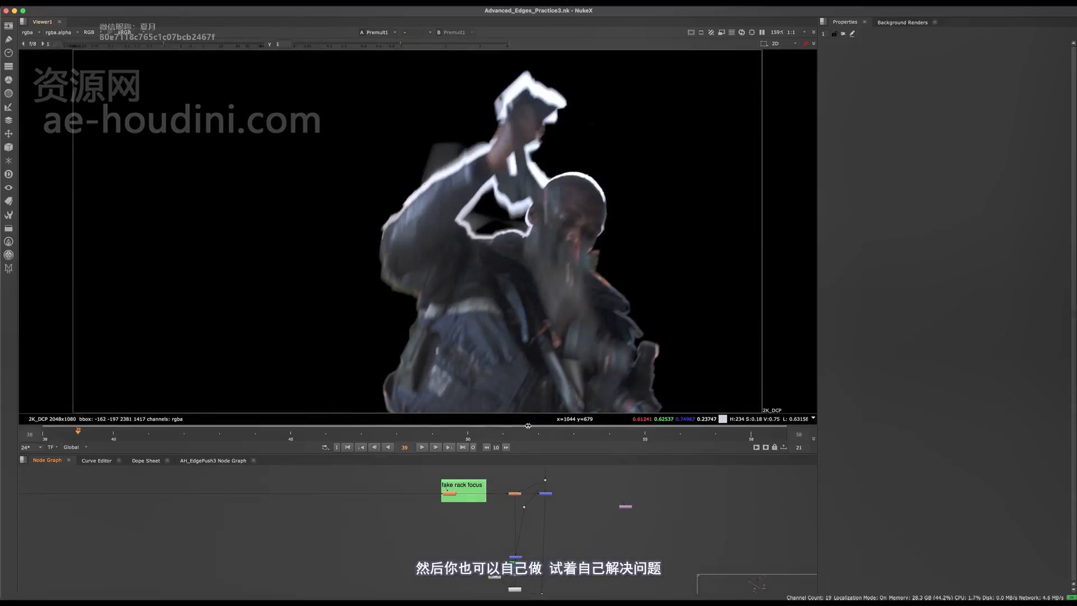
- View the Merge35 composite and move the graph toward the yellow backdrop
{"action": "scroll", "coordinate": [549, 493], "scroll_direction": "up", "scroll_amount": 3}
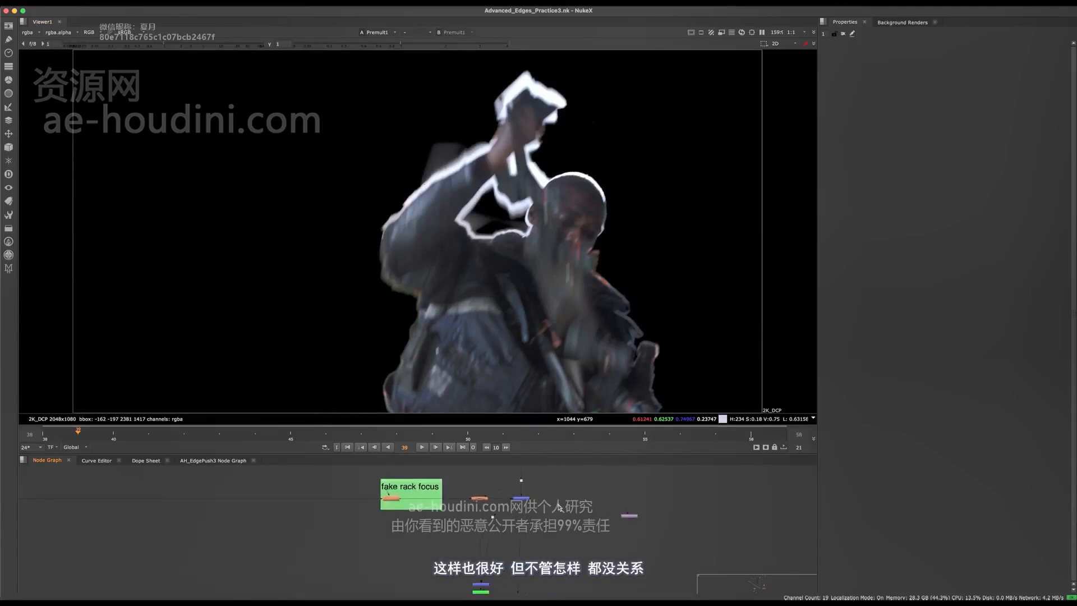
{"action": "middle_click_drag", "start_coordinate": [549, 492], "coordinate": [547, 533]}
{"action": "left_click_drag", "start_coordinate": [560, 530], "coordinate": [498, 557]}
{"action": "key", "text": "1"}
{"action": "middle_click_drag", "start_coordinate": [528, 542], "coordinate": [572, 541]}
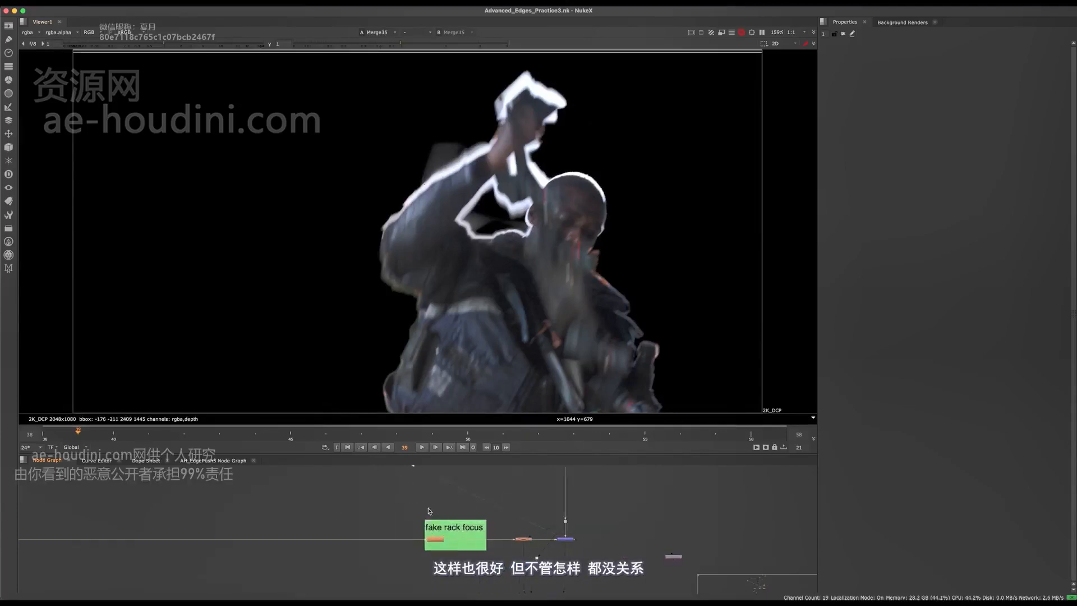
{"action": "scroll", "coordinate": [572, 542], "scroll_direction": "down", "scroll_amount": 5}
{"action": "middle_click_drag", "start_coordinate": [354, 538], "coordinate": [387, 529]}
{"action": "middle_click_drag", "start_coordinate": [321, 476], "coordinate": [440, 531]}
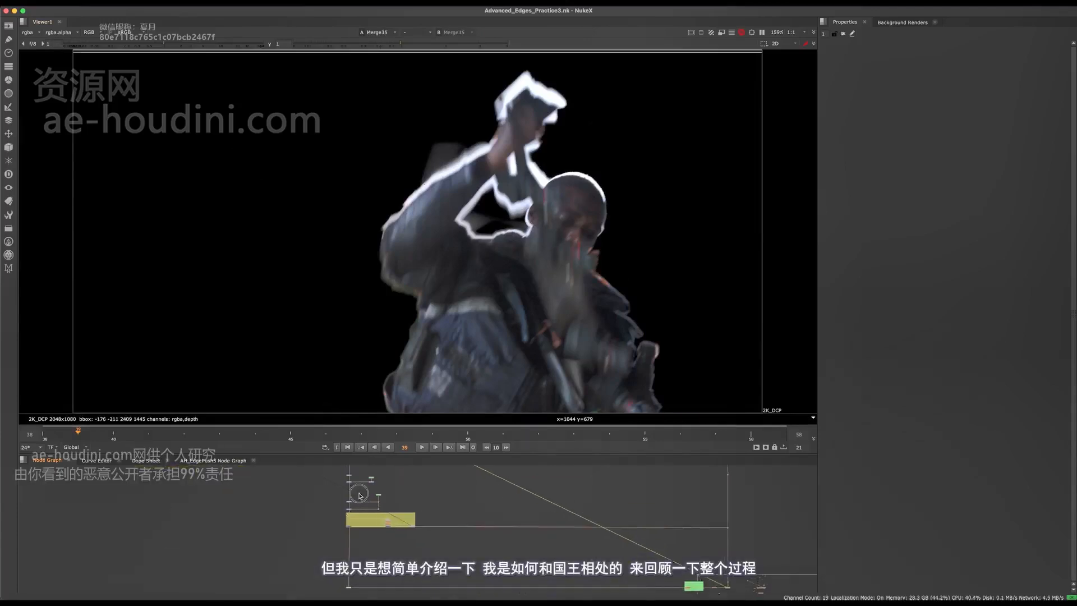
{"action": "scroll", "coordinate": [359, 495], "scroll_direction": "up", "scroll_amount": 3}
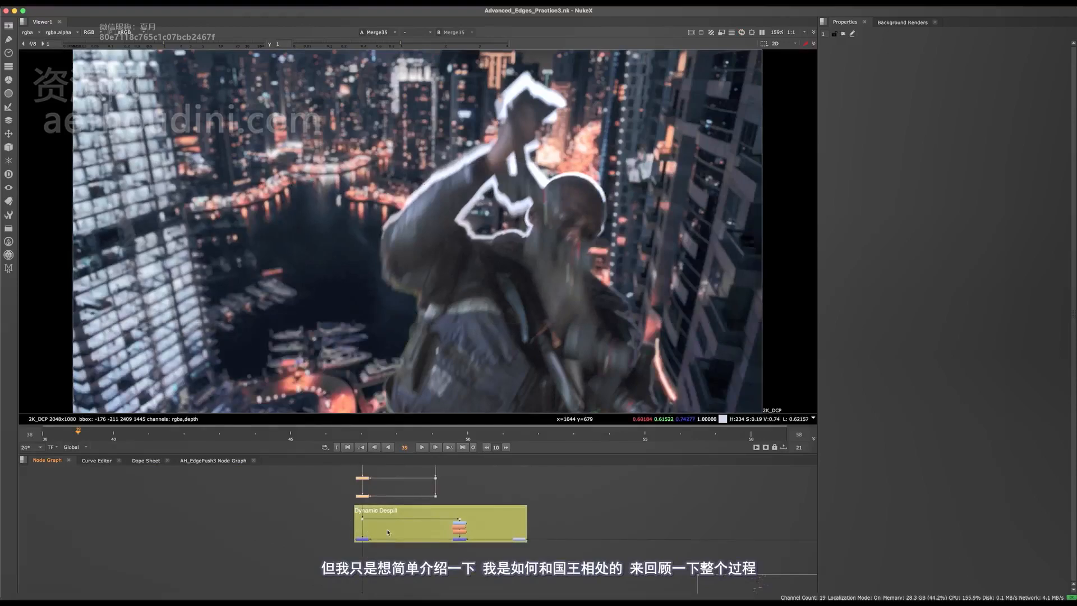
- Toggle the bright edge treatment off and on to compare, briefly checking the full-window graph
{"action": "key", "text": "d"}
{"action": "middle_click_drag", "start_coordinate": [389, 475], "coordinate": [388, 538]}
{"action": "key", "text": "d"}
{"action": "key", "text": "d"}
{"action": "key", "text": "space"}
{"action": "middle_click_drag", "start_coordinate": [430, 471], "coordinate": [448, 312]}
{"action": "middle_click_drag", "start_coordinate": [451, 197], "coordinate": [444, 396]}
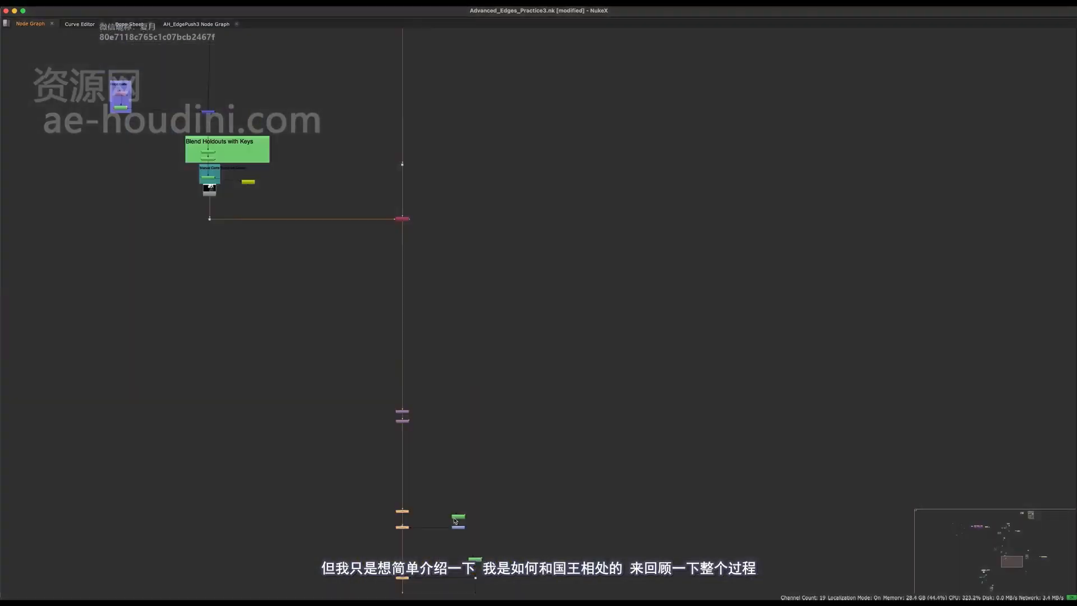
{"action": "key", "text": "space"}
- View the original green-screen plate, then the Premult1 keyed result
{"action": "scroll", "coordinate": [418, 537], "scroll_direction": "down", "scroll_amount": 3}
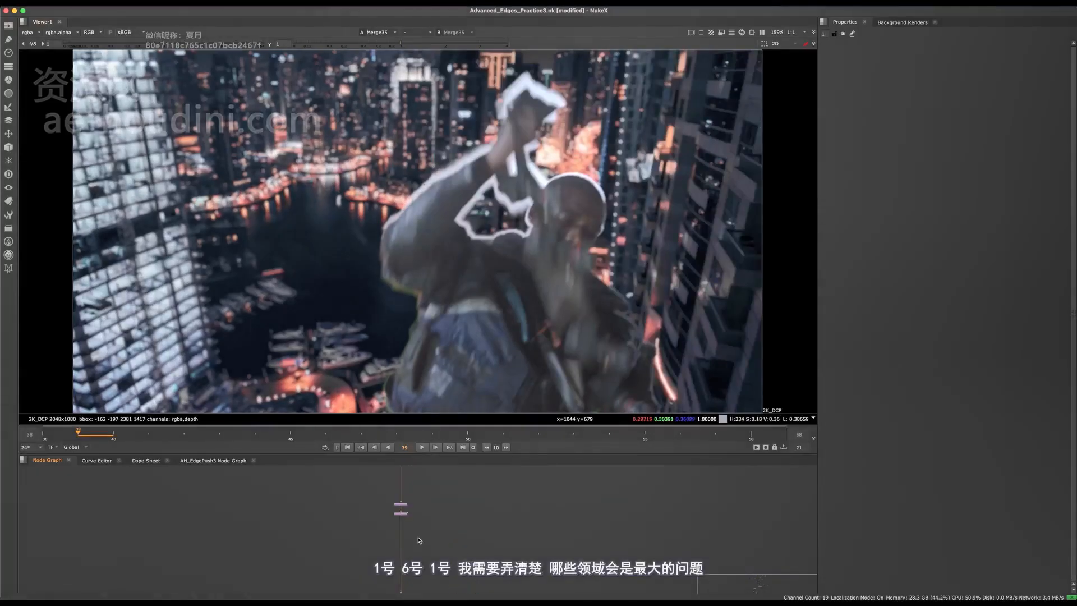
{"action": "left_click_drag", "start_coordinate": [360, 545], "coordinate": [359, 537]}
{"action": "key", "text": "1"}
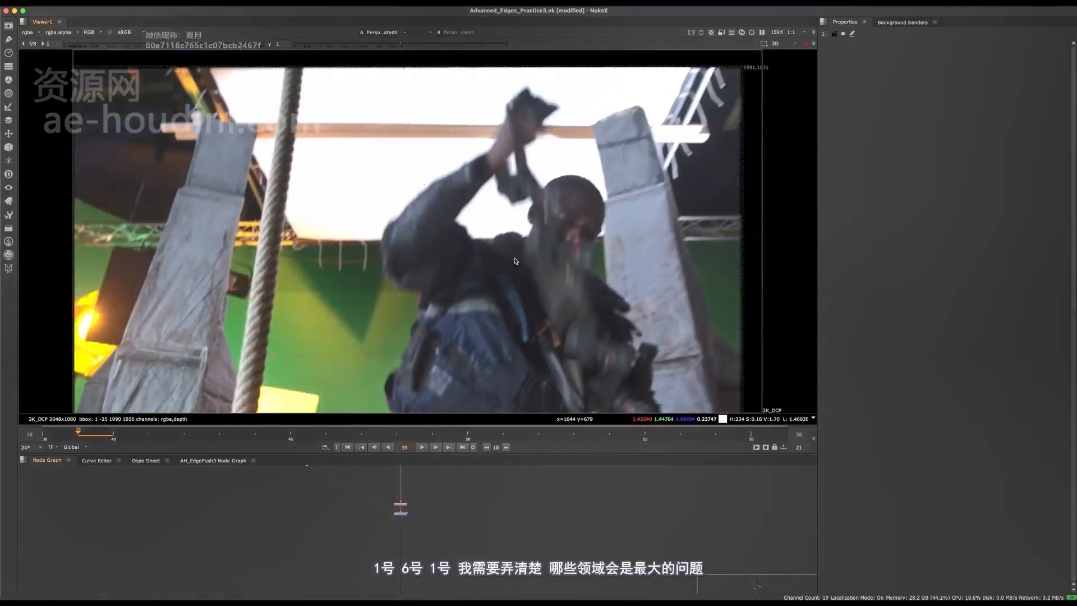
{"action": "middle_click_drag", "start_coordinate": [416, 561], "coordinate": [421, 430]}
{"action": "key", "text": "1"}
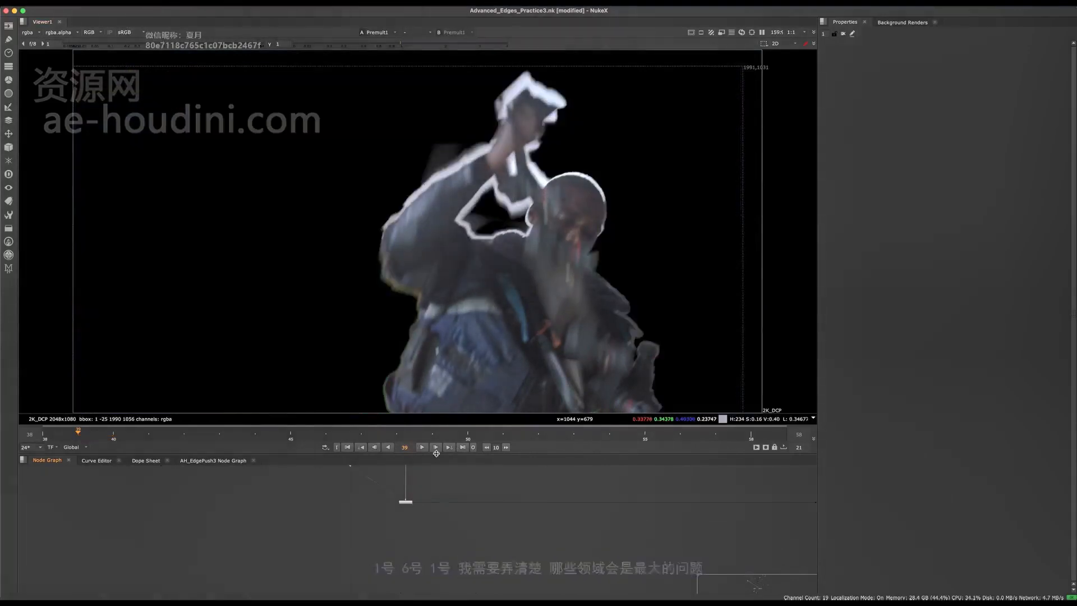
- Play back the shot and stop at frame 53
{"action": "key", "text": "l"}
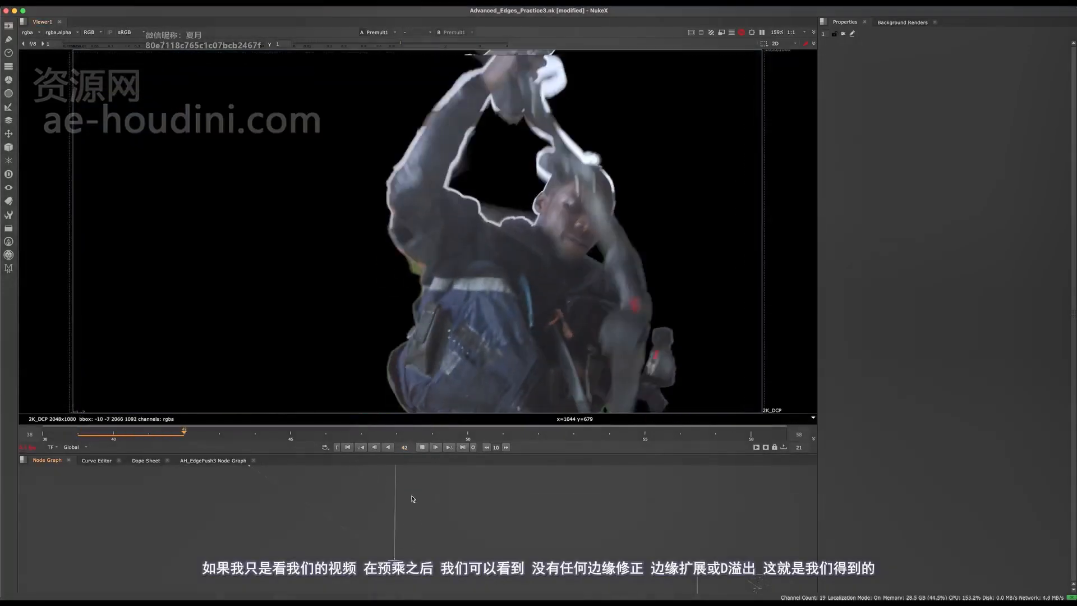
{"action": "middle_click_drag", "start_coordinate": [412, 498], "coordinate": [413, 449]}
{"action": "middle_click_drag", "start_coordinate": [407, 564], "coordinate": [403, 499]}
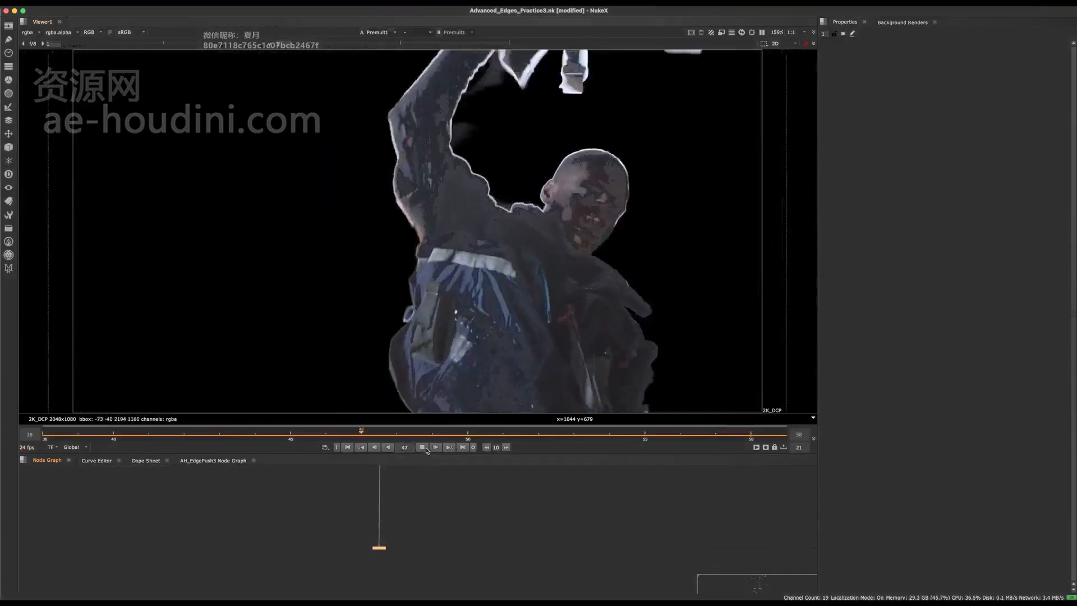
{"action": "left_click", "coordinate": [424, 448]}
- Zoom in on the jacket ring and the green fringe along the arm
{"action": "scroll", "coordinate": [391, 316], "scroll_direction": "up", "scroll_amount": 5}
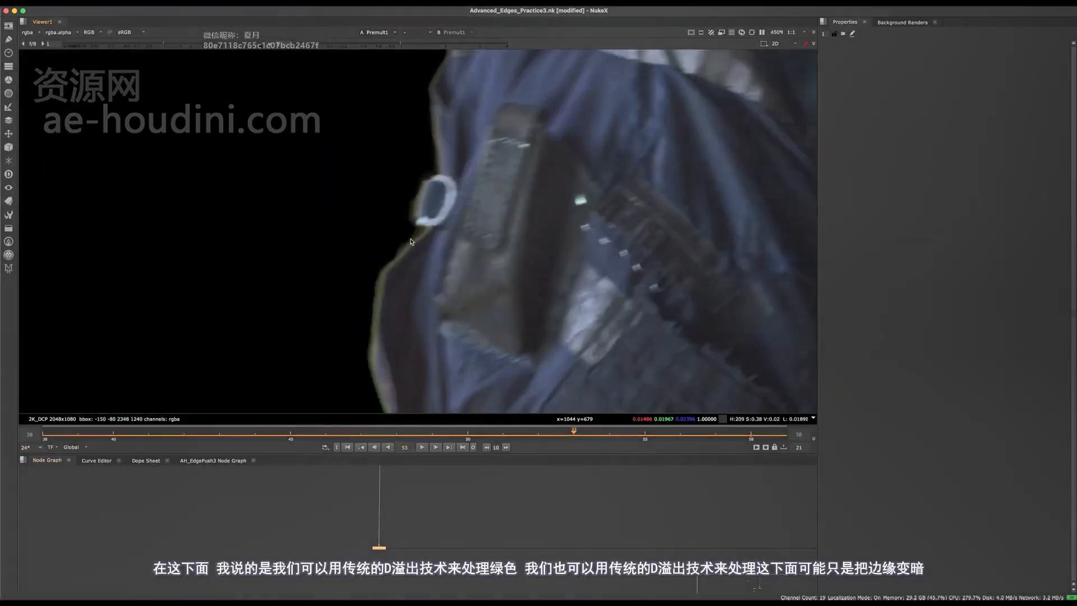
{"action": "middle_click_drag", "start_coordinate": [411, 242], "coordinate": [453, 189]}
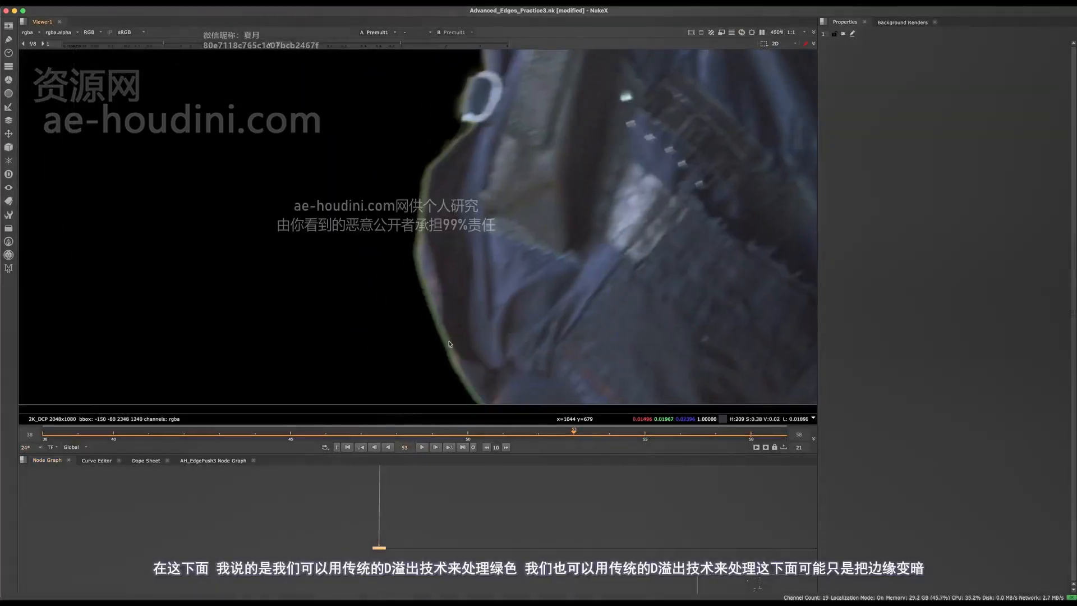
{"action": "key", "text": "f"}
{"action": "scroll", "coordinate": [433, 195], "scroll_direction": "up", "scroll_amount": 10}
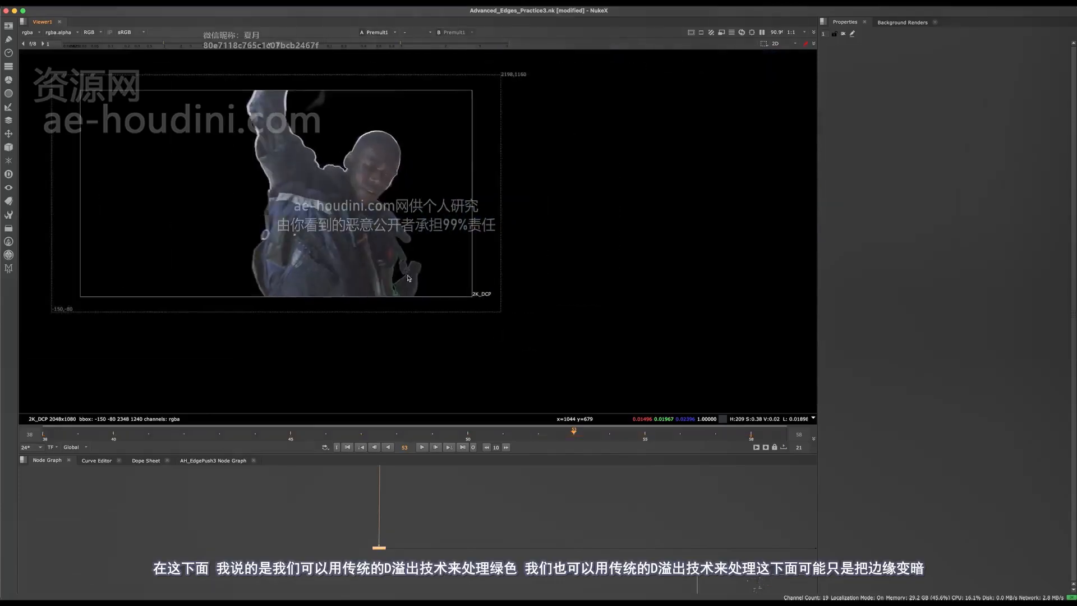
{"action": "middle_click_drag", "start_coordinate": [434, 212], "coordinate": [533, 335]}
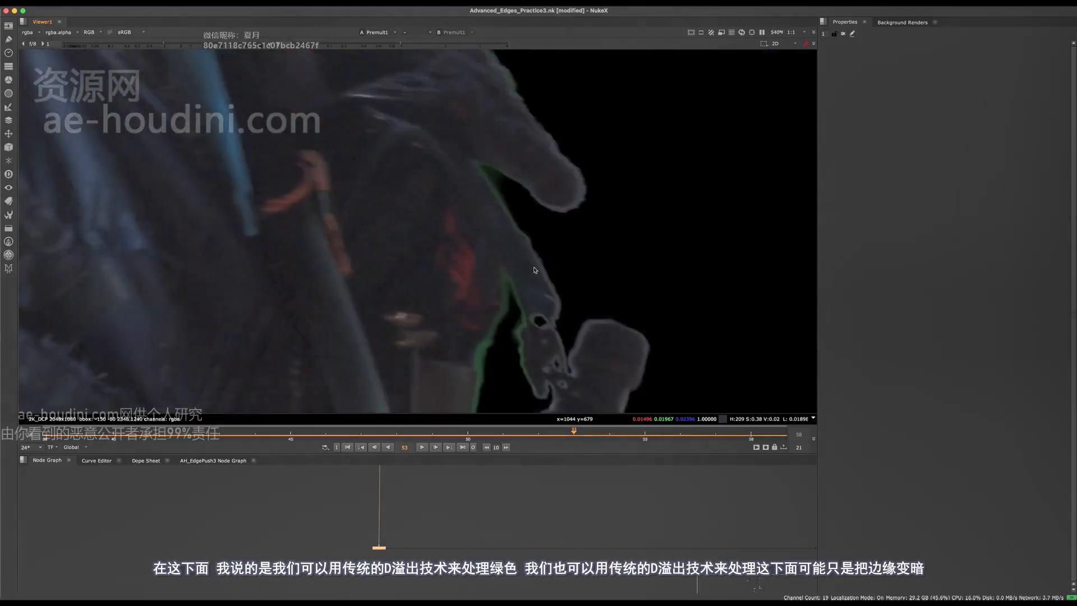
{"action": "scroll", "coordinate": [532, 266], "scroll_direction": "down", "scroll_amount": 5}
{"action": "middle_click_drag", "start_coordinate": [592, 300], "coordinate": [527, 228]}
- Inspect the green edge fringing around the head and raised arm
{"action": "scroll", "coordinate": [526, 227], "scroll_direction": "up", "scroll_amount": 6}
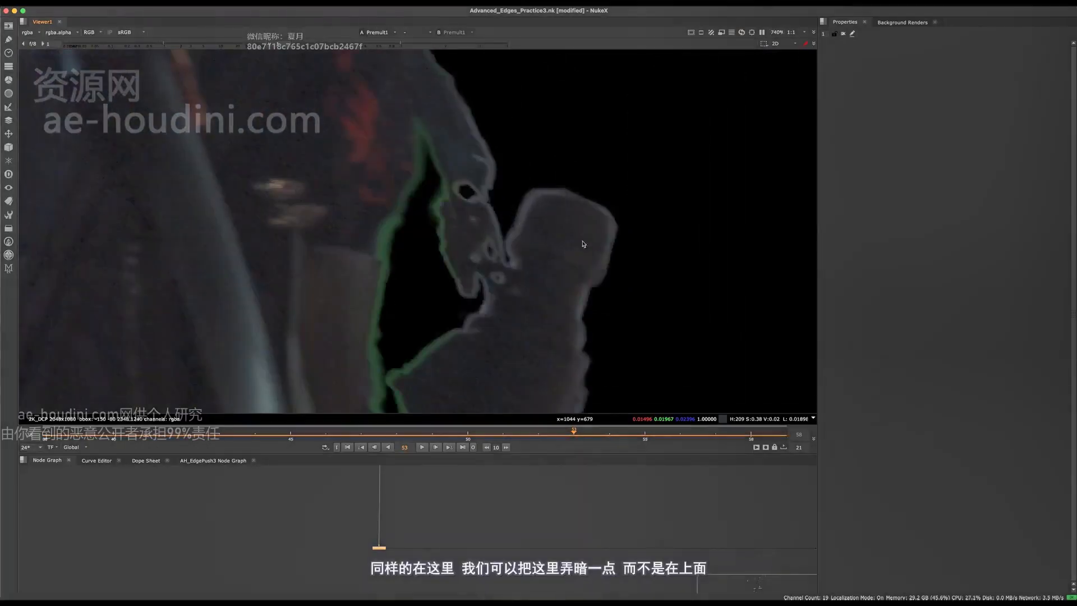
{"action": "scroll", "coordinate": [585, 332], "scroll_direction": "down", "scroll_amount": 8}
{"action": "middle_click_drag", "start_coordinate": [517, 119], "coordinate": [580, 339]}
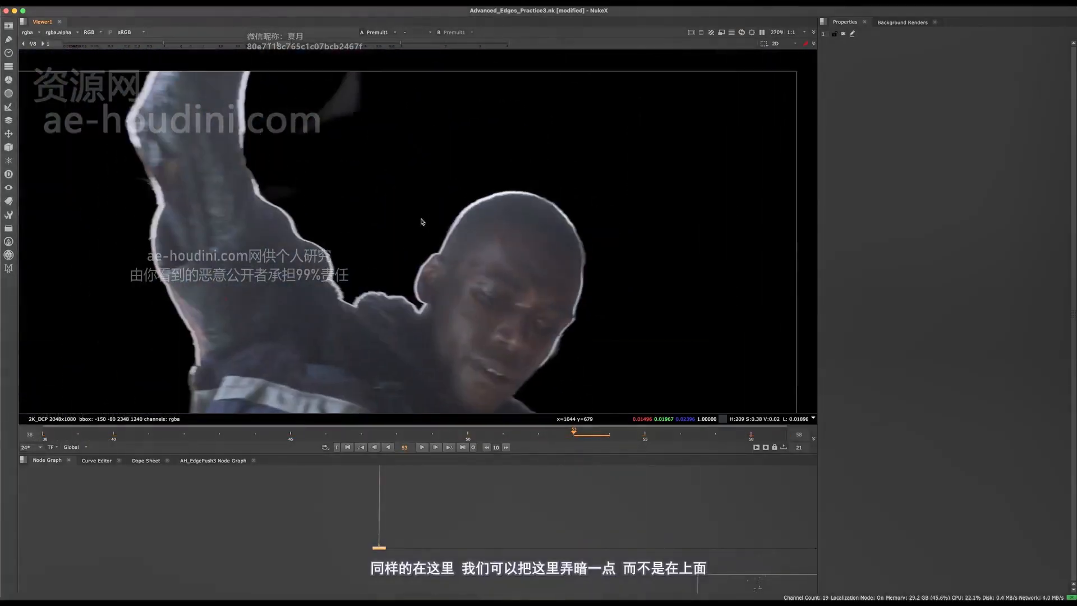
{"action": "middle_click_drag", "start_coordinate": [422, 222], "coordinate": [475, 188]}
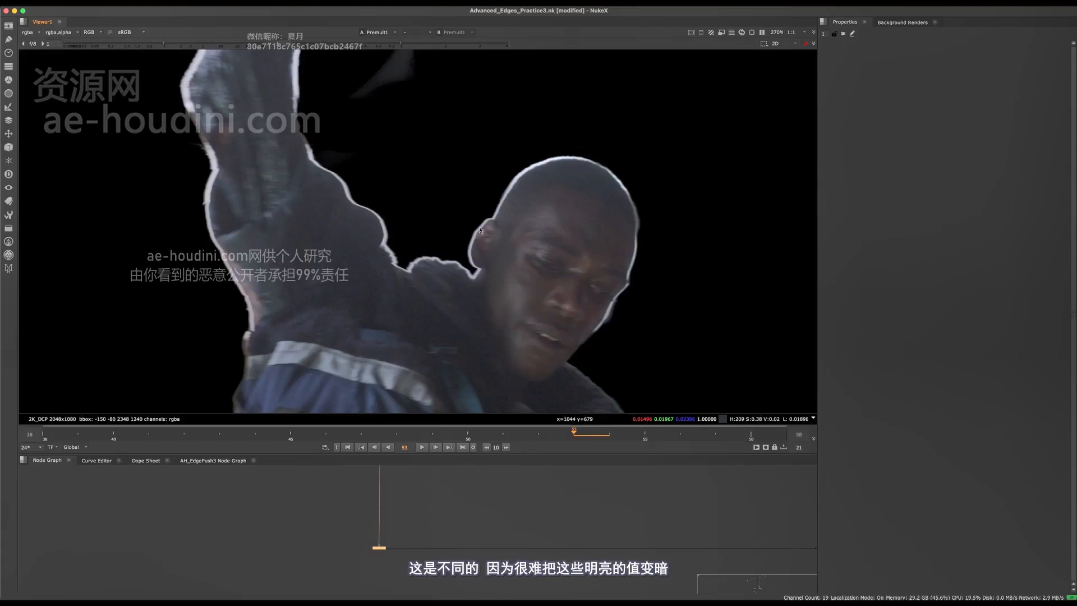
{"action": "scroll", "coordinate": [483, 230], "scroll_direction": "up", "scroll_amount": 4}
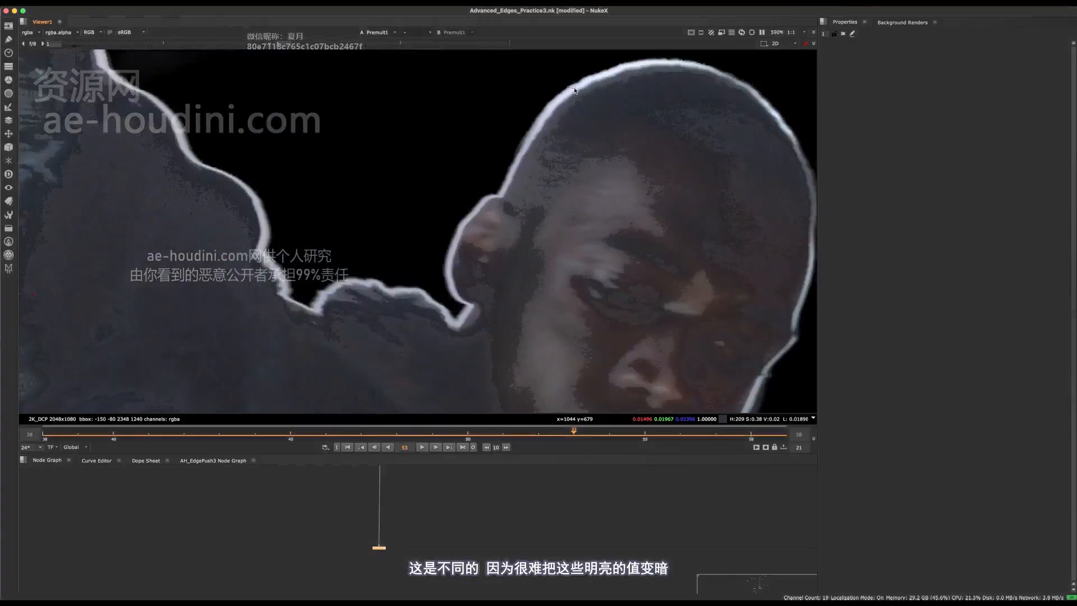
{"action": "middle_click_drag", "start_coordinate": [581, 109], "coordinate": [494, 191]}
{"action": "scroll", "coordinate": [487, 205], "scroll_direction": "down", "scroll_amount": 4}
{"action": "scroll", "coordinate": [471, 204], "scroll_direction": "up", "scroll_amount": 4}
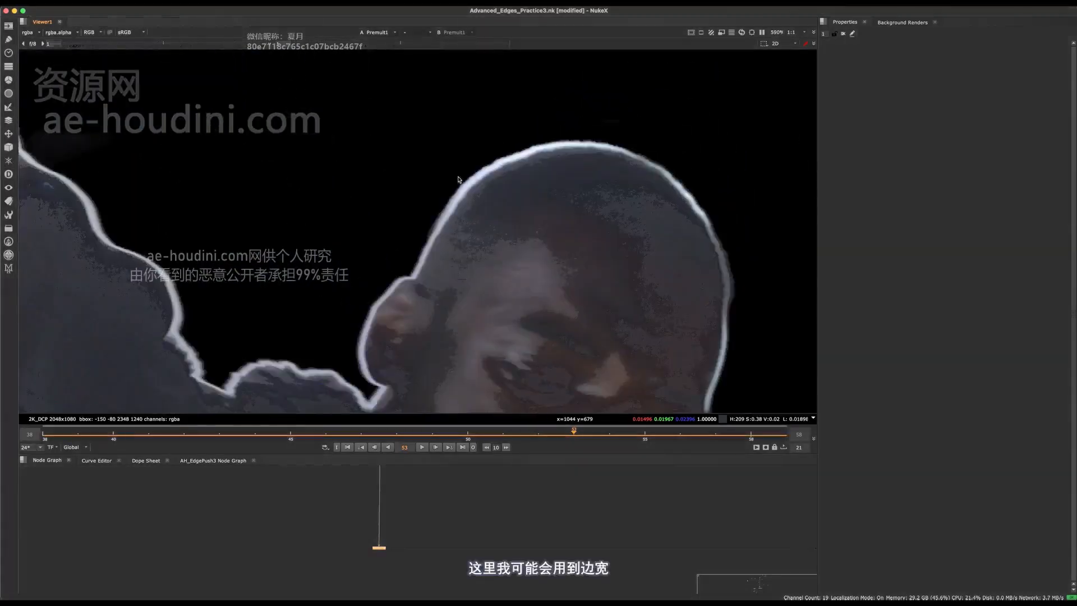
{"action": "scroll", "coordinate": [465, 185], "scroll_direction": "down", "scroll_amount": 4}
- Bring the Dynamic Despill group into view in the full-window node graph
{"action": "middle_click_drag", "start_coordinate": [446, 477], "coordinate": [423, 572]}
{"action": "key", "text": "space"}
{"action": "middle_click_drag", "start_coordinate": [640, 236], "coordinate": [689, 492]}
- Zoom out the node graph and marquee-select the region around the main pipe
{"action": "middle_click_drag", "start_coordinate": [578, 367], "coordinate": [461, 354]}
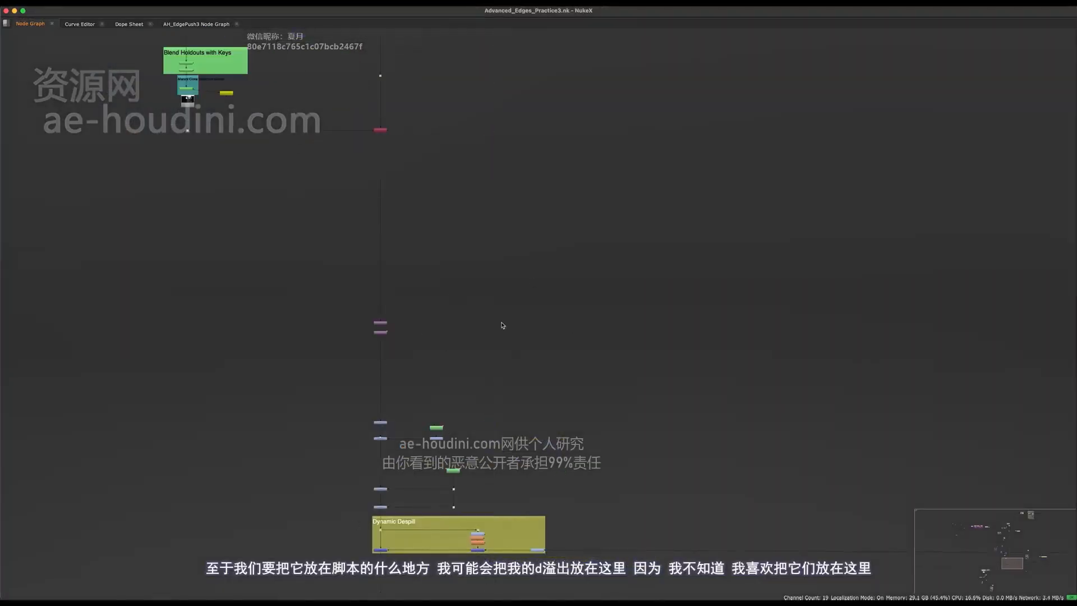
{"action": "scroll", "coordinate": [503, 325], "scroll_direction": "down", "scroll_amount": 5}
{"action": "left_click_drag", "start_coordinate": [599, 92], "coordinate": [480, 344]}
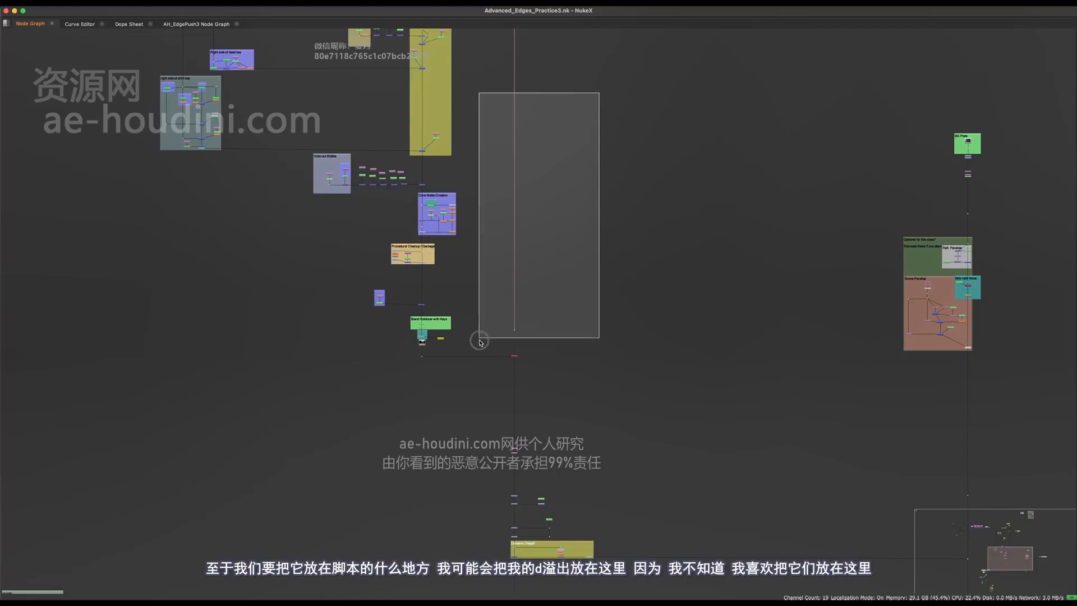
{"action": "left_click_drag", "start_coordinate": [484, 341], "coordinate": [508, 336]}
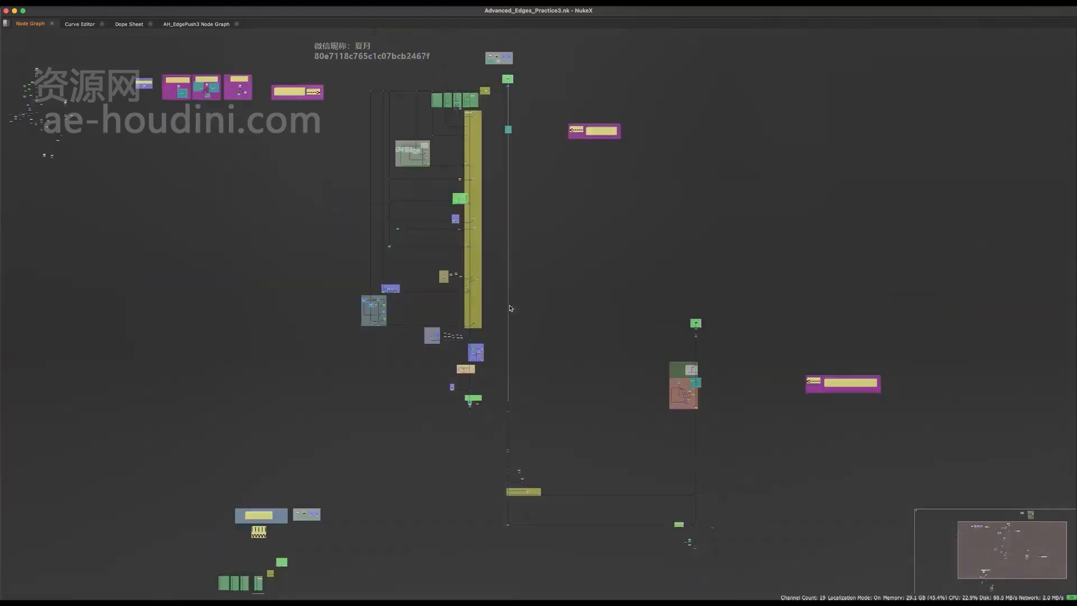
{"action": "middle_click_drag", "start_coordinate": [510, 308], "coordinate": [513, 369]}
{"action": "left_click_drag", "start_coordinate": [540, 151], "coordinate": [500, 461]}
- Marquee-select nodes in further boxed areas while zooming toward Copy3
{"action": "scroll", "coordinate": [527, 450], "scroll_direction": "up", "scroll_amount": 3}
{"action": "left_click_drag", "start_coordinate": [553, 202], "coordinate": [516, 505]}
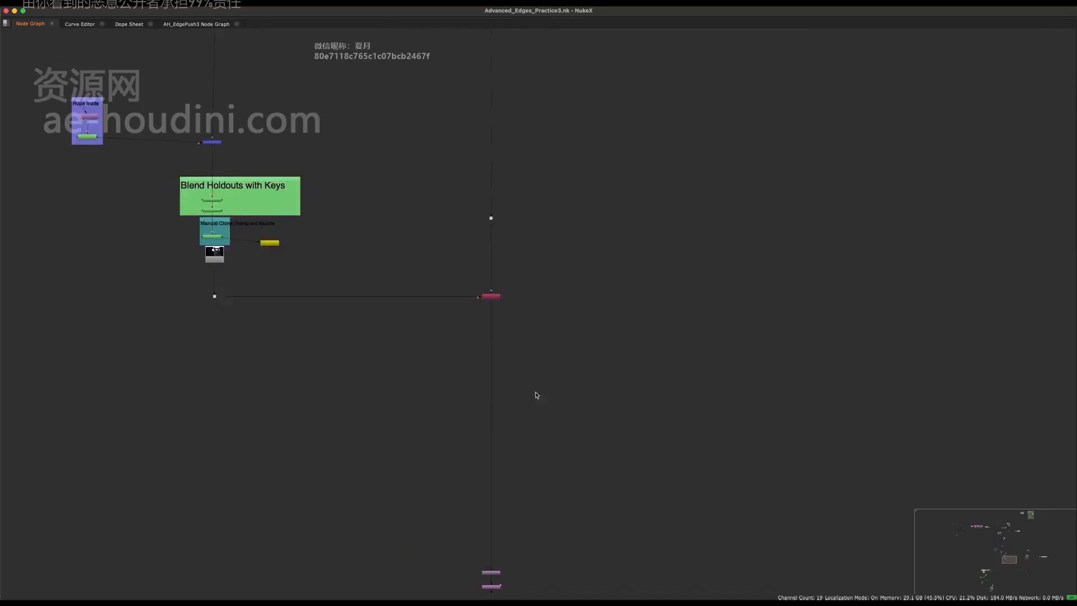
{"action": "left_click_drag", "start_coordinate": [621, 358], "coordinate": [400, 566]}
{"action": "scroll", "coordinate": [511, 387], "scroll_direction": "up", "scroll_amount": 3}
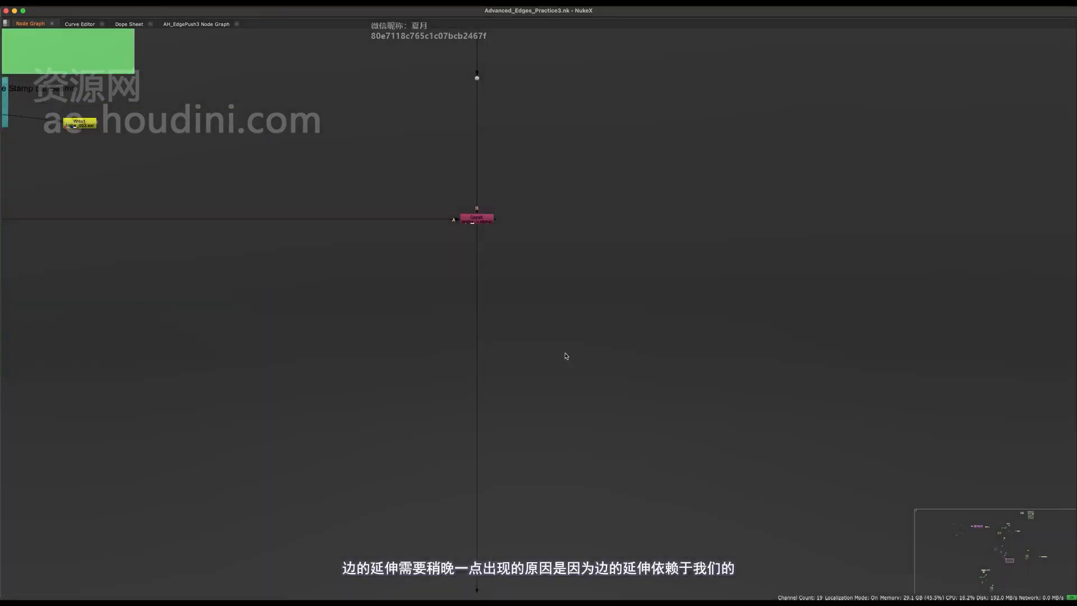
{"action": "left_click_drag", "start_coordinate": [621, 293], "coordinate": [326, 568]}
{"action": "scroll", "coordinate": [459, 360], "scroll_direction": "down", "scroll_amount": 3}
{"action": "left_click_drag", "start_coordinate": [564, 284], "coordinate": [383, 441]}
{"action": "scroll", "coordinate": [460, 348], "scroll_direction": "down", "scroll_amount": 2}
{"action": "scroll", "coordinate": [474, 325], "scroll_direction": "up", "scroll_amount": 6}
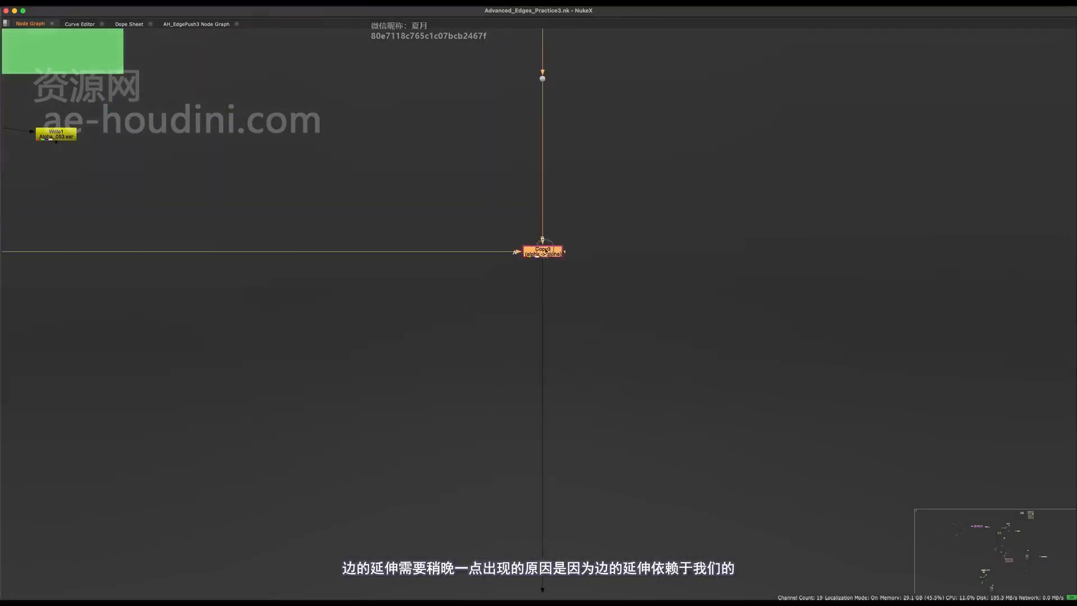
- Nudge Copy3 back into line, undo to its original position, and view the area beside it
{"action": "mouse_move", "coordinate": [547, 251]}
{"action": "left_mouse_down"}
{"action": "mouse_move", "coordinate": [560, 301]}
{"action": "mouse_move", "coordinate": [539, 258]}
{"action": "left_mouse_up"}
{"action": "middle_click_drag", "start_coordinate": [525, 304], "coordinate": [766, 408]}
{"action": "key", "text": "super+z"}
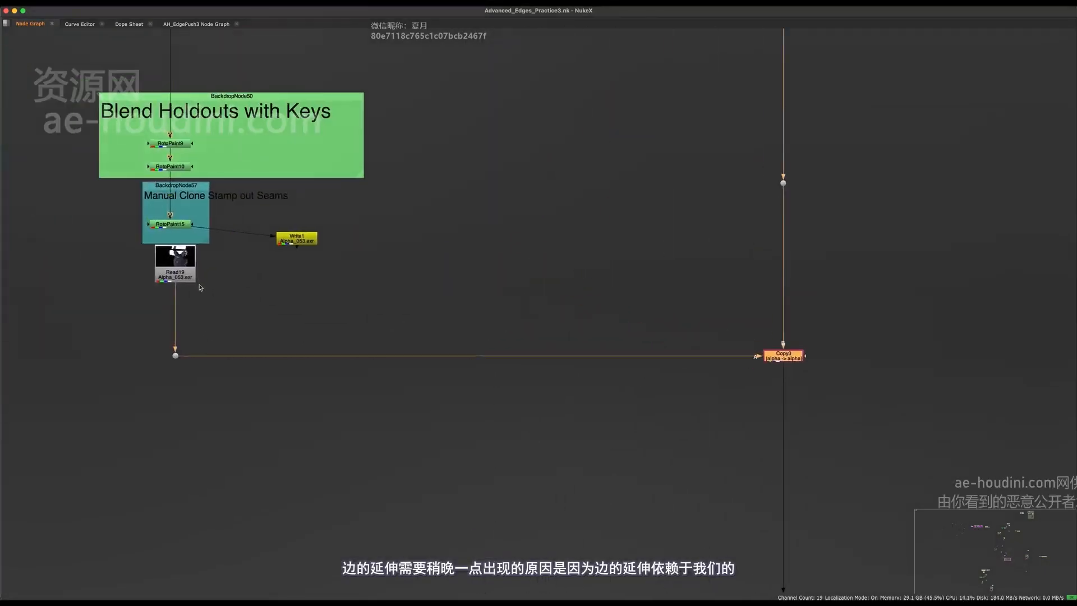
{"action": "middle_click_drag", "start_coordinate": [416, 446], "coordinate": [187, 382]}
- Create an AH_EdgePush node from the 'ah e' search and connect it to Copy3's output
{"action": "left_click", "coordinate": [658, 338]}
{"action": "key", "text": "Tab"}
{"action": "type", "text": "ah e"}
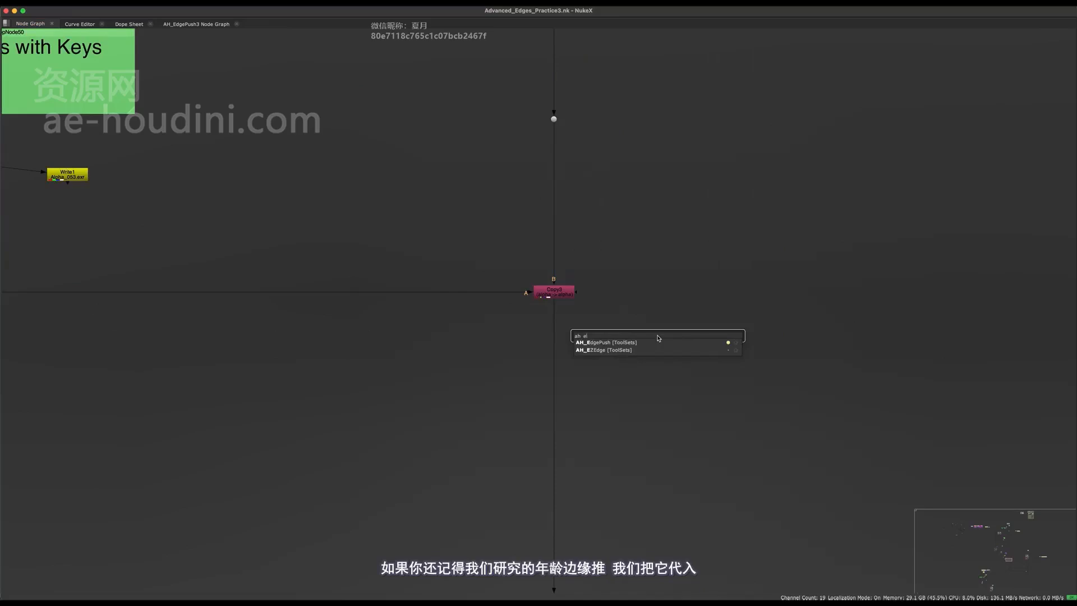
{"action": "key", "text": "Return"}
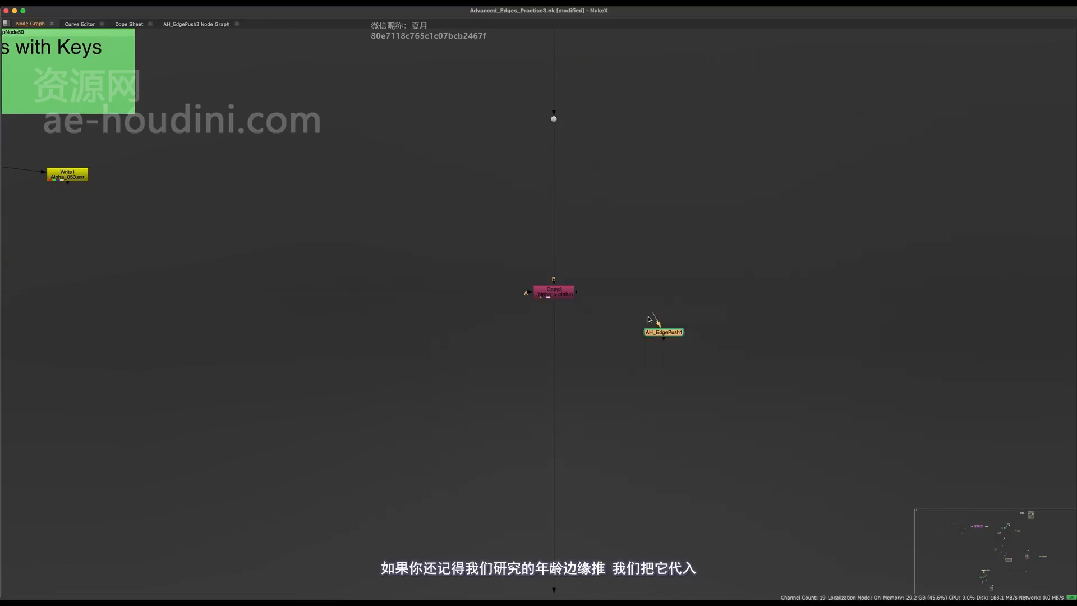
{"action": "left_click_drag", "start_coordinate": [657, 323], "coordinate": [644, 311]}
{"action": "left_click_drag", "start_coordinate": [543, 296], "coordinate": [546, 295]}
- Restore the viewer layout and view AH_EdgePush1's output next to Copy3
{"action": "middle_click_drag", "start_coordinate": [674, 378], "coordinate": [640, 483]}
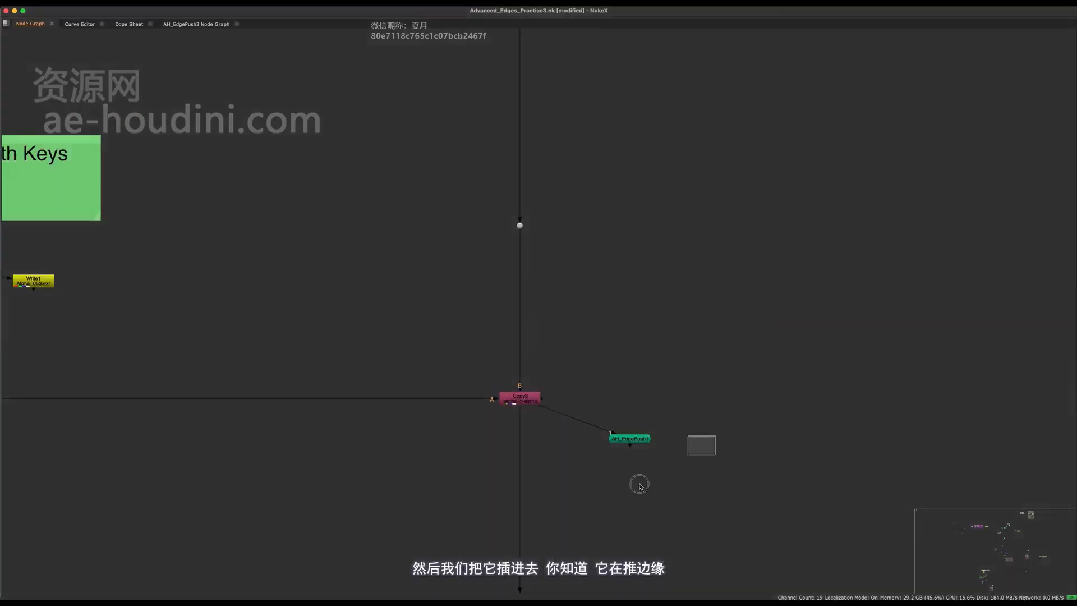
{"action": "key", "text": "space"}
{"action": "key", "text": "1"}
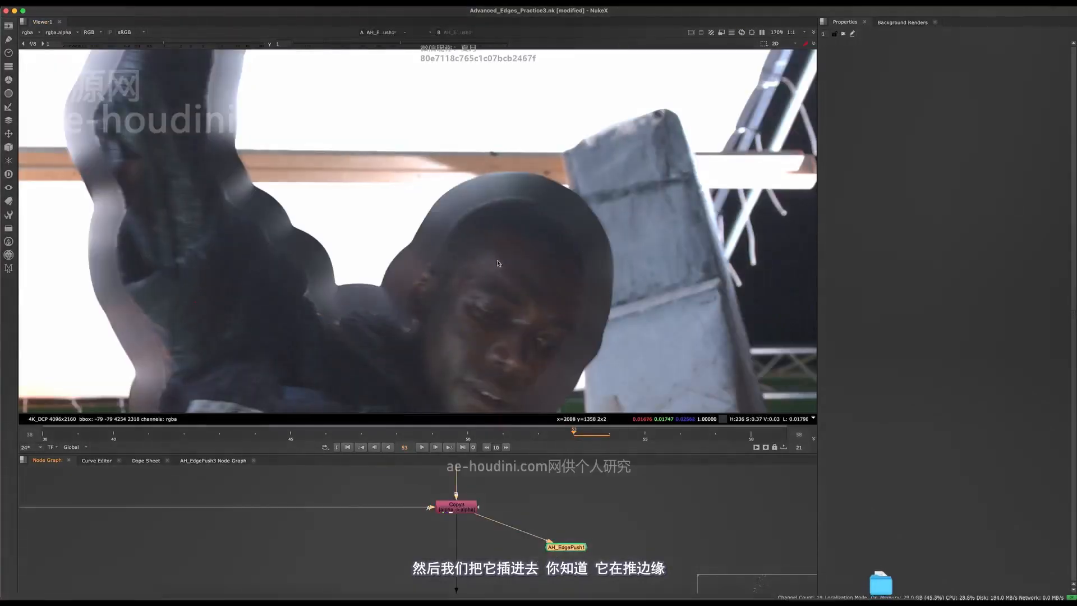
{"action": "scroll", "coordinate": [482, 505], "scroll_direction": "down", "scroll_amount": 2}
{"action": "middle_click_drag", "start_coordinate": [481, 516], "coordinate": [476, 574]}
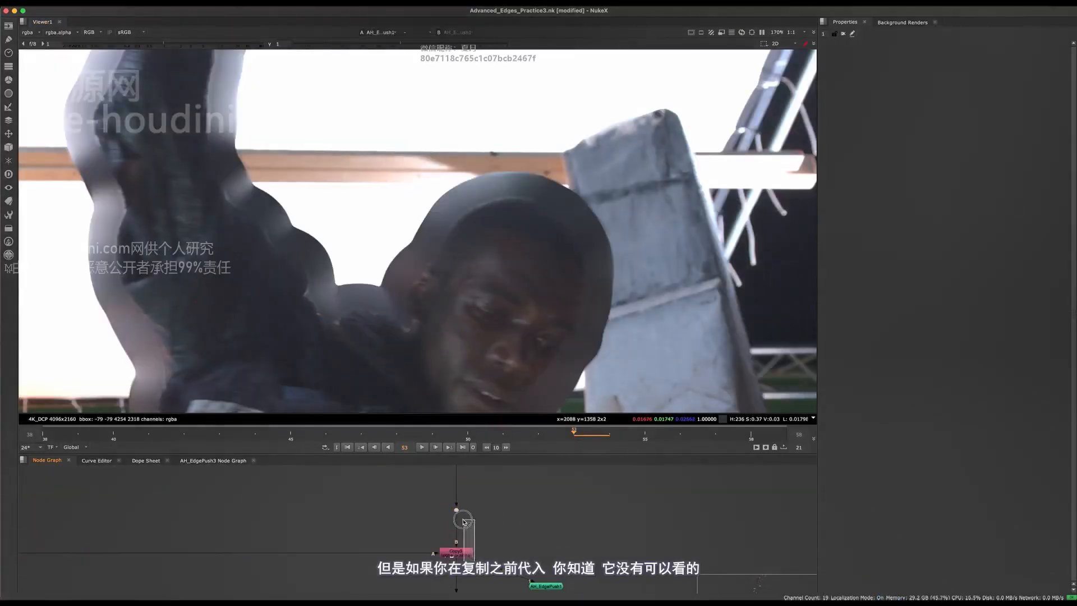
- Reconnect AH_EdgePush1's input to the dot above Copy3 and feed the edge-pushed matte into Copy3
{"action": "left_click_drag", "start_coordinate": [458, 510], "coordinate": [457, 510]}
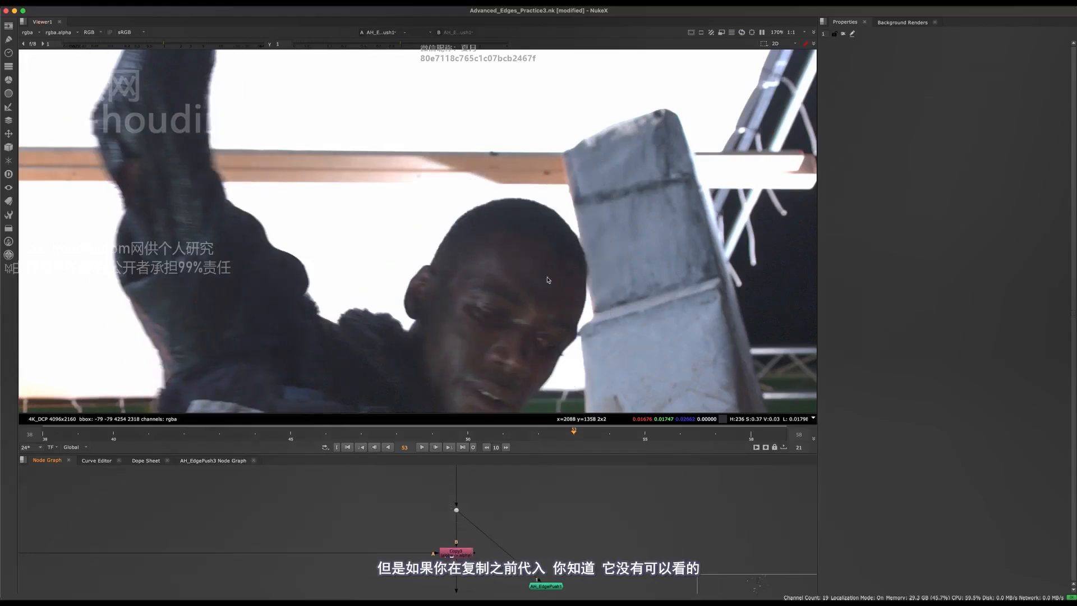
{"action": "middle_click_drag", "start_coordinate": [499, 492], "coordinate": [472, 545]}
{"action": "left_click_drag", "start_coordinate": [589, 516], "coordinate": [523, 567]}
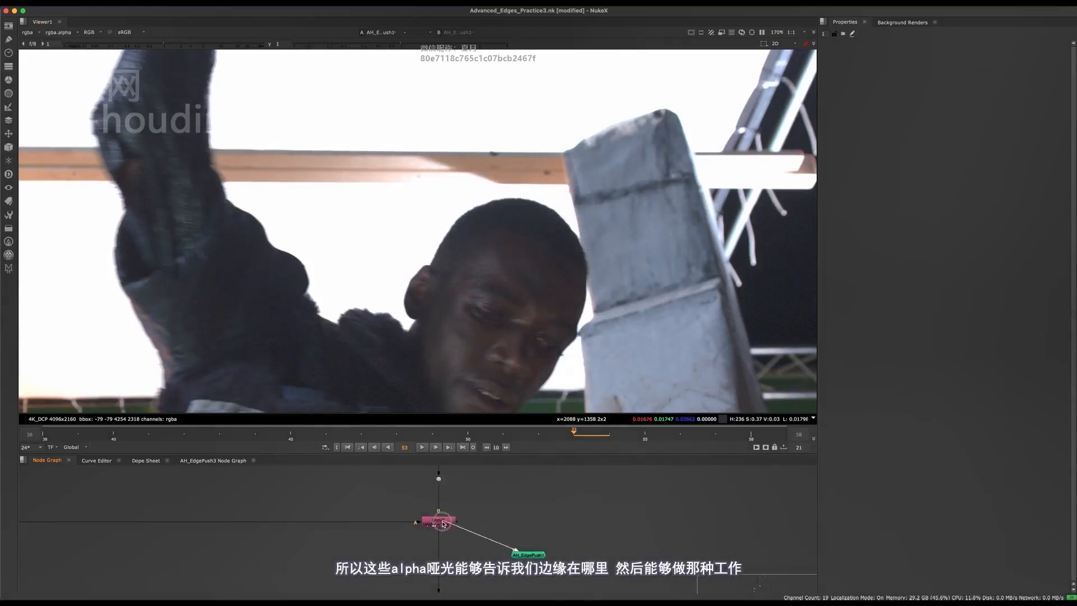
{"action": "left_click_drag", "start_coordinate": [443, 523], "coordinate": [443, 524]}
- In the full-window node graph, move the new dot up its vertical pipe
{"action": "key", "text": "space"}
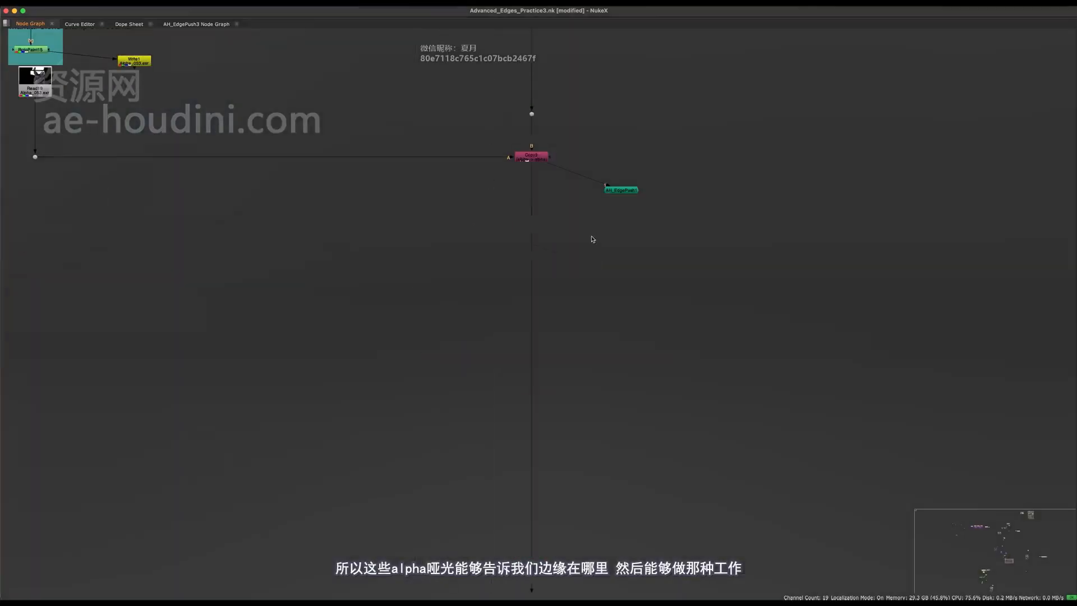
{"action": "left_click_drag", "start_coordinate": [533, 379], "coordinate": [532, 341], "text": "ctrl"}
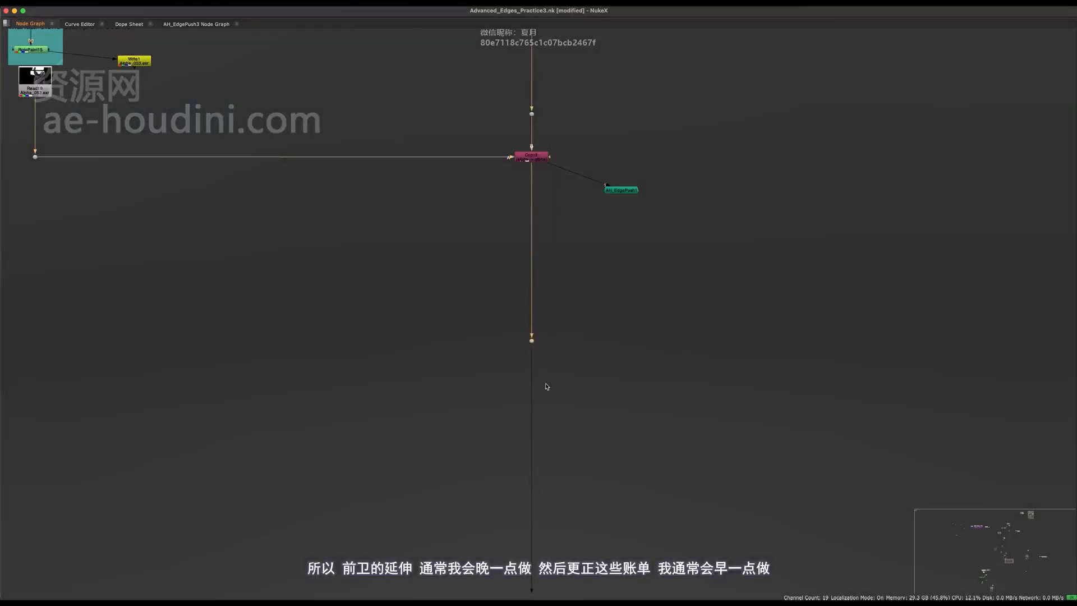
{"action": "left_click_drag", "start_coordinate": [621, 264], "coordinate": [438, 489]}
{"action": "middle_click_drag", "start_coordinate": [589, 221], "coordinate": [550, 512]}
{"action": "left_click_drag", "start_coordinate": [599, 140], "coordinate": [442, 411]}
{"action": "middle_click_drag", "start_coordinate": [590, 95], "coordinate": [619, 100]}
{"action": "scroll", "coordinate": [515, 327], "scroll_direction": "down", "scroll_amount": 5}
{"action": "middle_click_drag", "start_coordinate": [492, 380], "coordinate": [594, 272]}
{"action": "left_click", "coordinate": [570, 323]}
- Select only the upper dot, then the left dot on the pipe
{"action": "scroll", "coordinate": [561, 373], "scroll_direction": "up", "scroll_amount": 3}
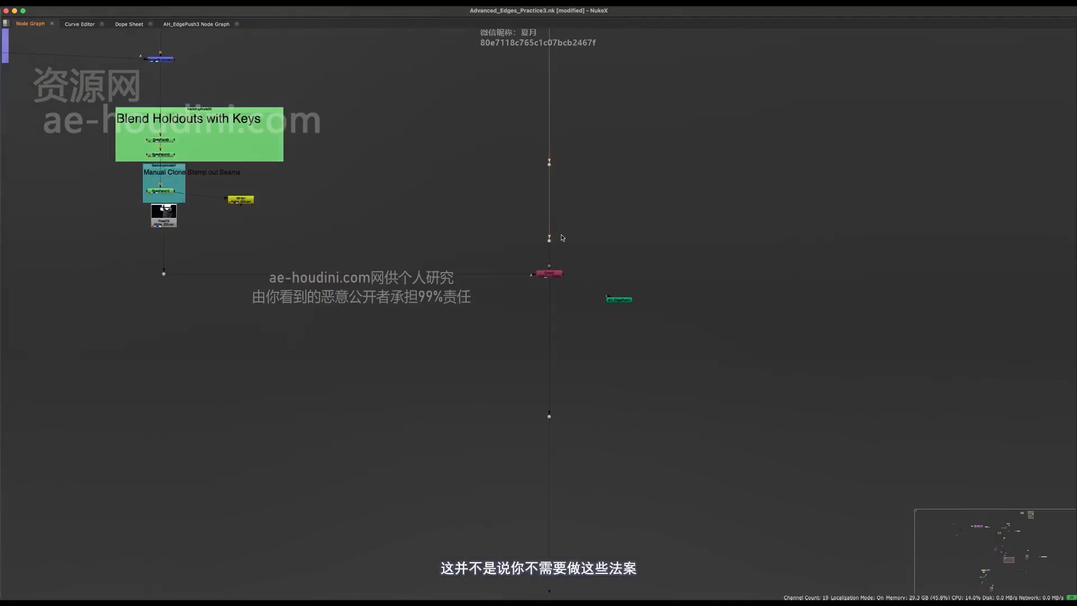
{"action": "scroll", "coordinate": [563, 238], "scroll_direction": "up", "scroll_amount": 3}
{"action": "left_click_drag", "start_coordinate": [688, 65], "coordinate": [469, 223]}
{"action": "middle_click_drag", "start_coordinate": [599, 349], "coordinate": [661, 286]}
{"action": "left_click_drag", "start_coordinate": [682, 286], "coordinate": [582, 443]}
{"action": "middle_click_drag", "start_coordinate": [437, 260], "coordinate": [547, 336]}
{"action": "left_click", "coordinate": [545, 379]}
{"action": "left_click_drag", "start_coordinate": [547, 191], "coordinate": [40, 382]}
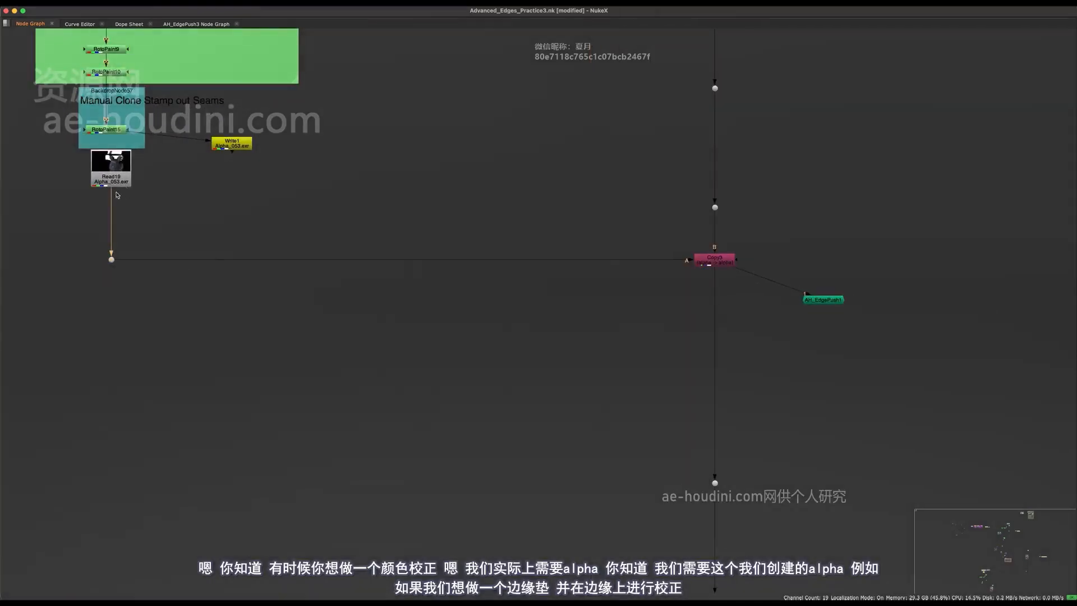
- Move Read19 up and to the left, then recentre the graph on Copy3
{"action": "left_click_drag", "start_coordinate": [118, 188], "coordinate": [124, 251]}
{"action": "left_click_drag", "start_coordinate": [139, 203], "coordinate": [123, 172]}
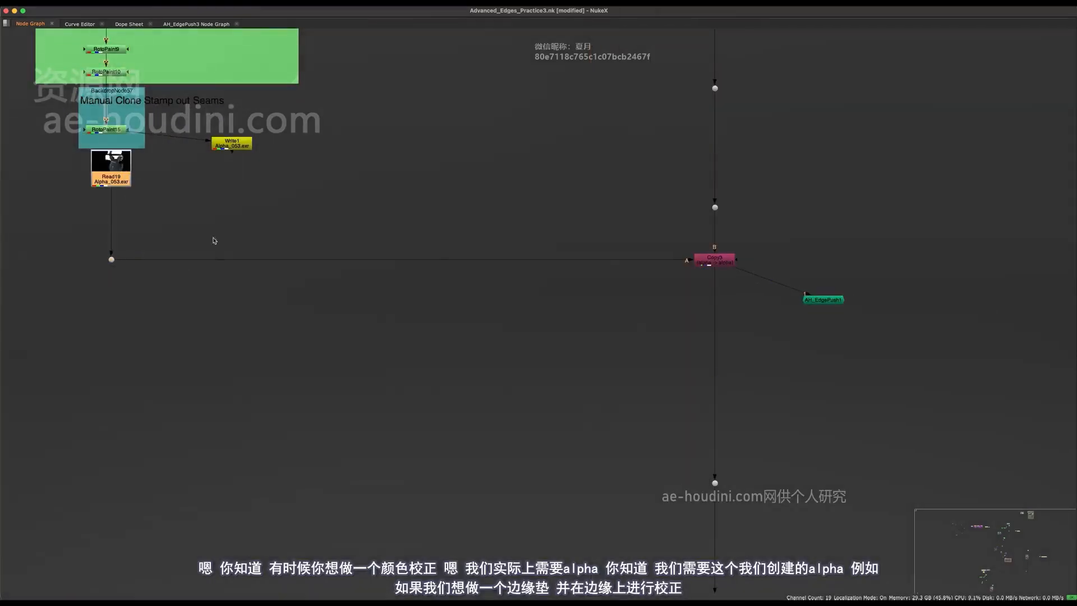
{"action": "middle_click_drag", "start_coordinate": [640, 375], "coordinate": [549, 388]}
{"action": "middle_click_drag", "start_coordinate": [444, 336], "coordinate": [614, 352]}
{"action": "middle_click_drag", "start_coordinate": [571, 421], "coordinate": [461, 362]}
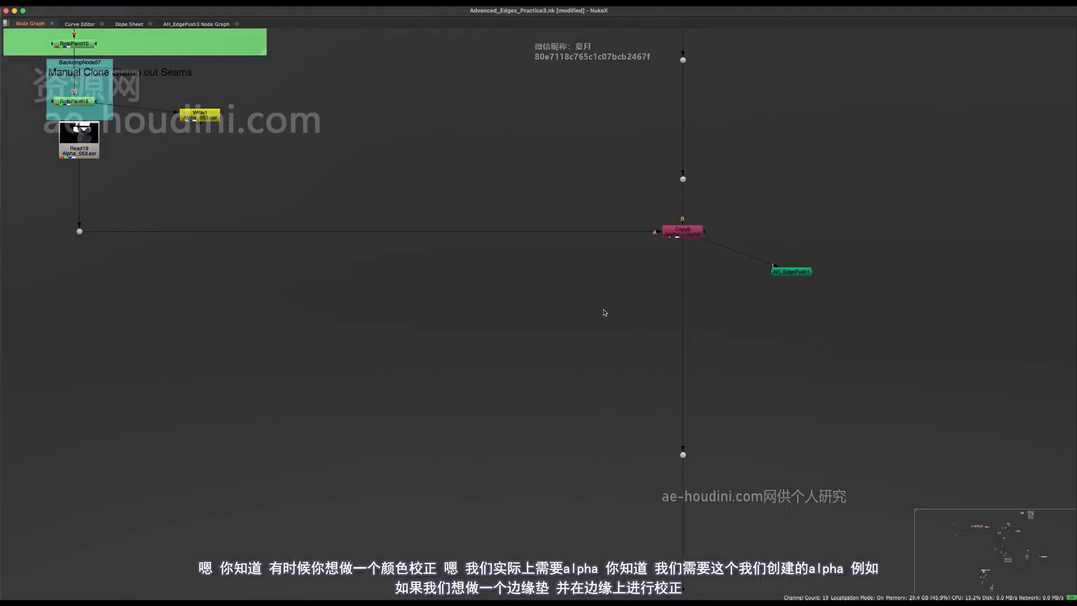
{"action": "middle_click_drag", "start_coordinate": [604, 313], "coordinate": [518, 329]}
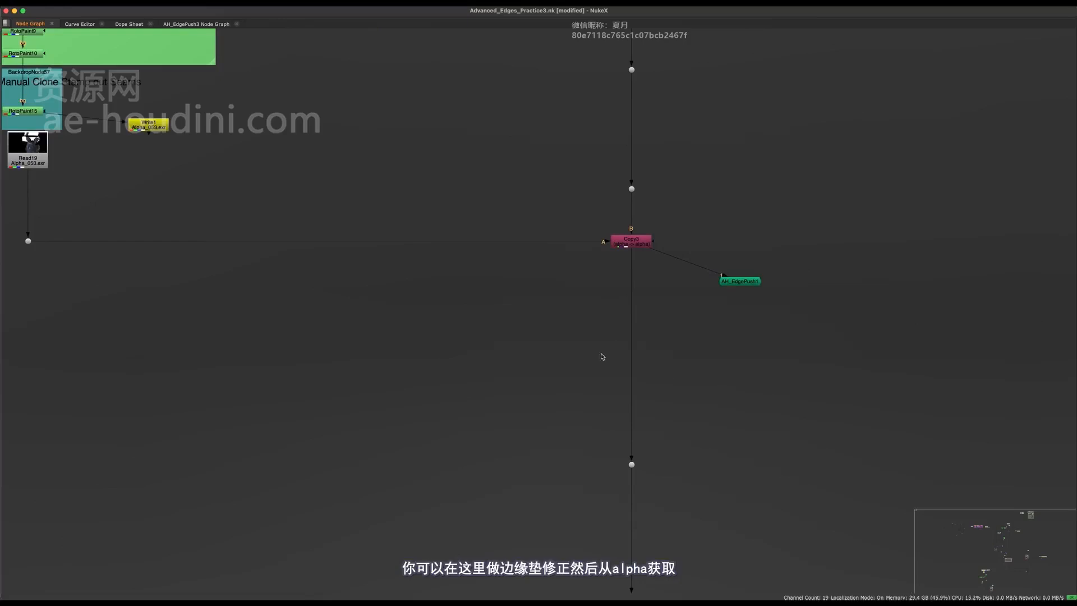
{"action": "left_click_drag", "start_coordinate": [548, 354], "coordinate": [719, 381]}
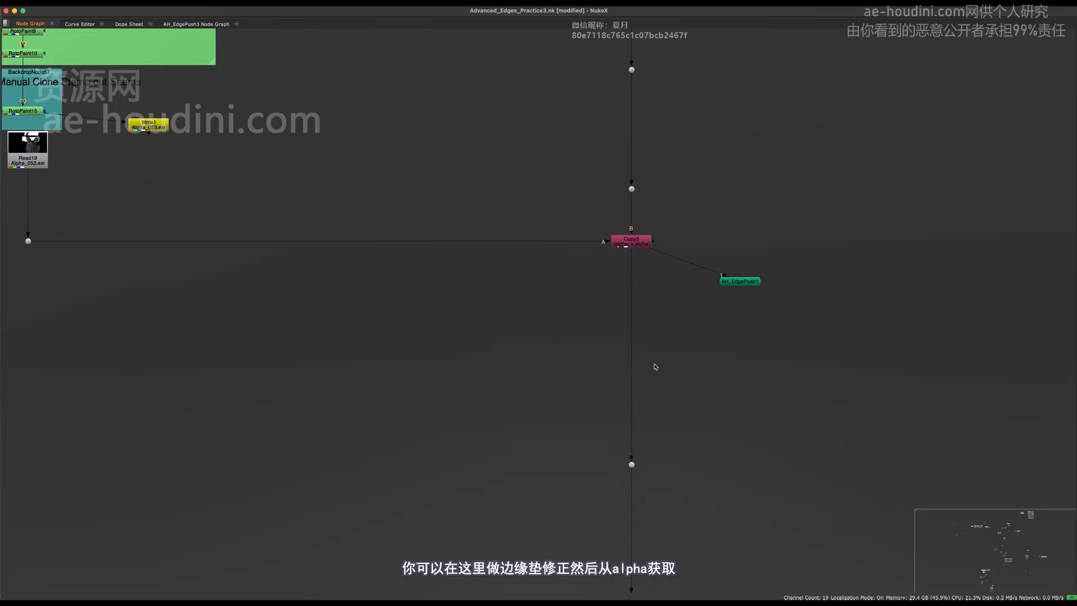
{"action": "middle_click_drag", "start_coordinate": [567, 359], "coordinate": [578, 322]}
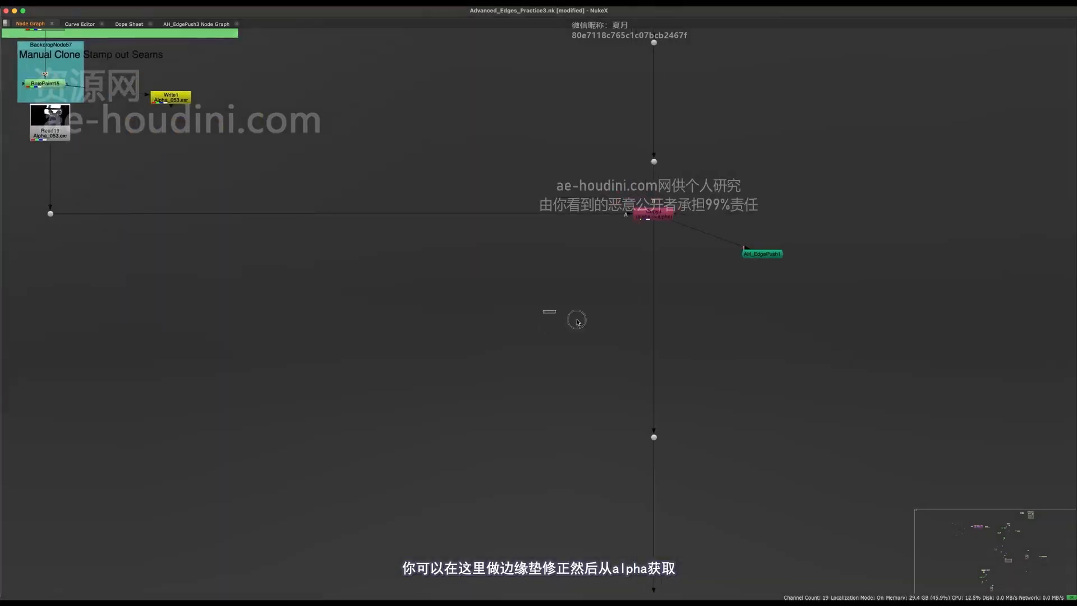
{"action": "left_click", "coordinate": [542, 180]}
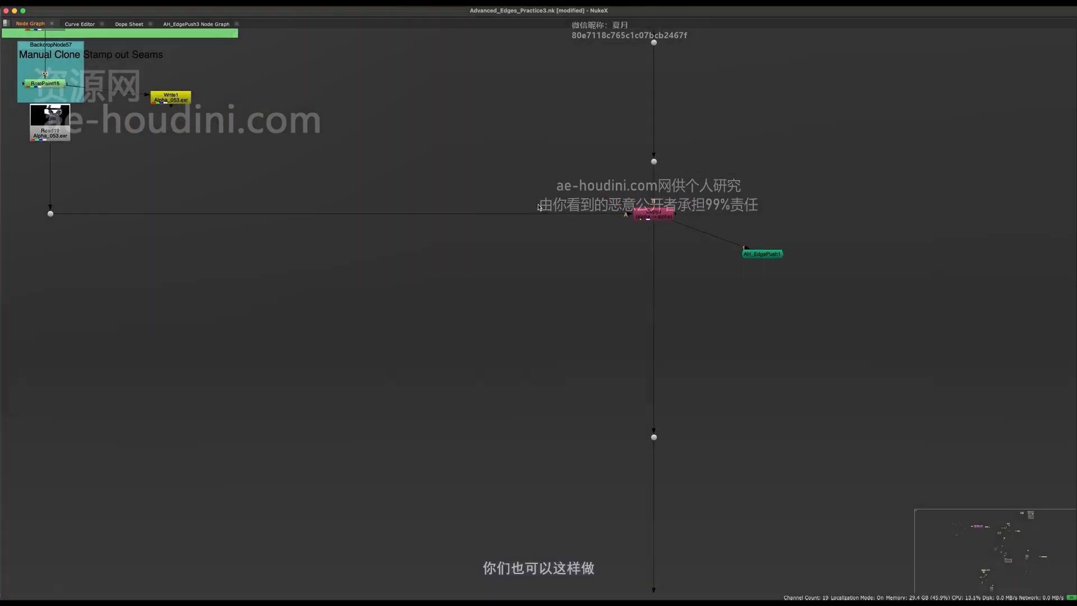
- Select the dot on the pipe near Copy3
{"action": "middle_click_drag", "start_coordinate": [635, 301], "coordinate": [580, 332]}
{"action": "scroll", "coordinate": [580, 332], "scroll_direction": "down", "scroll_amount": 5}
{"action": "left_click_drag", "start_coordinate": [635, 325], "coordinate": [519, 457]}
{"action": "scroll", "coordinate": [547, 445], "scroll_direction": "up", "scroll_amount": 4}
{"action": "middle_click_drag", "start_coordinate": [611, 267], "coordinate": [512, 344]}
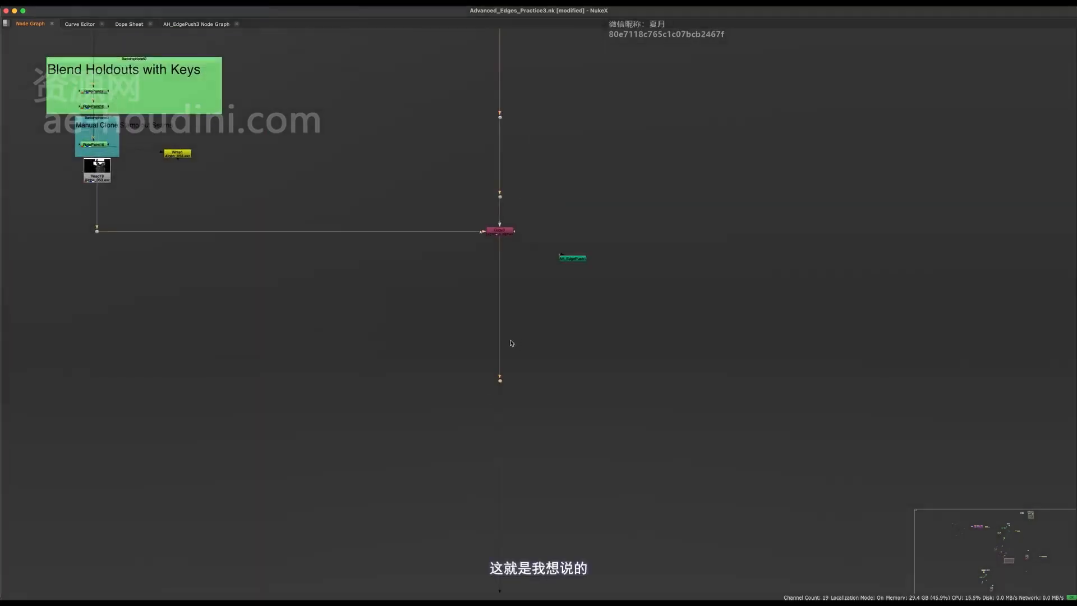
- Select the dots on the right-hand vertical pipe beside Copy3
{"action": "scroll", "coordinate": [518, 378], "scroll_direction": "down", "scroll_amount": 10}
{"action": "middle_click_drag", "start_coordinate": [565, 158], "coordinate": [546, 317]}
{"action": "left_click_drag", "start_coordinate": [529, 175], "coordinate": [485, 483]}
{"action": "middle_click_drag", "start_coordinate": [521, 494], "coordinate": [515, 444]}
{"action": "scroll", "coordinate": [512, 509], "scroll_direction": "up", "scroll_amount": 10}
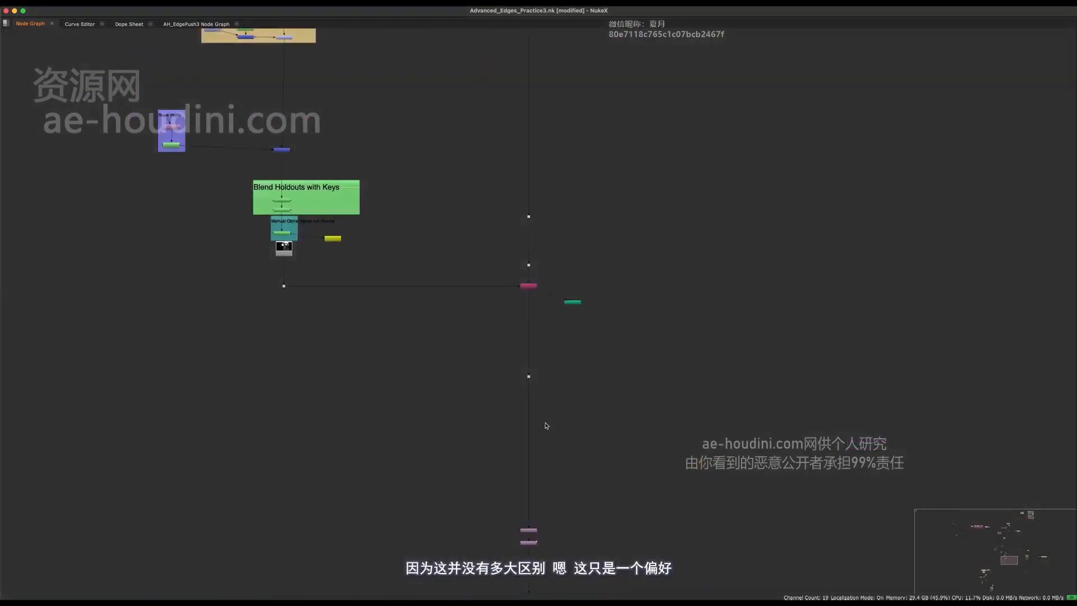
{"action": "middle_click_drag", "start_coordinate": [609, 364], "coordinate": [624, 418]}
{"action": "scroll", "coordinate": [534, 327], "scroll_direction": "up", "scroll_amount": 5}
{"action": "left_click_drag", "start_coordinate": [697, 113], "coordinate": [453, 348]}
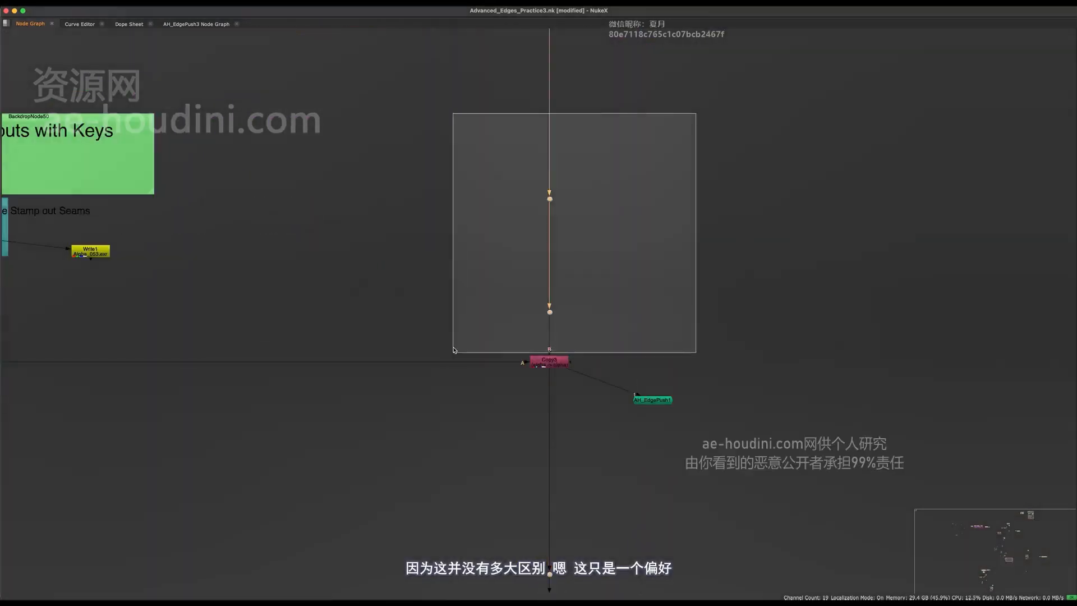
{"action": "scroll", "coordinate": [603, 337], "scroll_direction": "down", "scroll_amount": 5}
{"action": "scroll", "coordinate": [630, 389], "scroll_direction": "up", "scroll_amount": 10}
- Back in the viewer layout, move AH_EdgePush1 down-left and disable it to show the untreated plate
{"action": "key", "text": "space"}
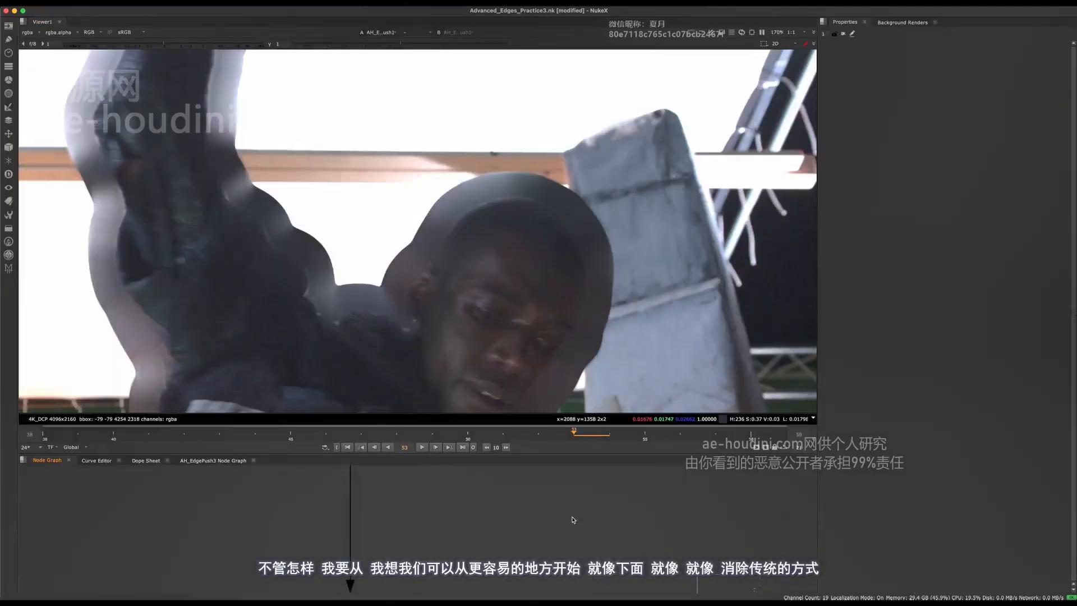
{"action": "middle_click_drag", "start_coordinate": [572, 516], "coordinate": [471, 568]}
{"action": "left_click_drag", "start_coordinate": [532, 491], "coordinate": [448, 550]}
{"action": "key", "text": "d"}
{"action": "key", "text": "d"}
{"action": "scroll", "coordinate": [496, 238], "scroll_direction": "down", "scroll_amount": 8}
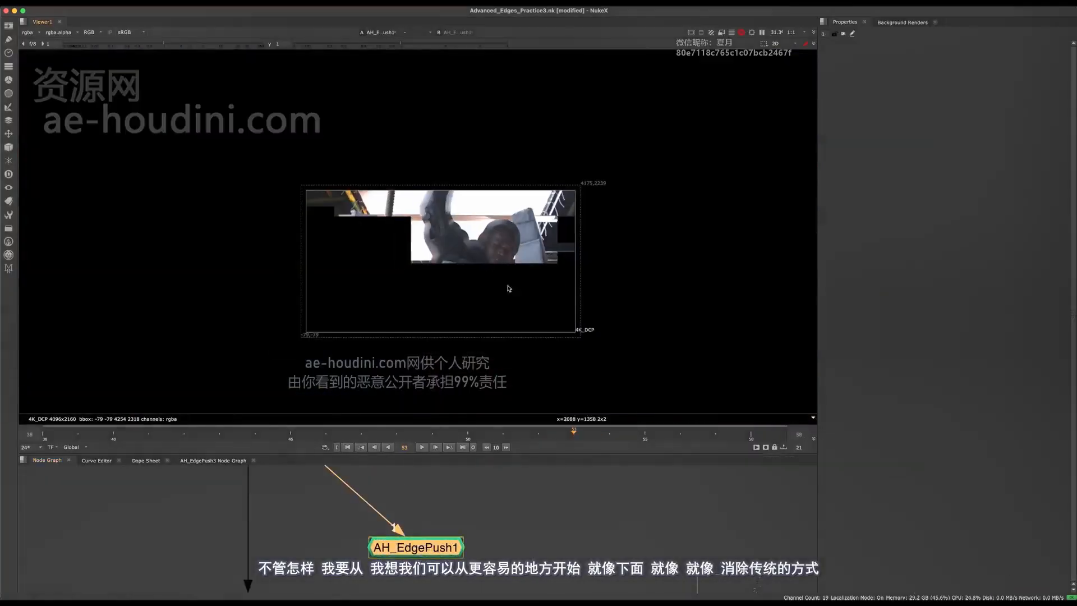
{"action": "scroll", "coordinate": [279, 323], "scroll_direction": "up", "scroll_amount": 4}
{"action": "scroll", "coordinate": [279, 323], "scroll_direction": "up", "scroll_amount": 3}
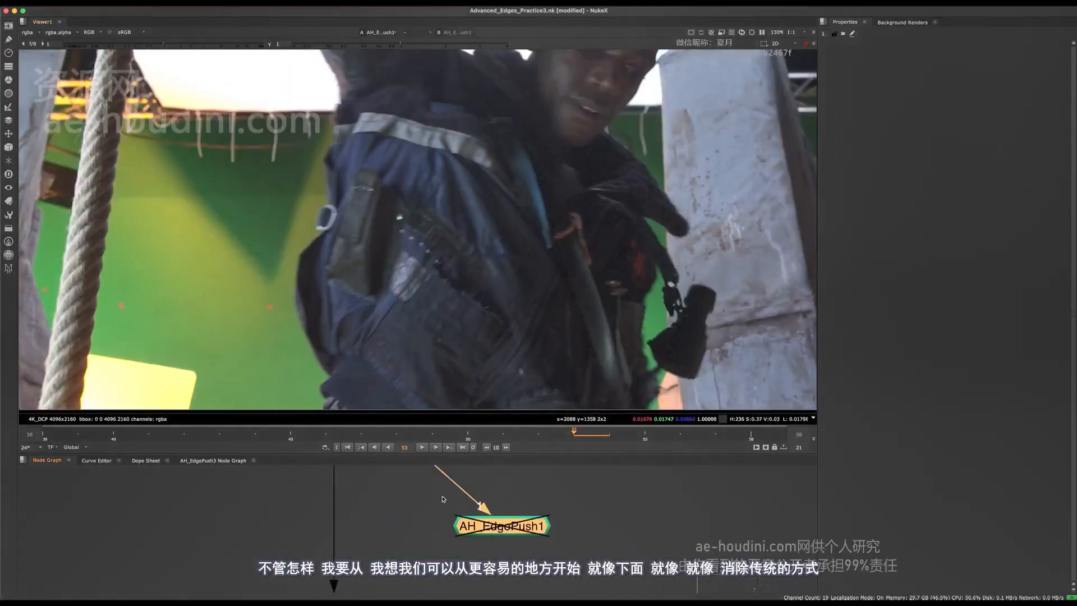
{"action": "scroll", "coordinate": [473, 539], "scroll_direction": "down", "scroll_amount": 5}
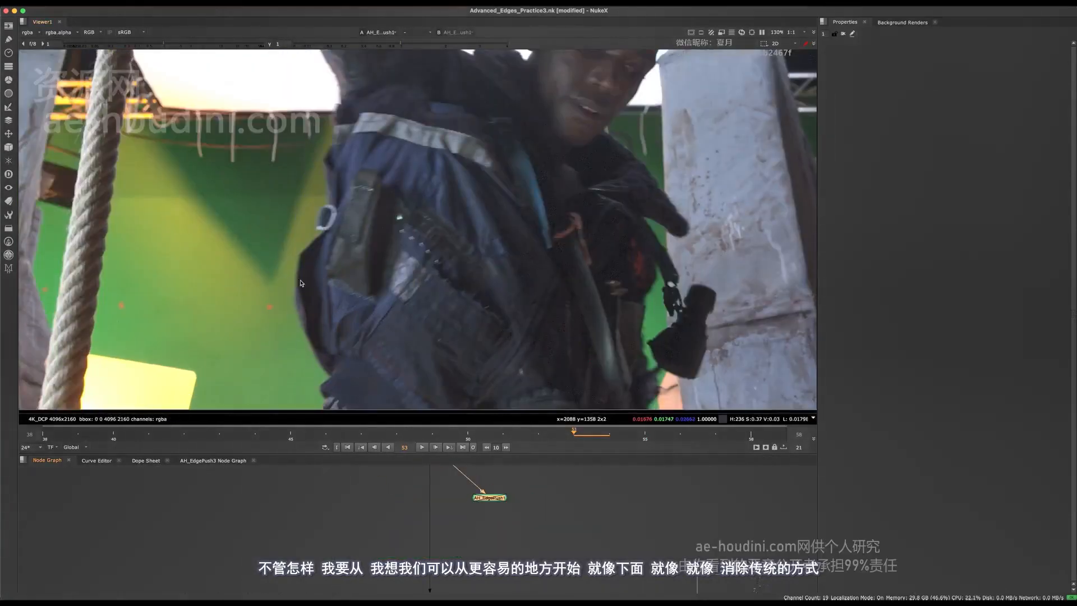
- Add a Keylight node, Keylight5, near the Core Matte Creation area
{"action": "middle_click_drag", "start_coordinate": [495, 468], "coordinate": [498, 512]}
{"action": "key", "text": "space"}
{"action": "scroll", "coordinate": [497, 443], "scroll_direction": "down", "scroll_amount": 8}
{"action": "middle_click_drag", "start_coordinate": [489, 353], "coordinate": [489, 465]}
{"action": "scroll", "coordinate": [489, 464], "scroll_direction": "up", "scroll_amount": 6}
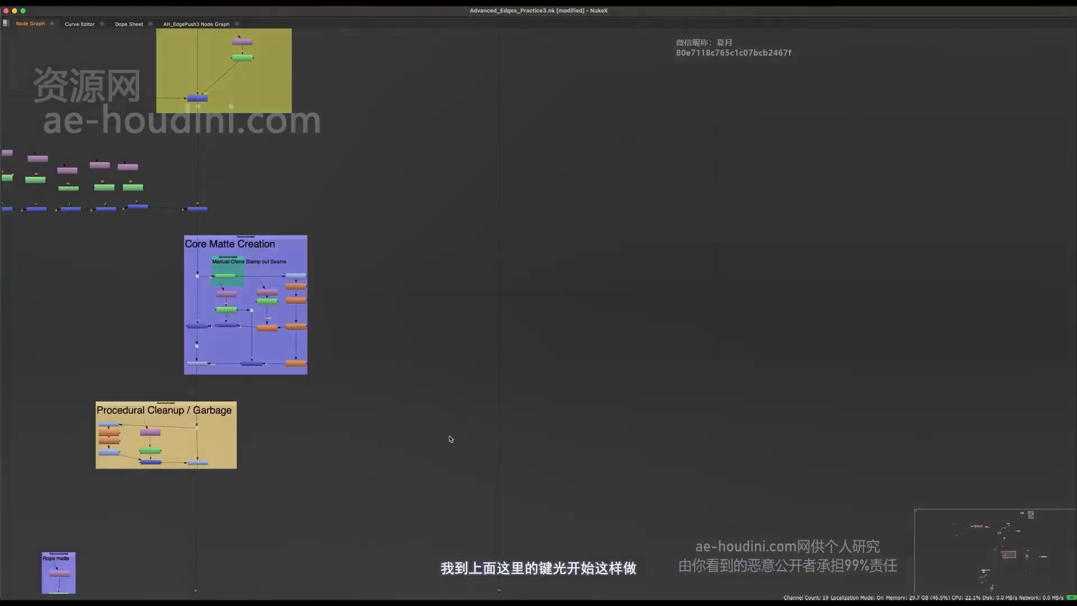
{"action": "key", "text": "Tab"}
{"action": "type", "text": "keyl"}
{"action": "key", "text": "Return"}
- Move Keylight5 right, feed its Source from a new dot on the pipe, and view it
{"action": "scroll", "coordinate": [533, 373], "scroll_direction": "up", "scroll_amount": 5}
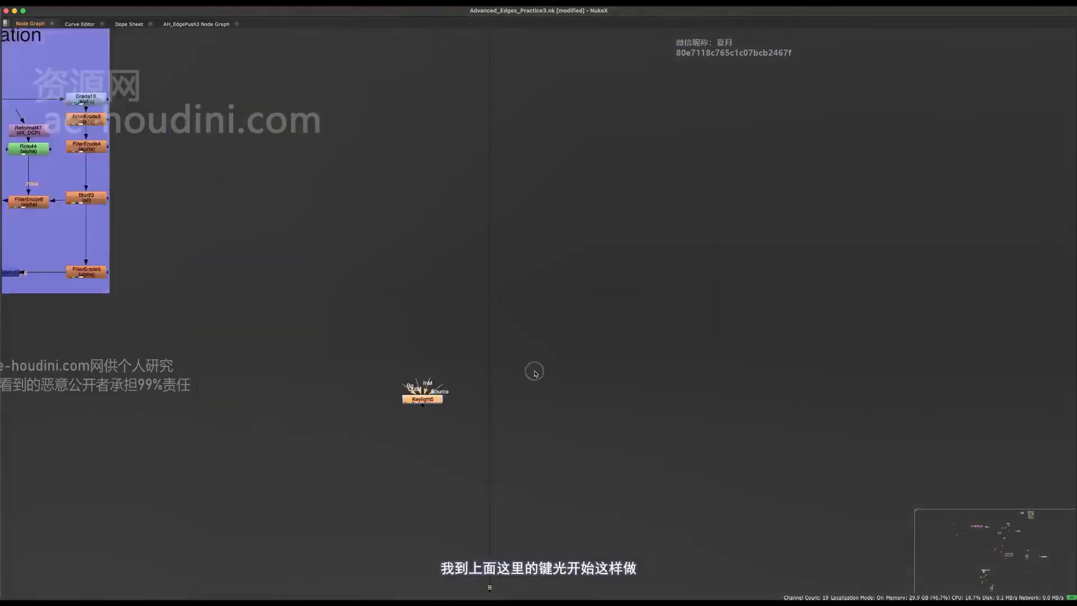
{"action": "left_click_drag", "start_coordinate": [463, 312], "coordinate": [462, 339], "text": "ctrl"}
{"action": "left_click_drag", "start_coordinate": [327, 358], "coordinate": [562, 363]}
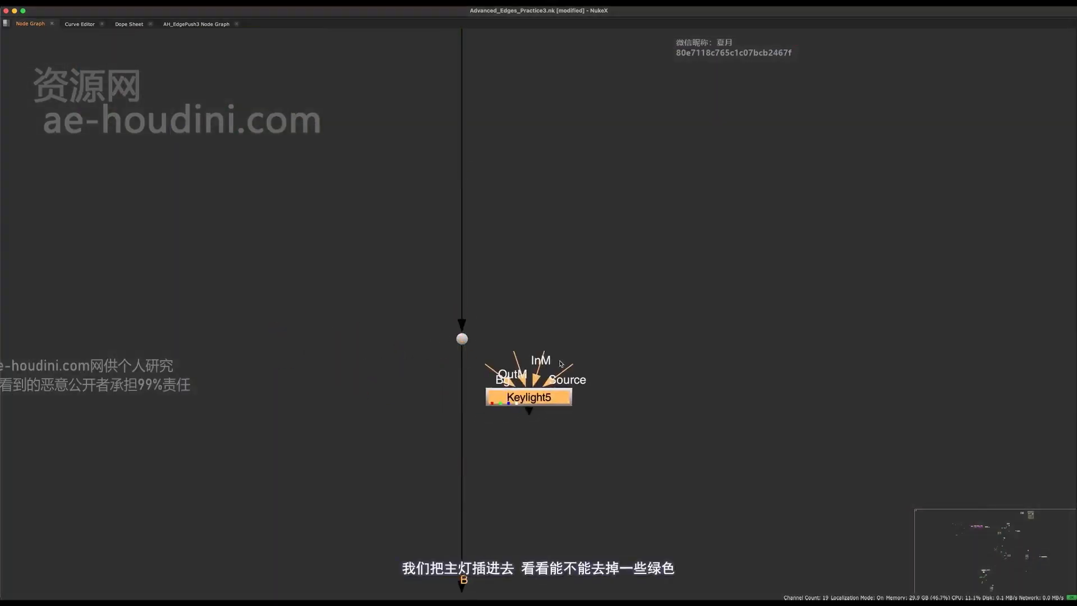
{"action": "left_click_drag", "start_coordinate": [425, 337], "coordinate": [462, 339]}
{"action": "middle_click_drag", "start_coordinate": [557, 433], "coordinate": [531, 510]}
{"action": "key", "text": "1"}
{"action": "key", "text": "space"}
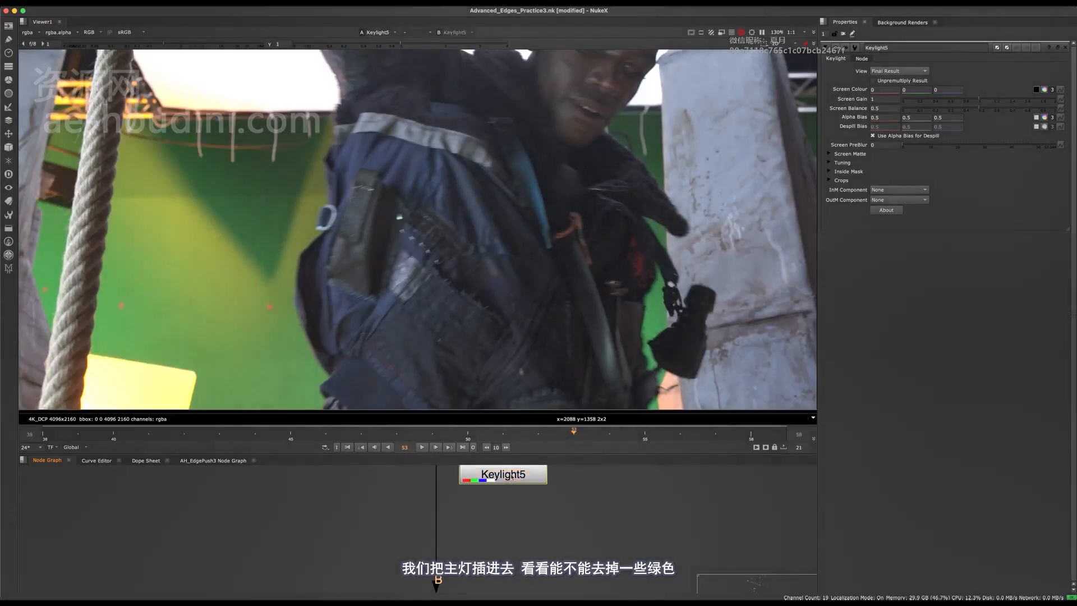
- Set Keylight5's Screen Colour to 0.3, 1, -0.05
{"action": "double_click", "coordinate": [905, 89]}
{"action": "type", "text": "1"}
{"action": "key", "text": "Return"}
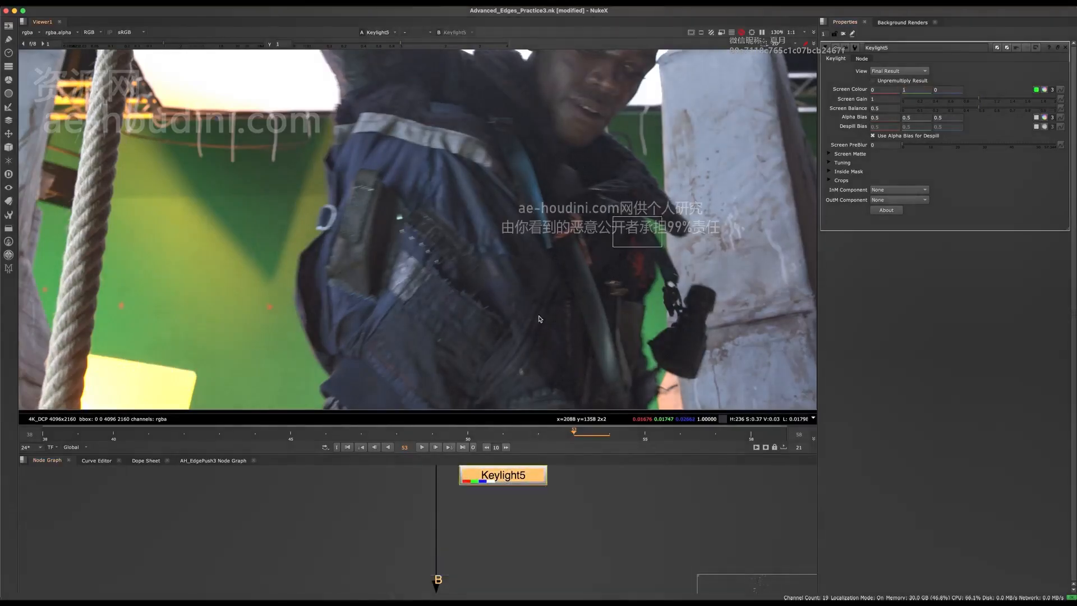
{"action": "scroll", "coordinate": [339, 344], "scroll_direction": "up", "scroll_amount": 5}
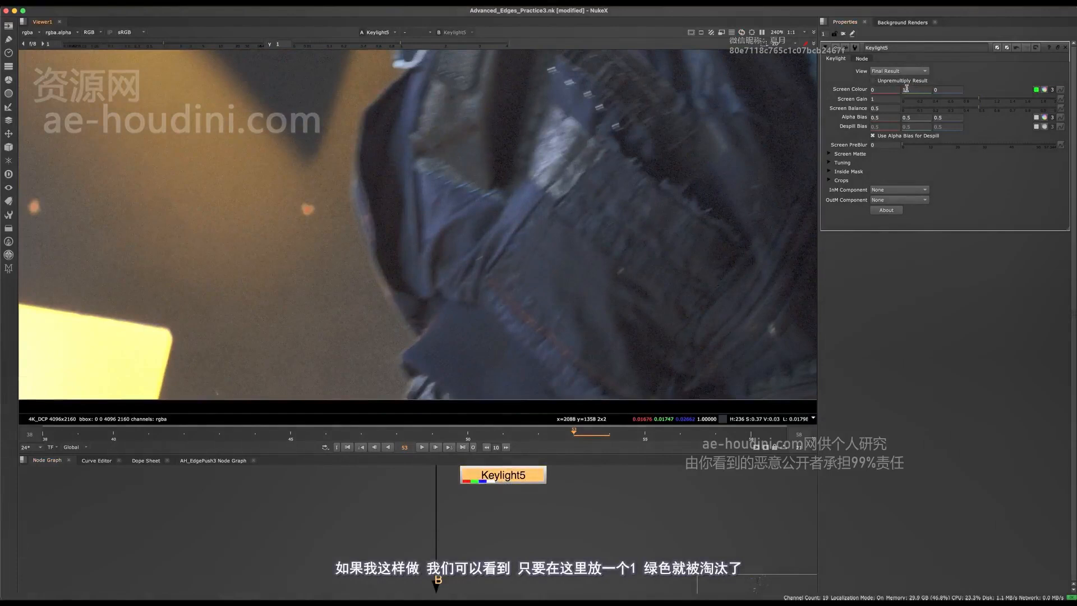
{"action": "double_click", "coordinate": [947, 90]}
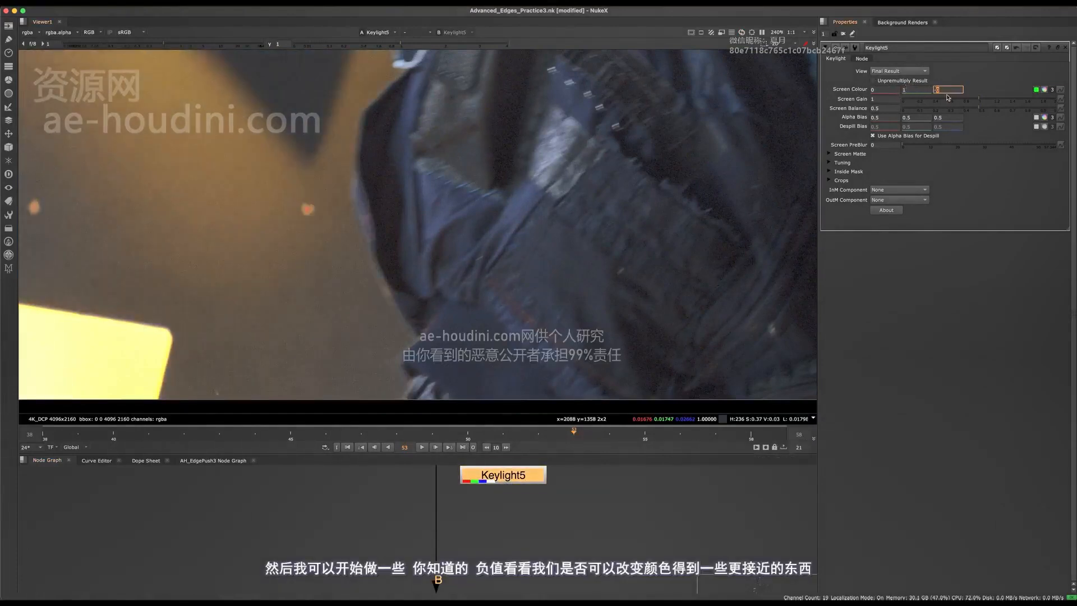
{"action": "key", "text": "Down"}
{"action": "key", "text": "Down"}
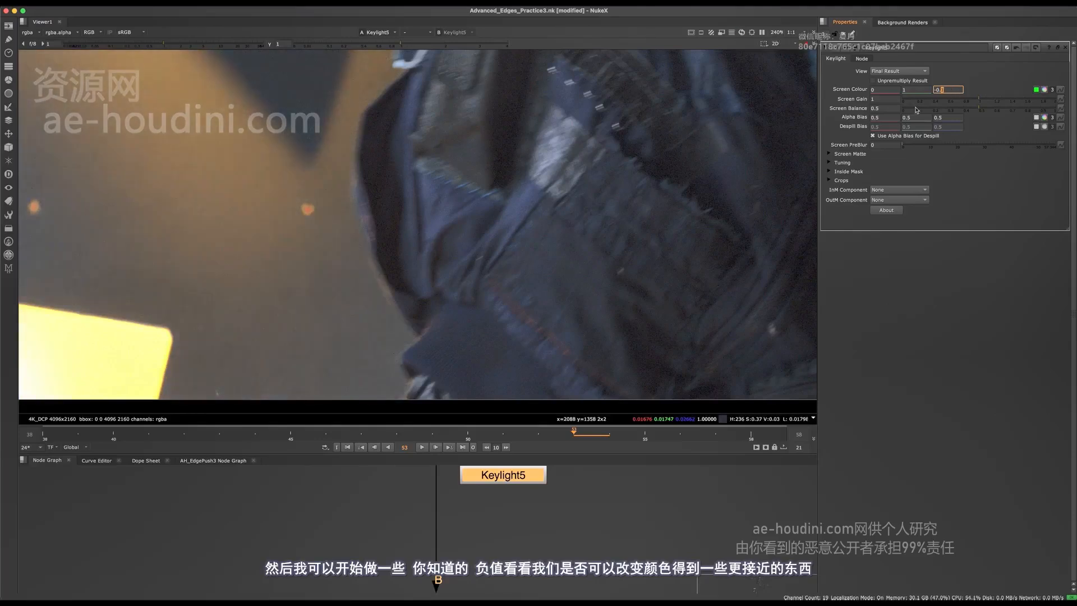
{"action": "key", "text": "Up"}
{"action": "key", "text": "Up"}
{"action": "key", "text": "Up"}
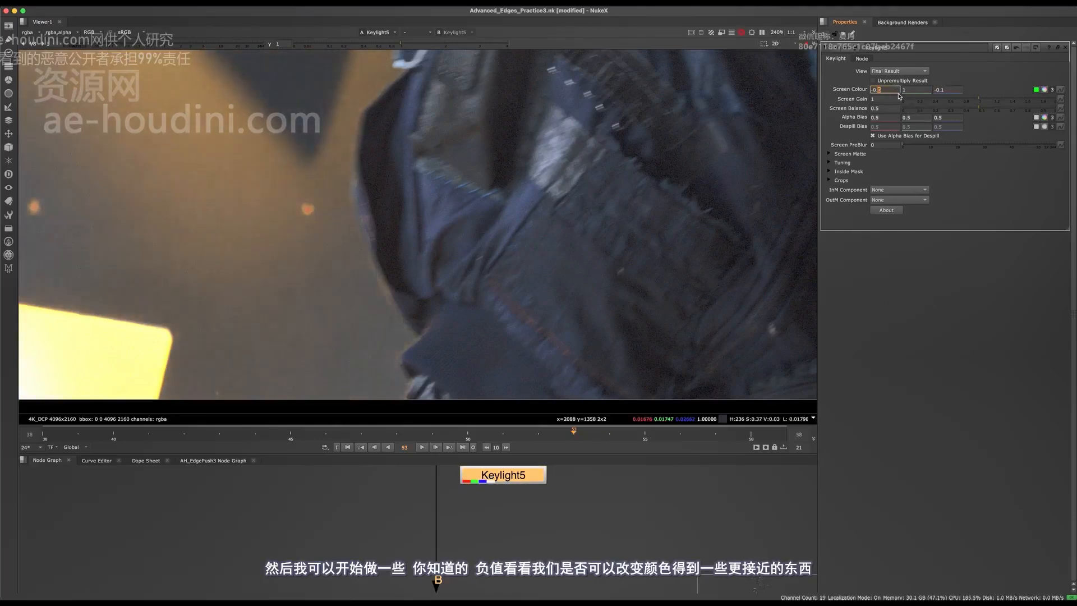
{"action": "key", "text": "Up"}
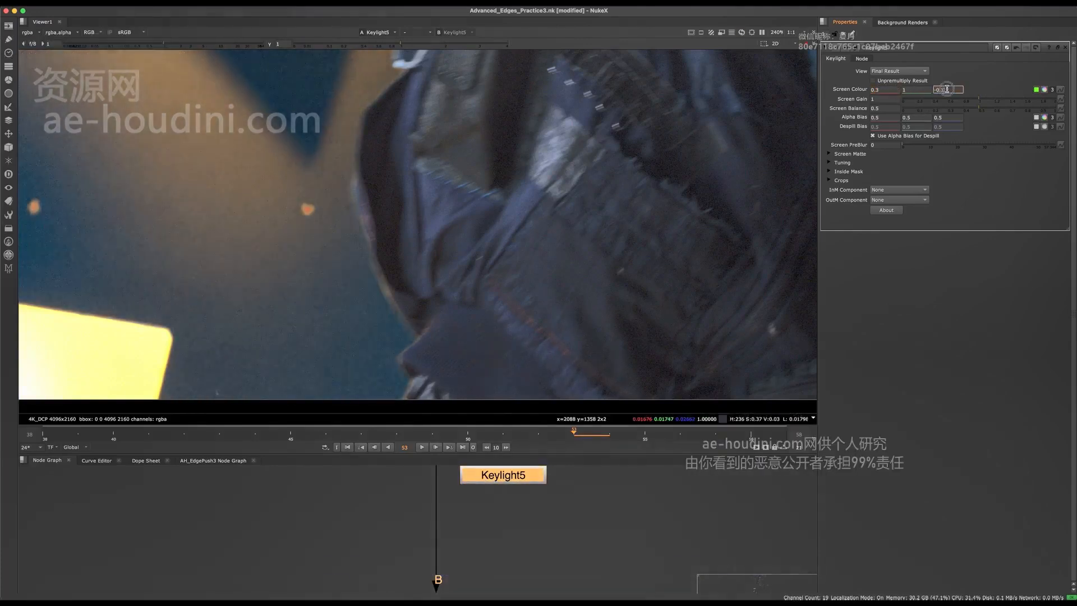
{"action": "key", "text": "Up"}
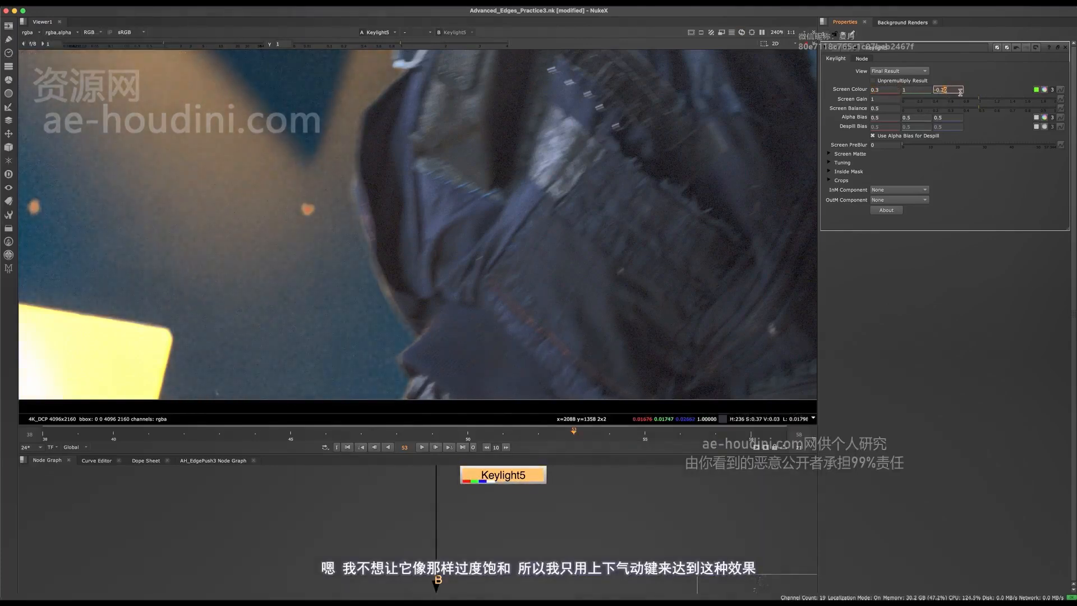
{"action": "key", "text": "Up"}
{"action": "key", "text": "Up"}
{"action": "key", "text": "Up"}
{"action": "key", "text": "Up"}
{"action": "key", "text": "Up"}
{"action": "key", "text": "Up"}
{"action": "key", "text": "Up"}
{"action": "key", "text": "Up"}
{"action": "key", "text": "Up"}
{"action": "key", "text": "Up"}
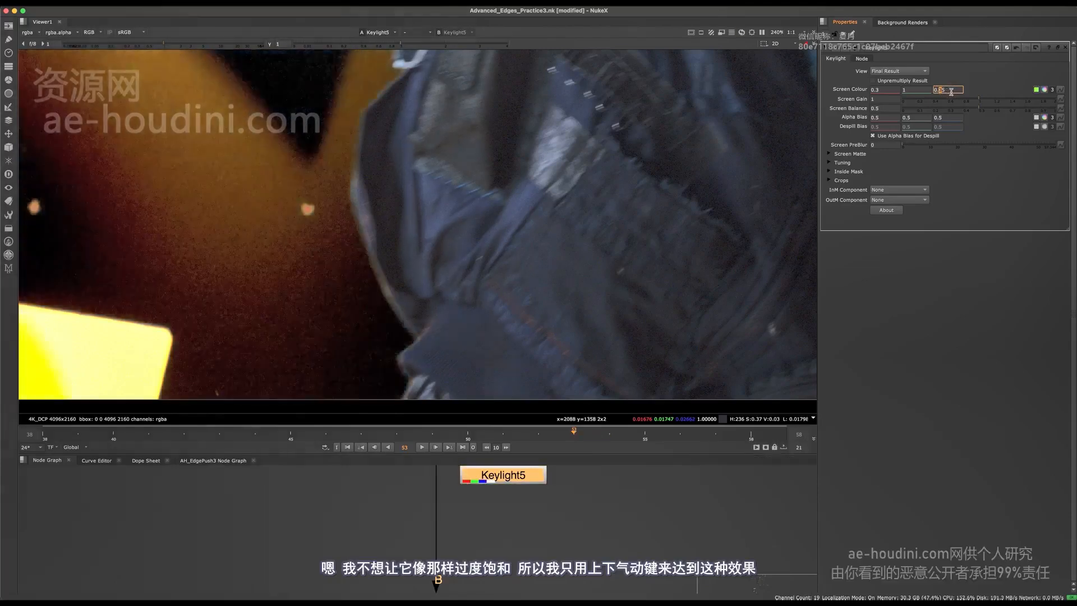
{"action": "key", "text": "Up"}
{"action": "key", "text": "Up"}
{"action": "key", "text": "Down"}
{"action": "key", "text": "Down"}
{"action": "key", "text": "Down"}
{"action": "key", "text": "Down"}
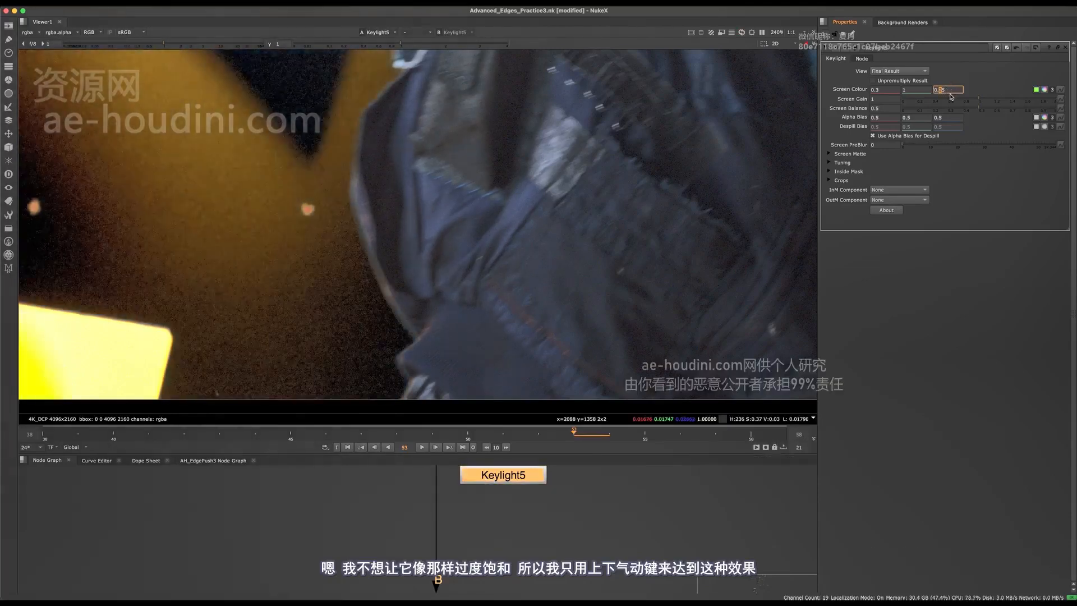
{"action": "key", "text": "Up"}
{"action": "key", "text": "Up"}
{"action": "key", "text": "Down"}
{"action": "key", "text": "Down"}
{"action": "key", "text": "Down"}
{"action": "key", "text": "Down"}
{"action": "key", "text": "Down"}
{"action": "key", "text": "Down"}
{"action": "key", "text": "Down"}
{"action": "key", "text": "Down"}
{"action": "key", "text": "Down"}
{"action": "key", "text": "Down"}
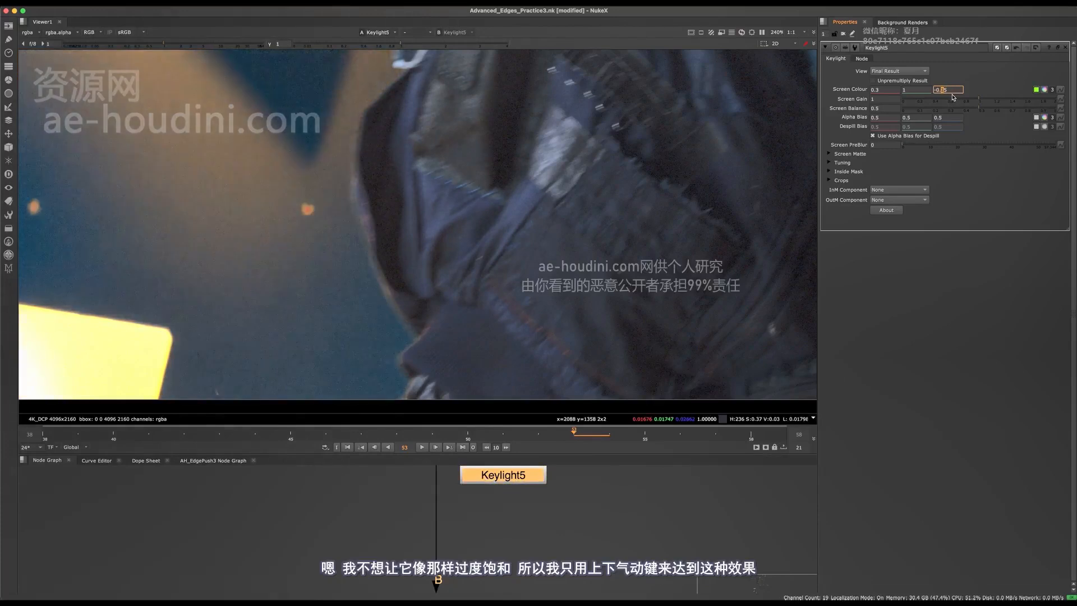
- Lower Keylight5's Screen Balance from 0.5 to about 0.36
{"action": "middle_click_drag", "start_coordinate": [556, 500], "coordinate": [526, 465]}
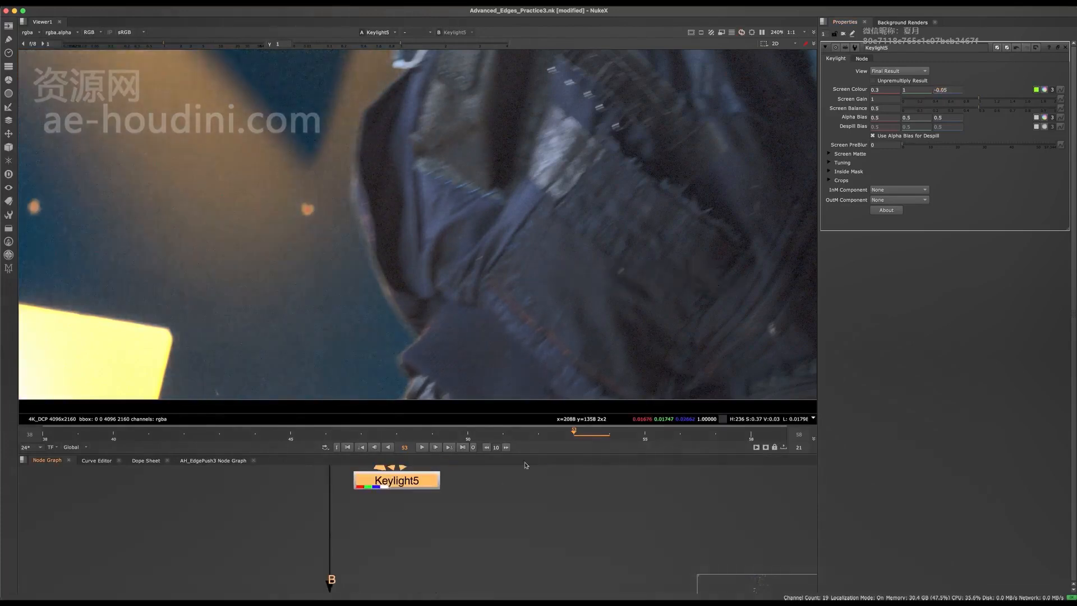
{"action": "middle_click_drag", "start_coordinate": [624, 279], "coordinate": [744, 273]}
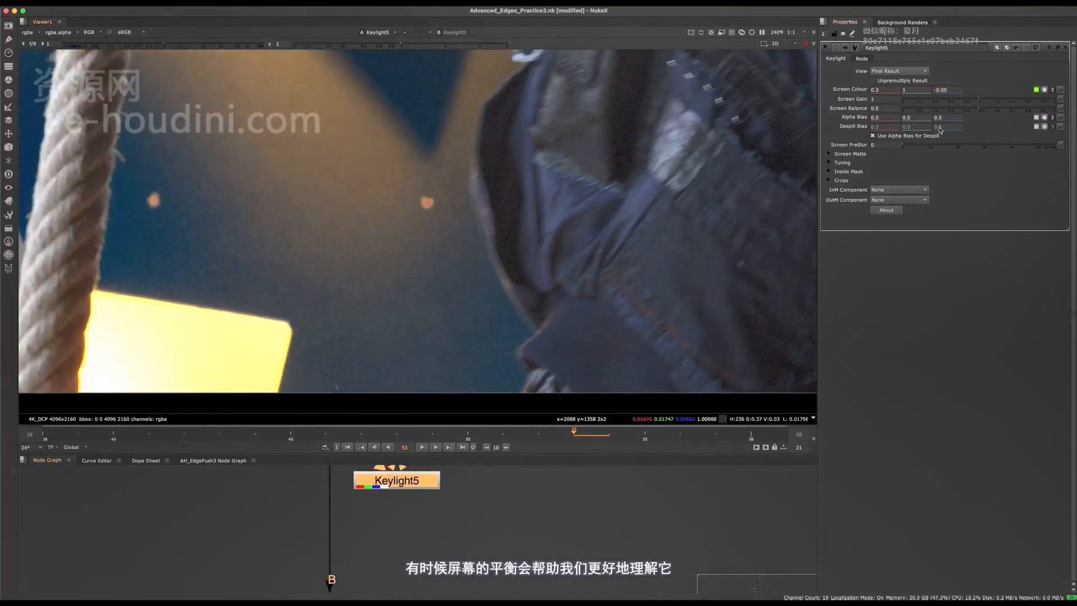
{"action": "left_click_drag", "start_coordinate": [993, 104], "coordinate": [956, 104]}
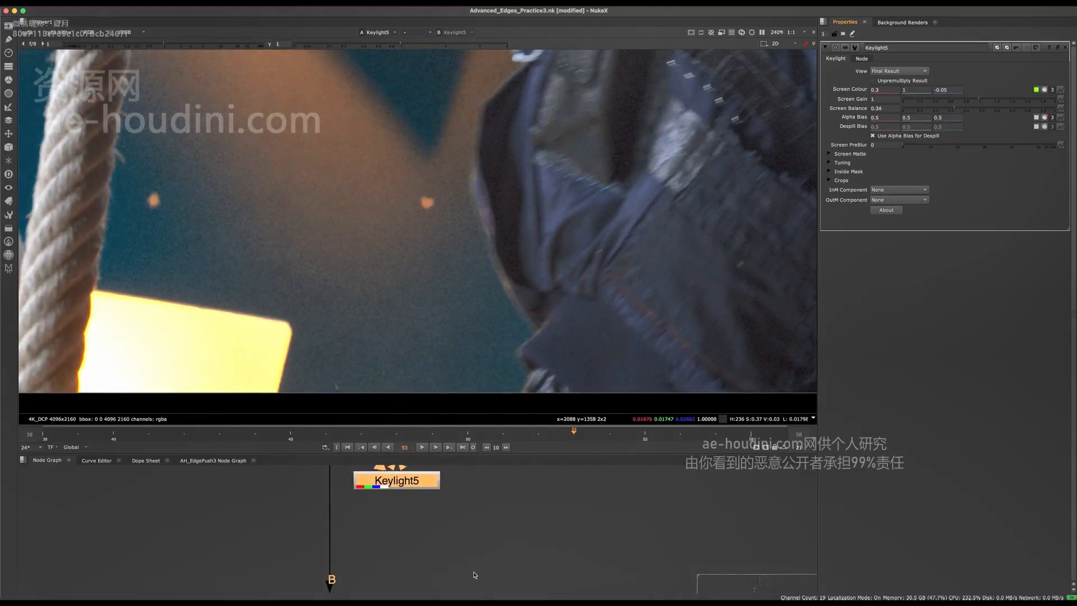
{"action": "middle_click_drag", "start_coordinate": [442, 508], "coordinate": [414, 586]}
- Disable Keylight5 and add a DespillMadness node, viewing its output and settings
{"action": "key", "text": "d"}
{"action": "left_click", "coordinate": [380, 562]}
{"action": "key", "text": "Tab"}
{"action": "type", "text": "df"}
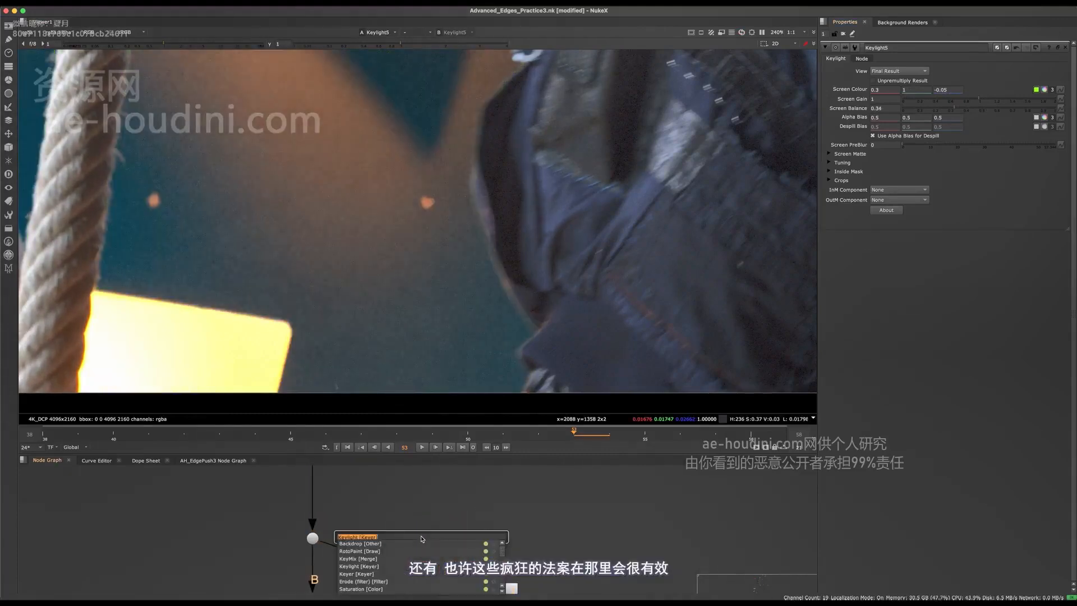
{"action": "type", "text": "espillMadness [ToolSets"}
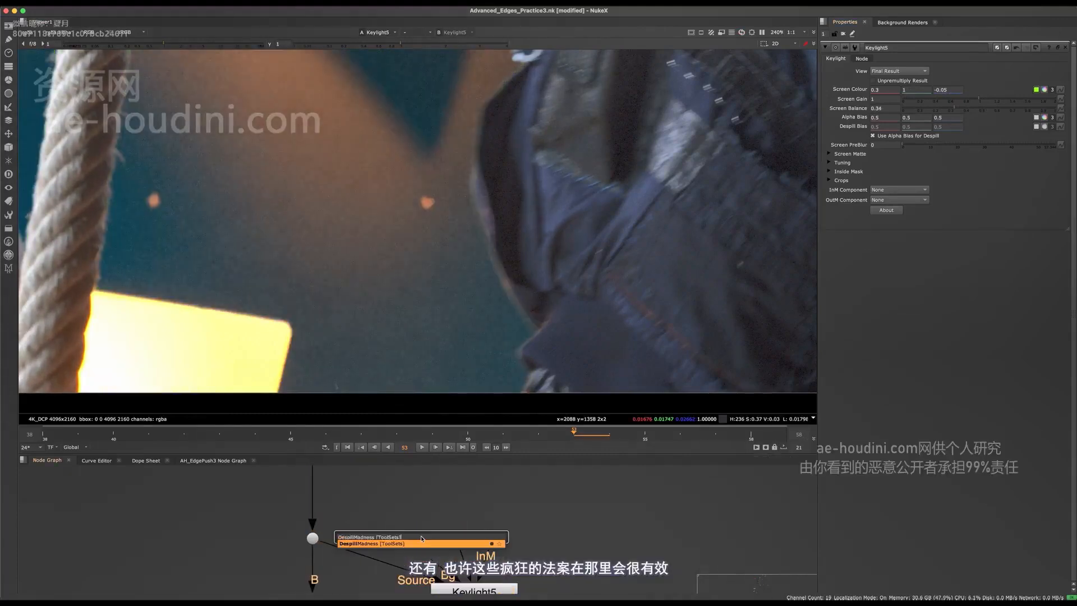
{"action": "key", "text": "Return"}
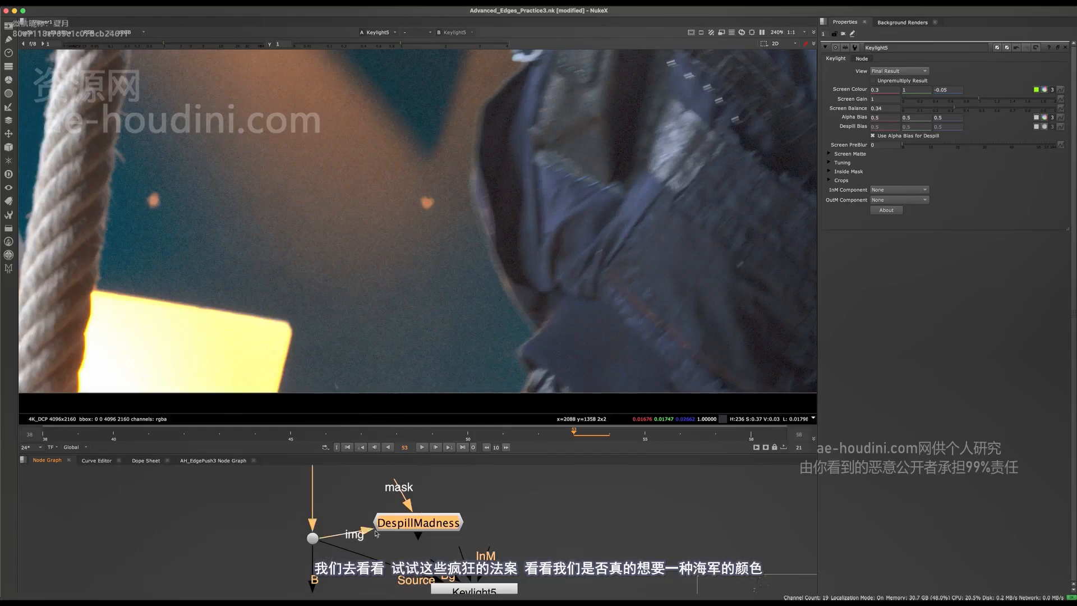
{"action": "left_click_drag", "start_coordinate": [414, 522], "coordinate": [425, 520]}
{"action": "key", "text": "1"}
{"action": "double_click", "coordinate": [425, 517]}
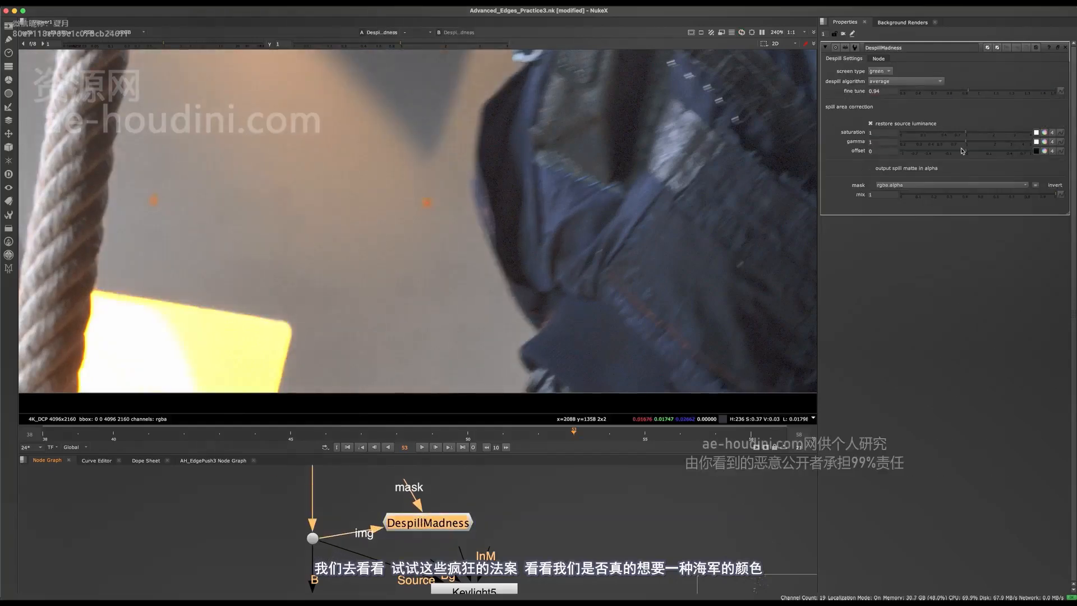
- Try and revert gamma and offset tweaks, then turn off Restore Source Luminance
{"action": "left_click_drag", "start_coordinate": [913, 140], "coordinate": [889, 142]}
{"action": "key", "text": "ctrl+z"}
{"action": "middle_click_drag", "start_coordinate": [482, 207], "coordinate": [416, 187]}
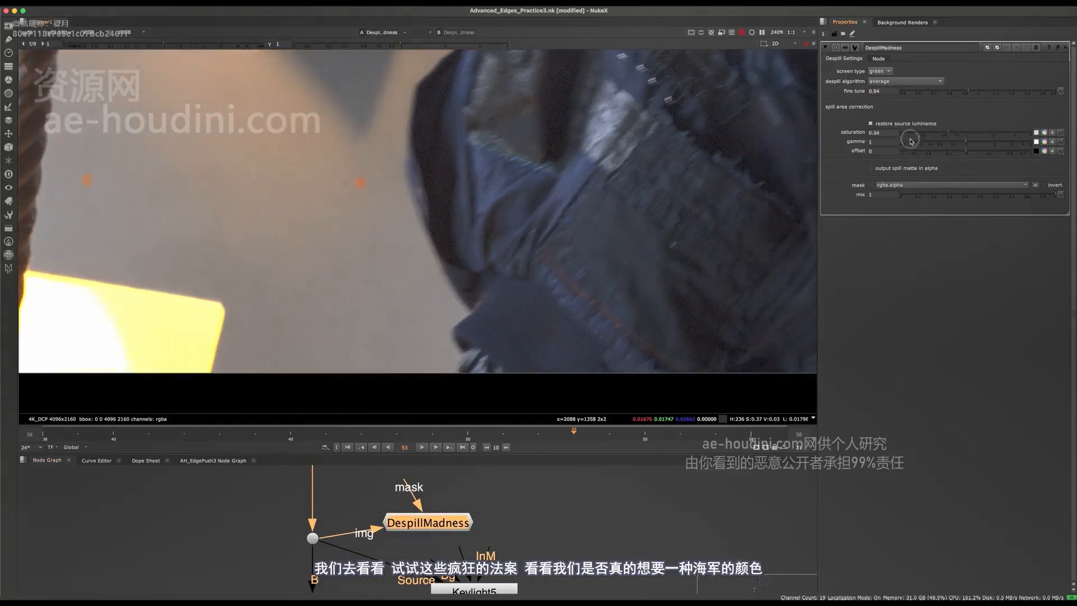
{"action": "left_click_drag", "start_coordinate": [911, 140], "coordinate": [921, 149]}
{"action": "key", "text": "ctrl+z"}
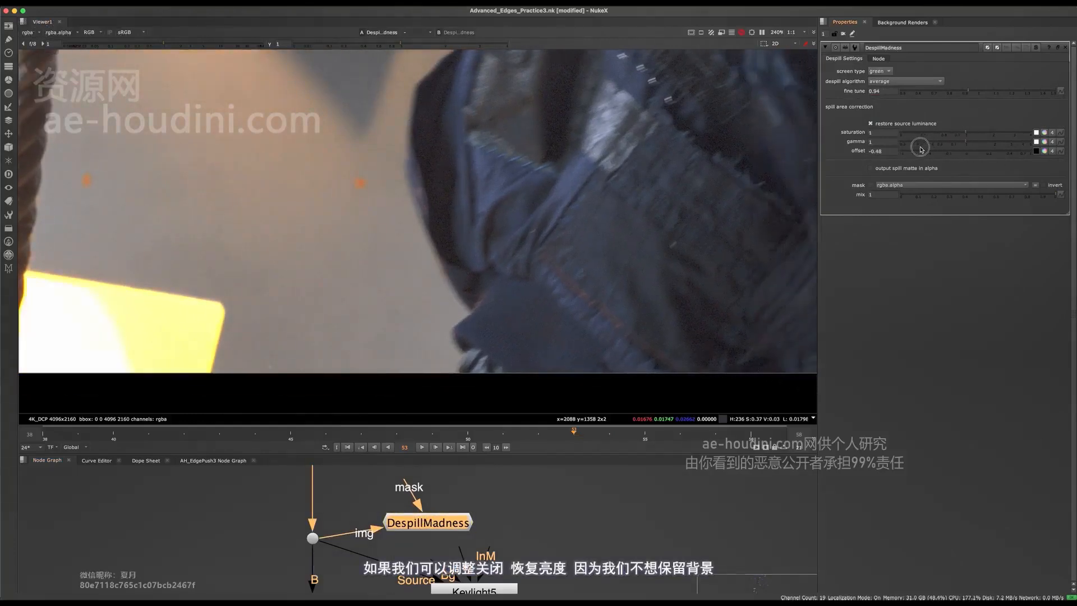
{"action": "left_click_drag", "start_coordinate": [1028, 162], "coordinate": [969, 153]}
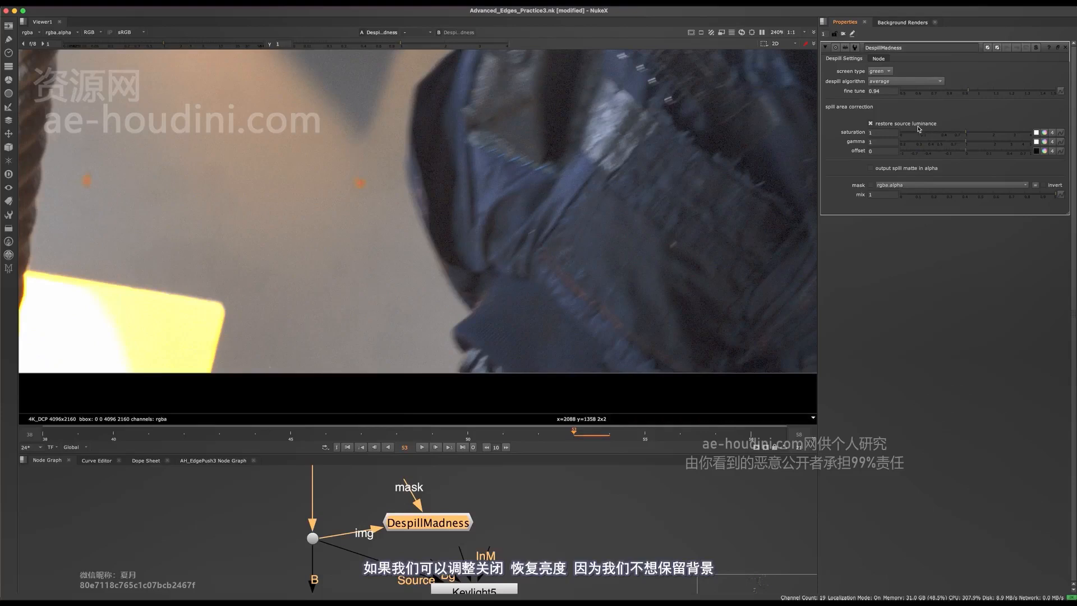
{"action": "left_click", "coordinate": [872, 124]}
{"action": "middle_click_drag", "start_coordinate": [728, 276], "coordinate": [708, 300]}
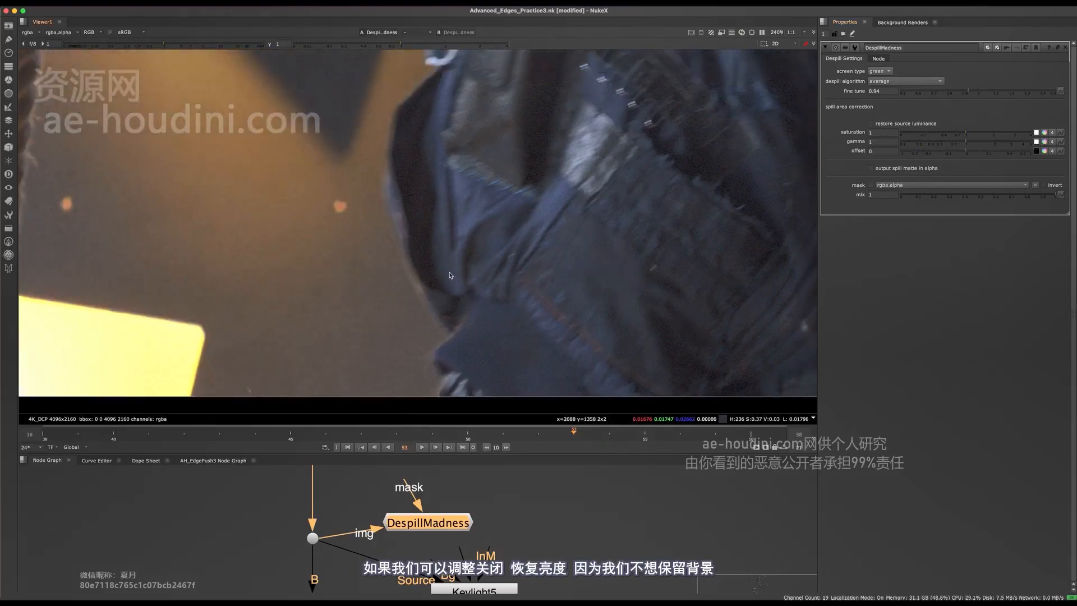
- Split the DespillMadness offset per channel, with negative green -0.065 and blue -0.016
{"action": "left_click_drag", "start_coordinate": [436, 523], "coordinate": [461, 513]}
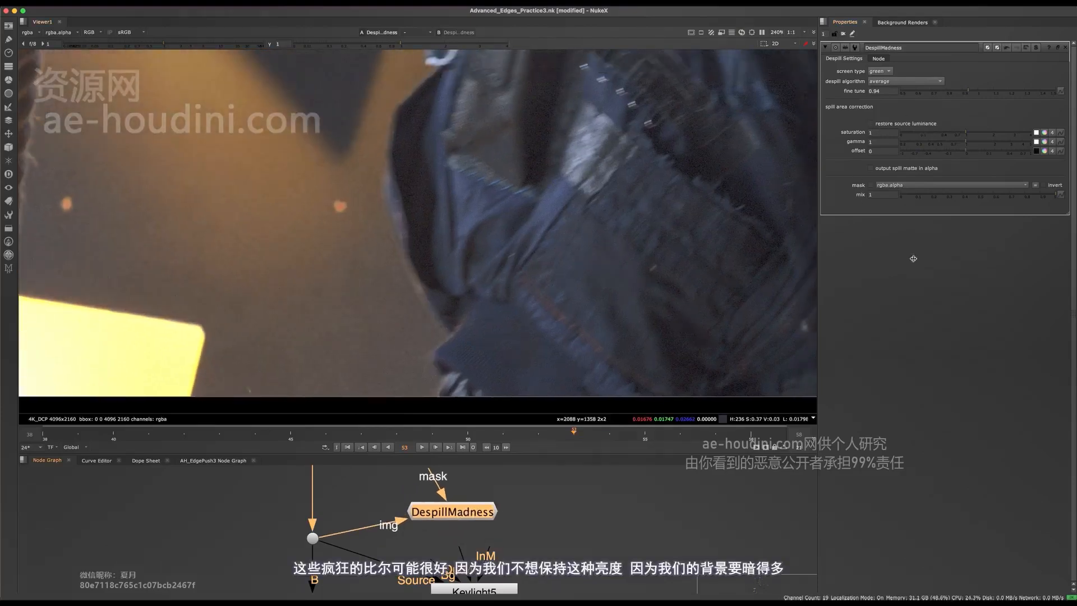
{"action": "left_click_drag", "start_coordinate": [967, 152], "coordinate": [938, 153]}
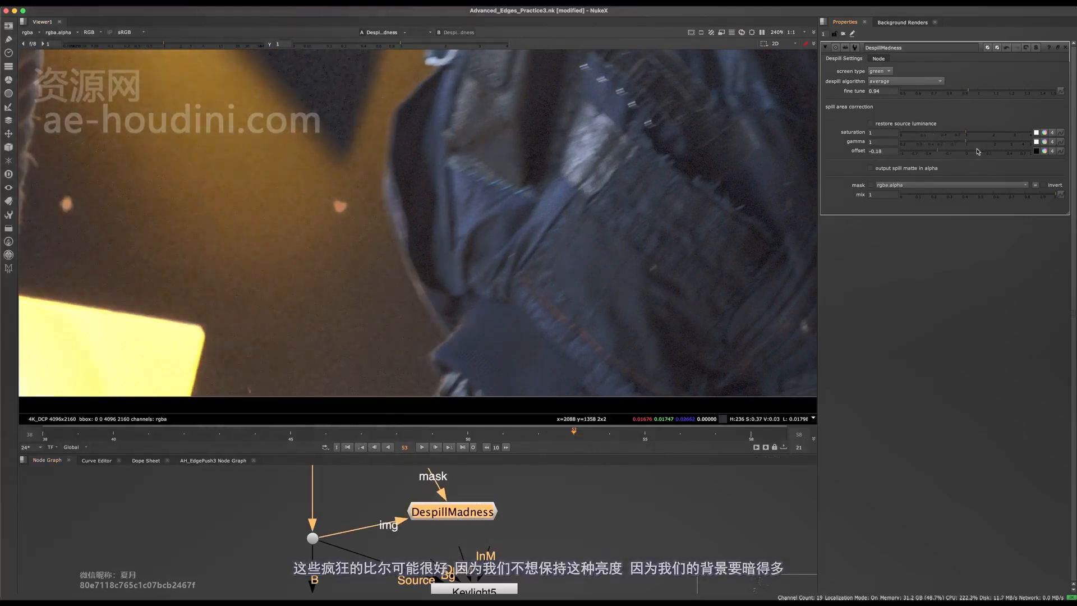
{"action": "left_click", "coordinate": [1047, 152]}
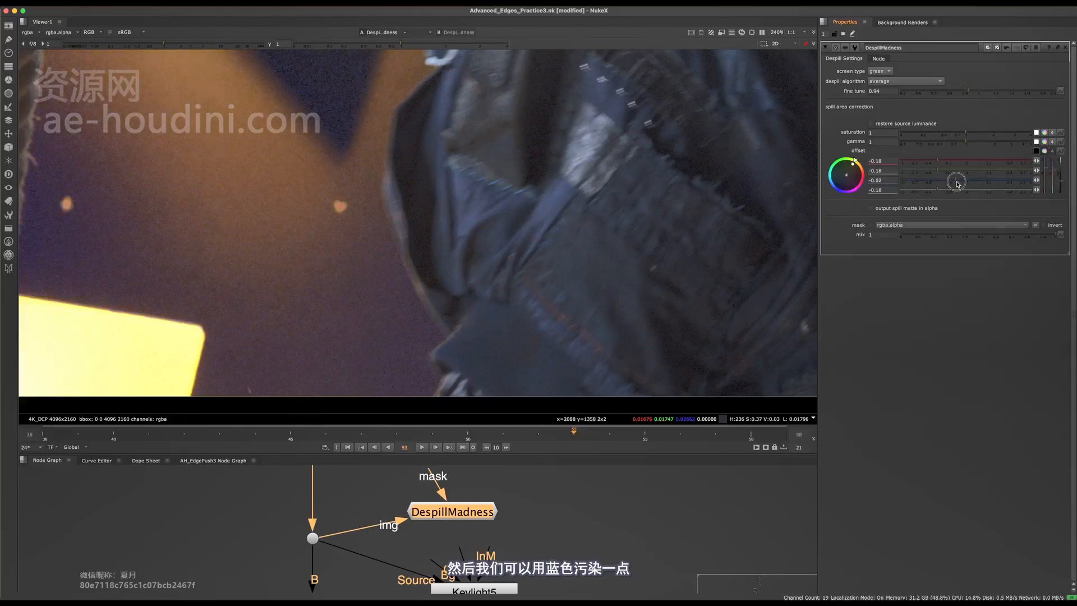
{"action": "left_click_drag", "start_coordinate": [964, 181], "coordinate": [937, 164]}
- Flip DespillMadness on and off repeatedly to compare it with the original green plate
{"action": "scroll", "coordinate": [433, 293], "scroll_direction": "down", "scroll_amount": 10}
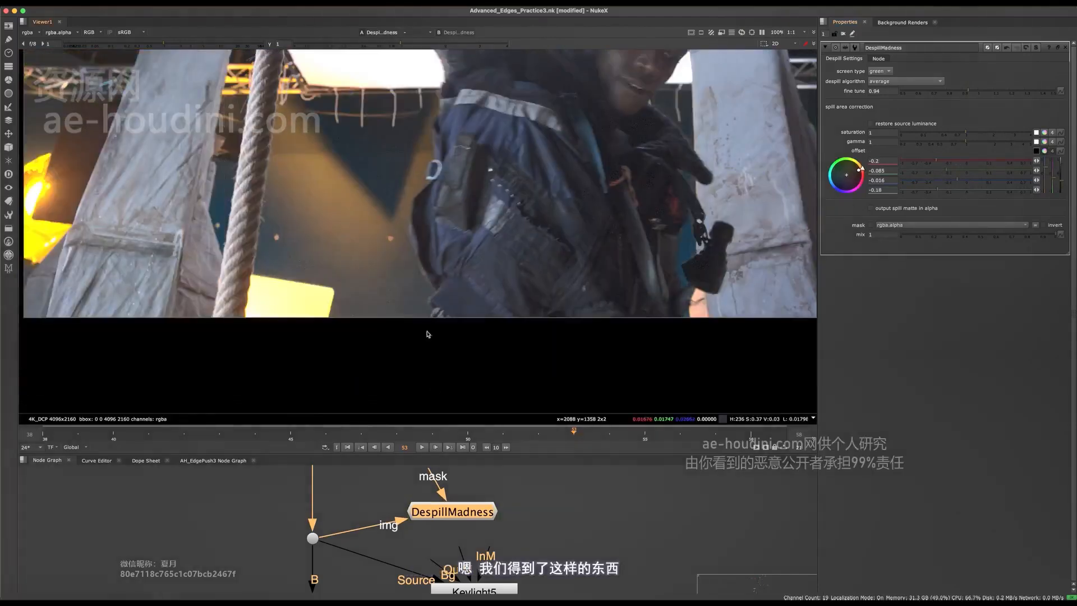
{"action": "key", "text": "d"}
{"action": "scroll", "coordinate": [435, 291], "scroll_direction": "up", "scroll_amount": 10}
{"action": "key", "text": "d"}
{"action": "scroll", "coordinate": [431, 277], "scroll_direction": "up", "scroll_amount": 2}
{"action": "key", "text": "d"}
{"action": "key", "text": "d"}
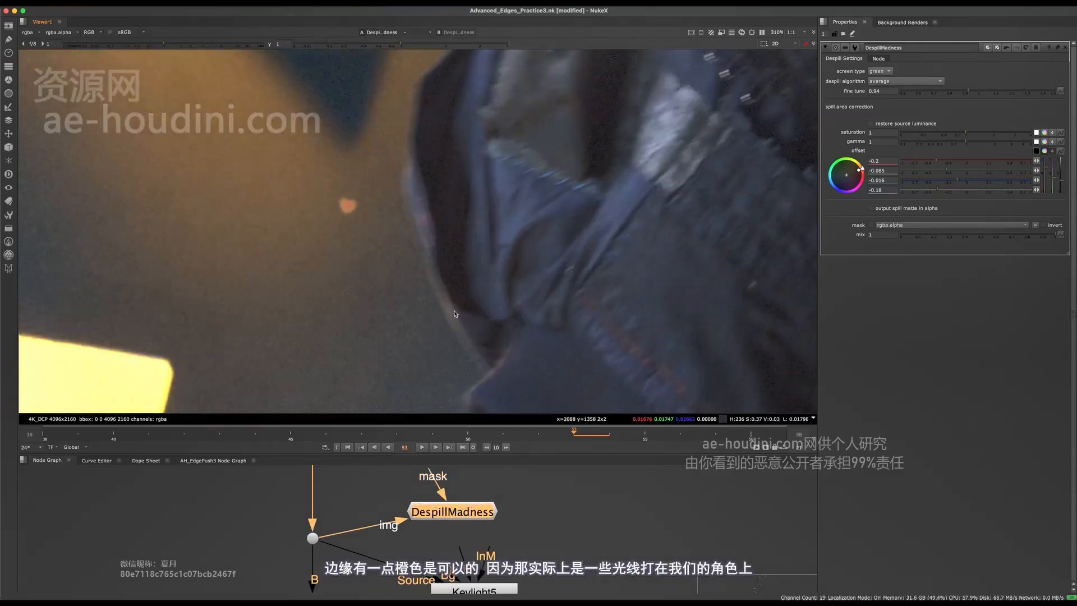
{"action": "key", "text": "d"}
{"action": "middle_click_drag", "start_coordinate": [474, 352], "coordinate": [560, 293]}
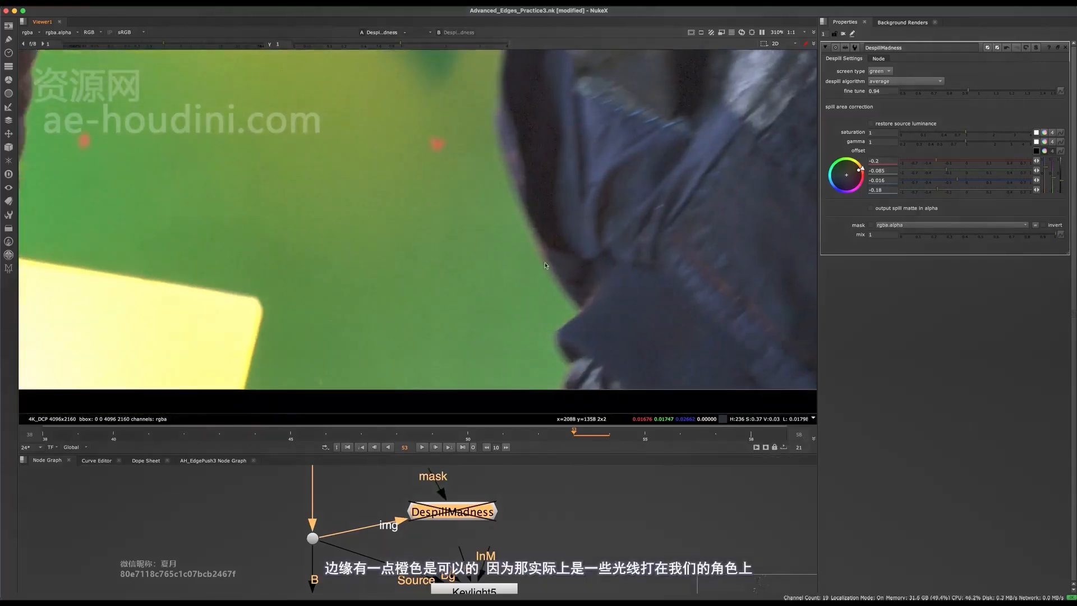
{"action": "key", "text": "d"}
{"action": "middle_click_drag", "start_coordinate": [573, 222], "coordinate": [551, 273]}
{"action": "key", "text": "d"}
{"action": "key", "text": "d"}
{"action": "scroll", "coordinate": [536, 368], "scroll_direction": "down", "scroll_amount": 9}
{"action": "middle_click_drag", "start_coordinate": [537, 368], "coordinate": [438, 286]}
{"action": "scroll", "coordinate": [395, 321], "scroll_direction": "up", "scroll_amount": 6}
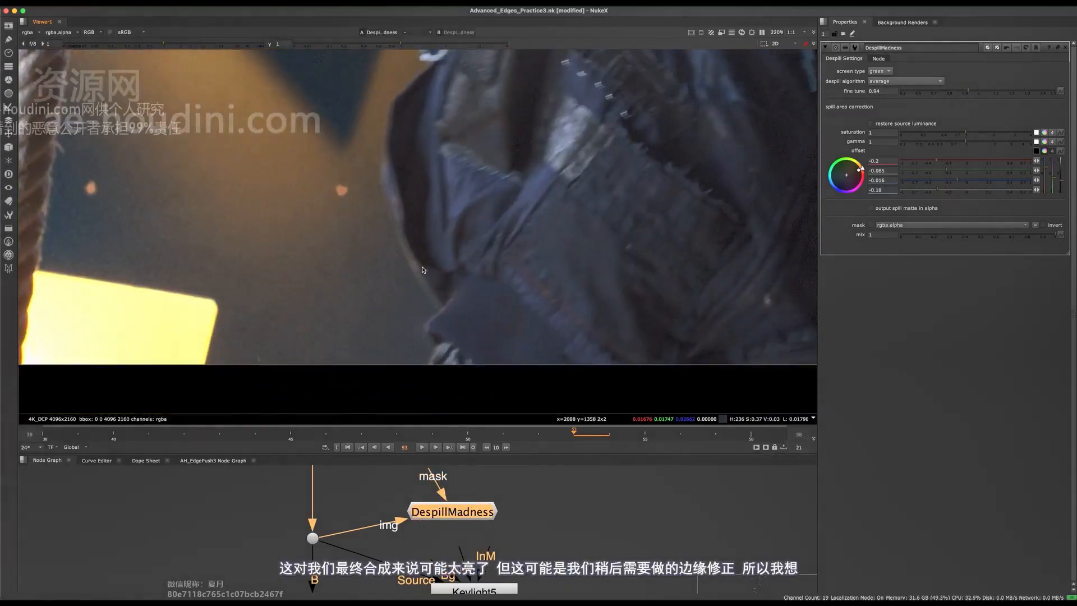
- Check the jacket and rope edges with DespillMadness toggled, confirming the spill is neutralised
{"action": "key", "text": "d"}
{"action": "key", "text": "d"}
{"action": "middle_click_drag", "start_coordinate": [402, 116], "coordinate": [430, 251]}
{"action": "key", "text": "d"}
{"action": "key", "text": "d"}
{"action": "key", "text": "d"}
{"action": "key", "text": "d"}
{"action": "scroll", "coordinate": [471, 229], "scroll_direction": "down", "scroll_amount": 6}
{"action": "key", "text": "d"}
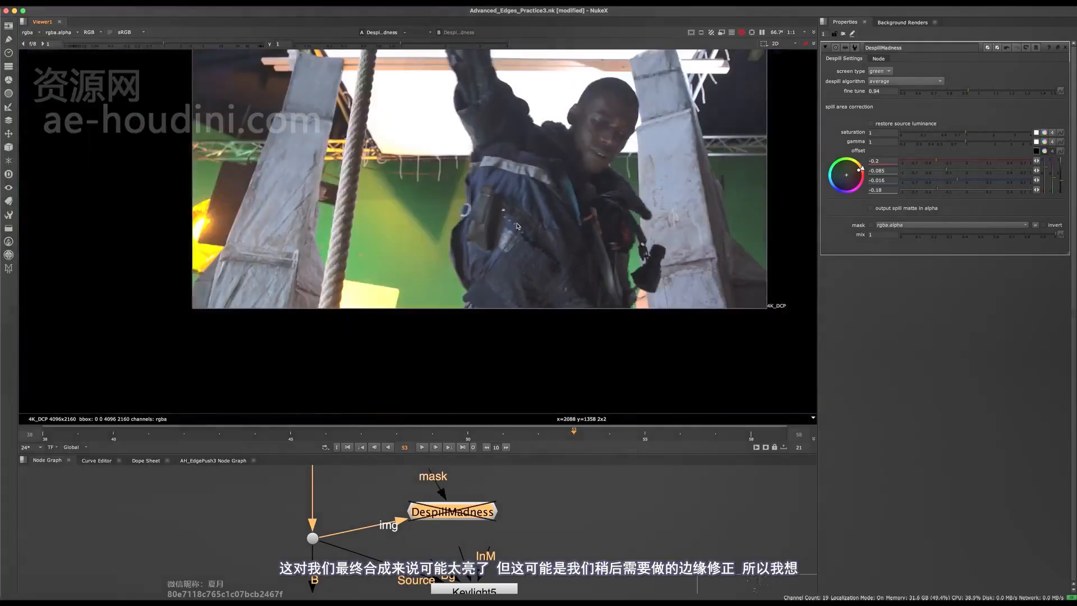
{"action": "key", "text": "d"}
{"action": "scroll", "coordinate": [620, 243], "scroll_direction": "up", "scroll_amount": 7}
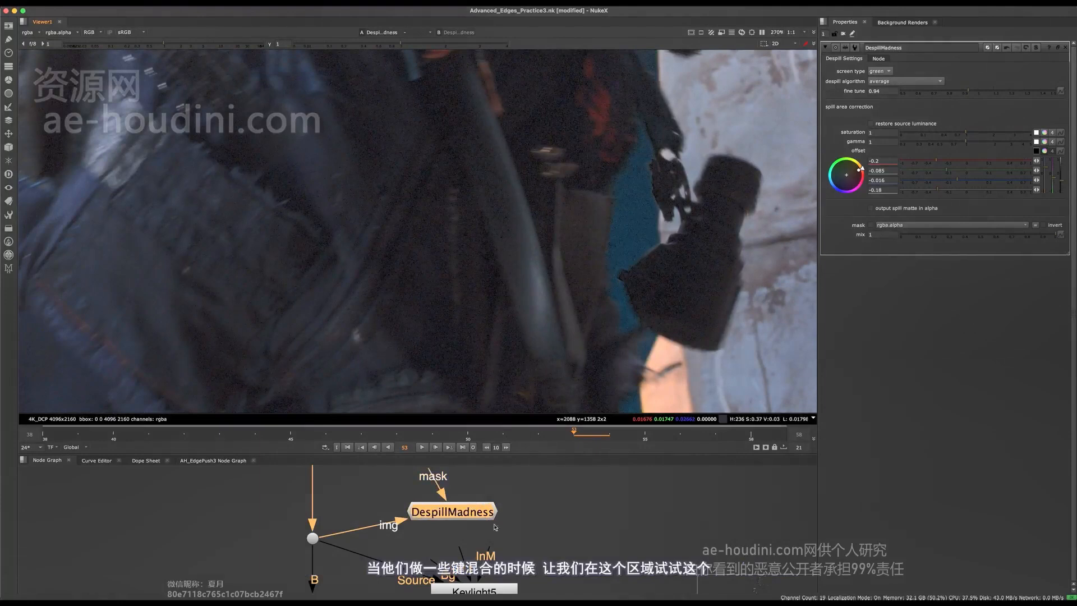
{"action": "middle_click_drag", "start_coordinate": [396, 523], "coordinate": [419, 524]}
{"action": "scroll", "coordinate": [571, 270], "scroll_direction": "down", "scroll_amount": 5}
{"action": "middle_click_drag", "start_coordinate": [581, 296], "coordinate": [711, 287]}
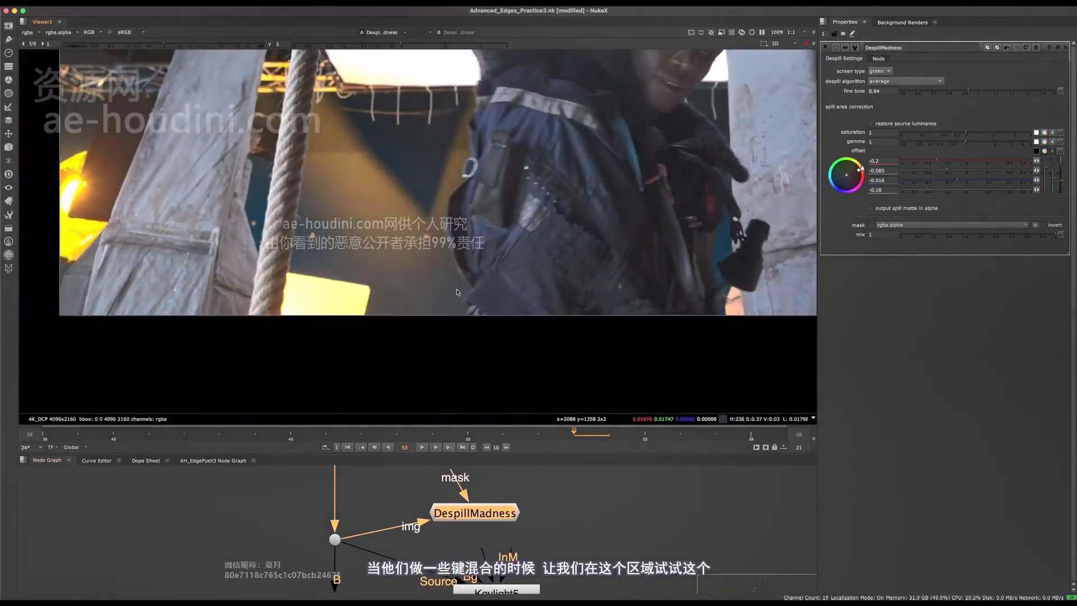
{"action": "scroll", "coordinate": [488, 195], "scroll_direction": "up", "scroll_amount": 3}
{"action": "middle_click_drag", "start_coordinate": [449, 547], "coordinate": [436, 465]}
- Add a Keymix node, Keymix29, and drop it onto the main pipe
{"action": "middle_click_drag", "start_coordinate": [440, 578], "coordinate": [440, 500]}
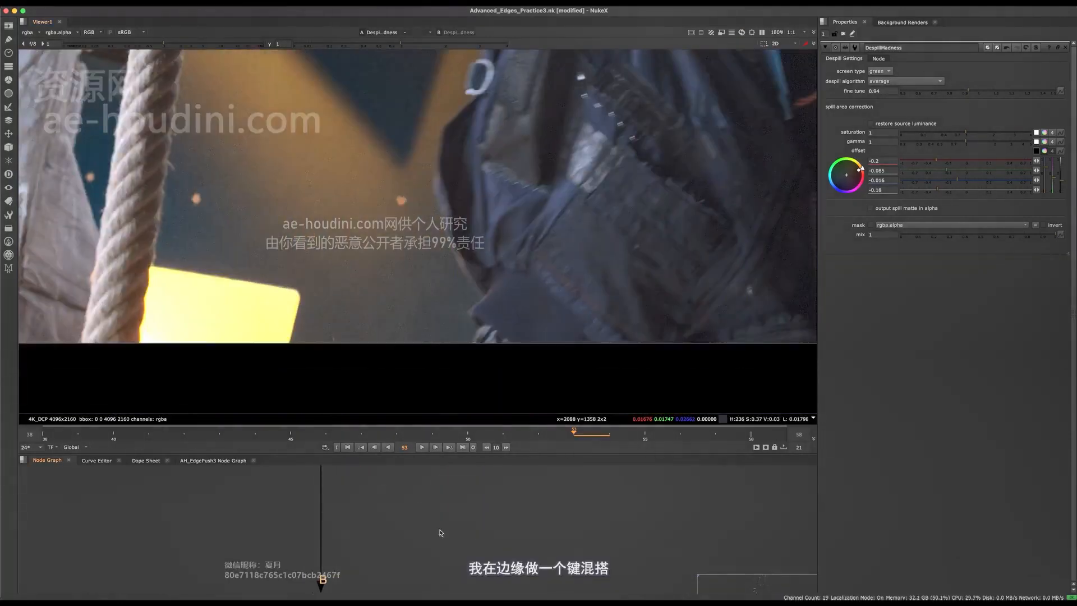
{"action": "middle_click_drag", "start_coordinate": [358, 556], "coordinate": [420, 558]}
{"action": "left_click", "coordinate": [419, 558]}
{"action": "key", "text": "Tab"}
{"action": "type", "text": "ke"}
{"action": "key", "text": "Return"}
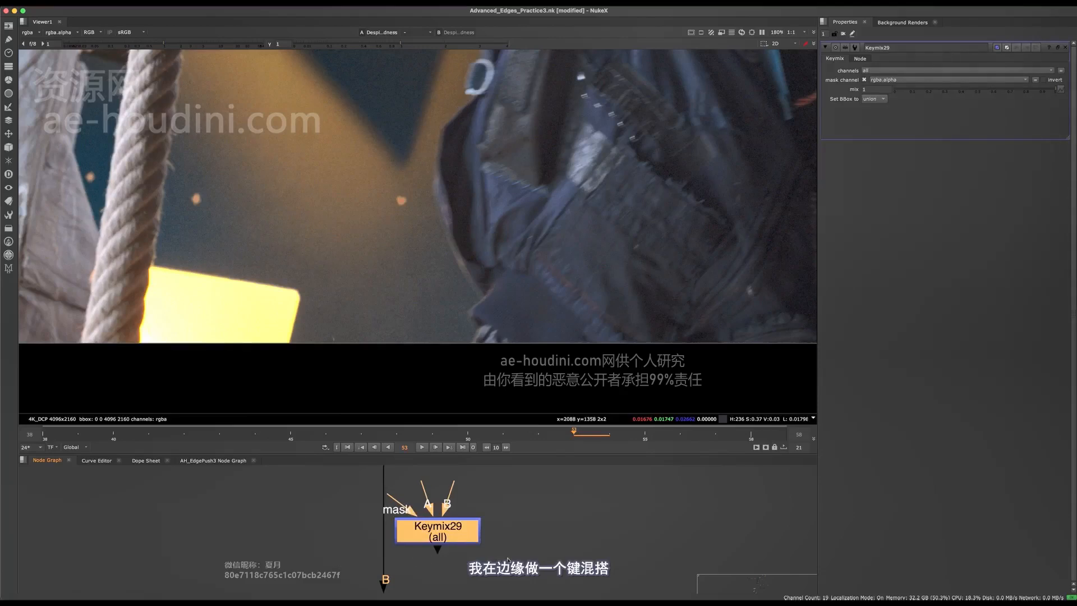
{"action": "left_click_drag", "start_coordinate": [457, 539], "coordinate": [409, 537]}
- Align Keymix29 under the dot and connect its A input to DespillMadness
{"action": "key", "text": "space"}
{"action": "middle_click_drag", "start_coordinate": [425, 514], "coordinate": [466, 327]}
{"action": "scroll", "coordinate": [459, 312], "scroll_direction": "down", "scroll_amount": 3}
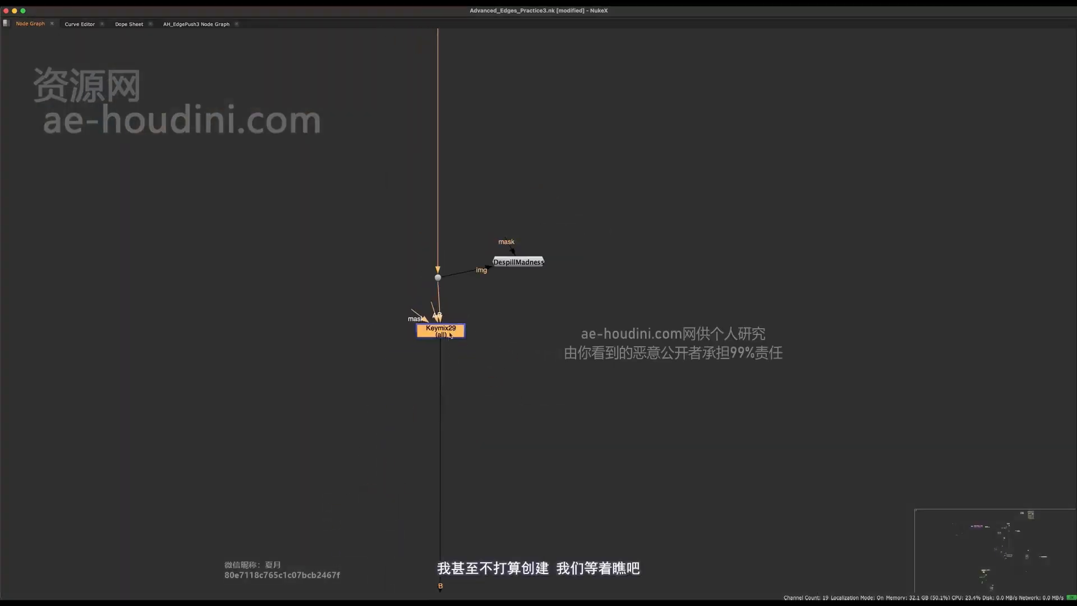
{"action": "left_click_drag", "start_coordinate": [449, 334], "coordinate": [447, 360]}
{"action": "scroll", "coordinate": [439, 363], "scroll_direction": "up", "scroll_amount": 3}
{"action": "left_click", "coordinate": [422, 320]}
{"action": "left_click_drag", "start_coordinate": [543, 218], "coordinate": [545, 219]}
{"action": "left_click_drag", "start_coordinate": [545, 219], "coordinate": [550, 272]}
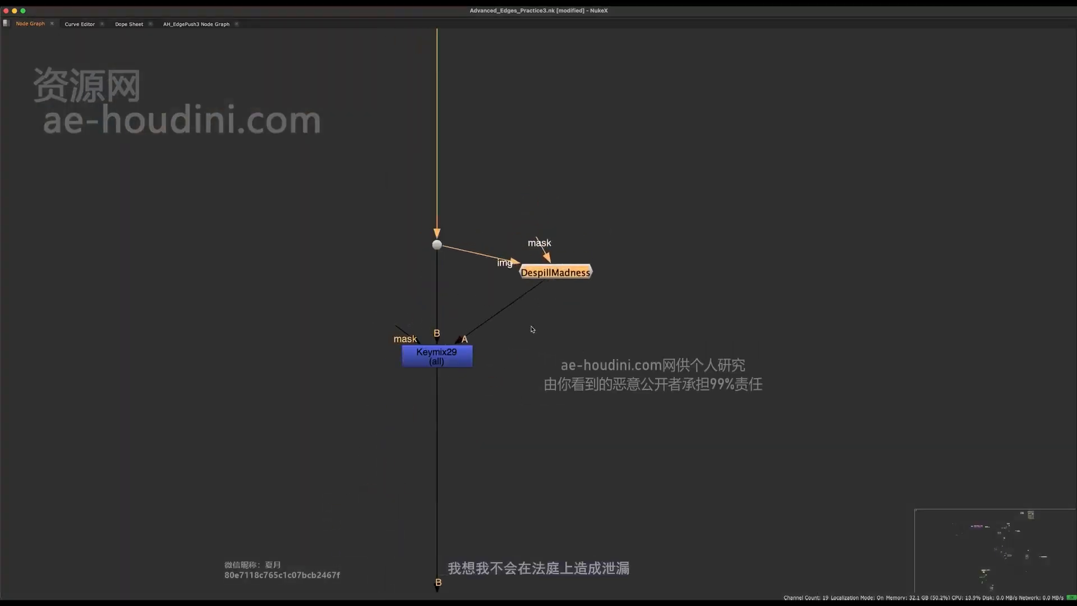
- Review Keymix29's connections and nudge DespillMadness slightly down-right
{"action": "middle_click_drag", "start_coordinate": [531, 329], "coordinate": [496, 481]}
{"action": "key", "text": "space"}
{"action": "scroll", "coordinate": [512, 269], "scroll_direction": "down", "scroll_amount": 8}
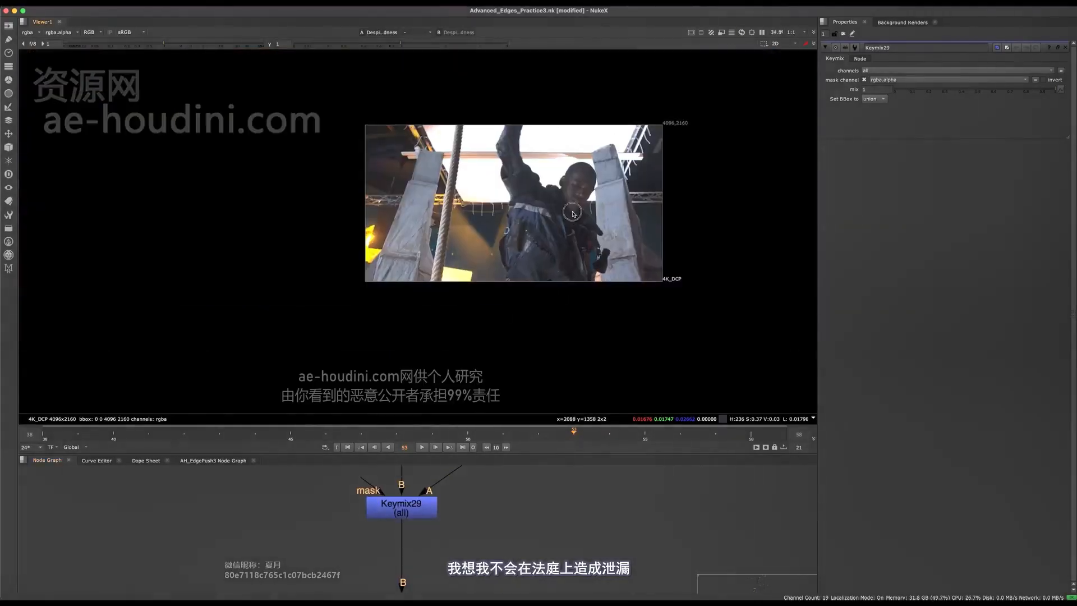
{"action": "scroll", "coordinate": [514, 234], "scroll_direction": "up", "scroll_amount": 5}
{"action": "middle_click_drag", "start_coordinate": [461, 318], "coordinate": [498, 291]}
{"action": "middle_click_drag", "start_coordinate": [446, 468], "coordinate": [444, 493]}
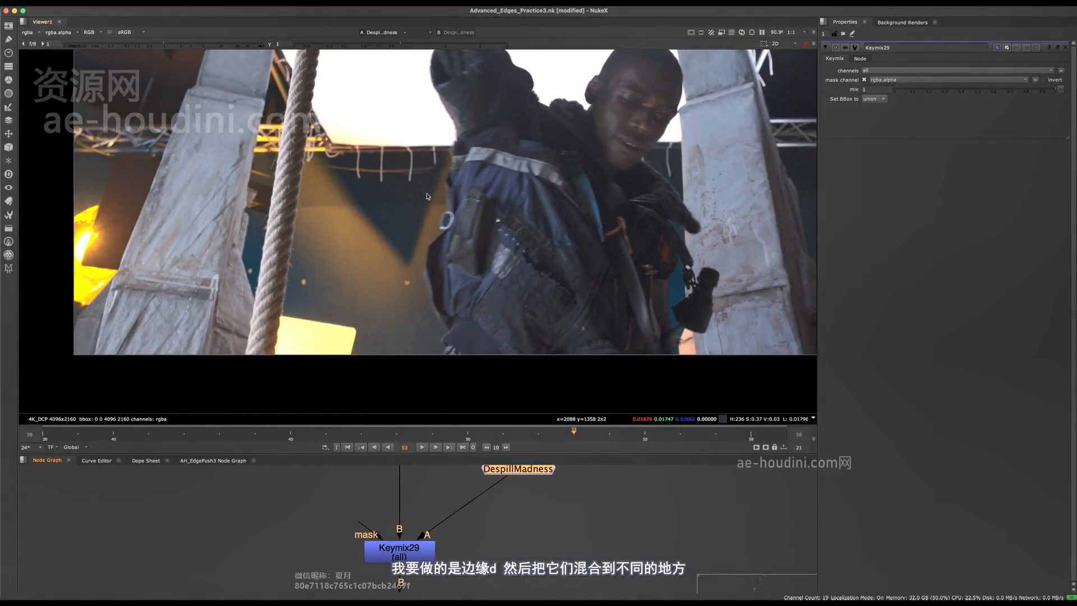
{"action": "middle_click_drag", "start_coordinate": [407, 536], "coordinate": [435, 567]}
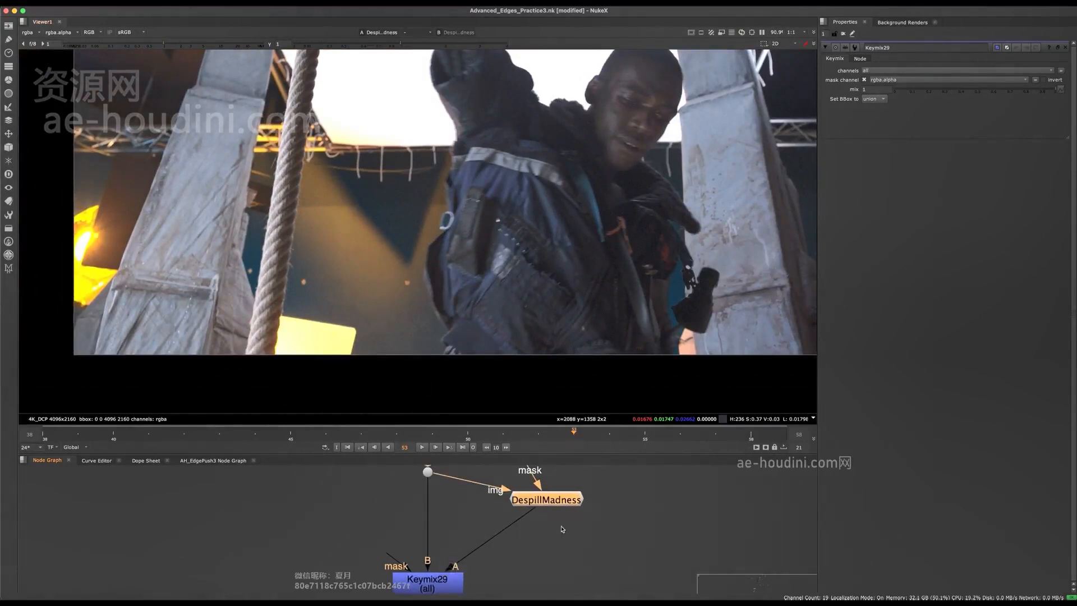
{"action": "left_click_drag", "start_coordinate": [564, 503], "coordinate": [567, 508]}
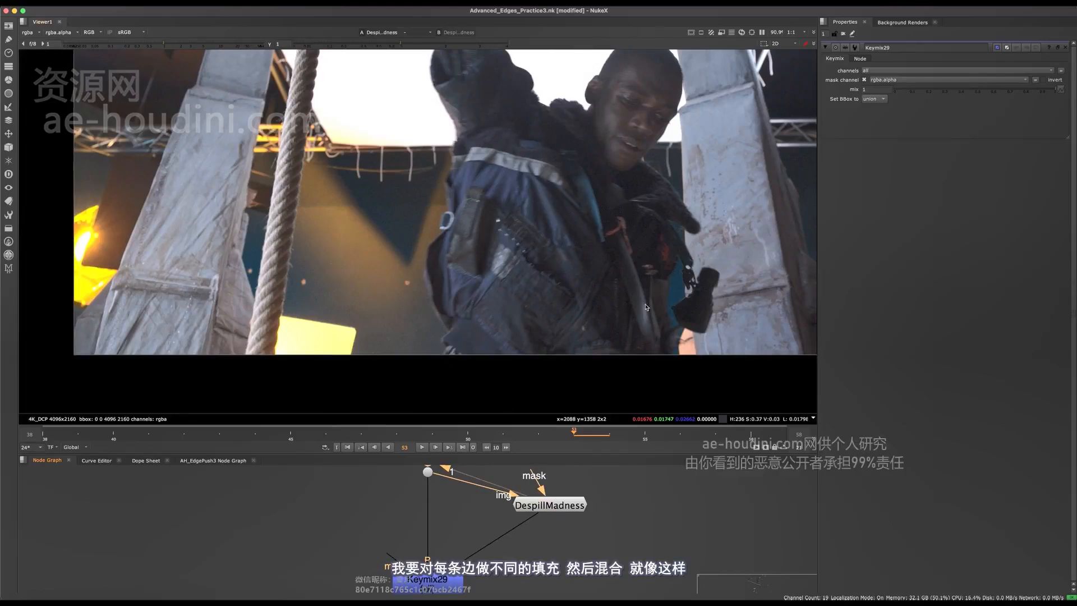
- Add Roto60 at Keymix29's mask input with a closed Bezier around the jacket's lower edge
{"action": "middle_click_drag", "start_coordinate": [486, 543], "coordinate": [525, 513]}
{"action": "key", "text": "o"}
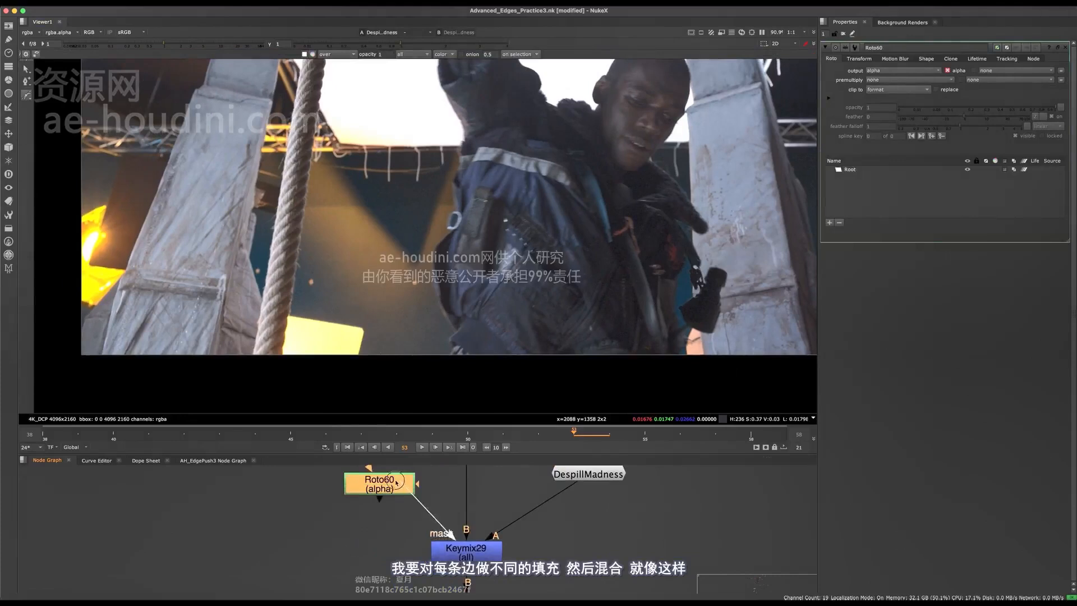
{"action": "left_click_drag", "start_coordinate": [378, 484], "coordinate": [354, 509]}
{"action": "left_click_drag", "start_coordinate": [415, 283], "coordinate": [417, 306]}
{"action": "left_click_drag", "start_coordinate": [426, 363], "coordinate": [431, 375]}
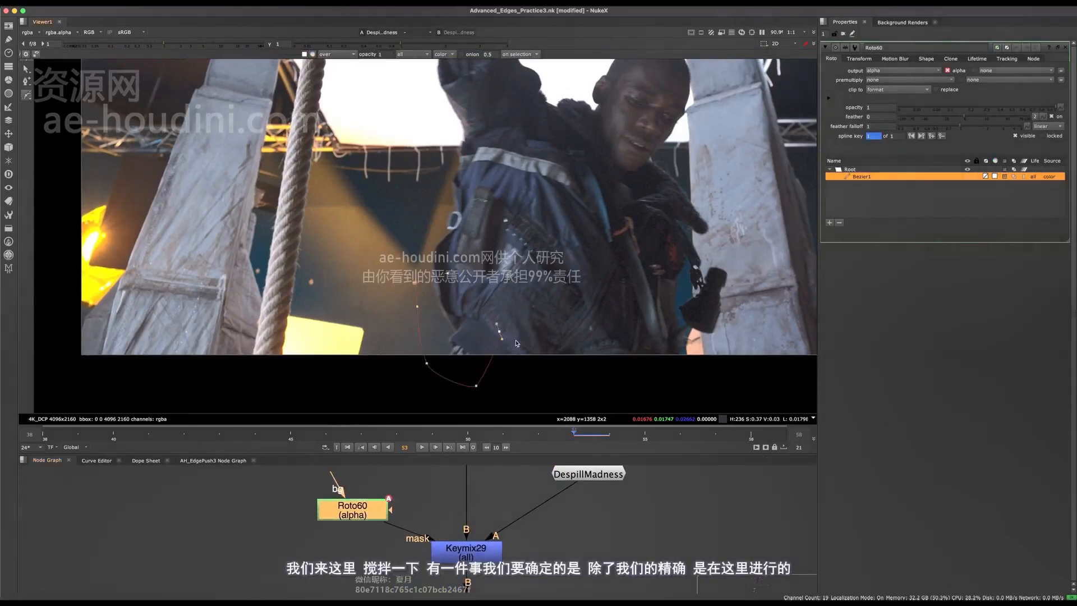
{"action": "key", "text": "Return"}
- View Keymix29's output and look over the rest of the node tree
{"action": "left_click", "coordinate": [479, 554]}
{"action": "key", "text": "1"}
{"action": "middle_click_drag", "start_coordinate": [513, 486], "coordinate": [459, 533]}
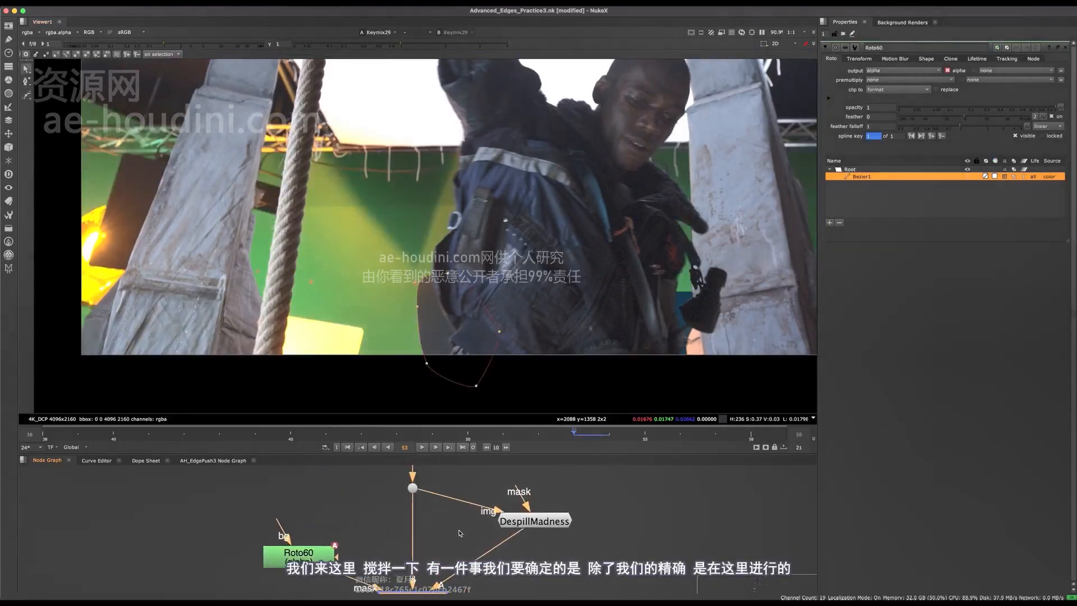
{"action": "key", "text": "space"}
{"action": "scroll", "coordinate": [461, 533], "scroll_direction": "down", "scroll_amount": 5}
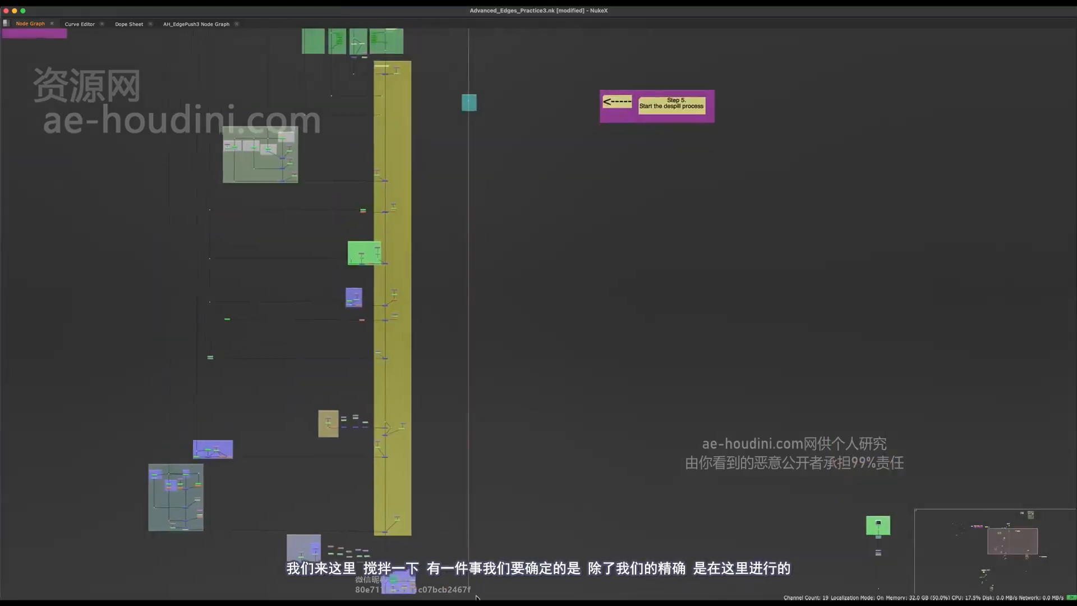
{"action": "middle_click_drag", "start_coordinate": [477, 597], "coordinate": [485, 601]}
{"action": "middle_click_drag", "start_coordinate": [483, 298], "coordinate": [467, 522]}
{"action": "middle_click_drag", "start_coordinate": [502, 471], "coordinate": [531, 166]}
{"action": "middle_click_drag", "start_coordinate": [470, 594], "coordinate": [470, 337]}
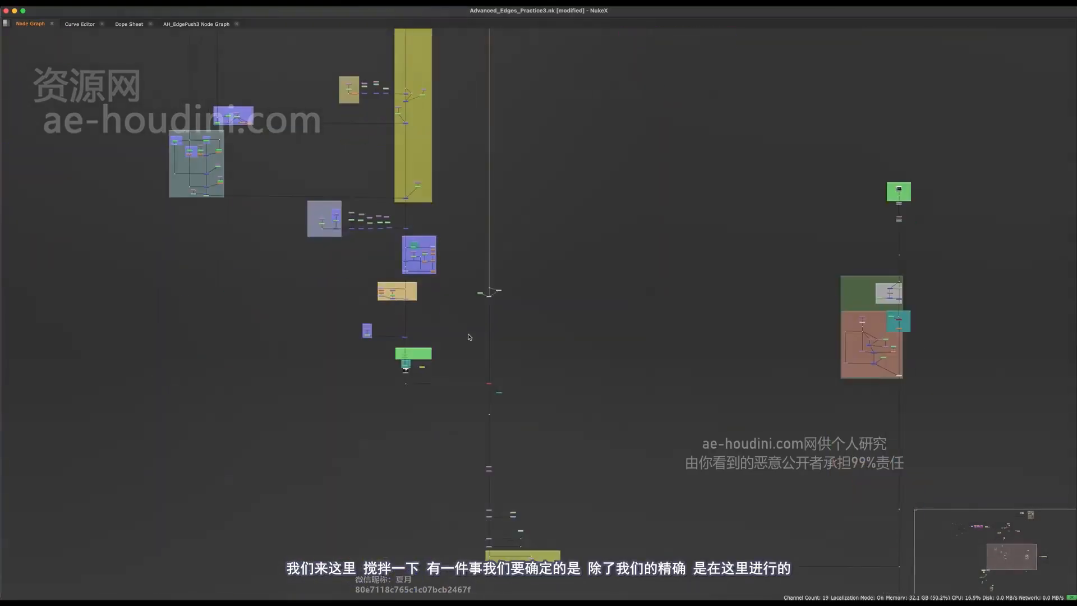
{"action": "scroll", "coordinate": [532, 291], "scroll_direction": "up", "scroll_amount": 10}
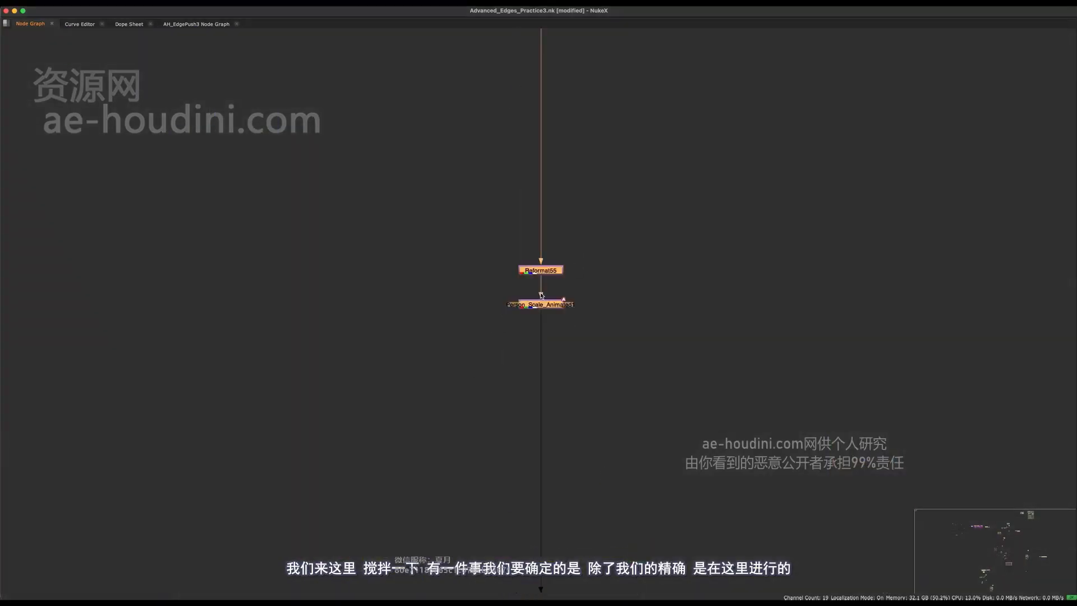
{"action": "scroll", "coordinate": [541, 294], "scroll_direction": "up", "scroll_amount": 1}
{"action": "middle_click_drag", "start_coordinate": [580, 303], "coordinate": [589, 369]}
- Select Reformat55 and Person_Scale_Animated1, recentre on them, then clear the selection
{"action": "left_click_drag", "start_coordinate": [621, 304], "coordinate": [479, 397]}
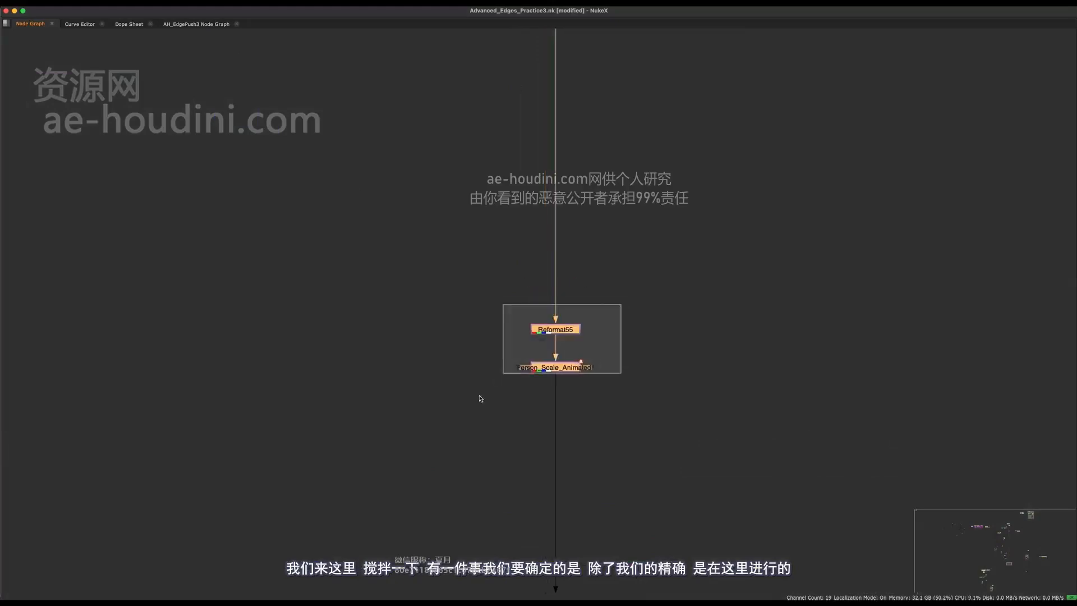
{"action": "scroll", "coordinate": [540, 378], "scroll_direction": "down", "scroll_amount": 10}
{"action": "middle_click_drag", "start_coordinate": [535, 386], "coordinate": [536, 530]}
{"action": "scroll", "coordinate": [532, 530], "scroll_direction": "up", "scroll_amount": 4}
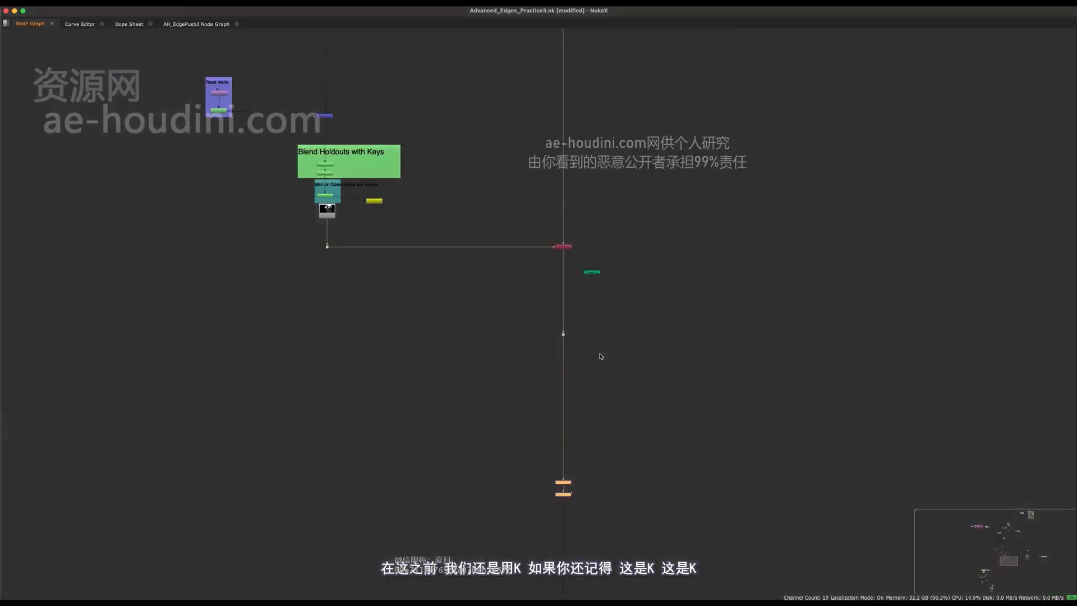
{"action": "left_click", "coordinate": [522, 377]}
{"action": "middle_click_drag", "start_coordinate": [522, 377], "coordinate": [471, 480]}
{"action": "key", "text": "space"}
{"action": "scroll", "coordinate": [580, 311], "scroll_direction": "down", "scroll_amount": 5}
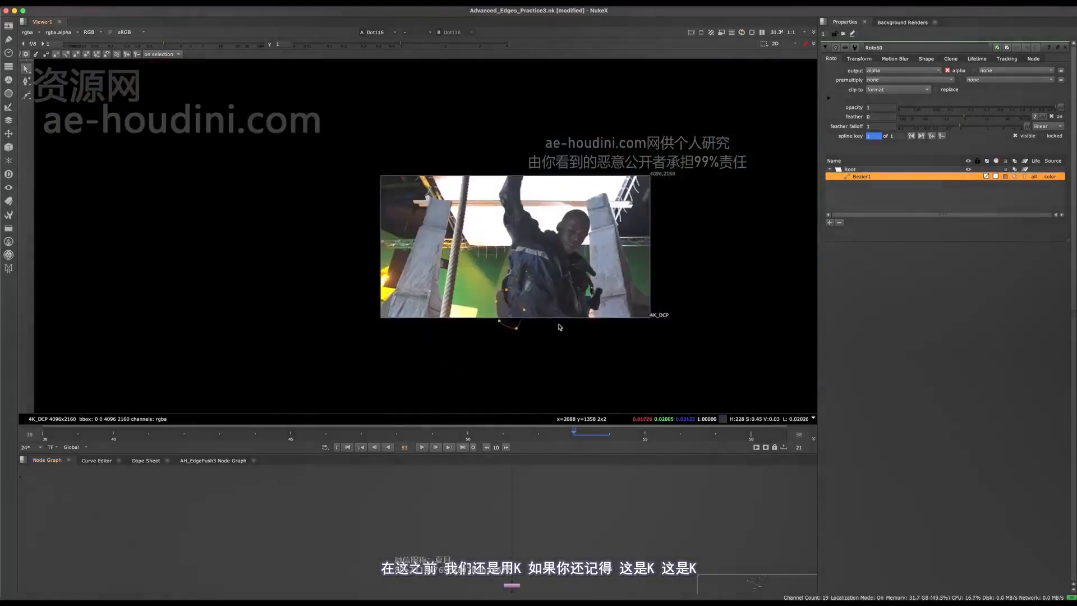
{"action": "key", "text": "space"}
{"action": "scroll", "coordinate": [330, 260], "scroll_direction": "up", "scroll_amount": 6}
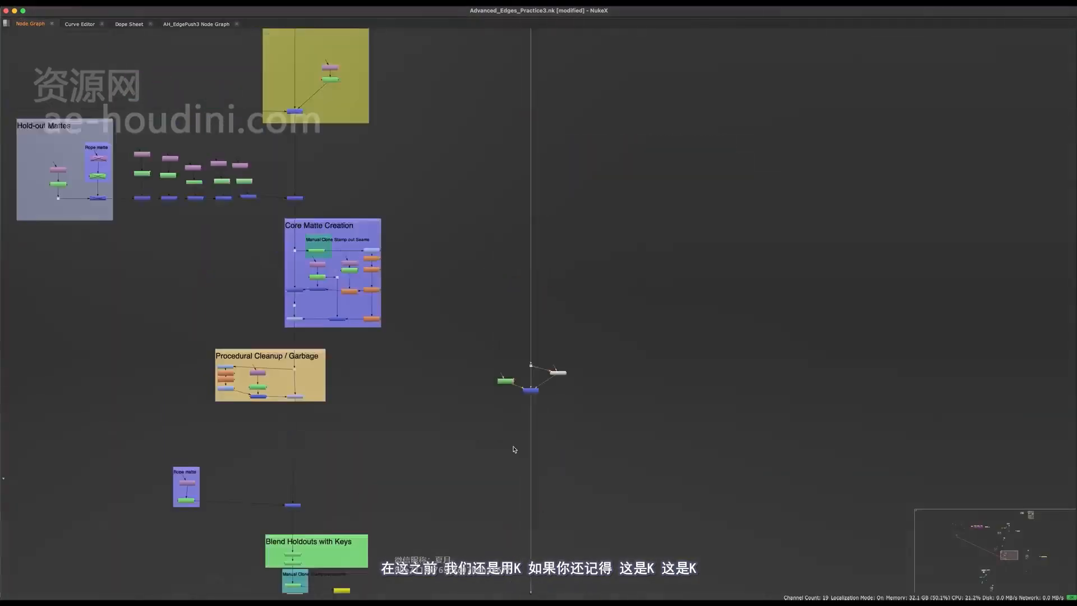
- Copy the 4K_DCP Reformat46, paste it as Reformat11, and connect it to Roto60's bg input
{"action": "left_click", "coordinate": [331, 259]}
{"action": "key", "text": "super+c"}
{"action": "middle_click_drag", "start_coordinate": [716, 478], "coordinate": [616, 301]}
{"action": "scroll", "coordinate": [616, 301], "scroll_direction": "up", "scroll_amount": 5}
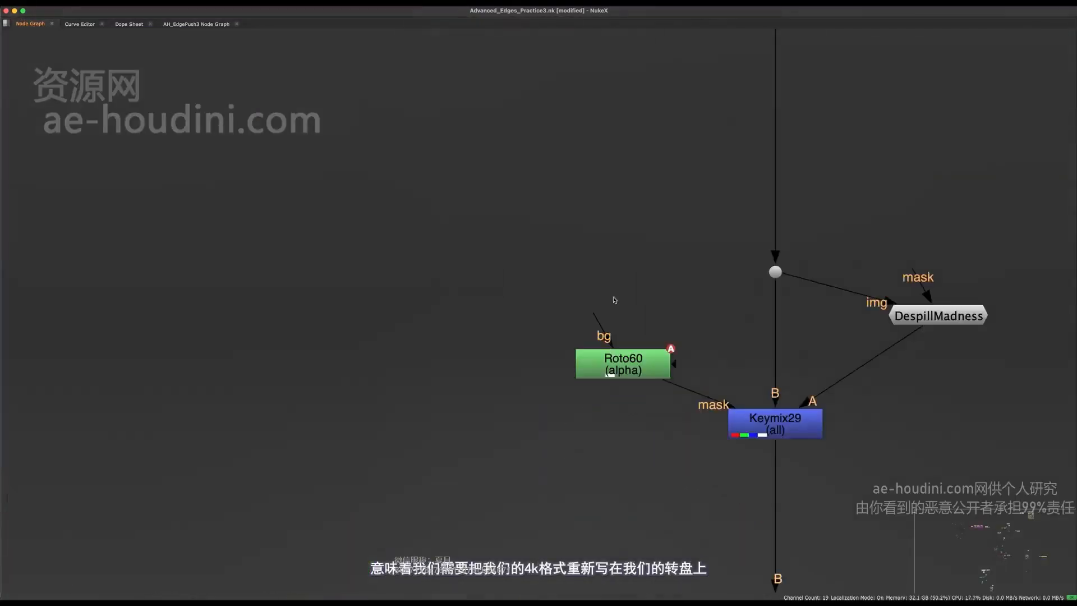
{"action": "middle_click_drag", "start_coordinate": [597, 234], "coordinate": [538, 315]}
{"action": "left_click", "coordinate": [538, 315]}
{"action": "key", "text": "super+v"}
{"action": "left_click_drag", "start_coordinate": [541, 397], "coordinate": [536, 328]}
- Disable and re-enable Reformat11 with D to compare the result
{"action": "key", "text": "space"}
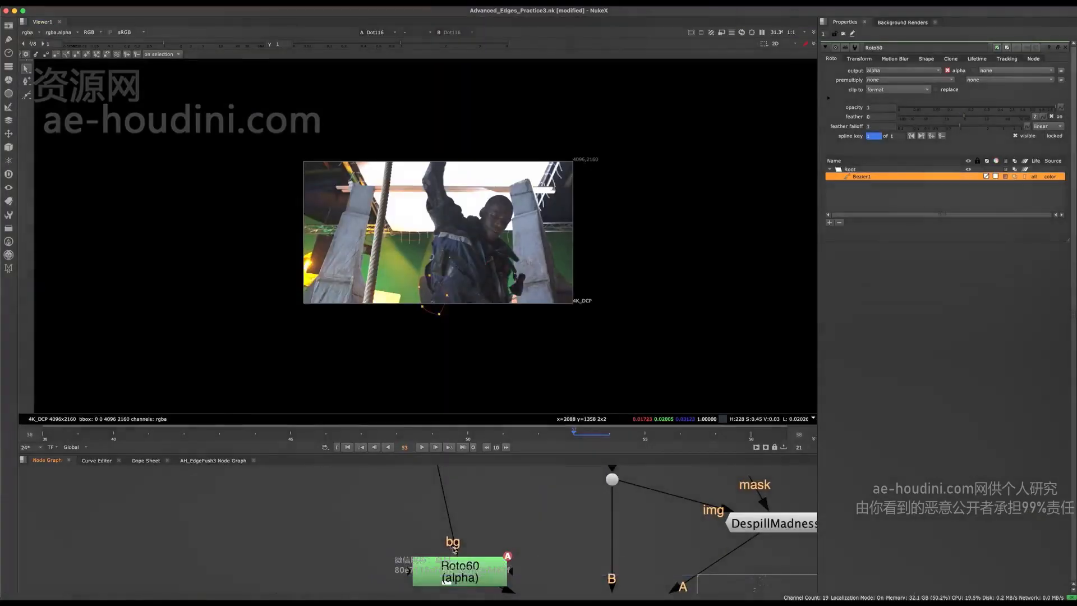
{"action": "middle_click_drag", "start_coordinate": [444, 567], "coordinate": [450, 598]}
{"action": "left_click", "coordinate": [447, 499]}
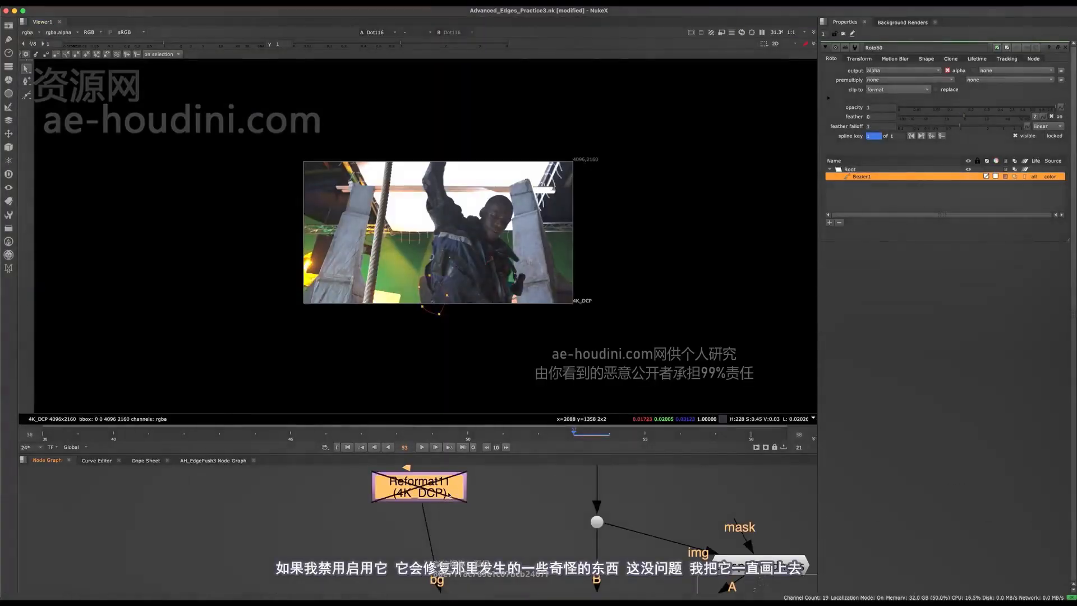
{"action": "scroll", "coordinate": [449, 307], "scroll_direction": "up", "scroll_amount": 5}
{"action": "key", "text": "d"}
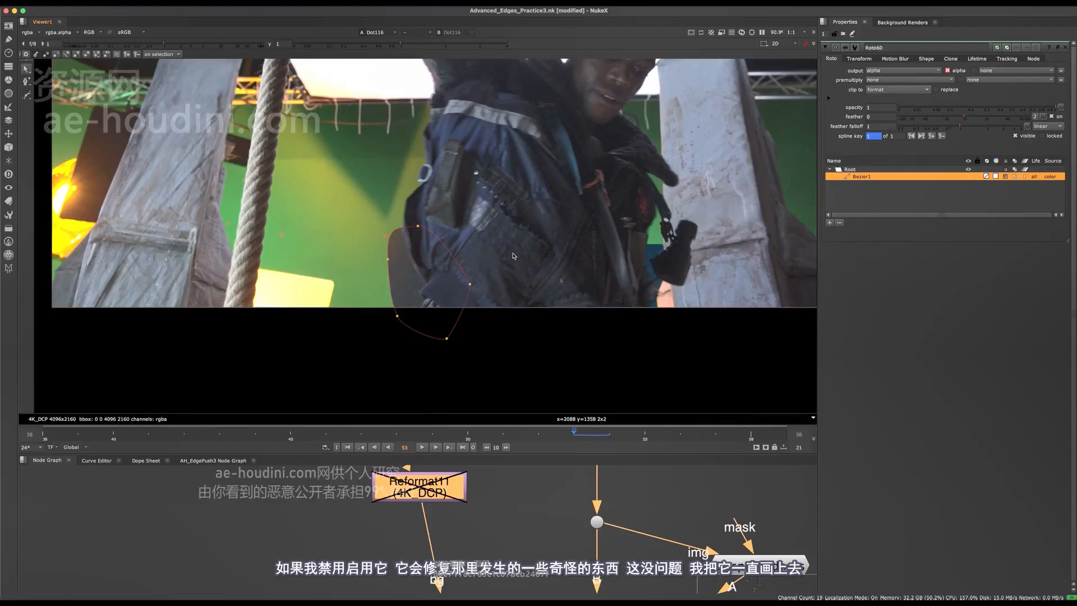
{"action": "key", "text": "d"}
{"action": "scroll", "coordinate": [461, 529], "scroll_direction": "down", "scroll_amount": 3}
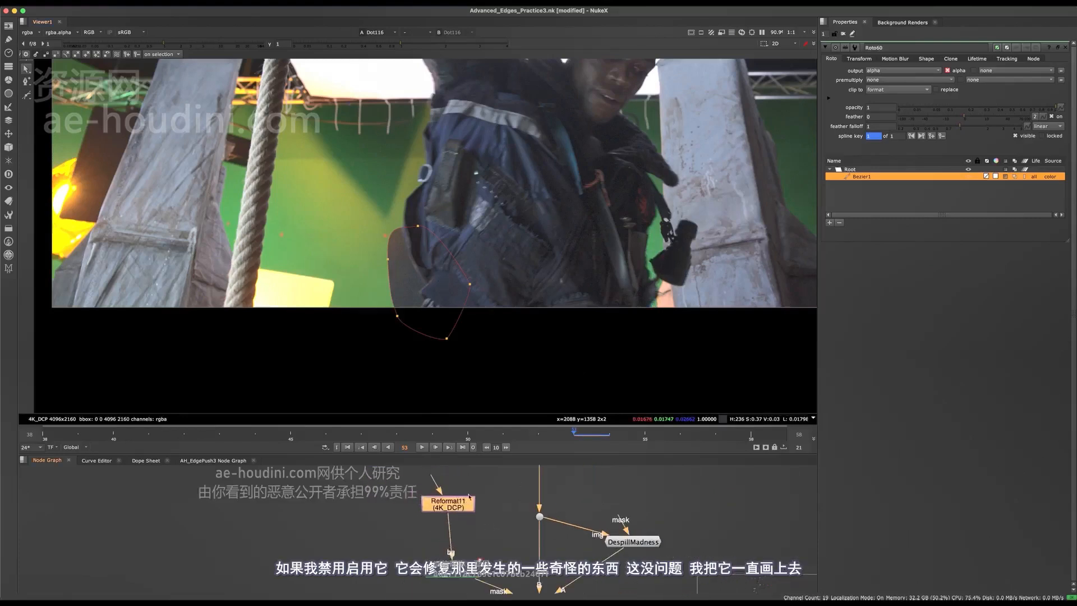
- Draw and close Bezier2 in Roto60, then move it over the jacket's left edge
{"action": "middle_click_drag", "start_coordinate": [462, 568], "coordinate": [426, 523]}
{"action": "left_click", "coordinate": [425, 526]}
{"action": "left_click_drag", "start_coordinate": [584, 570], "coordinate": [485, 518]}
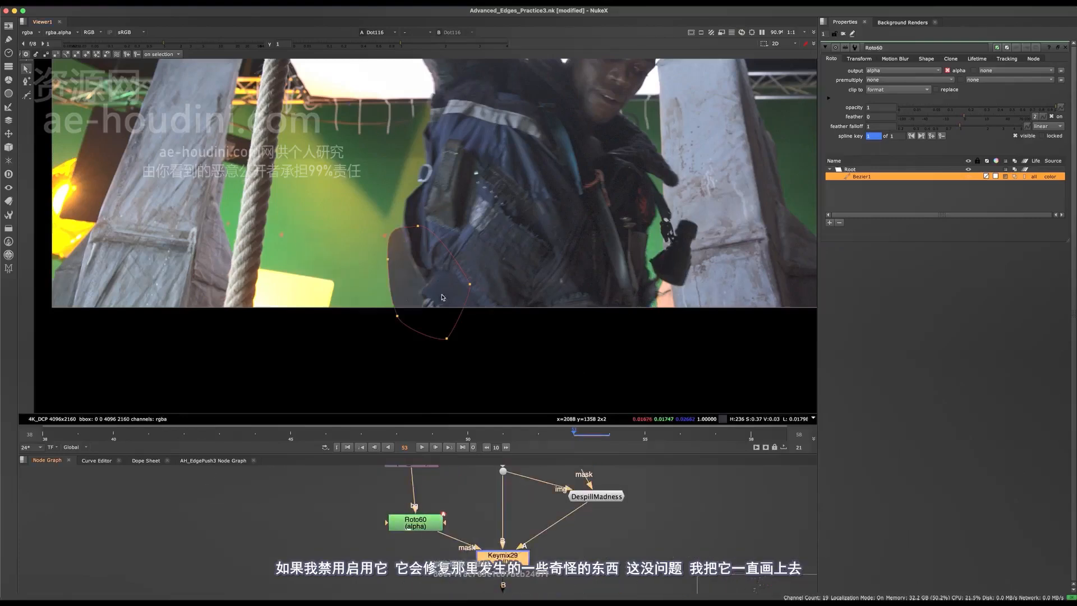
{"action": "scroll", "coordinate": [443, 297], "scroll_direction": "up", "scroll_amount": 1}
{"action": "left_click", "coordinate": [26, 94]}
{"action": "middle_click_drag", "start_coordinate": [390, 153], "coordinate": [344, 211]}
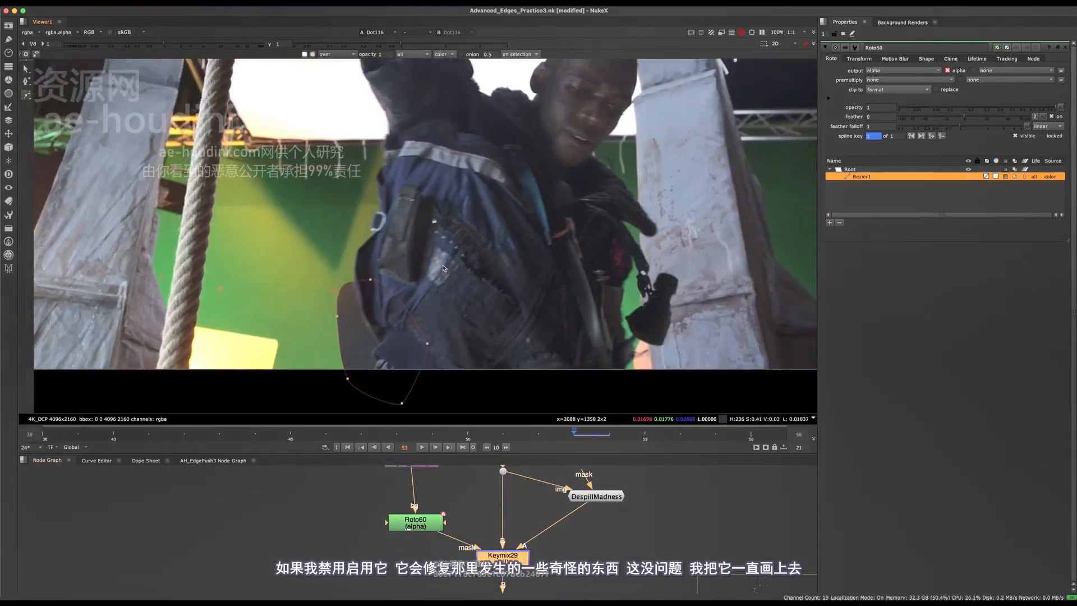
{"action": "left_click", "coordinate": [369, 161]}
{"action": "left_click_drag", "start_coordinate": [505, 86], "coordinate": [310, 337]}
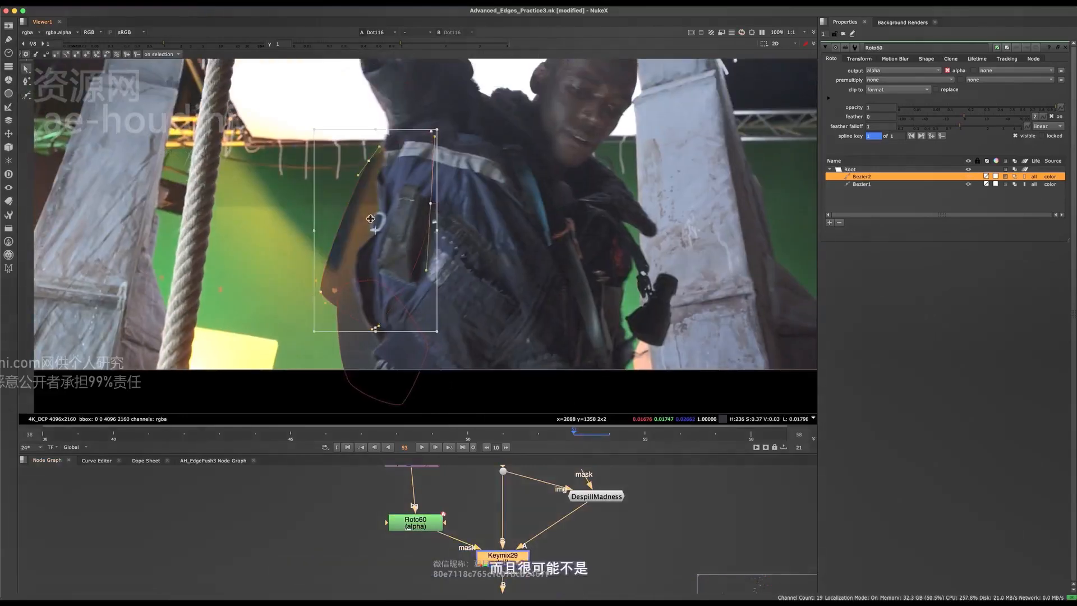
{"action": "middle_click_drag", "start_coordinate": [391, 238], "coordinate": [406, 297]}
{"action": "mouse_move", "coordinate": [406, 297]}
{"action": "left_mouse_down"}
{"action": "mouse_move", "coordinate": [395, 230]}
{"action": "mouse_move", "coordinate": [386, 327]}
{"action": "mouse_move", "coordinate": [396, 283]}
{"action": "left_mouse_up"}
{"action": "key", "text": "q"}
{"action": "scroll", "coordinate": [471, 479], "scroll_direction": "down", "scroll_amount": 10}
- Select the Reformat11, Roto60, dot, DespillMadness and Keymix29 group for copying
{"action": "key", "text": "space"}
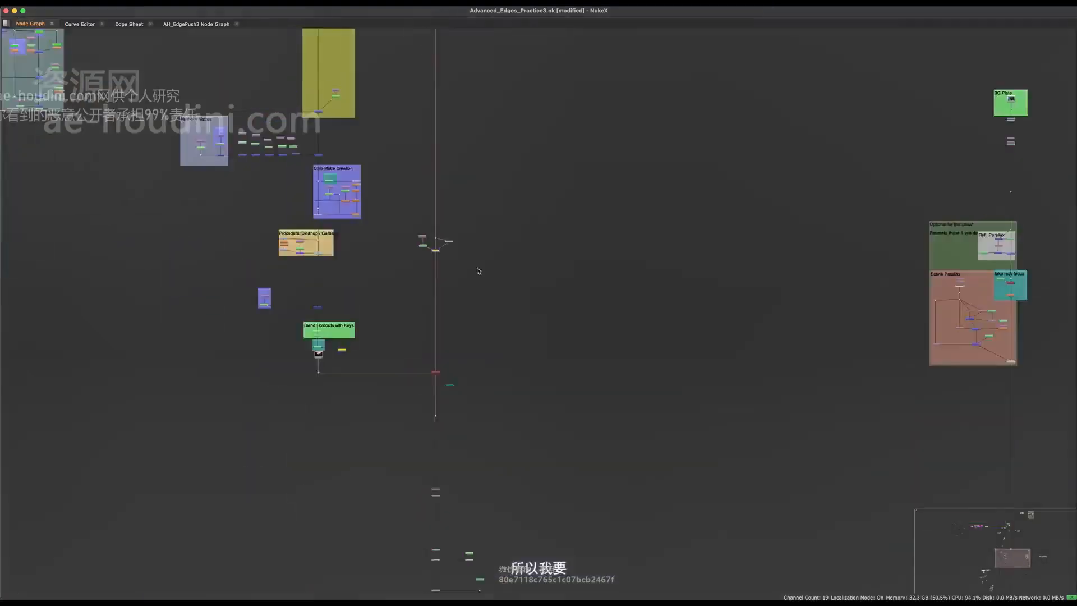
{"action": "middle_click_drag", "start_coordinate": [478, 271], "coordinate": [507, 139]}
{"action": "scroll", "coordinate": [482, 119], "scroll_direction": "up", "scroll_amount": 5}
{"action": "scroll", "coordinate": [525, 281], "scroll_direction": "down", "scroll_amount": 3}
{"action": "scroll", "coordinate": [524, 281], "scroll_direction": "up", "scroll_amount": 5}
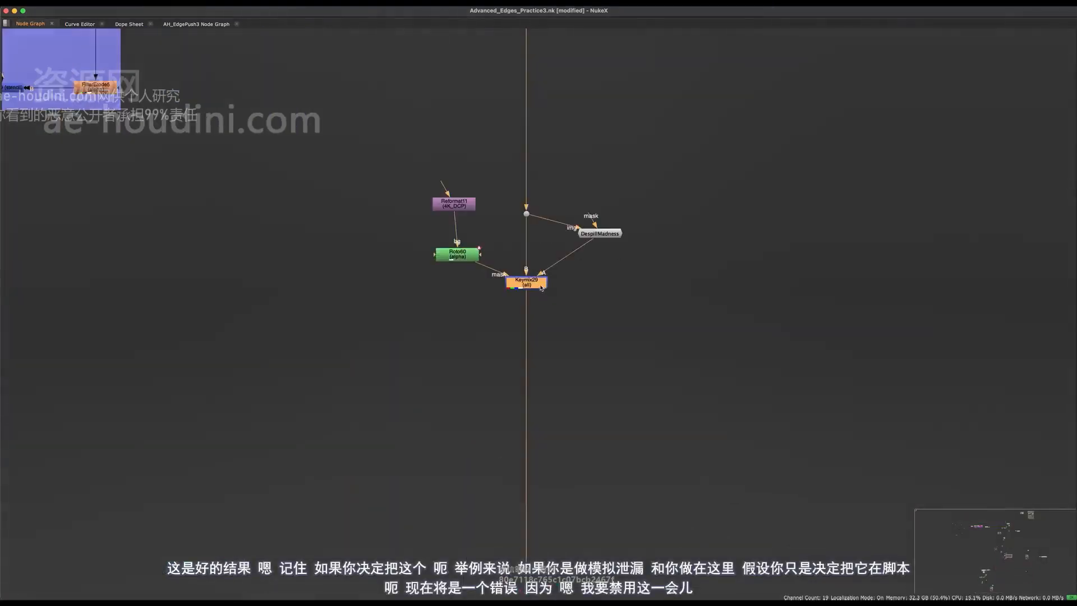
{"action": "scroll", "coordinate": [539, 281], "scroll_direction": "down", "scroll_amount": 5}
{"action": "scroll", "coordinate": [539, 271], "scroll_direction": "up", "scroll_amount": 6}
{"action": "left_click_drag", "start_coordinate": [539, 271], "coordinate": [542, 283]}
{"action": "scroll", "coordinate": [544, 277], "scroll_direction": "up", "scroll_amount": 1}
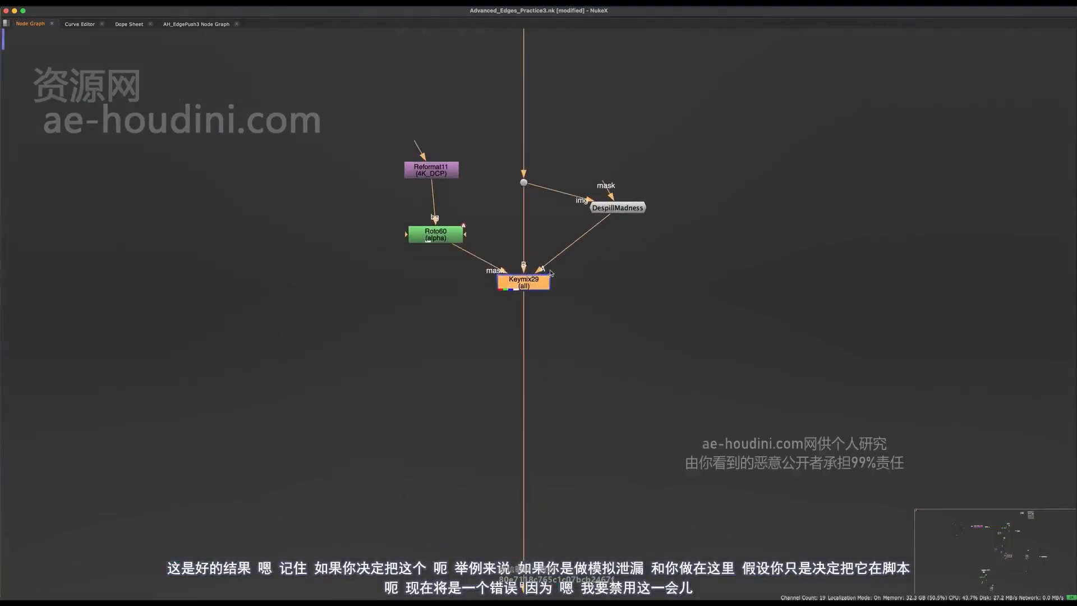
{"action": "left_click_drag", "start_coordinate": [668, 147], "coordinate": [416, 318]}
- Paste the copied group and wire it into the main pipe directly below Copy3
{"action": "scroll", "coordinate": [555, 351], "scroll_direction": "down", "scroll_amount": 3}
{"action": "middle_click_drag", "start_coordinate": [556, 351], "coordinate": [559, 196]}
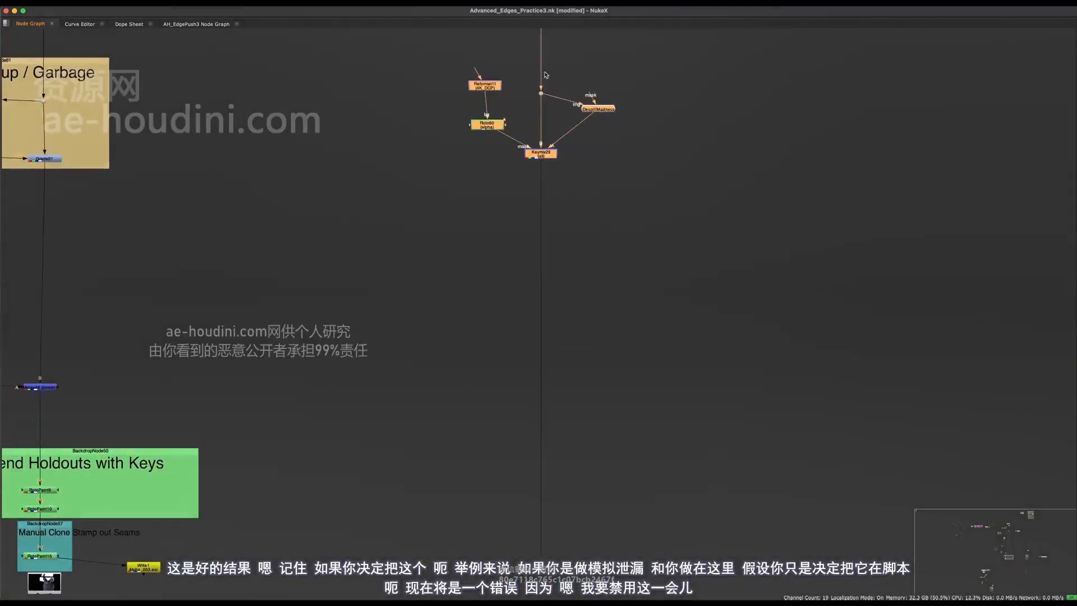
{"action": "scroll", "coordinate": [559, 174], "scroll_direction": "down", "scroll_amount": 2}
{"action": "middle_click_drag", "start_coordinate": [496, 497], "coordinate": [489, 203]}
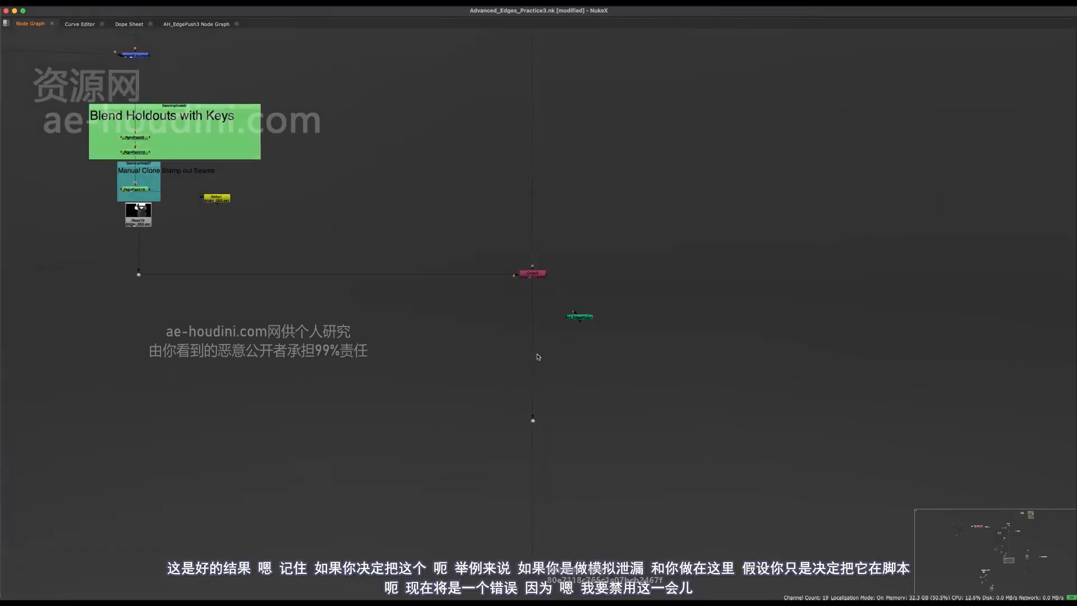
{"action": "scroll", "coordinate": [534, 362], "scroll_direction": "up", "scroll_amount": 3}
{"action": "key", "text": "super+v"}
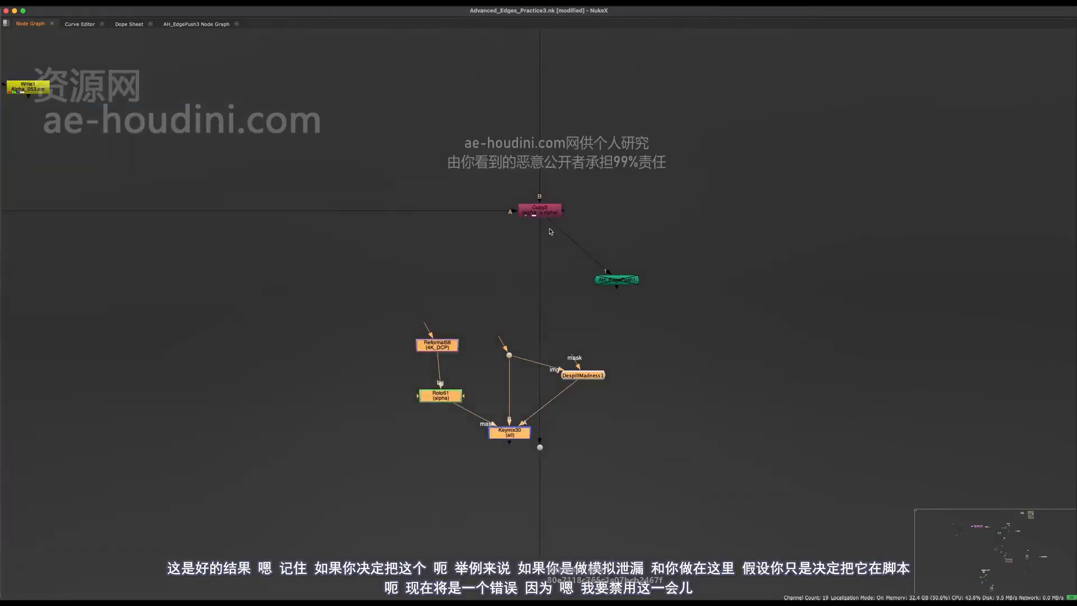
{"action": "left_click_drag", "start_coordinate": [539, 248], "coordinate": [542, 413]}
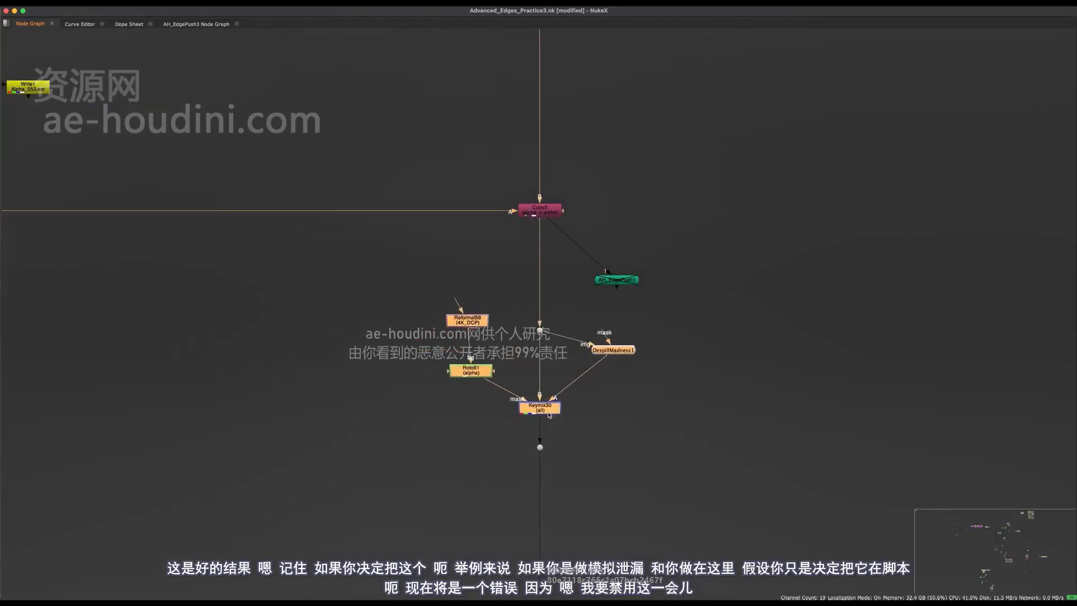
{"action": "scroll", "coordinate": [552, 423], "scroll_direction": "up", "scroll_amount": 3}
{"action": "left_click_drag", "start_coordinate": [615, 354], "coordinate": [533, 402]}
{"action": "middle_click_drag", "start_coordinate": [566, 411], "coordinate": [485, 502]}
{"action": "left_click_drag", "start_coordinate": [539, 282], "coordinate": [420, 371]}
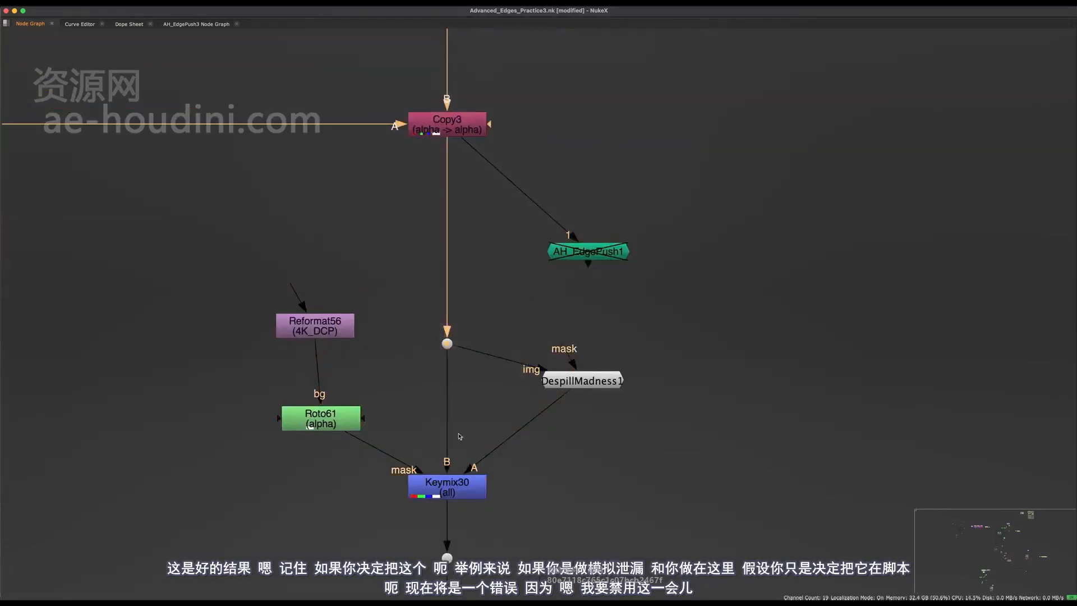
{"action": "scroll", "coordinate": [491, 396], "scroll_direction": "down", "scroll_amount": 10}
{"action": "middle_click_drag", "start_coordinate": [485, 379], "coordinate": [482, 466]}
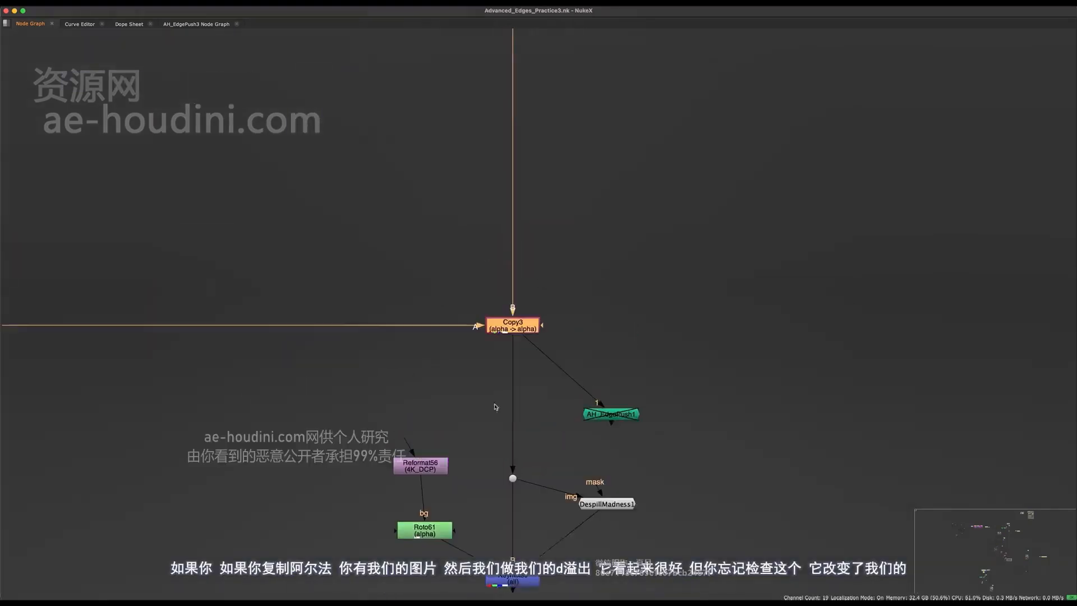
- Show Keymix30's output in the viewer
{"action": "left_click", "coordinate": [496, 407]}
{"action": "key", "text": "space"}
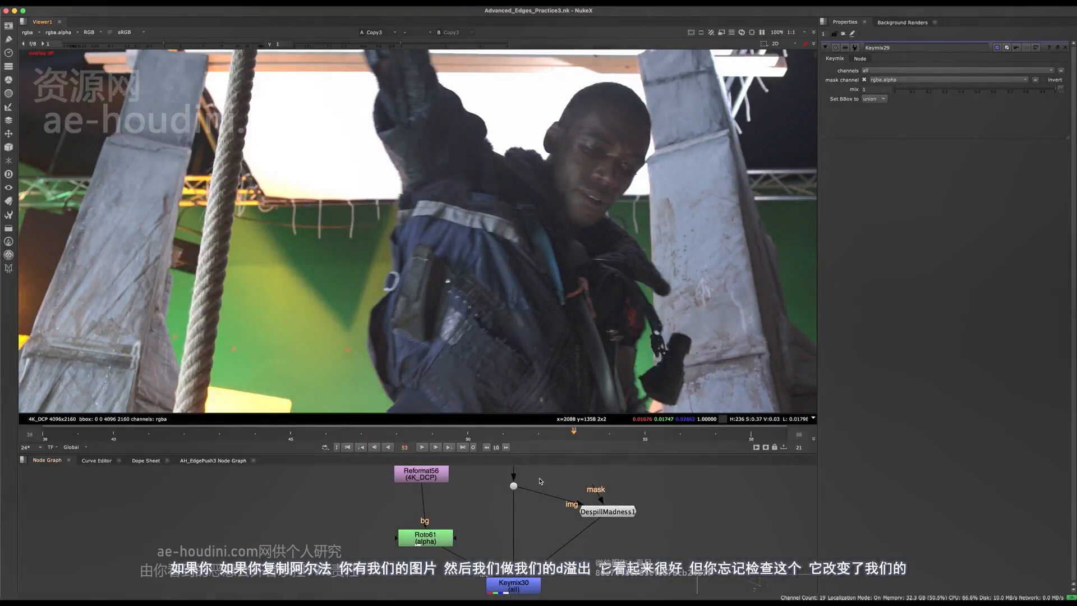
{"action": "left_click", "coordinate": [523, 583]}
{"action": "key", "text": "1"}
{"action": "left_click", "coordinate": [484, 508]}
{"action": "middle_click_drag", "start_coordinate": [438, 306], "coordinate": [462, 251]}
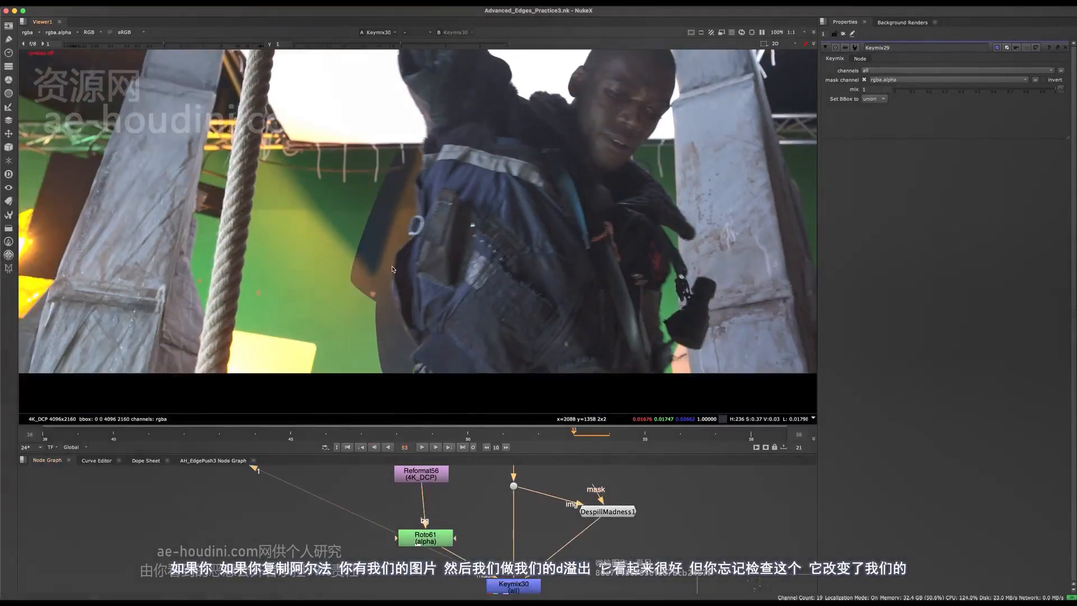
{"action": "middle_click_drag", "start_coordinate": [514, 501], "coordinate": [471, 434]}
{"action": "scroll", "coordinate": [478, 530], "scroll_direction": "up", "scroll_amount": 6}
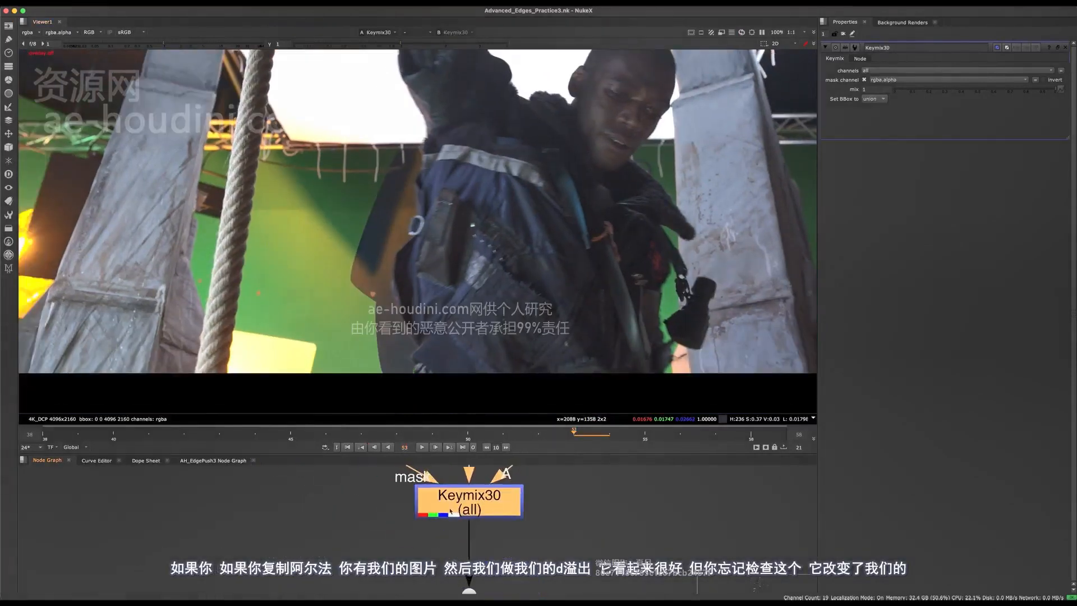
{"action": "scroll", "coordinate": [418, 556], "scroll_direction": "down", "scroll_amount": 5}
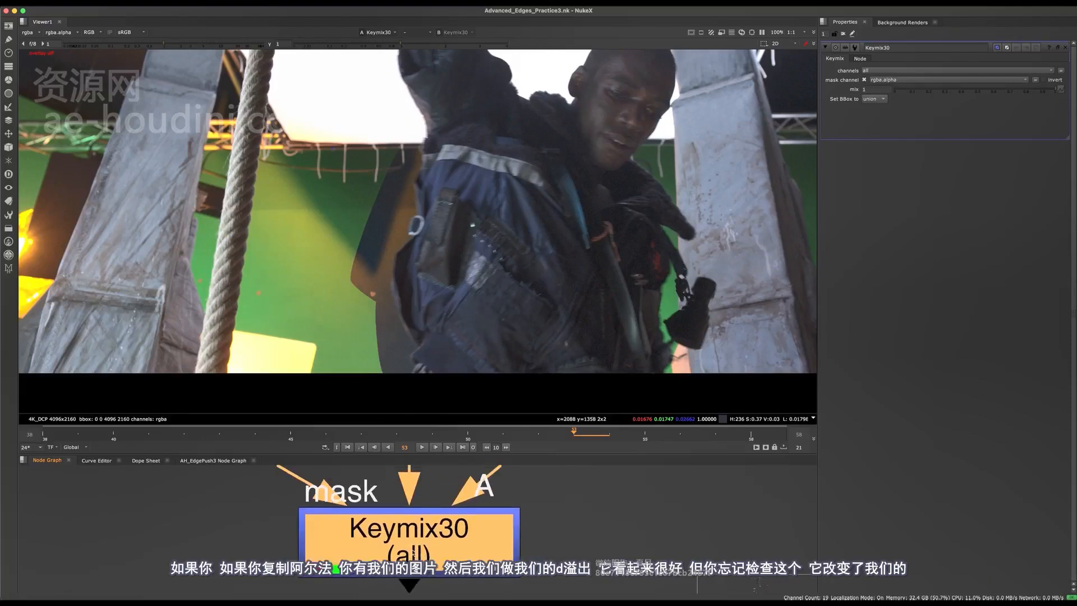
- Check the alpha matte, disable Keymix30 to compare, and return the viewer to RGB
{"action": "key", "text": "a"}
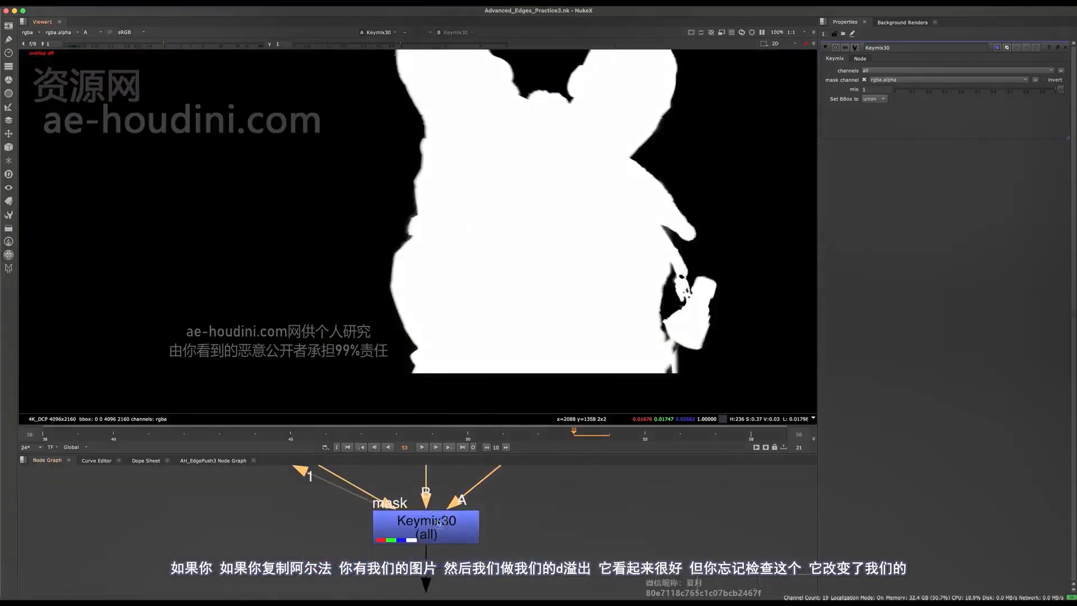
{"action": "left_click", "coordinate": [439, 522]}
{"action": "key", "text": "d"}
{"action": "scroll", "coordinate": [455, 542], "scroll_direction": "down", "scroll_amount": 3}
{"action": "key", "text": "a"}
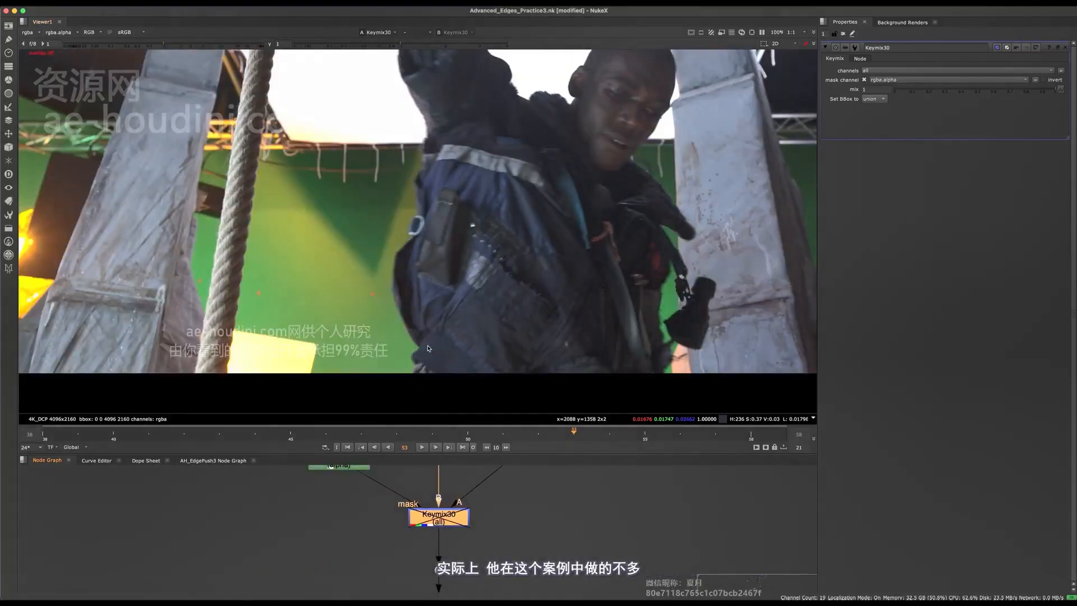
{"action": "middle_click_drag", "start_coordinate": [477, 468], "coordinate": [487, 510]}
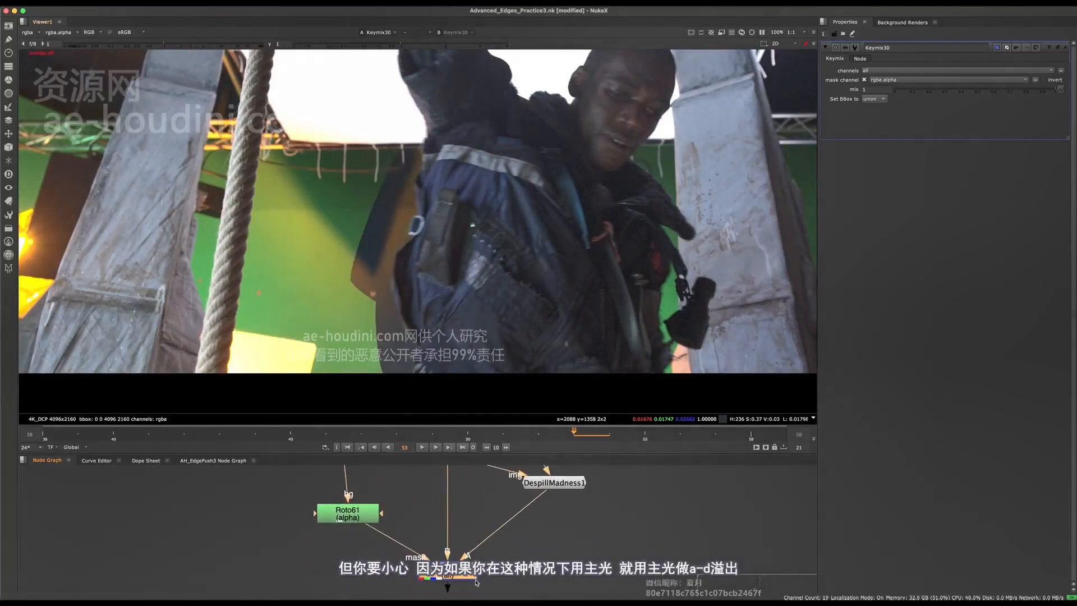
- Insert a Keylight5 node into the DespillMadness1 pipe and disable DespillMadness1
{"action": "key", "text": "Tab"}
{"action": "type", "text": "keyl"}
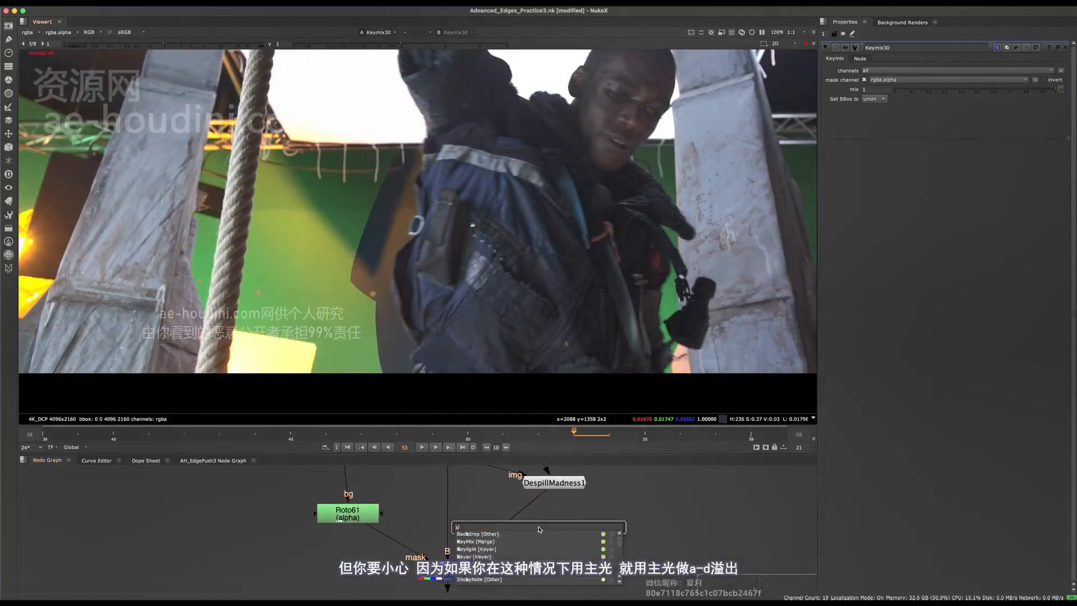
{"action": "key", "text": "Return"}
{"action": "mouse_move", "coordinate": [563, 525]}
{"action": "left_mouse_down"}
{"action": "mouse_move", "coordinate": [542, 522]}
{"action": "mouse_move", "coordinate": [552, 538]}
{"action": "mouse_move", "coordinate": [545, 530]}
{"action": "left_mouse_up"}
{"action": "left_click", "coordinate": [555, 484]}
{"action": "key", "text": "d"}
- Set Keylight5's screen colour green value to 1 and check the alpha matte
{"action": "double_click", "coordinate": [906, 90]}
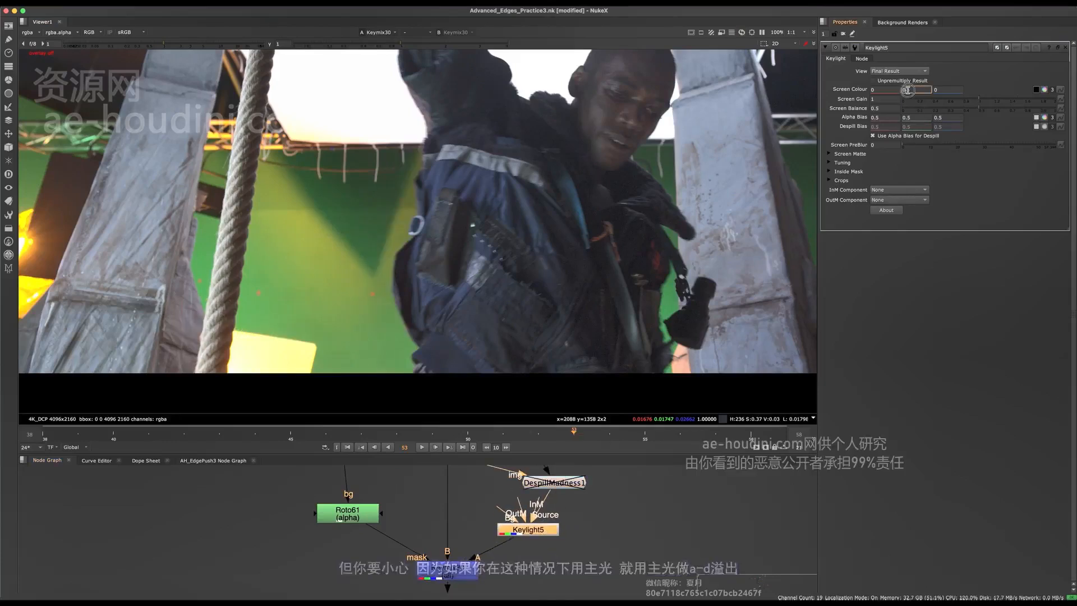
{"action": "type", "text": "1"}
{"action": "key", "text": "Return"}
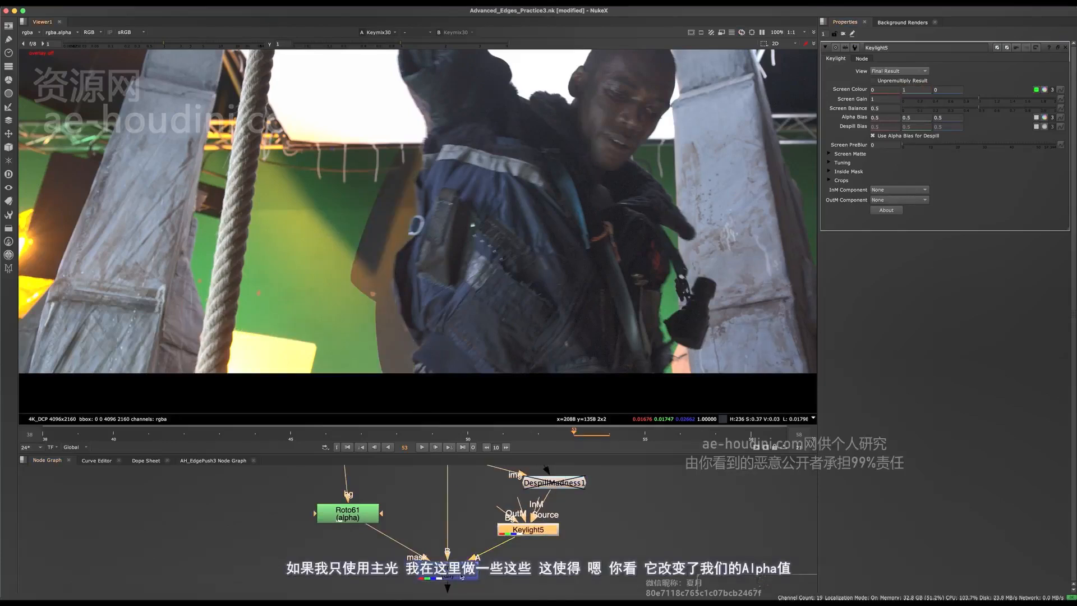
{"action": "key", "text": "1"}
{"action": "key", "text": "a"}
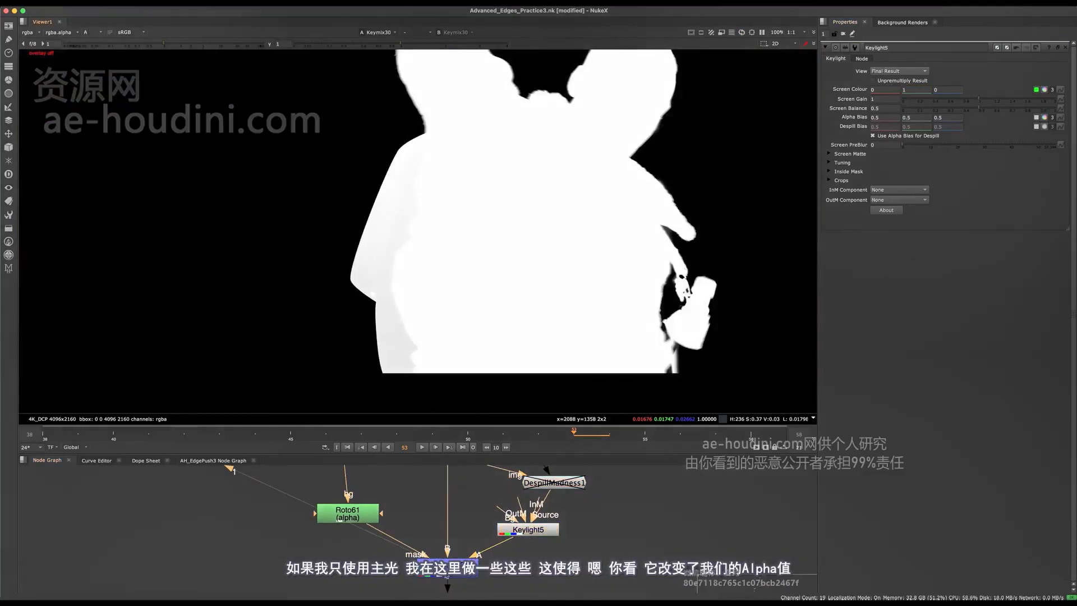
{"action": "key", "text": "d"}
{"action": "key", "text": "d"}
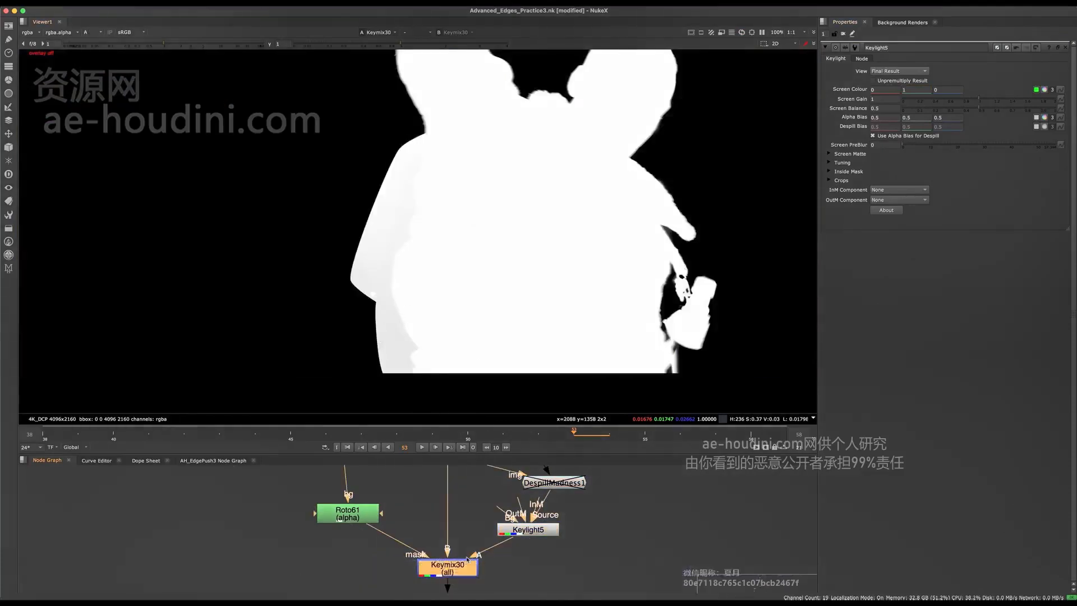
- Reframe the full-window node graph around Copy3 and the keying nodes, then open Keymix30's properties
{"action": "key", "text": "space"}
{"action": "scroll", "coordinate": [588, 325], "scroll_direction": "down", "scroll_amount": 2}
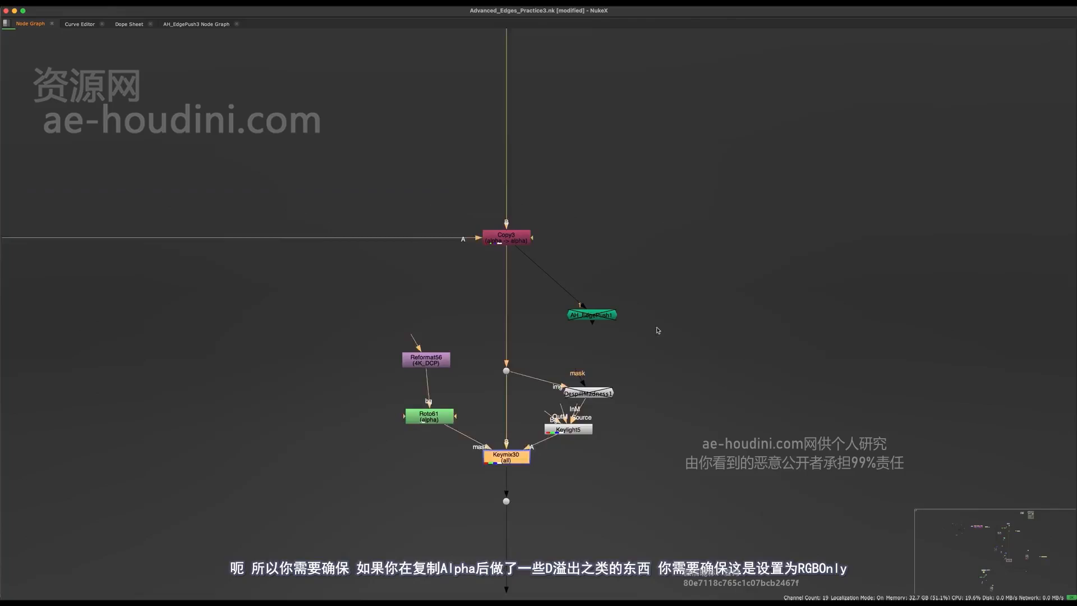
{"action": "left_click_drag", "start_coordinate": [660, 326], "coordinate": [377, 512]}
{"action": "middle_click_drag", "start_coordinate": [524, 512], "coordinate": [571, 460]}
{"action": "left_click_drag", "start_coordinate": [645, 138], "coordinate": [503, 225]}
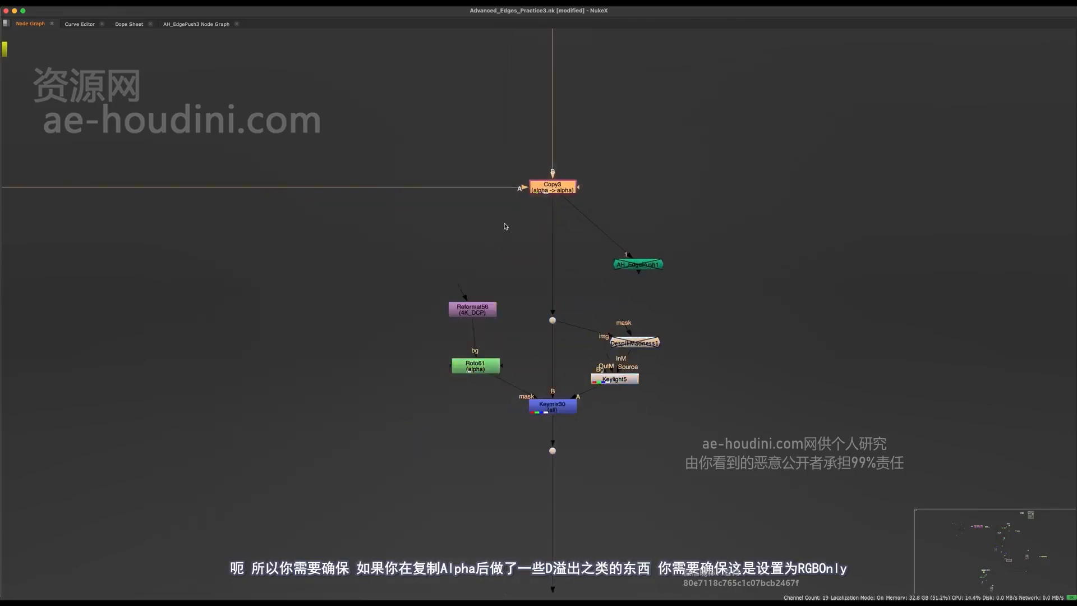
{"action": "middle_click_drag", "start_coordinate": [508, 208], "coordinate": [708, 259]}
{"action": "middle_click_drag", "start_coordinate": [428, 254], "coordinate": [679, 291]}
{"action": "middle_click_drag", "start_coordinate": [875, 457], "coordinate": [462, 405]}
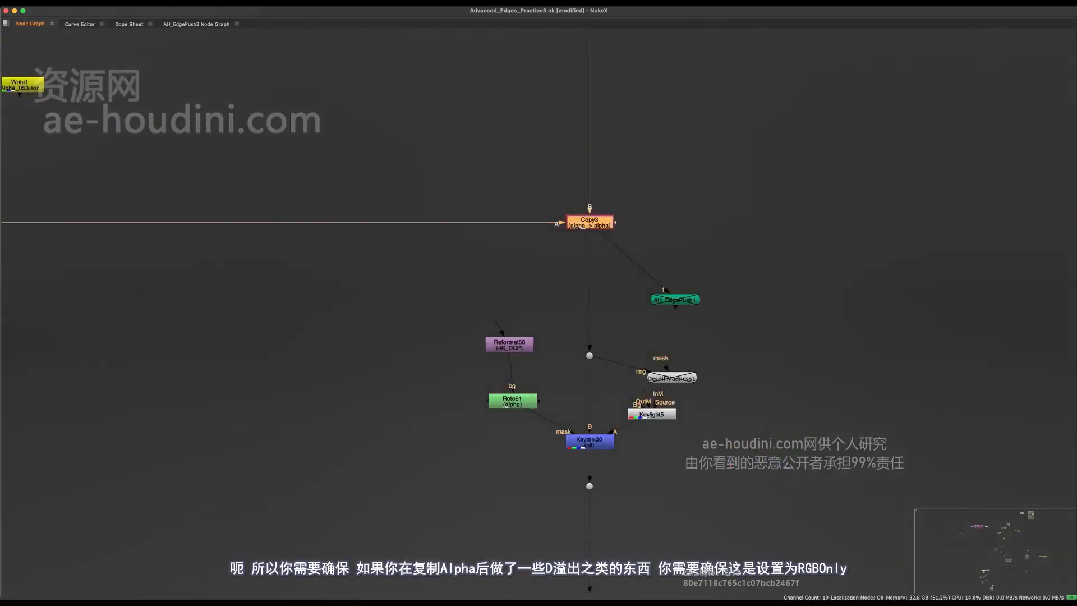
{"action": "double_click", "coordinate": [592, 443]}
- Limit Keymix30's channels to rgb
{"action": "middle_click_drag", "start_coordinate": [593, 444], "coordinate": [682, 261]}
{"action": "key", "text": "space"}
{"action": "left_click", "coordinate": [888, 71]}
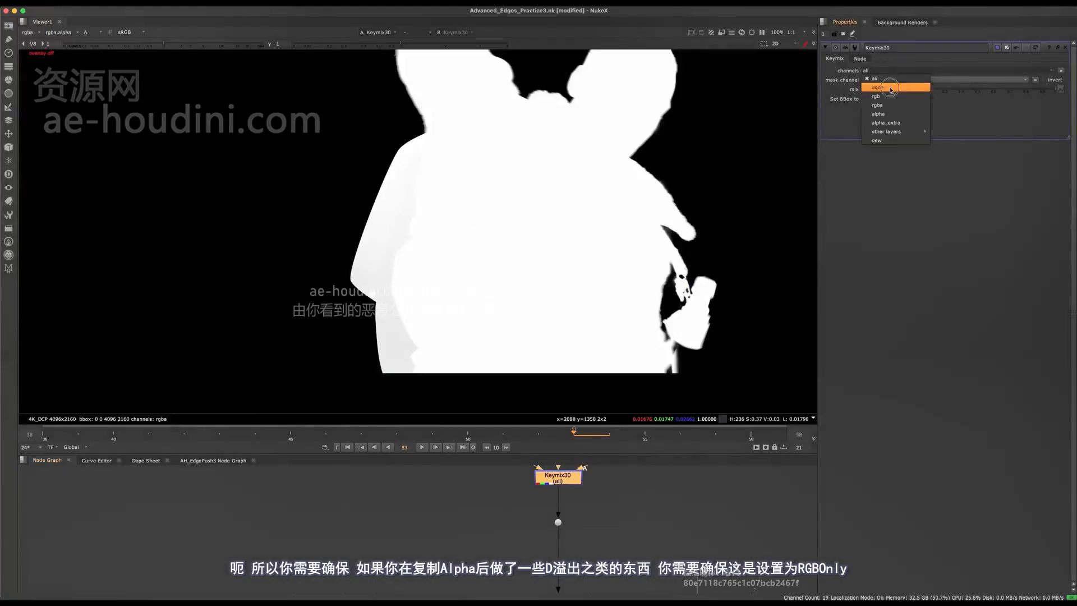
{"action": "left_click", "coordinate": [889, 97]}
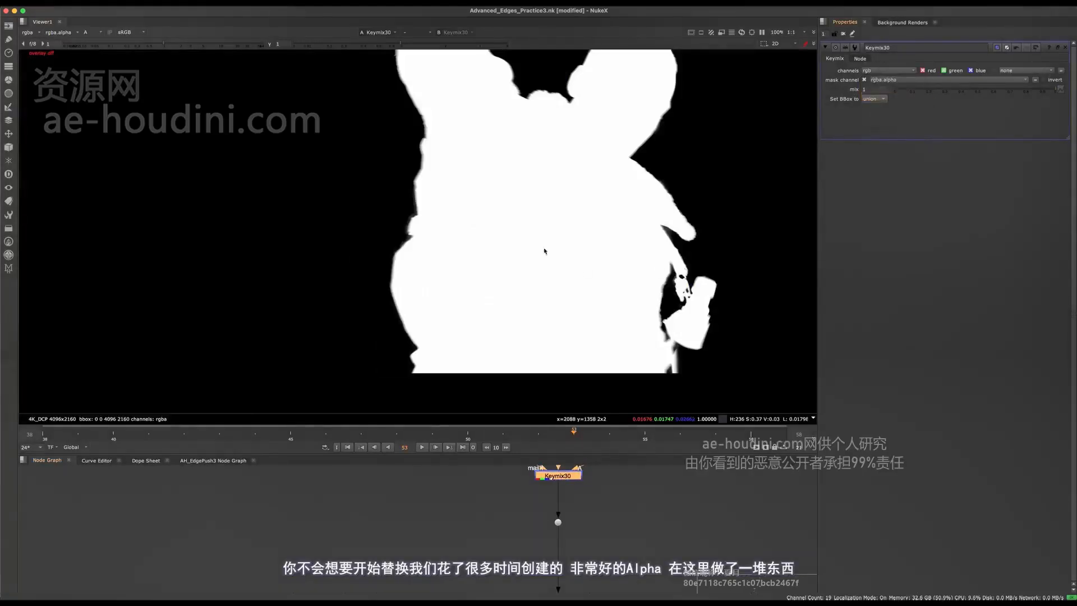
{"action": "scroll", "coordinate": [463, 530], "scroll_direction": "down", "scroll_amount": 3}
- Move to the Blend Holdouts with Keys backdrop and select the lower keying node group
{"action": "key", "text": "space"}
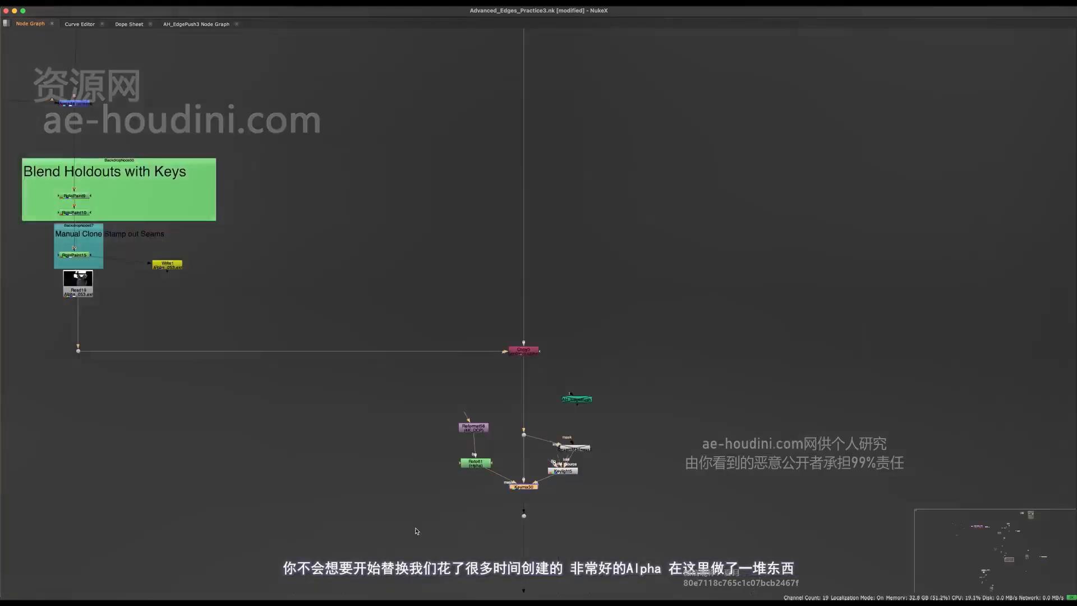
{"action": "middle_click_drag", "start_coordinate": [416, 531], "coordinate": [543, 569]}
{"action": "middle_click_drag", "start_coordinate": [425, 401], "coordinate": [654, 432]}
{"action": "middle_click_drag", "start_coordinate": [550, 379], "coordinate": [321, 339]}
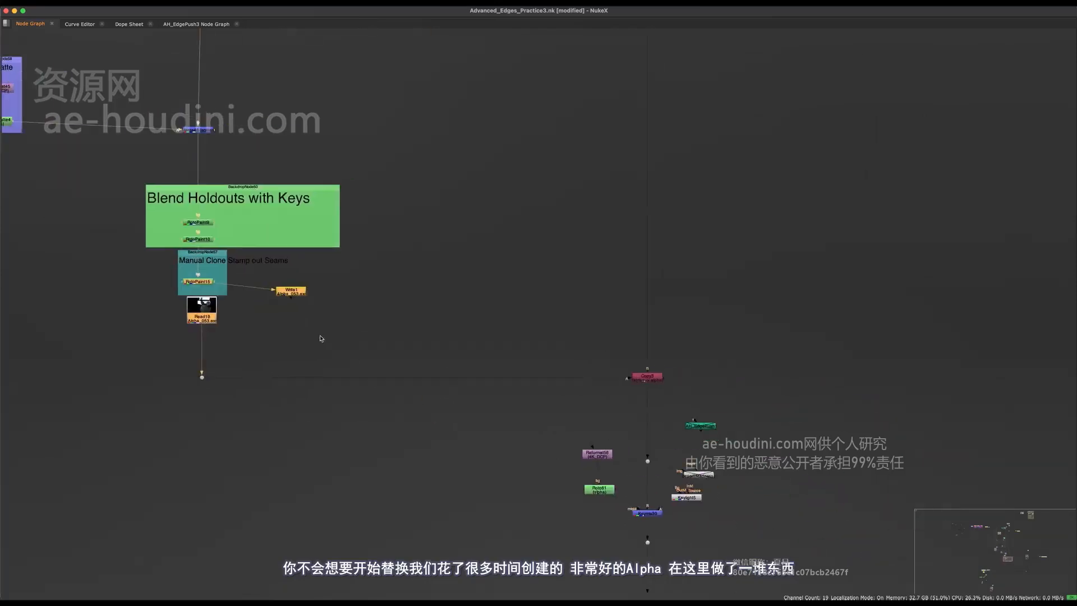
{"action": "left_click_drag", "start_coordinate": [747, 463], "coordinate": [569, 550]}
{"action": "middle_click_drag", "start_coordinate": [609, 473], "coordinate": [460, 401]}
{"action": "scroll", "coordinate": [460, 401], "scroll_direction": "up", "scroll_amount": 3}
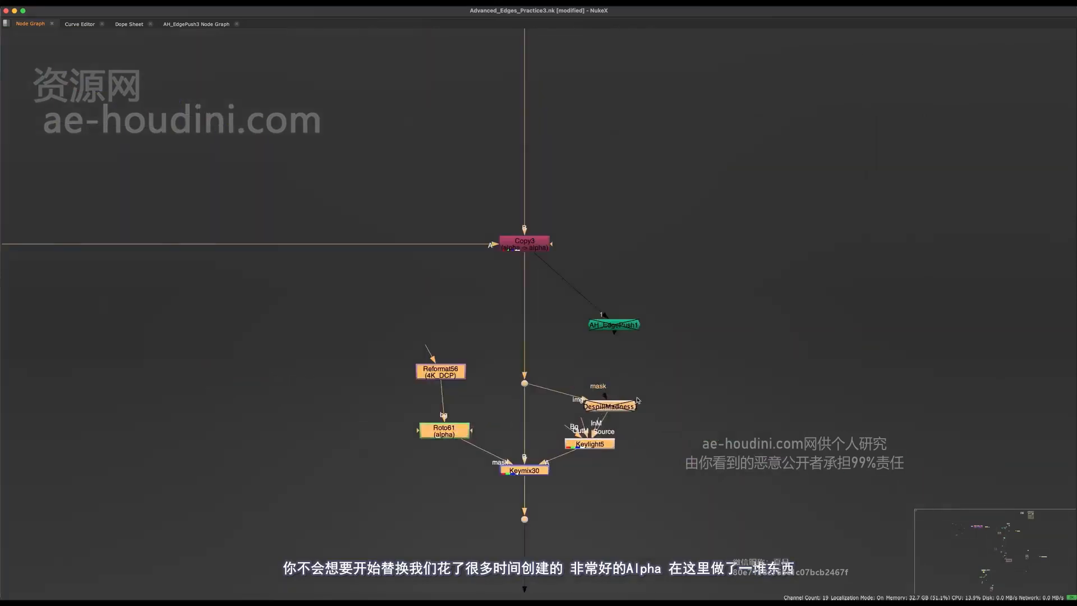
{"action": "left_click", "coordinate": [668, 396]}
- Delete the dot beneath the orange node in the lower keying group
{"action": "left_click_drag", "start_coordinate": [675, 343], "coordinate": [403, 477]}
{"action": "middle_click_drag", "start_coordinate": [577, 366], "coordinate": [584, 325]}
{"action": "scroll", "coordinate": [584, 324], "scroll_direction": "down", "scroll_amount": 4}
{"action": "left_click_drag", "start_coordinate": [643, 311], "coordinate": [464, 391]}
{"action": "left_click_drag", "start_coordinate": [520, 428], "coordinate": [583, 374]}
{"action": "middle_click_drag", "start_coordinate": [557, 424], "coordinate": [567, 409]}
{"action": "key", "text": "Delete"}
{"action": "scroll", "coordinate": [567, 409], "scroll_direction": "down", "scroll_amount": 3}
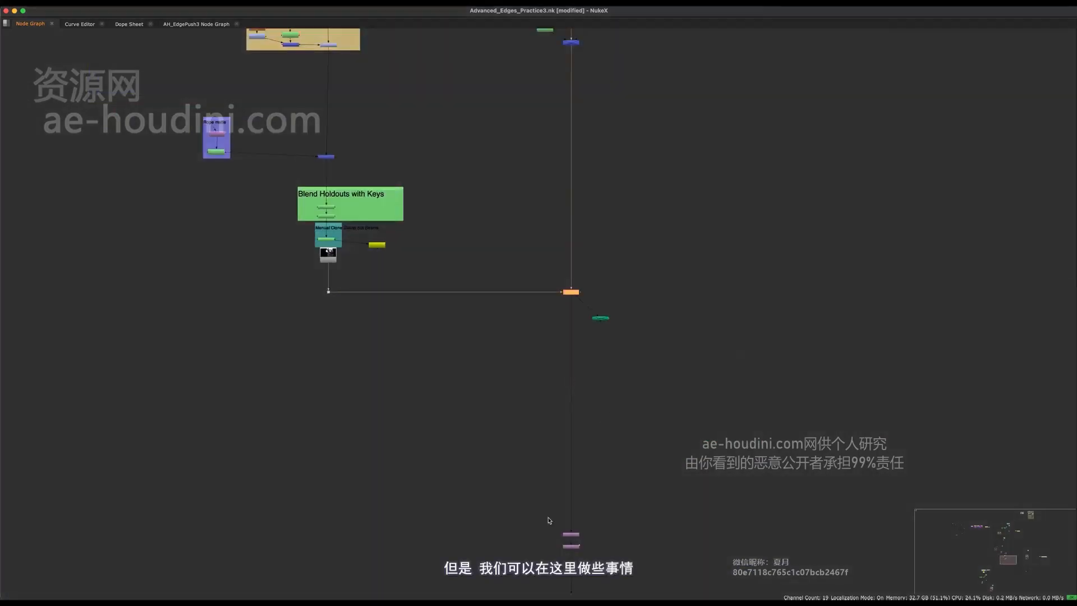
{"action": "middle_click_drag", "start_coordinate": [548, 520], "coordinate": [543, 326]}
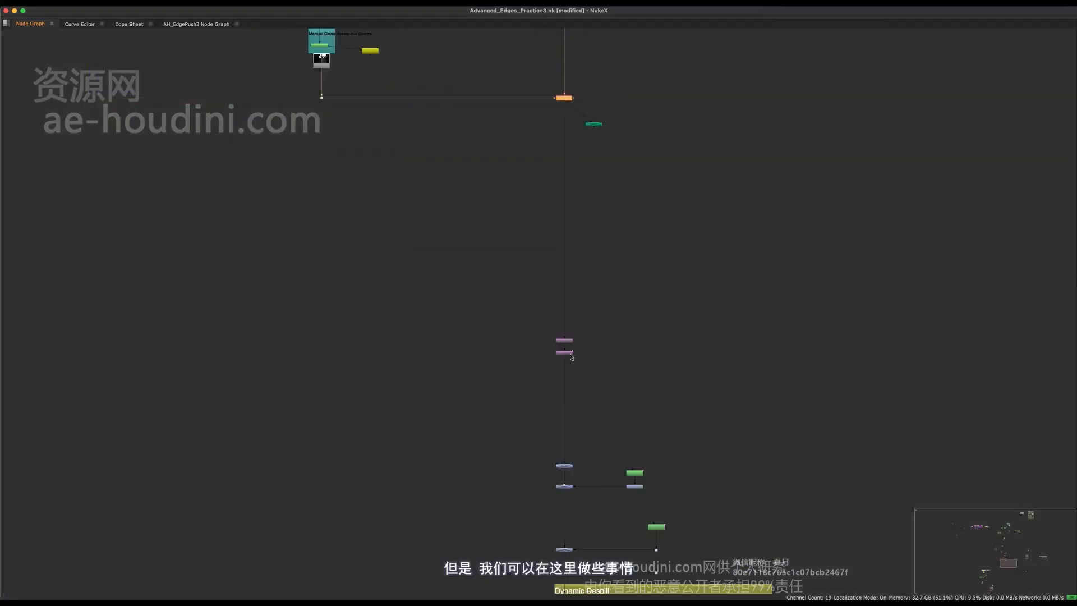
- Save the script, then select Keymix29 in the node graph
{"action": "key", "text": "super+s"}
{"action": "middle_click_drag", "start_coordinate": [578, 285], "coordinate": [581, 440]}
{"action": "left_click_drag", "start_coordinate": [608, 364], "coordinate": [504, 415]}
{"action": "scroll", "coordinate": [575, 380], "scroll_direction": "up", "scroll_amount": 3}
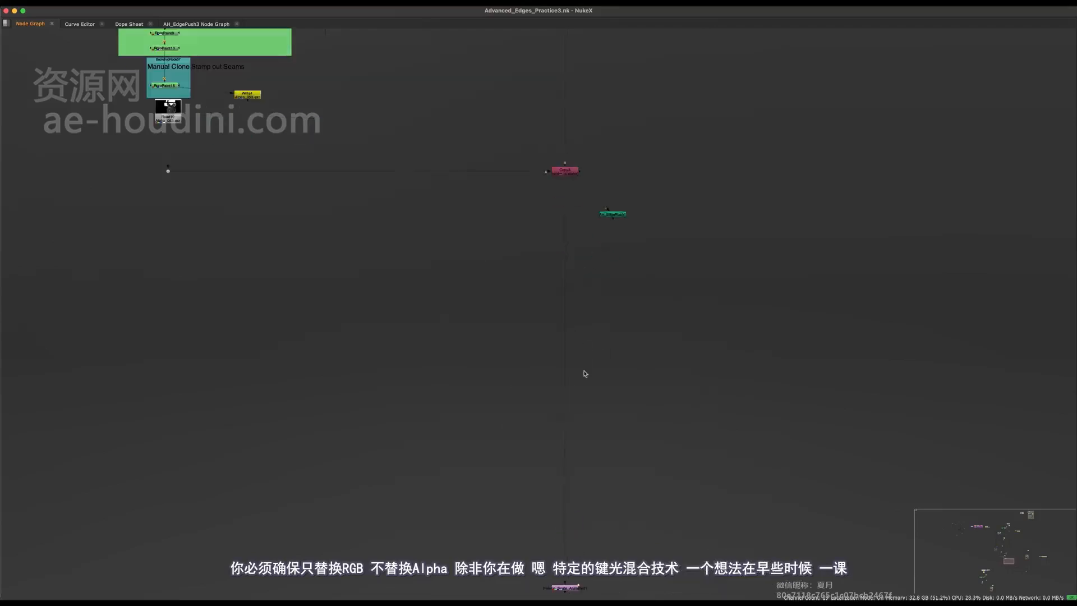
{"action": "scroll", "coordinate": [590, 348], "scroll_direction": "up", "scroll_amount": 6}
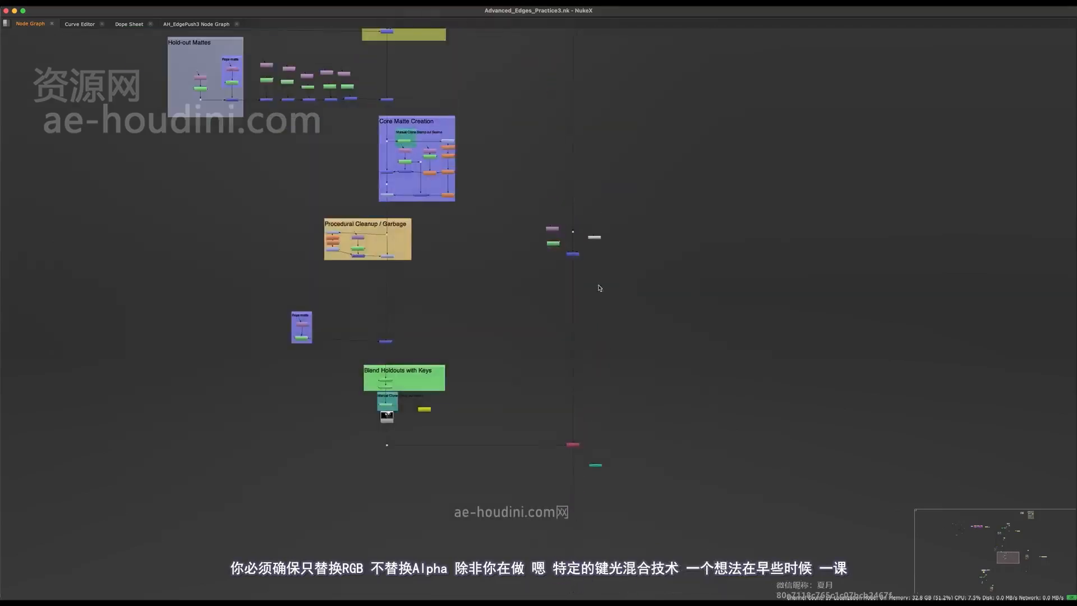
{"action": "left_click_drag", "start_coordinate": [625, 449], "coordinate": [476, 498]}
{"action": "middle_click_drag", "start_coordinate": [514, 470], "coordinate": [584, 433]}
{"action": "scroll", "coordinate": [534, 422], "scroll_direction": "down", "scroll_amount": 5}
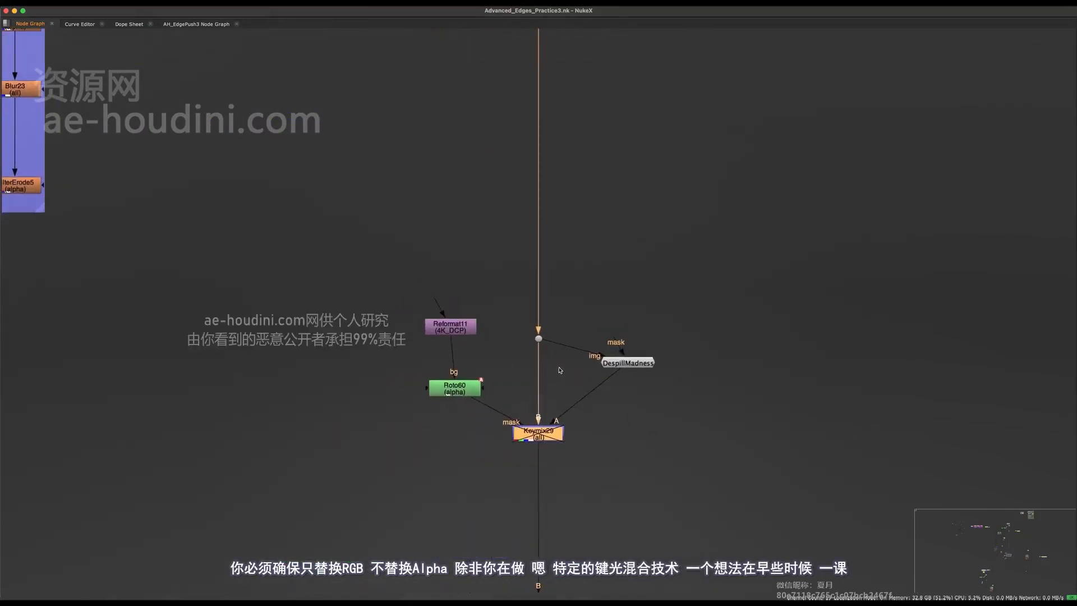
- Reselect and re-enable Keymix29, open its properties, and view the RGB image
{"action": "left_click_drag", "start_coordinate": [579, 425], "coordinate": [555, 435]}
{"action": "middle_click_drag", "start_coordinate": [570, 409], "coordinate": [497, 492]}
{"action": "key", "text": "d"}
{"action": "key", "text": "space"}
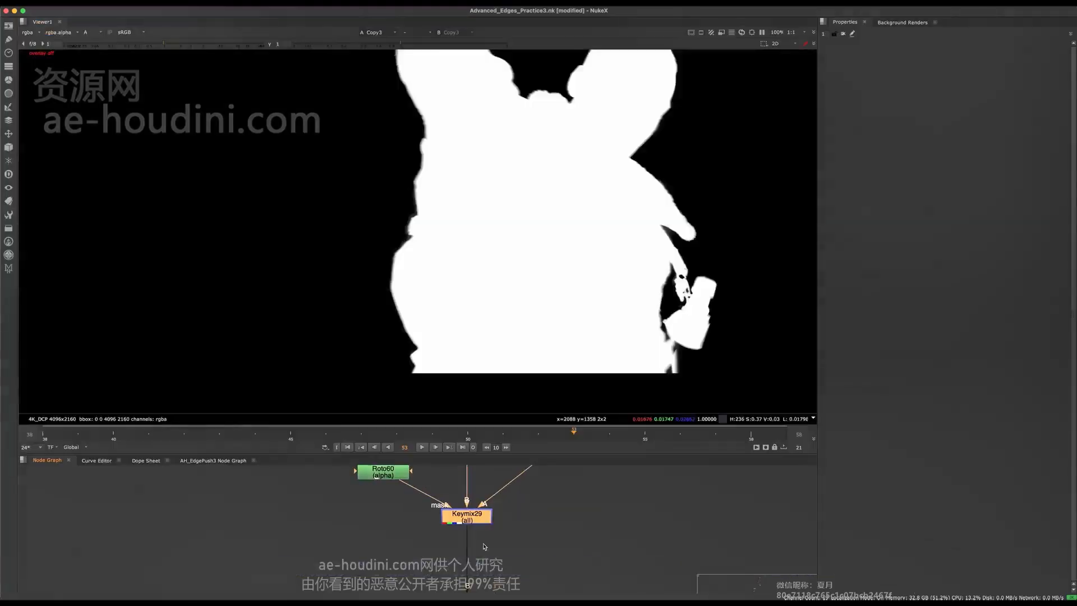
{"action": "double_click", "coordinate": [476, 516]}
{"action": "key", "text": "a"}
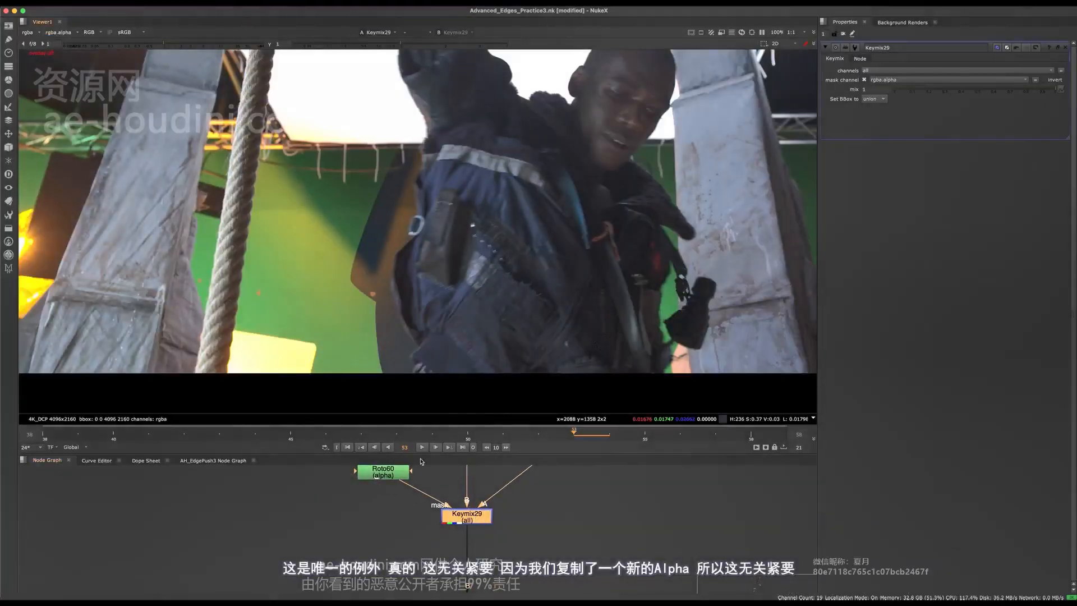
- Inspect Copy3 and Premult1 downstream of Keymix29 in the node graph
{"action": "scroll", "coordinate": [448, 505], "scroll_direction": "down", "scroll_amount": 10}
{"action": "middle_click_drag", "start_coordinate": [454, 546], "coordinate": [464, 486]}
{"action": "scroll", "coordinate": [464, 486], "scroll_direction": "up", "scroll_amount": 5}
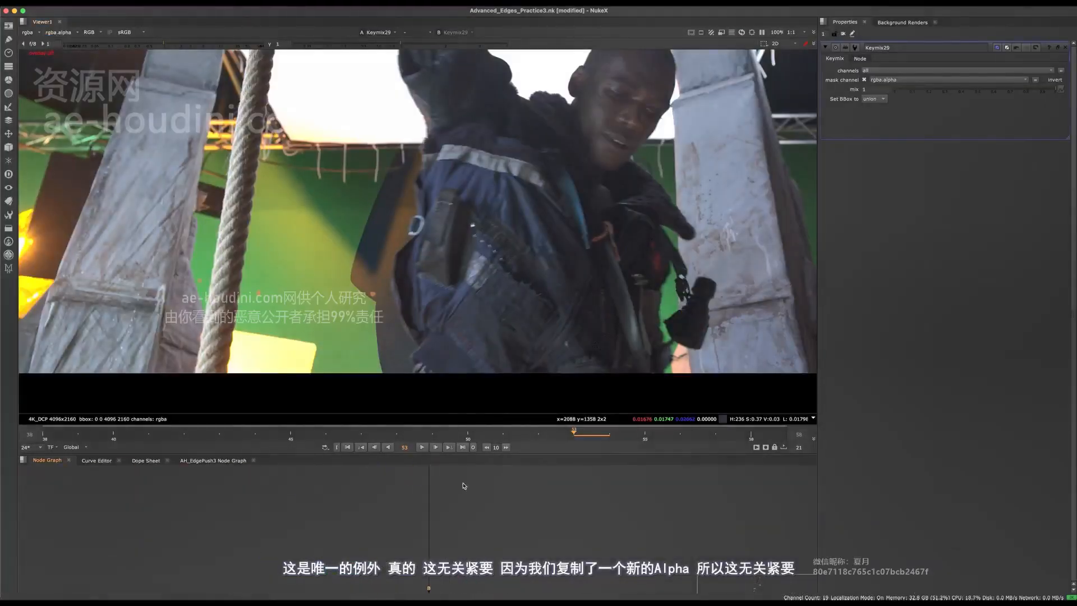
{"action": "middle_click", "coordinate": [439, 580]}
{"action": "scroll", "coordinate": [445, 524], "scroll_direction": "down", "scroll_amount": 5}
{"action": "middle_click_drag", "start_coordinate": [439, 580], "coordinate": [448, 41]}
{"action": "key", "text": "space"}
{"action": "scroll", "coordinate": [503, 461], "scroll_direction": "up", "scroll_amount": 8}
{"action": "left_click", "coordinate": [490, 526]}
{"action": "scroll", "coordinate": [494, 523], "scroll_direction": "down", "scroll_amount": 10}
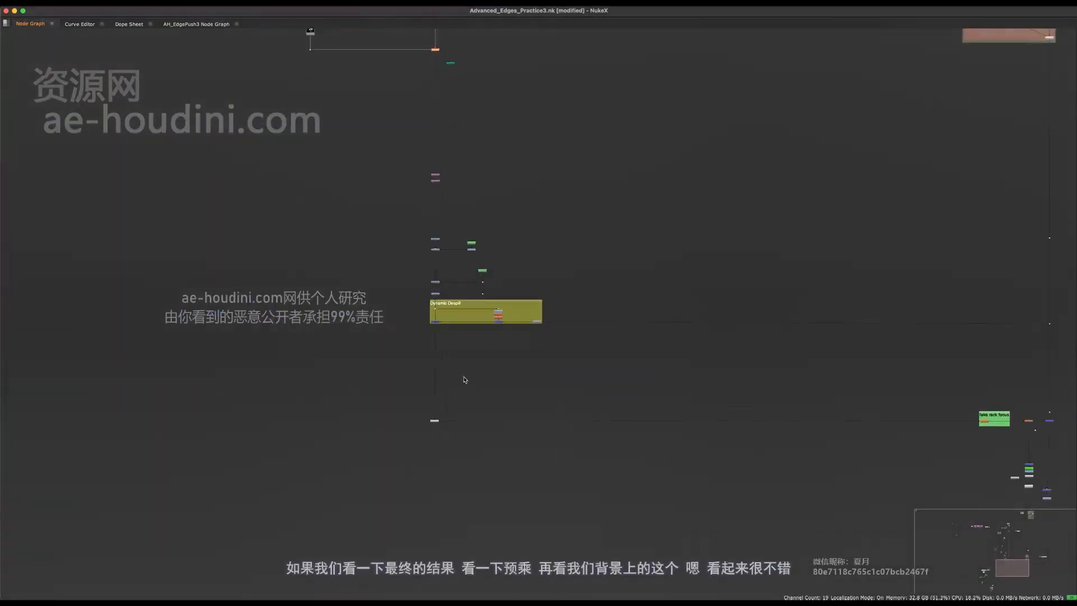
{"action": "scroll", "coordinate": [443, 429], "scroll_direction": "up", "scroll_amount": 6}
{"action": "left_click_drag", "start_coordinate": [536, 369], "coordinate": [353, 487]}
{"action": "key", "text": "space"}
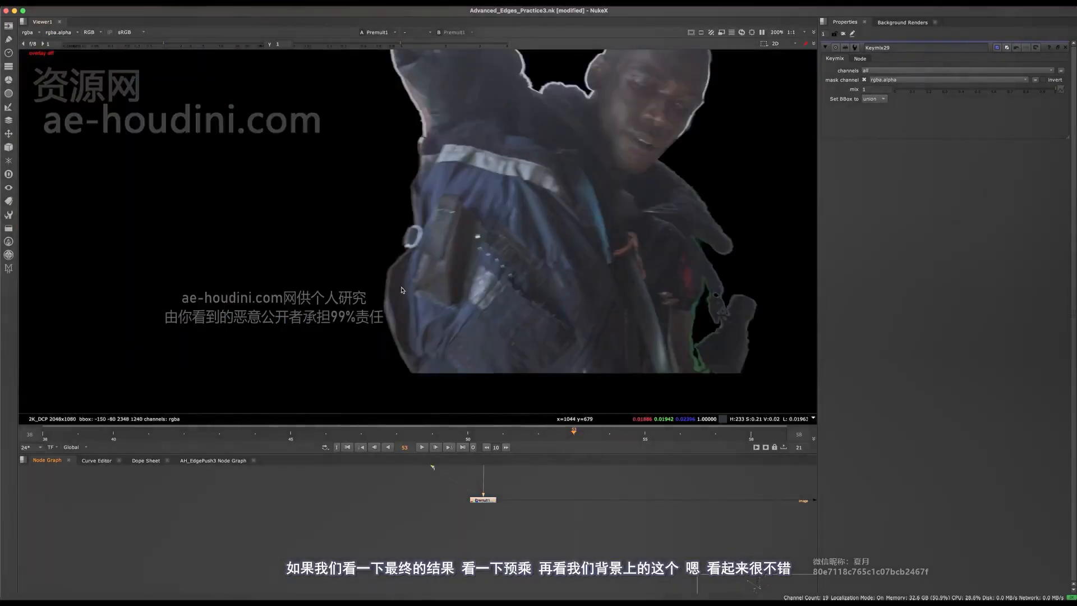
- View Merge35's composite over the rack-focus background and frame Keymix29 in the graph
{"action": "middle_click_drag", "start_coordinate": [700, 514], "coordinate": [509, 534]}
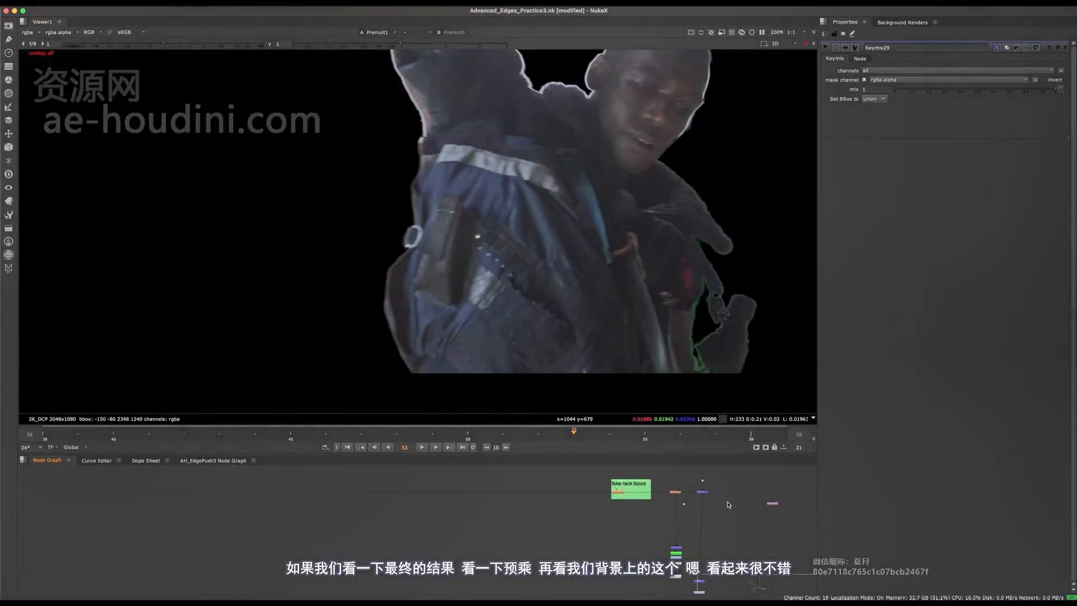
{"action": "key", "text": "1"}
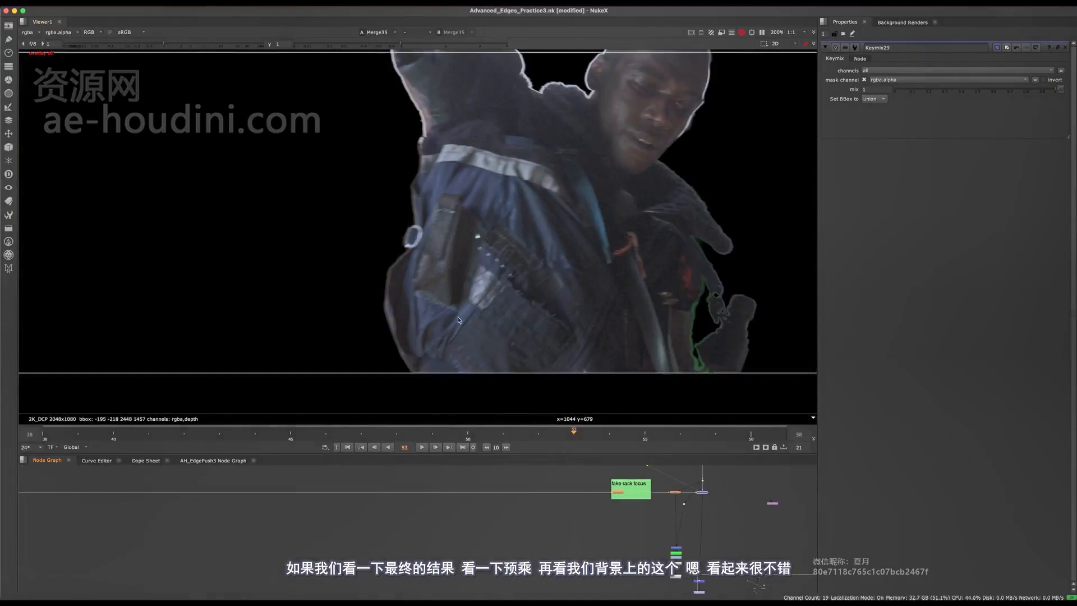
{"action": "middle_click_drag", "start_coordinate": [364, 483], "coordinate": [527, 516]}
{"action": "middle_click_drag", "start_coordinate": [411, 485], "coordinate": [467, 532]}
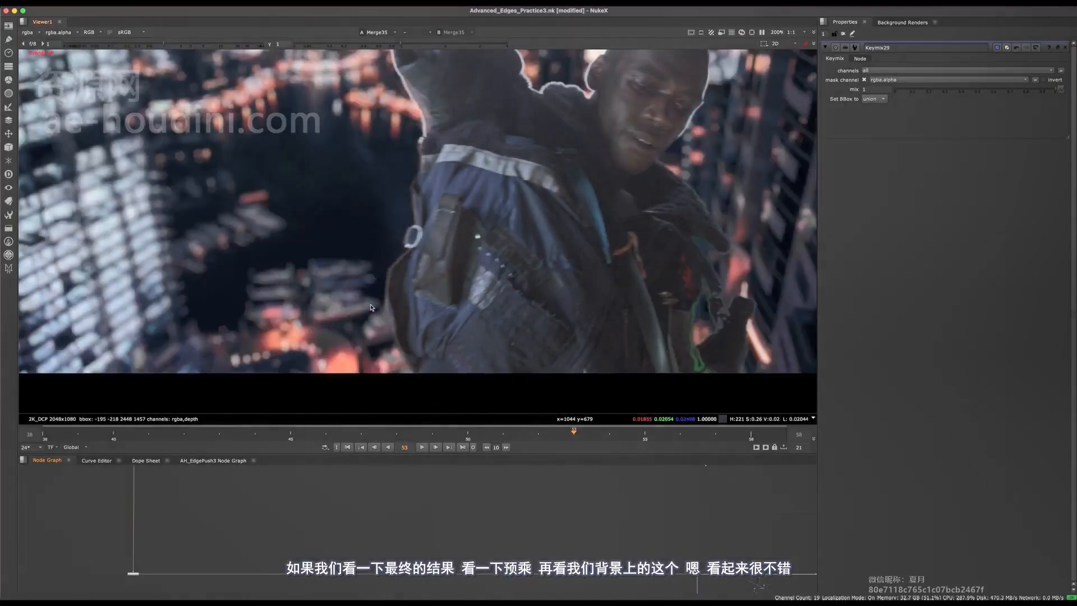
{"action": "scroll", "coordinate": [428, 284], "scroll_direction": "up", "scroll_amount": 6}
{"action": "scroll", "coordinate": [489, 225], "scroll_direction": "down", "scroll_amount": 6}
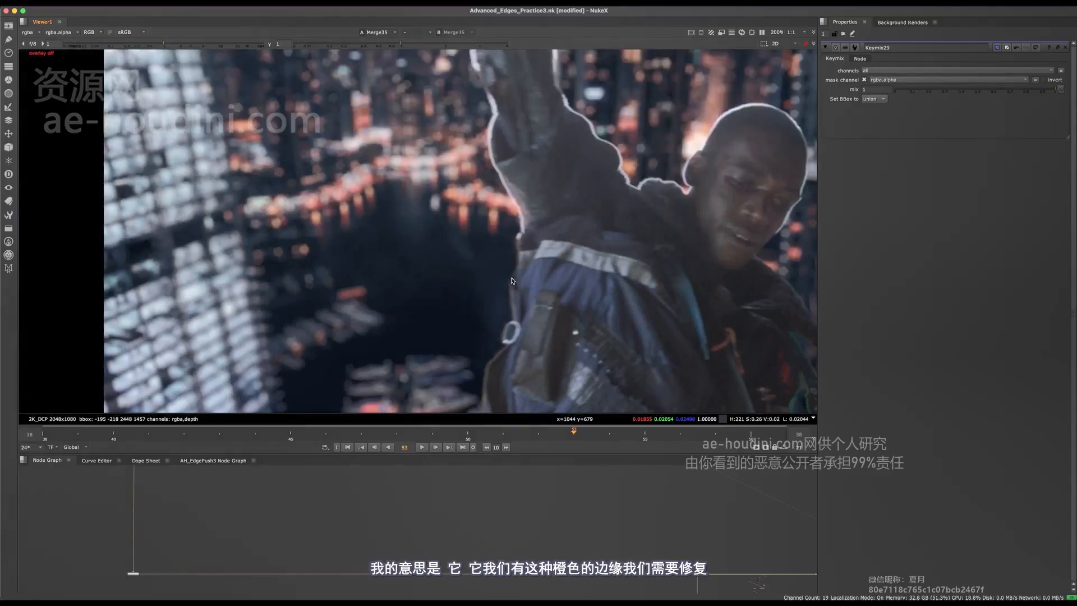
{"action": "middle_click_drag", "start_coordinate": [388, 478], "coordinate": [464, 537]}
{"action": "middle_click_drag", "start_coordinate": [508, 338], "coordinate": [503, 187]}
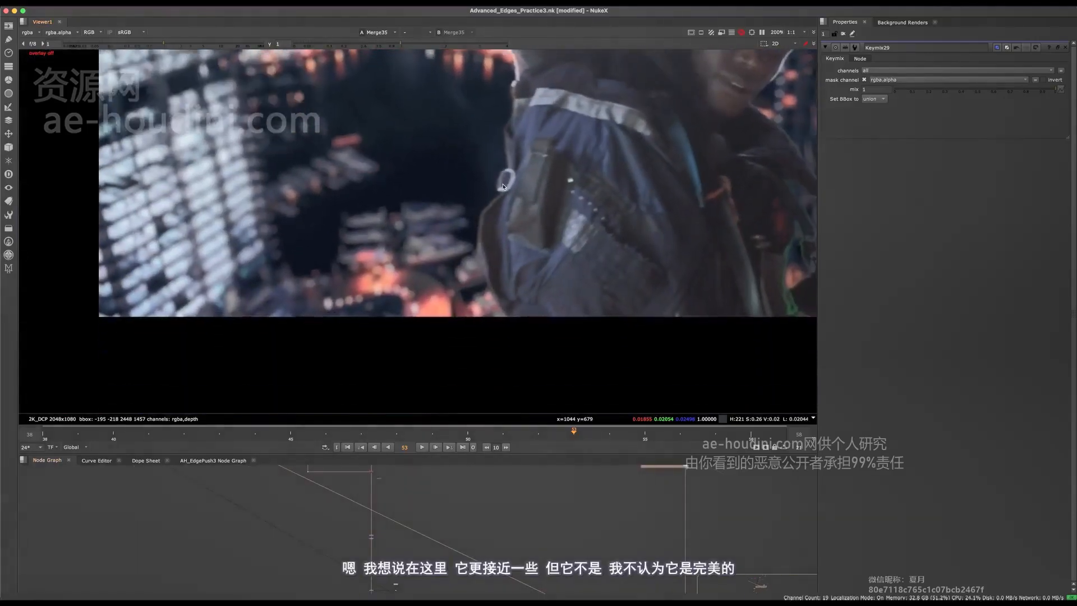
{"action": "scroll", "coordinate": [494, 258], "scroll_direction": "up", "scroll_amount": 4}
{"action": "middle_click_drag", "start_coordinate": [388, 474], "coordinate": [426, 554]}
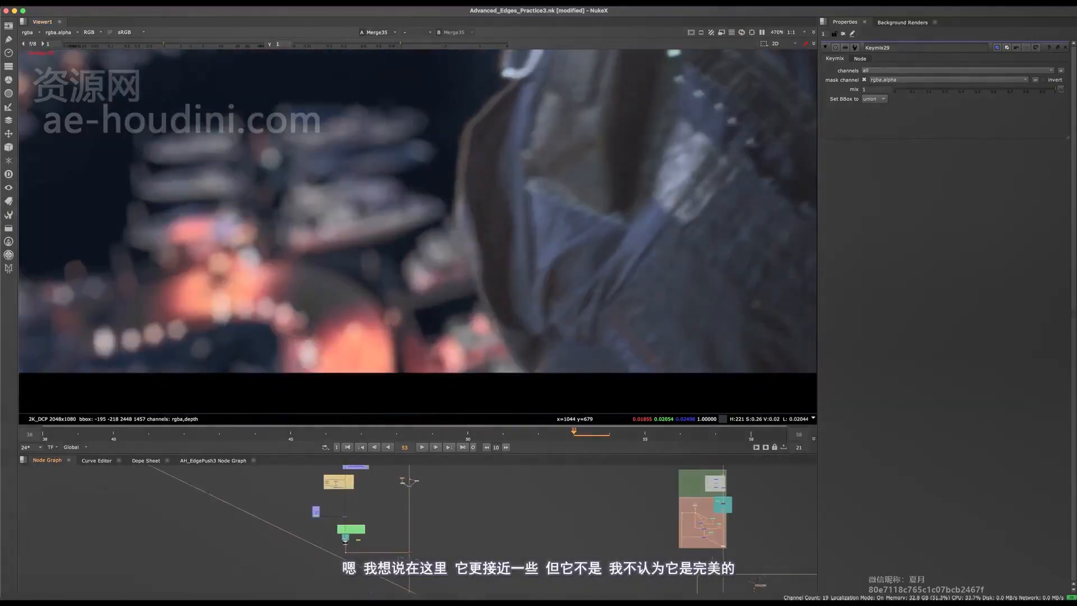
{"action": "scroll", "coordinate": [414, 484], "scroll_direction": "up", "scroll_amount": 2}
{"action": "middle_click_drag", "start_coordinate": [452, 471], "coordinate": [489, 549]}
{"action": "scroll", "coordinate": [509, 475], "scroll_direction": "up", "scroll_amount": 2}
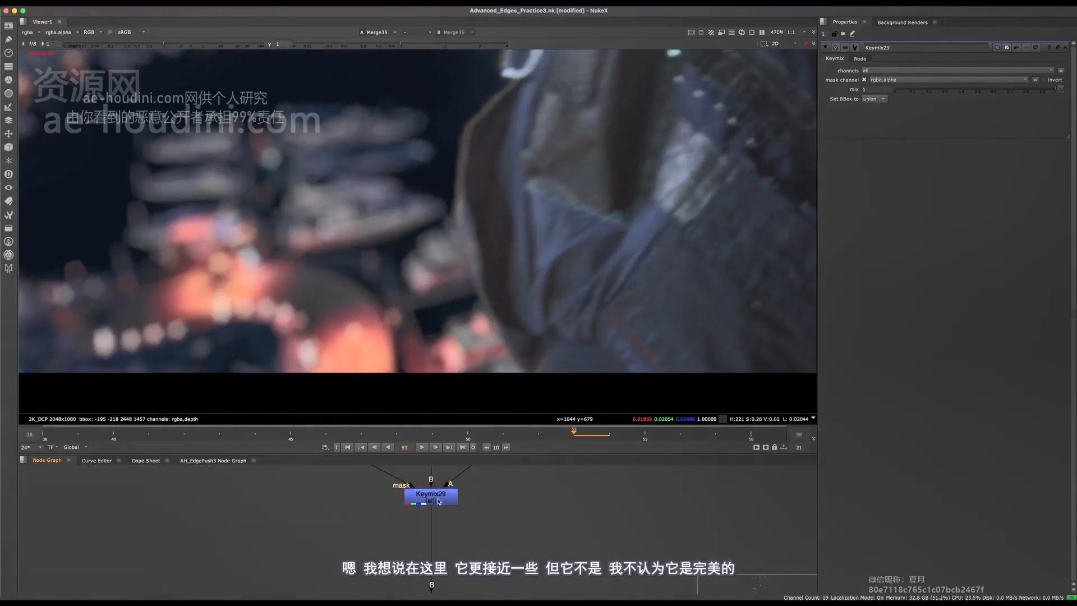
{"action": "middle_click_drag", "start_coordinate": [503, 468], "coordinate": [510, 526]}
- Toggle Keymix29 on and off to compare the green arm and face edges, leaving it disabled
{"action": "left_click", "coordinate": [449, 555]}
{"action": "key", "text": "d"}
{"action": "key", "text": "d"}
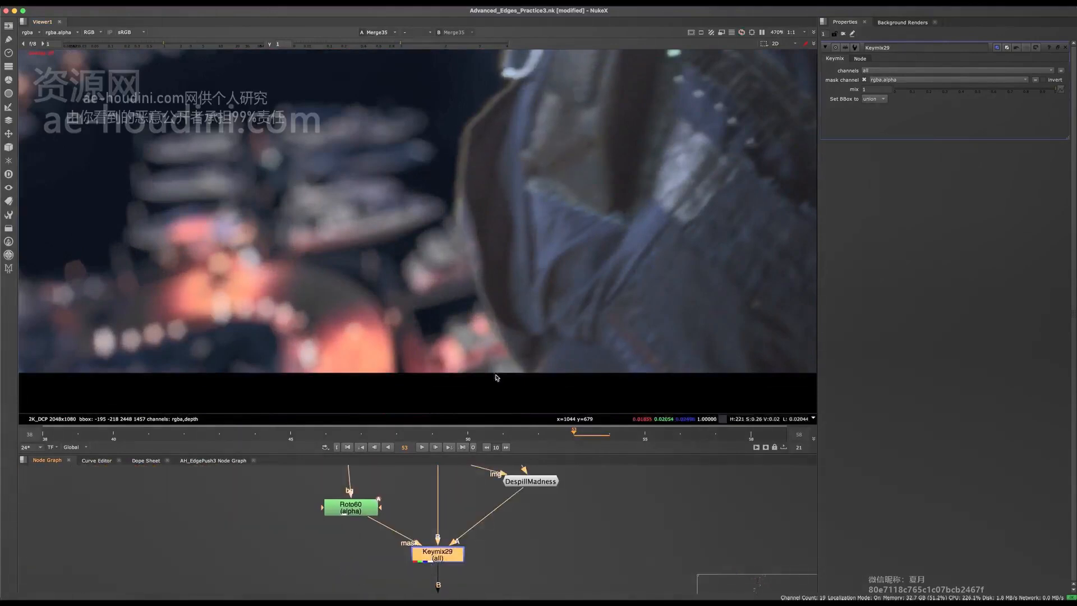
{"action": "middle_click_drag", "start_coordinate": [486, 126], "coordinate": [490, 241]}
{"action": "key", "text": "d"}
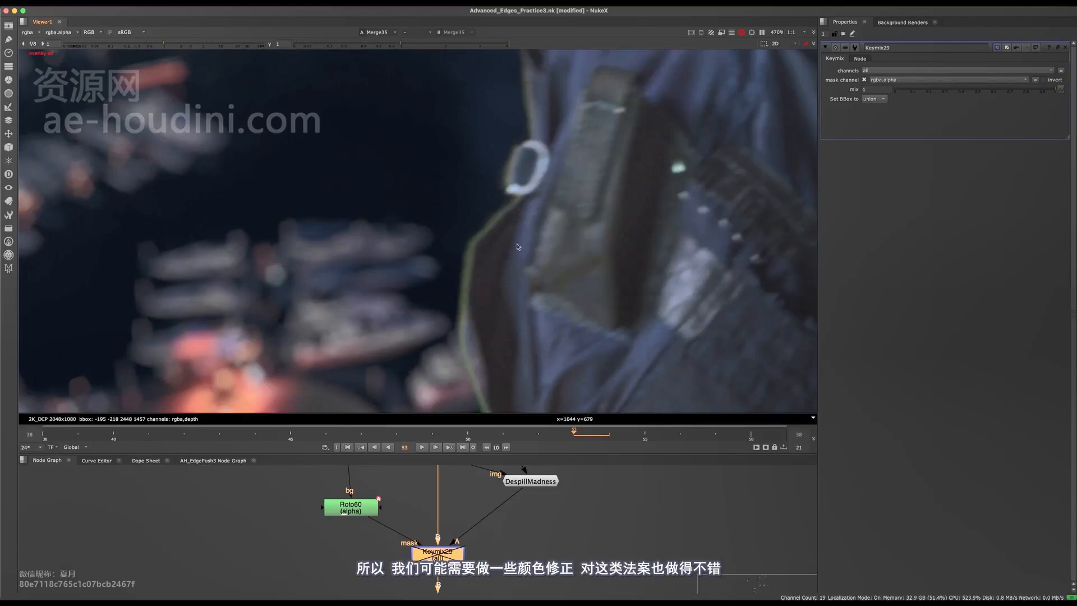
{"action": "key", "text": "d"}
{"action": "key", "text": "d"}
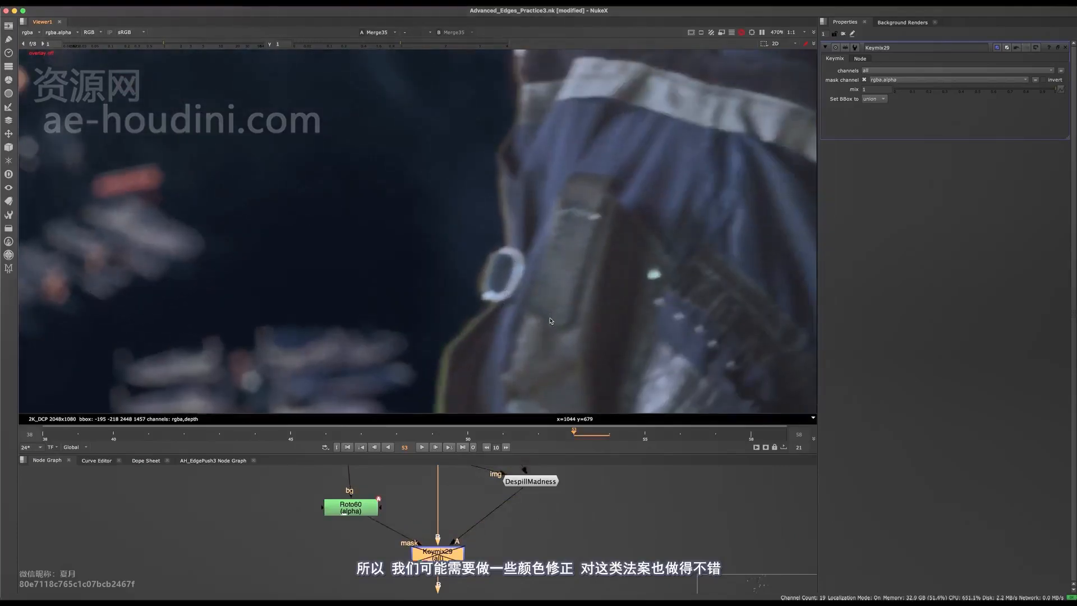
{"action": "scroll", "coordinate": [550, 320], "scroll_direction": "down", "scroll_amount": 4}
{"action": "scroll", "coordinate": [568, 340], "scroll_direction": "up", "scroll_amount": 4}
{"action": "key", "text": "d"}
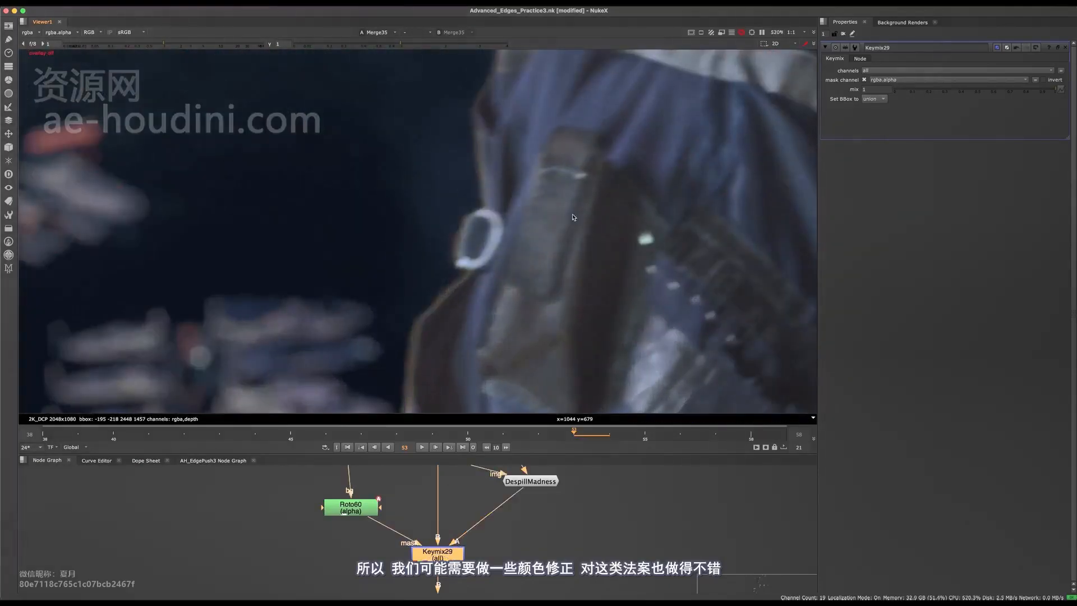
{"action": "key", "text": "d"}
{"action": "key", "text": "d"}
{"action": "key", "text": "d"}
{"action": "key", "text": "d"}
{"action": "scroll", "coordinate": [570, 271], "scroll_direction": "down", "scroll_amount": 4}
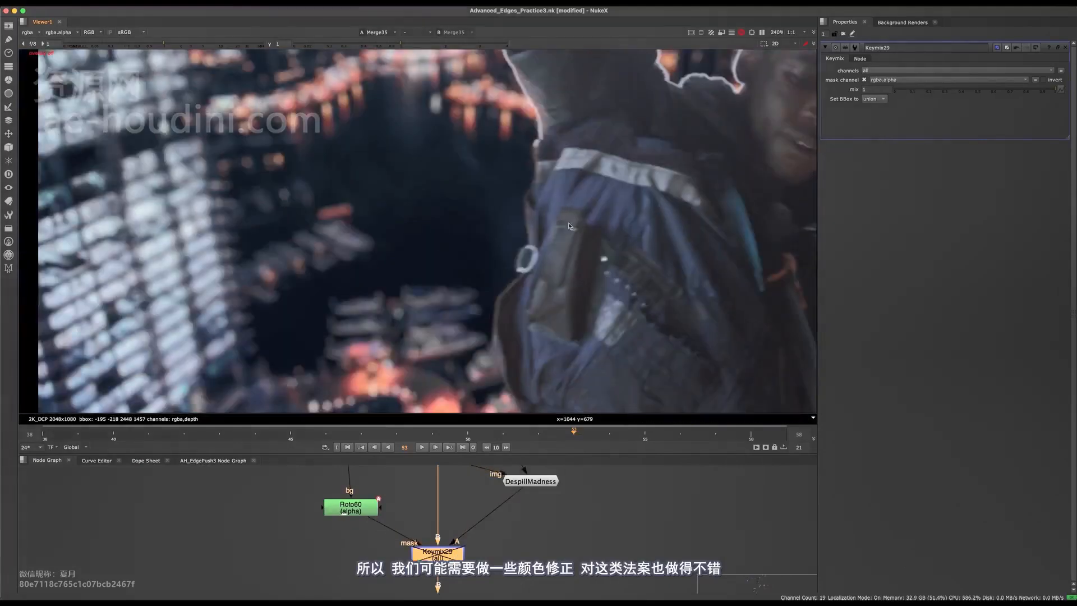
{"action": "middle_click_drag", "start_coordinate": [569, 270], "coordinate": [551, 398]}
{"action": "key", "text": "d"}
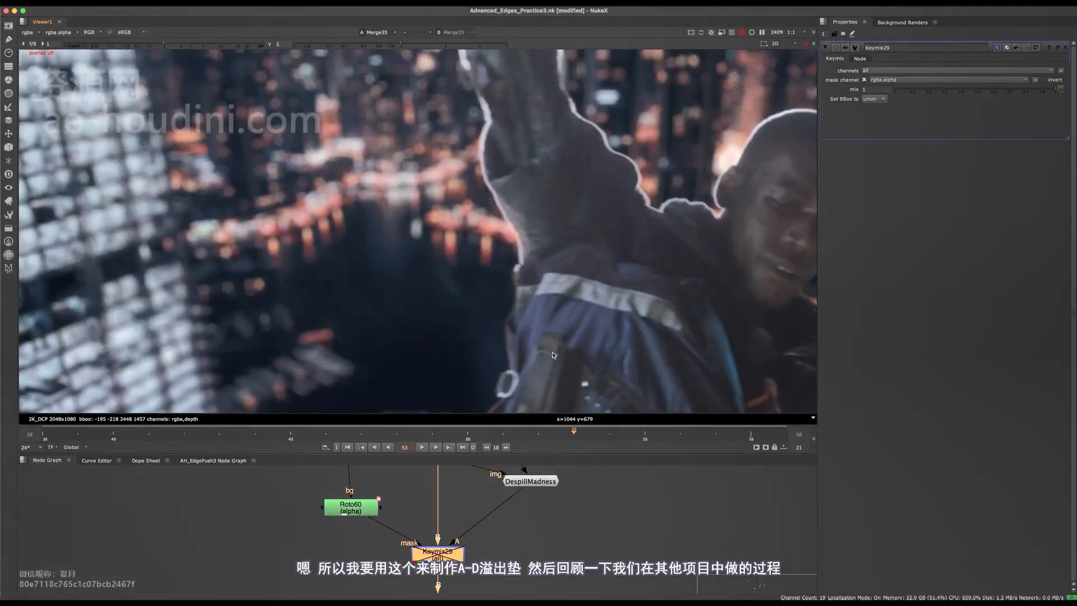
- Maximize the Node Graph and bring Reformat11, Roto60 and DespillMadness into view
{"action": "left_click", "coordinate": [489, 540]}
{"action": "key", "text": "space"}
{"action": "scroll", "coordinate": [509, 467], "scroll_direction": "up", "scroll_amount": 5}
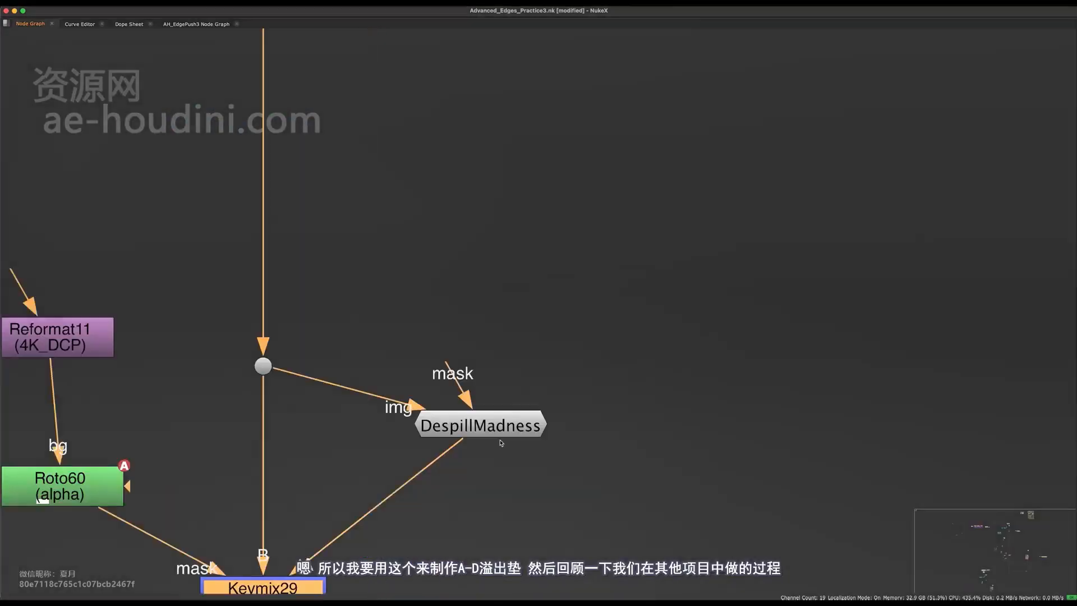
{"action": "scroll", "coordinate": [509, 467], "scroll_direction": "down", "scroll_amount": 4}
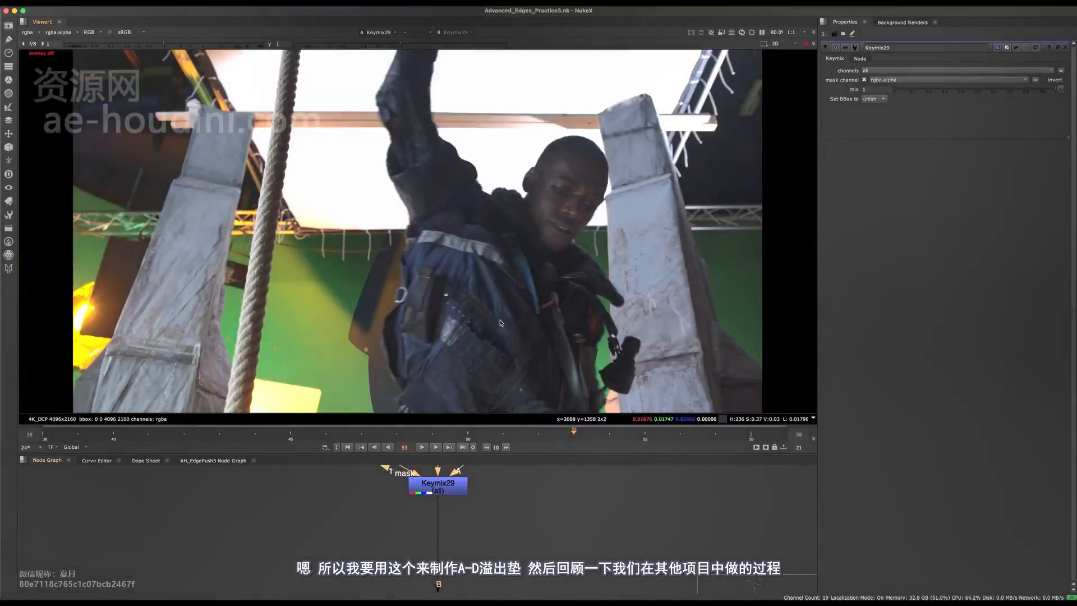
{"action": "middle_click_drag", "start_coordinate": [527, 471], "coordinate": [419, 590]}
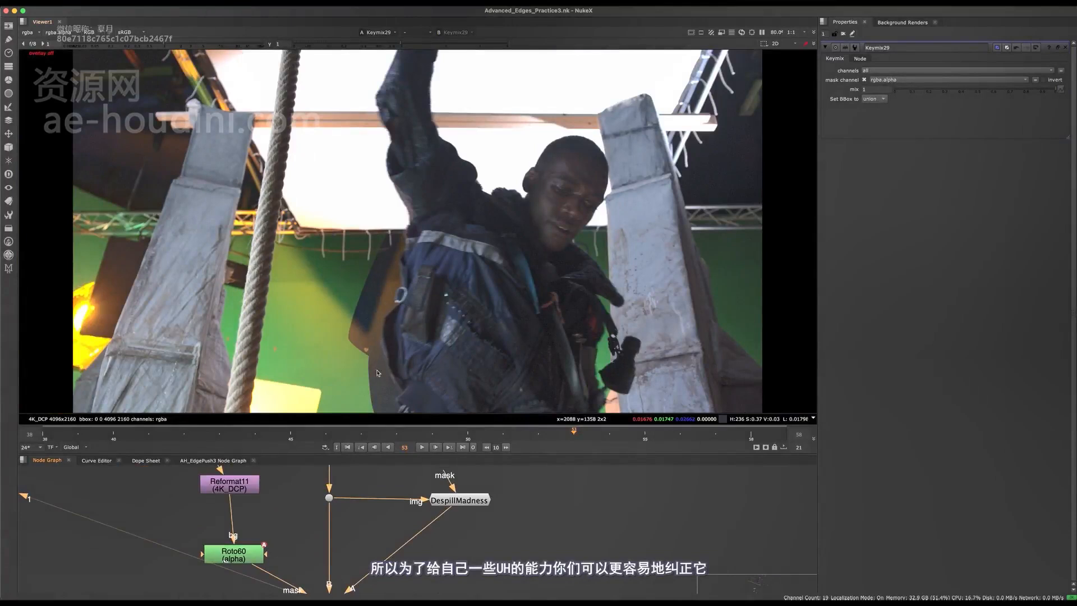
{"action": "middle_click_drag", "start_coordinate": [416, 516], "coordinate": [470, 469]}
{"action": "key", "text": "space"}
- Pan across the script backdrops to frame the Keymix29 and DespillMadness cluster
{"action": "middle_click_drag", "start_coordinate": [481, 531], "coordinate": [574, 320]}
{"action": "scroll", "coordinate": [517, 319], "scroll_direction": "up", "scroll_amount": 4}
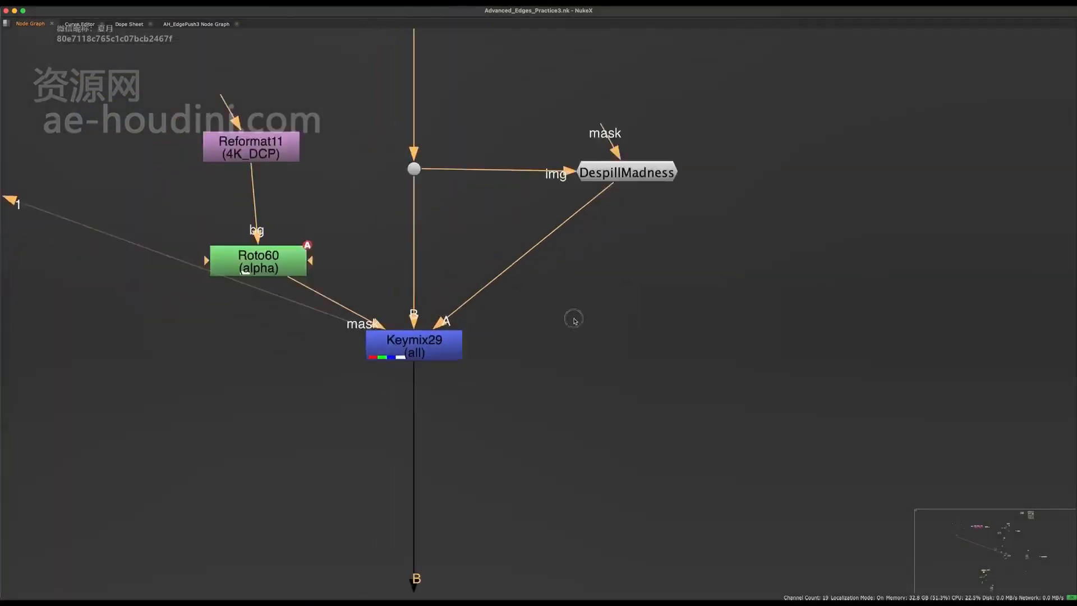
{"action": "scroll", "coordinate": [574, 319], "scroll_direction": "down", "scroll_amount": 10}
{"action": "middle_click_drag", "start_coordinate": [557, 190], "coordinate": [553, 397]}
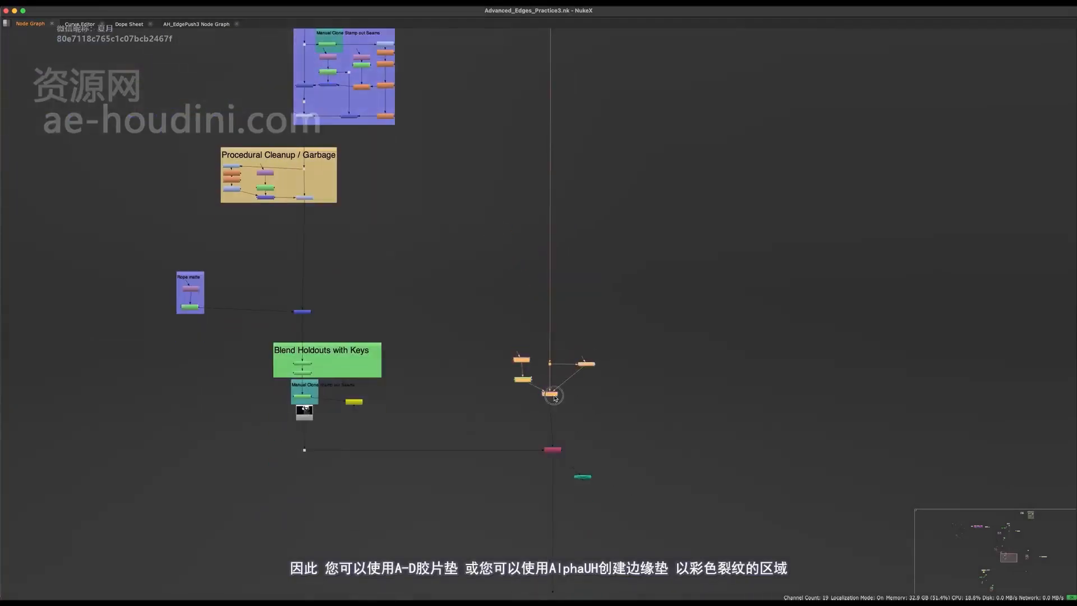
{"action": "scroll", "coordinate": [371, 462], "scroll_direction": "up", "scroll_amount": 3}
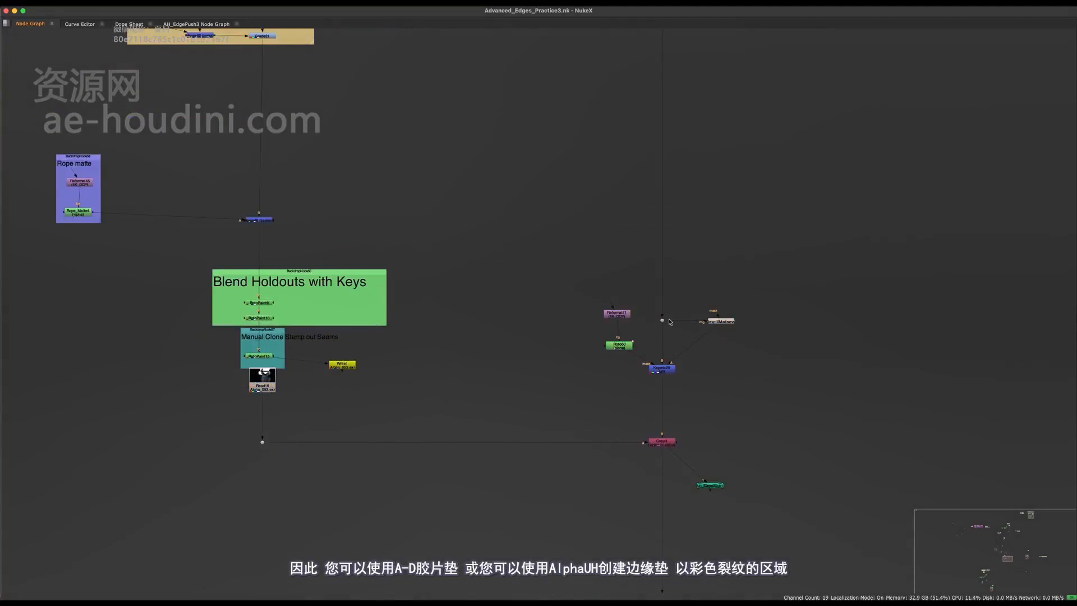
{"action": "middle_click_drag", "start_coordinate": [649, 324], "coordinate": [597, 366]}
{"action": "middle_click_drag", "start_coordinate": [597, 365], "coordinate": [586, 375]}
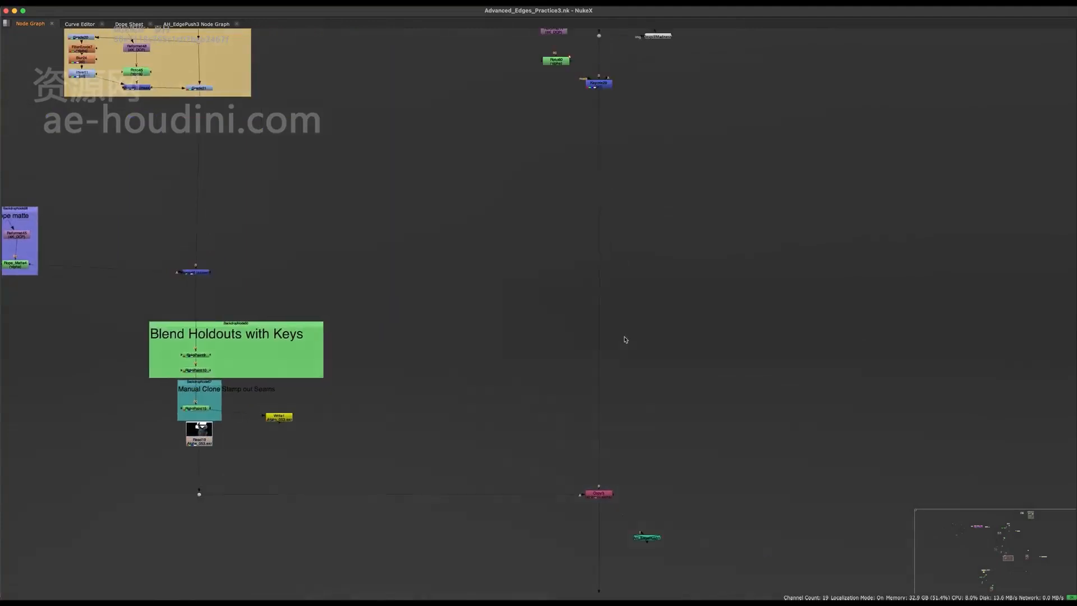
{"action": "middle_click_drag", "start_coordinate": [644, 194], "coordinate": [625, 275]}
{"action": "middle_click_drag", "start_coordinate": [646, 129], "coordinate": [641, 133]}
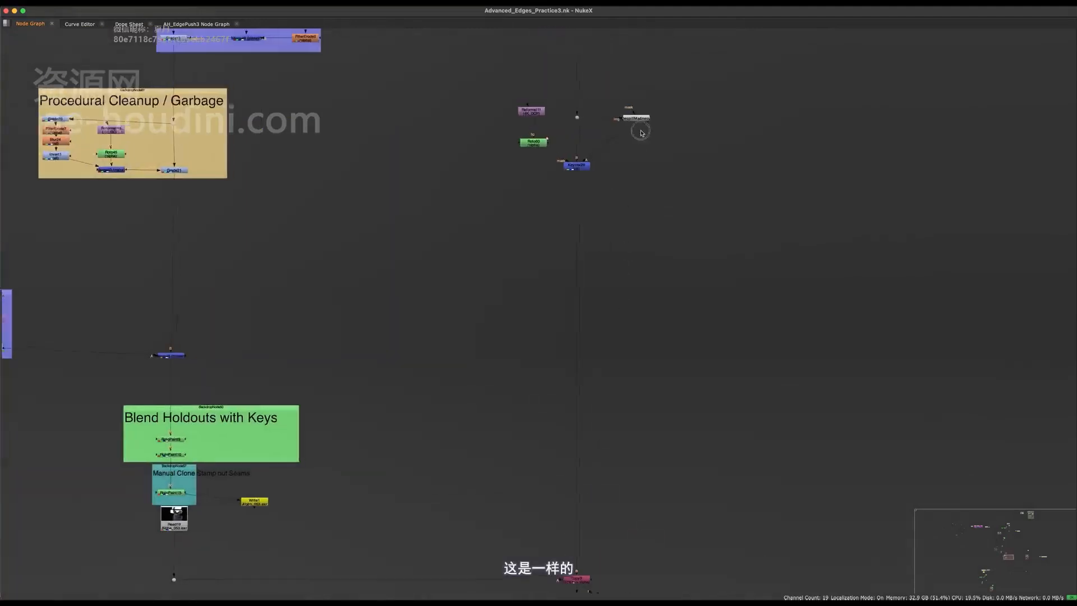
{"action": "scroll", "coordinate": [622, 280], "scroll_direction": "up", "scroll_amount": 5}
- Create Merge67 with A from the main-pipe dot and B from DespillMadness, and view it
{"action": "key", "text": "m"}
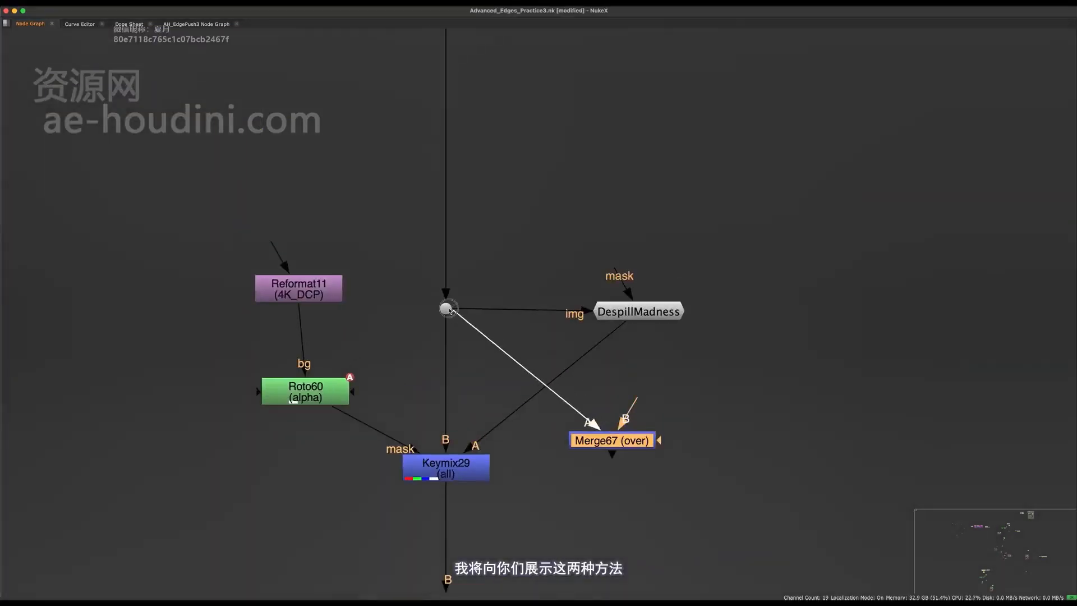
{"action": "left_click_drag", "start_coordinate": [449, 309], "coordinate": [517, 370]}
{"action": "middle_click_drag", "start_coordinate": [546, 375], "coordinate": [519, 436]}
{"action": "left_click_drag", "start_coordinate": [425, 371], "coordinate": [424, 371]}
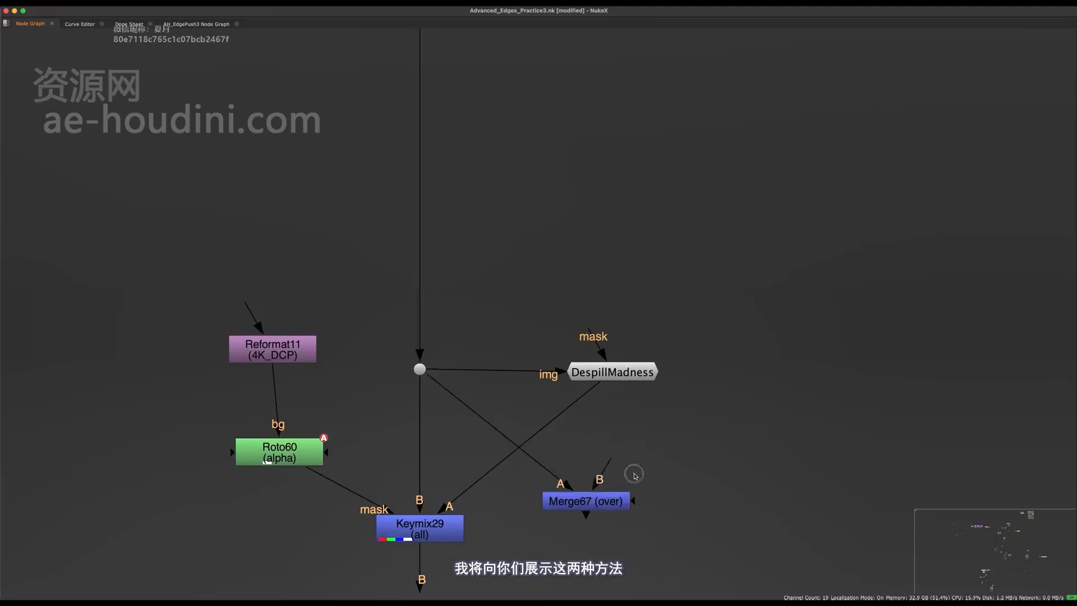
{"action": "left_click_drag", "start_coordinate": [610, 461], "coordinate": [611, 375]}
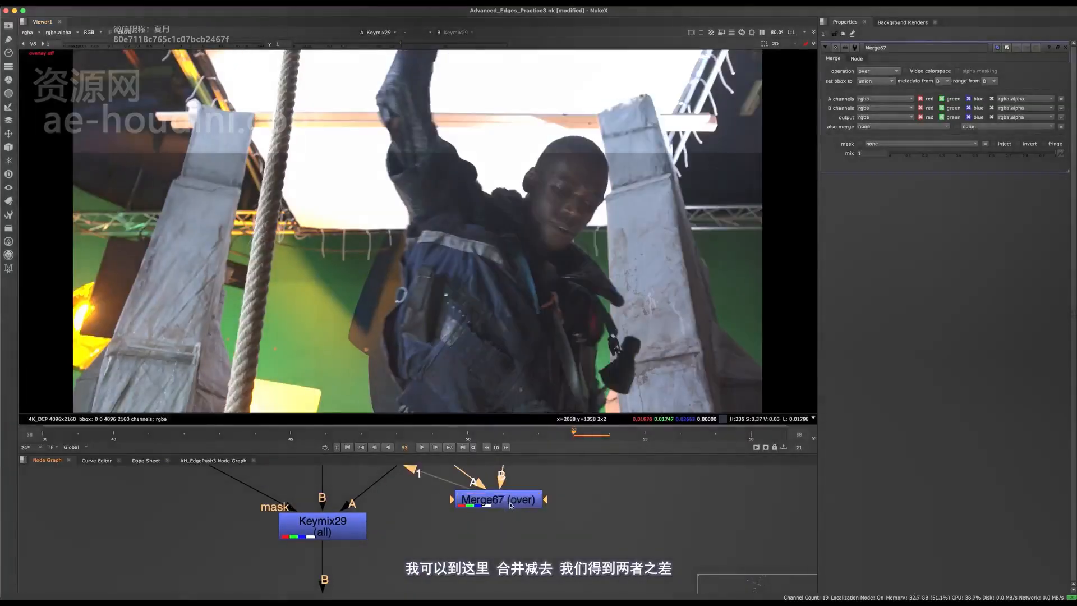
{"action": "left_click", "coordinate": [510, 502]}
{"action": "key", "text": "1"}
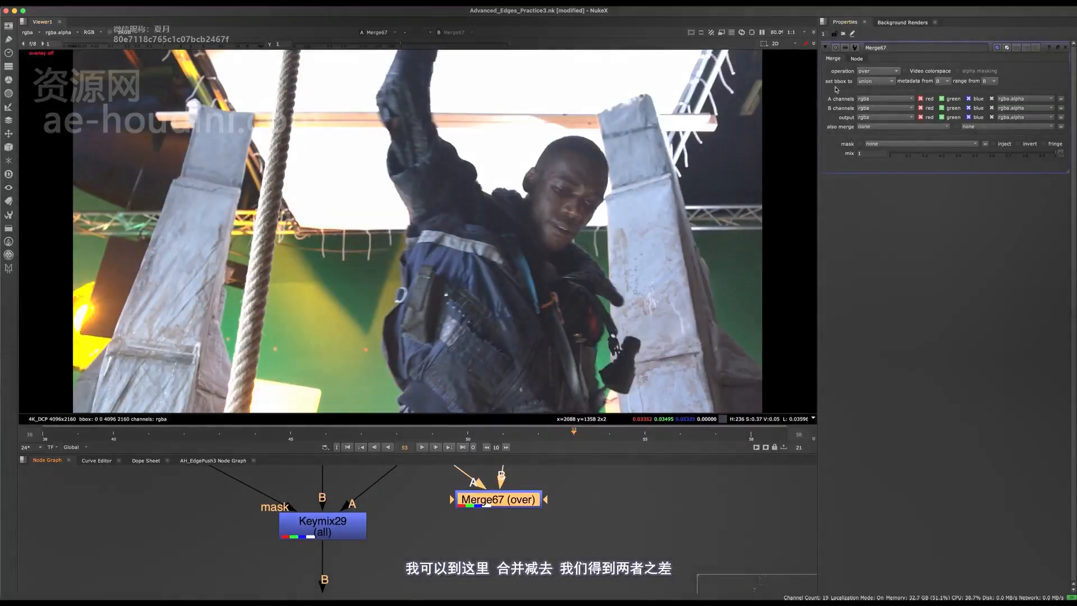
- Set Merge67's operation to minus
{"action": "left_click", "coordinate": [869, 70]}
{"action": "left_click", "coordinate": [878, 177]}
{"action": "middle_click_drag", "start_coordinate": [504, 517], "coordinate": [397, 532]}
{"action": "left_click", "coordinate": [514, 543]}
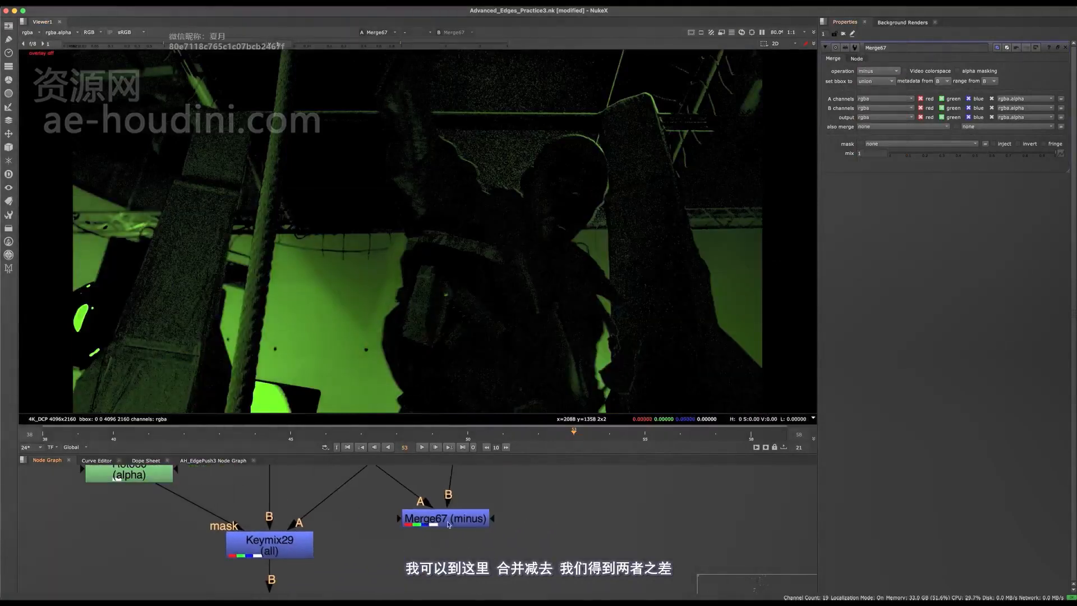
- Add Saturation8 under Merge67 with saturation 0 for a grayscale difference
{"action": "left_click", "coordinate": [438, 519]}
{"action": "key", "text": "Tab"}
{"action": "type", "text": "sa"}
{"action": "key", "text": "Return"}
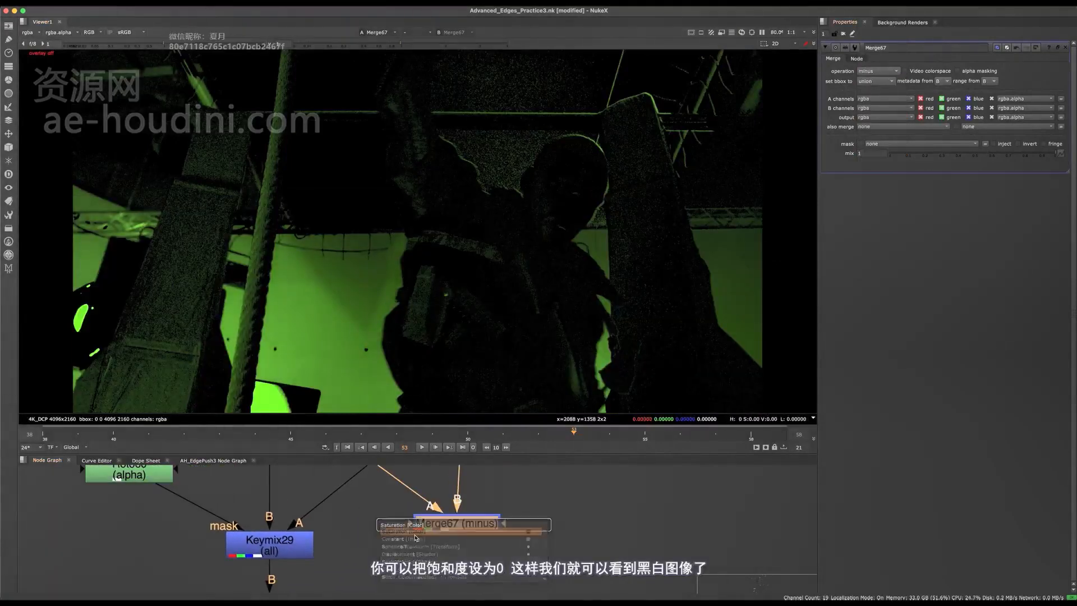
{"action": "left_click", "coordinate": [900, 82]}
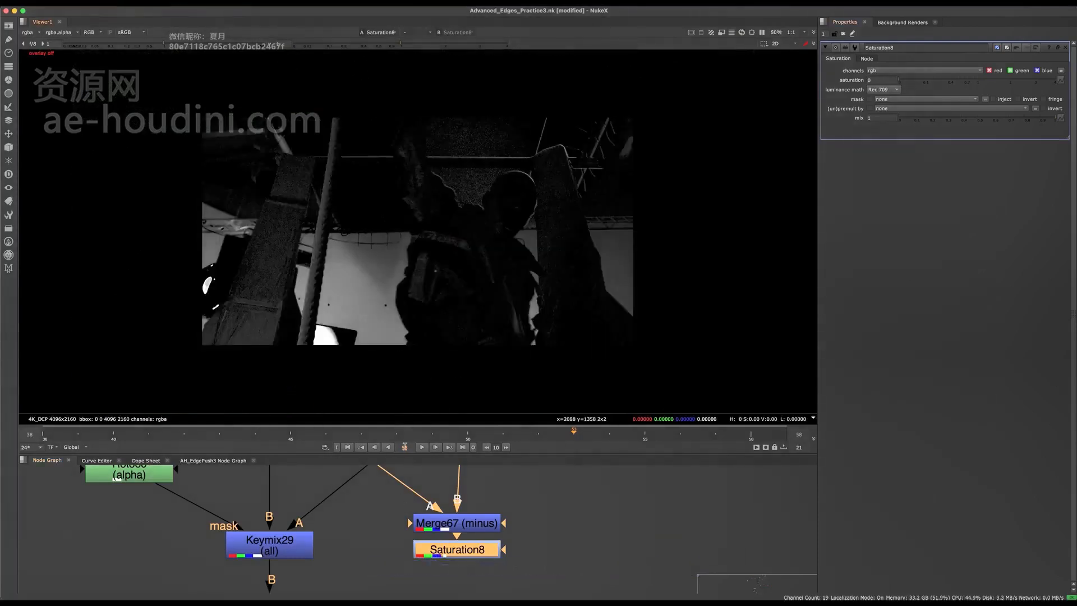
{"action": "scroll", "coordinate": [416, 307], "scroll_direction": "up", "scroll_amount": 5}
{"action": "left_click_drag", "start_coordinate": [453, 550], "coordinate": [453, 564]}
{"action": "scroll", "coordinate": [439, 216], "scroll_direction": "down", "scroll_amount": 8}
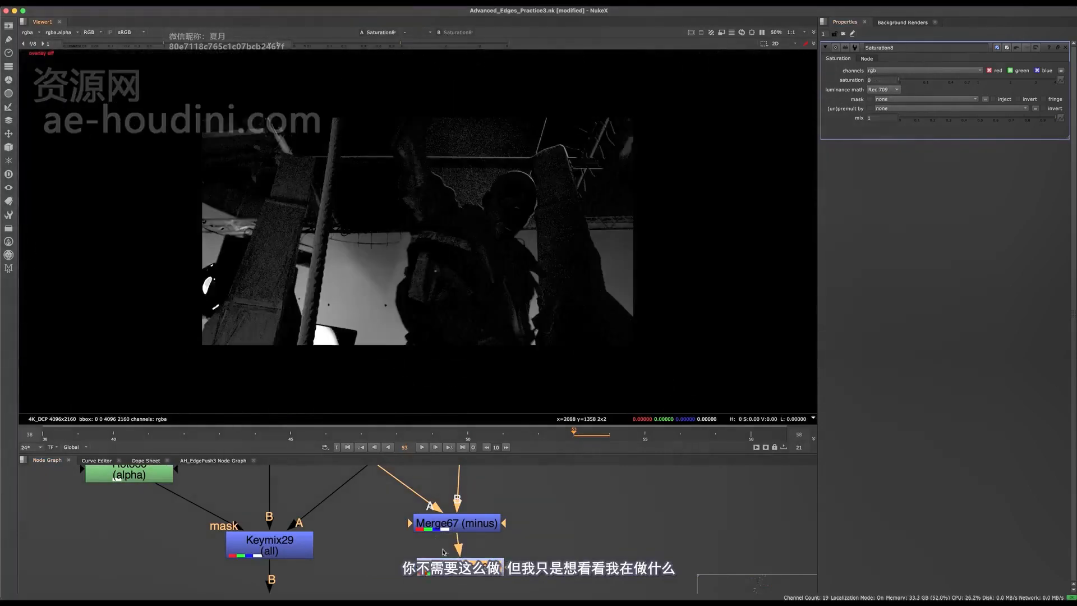
{"action": "middle_click_drag", "start_coordinate": [443, 552], "coordinate": [456, 520]}
- Add Expression5 below Saturation8 and a Shuffle1 branched from Saturation8
{"action": "key", "text": "Tab"}
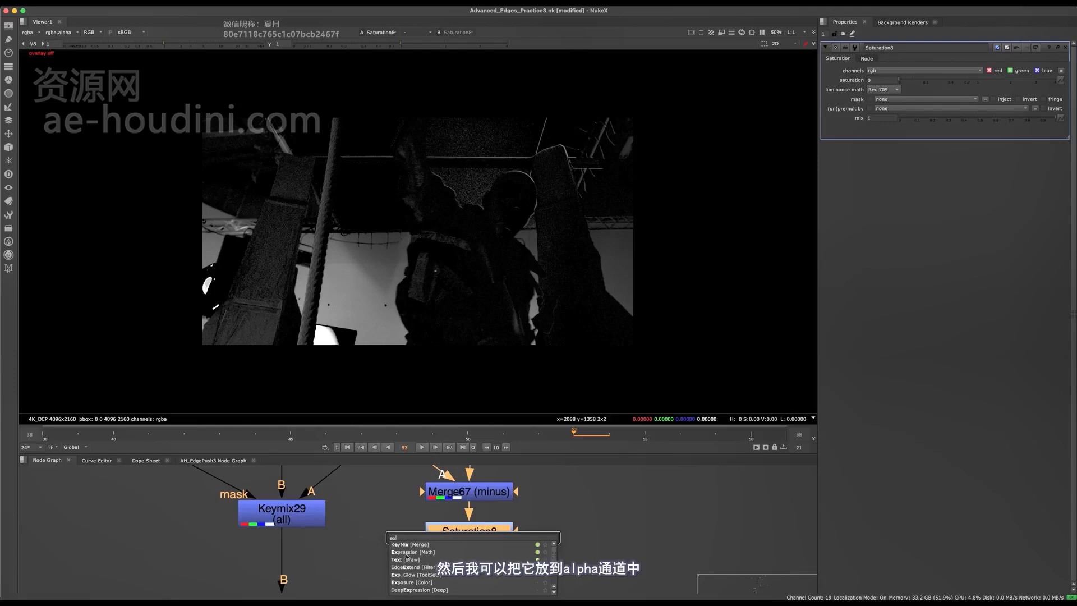
{"action": "left_click", "coordinate": [408, 553]}
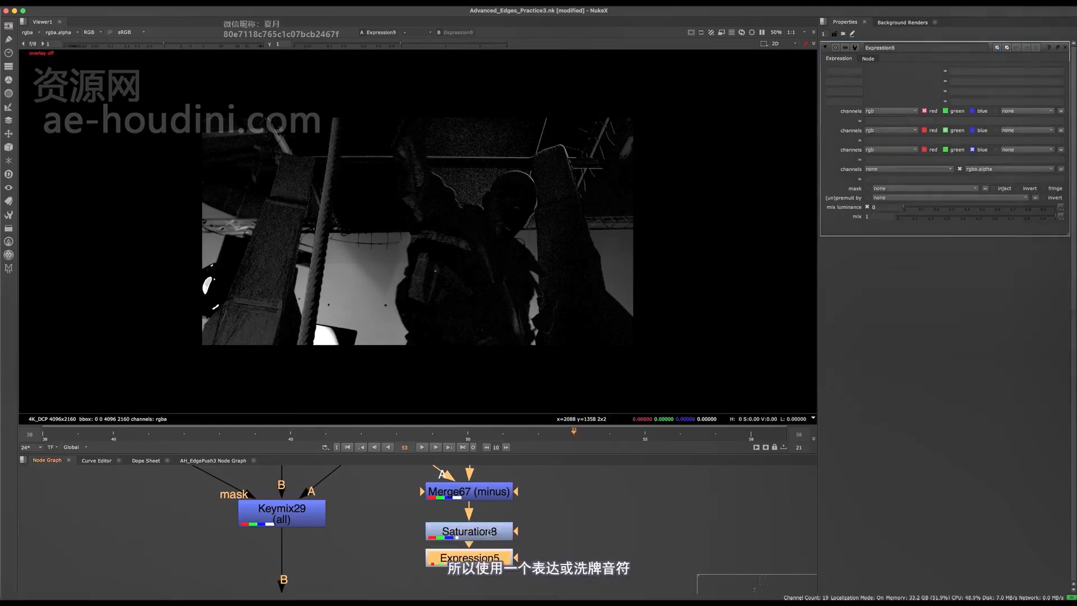
{"action": "middle_click_drag", "start_coordinate": [490, 531], "coordinate": [475, 525]}
{"action": "key", "text": "Tab"}
{"action": "type", "text": "sh"}
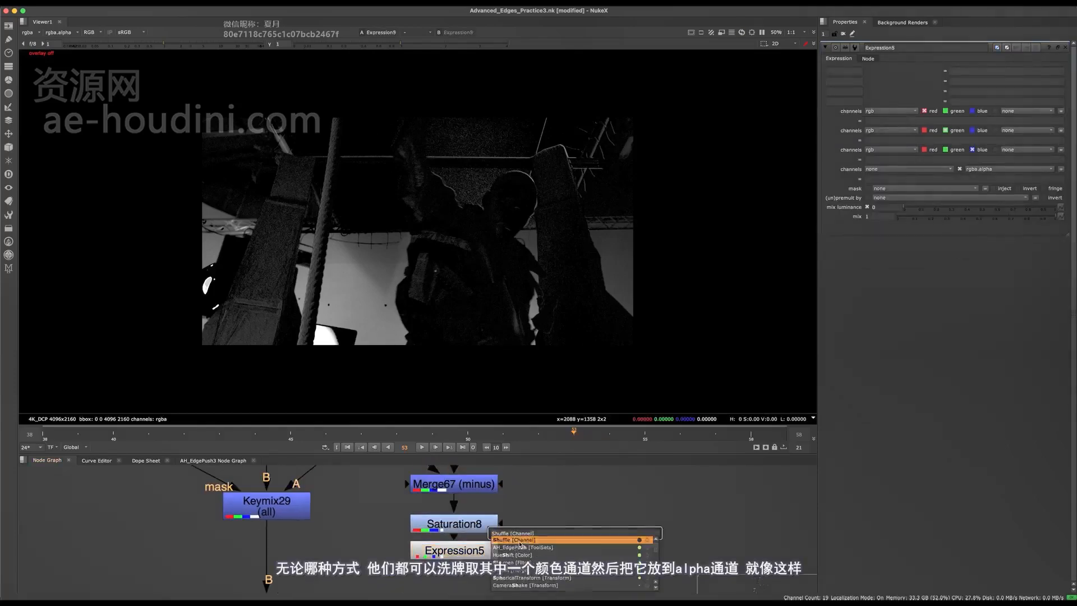
{"action": "left_click", "coordinate": [519, 540]}
{"action": "left_click_drag", "start_coordinate": [491, 522], "coordinate": [489, 523]}
{"action": "left_click_drag", "start_coordinate": [542, 516], "coordinate": [559, 539]}
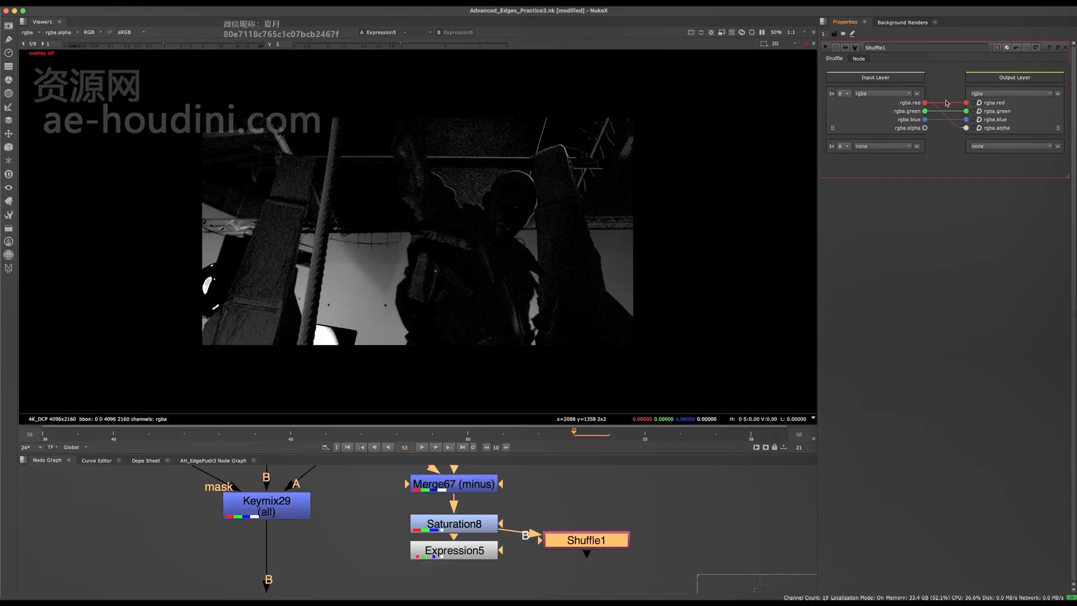
- View Shuffle1's alpha channel in the Viewer
{"action": "key", "text": "a"}
{"action": "key", "text": "1"}
{"action": "left_click", "coordinate": [581, 491]}
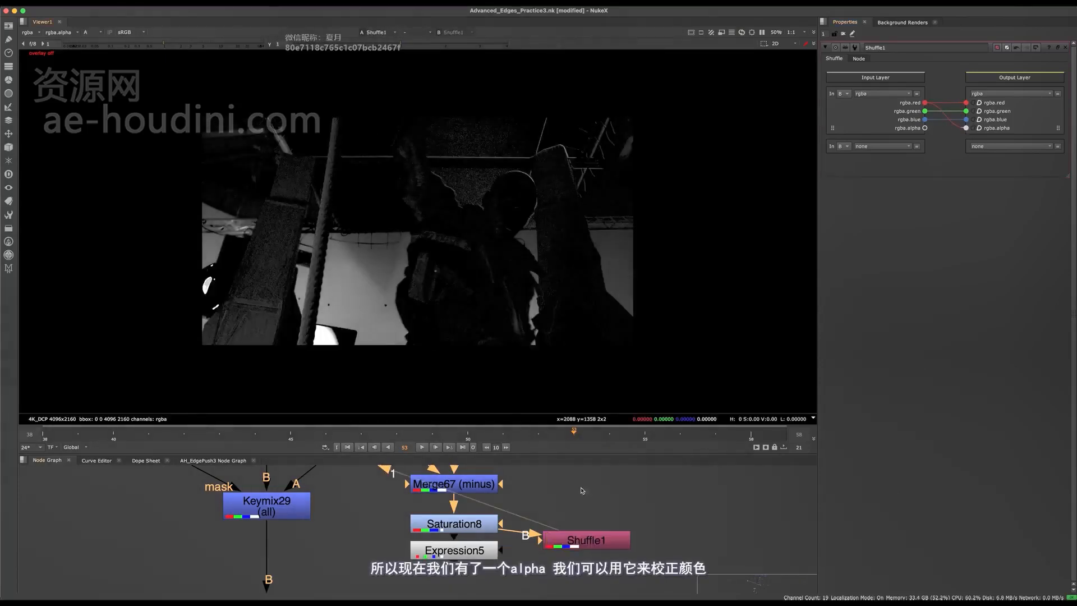
{"action": "key", "text": "a"}
{"action": "middle_click_drag", "start_coordinate": [331, 588], "coordinate": [360, 543]}
{"action": "left_click", "coordinate": [299, 559]}
- Insert Grade32 into the main pipe with its mask from Shuffle1, keeping gain at 1
{"action": "key", "text": "g"}
{"action": "left_click_drag", "start_coordinate": [300, 560], "coordinate": [622, 505]}
{"action": "left_click_drag", "start_coordinate": [300, 581], "coordinate": [316, 583]}
{"action": "key", "text": "1"}
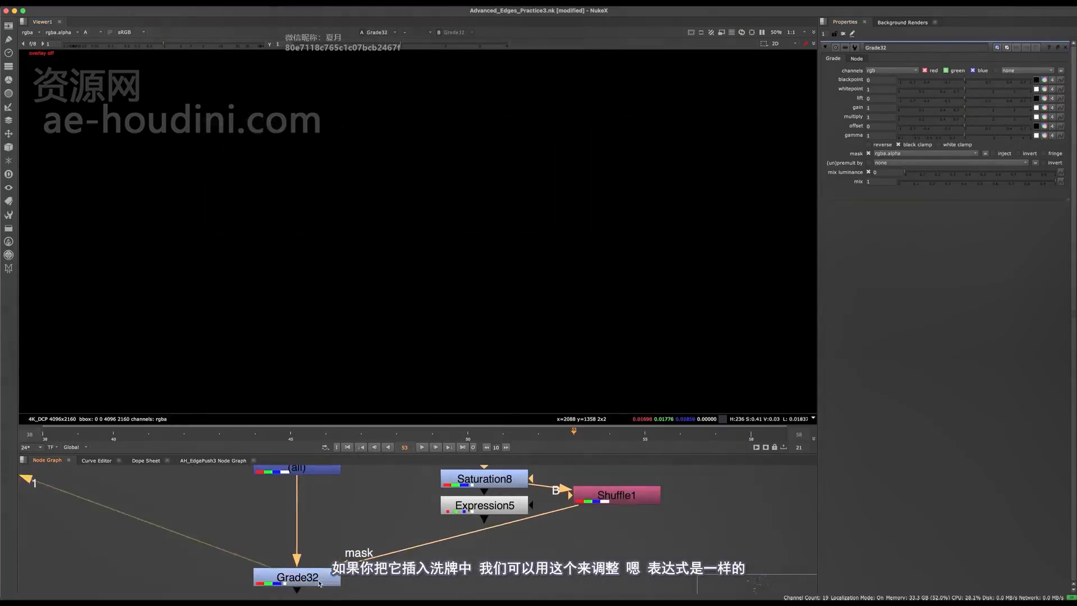
{"action": "key", "text": "a"}
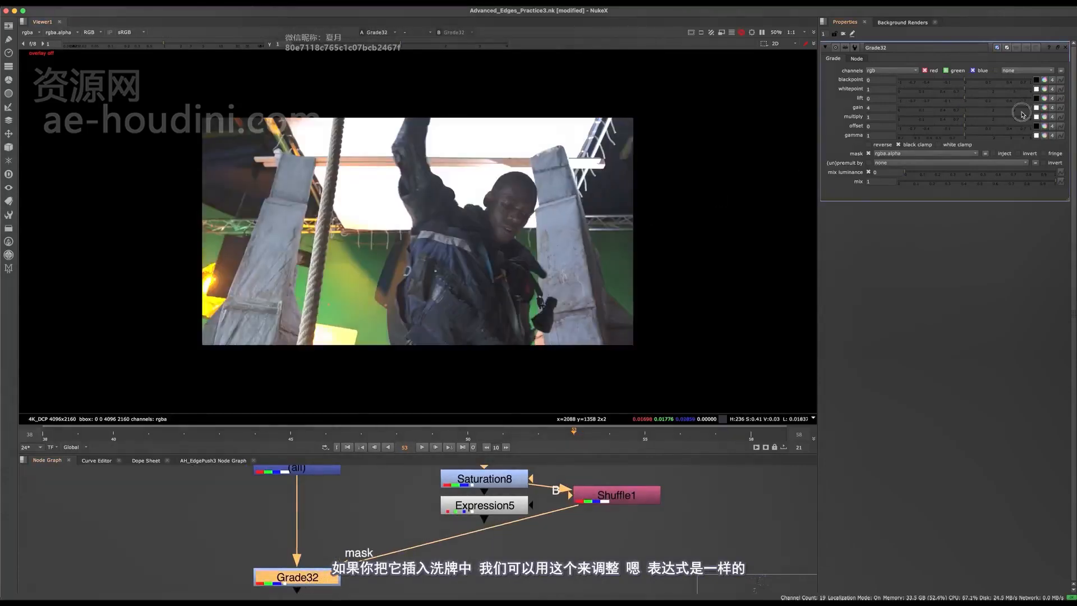
{"action": "key", "text": "super+z"}
{"action": "scroll", "coordinate": [399, 328], "scroll_direction": "up", "scroll_amount": 5}
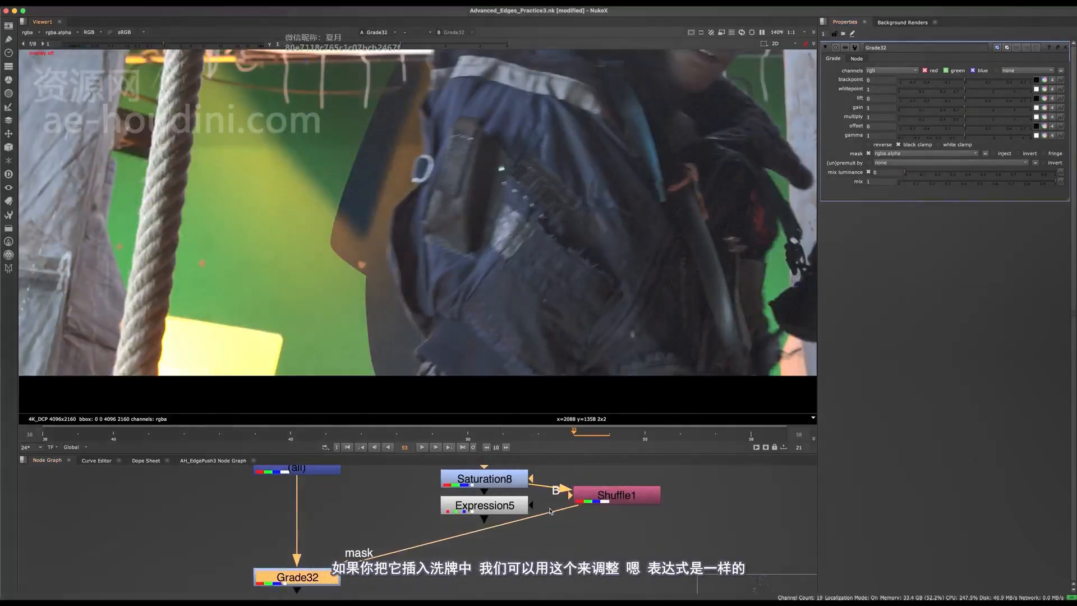
- Rewire Grade32's mask to Expression5 and view Expression5's alpha
{"action": "left_click_drag", "start_coordinate": [550, 512], "coordinate": [501, 508]}
{"action": "double_click", "coordinate": [494, 509]}
{"action": "key", "text": "a"}
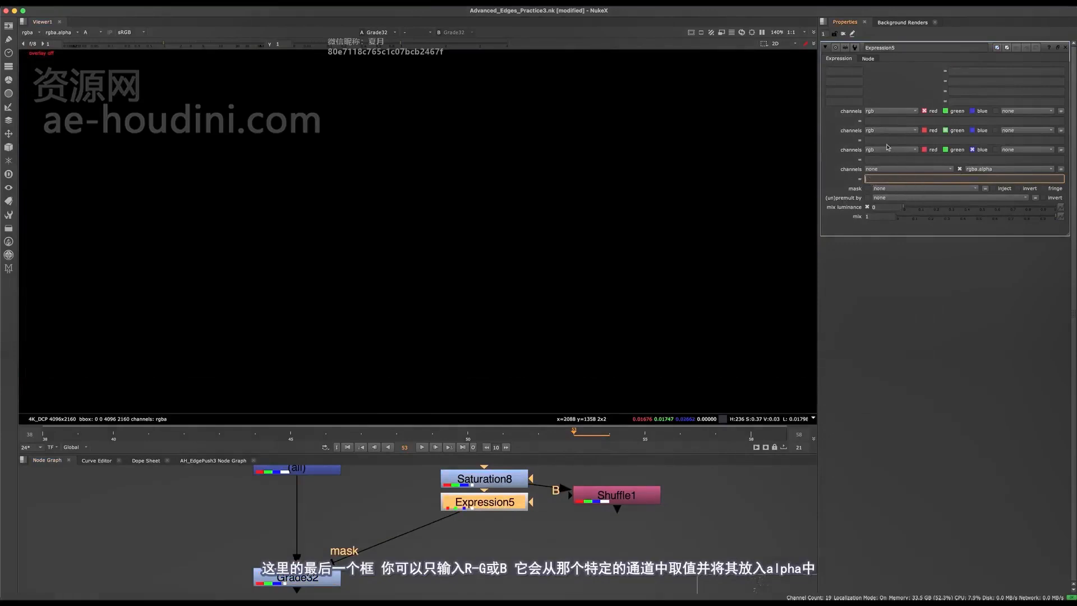
- Set Expression5's alpha expression to r, tidying node positions, and view its output
{"action": "left_click", "coordinate": [887, 113]}
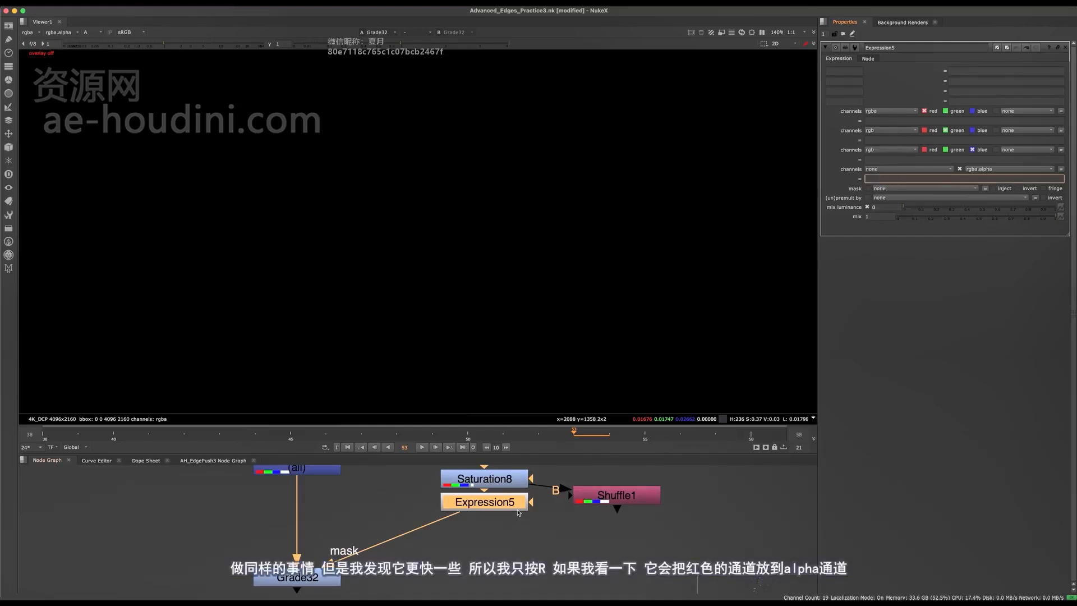
{"action": "left_click_drag", "start_coordinate": [506, 504], "coordinate": [506, 513]}
{"action": "left_click_drag", "start_coordinate": [618, 490], "coordinate": [628, 487]}
{"action": "left_click_drag", "start_coordinate": [506, 518], "coordinate": [507, 526]}
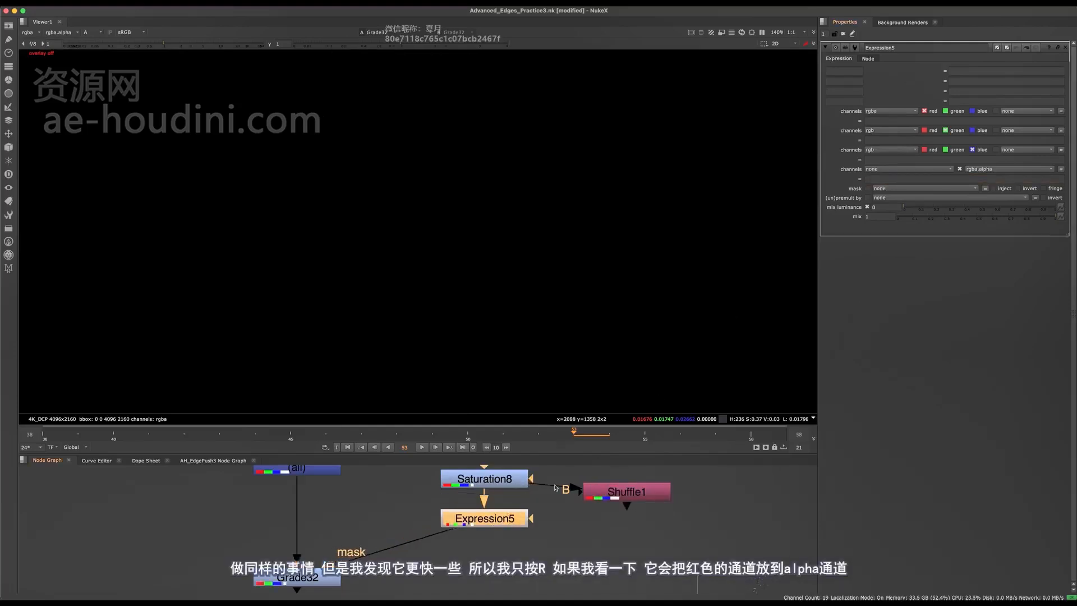
{"action": "type", "text": "r"}
{"action": "key", "text": "Return"}
{"action": "key", "text": "1"}
{"action": "scroll", "coordinate": [455, 203], "scroll_direction": "down", "scroll_amount": 3}
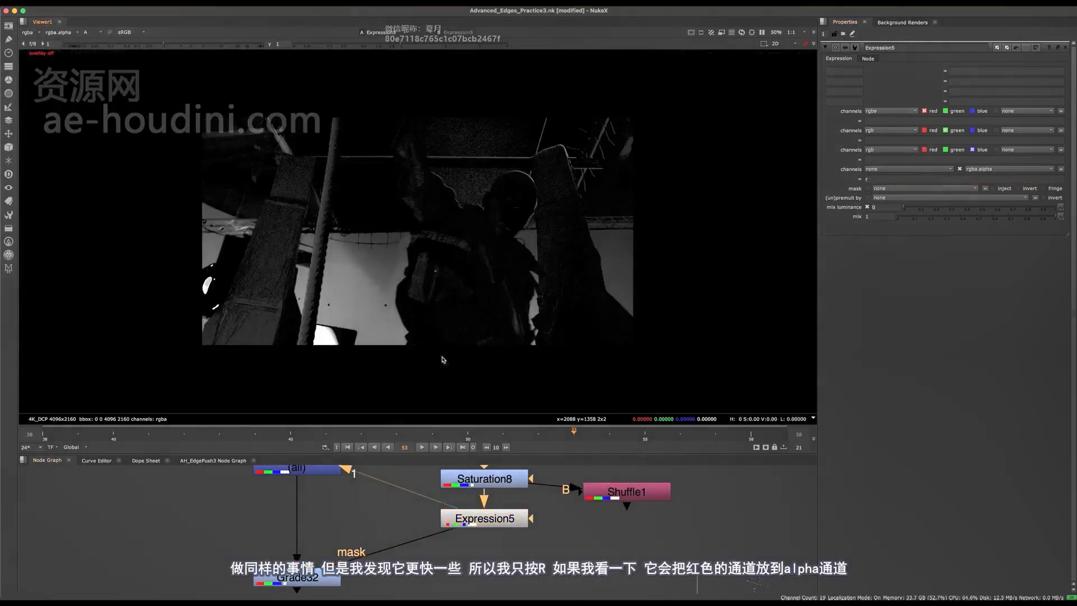
- View Grade32's output and open its properties
{"action": "left_click", "coordinate": [328, 584]}
{"action": "key", "text": "1"}
{"action": "double_click", "coordinate": [329, 585]}
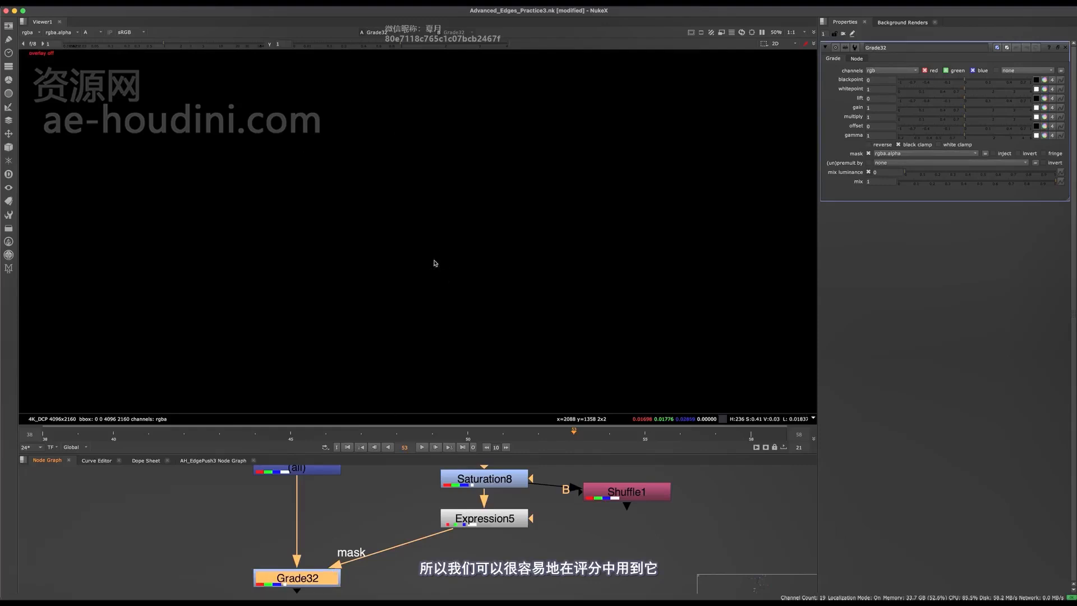
- Set Grade32's mask channel to rgba.alpha and frame the actor's jacket edge
{"action": "key", "text": "a"}
{"action": "scroll", "coordinate": [319, 559], "scroll_direction": "up", "scroll_amount": 4}
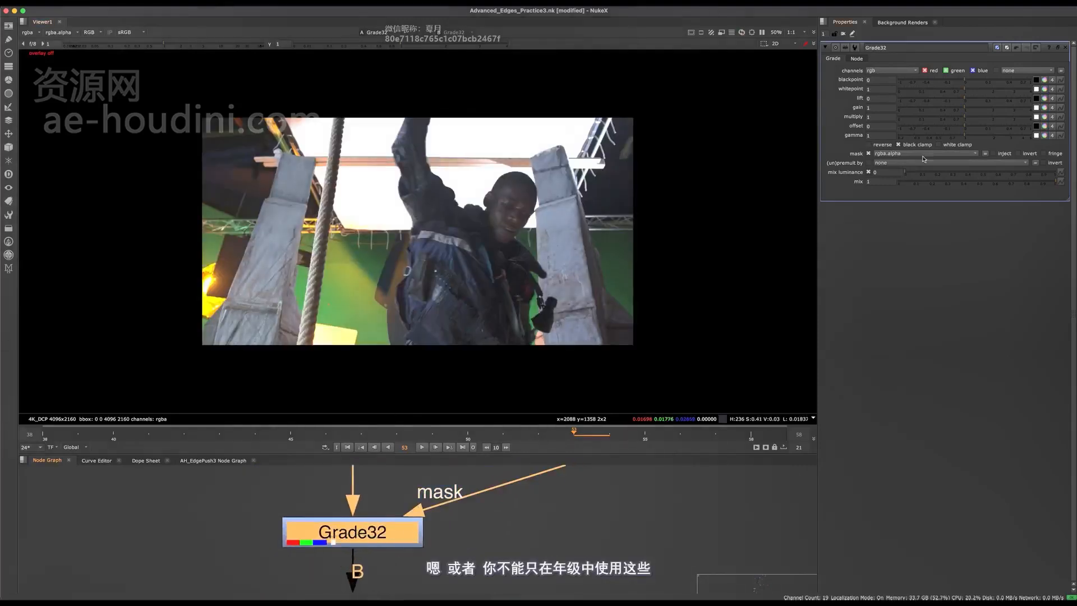
{"action": "left_click", "coordinate": [900, 154]}
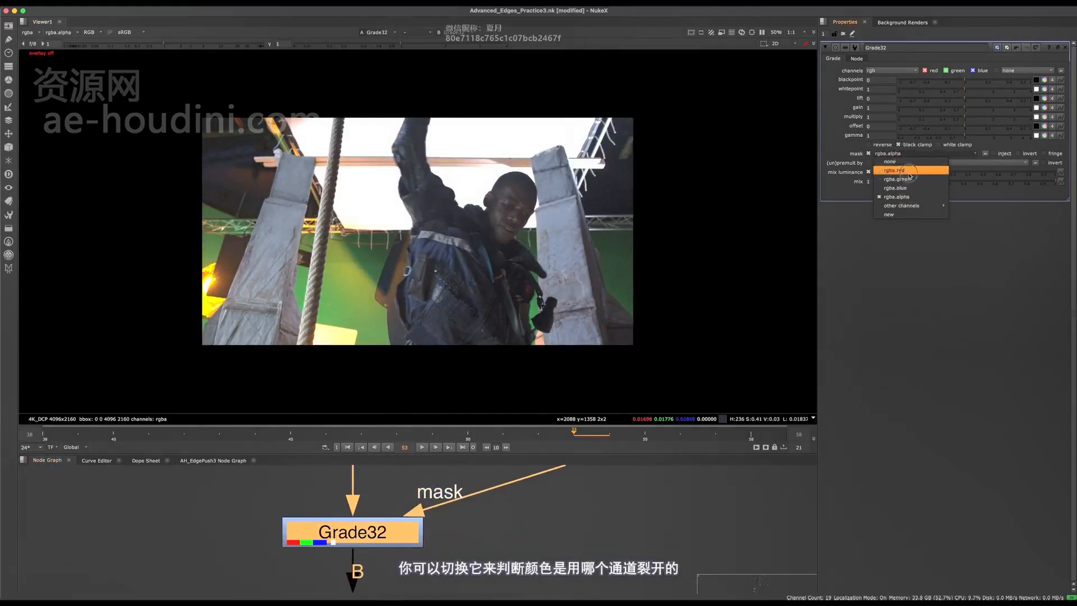
{"action": "left_click", "coordinate": [906, 201]}
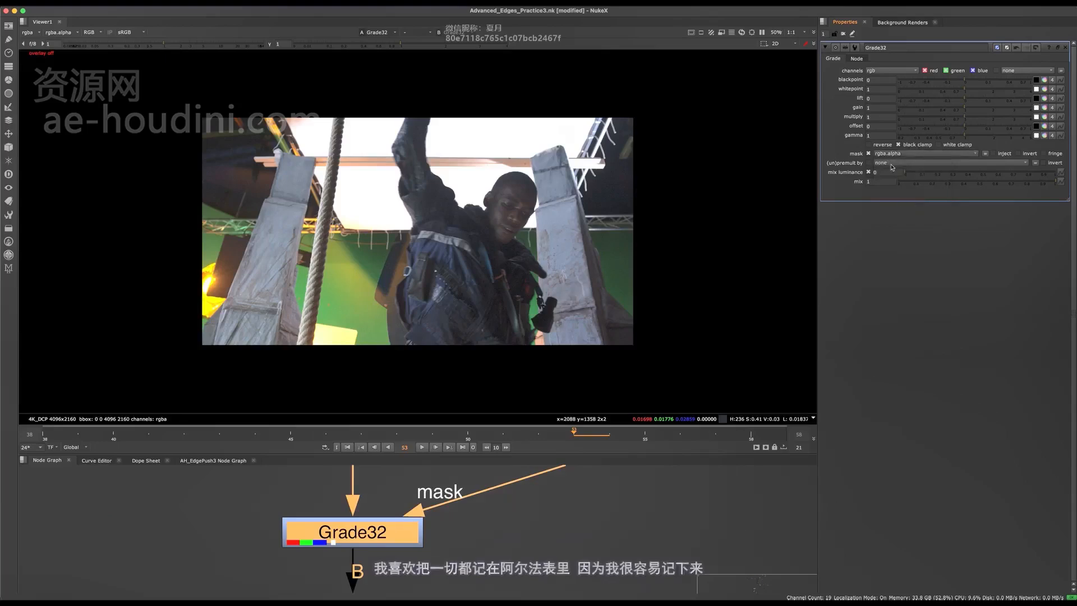
{"action": "middle_click_drag", "start_coordinate": [554, 493], "coordinate": [518, 570]}
{"action": "scroll", "coordinate": [410, 326], "scroll_direction": "up", "scroll_amount": 4}
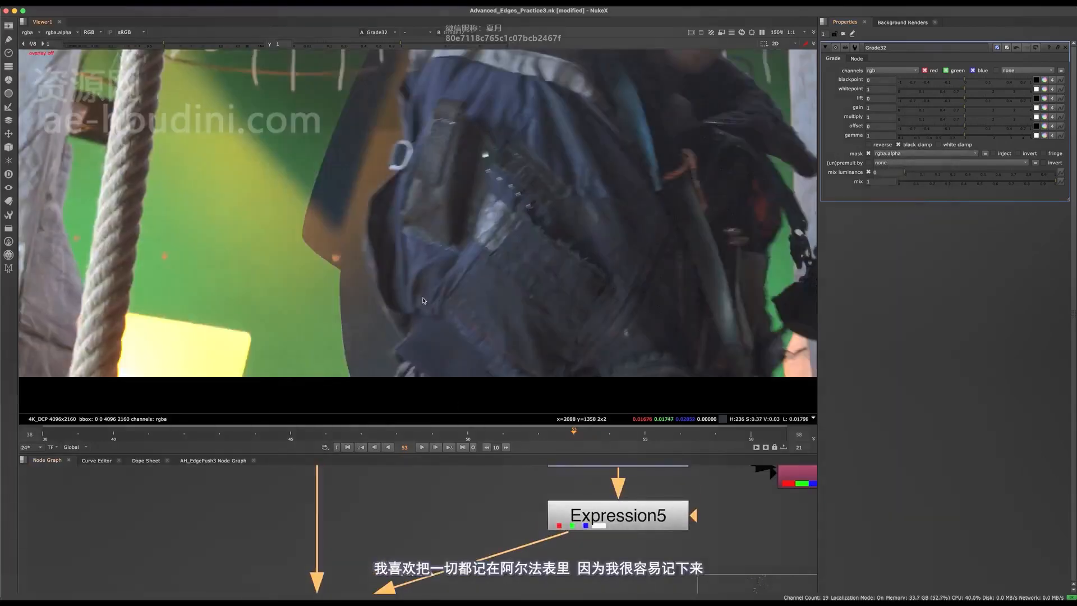
{"action": "middle_click_drag", "start_coordinate": [475, 299], "coordinate": [542, 264]}
- Give Grade32 gain 3.28 and a blue-shifted multiply of about 0.62, 1.15, 2.22, then compare
{"action": "left_click_drag", "start_coordinate": [968, 111], "coordinate": [998, 117]}
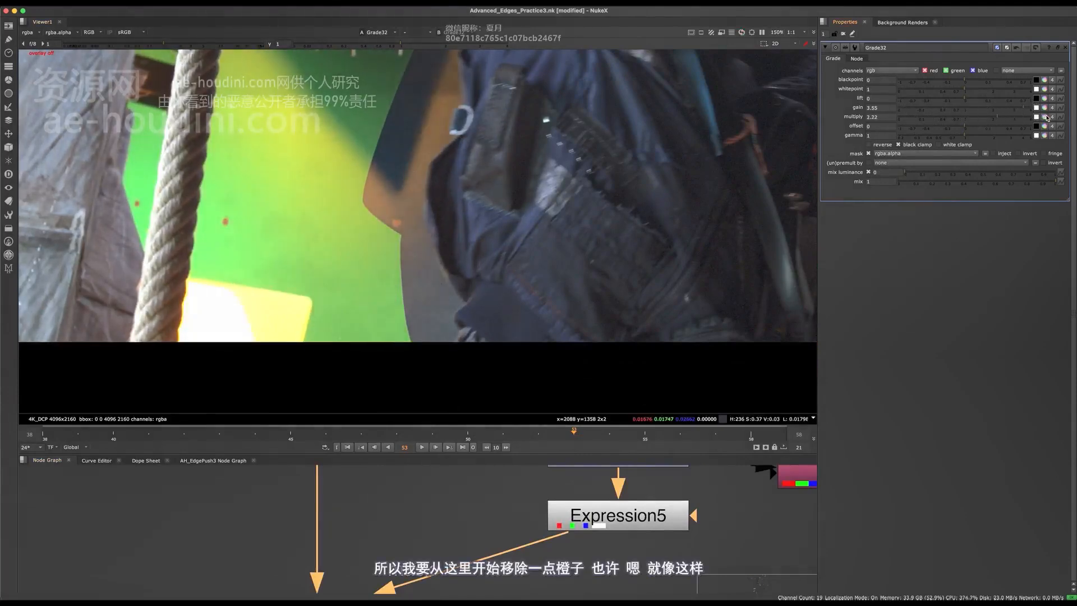
{"action": "left_click", "coordinate": [1052, 118]}
{"action": "mouse_move", "coordinate": [837, 147]}
{"action": "left_mouse_down"}
{"action": "mouse_move", "coordinate": [752, 204]}
{"action": "mouse_move", "coordinate": [762, 212]}
{"action": "left_mouse_up"}
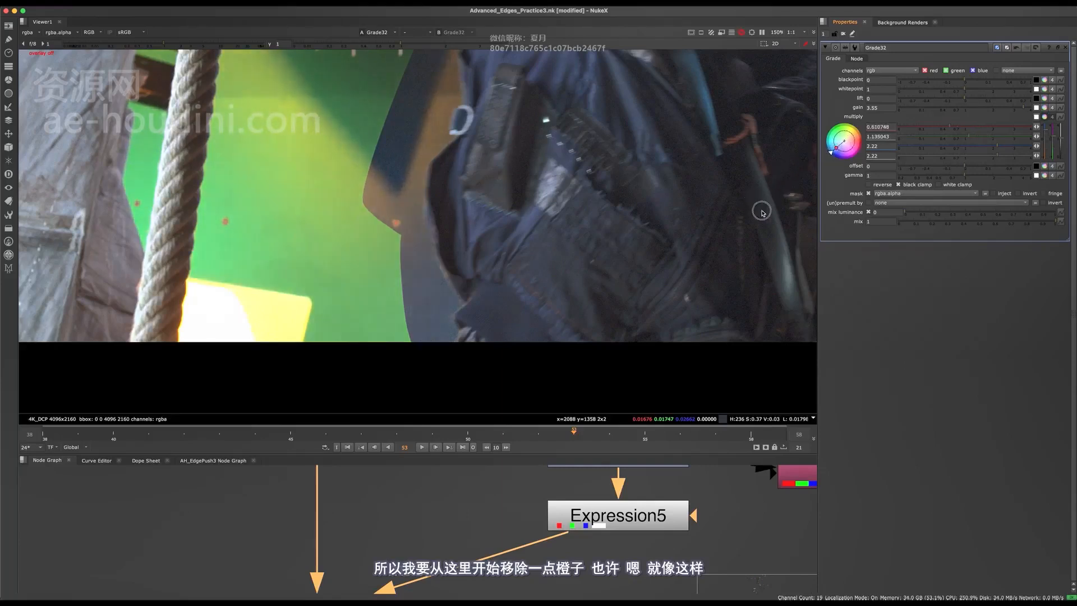
{"action": "left_click", "coordinate": [994, 110]}
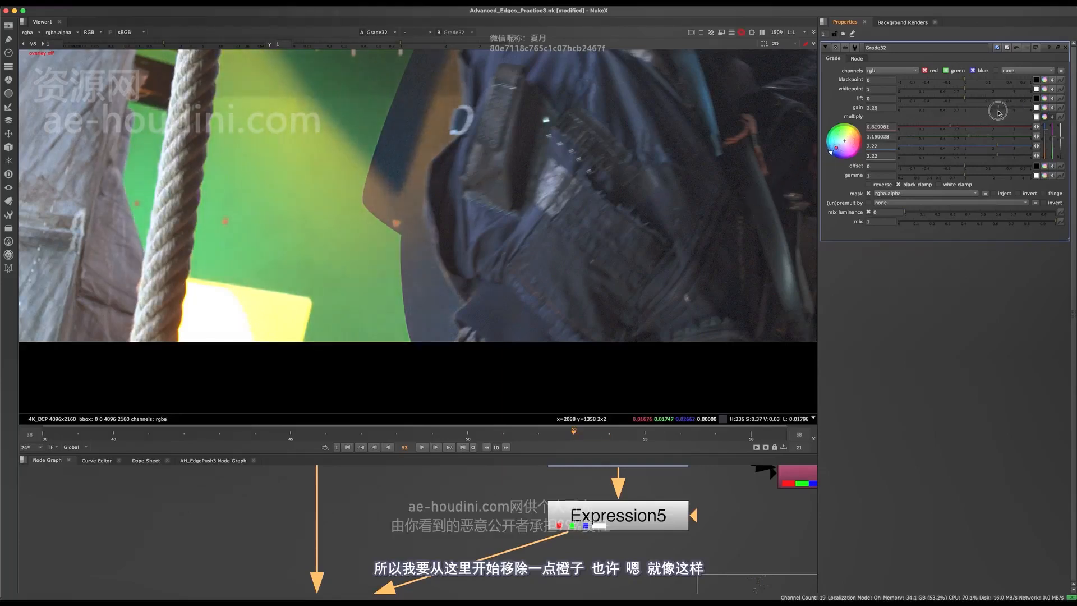
{"action": "key", "text": "d"}
{"action": "key", "text": "d"}
{"action": "middle_click_drag", "start_coordinate": [497, 588], "coordinate": [482, 536]}
- Toggle Grade32 and survey the wider node tree around the Dynamic Despill area
{"action": "key", "text": "d"}
{"action": "key", "text": "d"}
{"action": "key", "text": "d"}
{"action": "key", "text": "d"}
{"action": "key", "text": "space"}
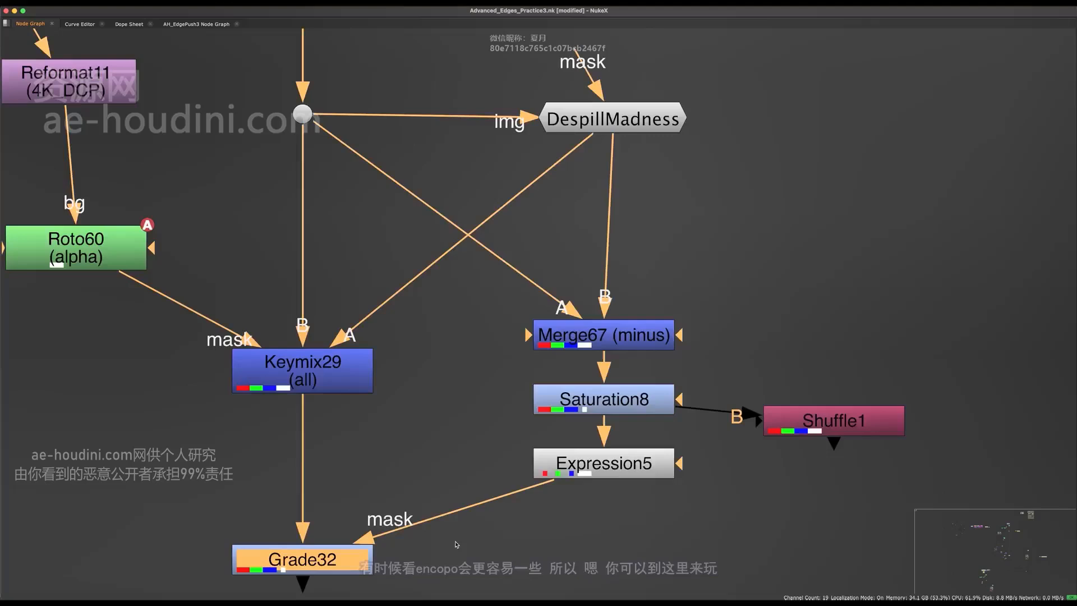
{"action": "scroll", "coordinate": [456, 545], "scroll_direction": "down", "scroll_amount": 15}
{"action": "middle_click_drag", "start_coordinate": [505, 488], "coordinate": [396, 185]}
{"action": "middle_click_drag", "start_coordinate": [712, 449], "coordinate": [516, 426]}
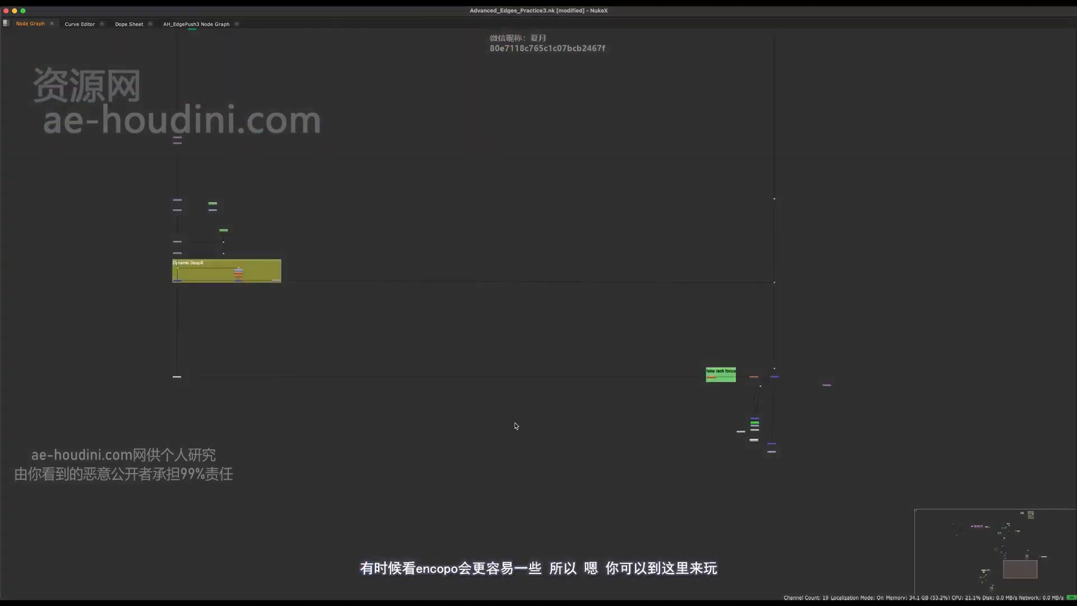
{"action": "key", "text": "space"}
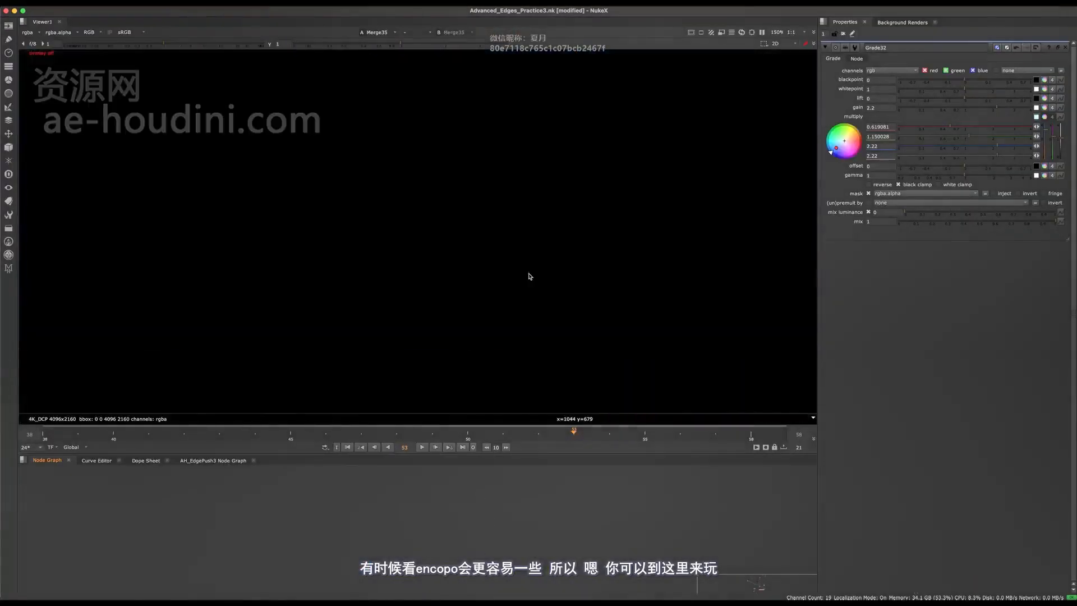
{"action": "key", "text": "space"}
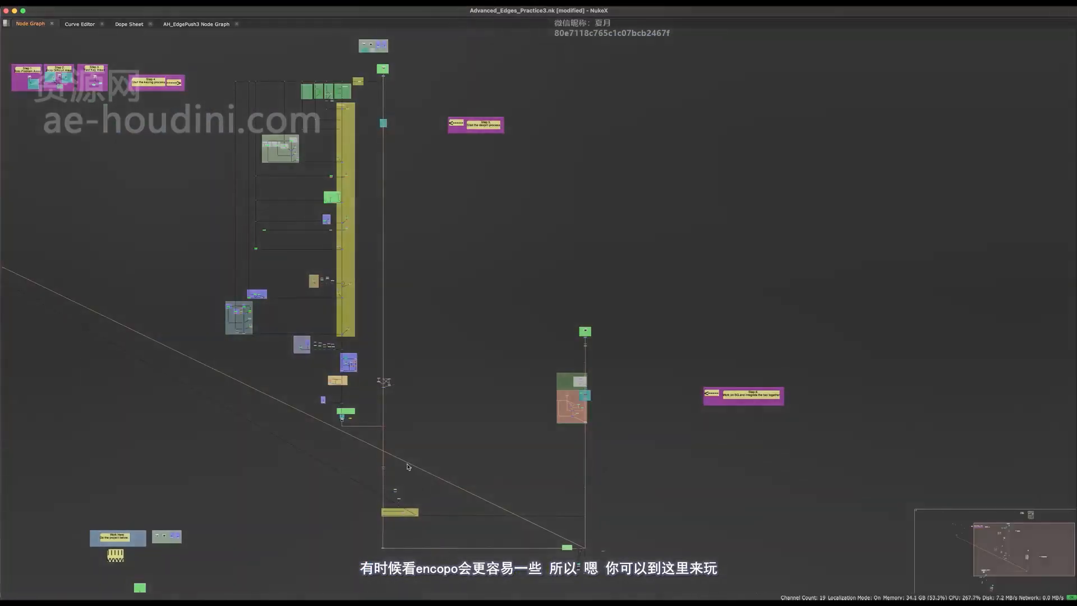
{"action": "scroll", "coordinate": [408, 467], "scroll_direction": "up", "scroll_amount": 10}
{"action": "key", "text": "space"}
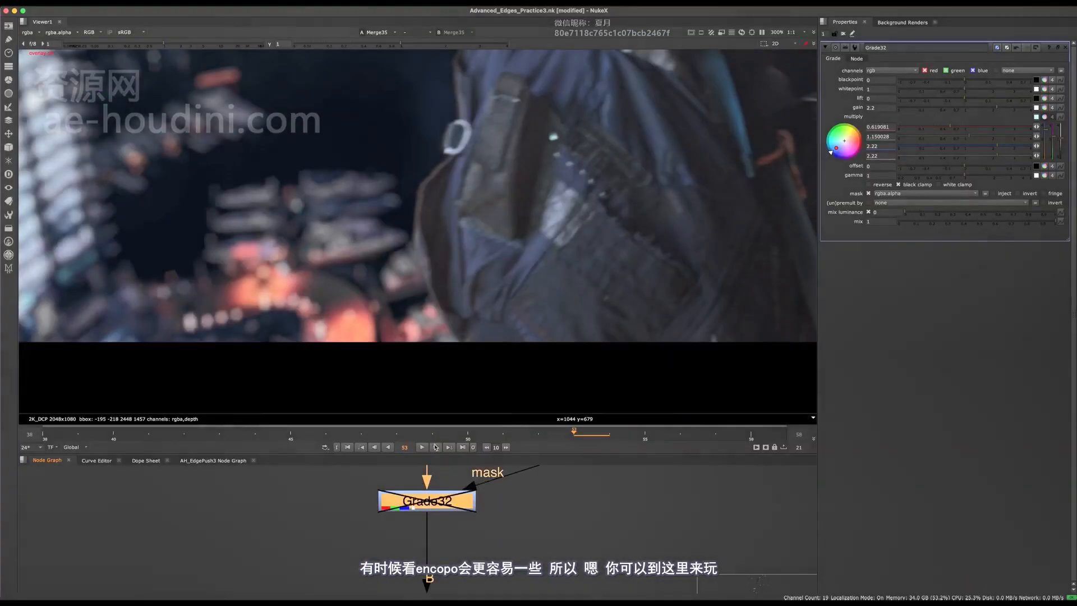
- Toggle Grade32 off and on to compare the orange edge in the viewer
{"action": "key", "text": "d"}
{"action": "scroll", "coordinate": [449, 310], "scroll_direction": "up", "scroll_amount": 8}
{"action": "key", "text": "d"}
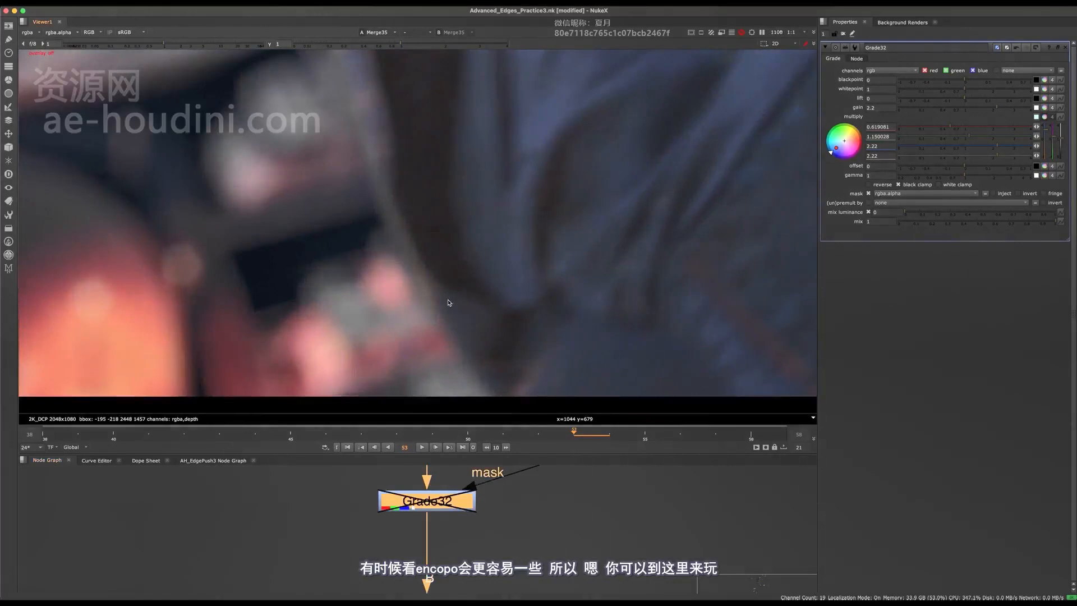
{"action": "key", "text": "d"}
{"action": "middle_click_drag", "start_coordinate": [449, 303], "coordinate": [454, 571]}
{"action": "scroll", "coordinate": [455, 315], "scroll_direction": "down", "scroll_amount": 5}
- Disconnect Grade32's mask input from Expression5, checking Keymix29 and Grade32 outputs
{"action": "left_click", "coordinate": [435, 501]}
{"action": "key", "text": "1"}
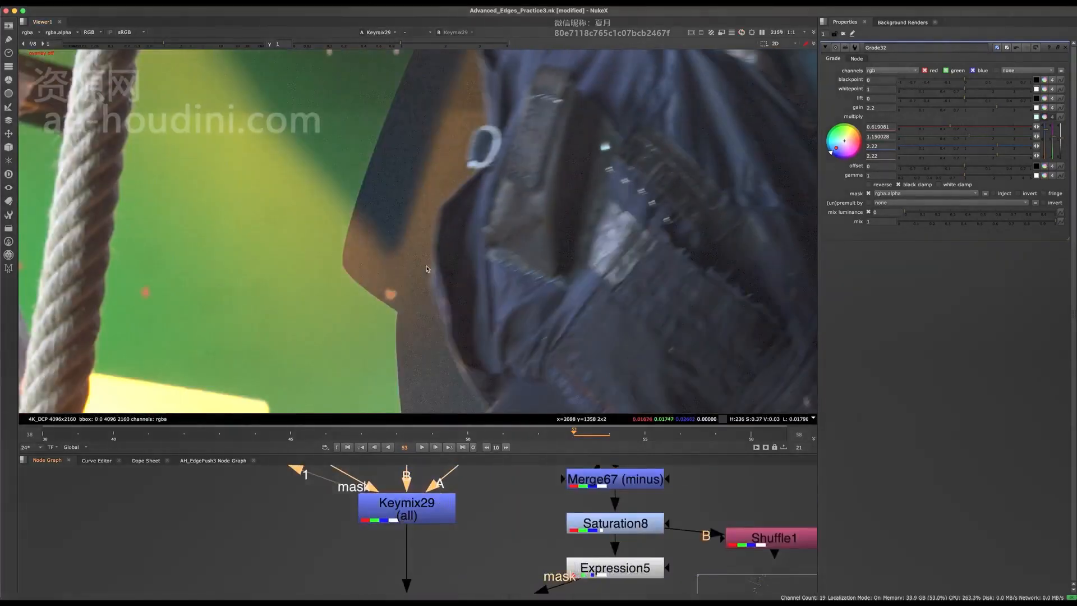
{"action": "middle_click_drag", "start_coordinate": [425, 487], "coordinate": [438, 408]}
{"action": "left_click_drag", "start_coordinate": [475, 529], "coordinate": [349, 581]}
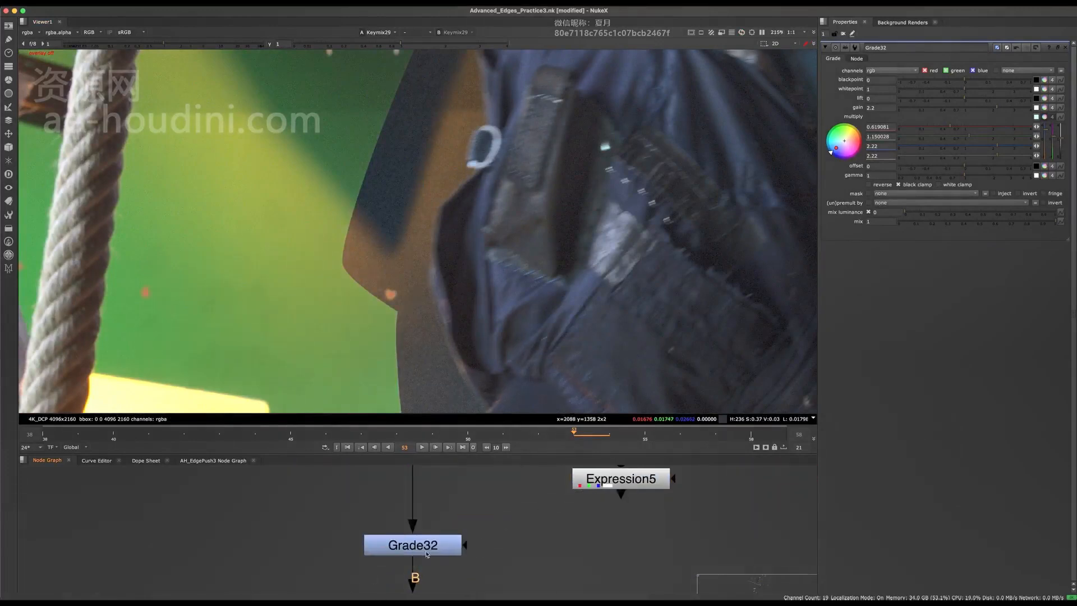
{"action": "left_click", "coordinate": [435, 543]}
{"action": "key", "text": "1"}
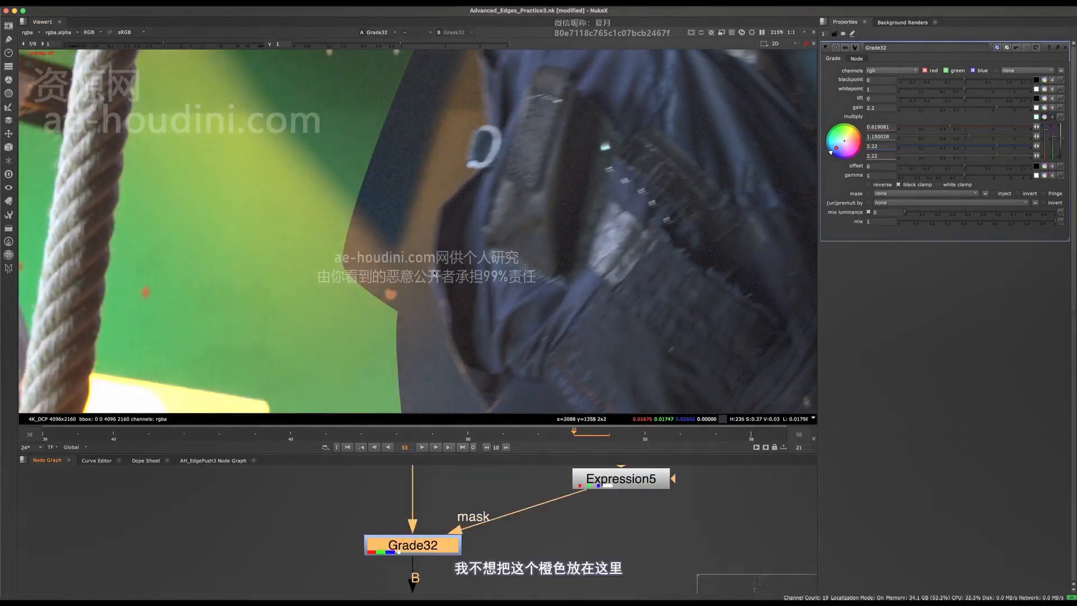
- View the original plate at the dot near Roto60 and DespillMadness
{"action": "scroll", "coordinate": [450, 166], "scroll_direction": "up", "scroll_amount": 4}
{"action": "scroll", "coordinate": [449, 166], "scroll_direction": "down", "scroll_amount": 5}
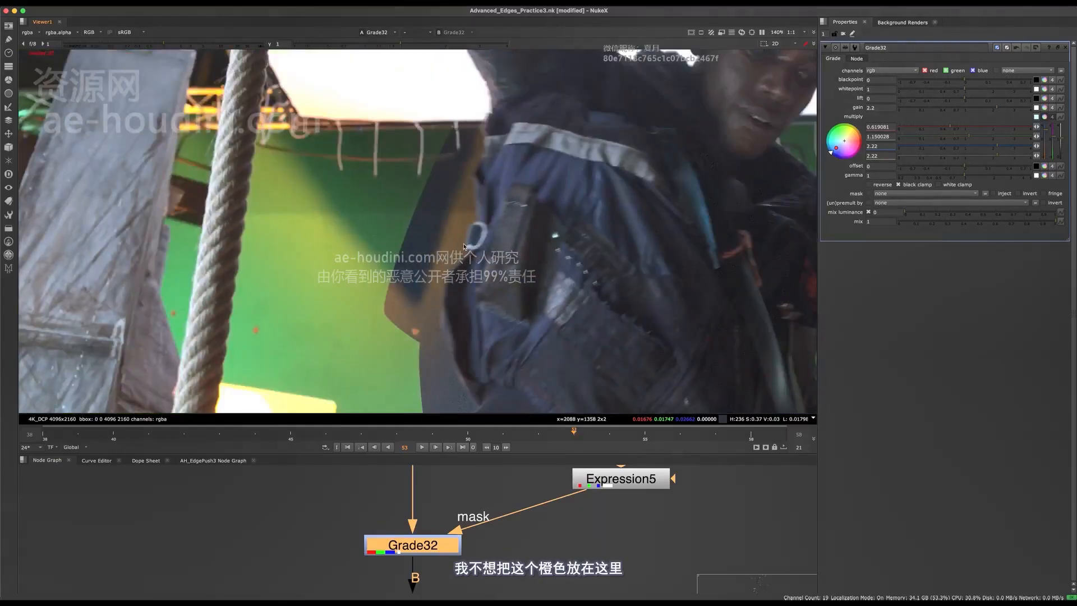
{"action": "middle_click_drag", "start_coordinate": [422, 480], "coordinate": [402, 586]}
{"action": "left_click_drag", "start_coordinate": [464, 505], "coordinate": [396, 571]}
{"action": "scroll", "coordinate": [415, 484], "scroll_direction": "down", "scroll_amount": 2}
{"action": "middle_click_drag", "start_coordinate": [415, 484], "coordinate": [428, 576]}
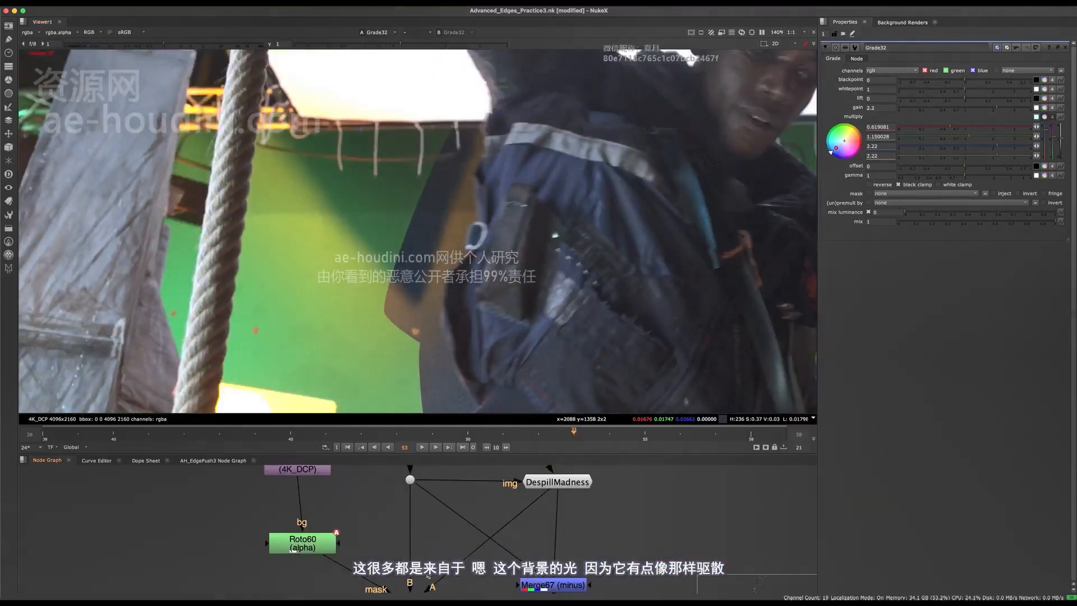
{"action": "left_click", "coordinate": [410, 479]}
{"action": "key", "text": "1"}
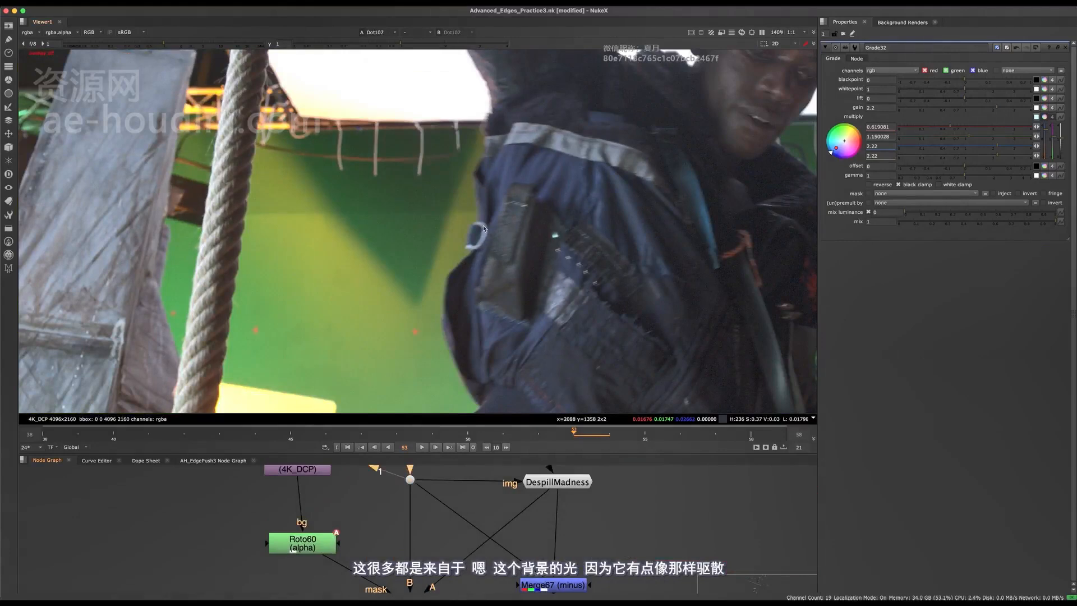
- View DespillMadness's despilled output, open its settings, and toggle it to compare
{"action": "left_click", "coordinate": [574, 481]}
{"action": "key", "text": "1"}
{"action": "double_click", "coordinate": [566, 484]}
{"action": "middle_click_drag", "start_coordinate": [566, 484], "coordinate": [537, 519]}
{"action": "key", "text": "d"}
{"action": "key", "text": "d"}
{"action": "key", "text": "d"}
{"action": "key", "text": "d"}
{"action": "scroll", "coordinate": [538, 519], "scroll_direction": "down", "scroll_amount": 3}
{"action": "scroll", "coordinate": [459, 327], "scroll_direction": "down", "scroll_amount": 3}
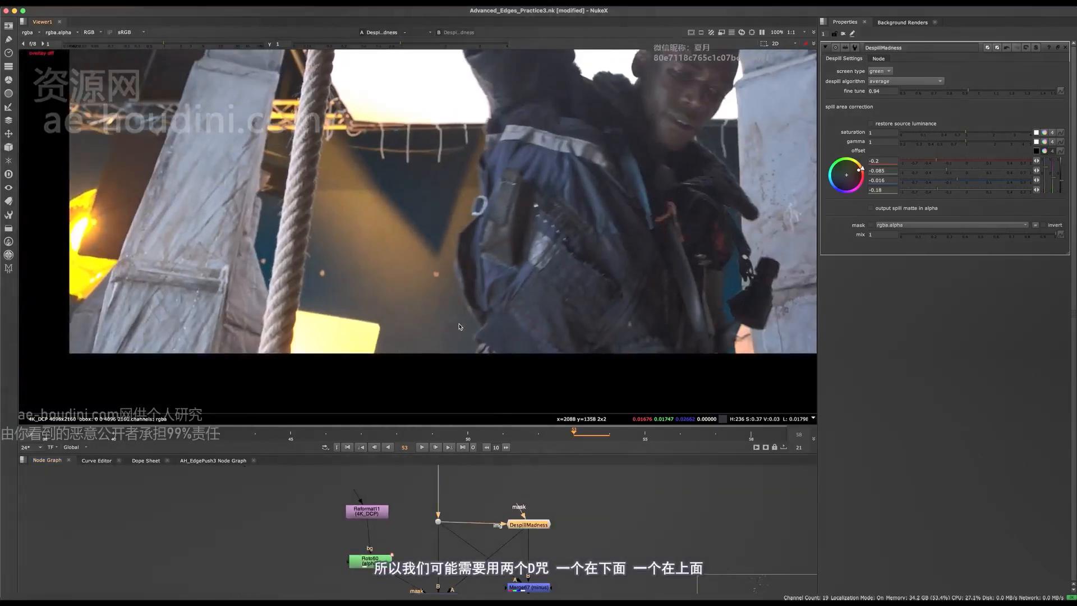
- Duplicate DespillMadness as DespillMadness1 and place it down to the right
{"action": "middle_click_drag", "start_coordinate": [538, 522], "coordinate": [538, 468]}
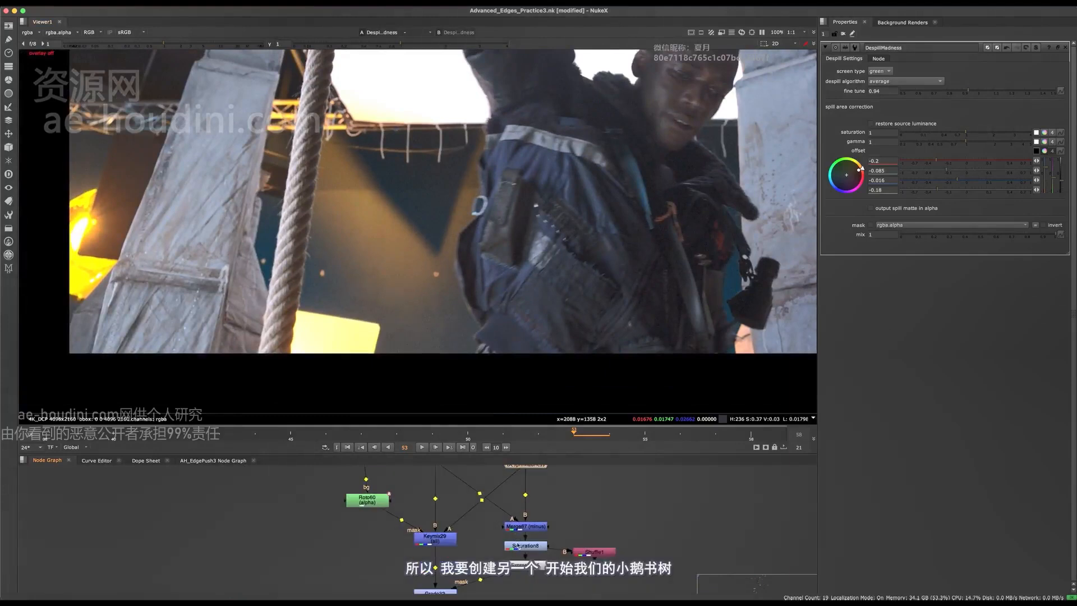
{"action": "key", "text": "space"}
{"action": "scroll", "coordinate": [553, 407], "scroll_direction": "up", "scroll_amount": 4}
{"action": "key", "text": "ctrl+c"}
{"action": "key", "text": "ctrl+v"}
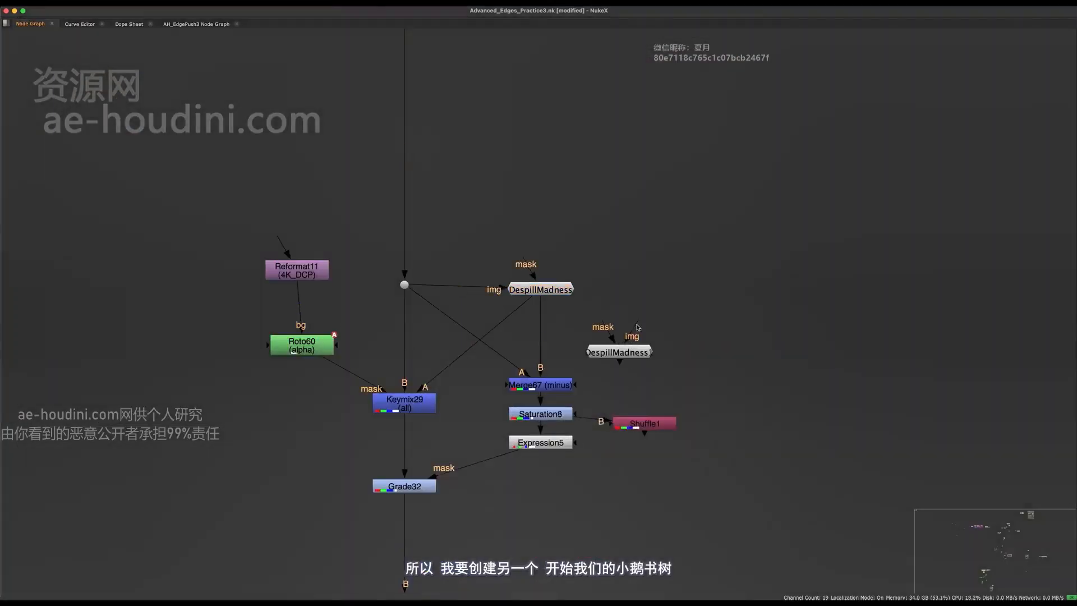
{"action": "middle_click_drag", "start_coordinate": [637, 327], "coordinate": [686, 303]}
{"action": "left_click_drag", "start_coordinate": [671, 332], "coordinate": [671, 375]}
- Delete Shuffle1 and route DespillMadness1's img input through dots to the upstream plate pipe
{"action": "left_click", "coordinate": [455, 143], "text": "super"}
{"action": "key", "text": "Delete"}
{"action": "left_click_drag", "start_coordinate": [771, 435], "coordinate": [457, 144]}
{"action": "left_click_drag", "start_coordinate": [609, 304], "coordinate": [758, 146], "text": "super"}
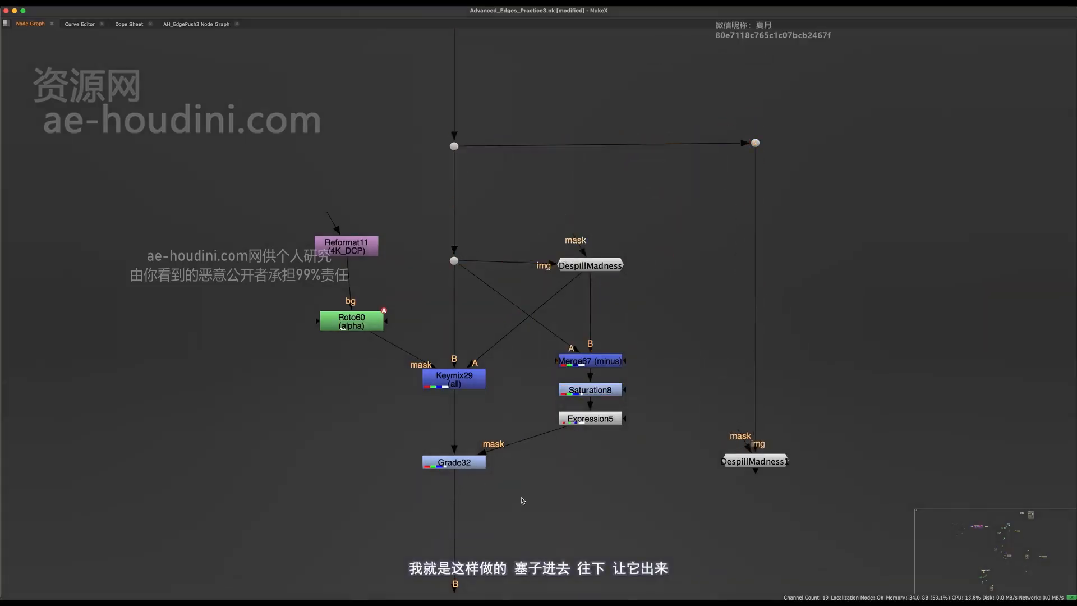
{"action": "middle_click_drag", "start_coordinate": [523, 500], "coordinate": [493, 470]}
{"action": "left_click_drag", "start_coordinate": [813, 64], "coordinate": [412, 178]}
{"action": "left_click_drag", "start_coordinate": [918, 291], "coordinate": [663, 525], "text": "shift"}
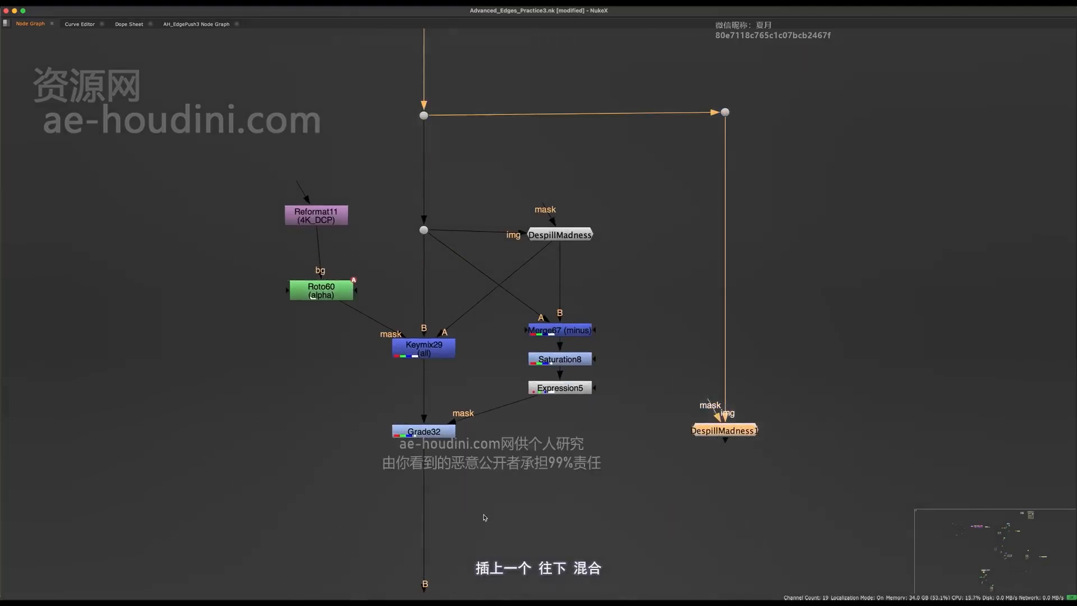
{"action": "middle_click_drag", "start_coordinate": [695, 477], "coordinate": [654, 297]}
- View DespillMadness1 and lower its fine tune to 0.515
{"action": "key", "text": "1"}
{"action": "key", "text": "space"}
{"action": "middle_click_drag", "start_coordinate": [577, 486], "coordinate": [555, 525]}
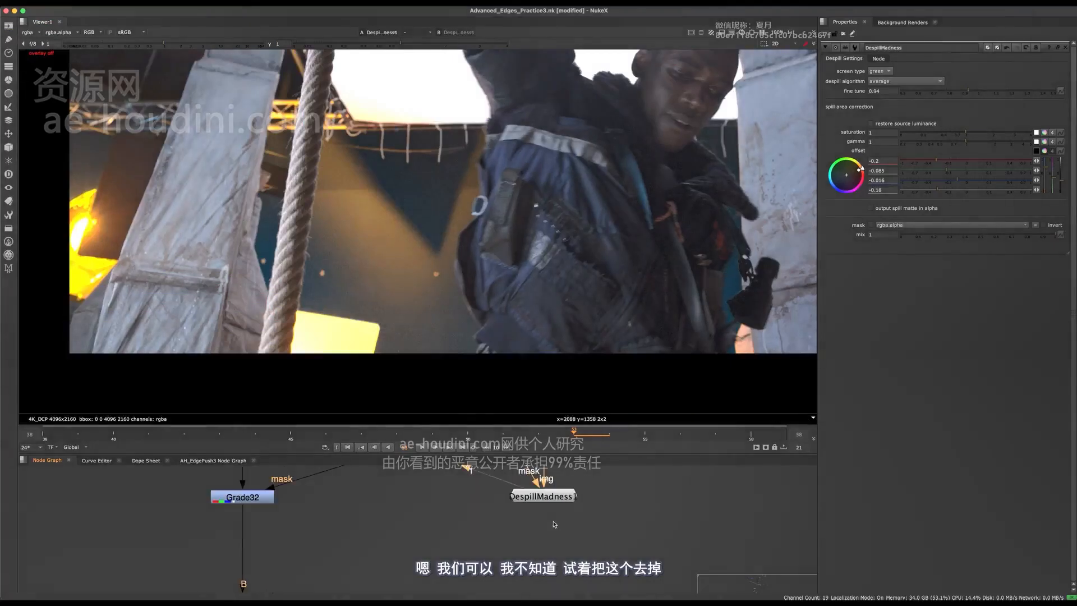
{"action": "left_click", "coordinate": [551, 499]}
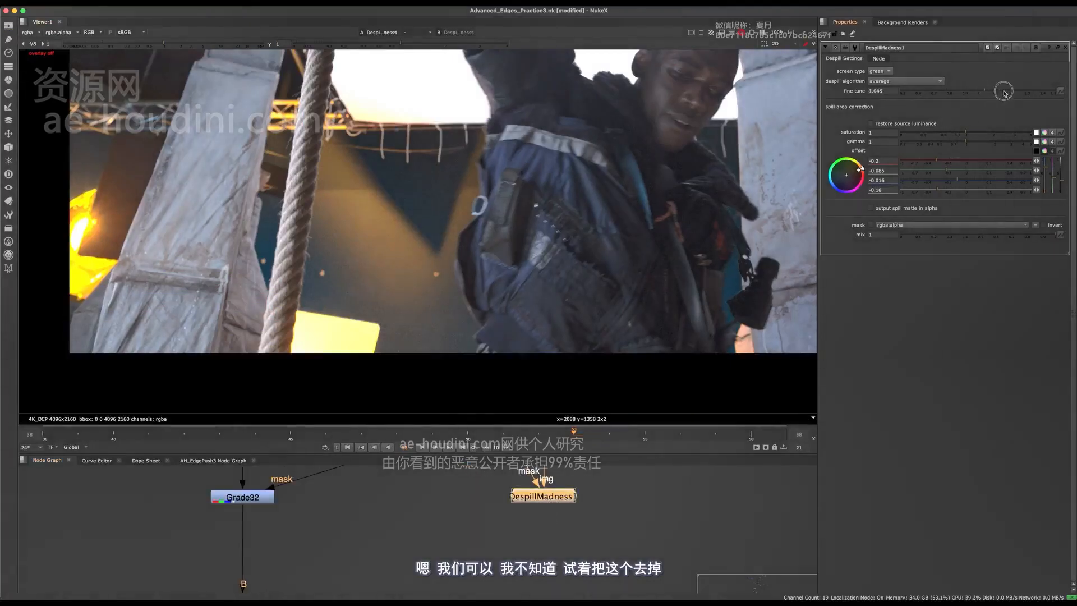
{"action": "left_click_drag", "start_coordinate": [1004, 93], "coordinate": [982, 92]}
- Add HueCorrect6 beneath DespillMadness1 and sample the spill hue beside the jacket ring
{"action": "middle_click_drag", "start_coordinate": [574, 532], "coordinate": [541, 576]}
{"action": "key", "text": "Tab"}
{"action": "type", "text": "huecorr"}
{"action": "key", "text": "Return"}
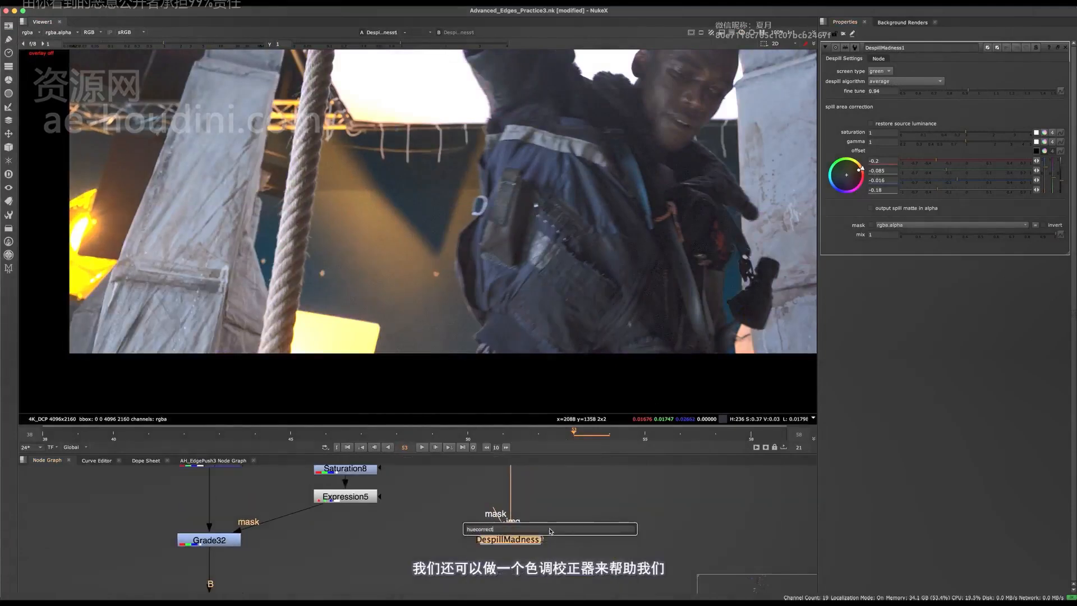
{"action": "left_click_drag", "start_coordinate": [456, 213], "coordinate": [462, 186], "text": "shift+super"}
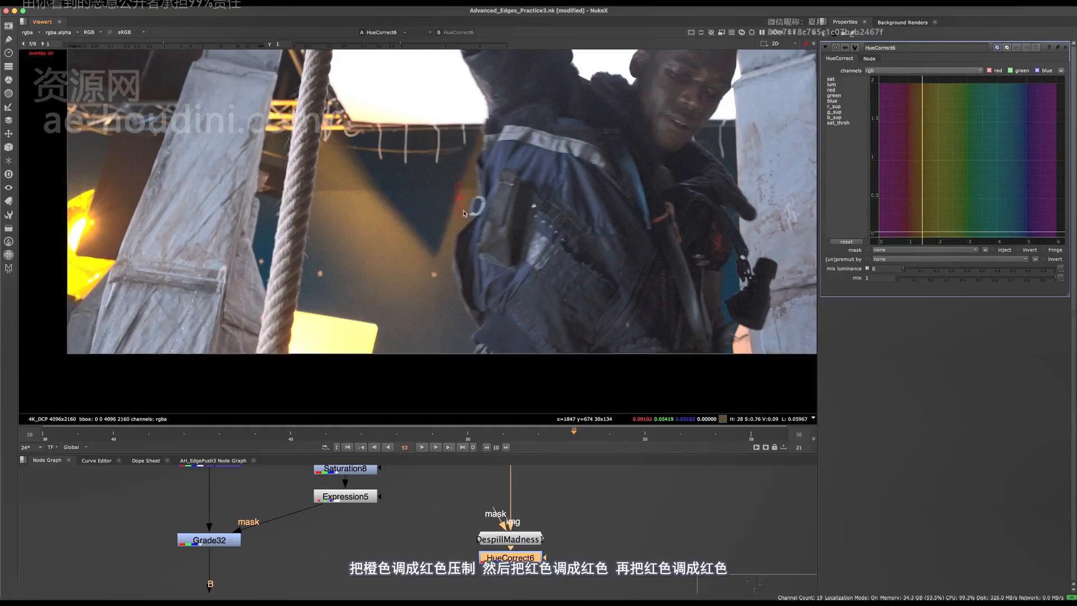
{"action": "scroll", "coordinate": [462, 220], "scroll_direction": "up", "scroll_amount": 5}
- Dip the r_sup, g_sup and green curves at the sampled spill hue
{"action": "left_click", "coordinate": [835, 106]}
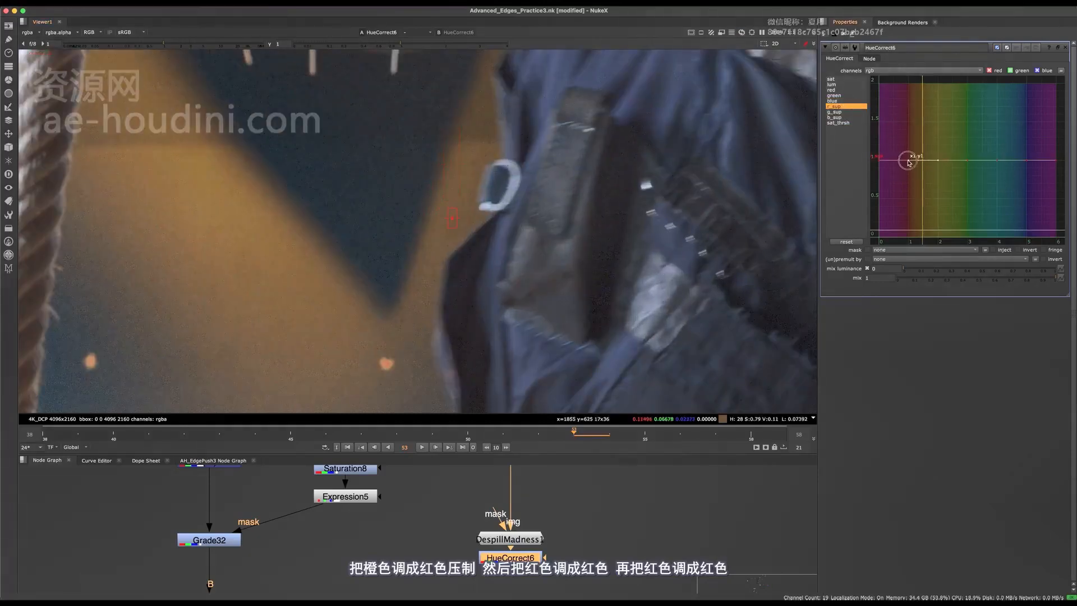
{"action": "left_click_drag", "start_coordinate": [909, 163], "coordinate": [912, 199]}
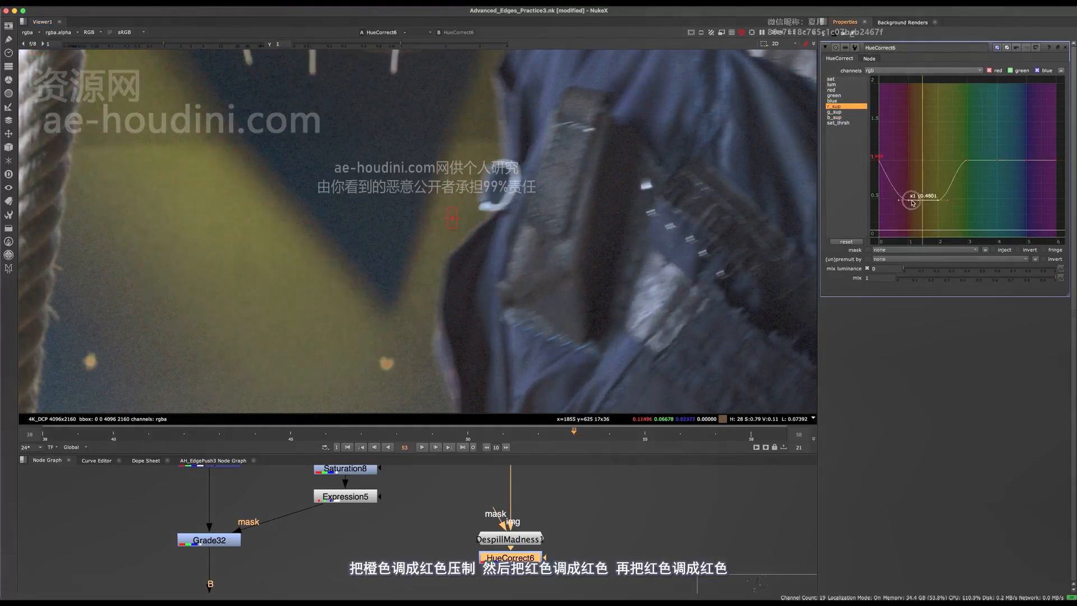
{"action": "left_click", "coordinate": [834, 112]}
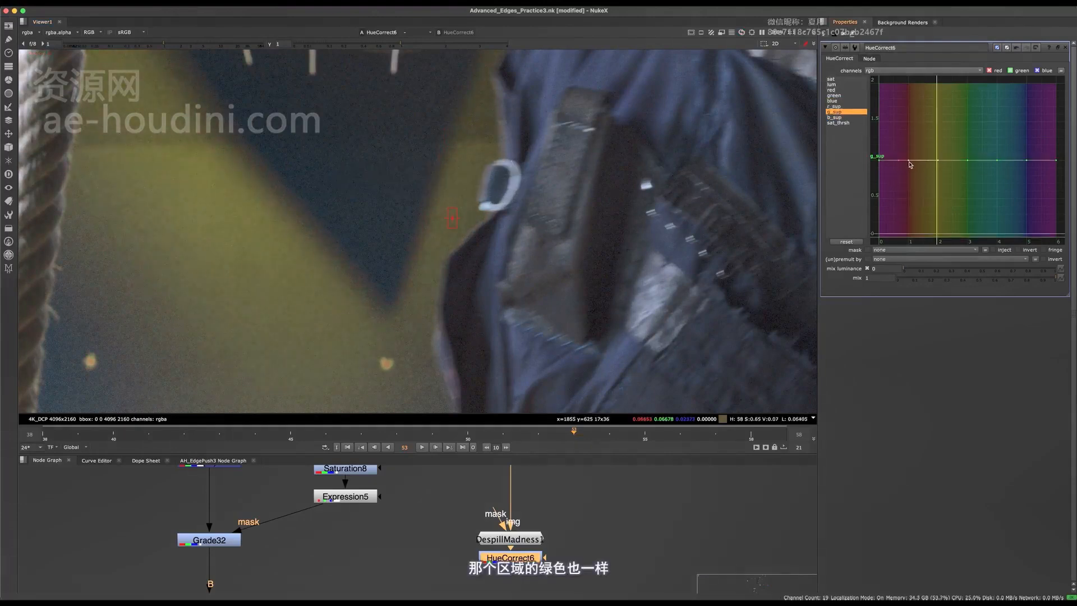
{"action": "mouse_move", "coordinate": [910, 164]}
{"action": "left_mouse_down"}
{"action": "mouse_move", "coordinate": [912, 219]}
{"action": "mouse_move", "coordinate": [910, 174]}
{"action": "left_mouse_up"}
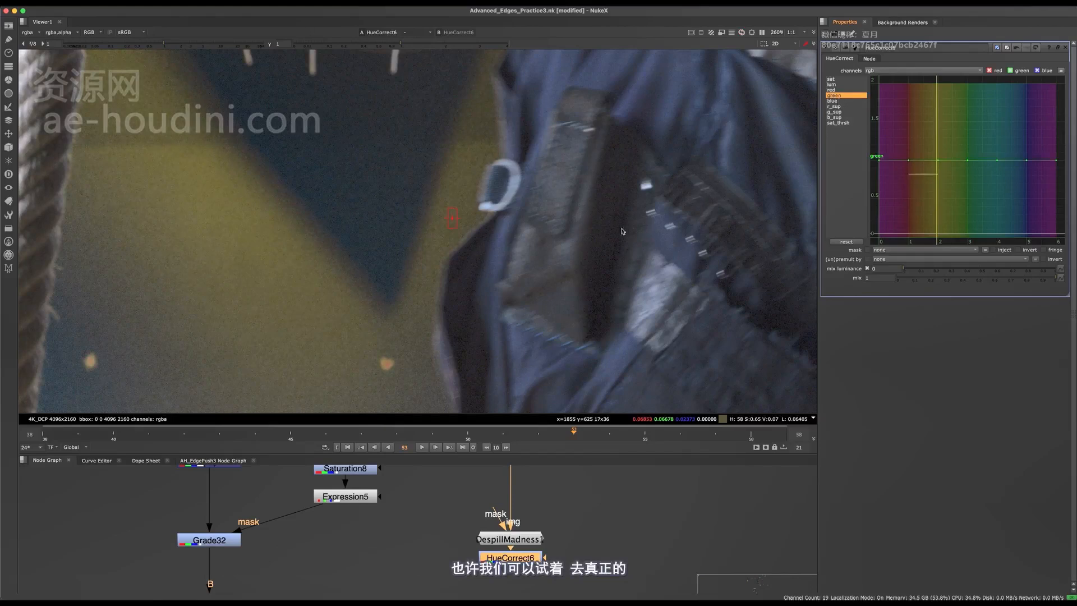
{"action": "left_click", "coordinate": [836, 96]}
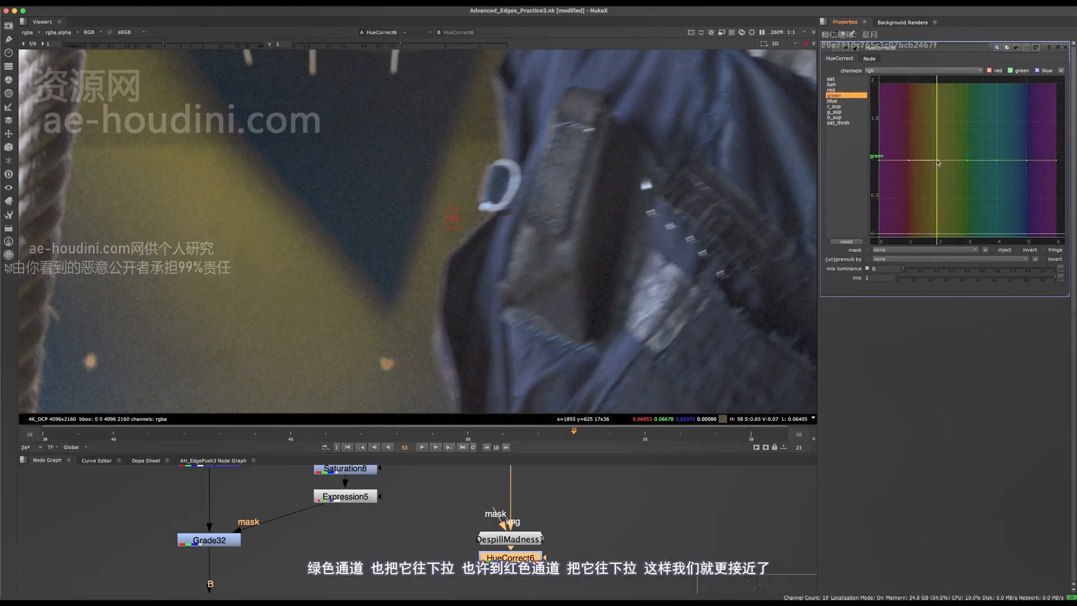
{"action": "left_click_drag", "start_coordinate": [937, 170], "coordinate": [938, 184]}
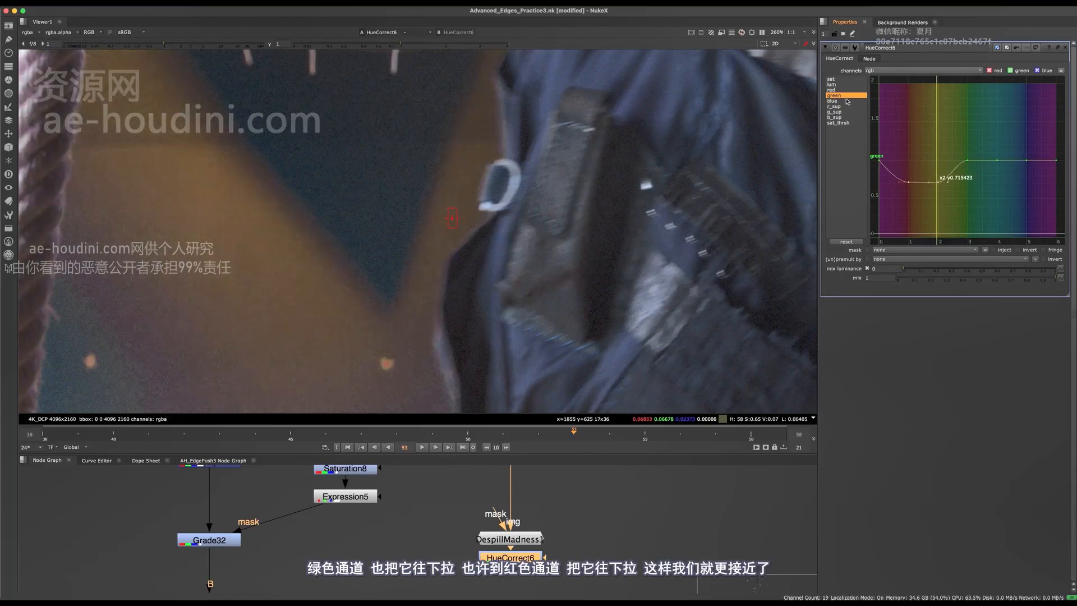
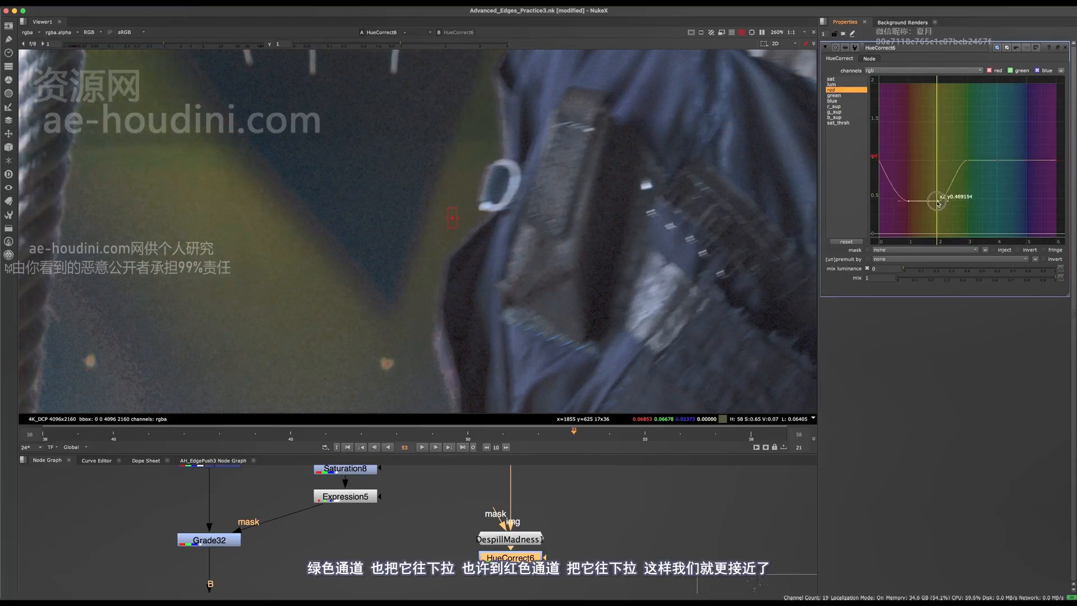
- Deepen the red hue curve's dip and raise a nearby point, toggling HueCorrect6 to compare
{"action": "left_click_drag", "start_coordinate": [938, 205], "coordinate": [942, 207]}
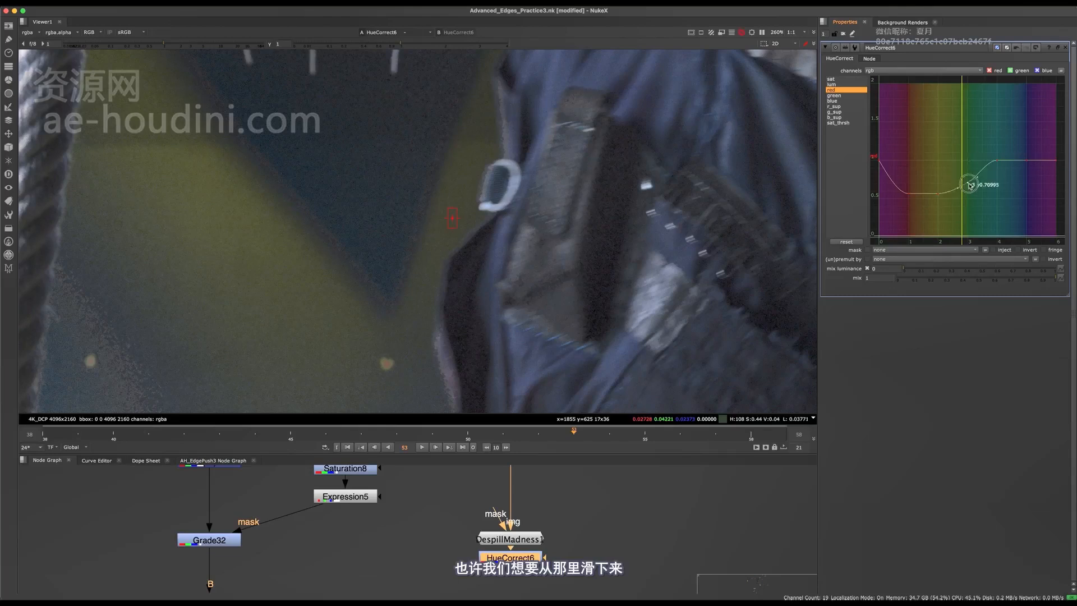
{"action": "left_click_drag", "start_coordinate": [968, 180], "coordinate": [968, 180]}
{"action": "key", "text": "d"}
{"action": "key", "text": "d"}
{"action": "scroll", "coordinate": [459, 245], "scroll_direction": "up", "scroll_amount": 5}
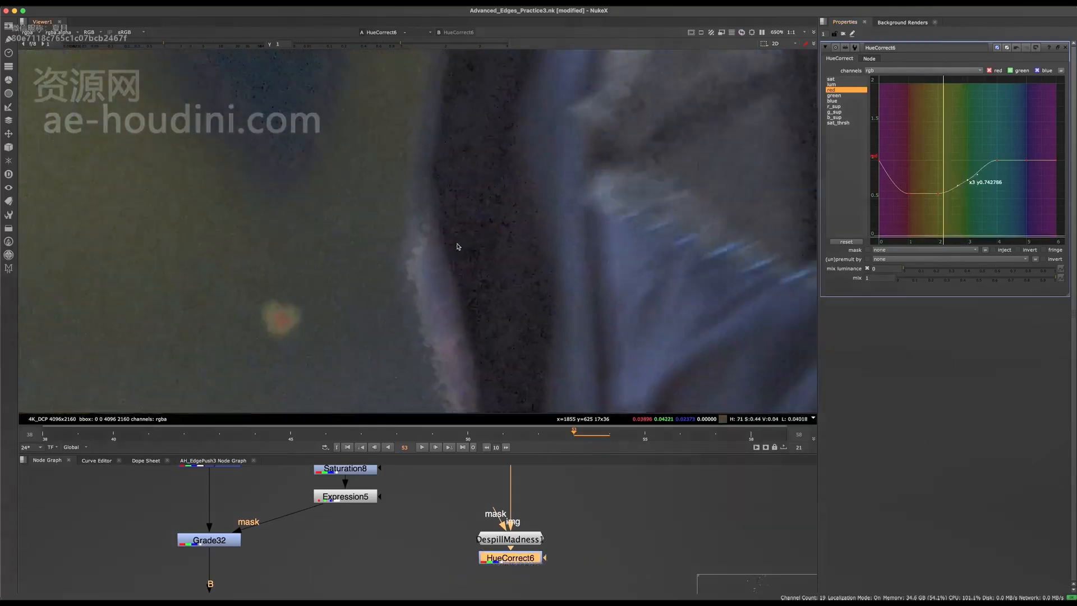
{"action": "scroll", "coordinate": [446, 260], "scroll_direction": "down", "scroll_amount": 6}
{"action": "scroll", "coordinate": [446, 260], "scroll_direction": "up", "scroll_amount": 4}
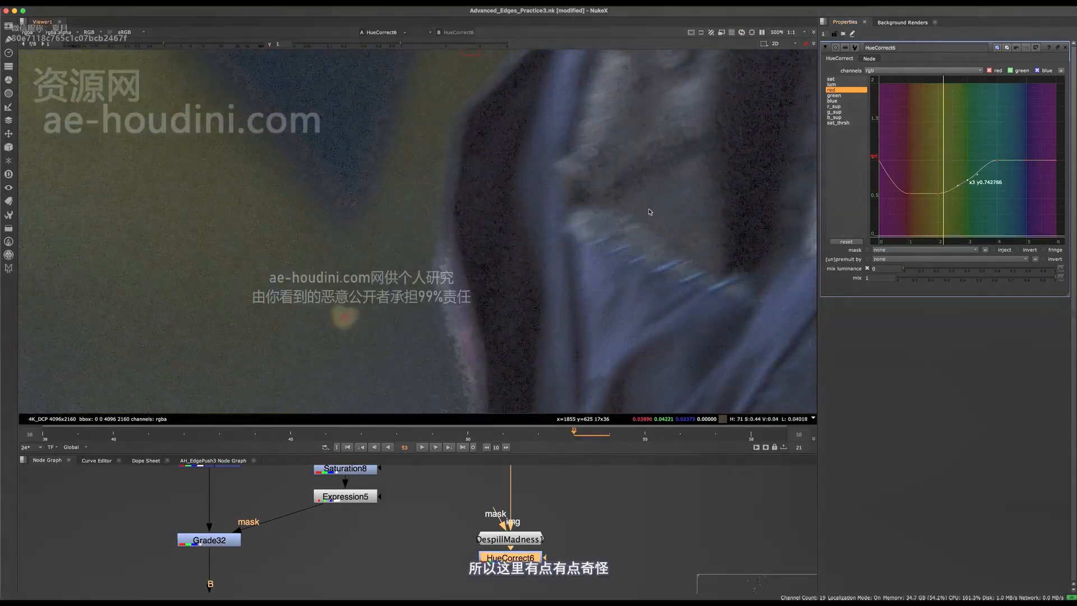
- Pull down the red curve's point at hue 4 while checking the g_sup and r_sup curves
{"action": "left_click", "coordinate": [847, 112]}
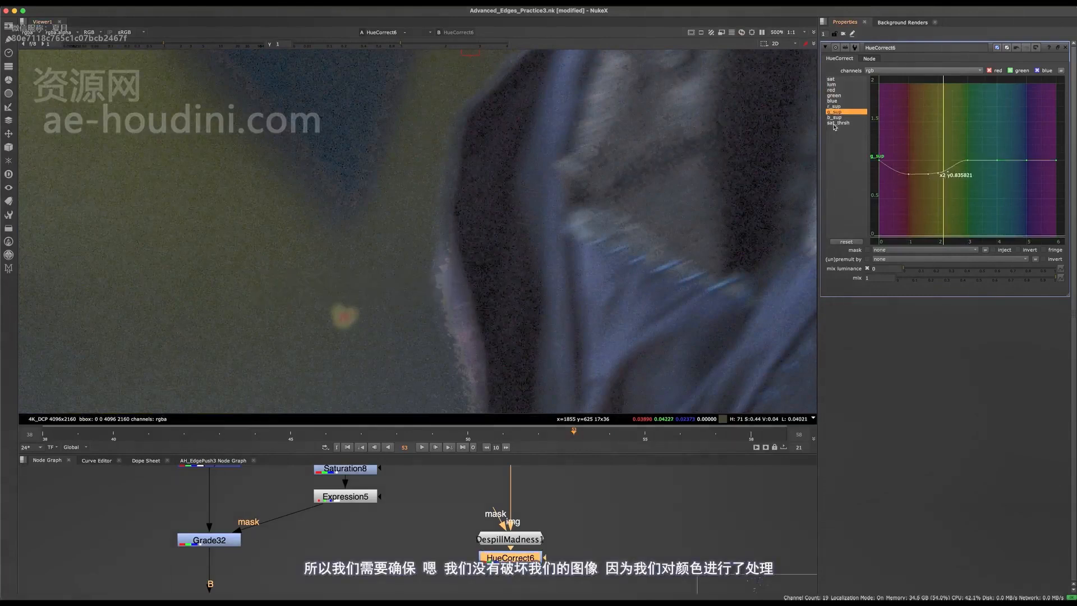
{"action": "left_click", "coordinate": [838, 107]}
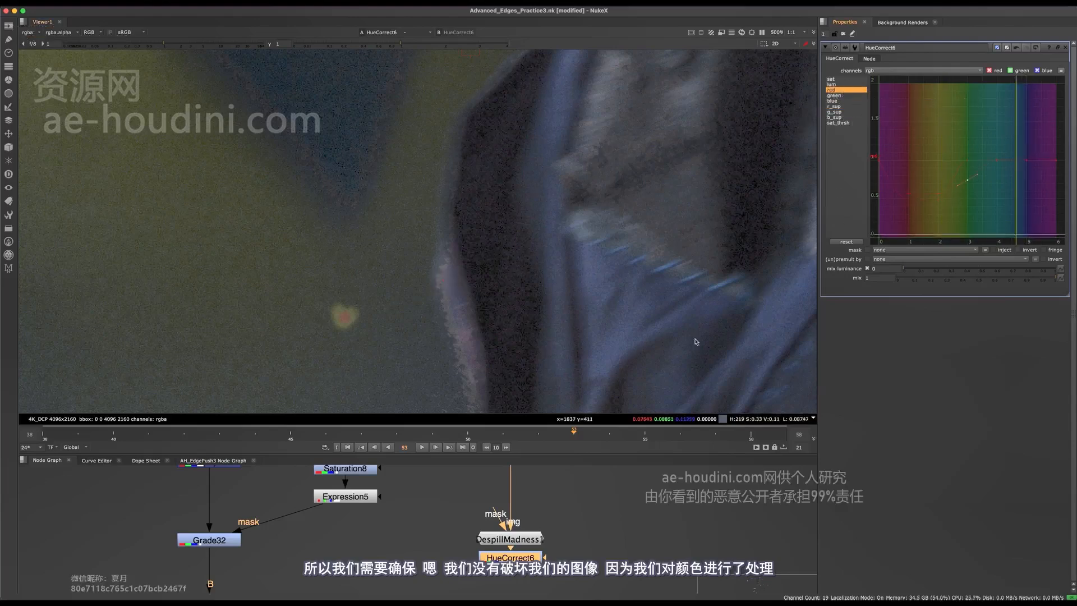
{"action": "middle_click_drag", "start_coordinate": [534, 527], "coordinate": [505, 508]}
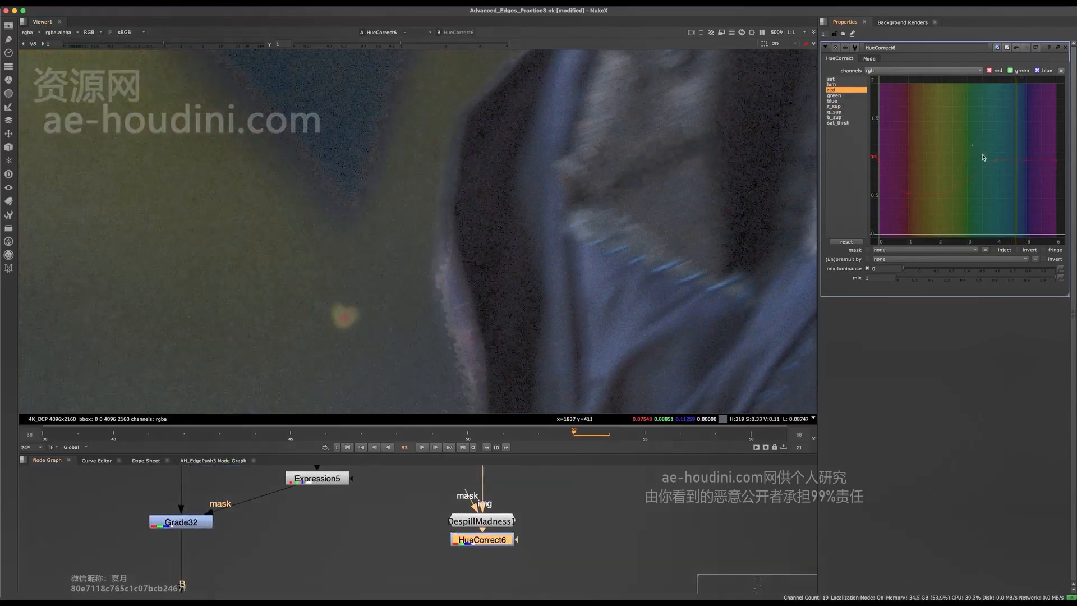
{"action": "left_click_drag", "start_coordinate": [998, 160], "coordinate": [1002, 170]}
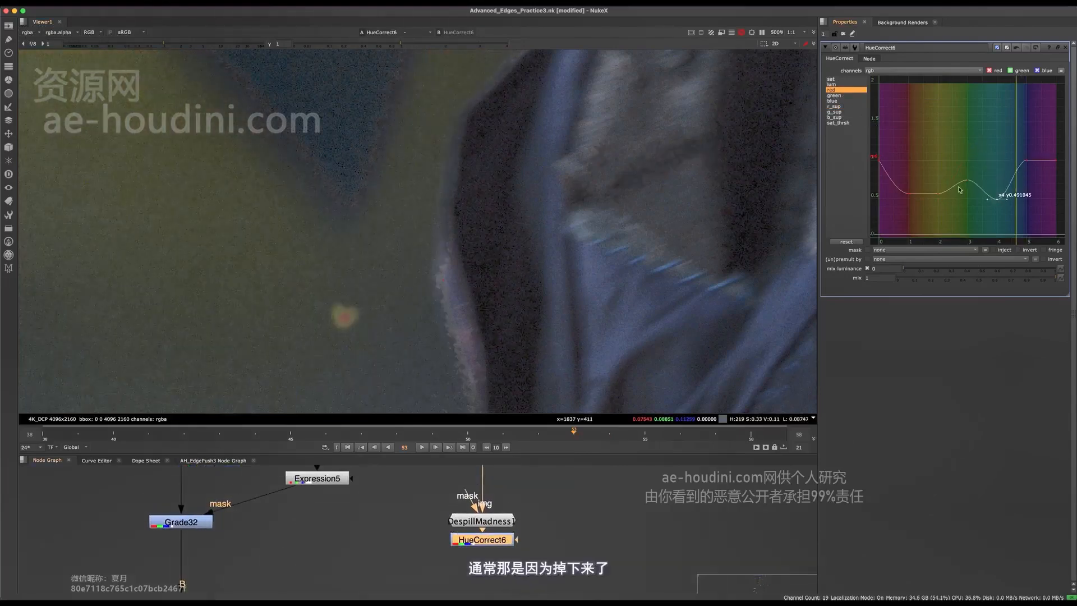
{"action": "left_click", "coordinate": [846, 107]}
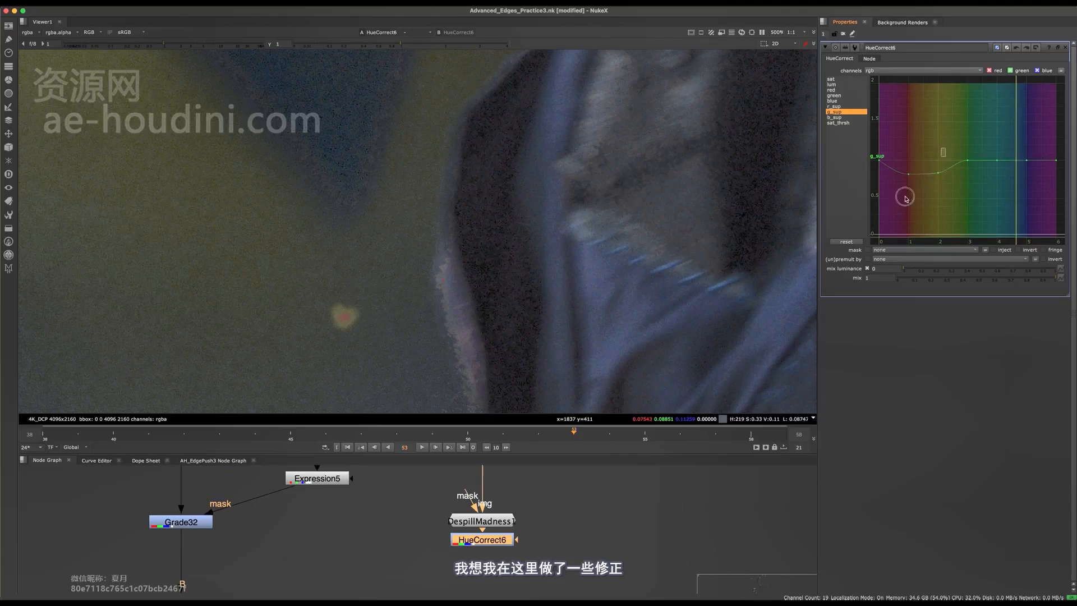
- Reshape the g_sup dip around hues 1–2 and the r_sup point at hue 1
{"action": "mouse_move", "coordinate": [939, 173]}
{"action": "left_mouse_down"}
{"action": "mouse_move", "coordinate": [938, 200]}
{"action": "mouse_move", "coordinate": [939, 172]}
{"action": "left_mouse_up"}
{"action": "left_click", "coordinate": [857, 107]}
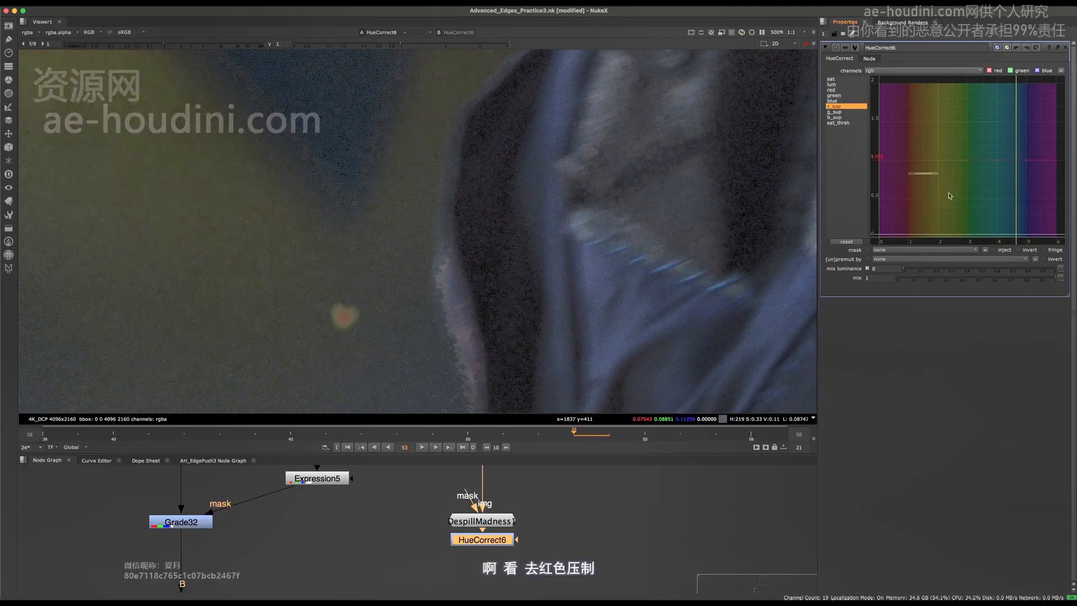
{"action": "left_click_drag", "start_coordinate": [909, 199], "coordinate": [910, 189]}
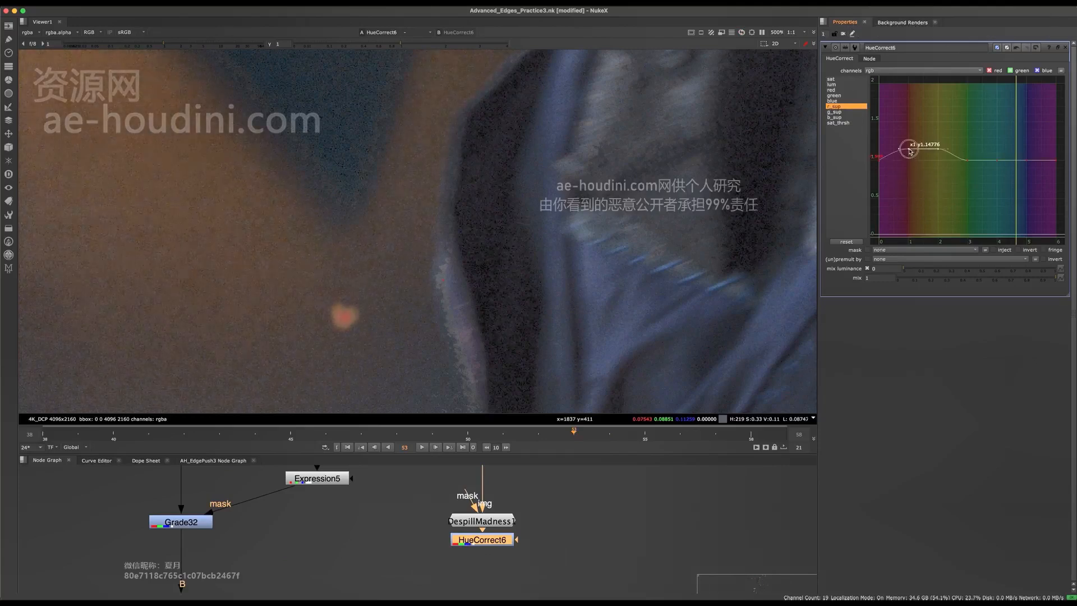
{"action": "left_click_drag", "start_coordinate": [910, 150], "coordinate": [901, 205]}
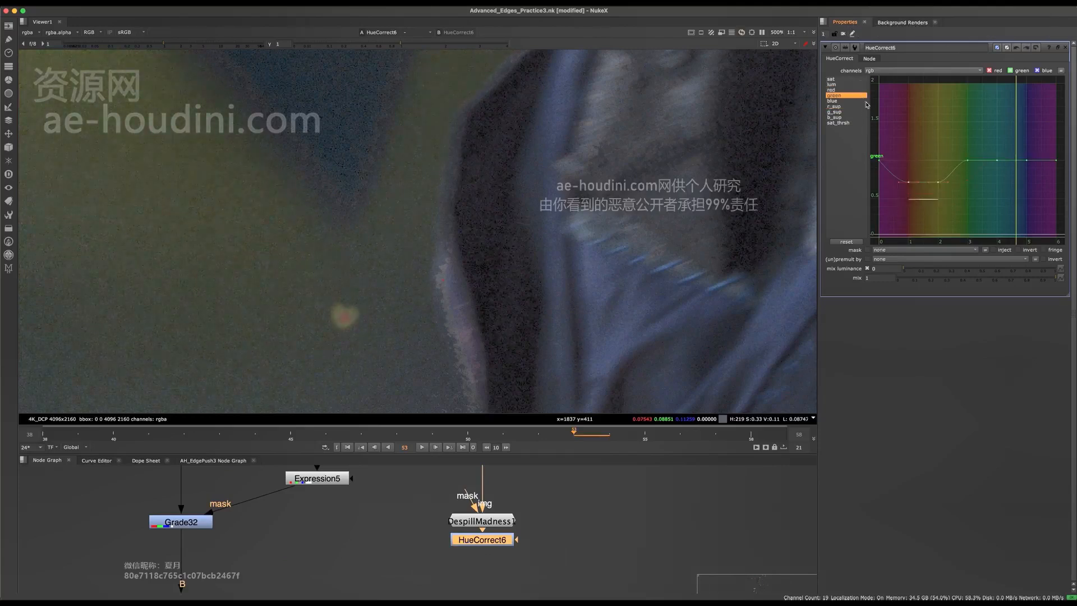
- Lower the green curve's endpoints to about 0.53 and the red curve's to about 0.49
{"action": "mouse_move", "coordinate": [911, 184]}
{"action": "left_mouse_down"}
{"action": "mouse_move", "coordinate": [909, 134]}
{"action": "mouse_move", "coordinate": [909, 202]}
{"action": "mouse_move", "coordinate": [910, 185]}
{"action": "left_mouse_up"}
{"action": "left_click", "coordinate": [959, 167]}
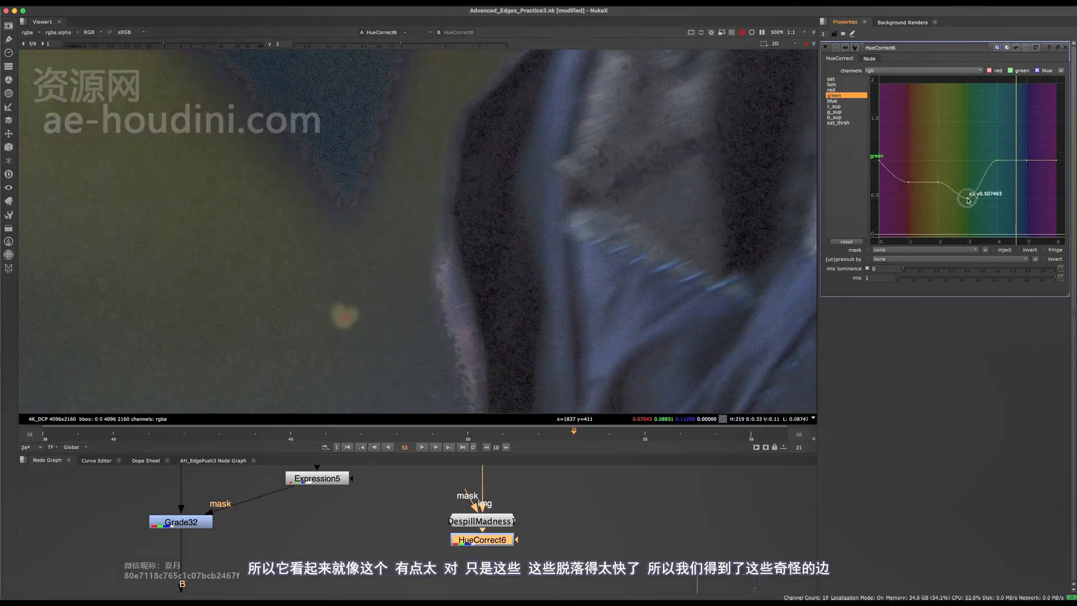
{"action": "left_click_drag", "start_coordinate": [881, 164], "coordinate": [880, 198]}
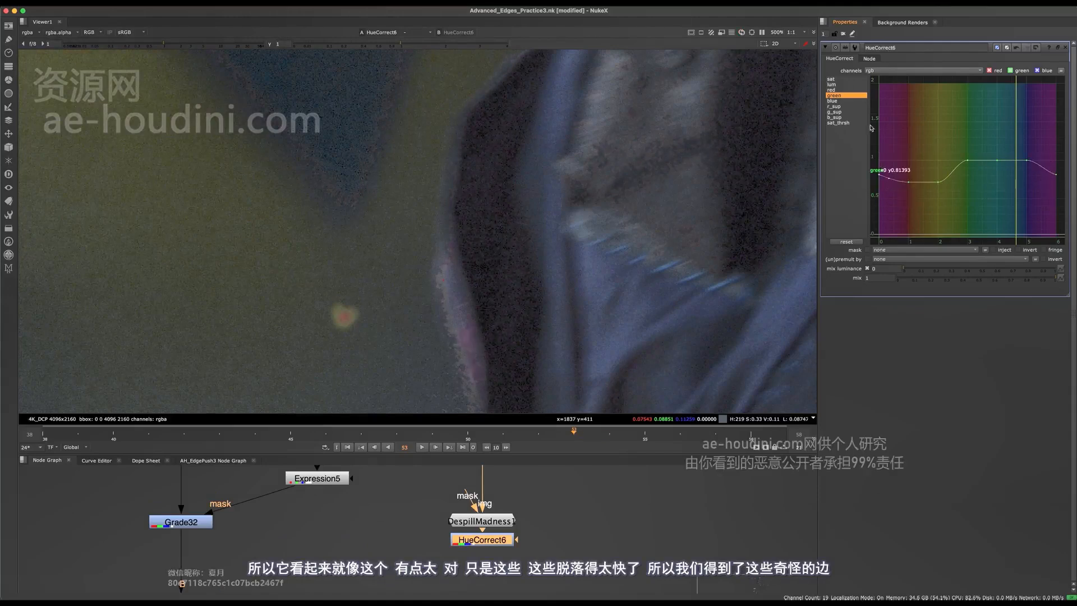
{"action": "left_click", "coordinate": [853, 85]}
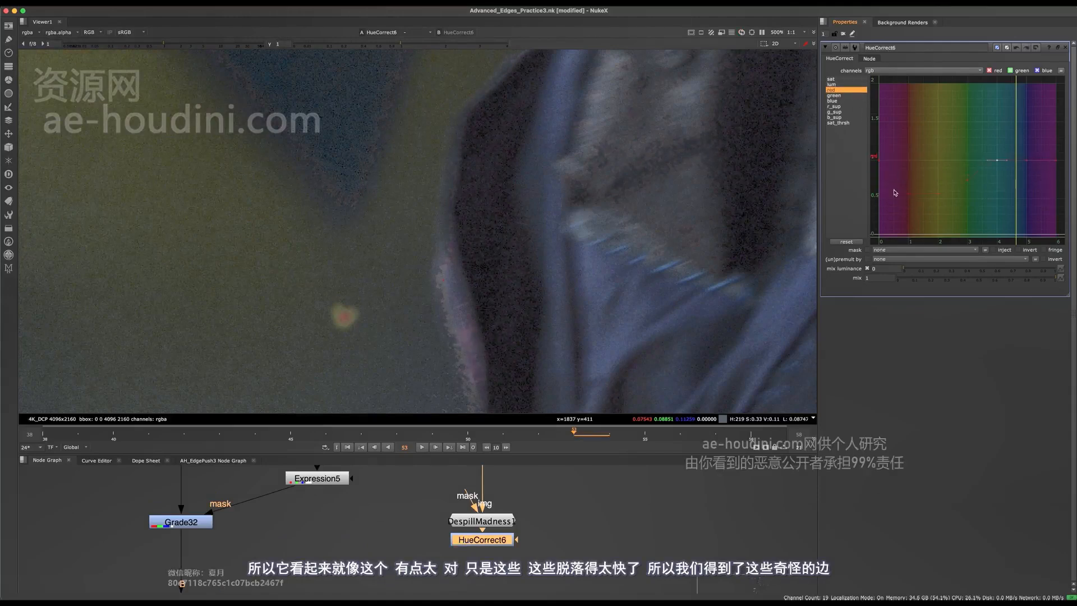
{"action": "left_click", "coordinate": [880, 164]}
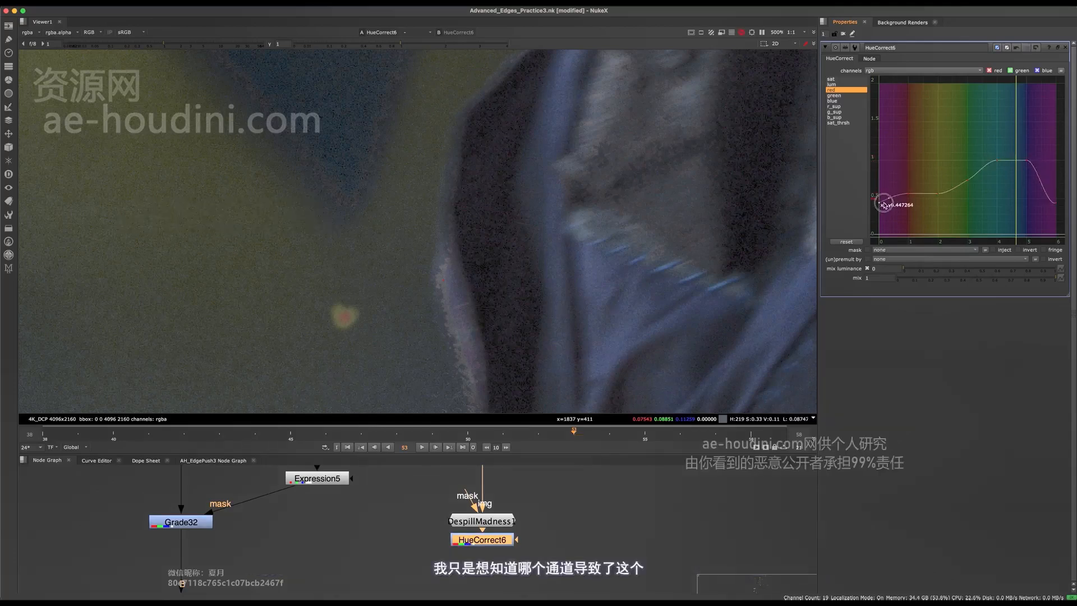
{"action": "left_click_drag", "start_coordinate": [885, 179], "coordinate": [885, 202]}
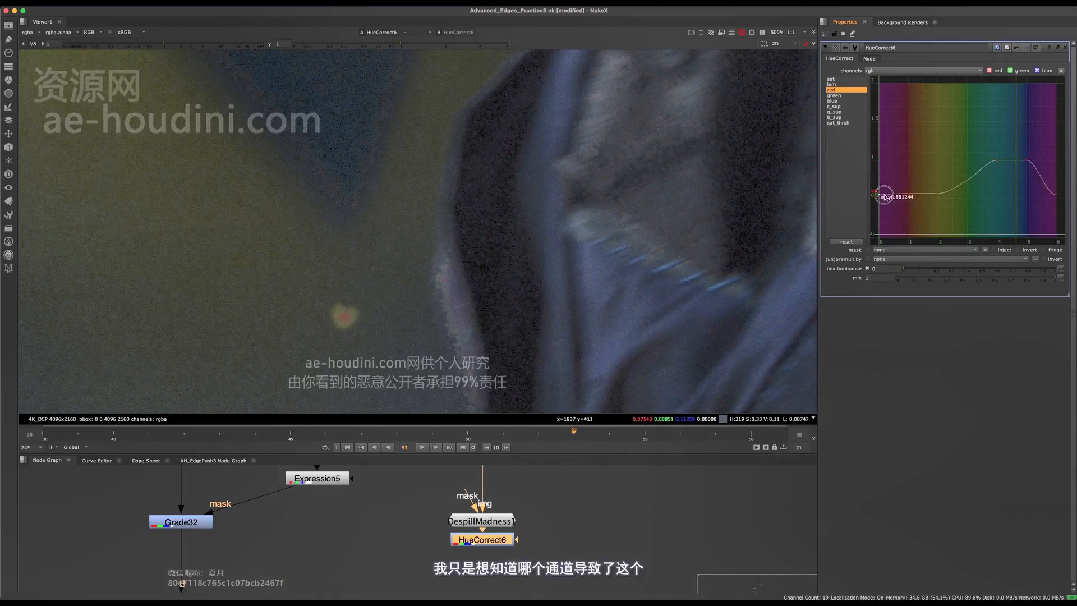
{"action": "scroll", "coordinate": [493, 281], "scroll_direction": "down", "scroll_amount": 5}
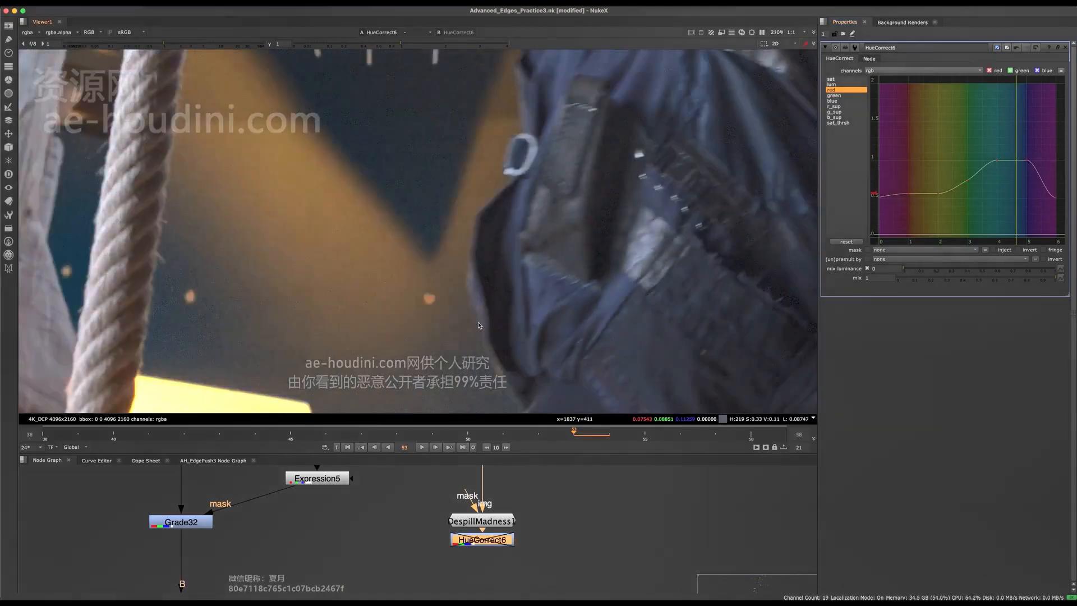
{"action": "scroll", "coordinate": [489, 551], "scroll_direction": "up", "scroll_amount": 3}
- Move HueCorrect6 aside and add Grade33 connected under DespillMadness1
{"action": "left_click_drag", "start_coordinate": [467, 528], "coordinate": [589, 533]}
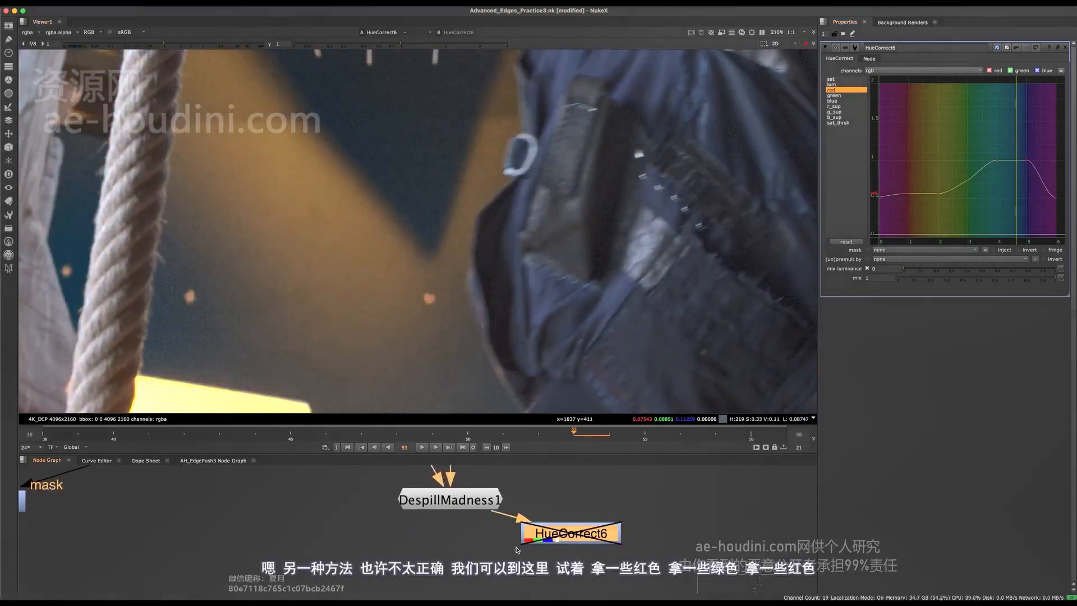
{"action": "left_click", "coordinate": [391, 529]}
{"action": "key", "text": "g"}
{"action": "left_click_drag", "start_coordinate": [422, 535], "coordinate": [440, 545]}
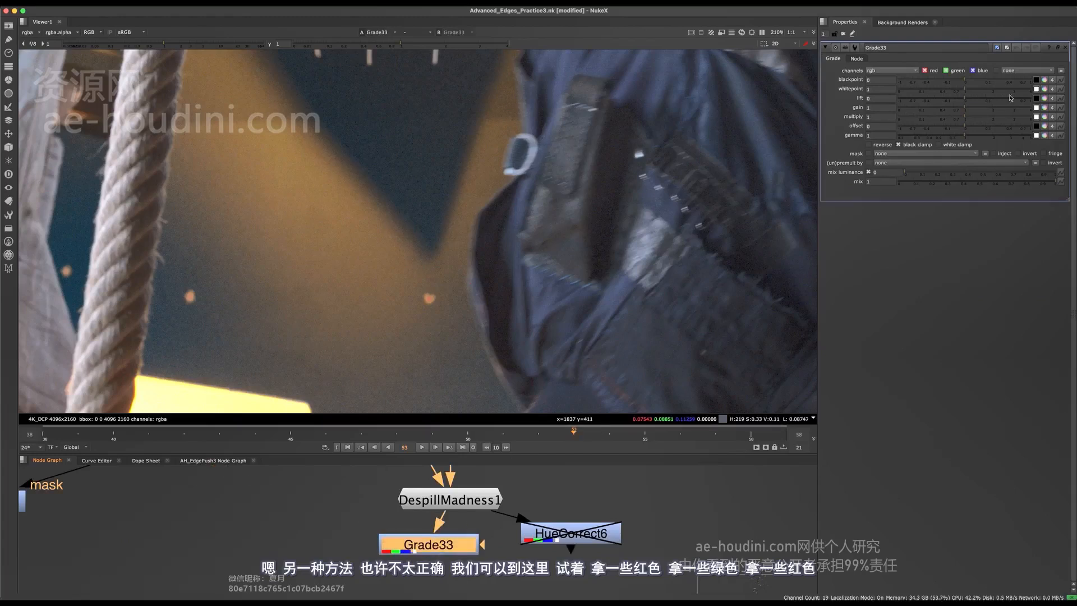
- Split Grade33's gain per channel and cut red and green, green to about 0.39
{"action": "left_click", "coordinate": [1045, 107]}
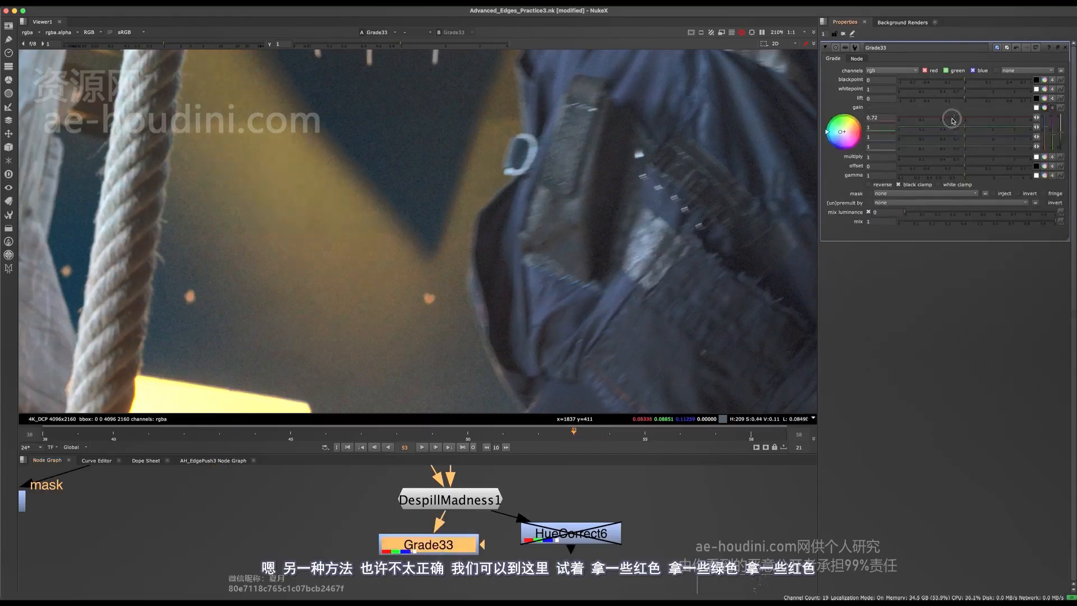
{"action": "mouse_move", "coordinate": [959, 128]}
{"action": "left_mouse_down"}
{"action": "mouse_move", "coordinate": [928, 120]}
{"action": "mouse_move", "coordinate": [943, 130]}
{"action": "left_mouse_up"}
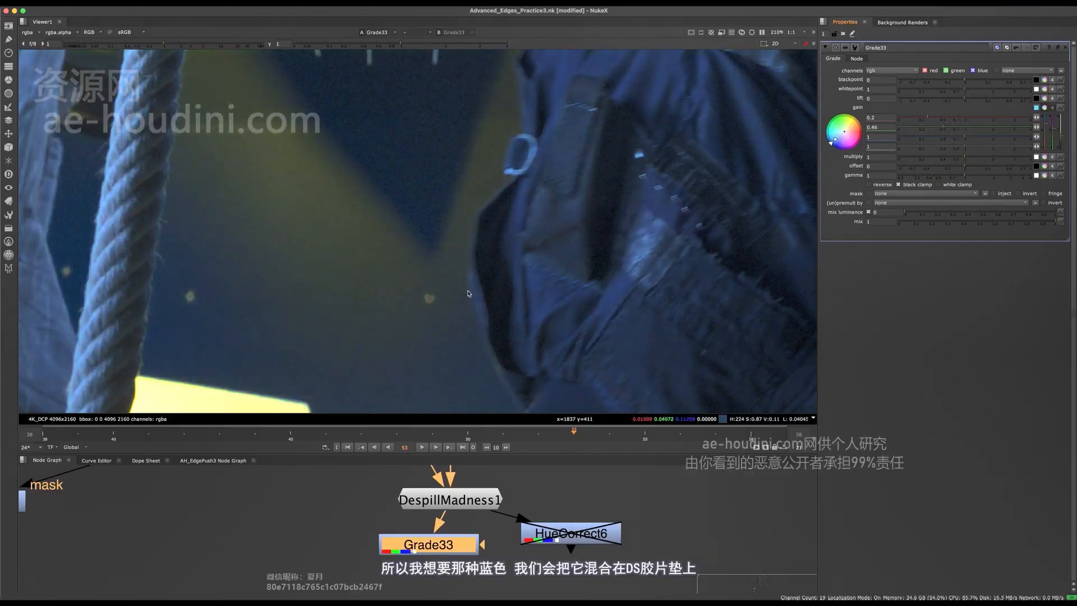
{"action": "scroll", "coordinate": [467, 284], "scroll_direction": "down", "scroll_amount": 5}
{"action": "key", "text": "d"}
{"action": "key", "text": "d"}
{"action": "middle_click_drag", "start_coordinate": [471, 508], "coordinate": [504, 507]}
{"action": "scroll", "coordinate": [504, 508], "scroll_direction": "down", "scroll_amount": 2}
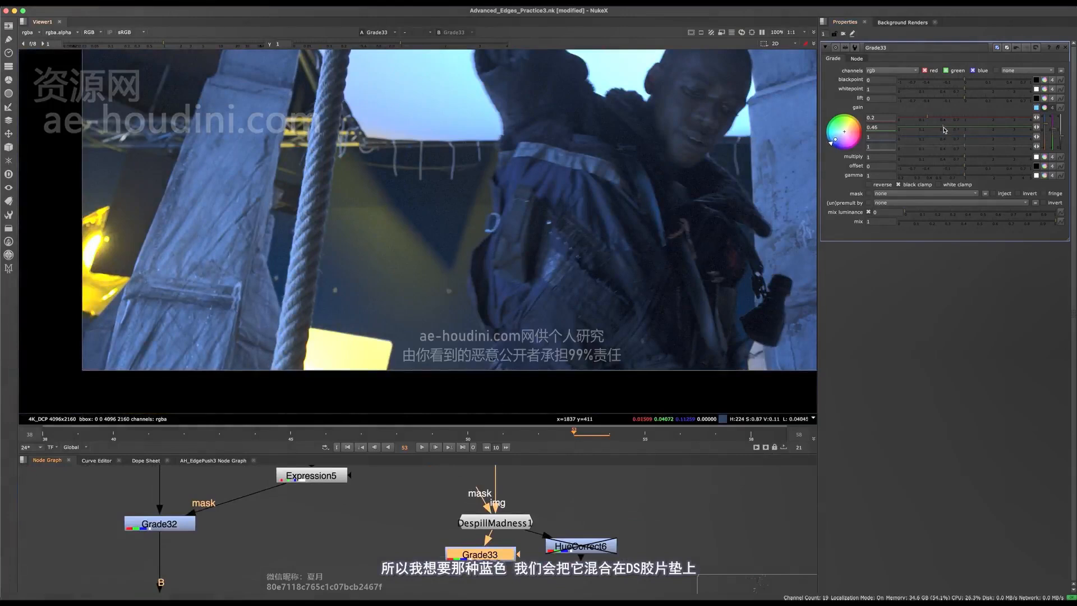
{"action": "left_click_drag", "start_coordinate": [940, 128], "coordinate": [942, 128]}
{"action": "middle_click_drag", "start_coordinate": [431, 548], "coordinate": [519, 452]}
- Add Keymix30 on Grade32's output, feeding it Grade33 and the Expression5 mask
{"action": "key", "text": "space"}
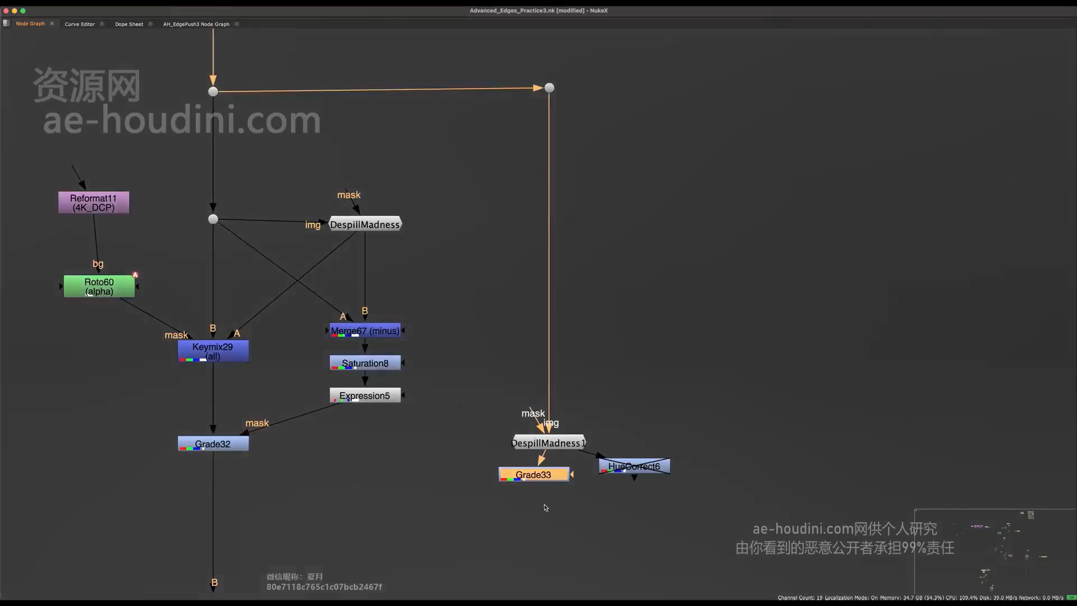
{"action": "middle_click_drag", "start_coordinate": [331, 433], "coordinate": [468, 426]}
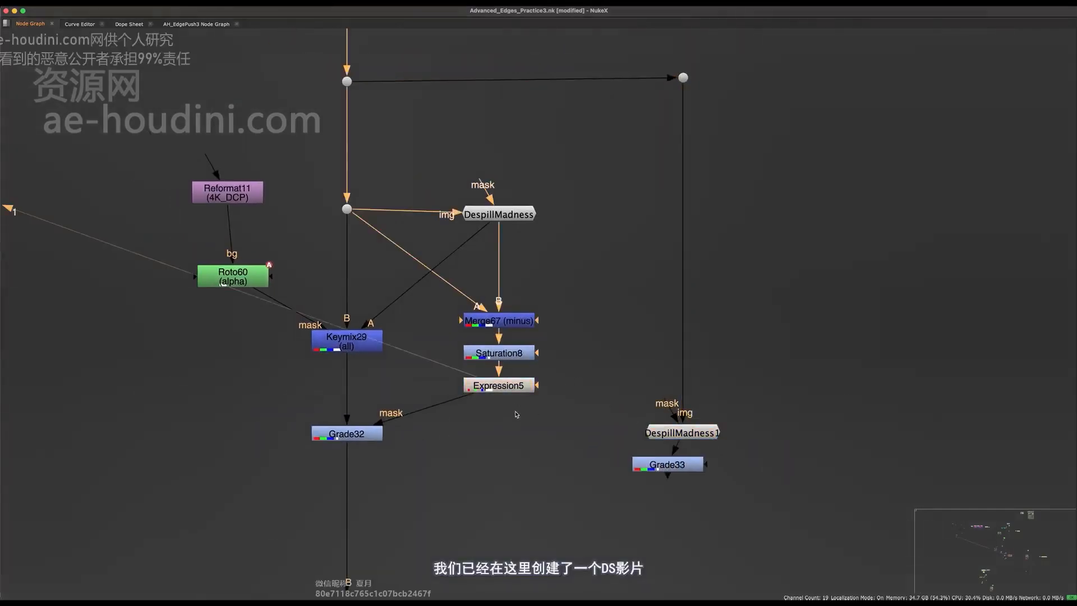
{"action": "key", "text": "space"}
{"action": "middle_click_drag", "start_coordinate": [517, 515], "coordinate": [549, 559]}
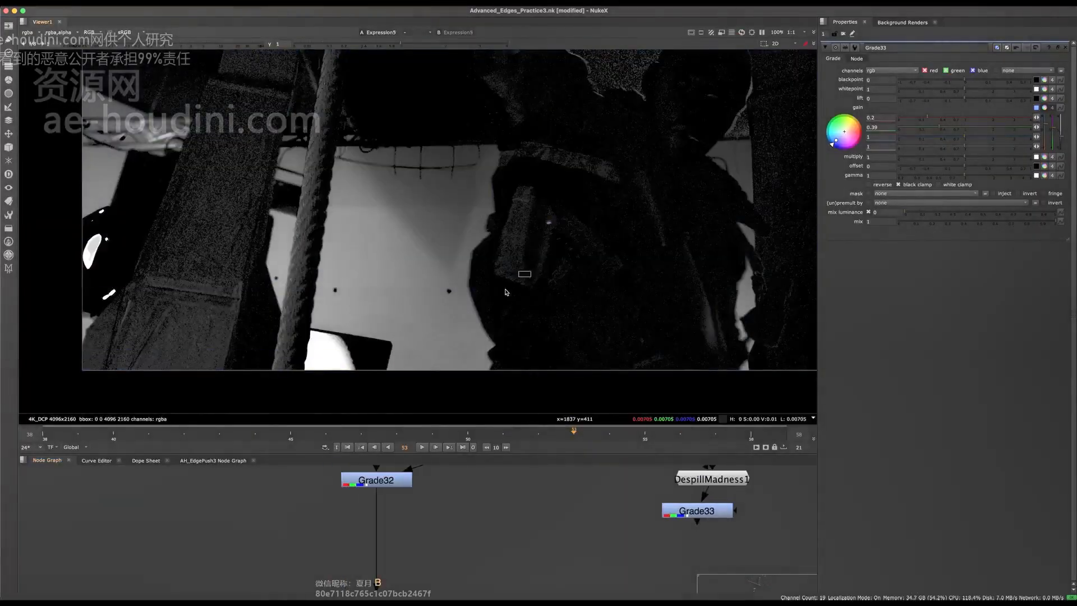
{"action": "mouse_move", "coordinate": [440, 508]}
{"action": "middle_mouse_down"}
{"action": "mouse_move", "coordinate": [410, 539]}
{"action": "mouse_move", "coordinate": [432, 500]}
{"action": "middle_mouse_up"}
{"action": "key", "text": "space"}
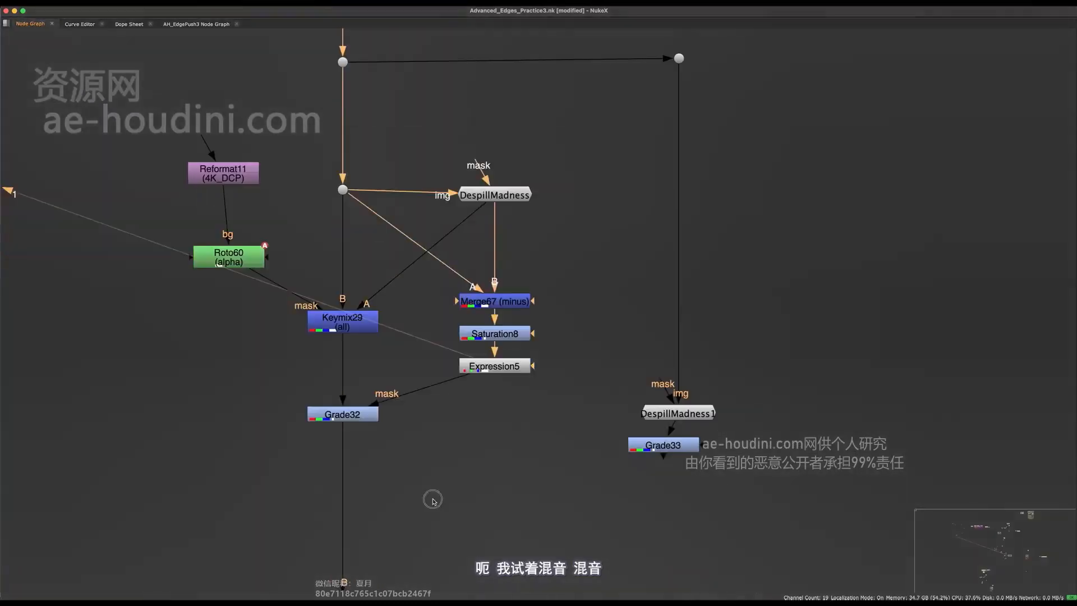
{"action": "left_click", "coordinate": [440, 500]}
{"action": "key", "text": "Tab"}
{"action": "type", "text": "keym"}
{"action": "key", "text": "Return"}
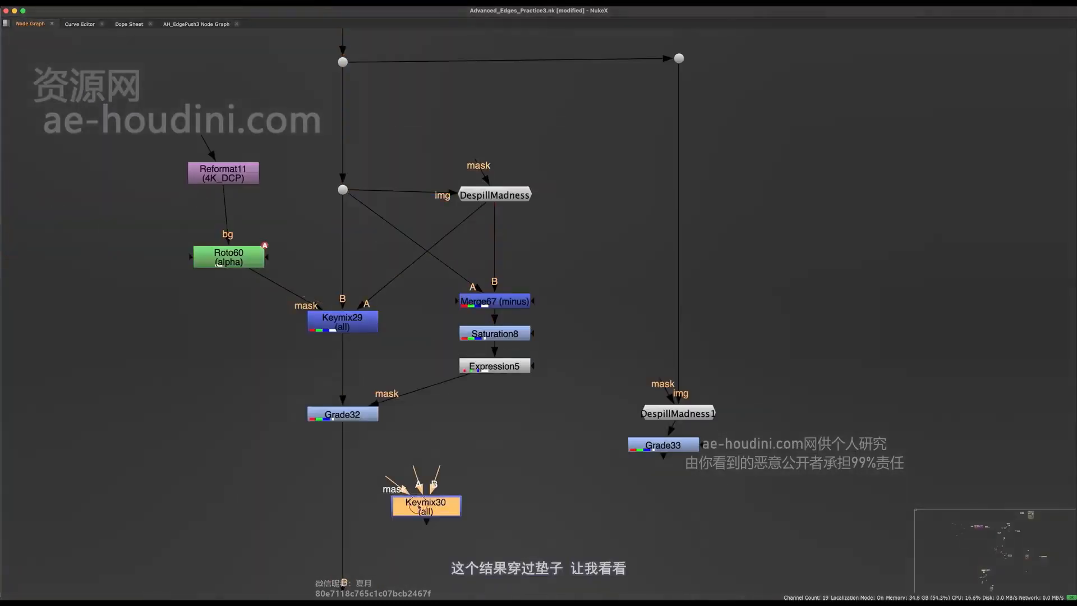
{"action": "left_click_drag", "start_coordinate": [443, 502], "coordinate": [669, 442]}
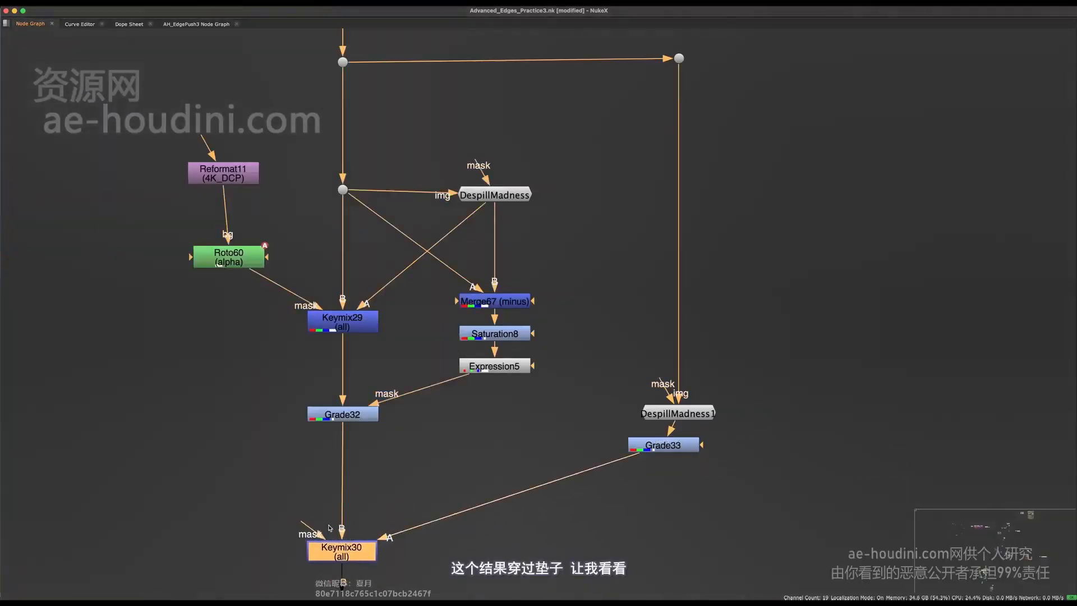
{"action": "left_click_drag", "start_coordinate": [329, 528], "coordinate": [488, 370]}
- View the Keymix30 result and toggle it off and on to compare
{"action": "key", "text": "1"}
{"action": "left_click", "coordinate": [404, 513]}
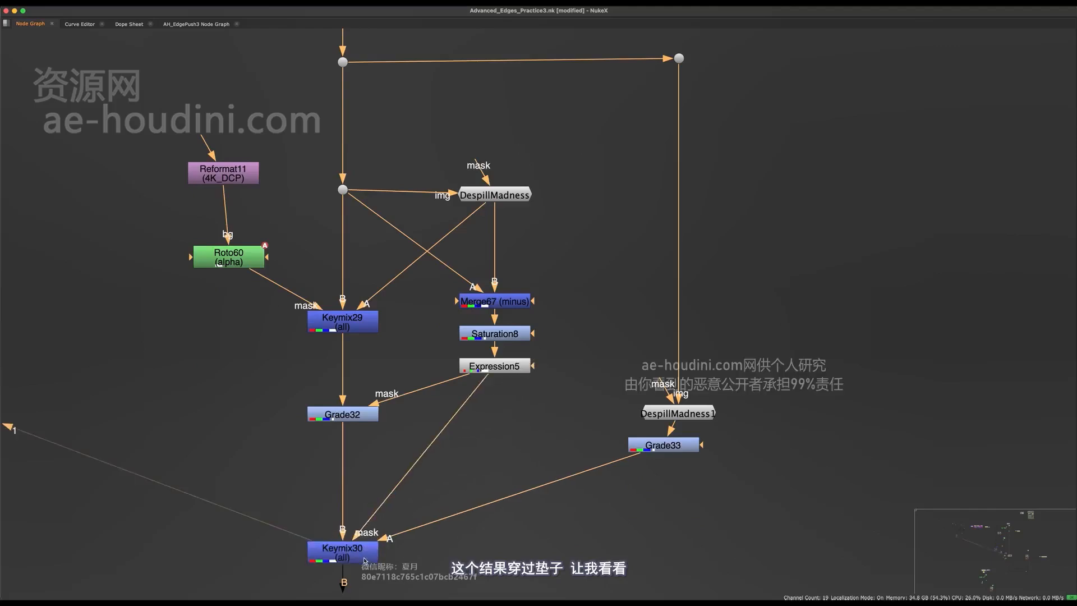
{"action": "key", "text": "space"}
{"action": "left_click", "coordinate": [362, 546]}
{"action": "key", "text": "d"}
{"action": "key", "text": "d"}
{"action": "key", "text": "d"}
{"action": "key", "text": "d"}
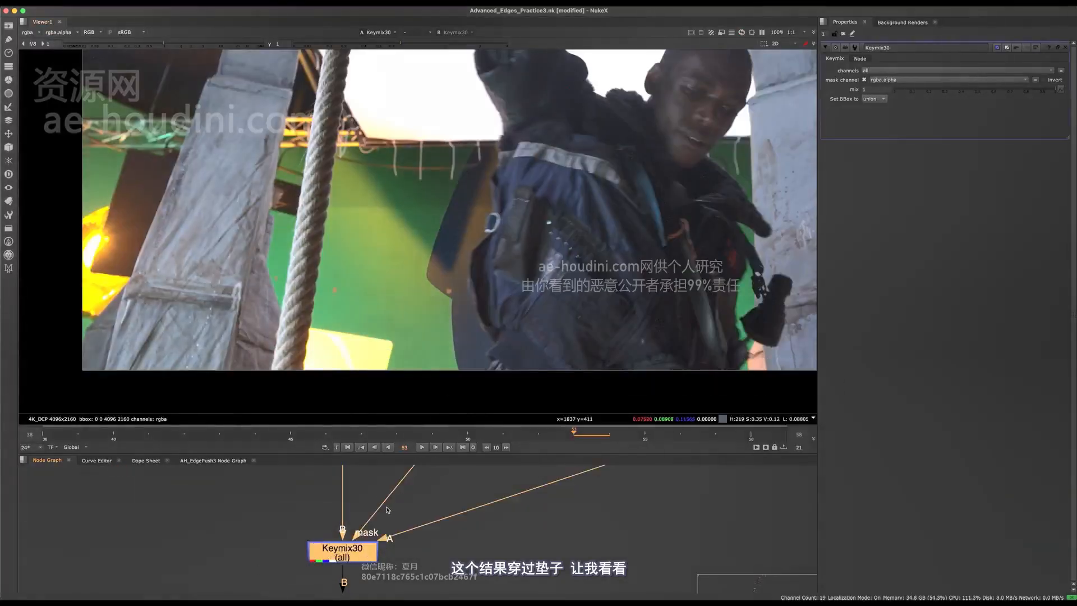
- View Grade33's output, then select the Expression5 matte node
{"action": "middle_click_drag", "start_coordinate": [359, 503], "coordinate": [229, 578]}
{"action": "left_click", "coordinate": [554, 530]}
{"action": "key", "text": "1"}
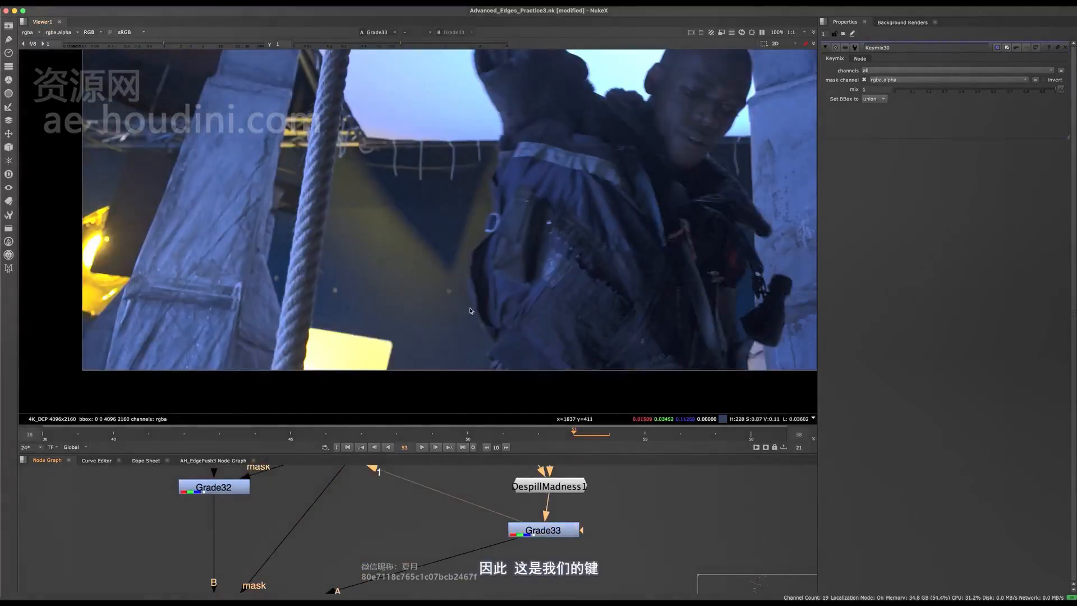
{"action": "middle_click_drag", "start_coordinate": [365, 503], "coordinate": [481, 554]}
{"action": "left_click", "coordinate": [509, 489]}
- View the Expression5 matte and add Grade34 on the Keymix30 mask wire
{"action": "key", "text": "1"}
{"action": "middle_click_drag", "start_coordinate": [483, 516], "coordinate": [502, 429]}
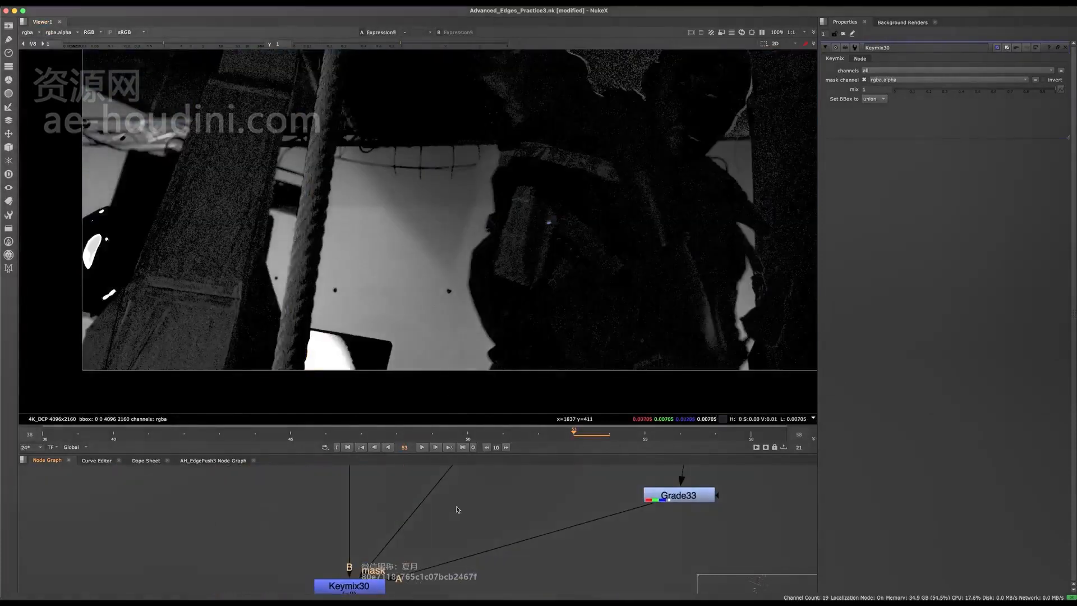
{"action": "left_click", "coordinate": [457, 510]}
{"action": "key", "text": "g"}
{"action": "left_click_drag", "start_coordinate": [436, 490], "coordinate": [470, 502]}
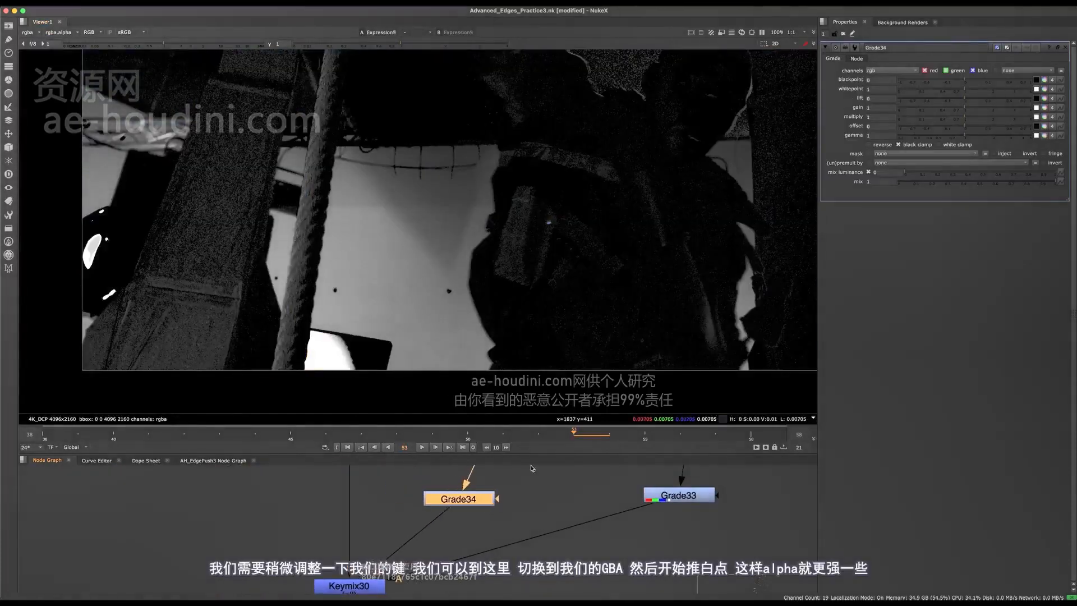
- Set Grade34 to rgba channels and lower its whitepoint to 0.17
{"action": "left_click", "coordinate": [893, 73]}
{"action": "left_click", "coordinate": [886, 82]}
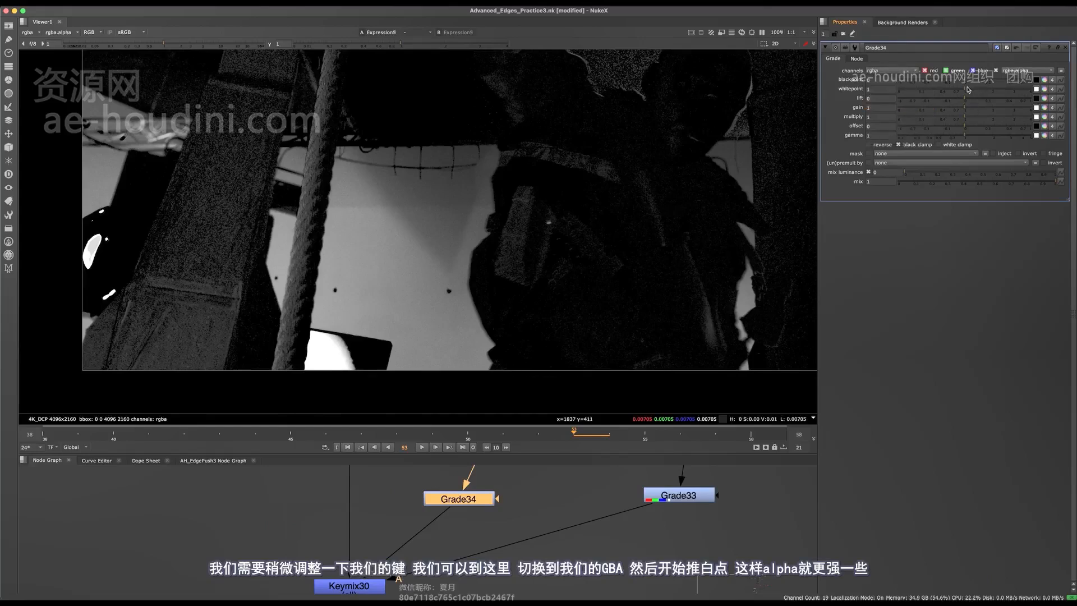
{"action": "left_click_drag", "start_coordinate": [952, 91], "coordinate": [955, 91]}
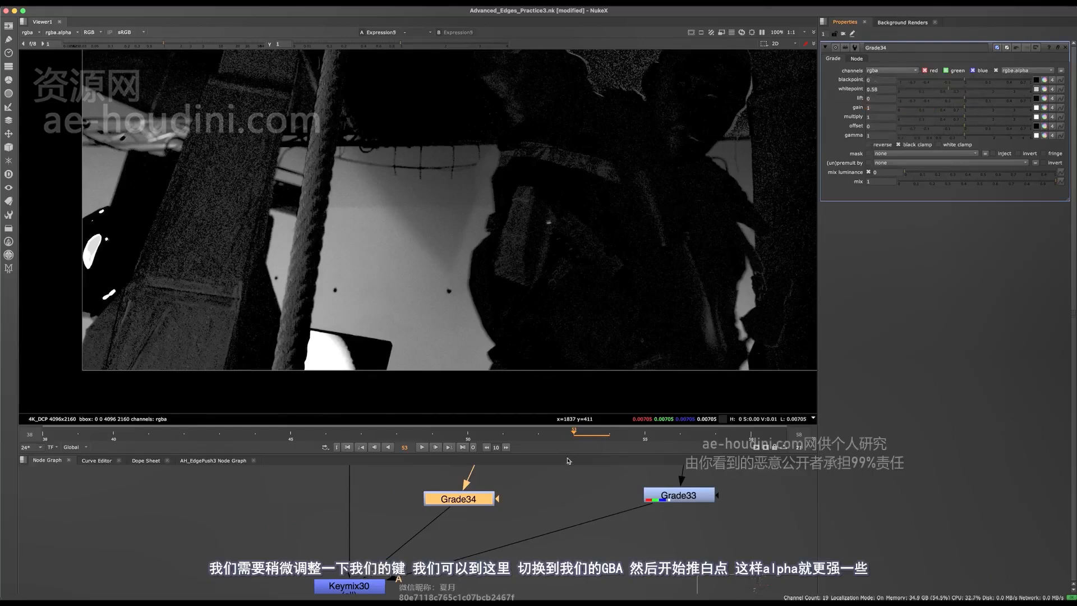
{"action": "key", "text": "1"}
{"action": "middle_click_drag", "start_coordinate": [563, 502], "coordinate": [565, 527]}
{"action": "left_click", "coordinate": [543, 481]}
{"action": "left_click_drag", "start_coordinate": [951, 90], "coordinate": [927, 86]}
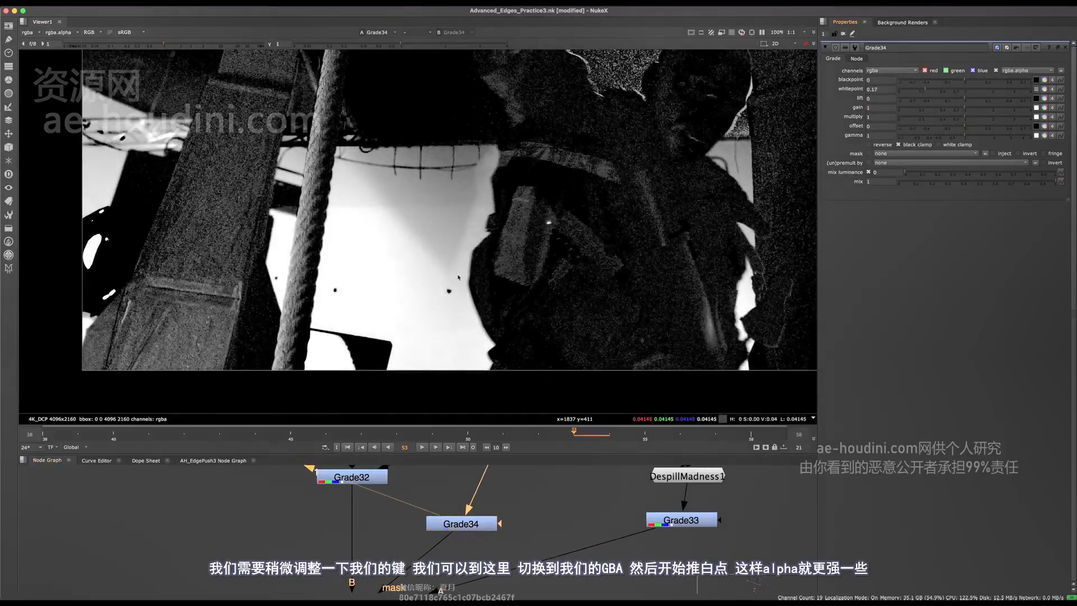
- View the Keymix30 composite along the coat edge and toggle it to compare
{"action": "middle_click_drag", "start_coordinate": [440, 553], "coordinate": [477, 491]}
{"action": "left_click_drag", "start_coordinate": [472, 506], "coordinate": [401, 545]}
{"action": "key", "text": "1"}
{"action": "left_click", "coordinate": [453, 502]}
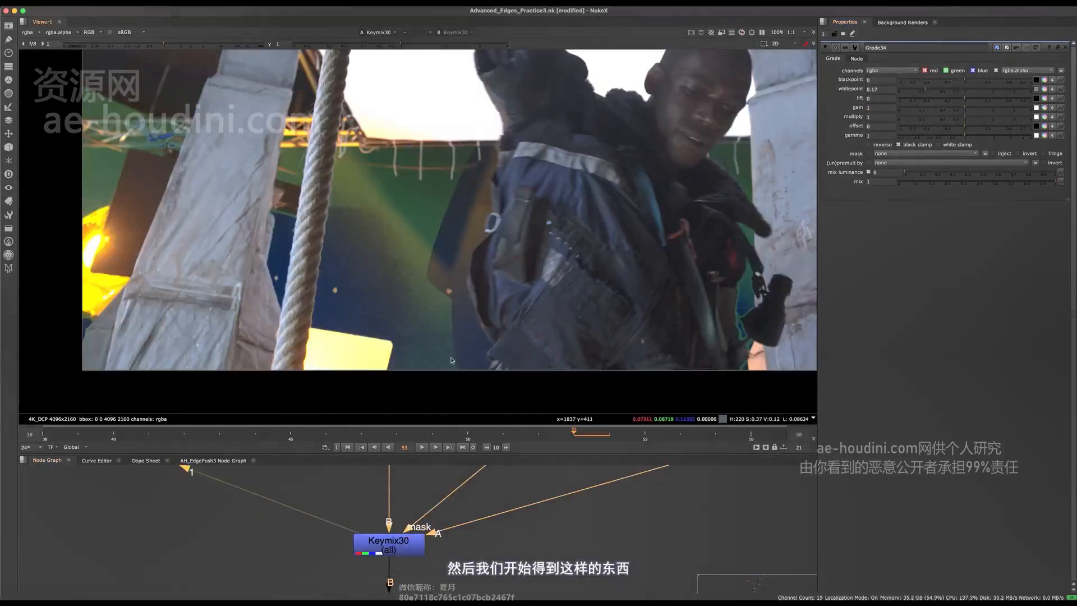
{"action": "left_click", "coordinate": [404, 549]}
{"action": "scroll", "coordinate": [456, 289], "scroll_direction": "up", "scroll_amount": 4}
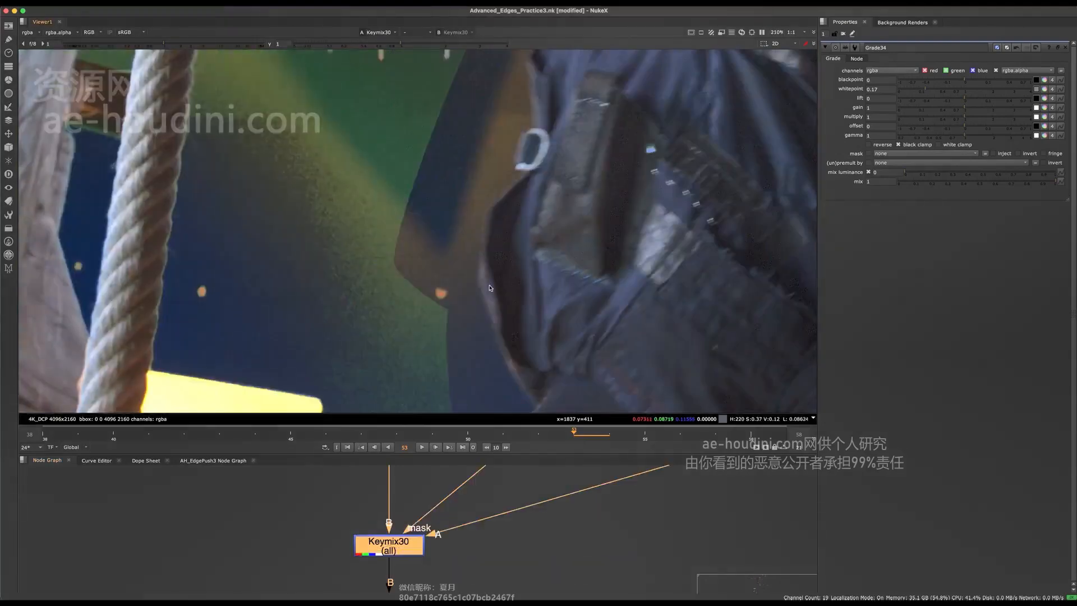
{"action": "middle_click_drag", "start_coordinate": [500, 340], "coordinate": [504, 385]}
{"action": "key", "text": "d"}
{"action": "key", "text": "d"}
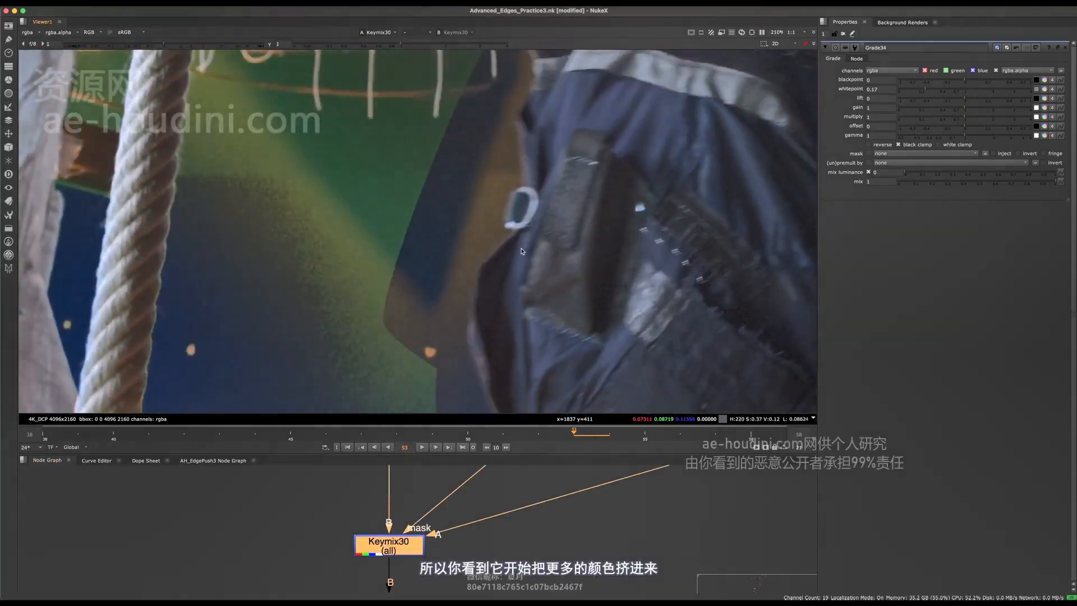
{"action": "key", "text": "d"}
{"action": "key", "text": "d"}
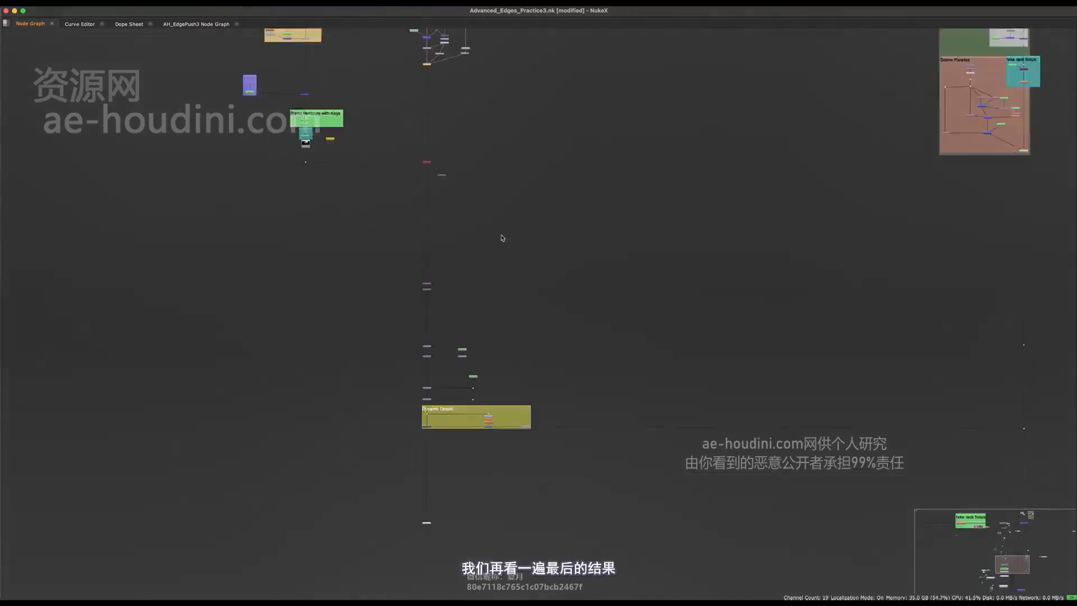
{"action": "middle_click_drag", "start_coordinate": [665, 589], "coordinate": [451, 354]}
{"action": "scroll", "coordinate": [765, 344], "scroll_direction": "up", "scroll_amount": 6}
{"action": "middle_click_drag", "start_coordinate": [942, 39], "coordinate": [679, 334]}
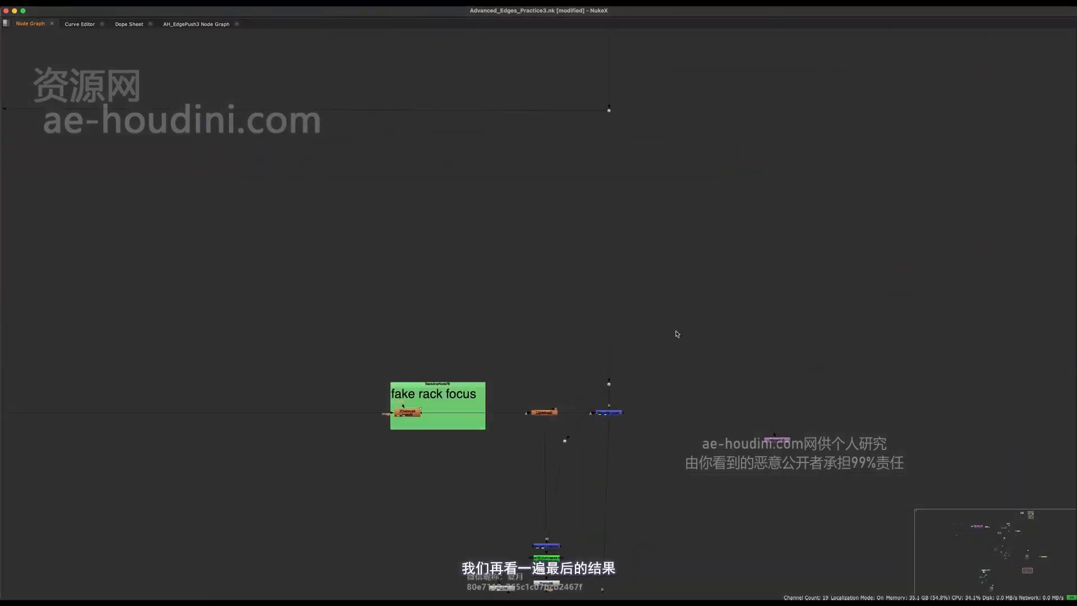
{"action": "left_click_drag", "start_coordinate": [649, 404], "coordinate": [582, 435]}
{"action": "key", "text": "space"}
{"action": "key", "text": "1"}
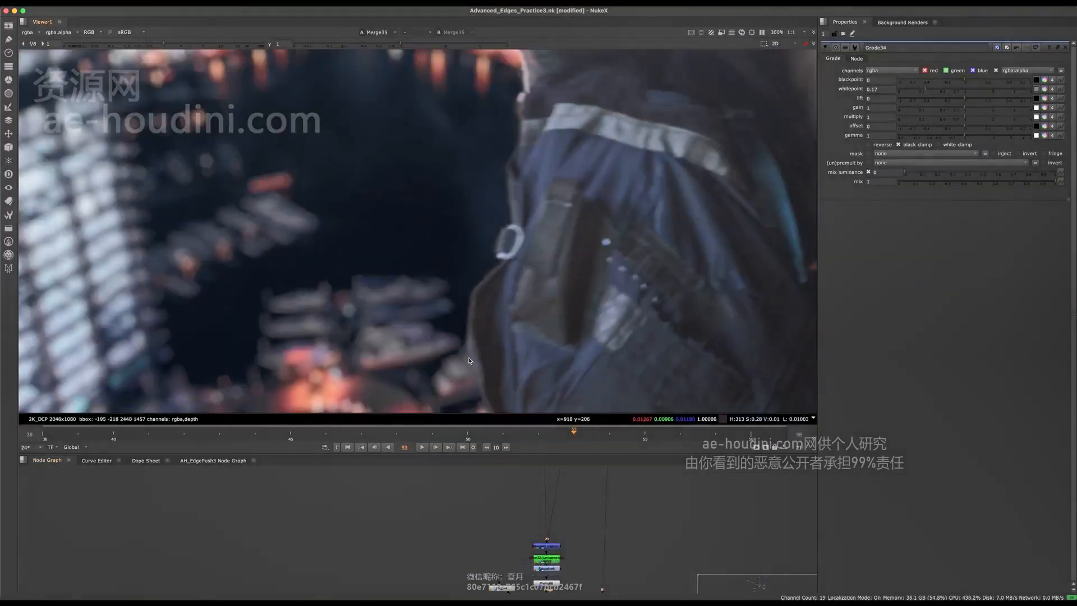
{"action": "middle_click_drag", "start_coordinate": [402, 508], "coordinate": [399, 501]}
{"action": "scroll", "coordinate": [398, 501], "scroll_direction": "down", "scroll_amount": 10}
{"action": "middle_click_drag", "start_coordinate": [343, 482], "coordinate": [435, 532]}
{"action": "key", "text": "space"}
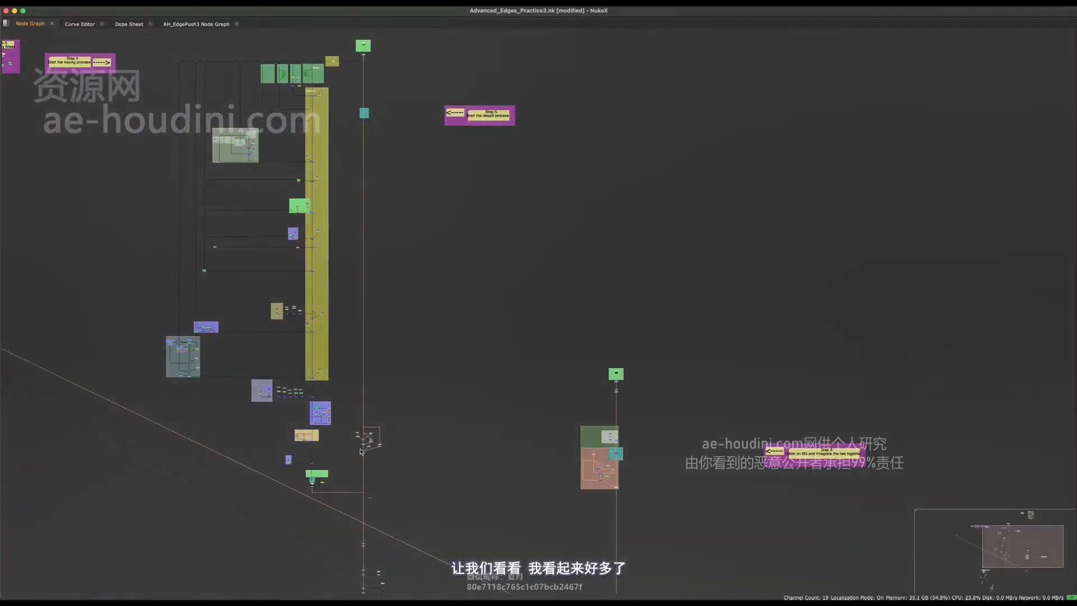
{"action": "middle_click_drag", "start_coordinate": [372, 440], "coordinate": [488, 413]}
{"action": "scroll", "coordinate": [488, 410], "scroll_direction": "up", "scroll_amount": 12}
{"action": "left_click", "coordinate": [419, 478]}
{"action": "key", "text": "space"}
{"action": "key", "text": "d"}
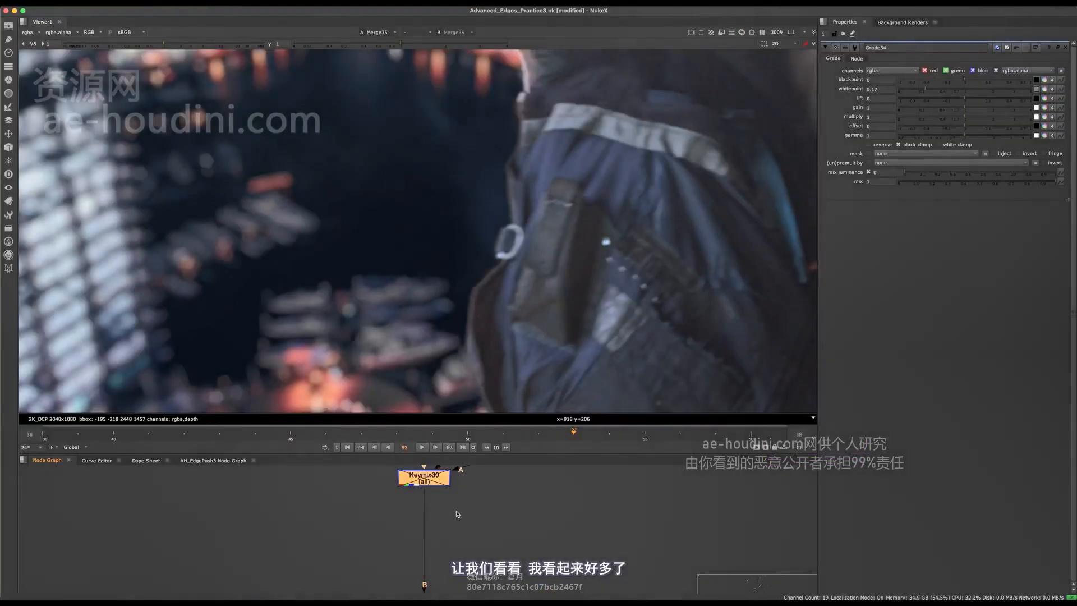
{"action": "scroll", "coordinate": [488, 306], "scroll_direction": "up", "scroll_amount": 8}
{"action": "key", "text": "d"}
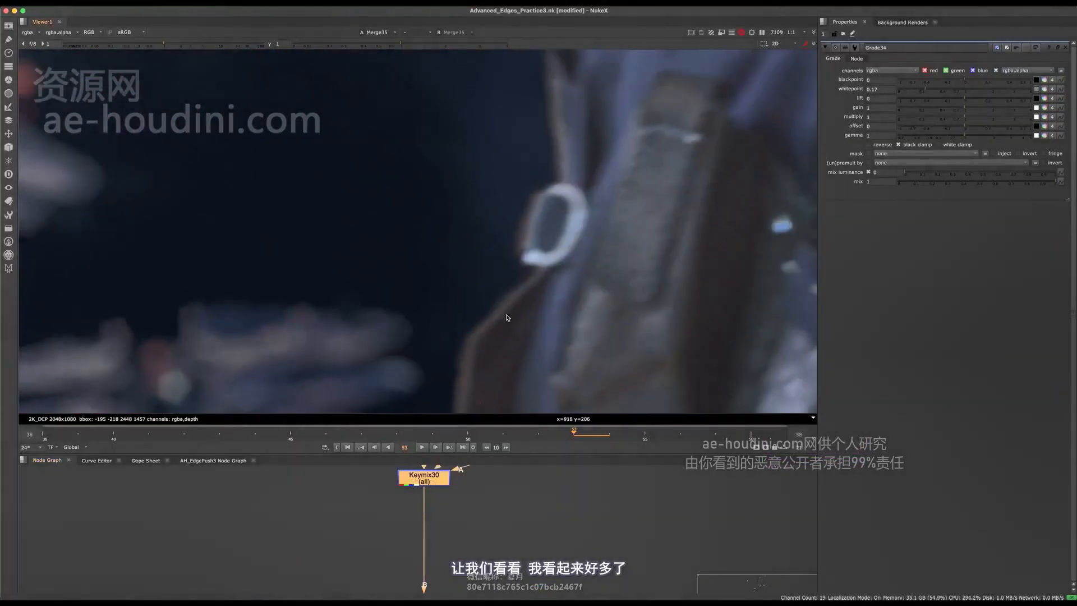
{"action": "scroll", "coordinate": [507, 318], "scroll_direction": "down", "scroll_amount": 8}
{"action": "key", "text": "d"}
{"action": "scroll", "coordinate": [537, 253], "scroll_direction": "up", "scroll_amount": 8}
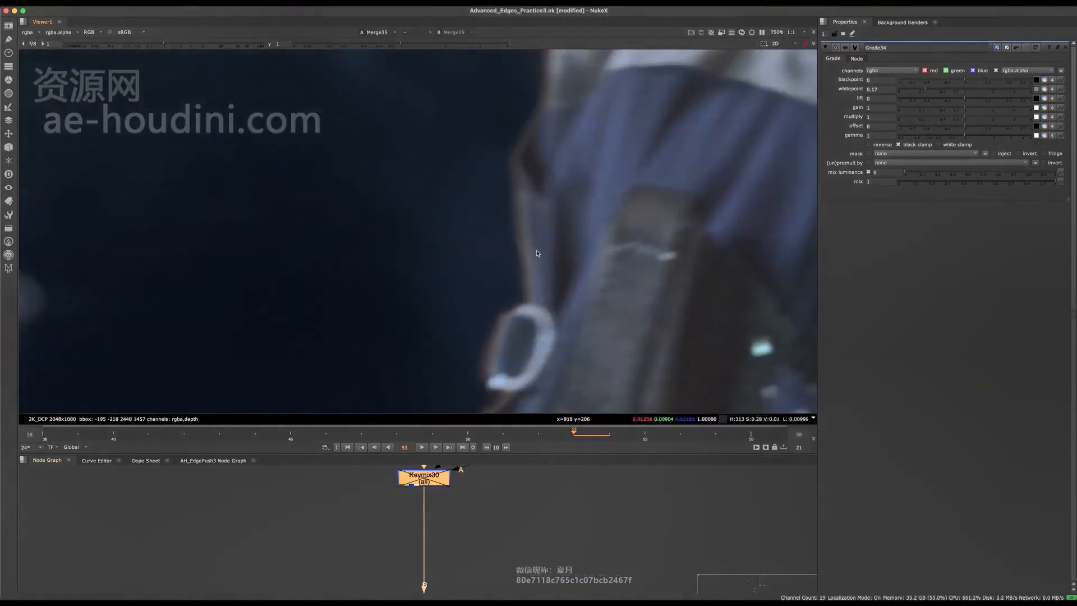
{"action": "key", "text": "d"}
{"action": "scroll", "coordinate": [497, 259], "scroll_direction": "down", "scroll_amount": 15}
{"action": "scroll", "coordinate": [497, 268], "scroll_direction": "up", "scroll_amount": 13}
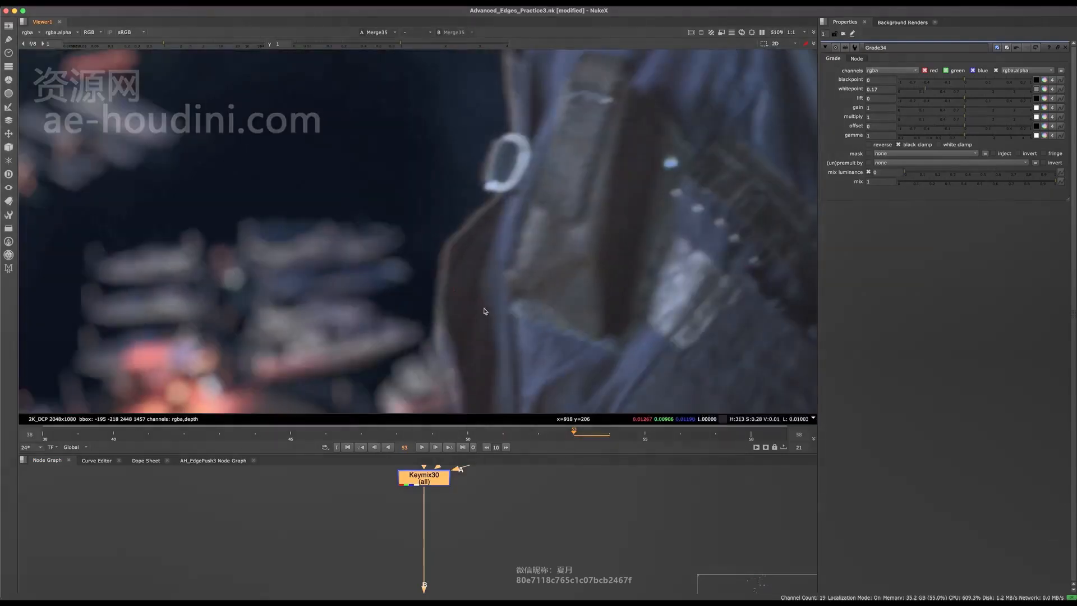
{"action": "middle_click_drag", "start_coordinate": [494, 467], "coordinate": [467, 519]}
{"action": "scroll", "coordinate": [465, 519], "scroll_direction": "up", "scroll_amount": 5}
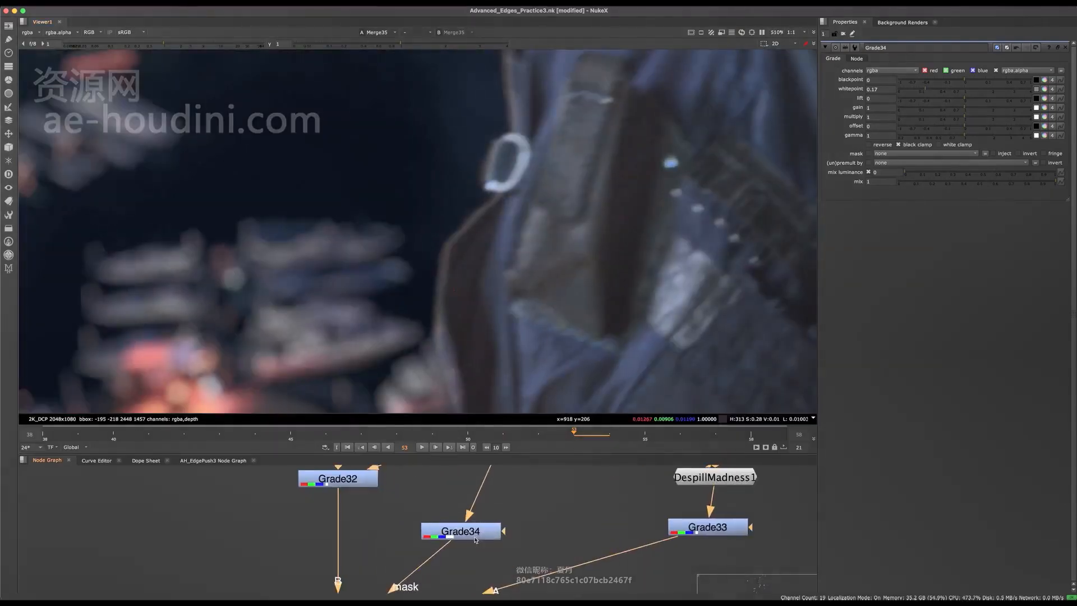
{"action": "left_click", "coordinate": [461, 530]}
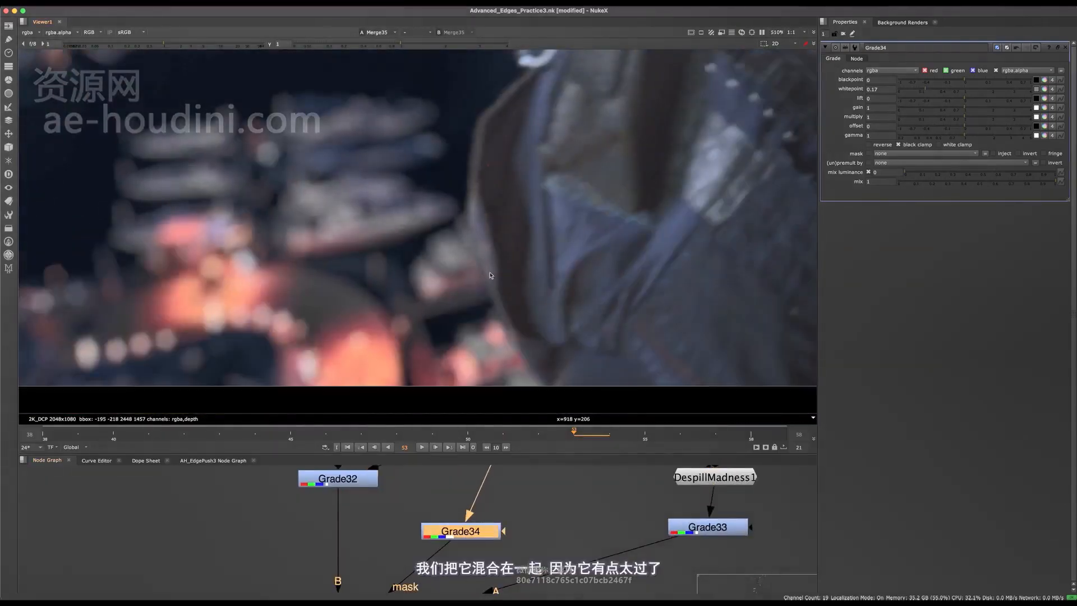
{"action": "scroll", "coordinate": [404, 522], "scroll_direction": "down", "scroll_amount": 5}
{"action": "left_click_drag", "start_coordinate": [412, 543], "coordinate": [416, 536]}
{"action": "key", "text": "d"}
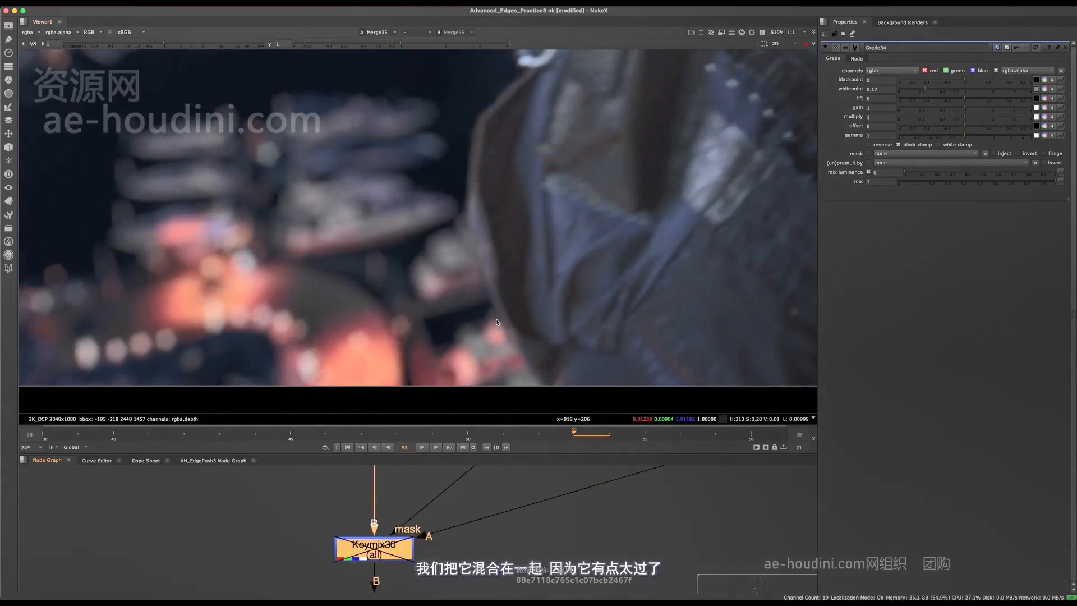
{"action": "key", "text": "d"}
{"action": "key", "text": "d"}
{"action": "middle_click_drag", "start_coordinate": [535, 87], "coordinate": [531, 212]}
{"action": "key", "text": "d"}
{"action": "middle_click_drag", "start_coordinate": [537, 148], "coordinate": [538, 215]}
{"action": "key", "text": "d"}
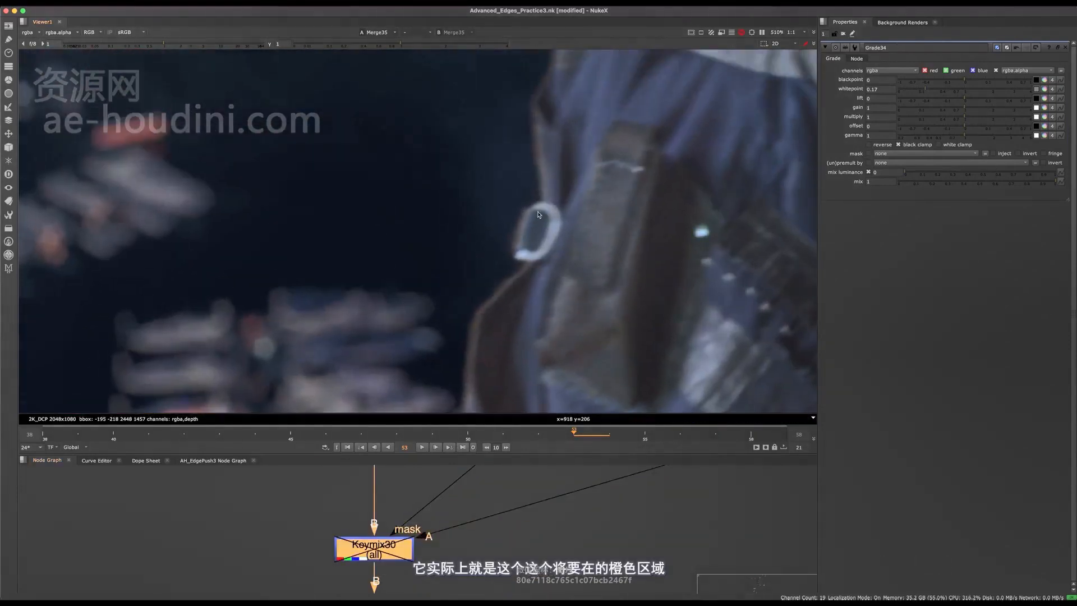
{"action": "scroll", "coordinate": [538, 215], "scroll_direction": "down", "scroll_amount": 3}
{"action": "middle_click_drag", "start_coordinate": [497, 539], "coordinate": [479, 536]}
{"action": "key", "text": "space"}
{"action": "middle_click_drag", "start_coordinate": [537, 333], "coordinate": [536, 458]}
{"action": "key", "text": "d"}
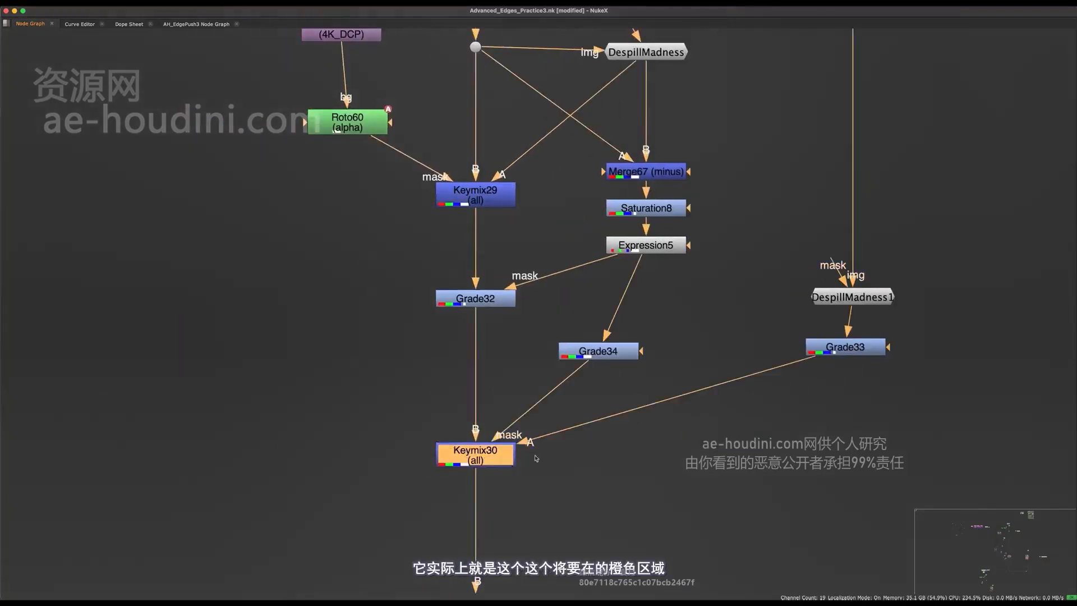
{"action": "left_click", "coordinate": [704, 300]}
{"action": "key", "text": "1"}
{"action": "key", "text": "space"}
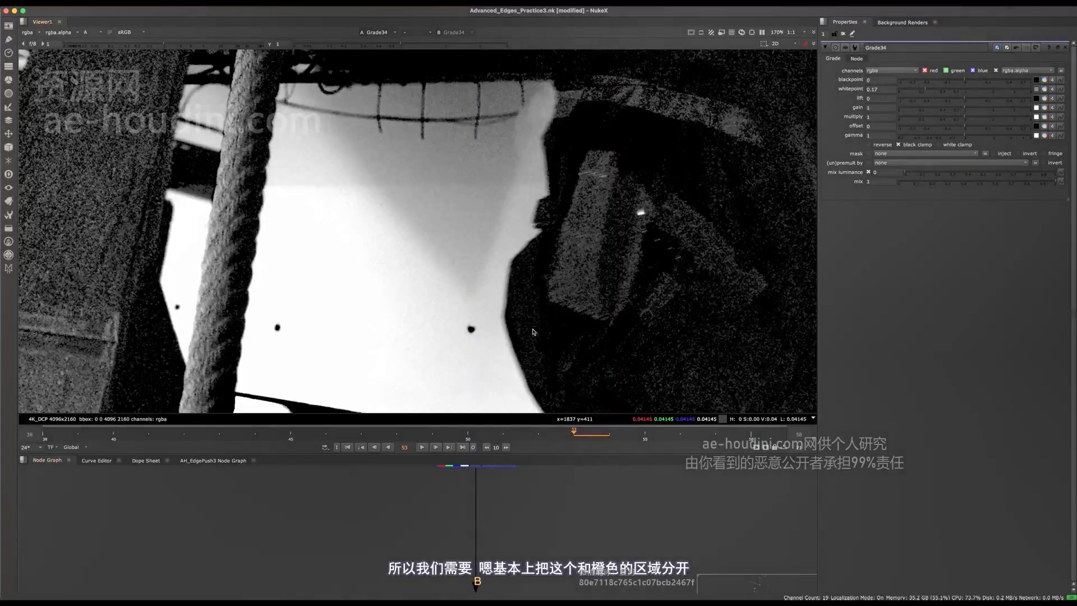
{"action": "key", "text": "f"}
{"action": "key", "text": "space"}
{"action": "middle_click_drag", "start_coordinate": [544, 137], "coordinate": [544, 578]}
{"action": "key", "text": "space"}
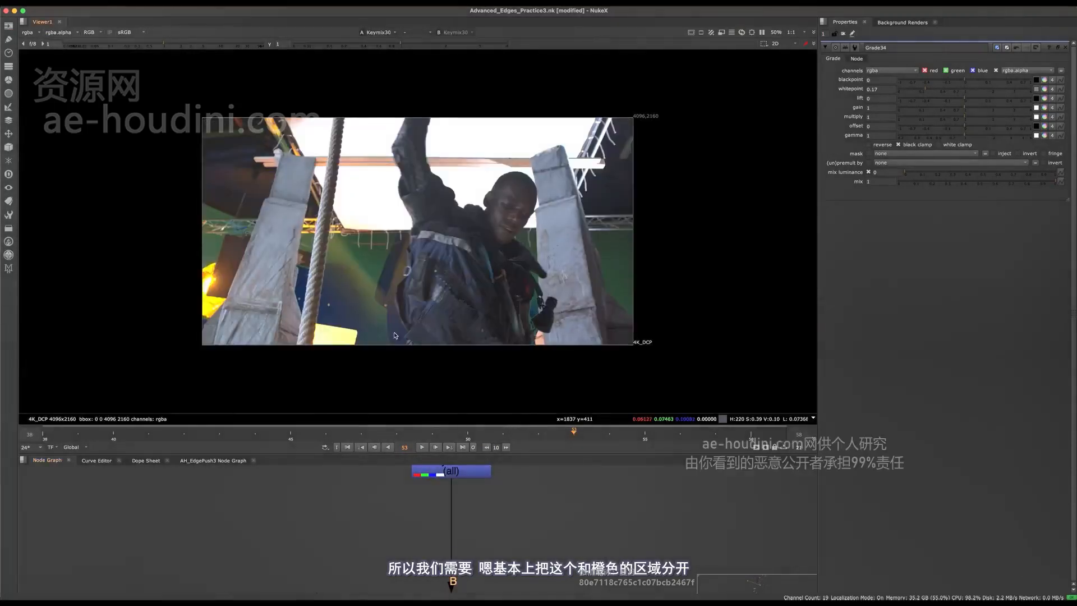
{"action": "scroll", "coordinate": [404, 276], "scroll_direction": "up", "scroll_amount": 5}
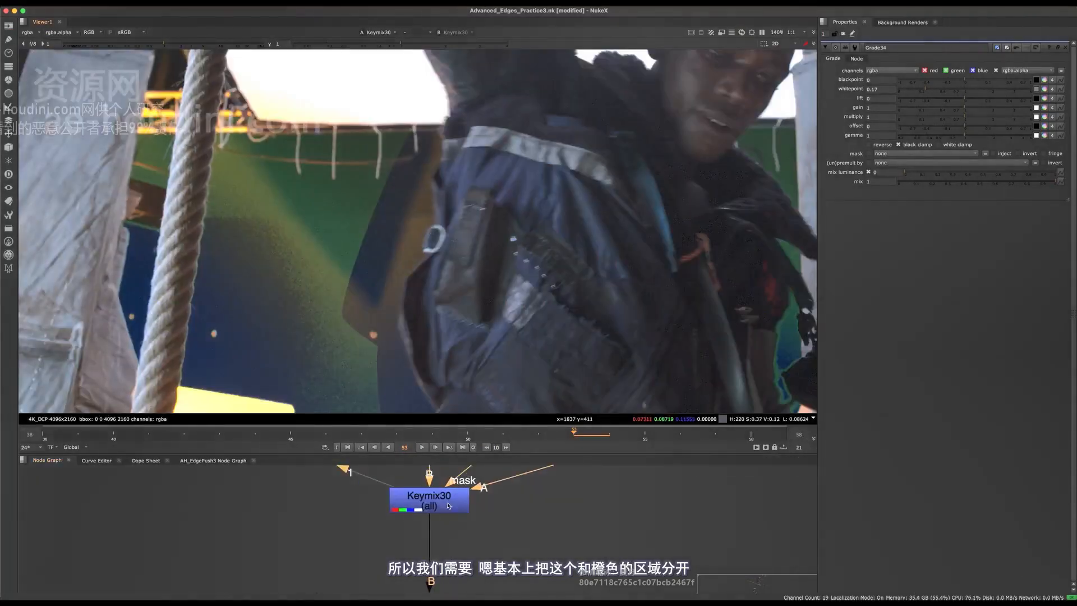
{"action": "left_click", "coordinate": [448, 508]}
{"action": "key", "text": "d"}
{"action": "key", "text": "d"}
{"action": "key", "text": "space"}
{"action": "middle_click_drag", "start_coordinate": [480, 524], "coordinate": [489, 478]}
- Add Roto61 and Merge68, inserting the merge between Grade34 and Keymix30
{"action": "left_click_drag", "start_coordinate": [716, 445], "coordinate": [686, 479]}
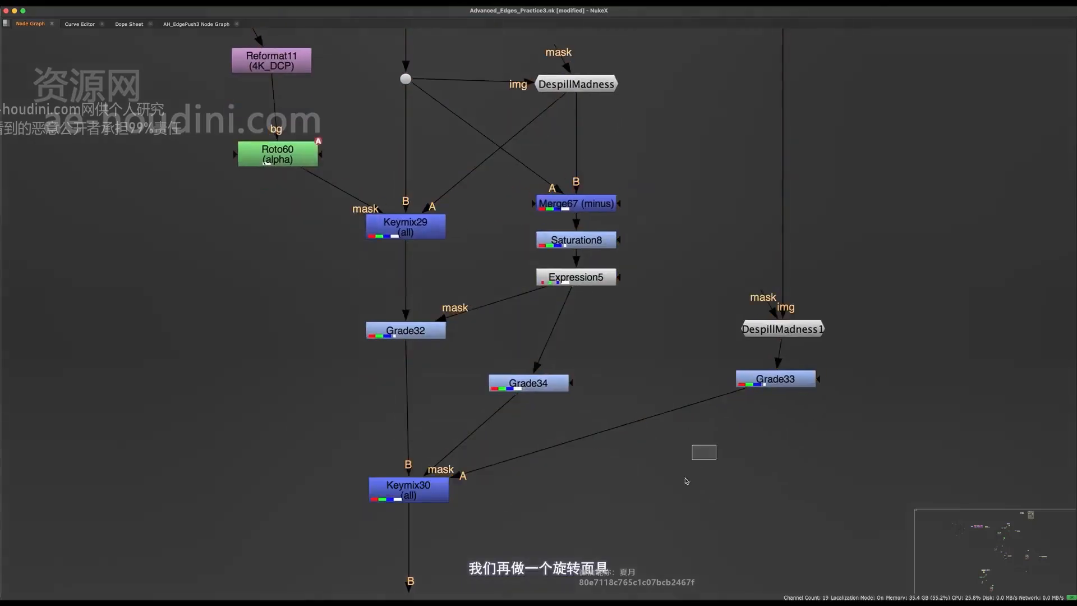
{"action": "key", "text": "o"}
{"action": "key", "text": "m"}
{"action": "left_click_drag", "start_coordinate": [836, 448], "coordinate": [538, 428]}
{"action": "key", "text": "space"}
- Set Merge68's operation to mask
{"action": "left_click", "coordinate": [880, 71]}
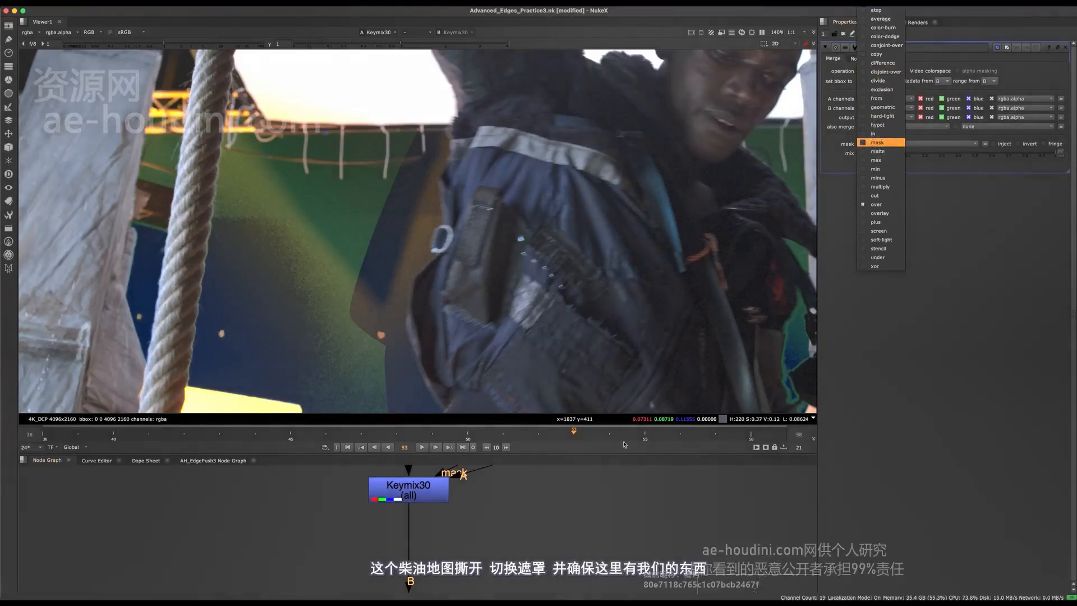
{"action": "left_click", "coordinate": [878, 152]}
{"action": "middle_click_drag", "start_coordinate": [634, 469], "coordinate": [510, 590]}
{"action": "double_click", "coordinate": [590, 580]}
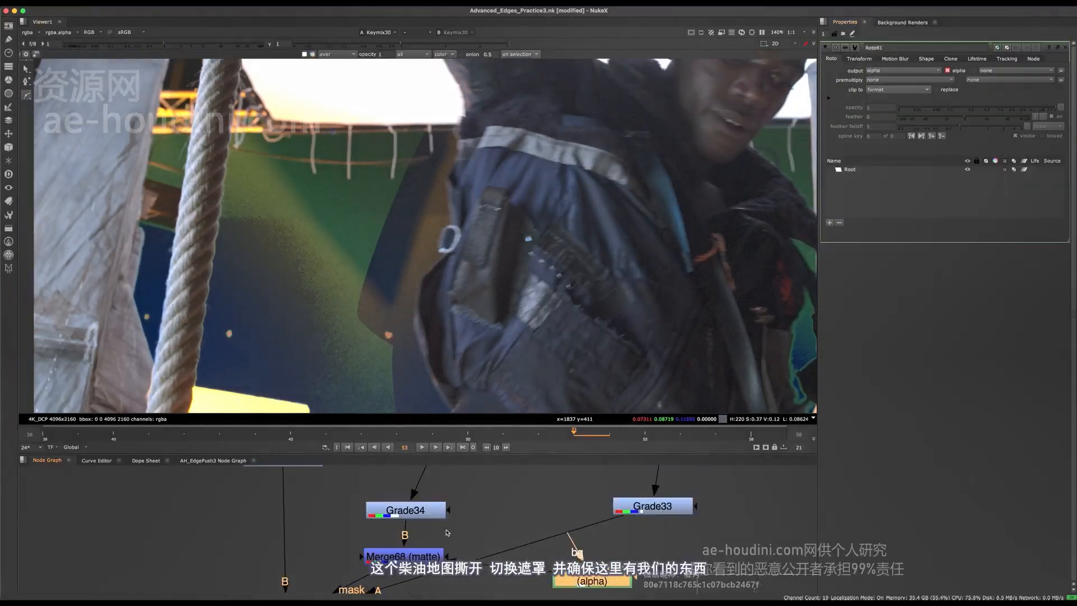
{"action": "double_click", "coordinate": [404, 555]}
{"action": "left_click", "coordinate": [880, 71]}
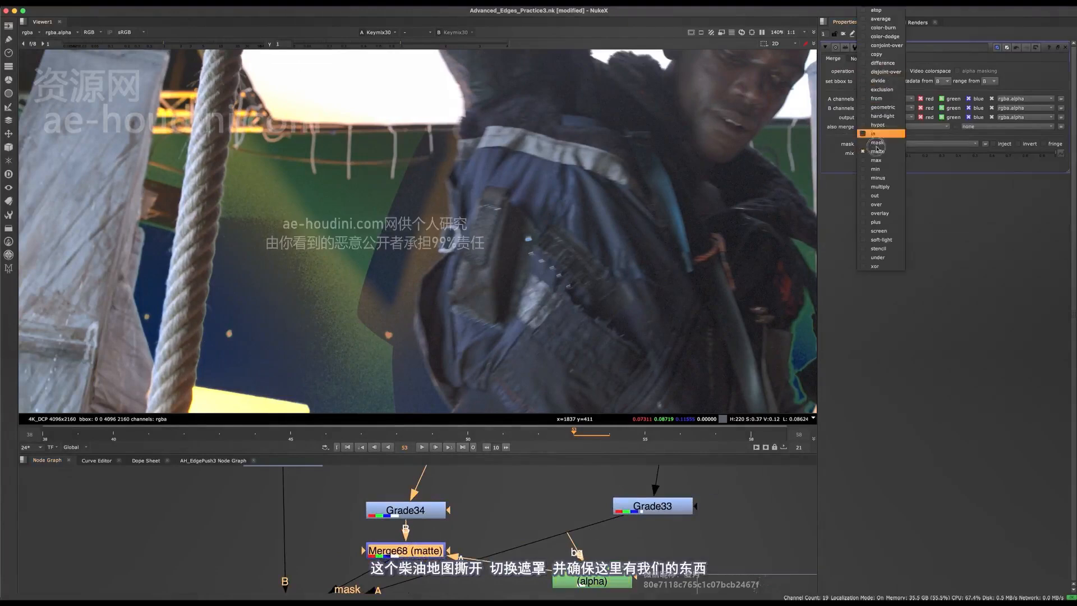
{"action": "left_click", "coordinate": [882, 145]}
{"action": "middle_click_drag", "start_coordinate": [530, 524], "coordinate": [529, 546]}
- Paste a copy of the Reformat node into the graph as Reformat56
{"action": "key", "text": "space"}
{"action": "middle_click_drag", "start_coordinate": [509, 504], "coordinate": [563, 307]}
{"action": "scroll", "coordinate": [562, 308], "scroll_direction": "down", "scroll_amount": 6}
{"action": "middle_click_drag", "start_coordinate": [345, 351], "coordinate": [520, 505]}
{"action": "scroll", "coordinate": [731, 473], "scroll_direction": "up", "scroll_amount": 6}
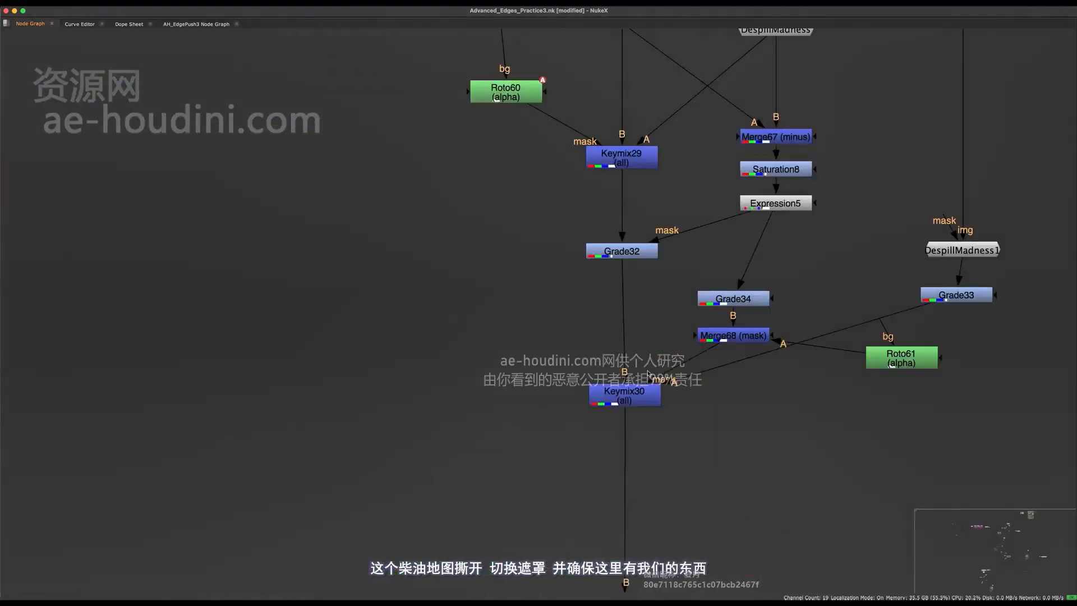
{"action": "left_click", "coordinate": [469, 272]}
{"action": "key", "text": "super+v"}
- Connect Reformat56 to Roto61's bg input, stacking them beside Merge68
{"action": "left_click_drag", "start_coordinate": [870, 352], "coordinate": [414, 354]}
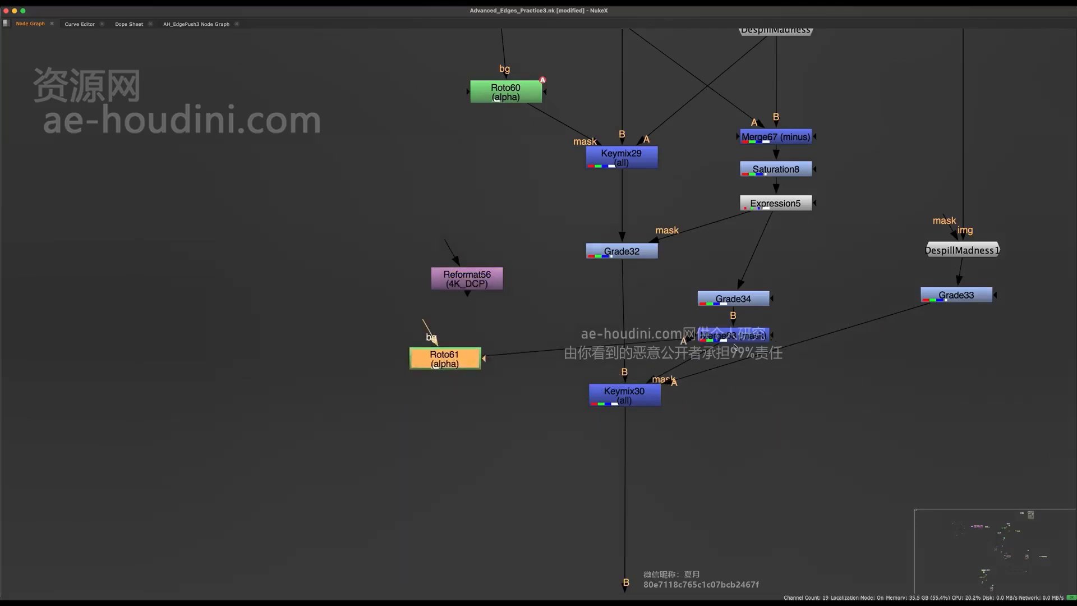
{"action": "left_click_drag", "start_coordinate": [725, 335], "coordinate": [398, 306]}
{"action": "left_click", "coordinate": [476, 266]}
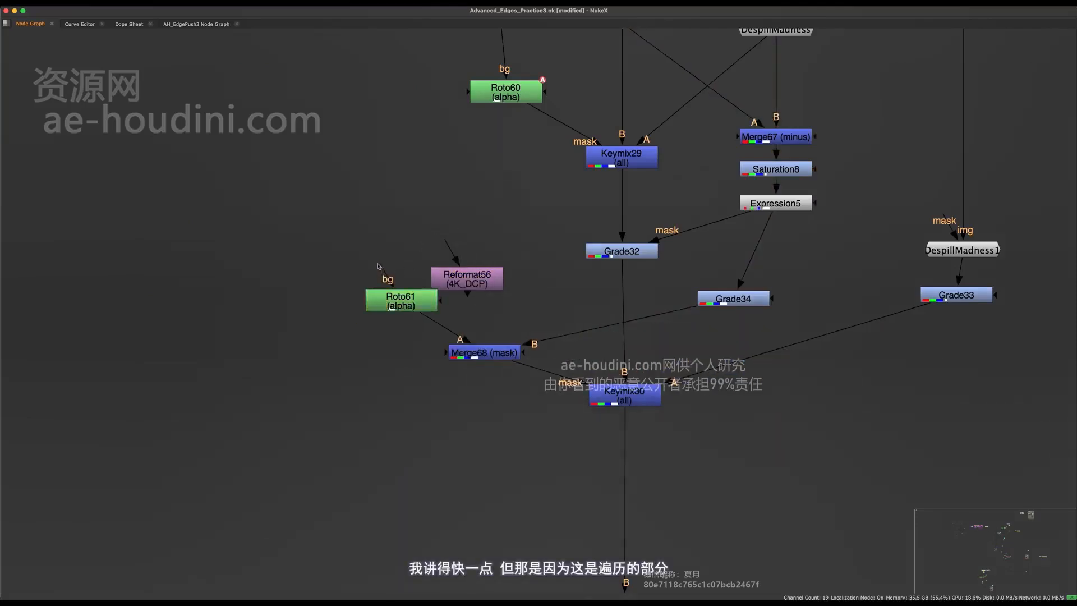
{"action": "left_click_drag", "start_coordinate": [478, 272], "coordinate": [416, 219]}
{"action": "left_click_drag", "start_coordinate": [377, 262], "coordinate": [407, 228]}
{"action": "left_click_drag", "start_coordinate": [407, 227], "coordinate": [418, 221]}
{"action": "left_click", "coordinate": [422, 305], "text": "shift"}
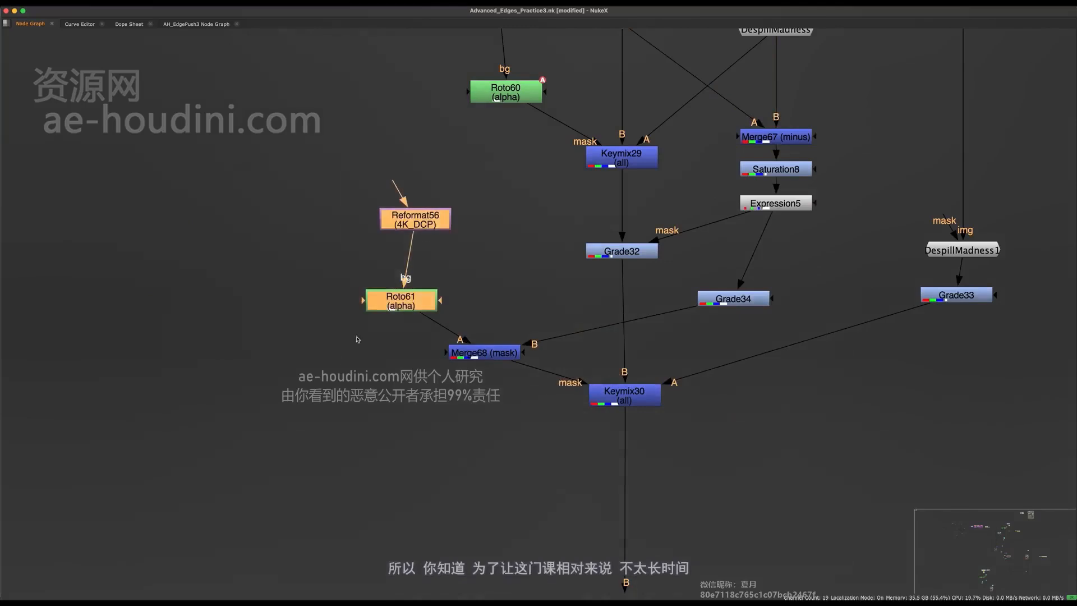
{"action": "left_click_drag", "start_coordinate": [422, 305], "coordinate": [505, 298]}
{"action": "middle_click_drag", "start_coordinate": [671, 302], "coordinate": [662, 351]}
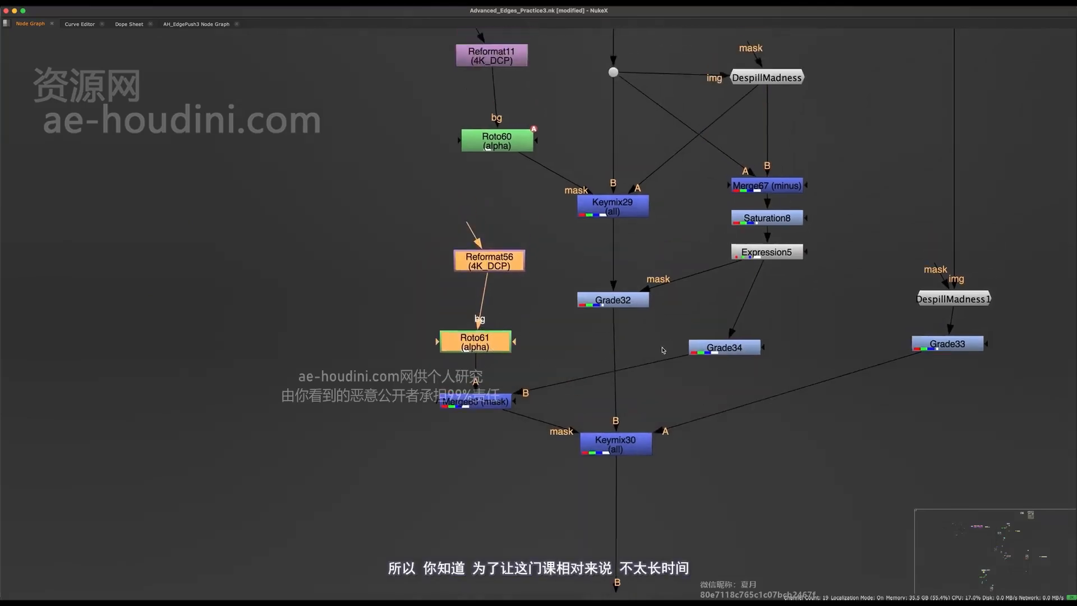
- Move Grade34 beneath Expression5, shift the Grade33 dot aside and lower Keymix30
{"action": "left_click_drag", "start_coordinate": [744, 352], "coordinate": [775, 382]}
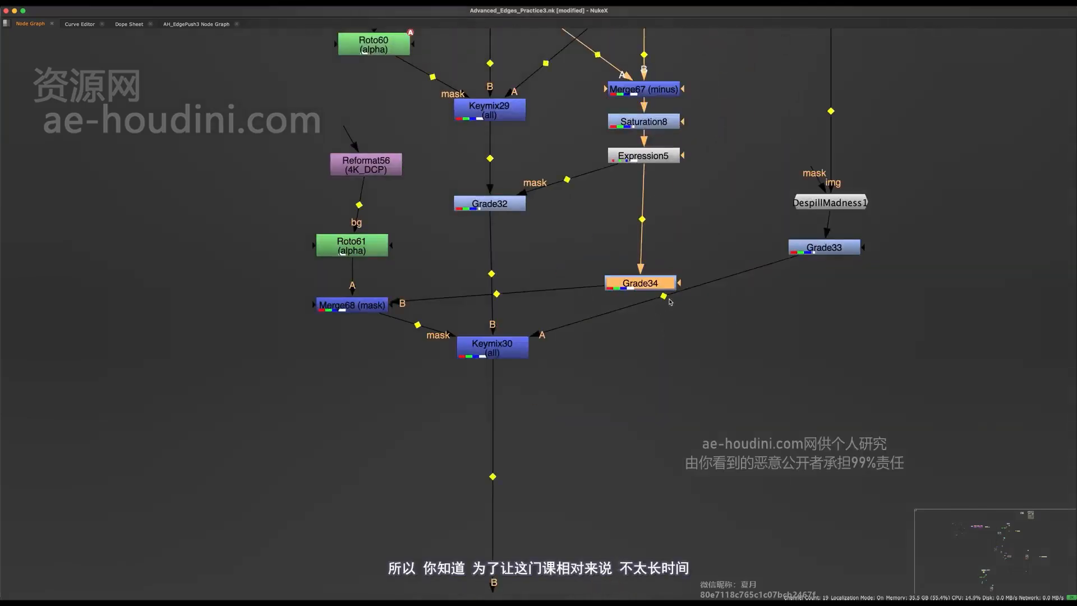
{"action": "left_click_drag", "start_coordinate": [665, 296], "coordinate": [843, 339]}
{"action": "middle_click_drag", "start_coordinate": [788, 284], "coordinate": [742, 374]}
{"action": "left_click_drag", "start_coordinate": [882, 262], "coordinate": [842, 312]}
{"action": "left_click_drag", "start_coordinate": [800, 338], "coordinate": [799, 359]}
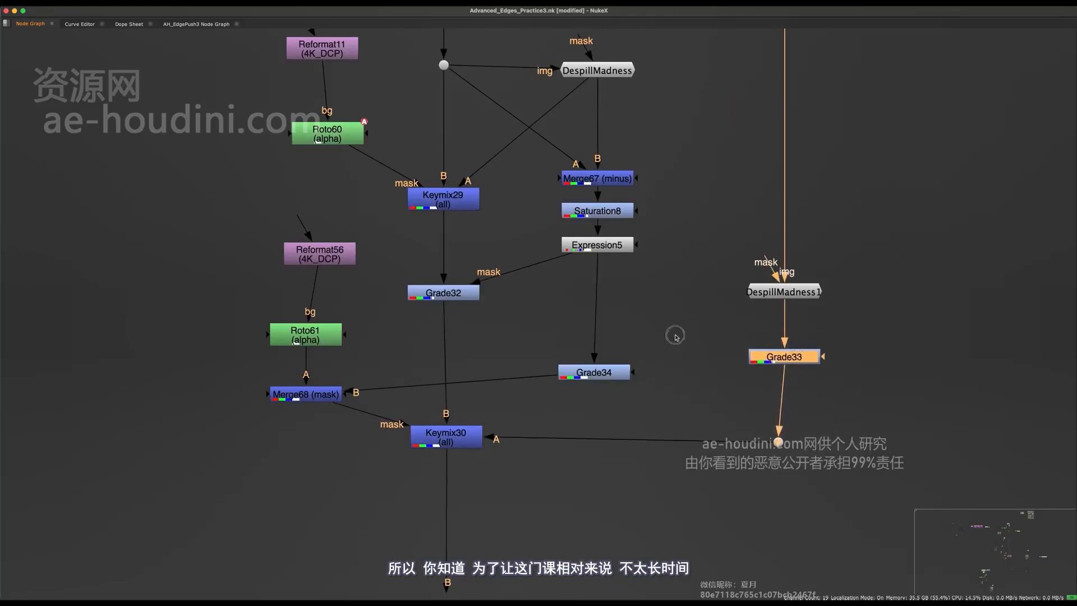
{"action": "left_click", "coordinate": [676, 335]}
{"action": "middle_click_drag", "start_coordinate": [675, 335], "coordinate": [729, 363]}
{"action": "left_click_drag", "start_coordinate": [481, 475], "coordinate": [483, 581]}
{"action": "middle_click_drag", "start_coordinate": [495, 447], "coordinate": [505, 416]}
- Move Reformat56, Roto61 and Merge68 to the left above Keymix30
{"action": "scroll", "coordinate": [505, 415], "scroll_direction": "down", "scroll_amount": 3}
{"action": "left_click_drag", "start_coordinate": [457, 251], "coordinate": [334, 386]}
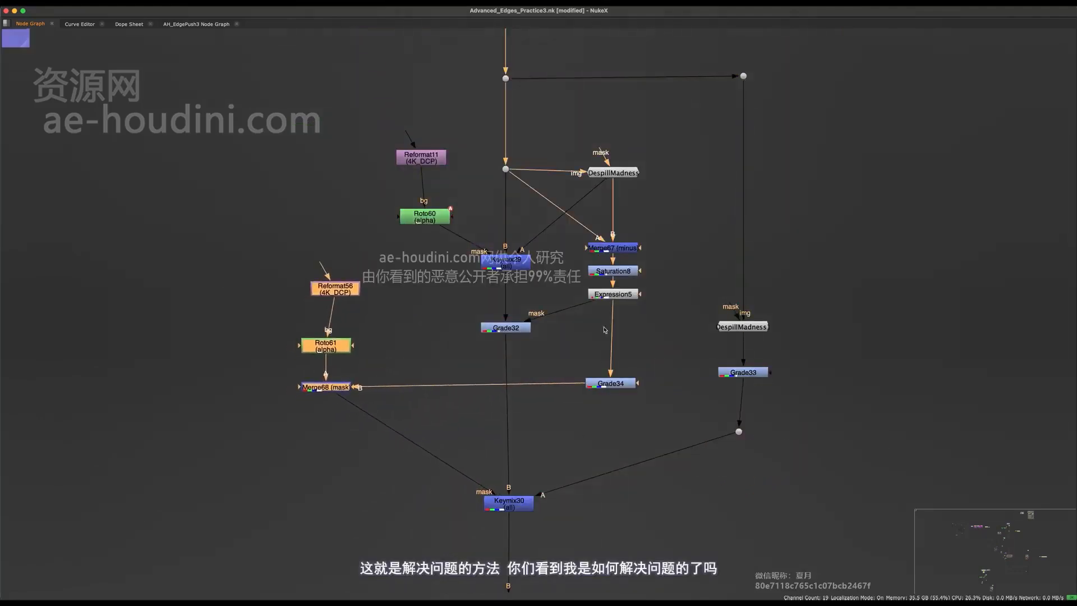
{"action": "left_click", "coordinate": [603, 423]}
{"action": "left_click_drag", "start_coordinate": [679, 374], "coordinate": [595, 396]}
{"action": "mouse_move", "coordinate": [630, 348]}
{"action": "middle_mouse_down"}
{"action": "mouse_move", "coordinate": [640, 411]}
{"action": "mouse_move", "coordinate": [618, 359]}
{"action": "middle_mouse_up"}
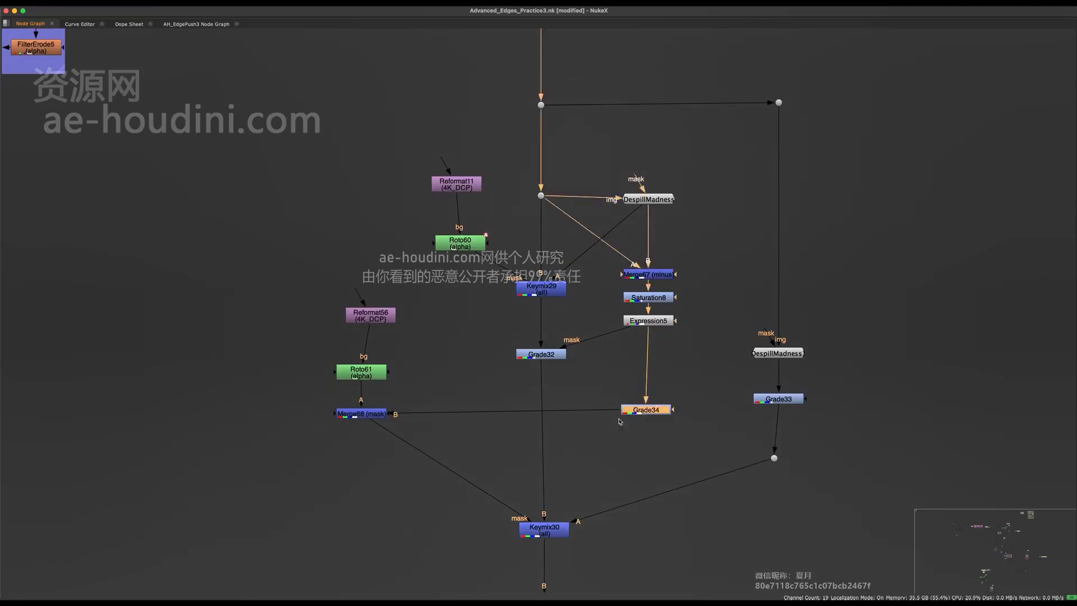
- View Grade34's output and toggle Grade34 off and on to compare its effect
{"action": "middle_click_drag", "start_coordinate": [664, 416], "coordinate": [636, 457]}
{"action": "key", "text": "1"}
{"action": "key", "text": "space"}
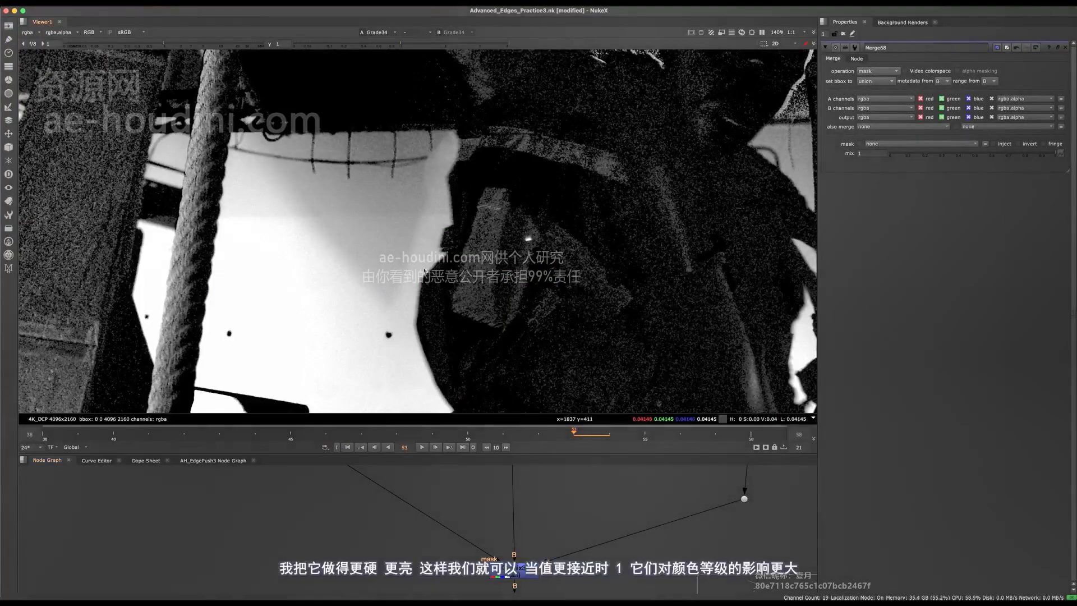
{"action": "middle_click_drag", "start_coordinate": [477, 492], "coordinate": [510, 567]}
{"action": "left_click", "coordinate": [662, 528]}
{"action": "key", "text": "d"}
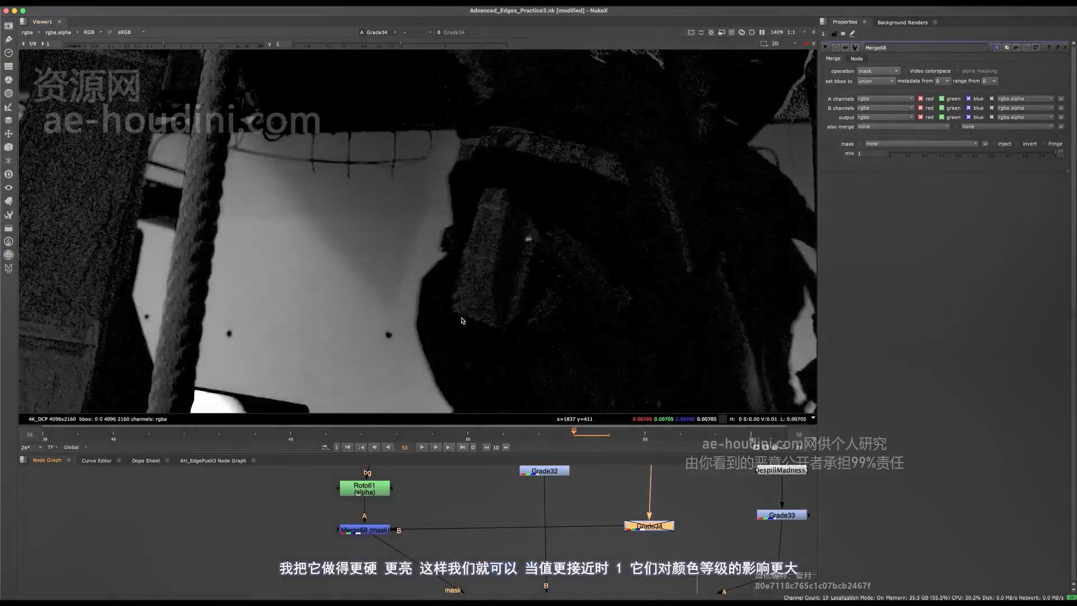
{"action": "key", "text": "d"}
{"action": "key", "text": "d"}
{"action": "key", "text": "d"}
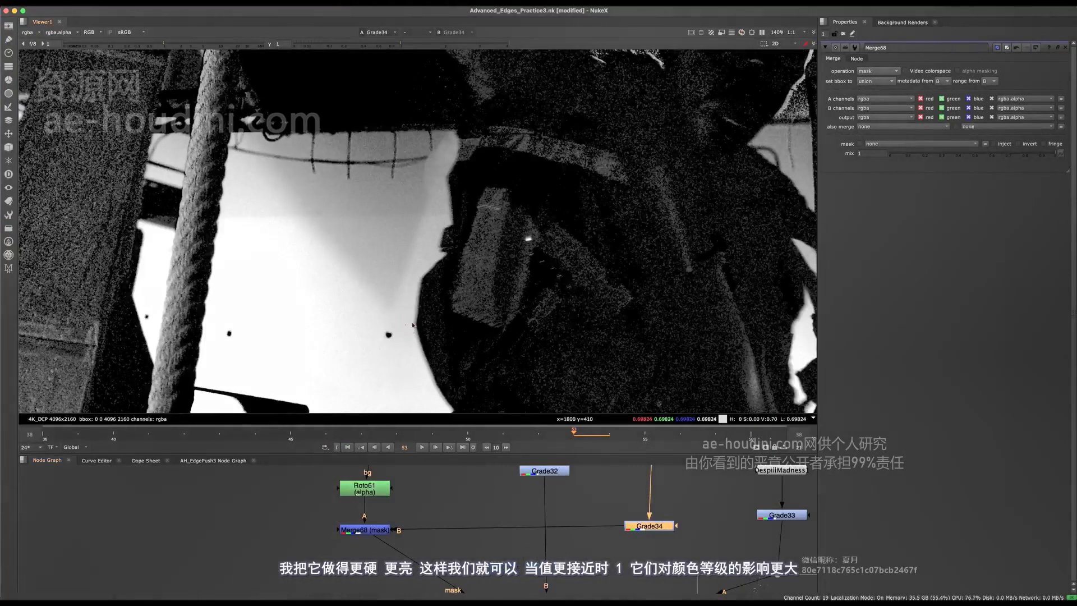
{"action": "key", "text": "d"}
{"action": "key", "text": "d"}
- View Merge68's alpha channel in the viewer
{"action": "middle_click_drag", "start_coordinate": [599, 592], "coordinate": [565, 516]}
{"action": "left_click", "coordinate": [509, 554]}
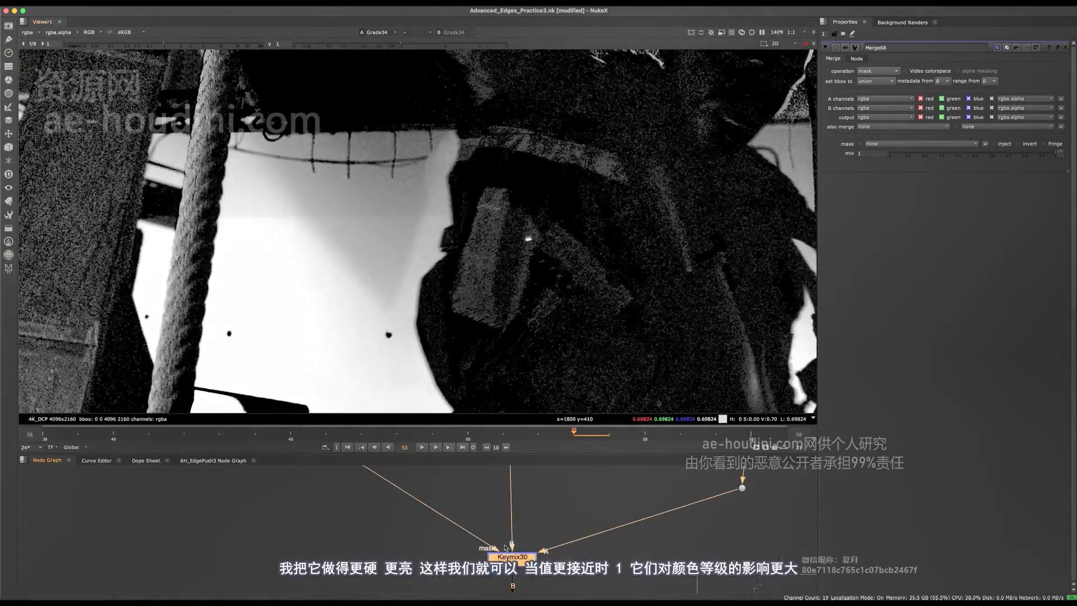
{"action": "middle_click_drag", "start_coordinate": [454, 470], "coordinate": [451, 548]}
{"action": "left_click_drag", "start_coordinate": [387, 510], "coordinate": [339, 532]}
{"action": "key", "text": "1"}
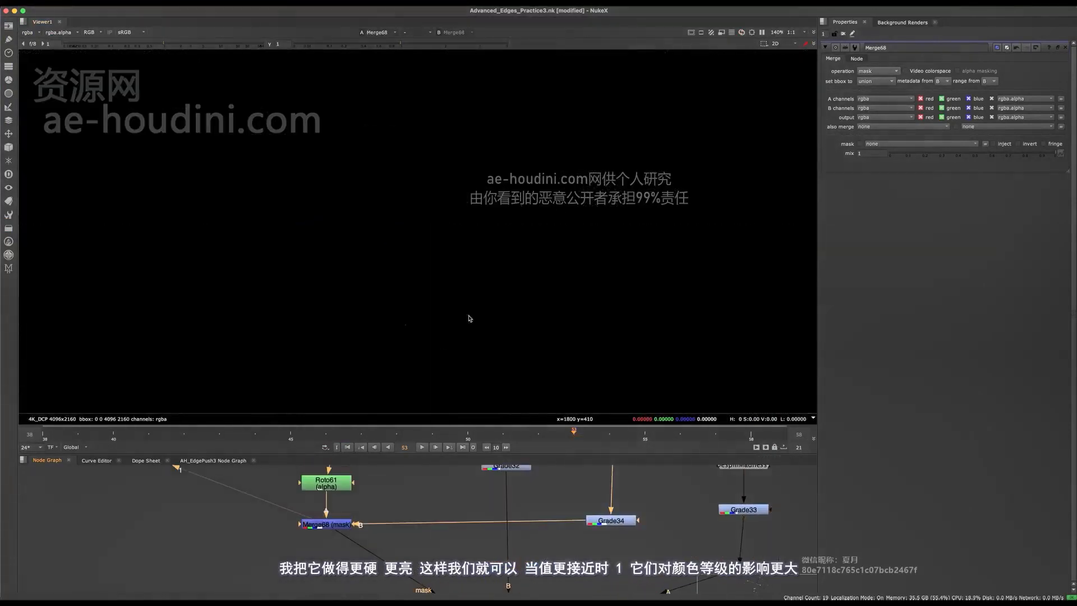
{"action": "key", "text": "a"}
{"action": "scroll", "coordinate": [412, 346], "scroll_direction": "down", "scroll_amount": 4}
- Open Roto61's settings and view Keymix30's output in full RGB
{"action": "double_click", "coordinate": [337, 483]}
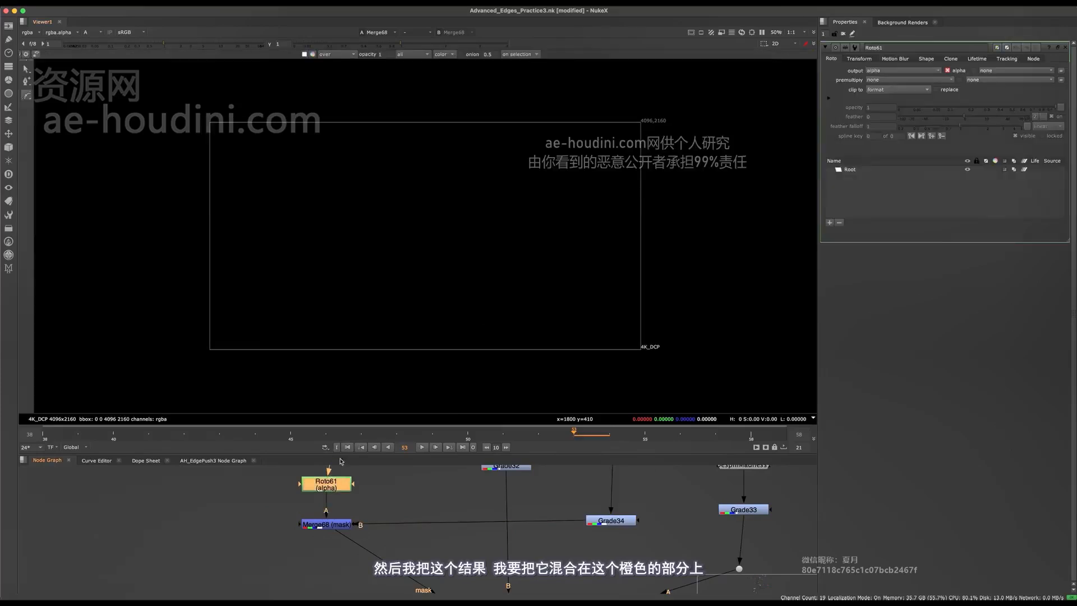
{"action": "scroll", "coordinate": [447, 318], "scroll_direction": "down", "scroll_amount": 6}
{"action": "middle_click_drag", "start_coordinate": [378, 474], "coordinate": [343, 566]}
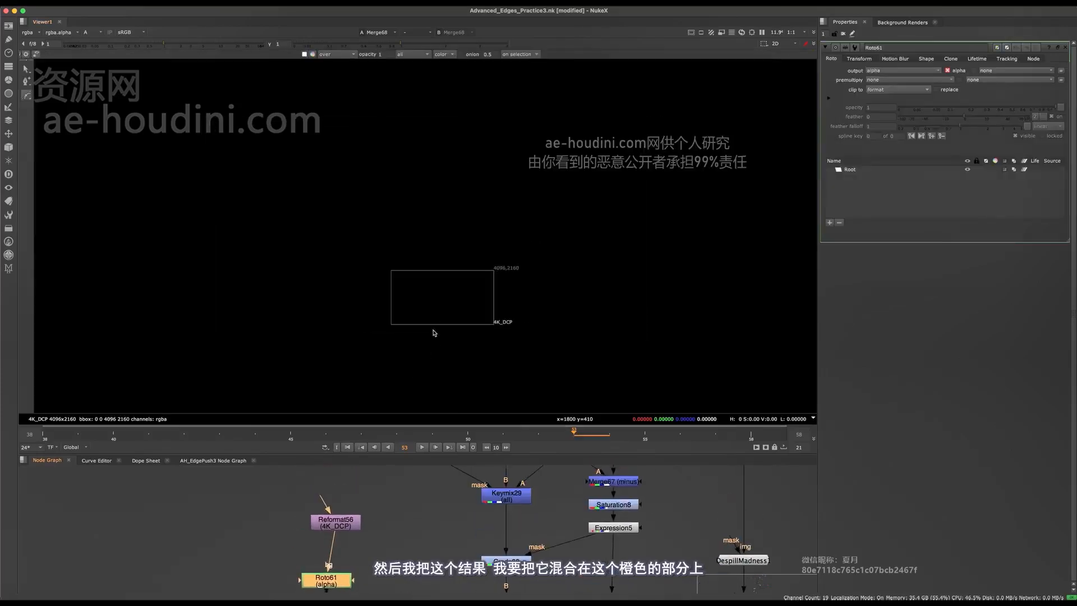
{"action": "scroll", "coordinate": [440, 337], "scroll_direction": "up", "scroll_amount": 3}
{"action": "middle_click_drag", "start_coordinate": [469, 589], "coordinate": [440, 453]}
{"action": "left_click", "coordinate": [478, 583]}
{"action": "key", "text": "1"}
{"action": "left_click", "coordinate": [440, 504]}
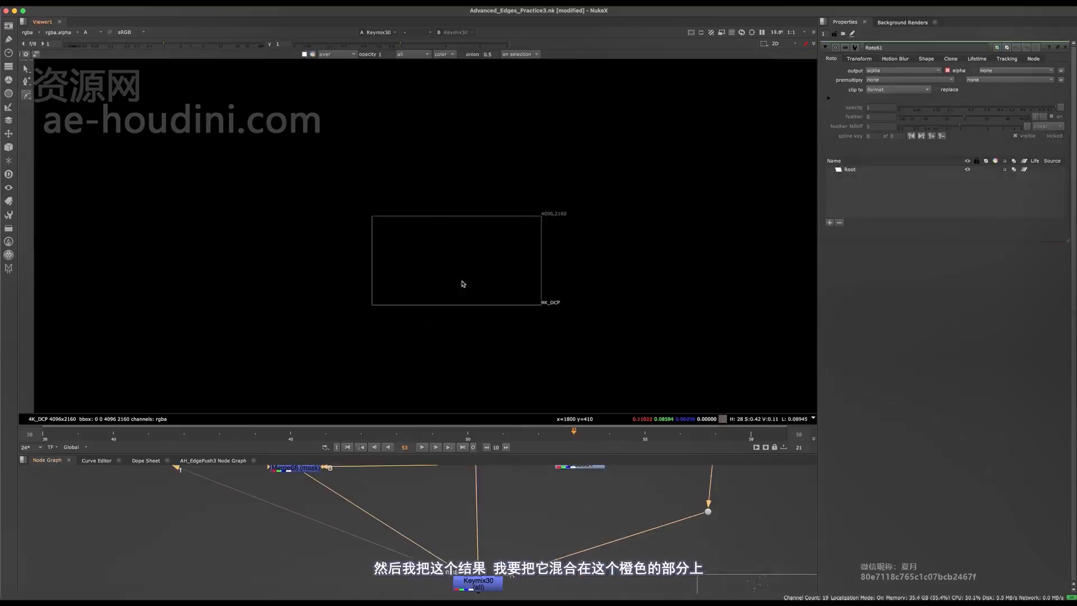
{"action": "key", "text": "a"}
{"action": "scroll", "coordinate": [459, 284], "scroll_direction": "up", "scroll_amount": 7}
- Draw a closed Bezier around the jacket's lower-left edge and reposition it with the transform box
{"action": "middle_click_drag", "start_coordinate": [454, 287], "coordinate": [468, 275]}
{"action": "left_click_drag", "start_coordinate": [465, 230], "coordinate": [459, 242]}
{"action": "left_click", "coordinate": [427, 296]}
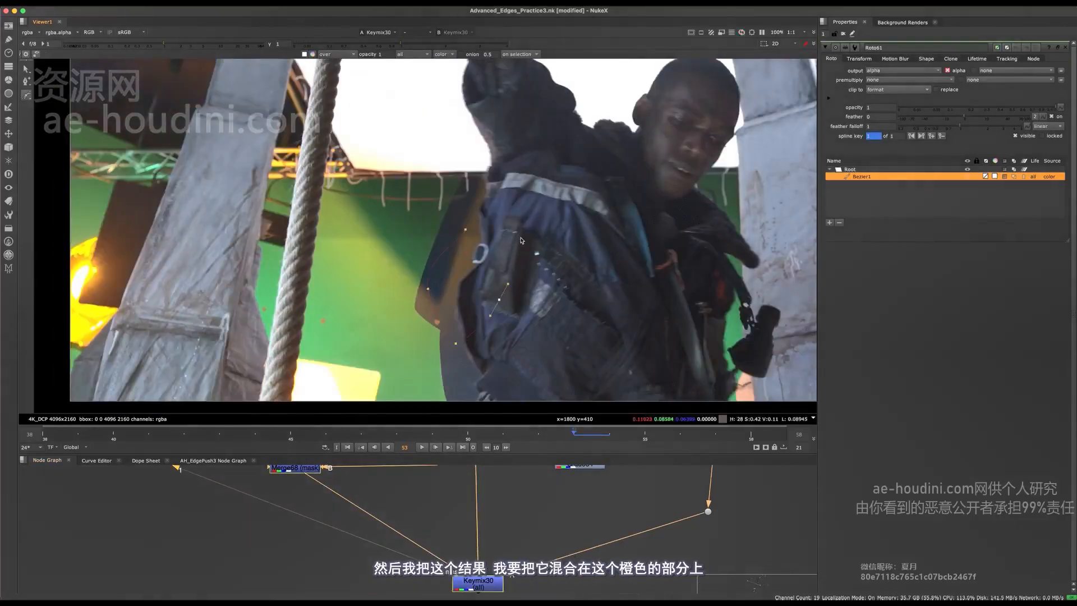
{"action": "key", "text": "Return"}
{"action": "scroll", "coordinate": [496, 267], "scroll_direction": "up", "scroll_amount": 3}
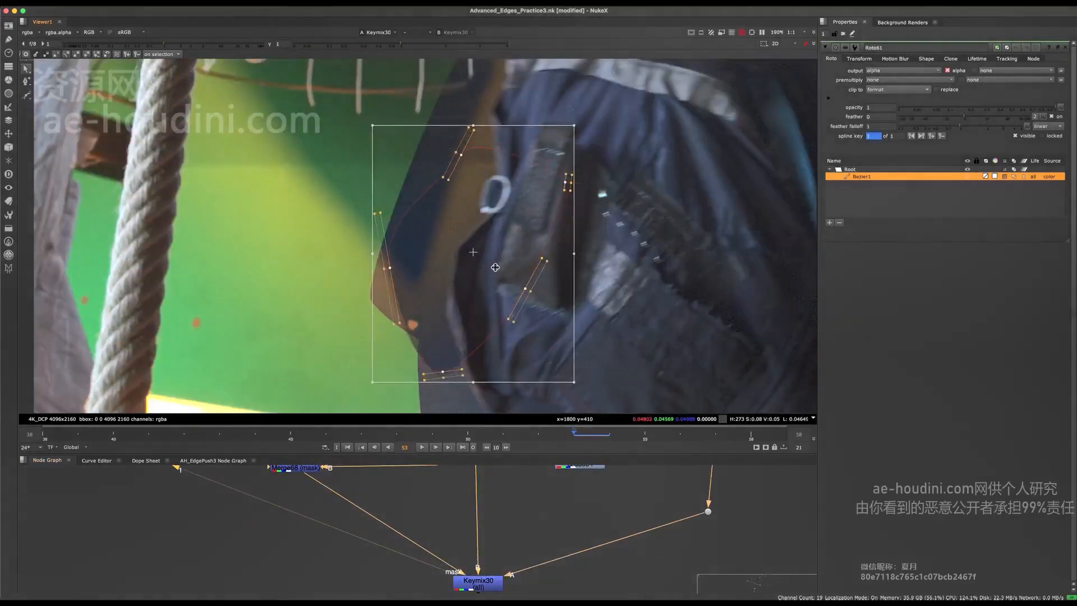
{"action": "scroll", "coordinate": [495, 258], "scroll_direction": "down", "scroll_amount": 2}
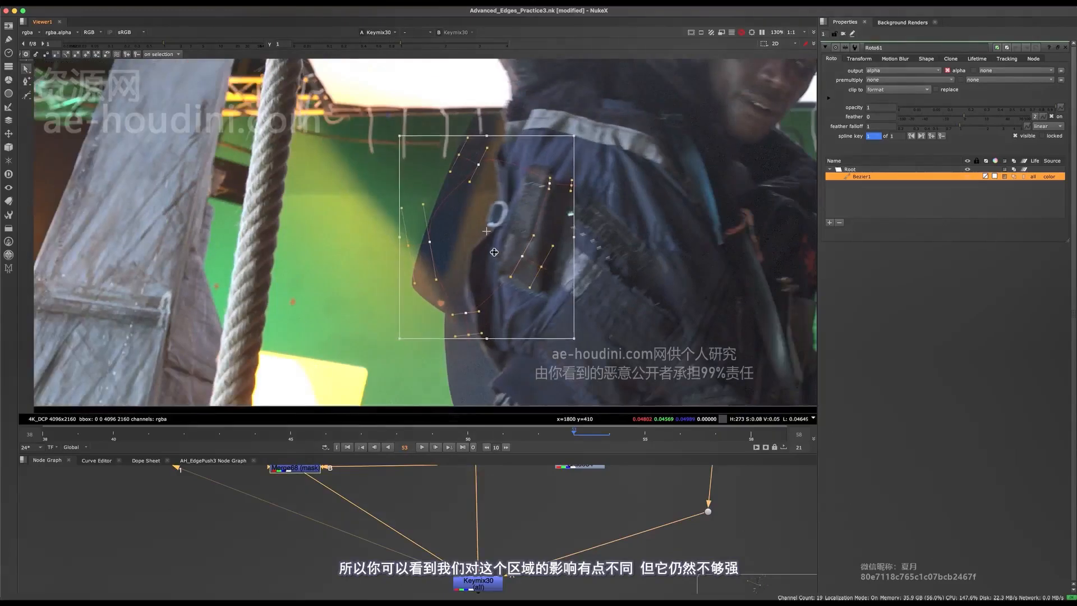
{"action": "mouse_move", "coordinate": [494, 252]}
{"action": "left_mouse_down"}
{"action": "mouse_move", "coordinate": [500, 230]}
{"action": "mouse_move", "coordinate": [499, 244]}
{"action": "left_mouse_up"}
{"action": "middle_click_drag", "start_coordinate": [526, 478], "coordinate": [467, 524]}
{"action": "scroll", "coordinate": [472, 525], "scroll_direction": "up", "scroll_amount": 2}
- Set Grade34's gamma to 2.85
{"action": "left_click", "coordinate": [508, 535]}
{"action": "left_click", "coordinate": [543, 512]}
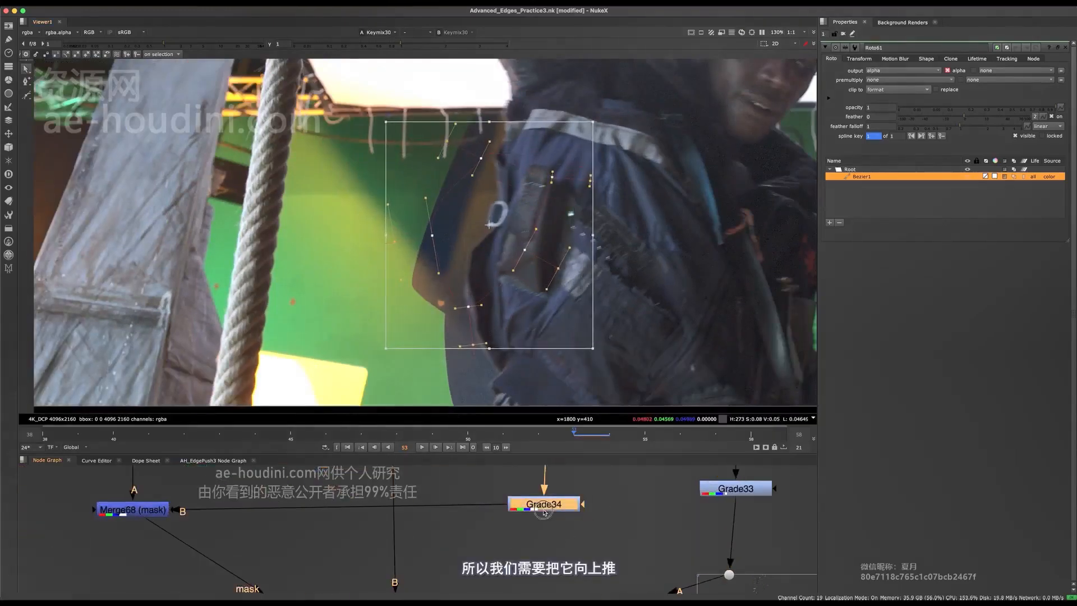
{"action": "double_click", "coordinate": [543, 513]}
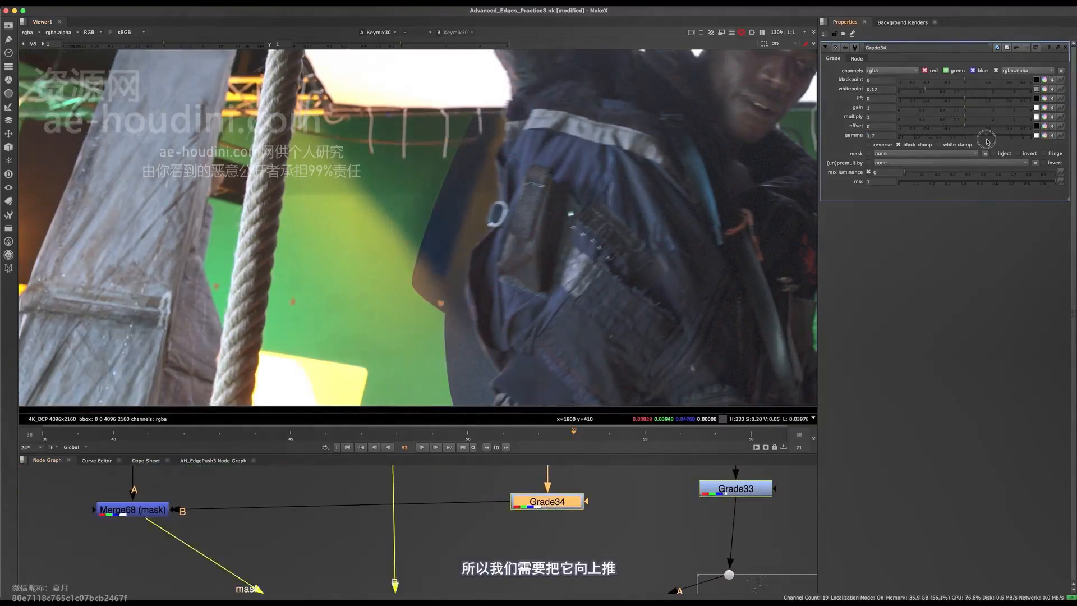
{"action": "left_click_drag", "start_coordinate": [988, 141], "coordinate": [1052, 130]}
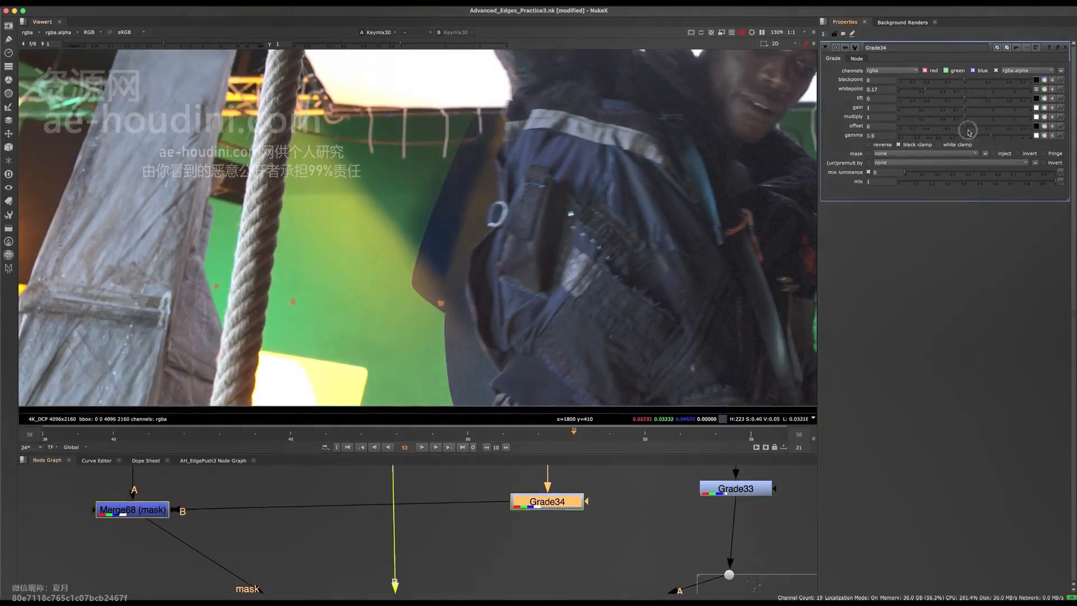
{"action": "left_click_drag", "start_coordinate": [968, 131], "coordinate": [1045, 135]}
{"action": "scroll", "coordinate": [540, 204], "scroll_direction": "up", "scroll_amount": 4}
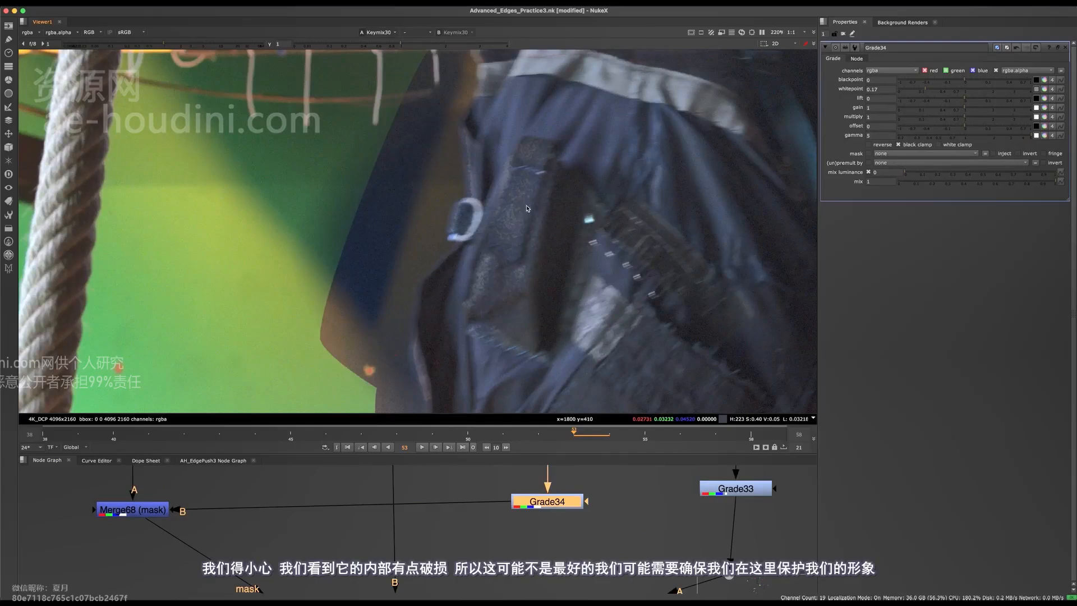
{"action": "mouse_move", "coordinate": [995, 141]}
{"action": "left_mouse_down"}
{"action": "mouse_move", "coordinate": [958, 134]}
{"action": "mouse_move", "coordinate": [1019, 132]}
{"action": "mouse_move", "coordinate": [1007, 132]}
{"action": "left_mouse_up"}
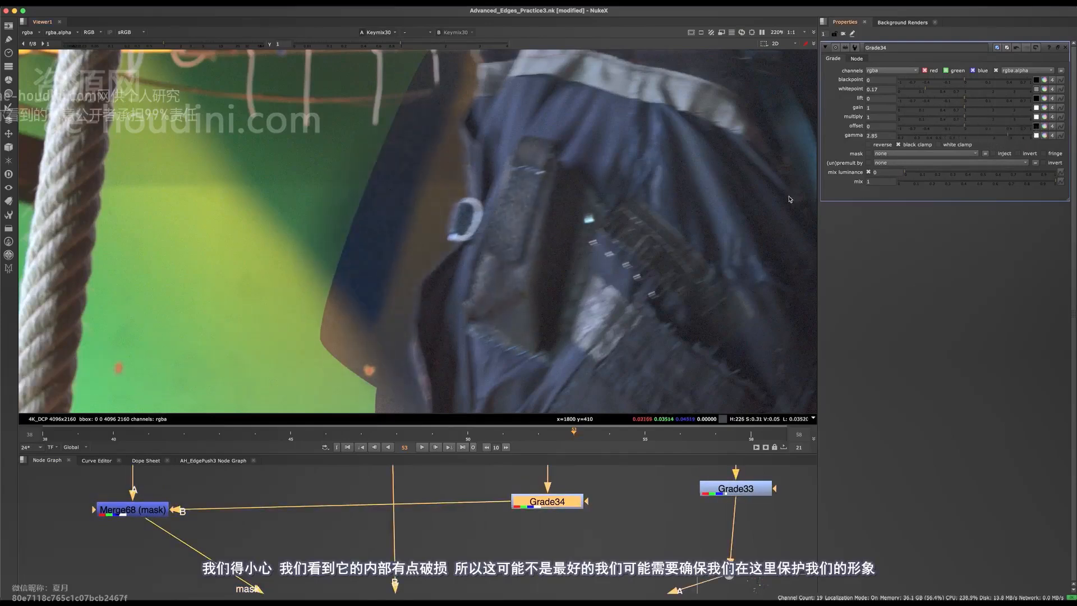
- Toggle Grade34 off and on to compare the boosted jacket edge
{"action": "key", "text": "d"}
{"action": "key", "text": "d"}
{"action": "key", "text": "d"}
{"action": "key", "text": "d"}
{"action": "key", "text": "d"}
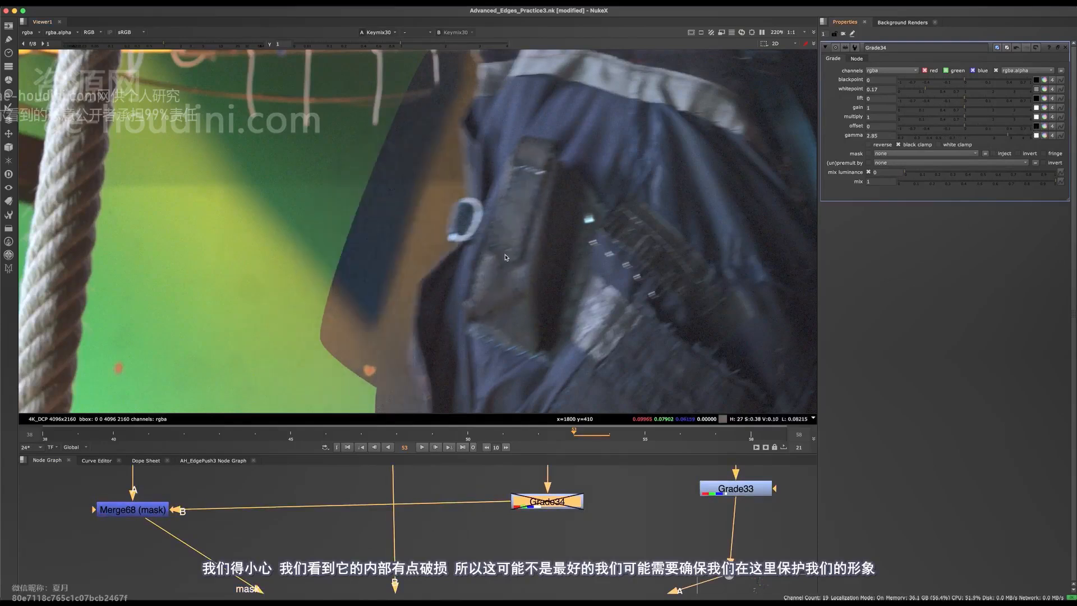
{"action": "key", "text": "d"}
{"action": "scroll", "coordinate": [519, 183], "scroll_direction": "up", "scroll_amount": 3}
{"action": "scroll", "coordinate": [514, 183], "scroll_direction": "down", "scroll_amount": 6}
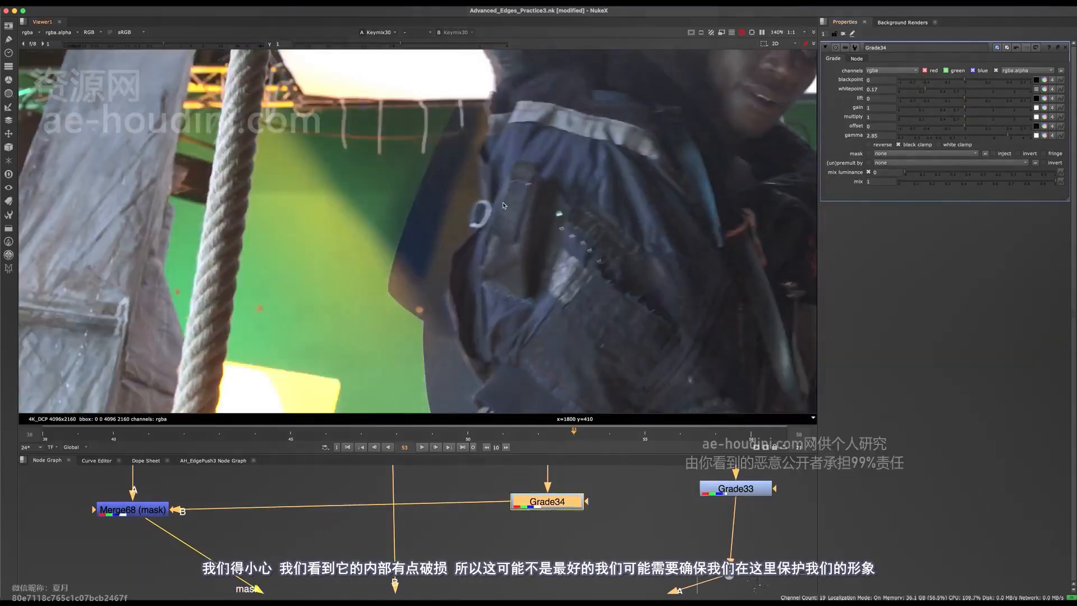
{"action": "scroll", "coordinate": [496, 184], "scroll_direction": "up", "scroll_amount": 5}
{"action": "scroll", "coordinate": [496, 185], "scroll_direction": "up", "scroll_amount": 3}
- Add Blur28 after Grade34 with size 10 and view the softened matte
{"action": "key", "text": "d"}
{"action": "key", "text": "d"}
{"action": "key", "text": "d"}
{"action": "key", "text": "d"}
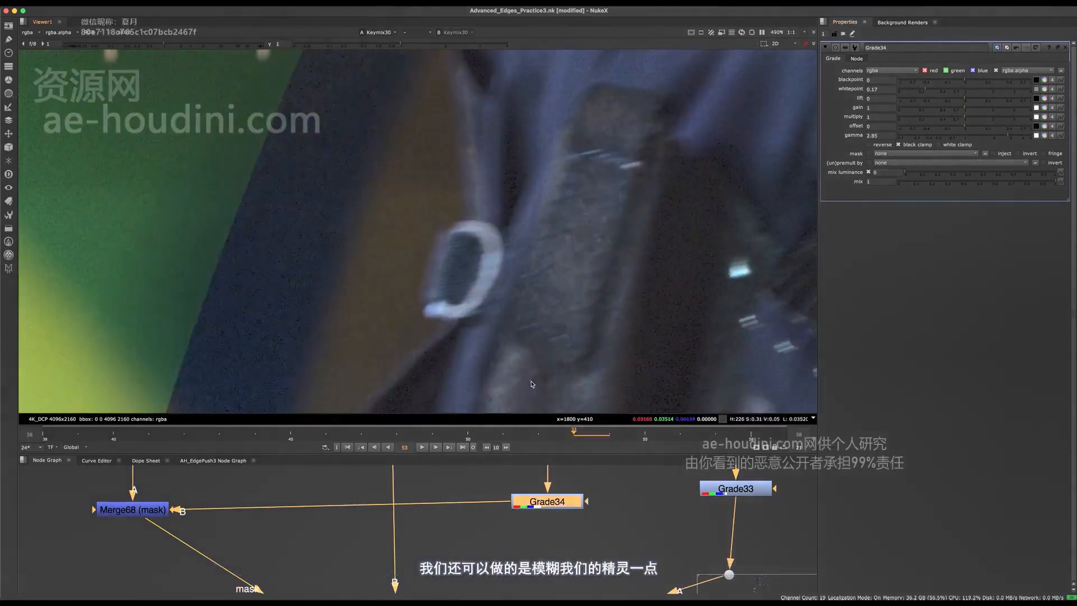
{"action": "middle_click_drag", "start_coordinate": [559, 487], "coordinate": [497, 538]}
{"action": "key", "text": "b"}
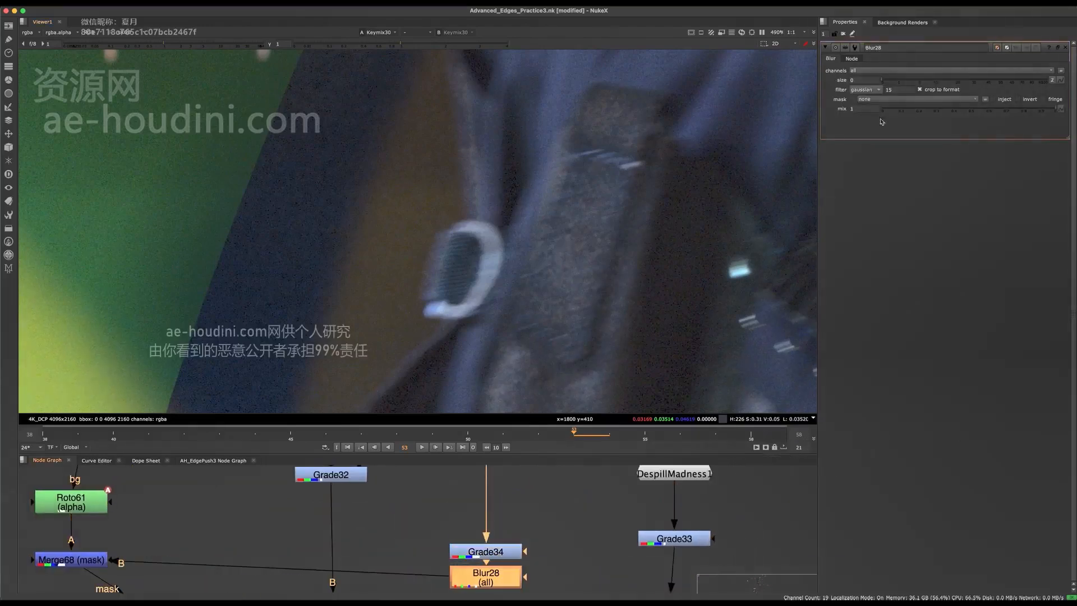
{"action": "left_click_drag", "start_coordinate": [927, 80], "coordinate": [934, 77]}
{"action": "key", "text": "1"}
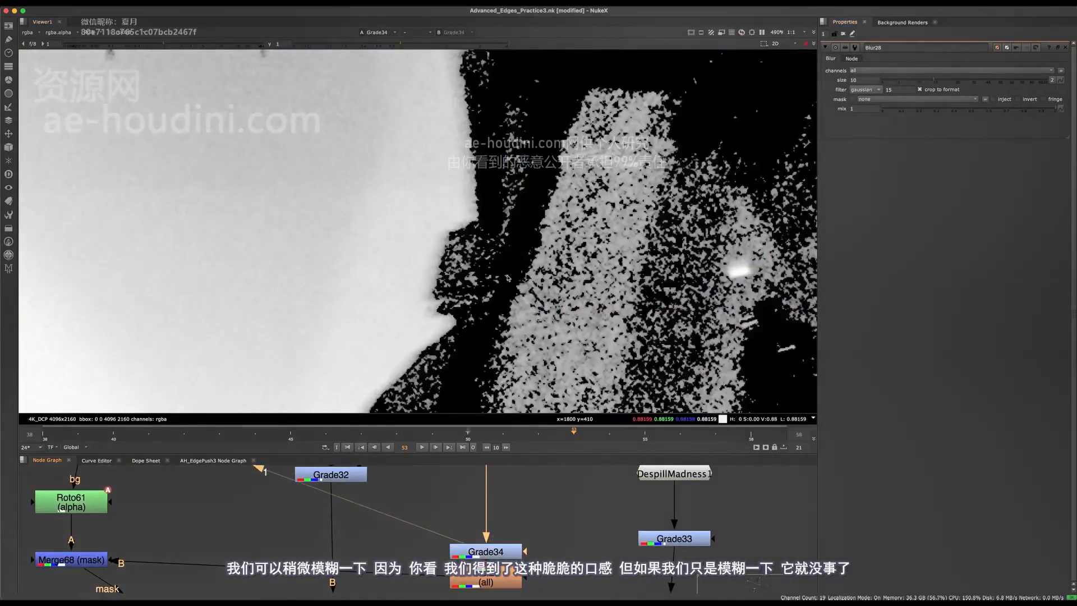
{"action": "key", "text": "f"}
{"action": "key", "text": "1"}
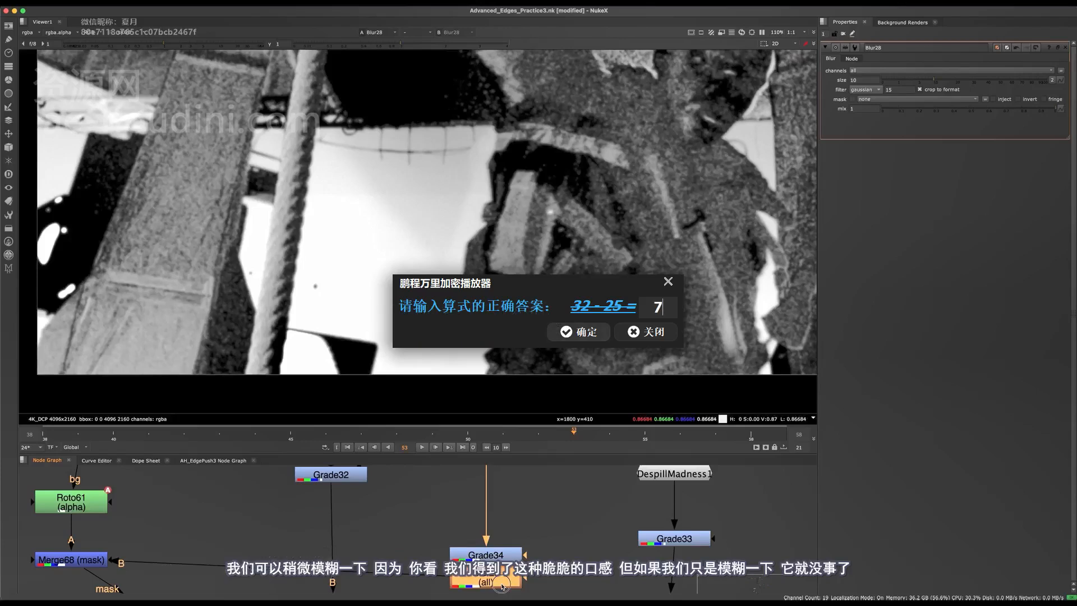
- View Keymix30's output and pan the graph to show both despill branches
{"action": "key", "text": "Return"}
{"action": "middle_click_drag", "start_coordinate": [443, 547], "coordinate": [457, 469]}
{"action": "middle_click_drag", "start_coordinate": [424, 586], "coordinate": [429, 465]}
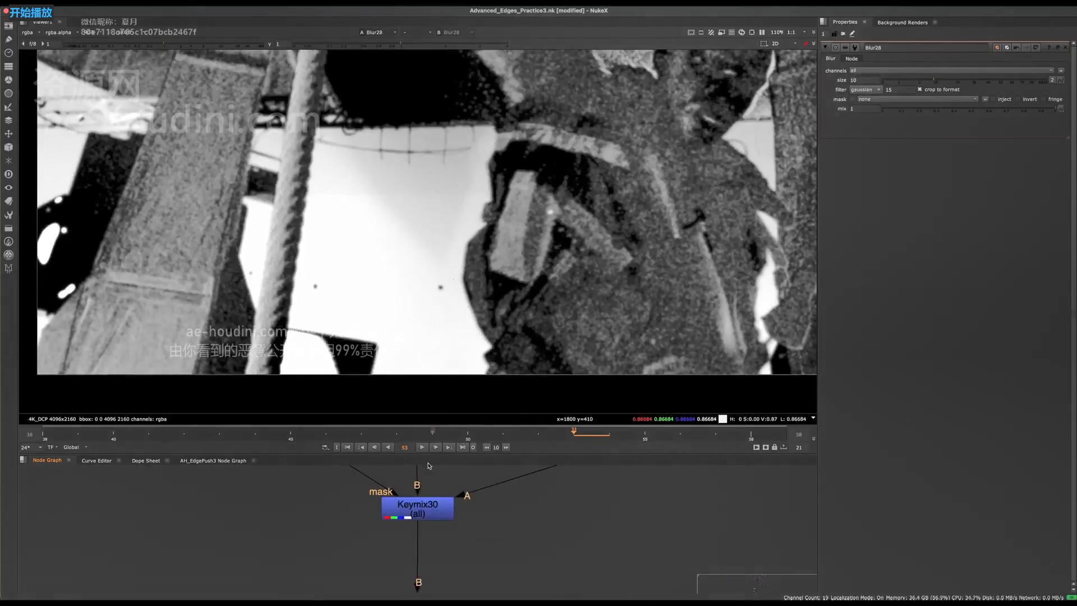
{"action": "left_click", "coordinate": [436, 515]}
{"action": "key", "text": "1"}
{"action": "middle_click_drag", "start_coordinate": [437, 517], "coordinate": [432, 563]}
{"action": "scroll", "coordinate": [446, 578], "scroll_direction": "down", "scroll_amount": 2}
- Save the script and view Grade32's output in the normal layout
{"action": "key", "text": "space"}
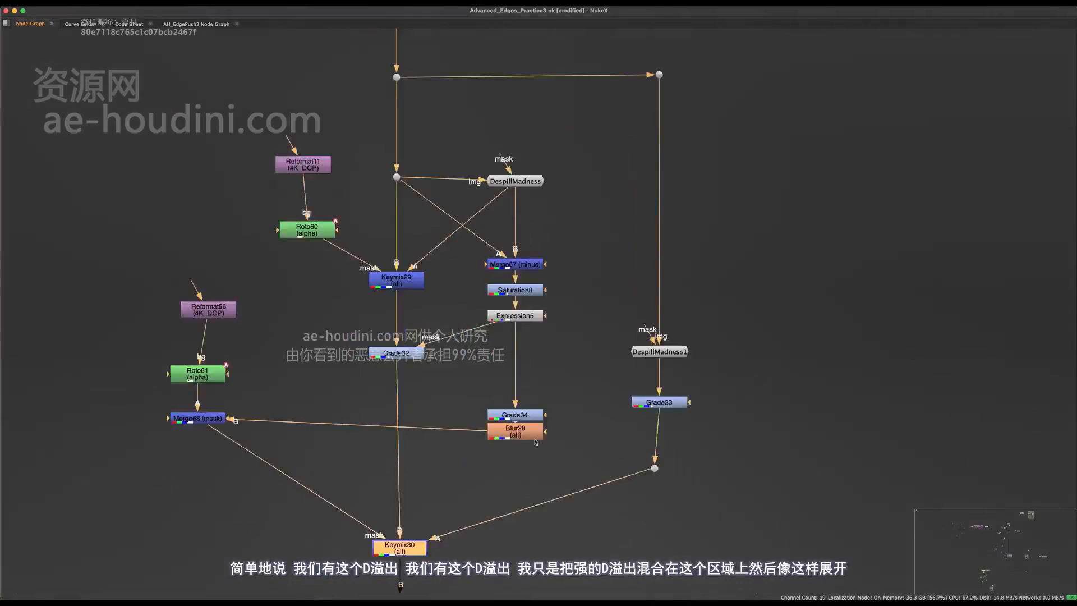
{"action": "middle_click_drag", "start_coordinate": [640, 412], "coordinate": [705, 461]}
{"action": "key", "text": "super+s"}
{"action": "left_click", "coordinate": [702, 504]}
{"action": "left_click", "coordinate": [724, 451]}
{"action": "left_click", "coordinate": [461, 402]}
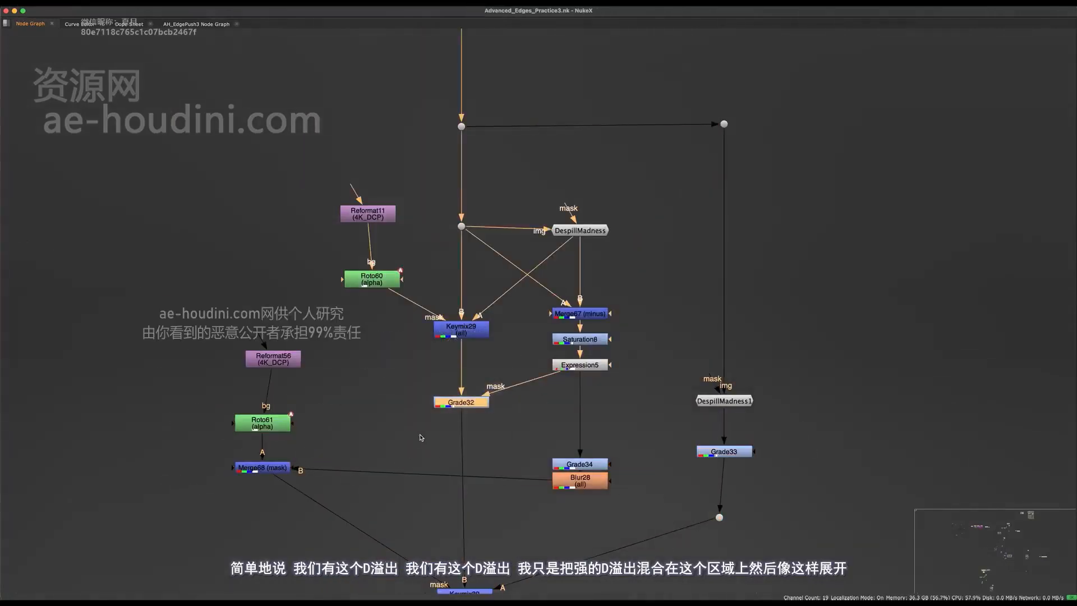
{"action": "key", "text": "1"}
{"action": "key", "text": "space"}
- View the dot feeding Keymix30 in viewer input 2
{"action": "middle_click_drag", "start_coordinate": [585, 557], "coordinate": [520, 536]}
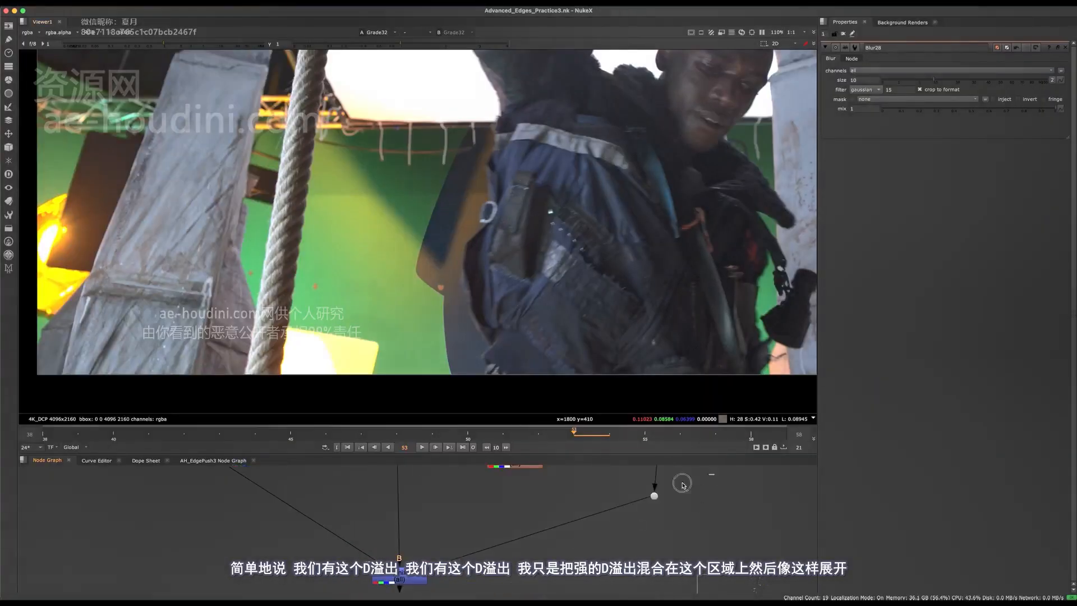
{"action": "left_click", "coordinate": [654, 496]}
{"action": "key", "text": "2"}
{"action": "scroll", "coordinate": [591, 528], "scroll_direction": "down", "scroll_amount": 3}
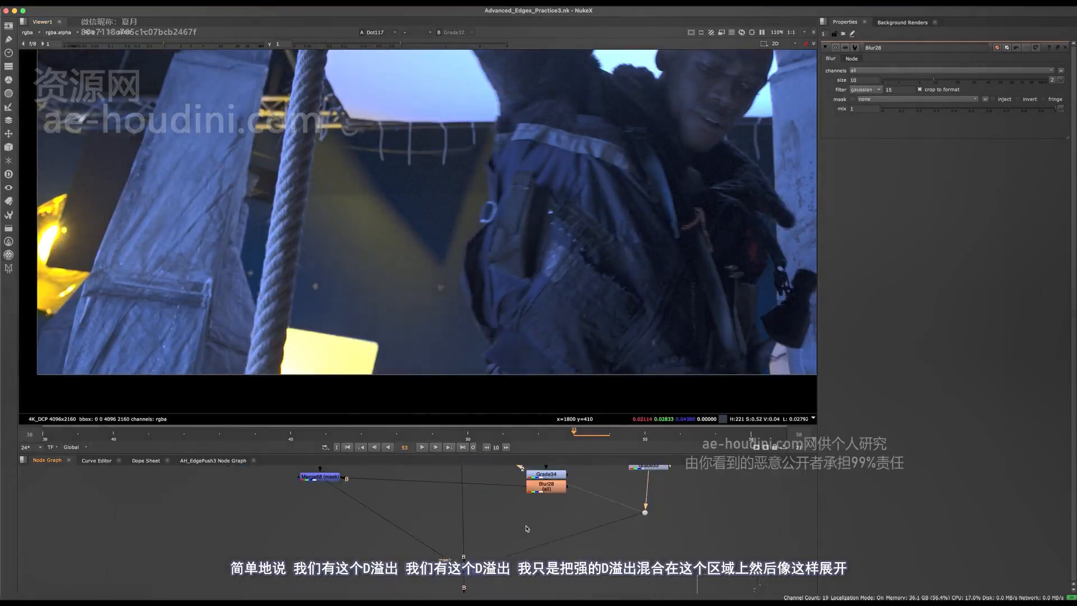
- View Keymix30 and toggle it off and on to compare the blend
{"action": "left_click", "coordinate": [478, 563]}
{"action": "key", "text": "1"}
{"action": "middle_click_drag", "start_coordinate": [479, 563], "coordinate": [479, 558]}
{"action": "key", "text": "d"}
{"action": "key", "text": "d"}
{"action": "key", "text": "d"}
{"action": "key", "text": "d"}
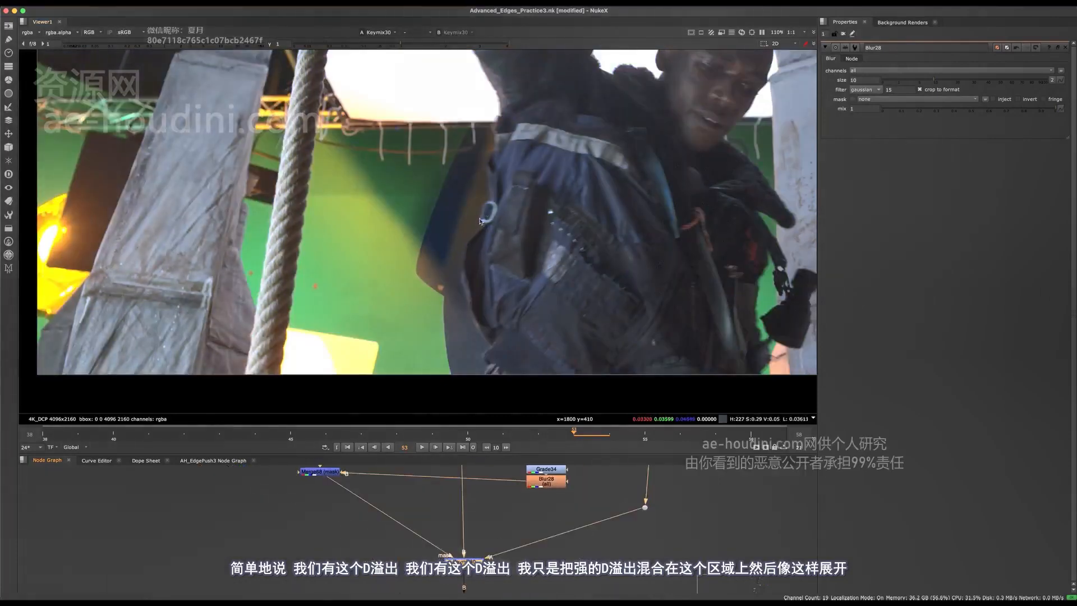
{"action": "key", "text": "d"}
{"action": "key", "text": "d"}
{"action": "key", "text": "d"}
{"action": "key", "text": "d"}
{"action": "middle_click_drag", "start_coordinate": [358, 476], "coordinate": [390, 521]}
- Drag Roto61's Bezier1 points so the curve hugs the jacket's left edge
{"action": "double_click", "coordinate": [361, 488]}
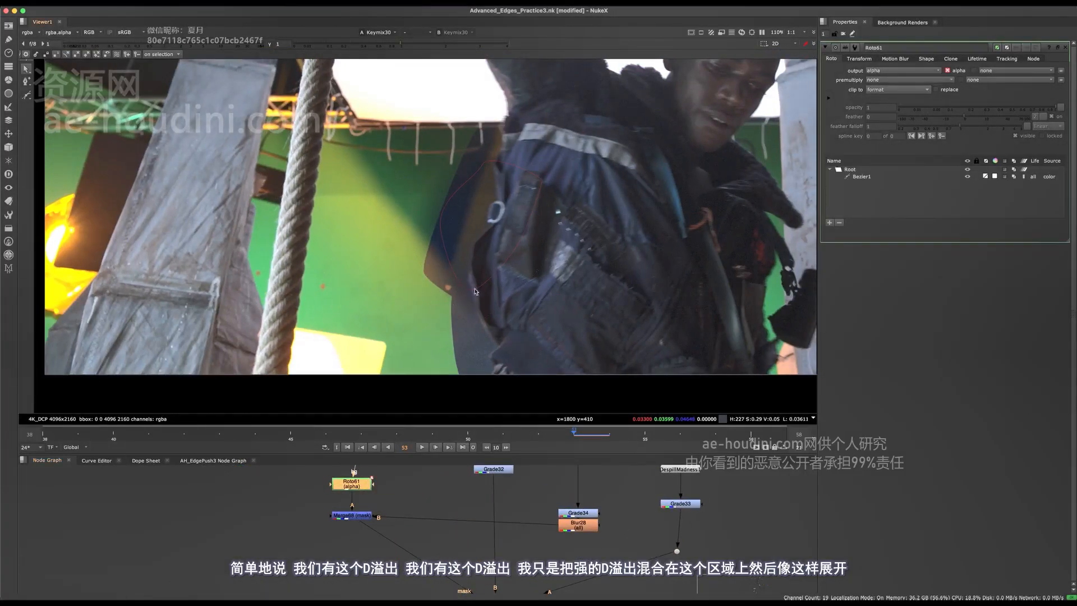
{"action": "left_click", "coordinate": [476, 292]}
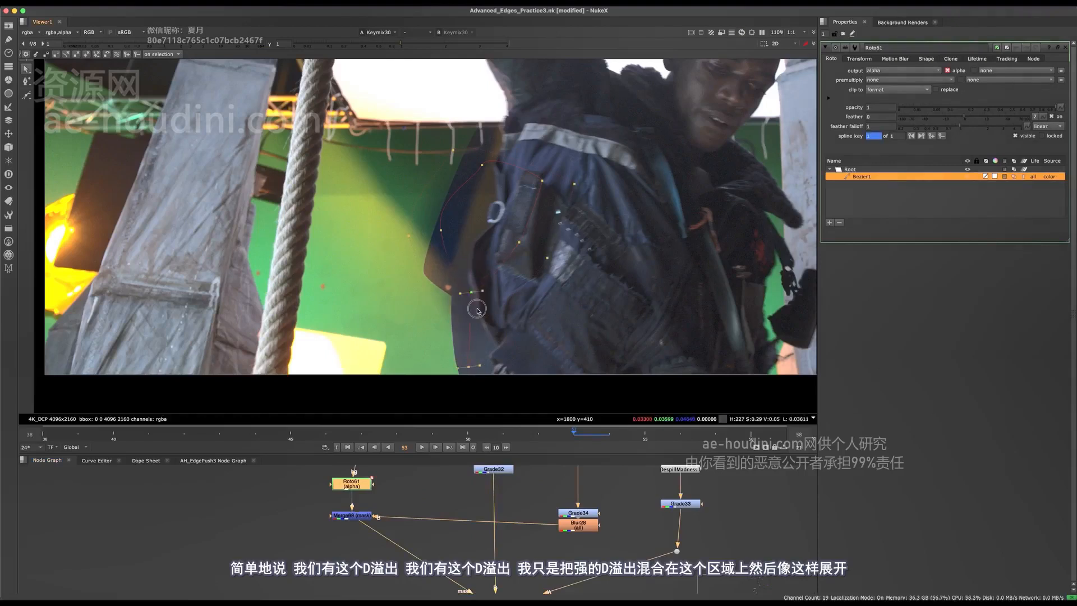
{"action": "left_click_drag", "start_coordinate": [477, 309], "coordinate": [476, 286]}
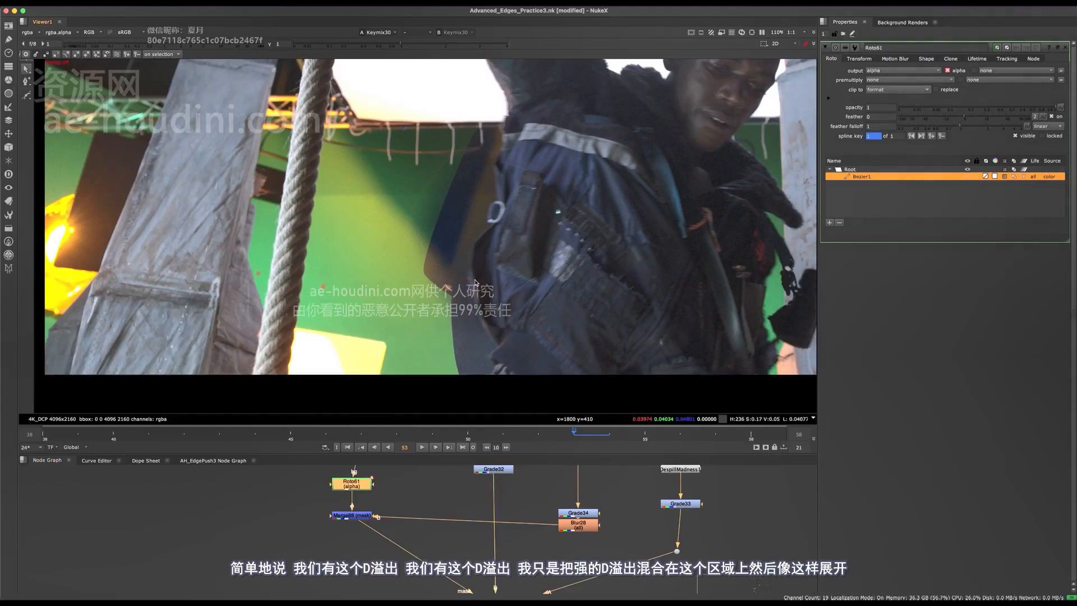
{"action": "scroll", "coordinate": [476, 282], "scroll_direction": "up", "scroll_amount": 3}
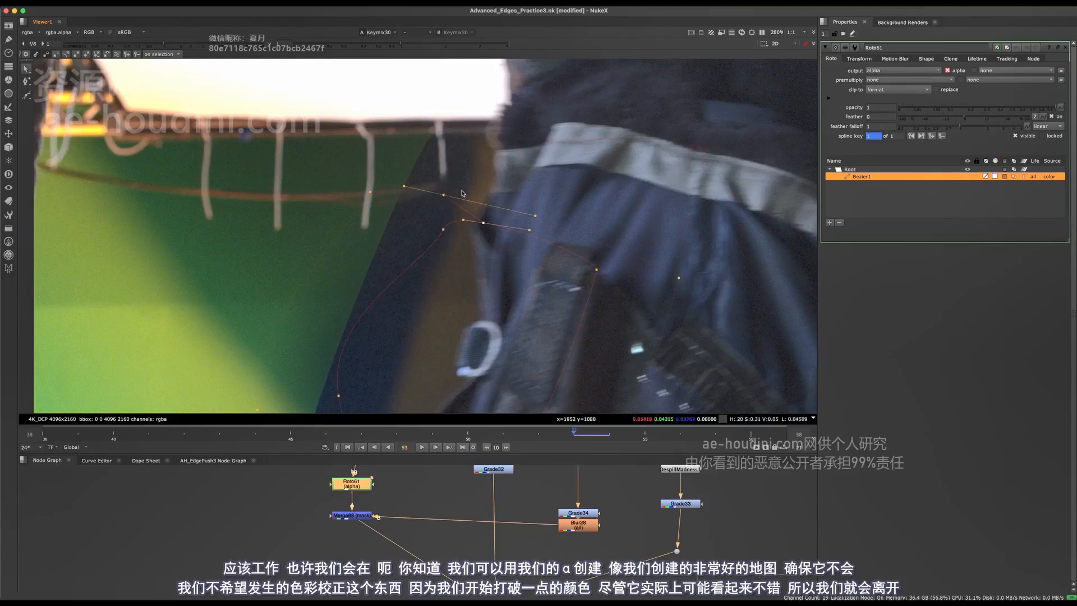
{"action": "left_click_drag", "start_coordinate": [483, 235], "coordinate": [499, 147]}
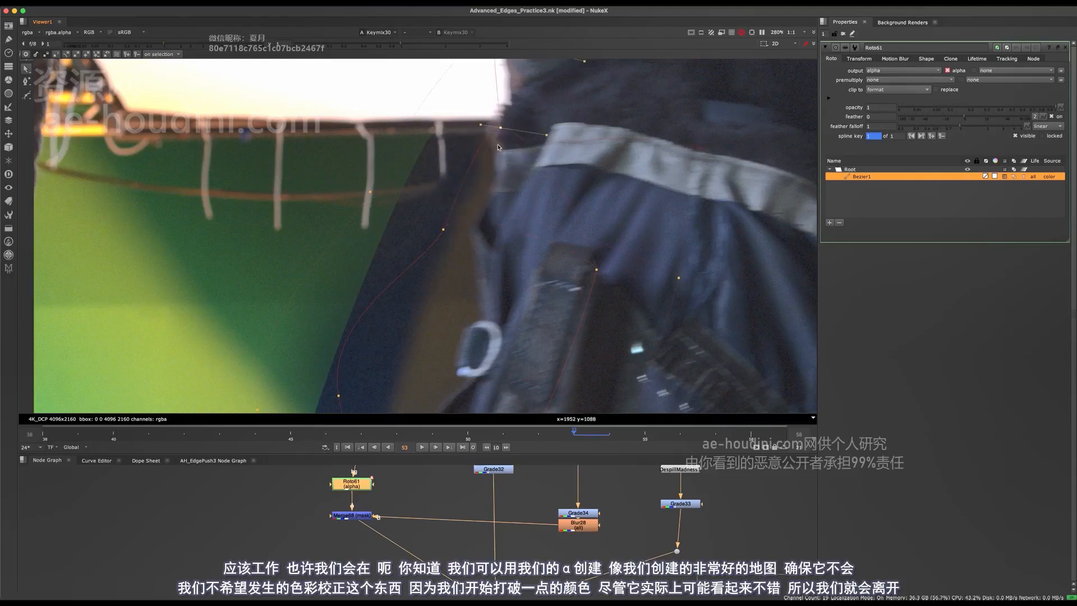
- Repeatedly toggle Keymix30 off and on to inspect the jacket edge up close
{"action": "scroll", "coordinate": [498, 131], "scroll_direction": "down", "scroll_amount": 5}
{"action": "scroll", "coordinate": [451, 210], "scroll_direction": "up", "scroll_amount": 3}
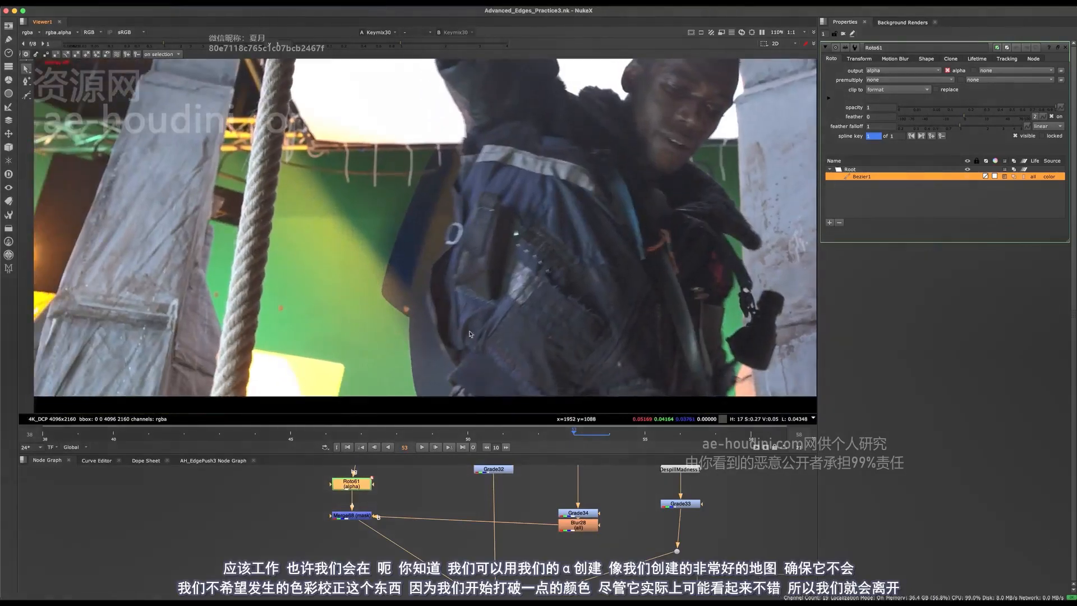
{"action": "scroll", "coordinate": [466, 186], "scroll_direction": "up", "scroll_amount": 2}
{"action": "scroll", "coordinate": [478, 258], "scroll_direction": "down", "scroll_amount": 4}
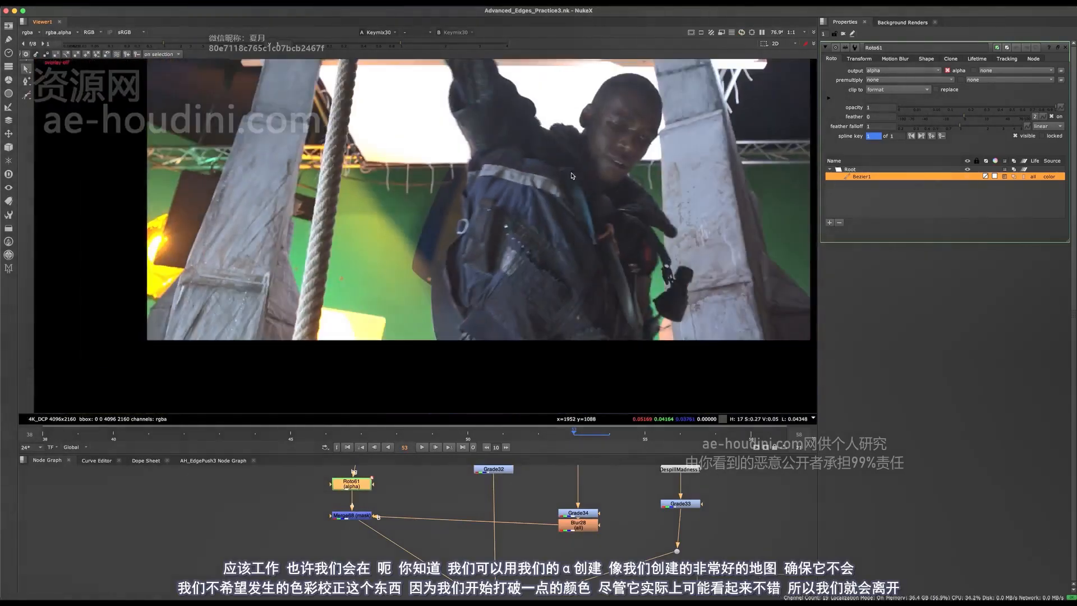
{"action": "scroll", "coordinate": [496, 177], "scroll_direction": "up", "scroll_amount": 4}
{"action": "scroll", "coordinate": [459, 237], "scroll_direction": "down", "scroll_amount": 3}
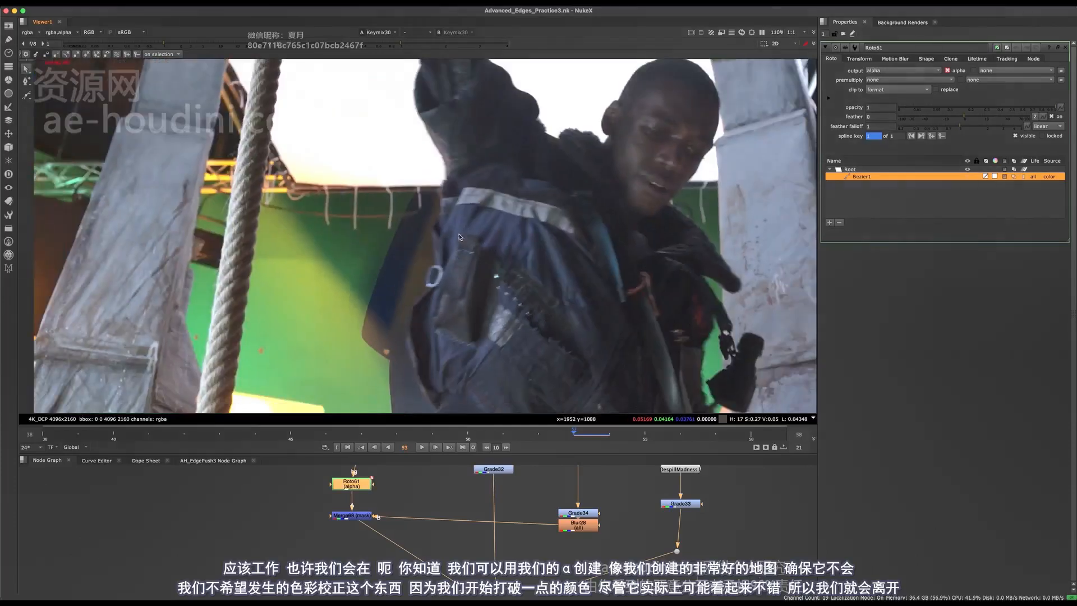
{"action": "middle_click_drag", "start_coordinate": [465, 469], "coordinate": [430, 391]}
{"action": "left_click", "coordinate": [463, 530]}
{"action": "key", "text": "d"}
{"action": "key", "text": "d"}
{"action": "scroll", "coordinate": [468, 297], "scroll_direction": "up", "scroll_amount": 4}
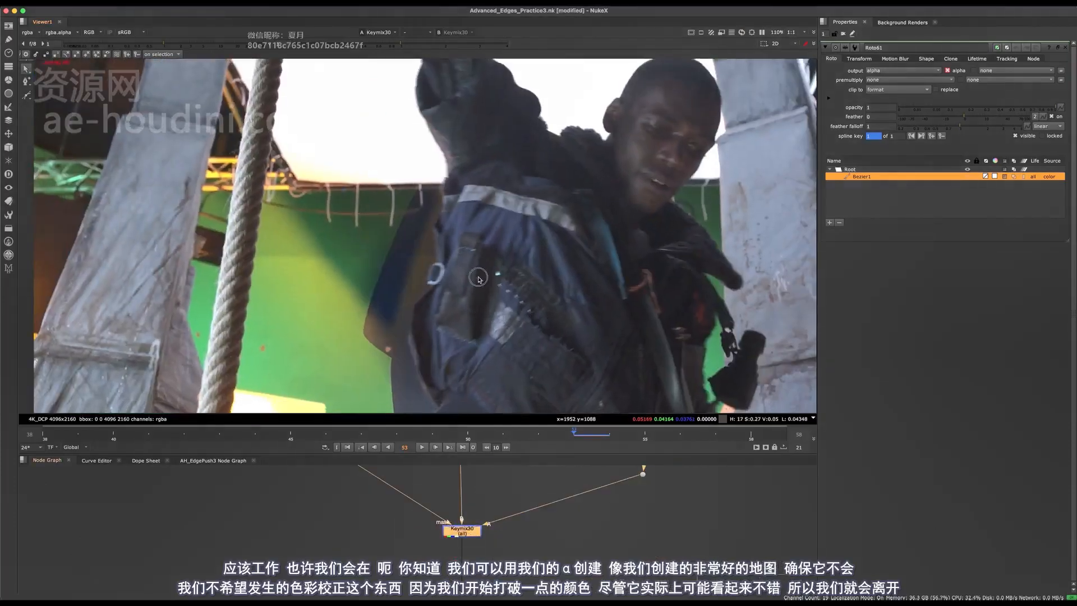
{"action": "key", "text": "d"}
{"action": "key", "text": "d"}
{"action": "key", "text": "d"}
{"action": "key", "text": "d"}
{"action": "key", "text": "d"}
{"action": "key", "text": "d"}
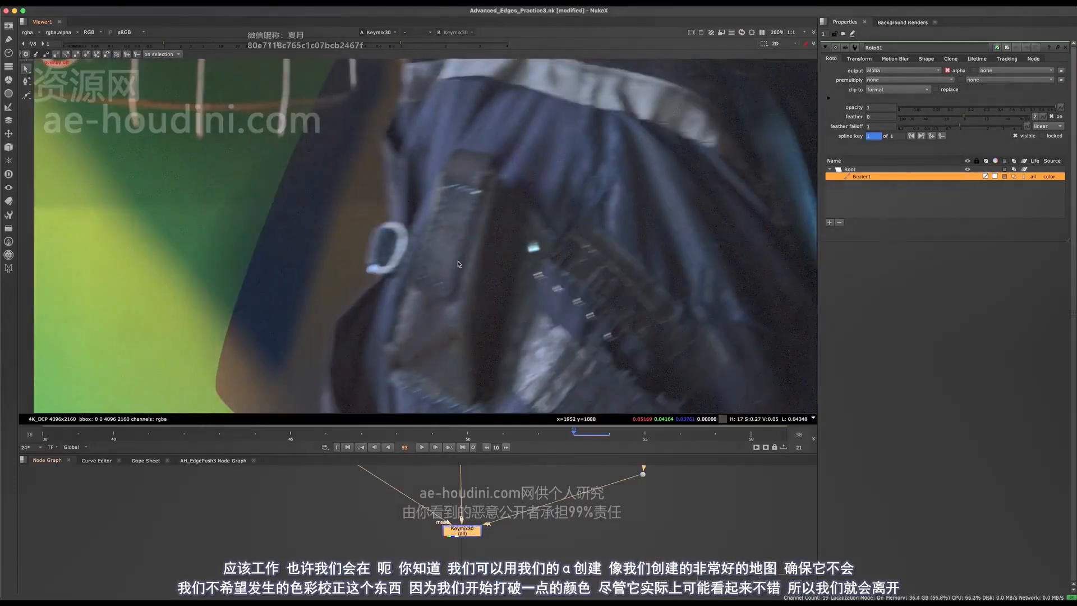
{"action": "key", "text": "d"}
{"action": "key", "text": "d"}
{"action": "scroll", "coordinate": [469, 241], "scroll_direction": "up", "scroll_amount": 4}
{"action": "key", "text": "d"}
{"action": "key", "text": "d"}
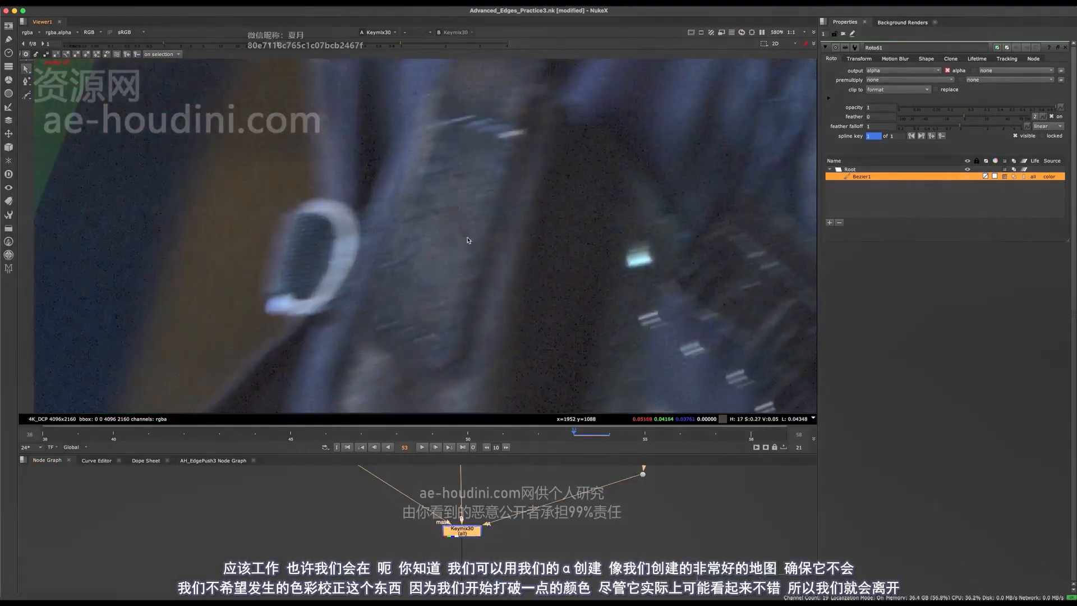
{"action": "scroll", "coordinate": [472, 233], "scroll_direction": "down", "scroll_amount": 8}
{"action": "key", "text": "d"}
{"action": "key", "text": "d"}
{"action": "middle_click_drag", "start_coordinate": [469, 491], "coordinate": [421, 538]}
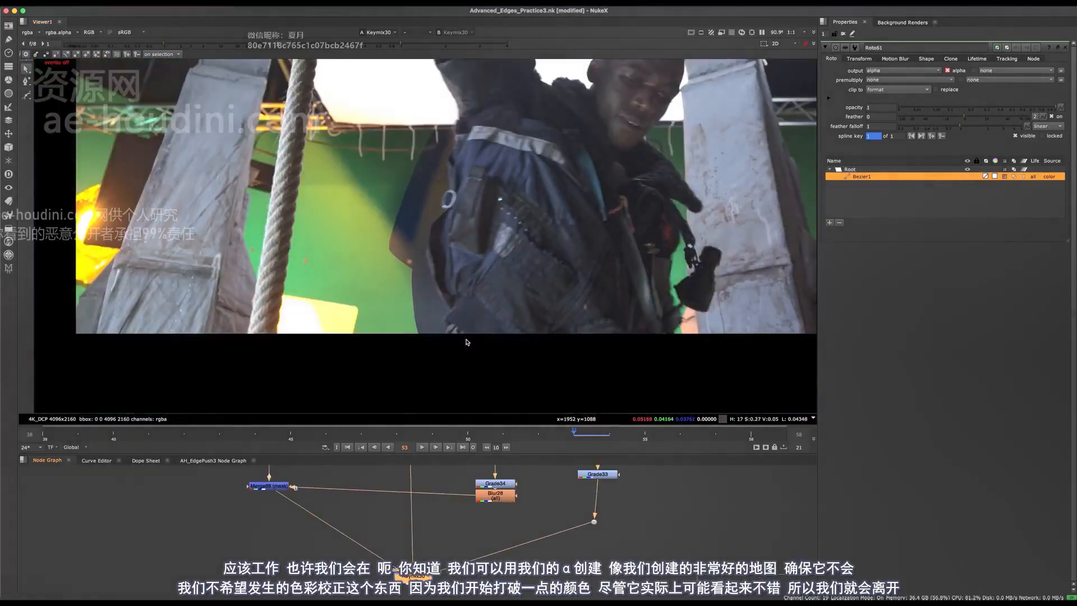
{"action": "key", "text": "d"}
{"action": "scroll", "coordinate": [471, 232], "scroll_direction": "up", "scroll_amount": 4}
{"action": "key", "text": "d"}
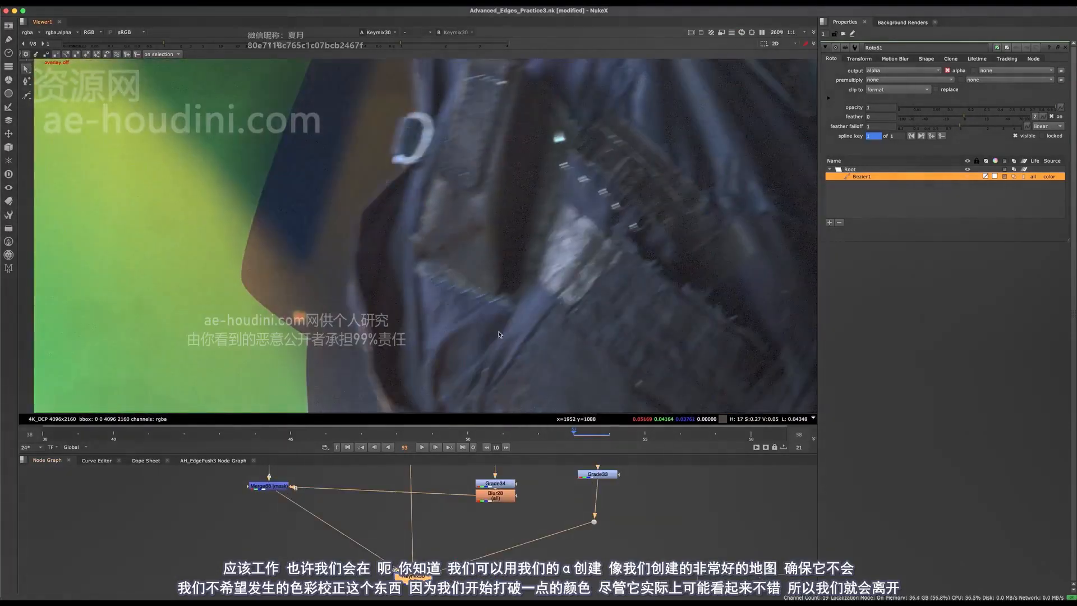
{"action": "middle_click_drag", "start_coordinate": [509, 234], "coordinate": [502, 303]}
{"action": "key", "text": "d"}
{"action": "key", "text": "d"}
{"action": "key", "text": "d"}
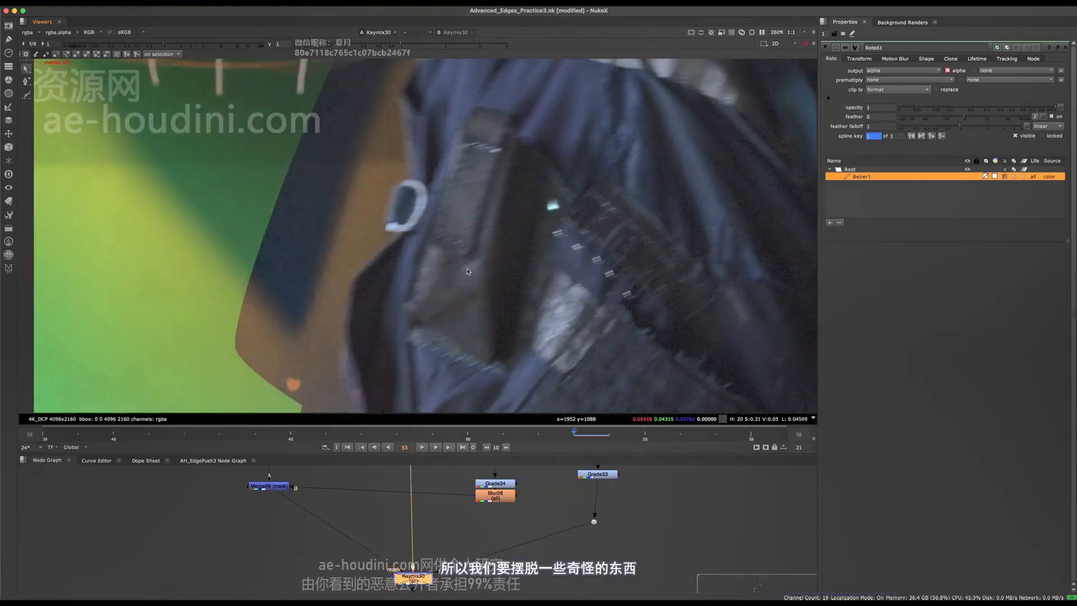
{"action": "scroll", "coordinate": [482, 203], "scroll_direction": "down", "scroll_amount": 2}
{"action": "key", "text": "d"}
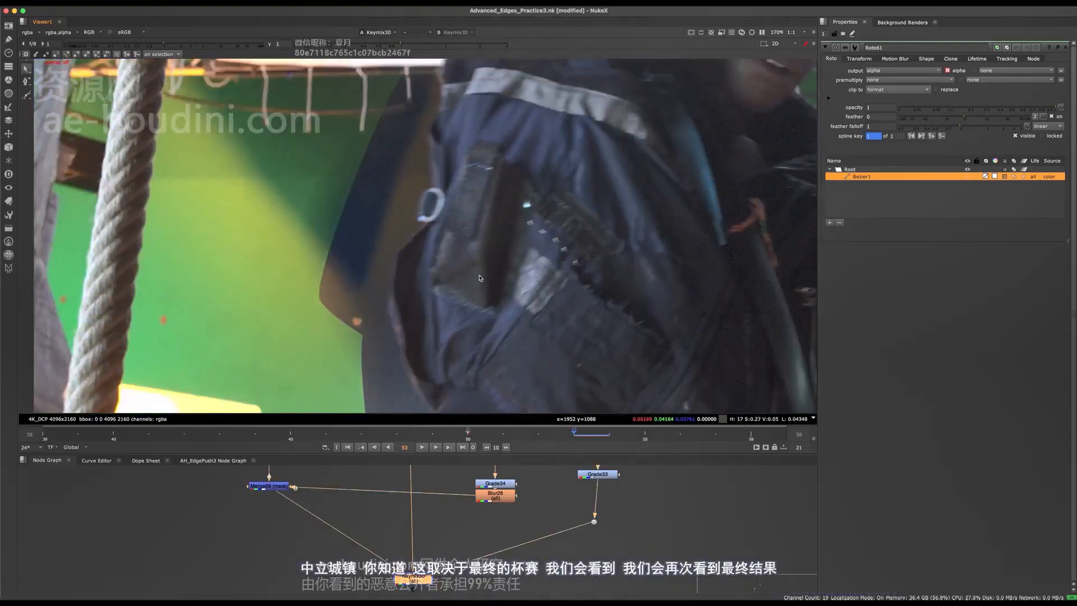
{"action": "key", "text": "d"}
{"action": "key", "text": "d"}
{"action": "scroll", "coordinate": [406, 493], "scroll_direction": "down", "scroll_amount": 2}
- Maximise the node graph and pan down to the other backdrops
{"action": "mouse_move", "coordinate": [391, 482]}
{"action": "middle_mouse_down"}
{"action": "mouse_move", "coordinate": [401, 545]}
{"action": "mouse_move", "coordinate": [385, 543]}
{"action": "mouse_move", "coordinate": [381, 484]}
{"action": "middle_mouse_up"}
{"action": "scroll", "coordinate": [359, 332], "scroll_direction": "down", "scroll_amount": 6}
{"action": "scroll", "coordinate": [381, 484], "scroll_direction": "down", "scroll_amount": 3}
{"action": "key", "text": "space"}
{"action": "middle_click_drag", "start_coordinate": [458, 488], "coordinate": [457, 208]}
{"action": "middle_click_drag", "start_coordinate": [503, 482], "coordinate": [470, 263]}
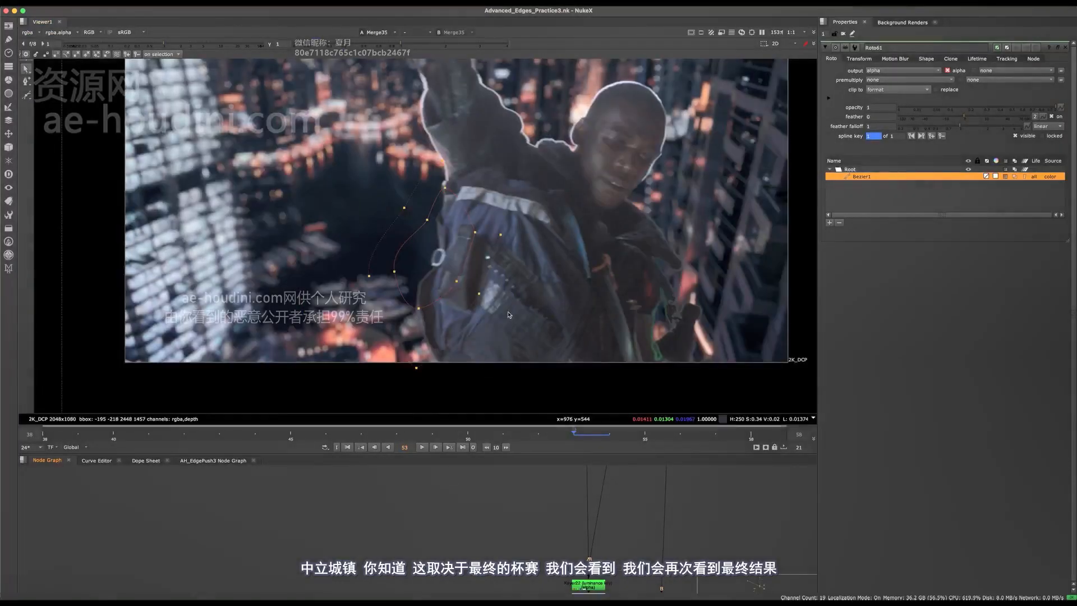
- Deselect Bezier1 and raise the viewer gain to inspect the jacket edge
{"action": "left_click", "coordinate": [509, 315]}
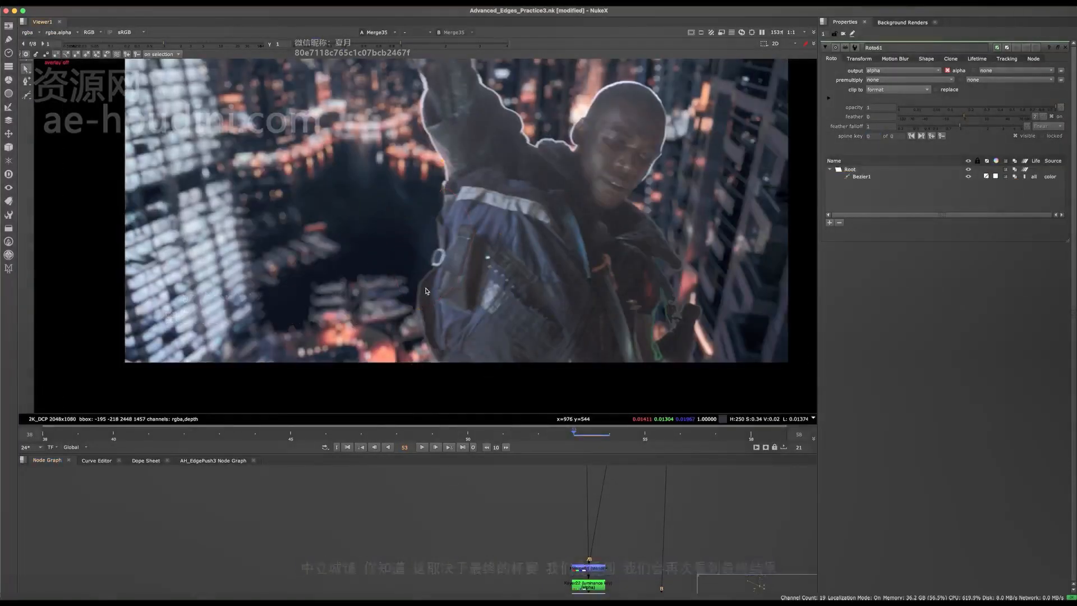
{"action": "scroll", "coordinate": [483, 312], "scroll_direction": "up", "scroll_amount": 7}
{"action": "scroll", "coordinate": [342, 259], "scroll_direction": "up", "scroll_amount": 5}
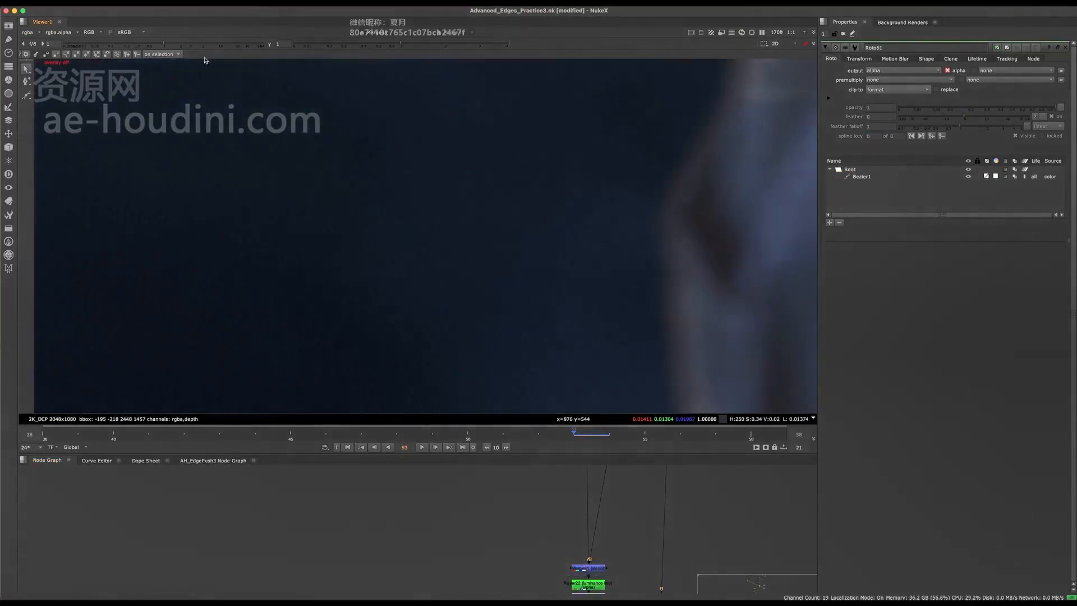
{"action": "scroll", "coordinate": [233, 137], "scroll_direction": "down", "scroll_amount": 7}
{"action": "left_click_drag", "start_coordinate": [194, 44], "coordinate": [211, 43]}
{"action": "middle_click_drag", "start_coordinate": [345, 261], "coordinate": [407, 274]}
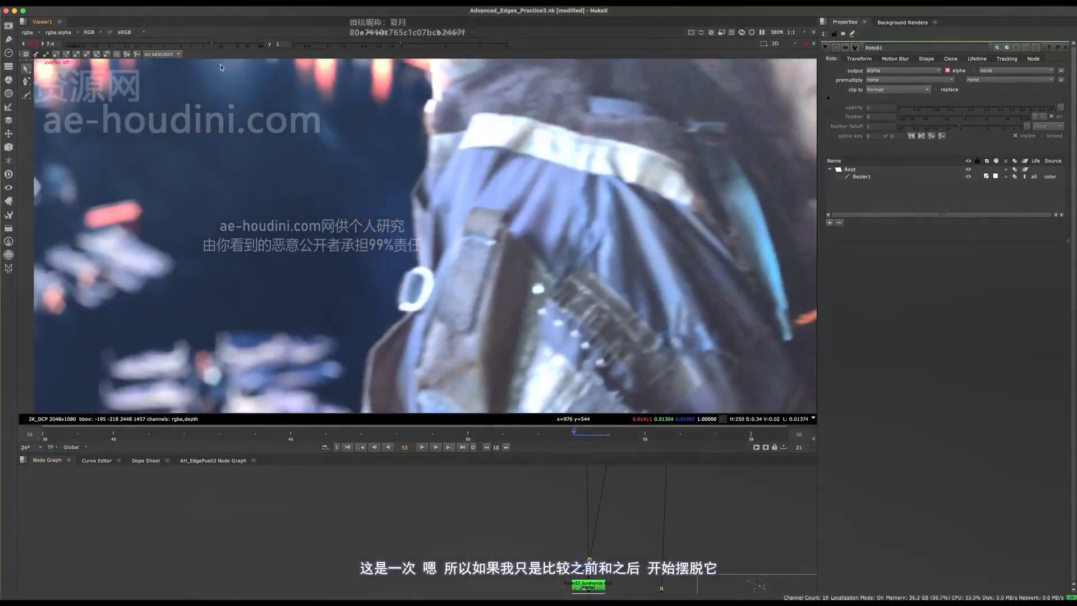
{"action": "middle_click_drag", "start_coordinate": [409, 531], "coordinate": [362, 567]}
{"action": "scroll", "coordinate": [402, 526], "scroll_direction": "down", "scroll_amount": 6}
{"action": "scroll", "coordinate": [401, 530], "scroll_direction": "up", "scroll_amount": 5}
- Toggle Keymix30 off and on to compare, leaving its core protection enabled
{"action": "middle_click_drag", "start_coordinate": [326, 477], "coordinate": [368, 548]}
{"action": "middle_click_drag", "start_coordinate": [380, 474], "coordinate": [396, 506]}
{"action": "left_click", "coordinate": [356, 528]}
{"action": "scroll", "coordinate": [335, 545], "scroll_direction": "up", "scroll_amount": 1}
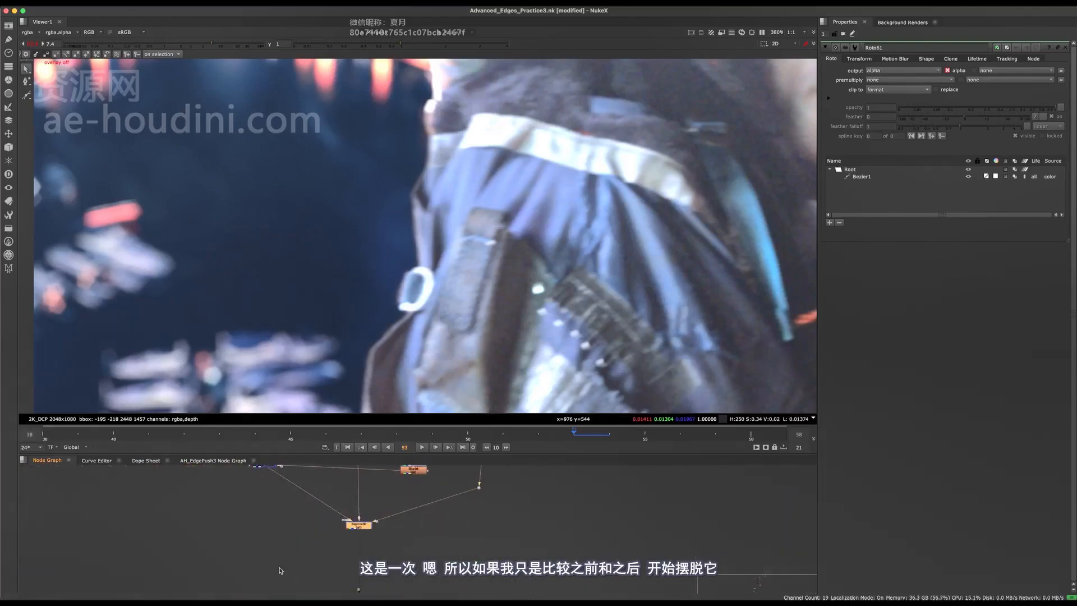
{"action": "key", "text": "d"}
{"action": "key", "text": "d"}
{"action": "key", "text": "d"}
{"action": "key", "text": "d"}
{"action": "key", "text": "d"}
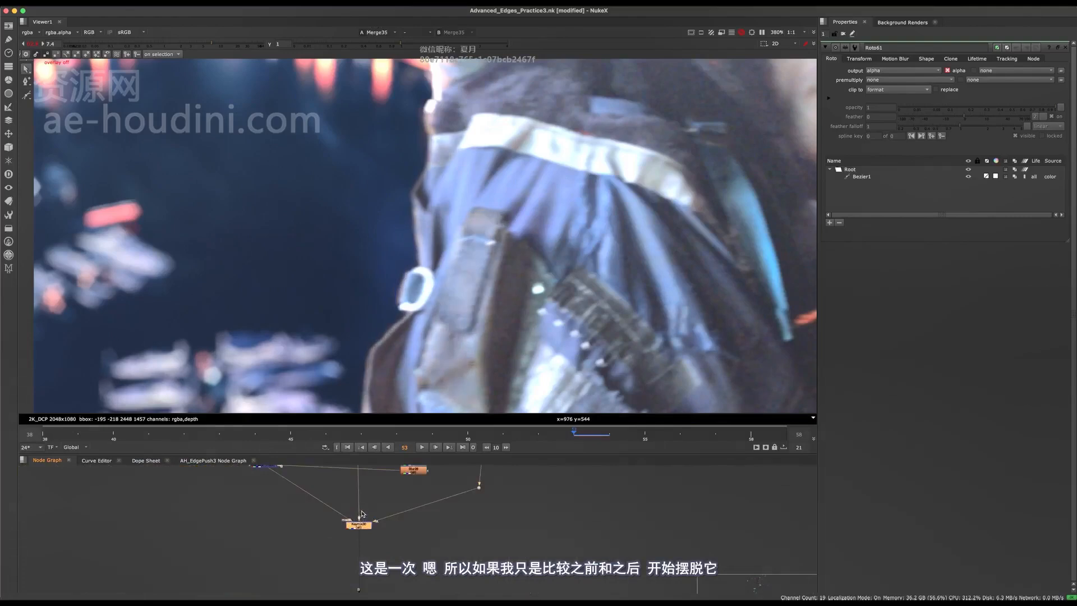
{"action": "key", "text": "d"}
{"action": "scroll", "coordinate": [425, 247], "scroll_direction": "down", "scroll_amount": 4}
{"action": "scroll", "coordinate": [438, 216], "scroll_direction": "up", "scroll_amount": 5}
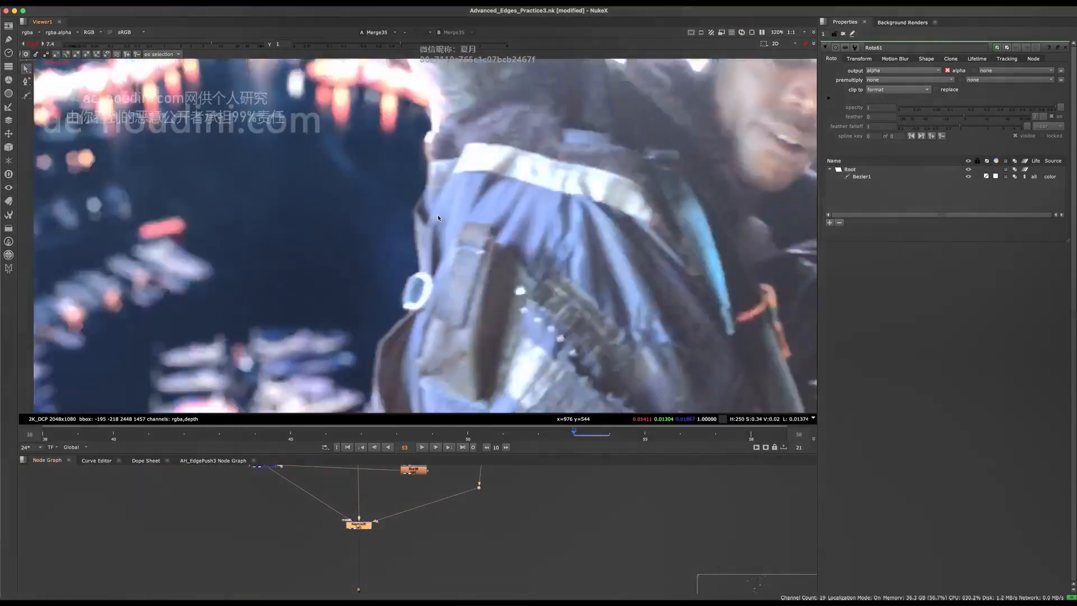
{"action": "middle_click_drag", "start_coordinate": [437, 215], "coordinate": [443, 288]}
{"action": "scroll", "coordinate": [446, 250], "scroll_direction": "down", "scroll_amount": 5}
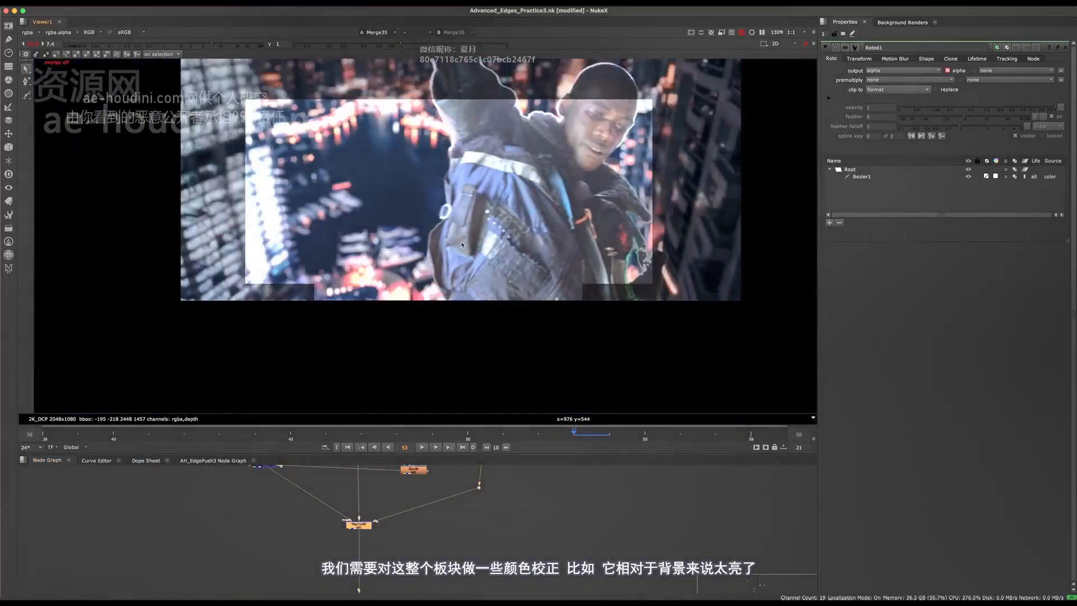
{"action": "key", "text": "d"}
{"action": "scroll", "coordinate": [463, 230], "scroll_direction": "up", "scroll_amount": 4}
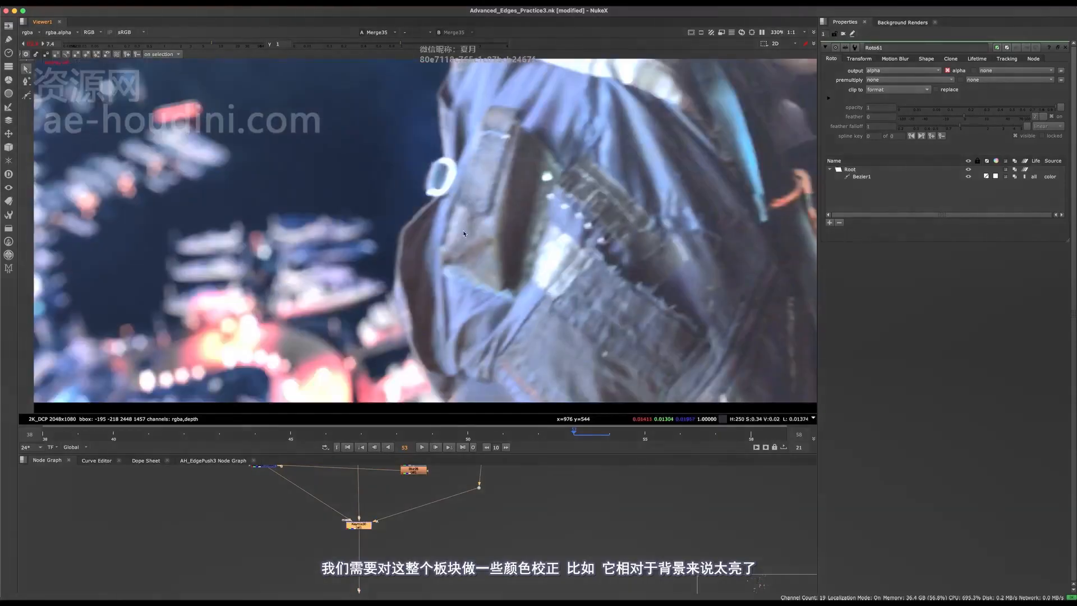
{"action": "middle_click_drag", "start_coordinate": [464, 339], "coordinate": [459, 396]}
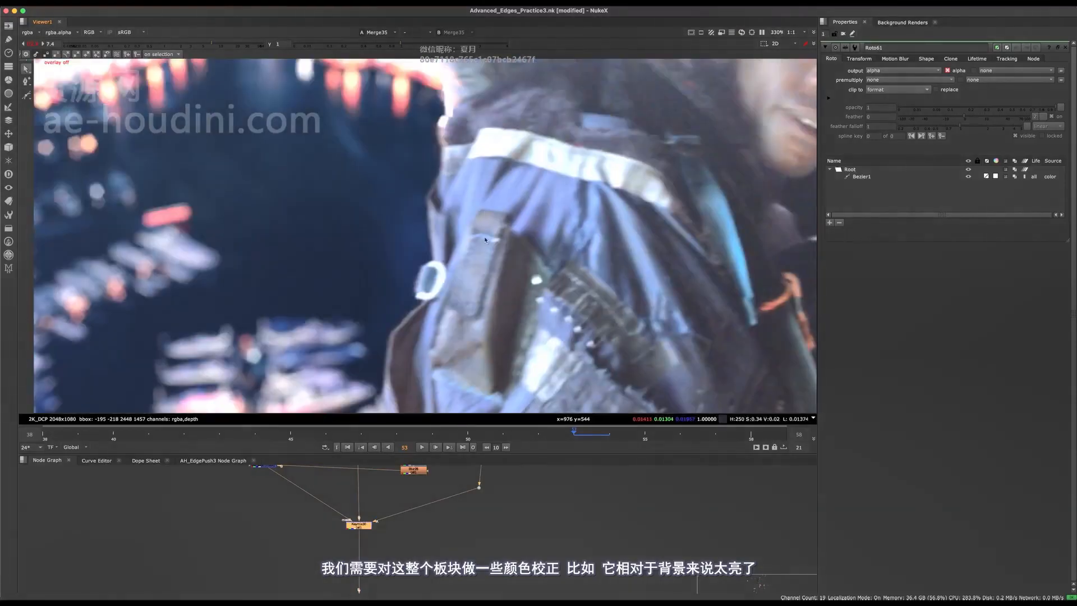
- Reset the viewer gain to 1, fit the frame, and save the script
{"action": "left_click", "coordinate": [32, 44]}
{"action": "key", "text": "f"}
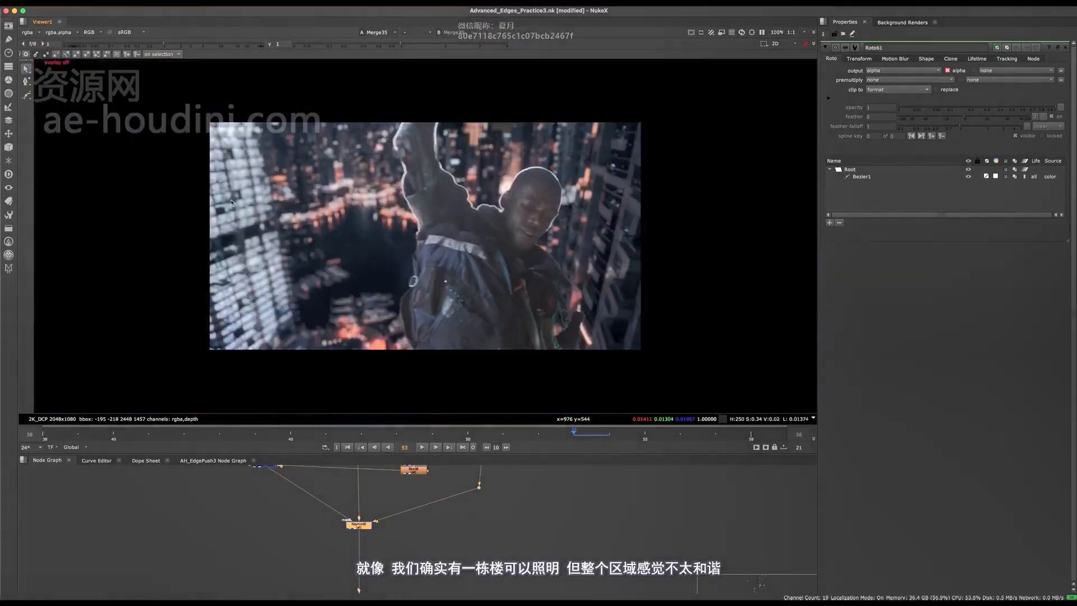
{"action": "scroll", "coordinate": [310, 267], "scroll_direction": "up", "scroll_amount": 2}
{"action": "scroll", "coordinate": [490, 314], "scroll_direction": "down", "scroll_amount": 3}
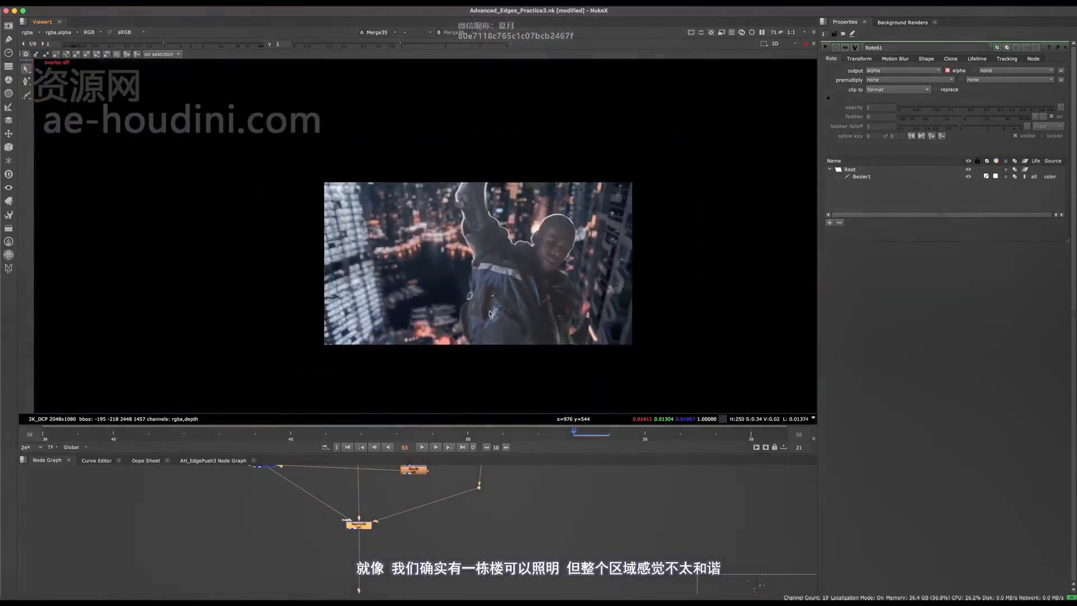
{"action": "scroll", "coordinate": [477, 322], "scroll_direction": "up", "scroll_amount": 2}
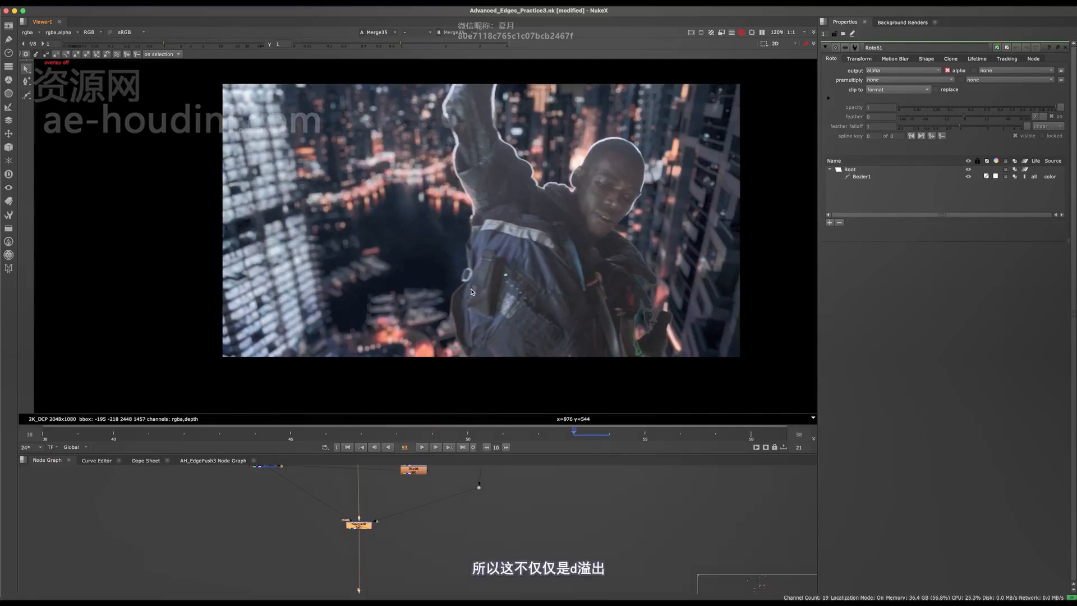
{"action": "scroll", "coordinate": [471, 291], "scroll_direction": "up", "scroll_amount": 3}
{"action": "scroll", "coordinate": [518, 332], "scroll_direction": "down", "scroll_amount": 3}
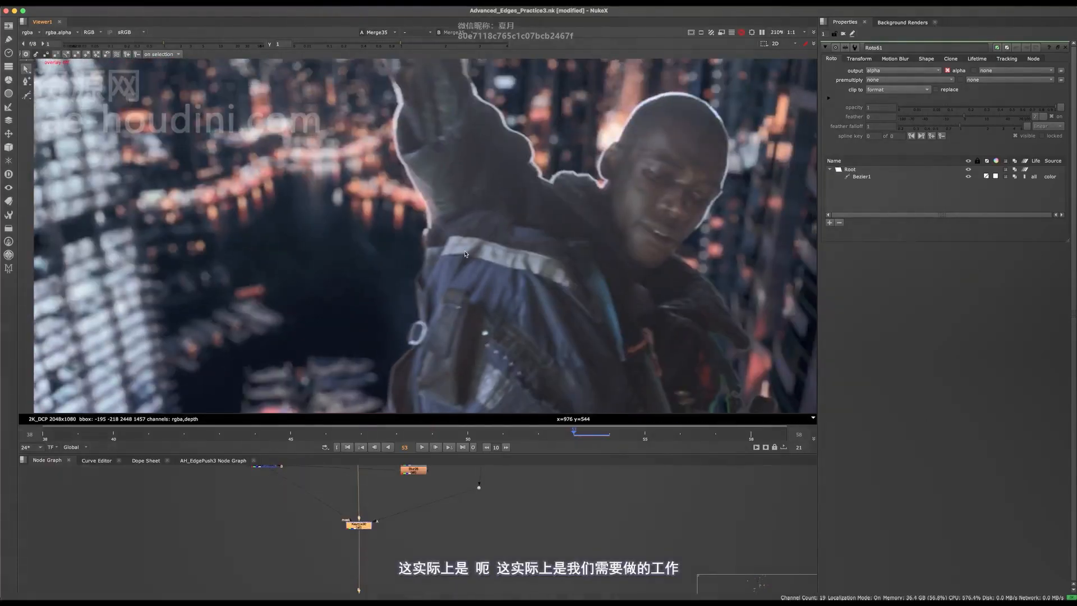
{"action": "scroll", "coordinate": [443, 357], "scroll_direction": "down", "scroll_amount": 2}
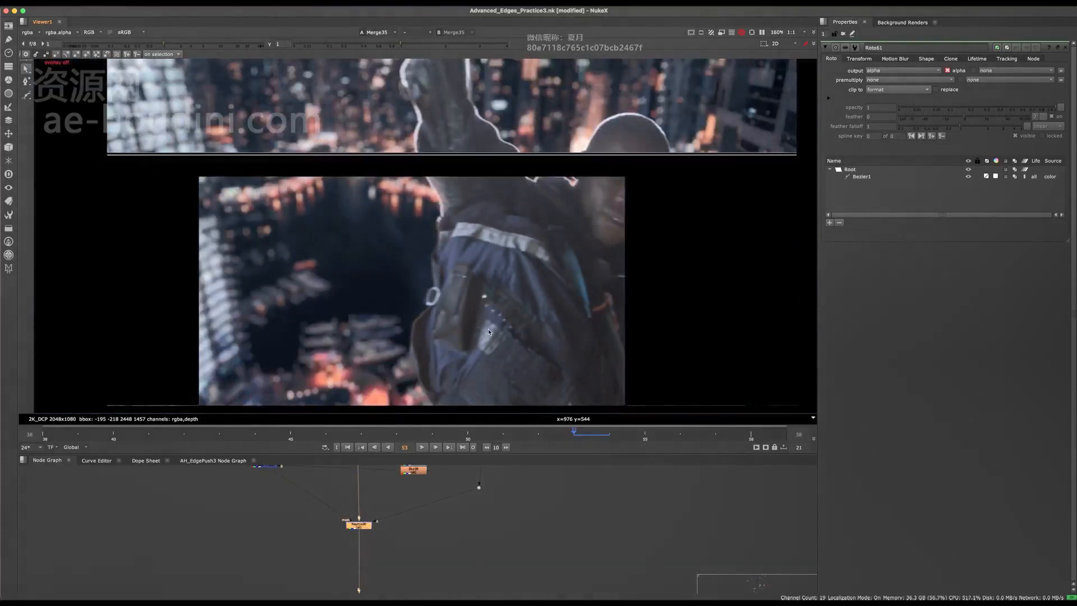
{"action": "key", "text": "super+s"}
{"action": "middle_click_drag", "start_coordinate": [360, 476], "coordinate": [391, 535]}
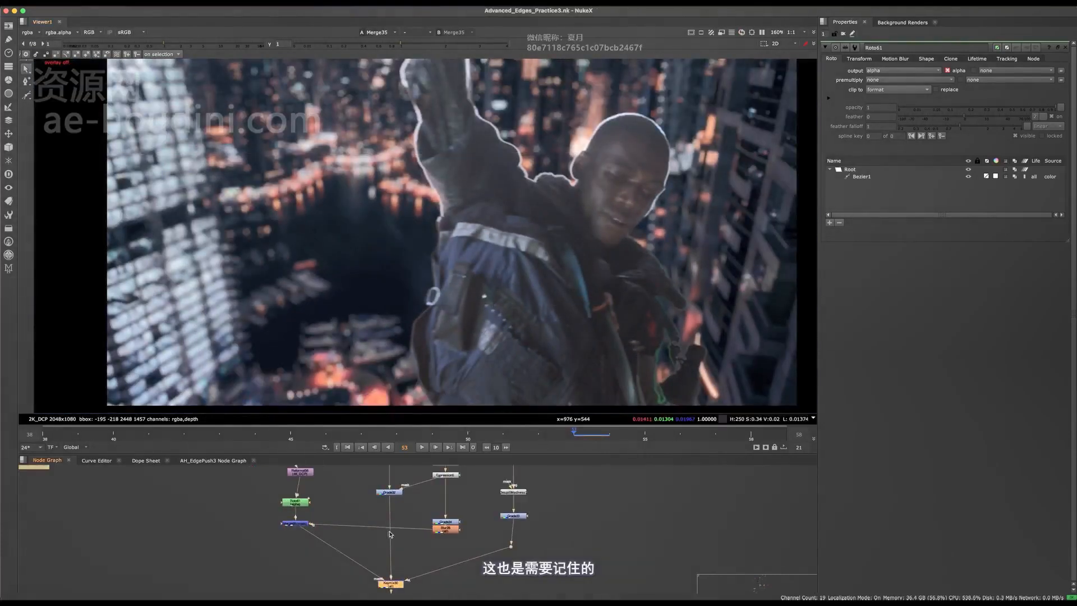
- Select all of Roto61's Bezier1 points with overlays shown, then go to frame 42
{"action": "left_click", "coordinate": [297, 506]}
{"action": "key", "text": "o"}
{"action": "scroll", "coordinate": [447, 287], "scroll_direction": "down", "scroll_amount": 3}
{"action": "left_click_drag", "start_coordinate": [303, 171], "coordinate": [580, 416]}
{"action": "scroll", "coordinate": [447, 285], "scroll_direction": "up", "scroll_amount": 3}
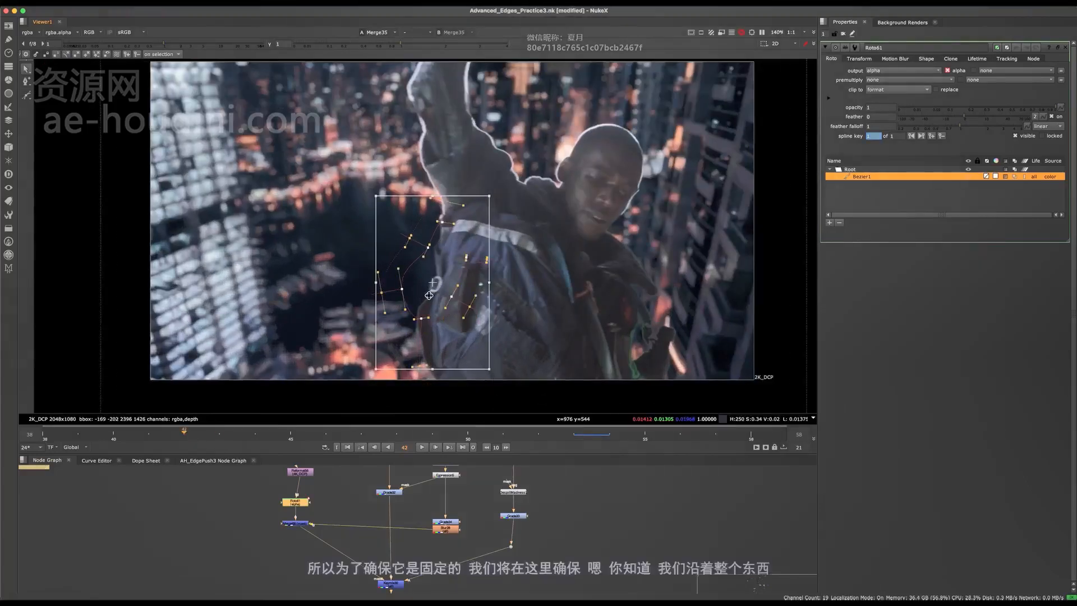
{"action": "left_click", "coordinate": [197, 438]}
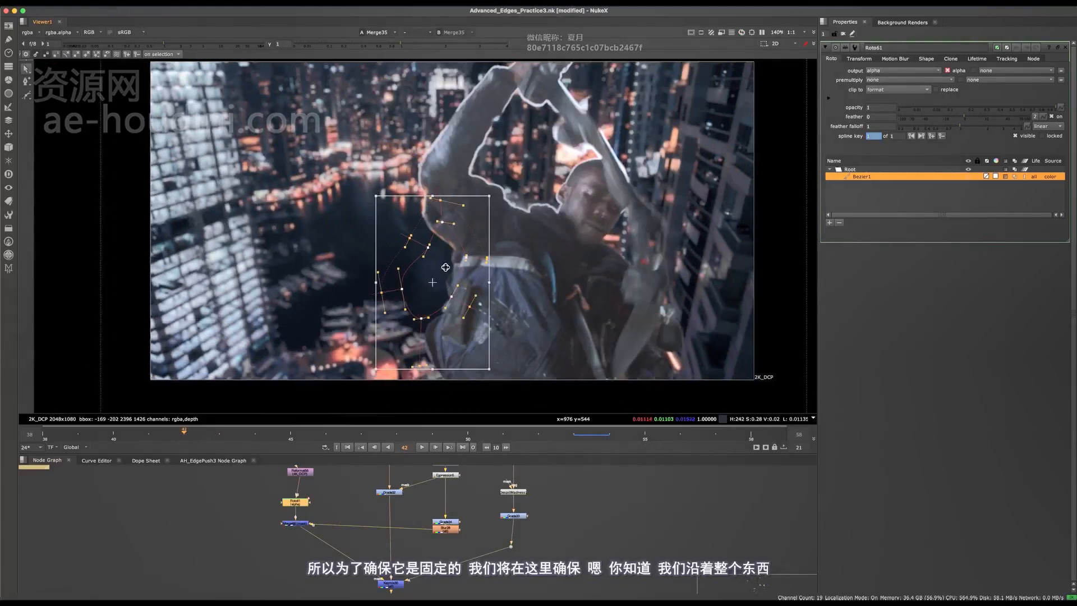
- View Keymix30 and nudge the Bezier1 mask up-right onto the jacket at frame 42
{"action": "middle_click_drag", "start_coordinate": [412, 562], "coordinate": [430, 493]}
{"action": "left_click_drag", "start_coordinate": [428, 501], "coordinate": [366, 552]}
{"action": "key", "text": "1"}
{"action": "left_click", "coordinate": [366, 552]}
{"action": "scroll", "coordinate": [471, 277], "scroll_direction": "up", "scroll_amount": 3}
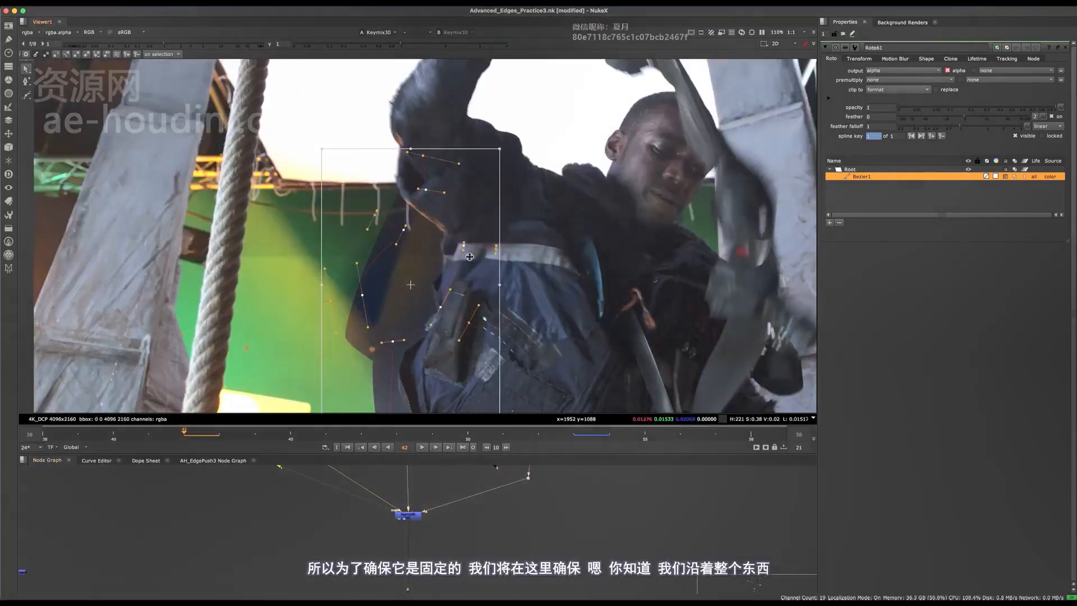
{"action": "left_click_drag", "start_coordinate": [470, 256], "coordinate": [476, 251]}
{"action": "middle_click_drag", "start_coordinate": [378, 505], "coordinate": [415, 549]}
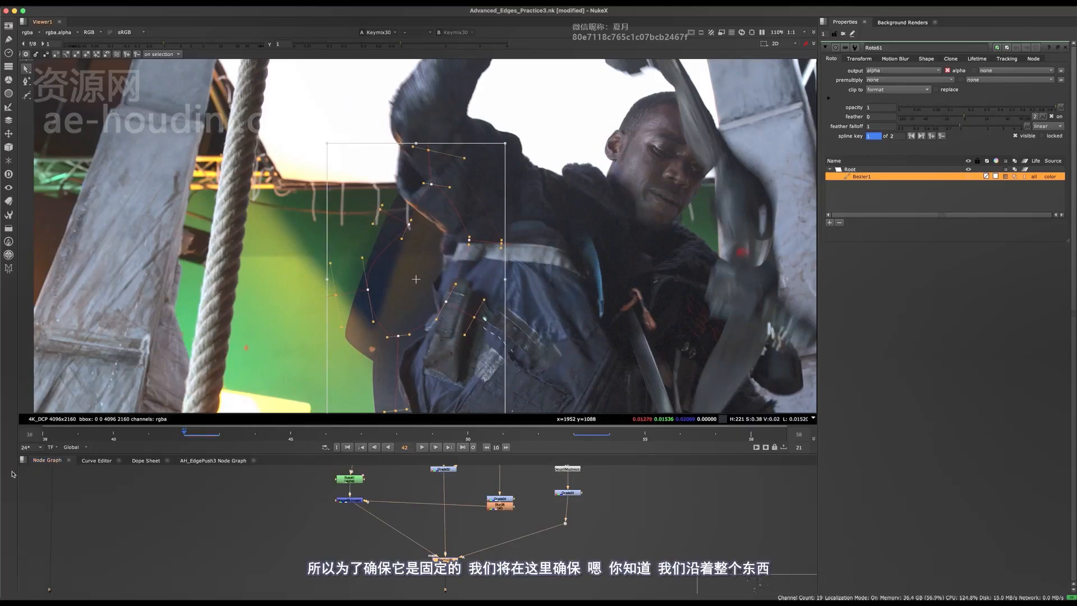
- At frame 38, move the Roto61 mask down-right to fit the actor
{"action": "left_click", "coordinate": [44, 440]}
{"action": "left_click_drag", "start_coordinate": [432, 247], "coordinate": [462, 282]}
{"action": "middle_click_drag", "start_coordinate": [347, 477], "coordinate": [343, 521]}
{"action": "middle_click_drag", "start_coordinate": [401, 473], "coordinate": [385, 521]}
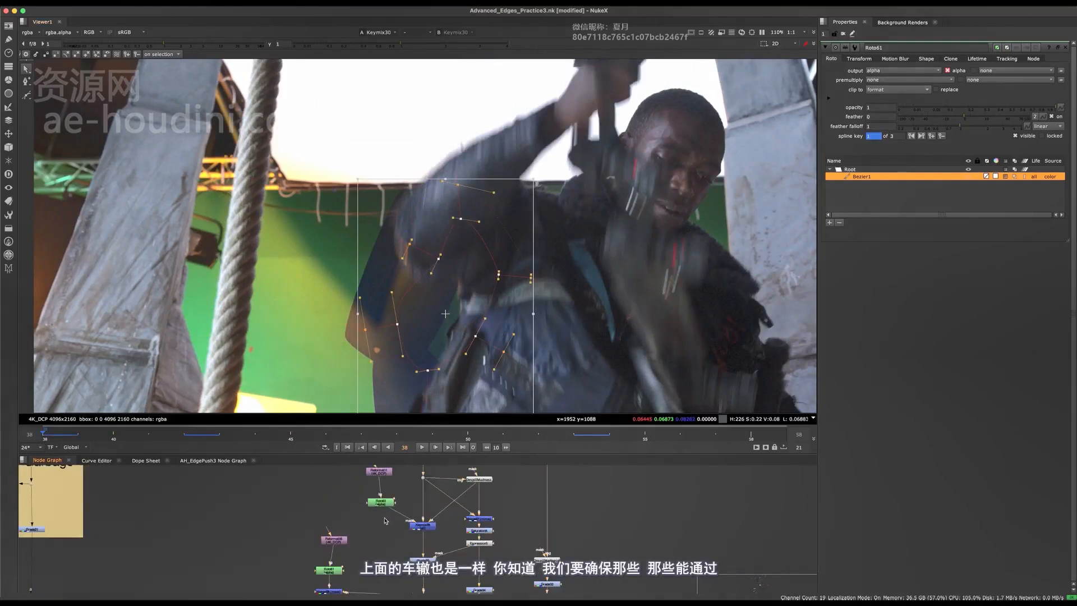
- In Roto60, adjust Bezier2's points and spread its feather to follow the actor
{"action": "double_click", "coordinate": [380, 502]}
{"action": "scroll", "coordinate": [331, 394], "scroll_direction": "down", "scroll_amount": 4}
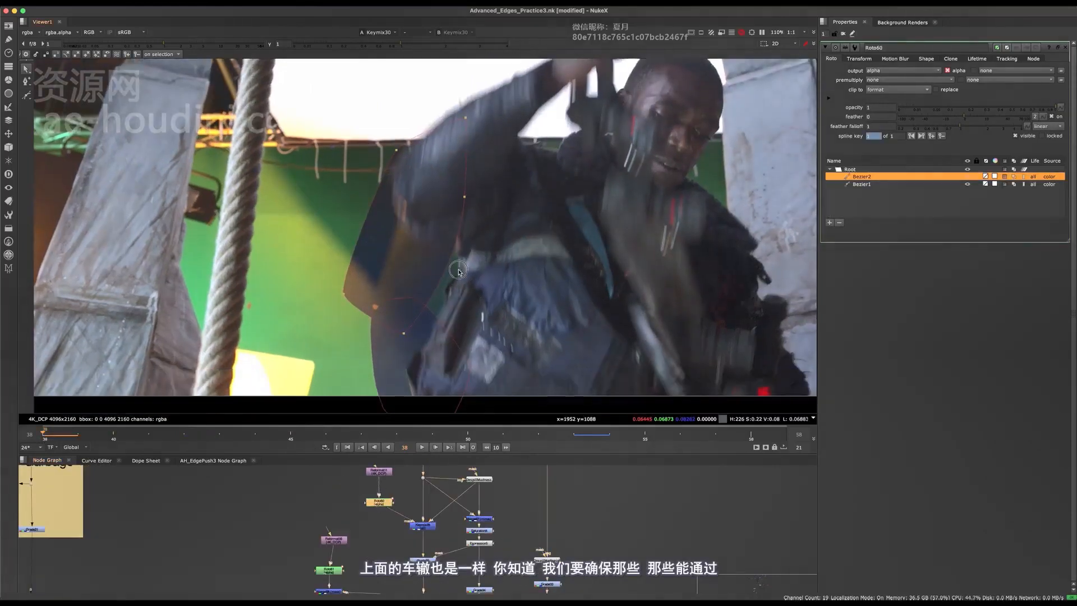
{"action": "scroll", "coordinate": [450, 283], "scroll_direction": "up", "scroll_amount": 4}
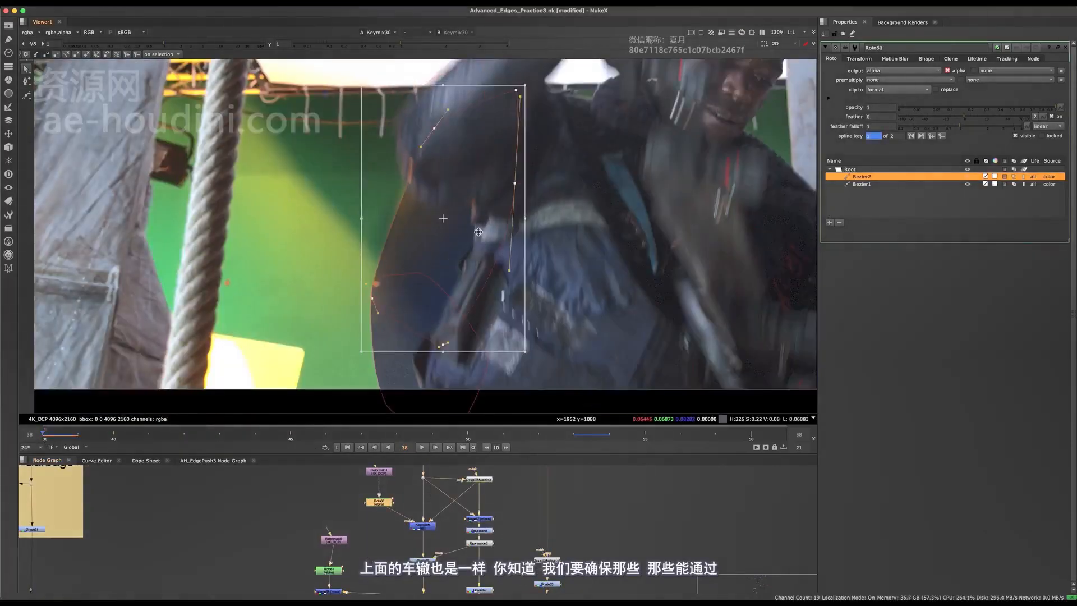
{"action": "left_click_drag", "start_coordinate": [476, 234], "coordinate": [473, 240]}
{"action": "key", "text": "e"}
{"action": "key", "text": "e"}
{"action": "key", "text": "e"}
{"action": "key", "text": "e"}
{"action": "key", "text": "e"}
{"action": "key", "text": "e"}
{"action": "key", "text": "e"}
{"action": "key", "text": "e"}
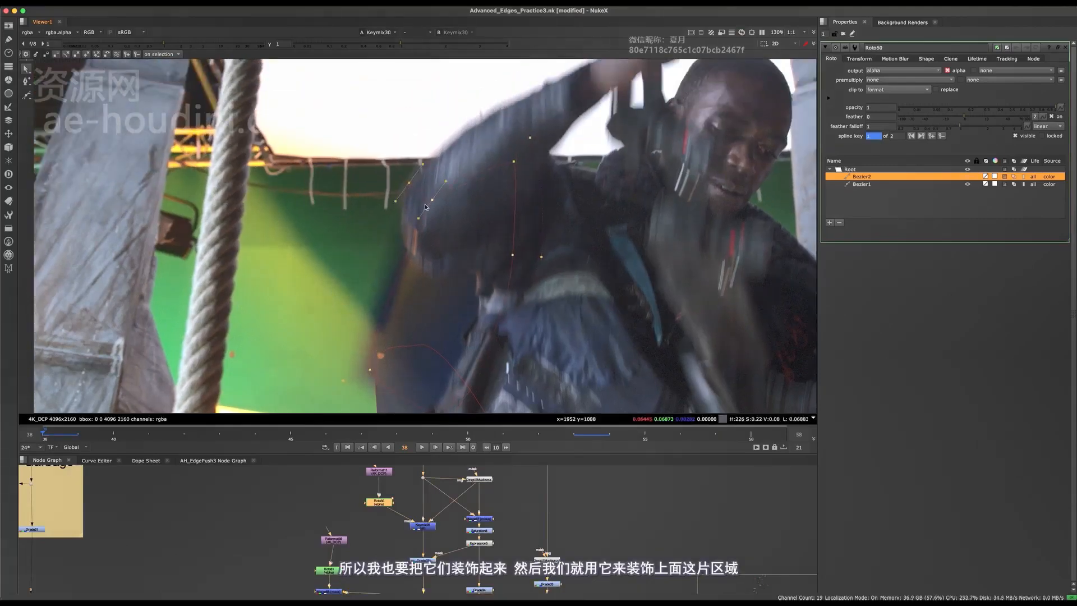
{"action": "left_click_drag", "start_coordinate": [434, 200], "coordinate": [398, 163]}
{"action": "key", "text": "ctrl+z"}
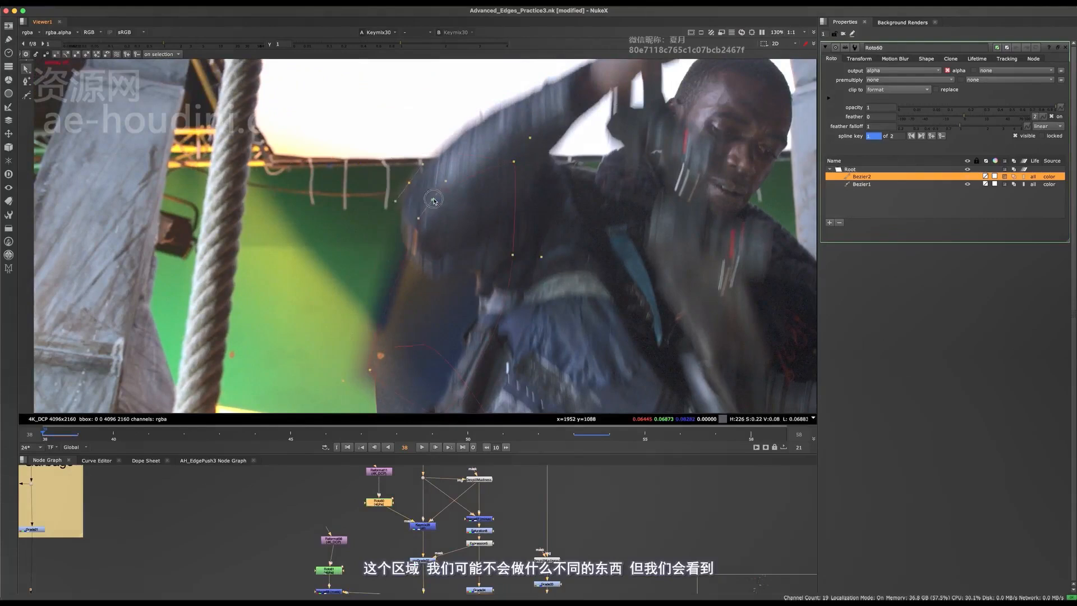
{"action": "left_click_drag", "start_coordinate": [434, 200], "coordinate": [410, 188]}
- Select all Bezier1 points and spread their feather outward
{"action": "middle_click_drag", "start_coordinate": [419, 345], "coordinate": [429, 248]}
{"action": "left_click", "coordinate": [429, 248]}
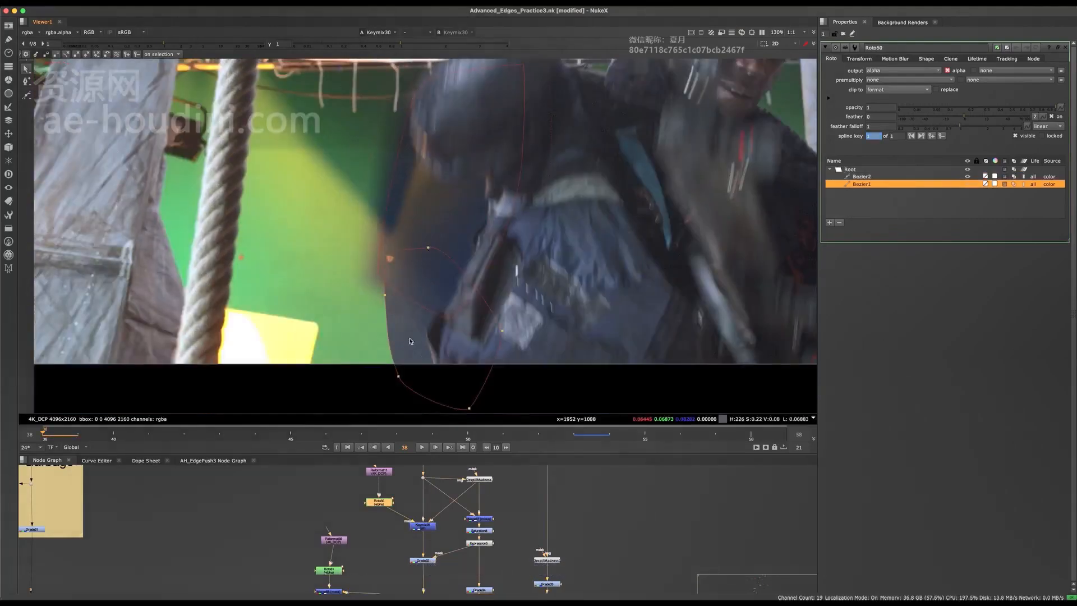
{"action": "key", "text": "super+a"}
{"action": "key", "text": "e"}
{"action": "key", "text": "e"}
{"action": "key", "text": "e"}
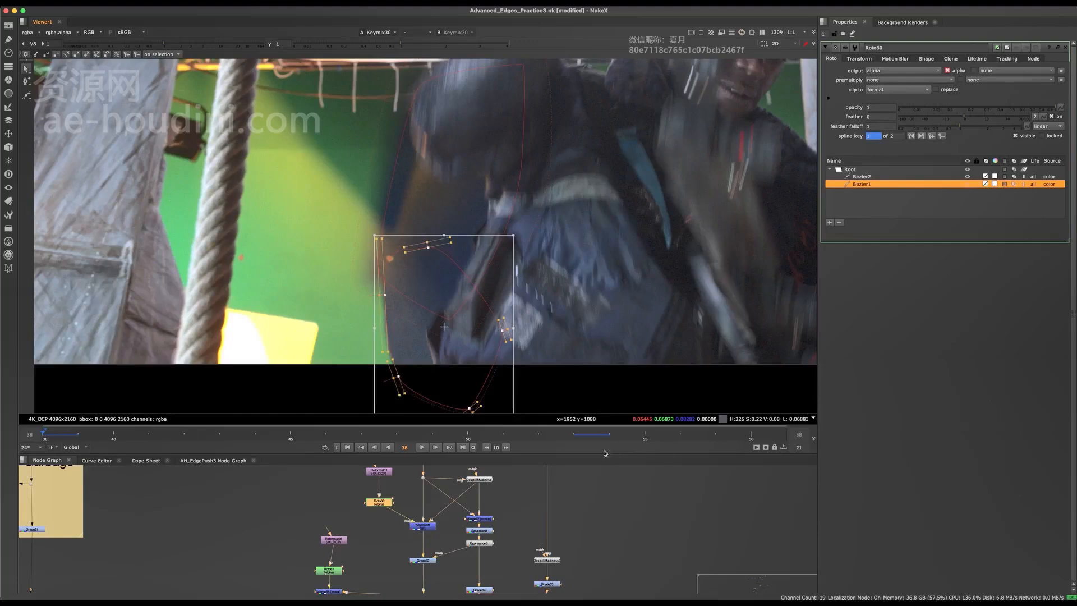
- At frame 58, reposition Bezier1 and Bezier2 onto the actor's arm and jacket
{"action": "left_click", "coordinate": [574, 433]}
{"action": "scroll", "coordinate": [568, 357], "scroll_direction": "down", "scroll_amount": 3}
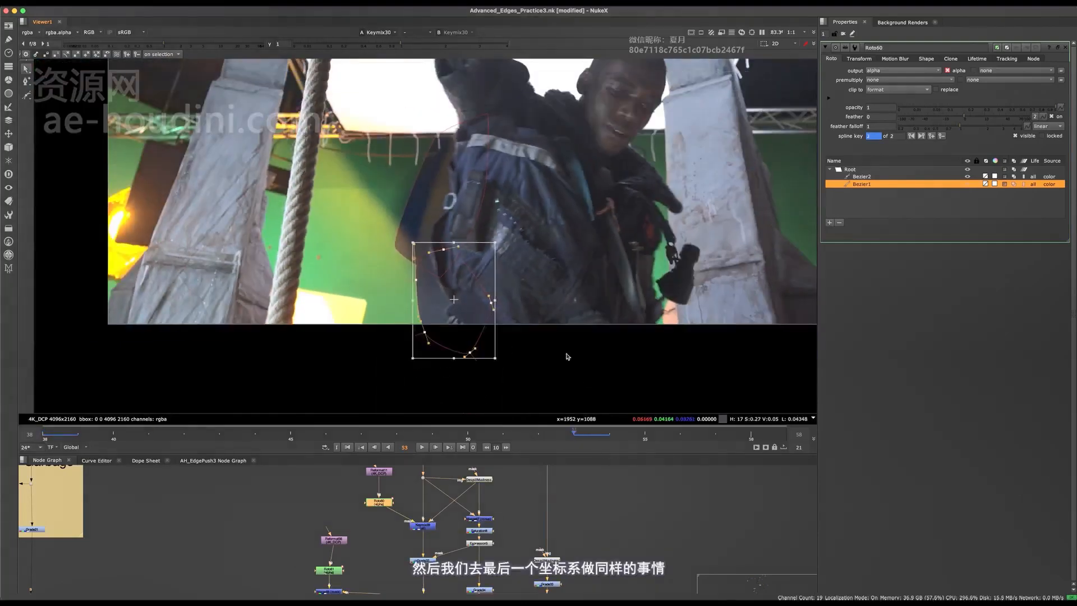
{"action": "left_click", "coordinate": [751, 434]}
{"action": "left_click", "coordinate": [465, 253]}
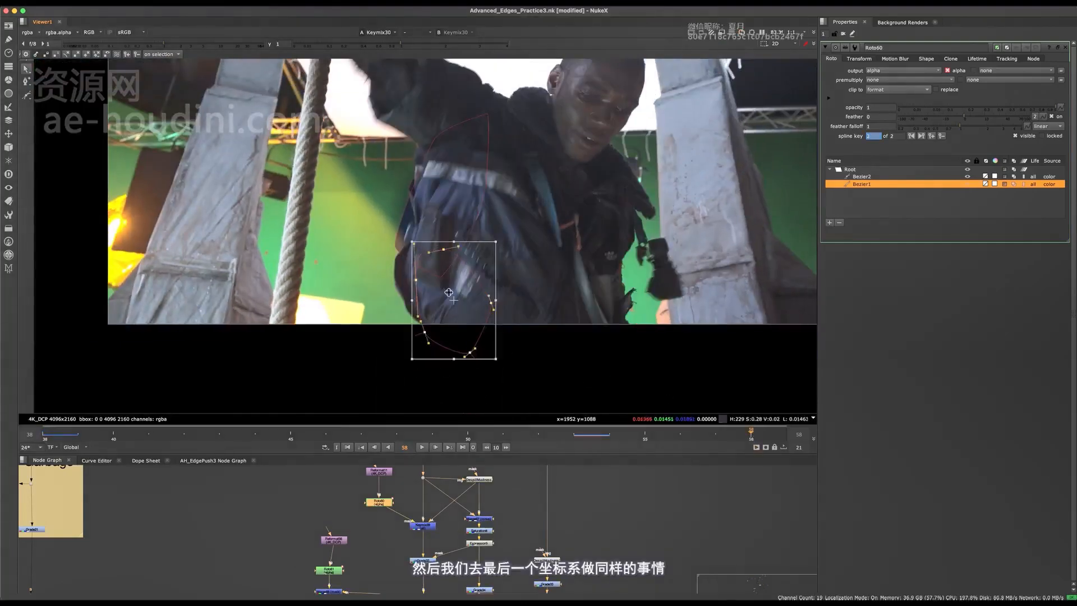
{"action": "left_click_drag", "start_coordinate": [449, 293], "coordinate": [393, 257]}
{"action": "scroll", "coordinate": [393, 279], "scroll_direction": "up", "scroll_amount": 3}
{"action": "left_click", "coordinate": [411, 154]}
{"action": "middle_click_drag", "start_coordinate": [433, 146], "coordinate": [423, 231]}
{"action": "scroll", "coordinate": [423, 231], "scroll_direction": "down", "scroll_amount": 4}
{"action": "key", "text": "q"}
- Check the masks with overlays toggled off and on, then save the script
{"action": "key", "text": "q"}
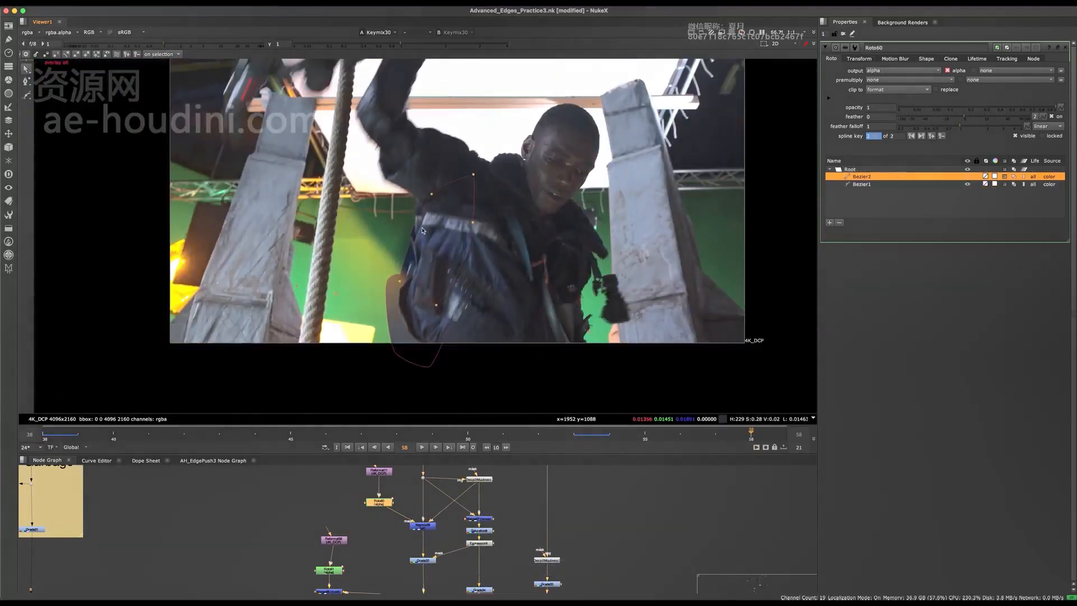
{"action": "left_click_drag", "start_coordinate": [417, 252], "coordinate": [409, 259]}
{"action": "key", "text": "q"}
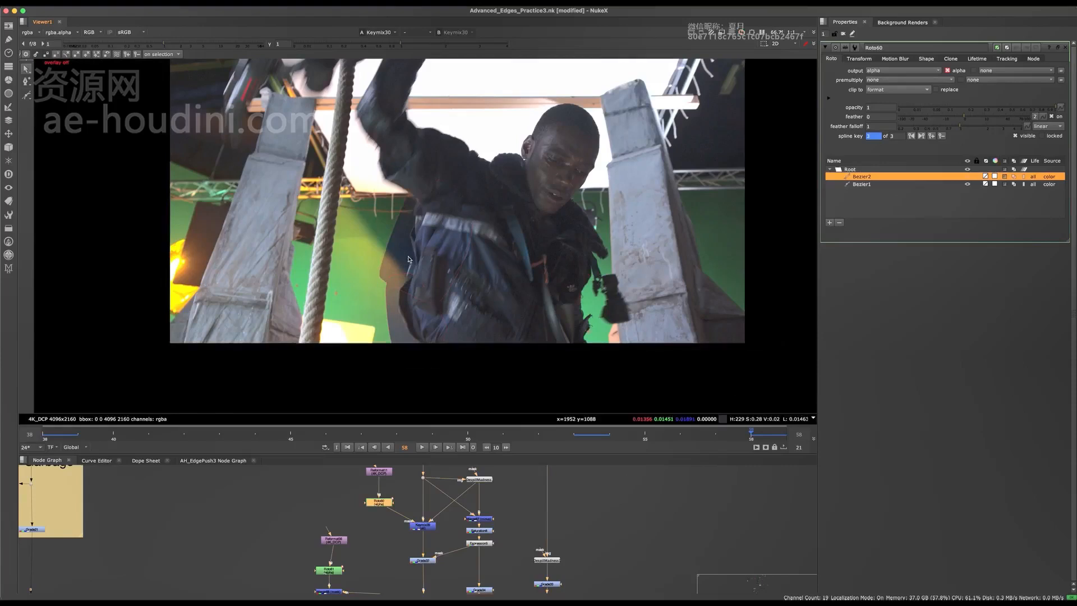
{"action": "key", "text": "q"}
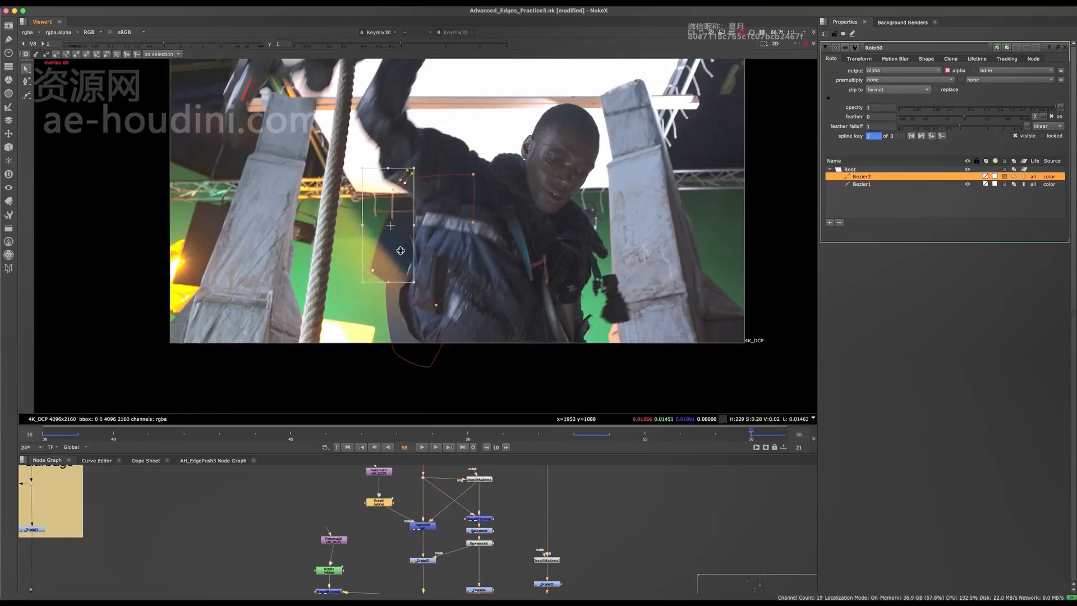
{"action": "key", "text": "q"}
{"action": "key", "text": "super+s"}
- Shift all of Roto61's Bezier1 points left to fit the actor at frame 58
{"action": "middle_click_drag", "start_coordinate": [421, 564], "coordinate": [425, 470]}
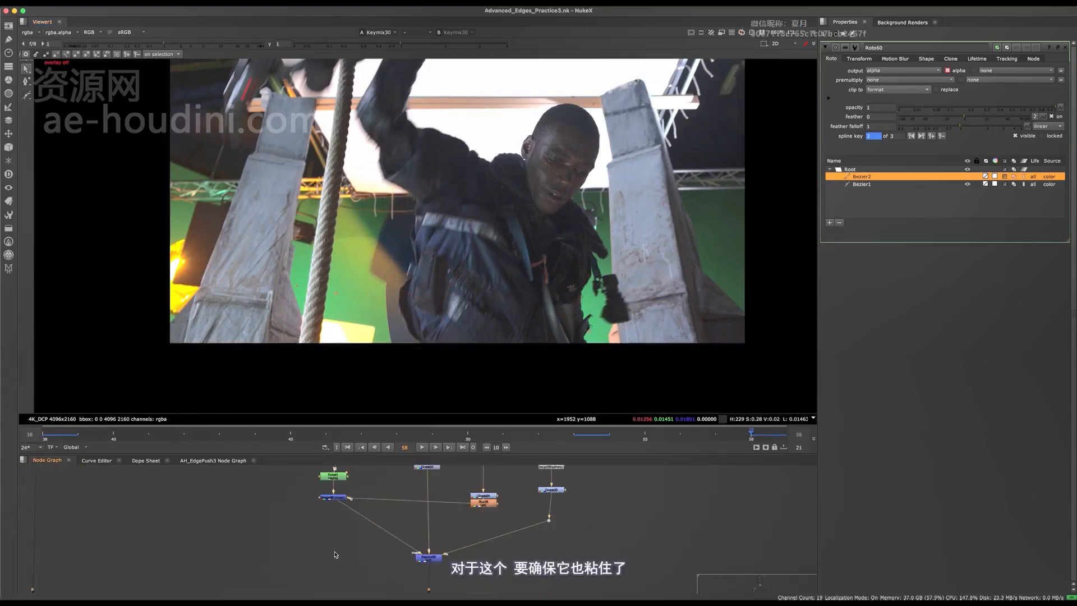
{"action": "double_click", "coordinate": [341, 478]}
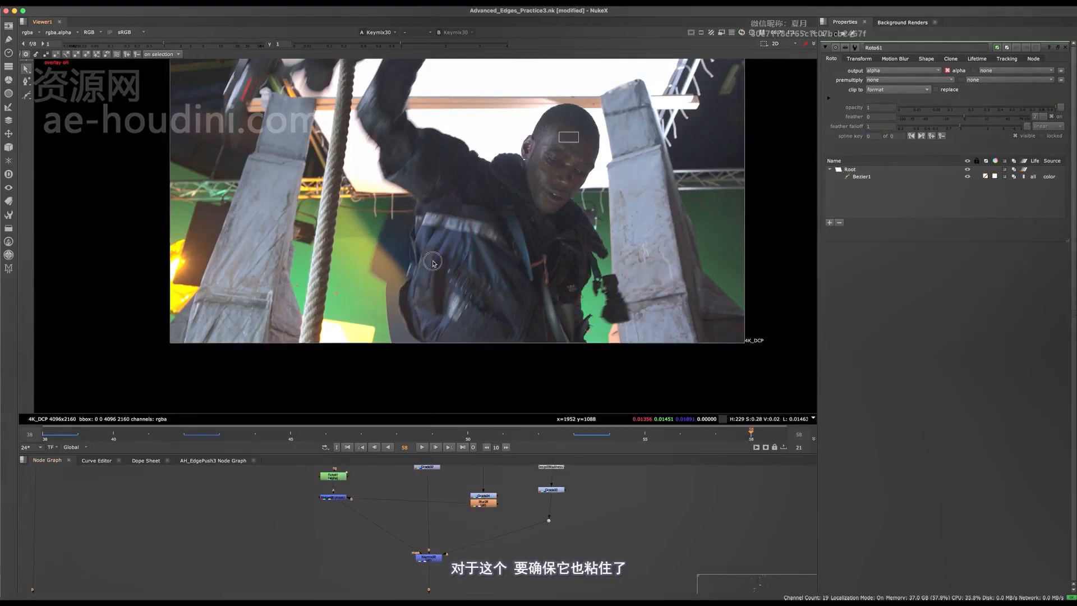
{"action": "key", "text": "super+a"}
{"action": "scroll", "coordinate": [424, 274], "scroll_direction": "up", "scroll_amount": 3}
{"action": "left_click_drag", "start_coordinate": [474, 205], "coordinate": [420, 229]}
{"action": "key", "text": "q"}
{"action": "key", "text": "q"}
{"action": "key", "text": "q"}
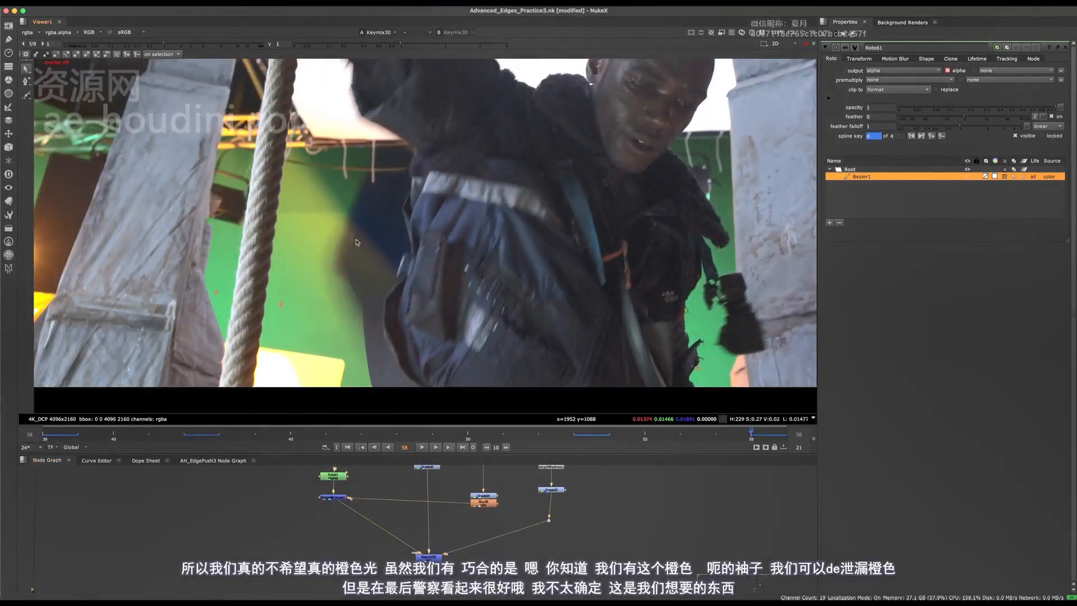
{"action": "scroll", "coordinate": [357, 243], "scroll_direction": "down", "scroll_amount": 4}
- Go to frame 42 and view the plate at Dot115
{"action": "left_click", "coordinate": [184, 434]}
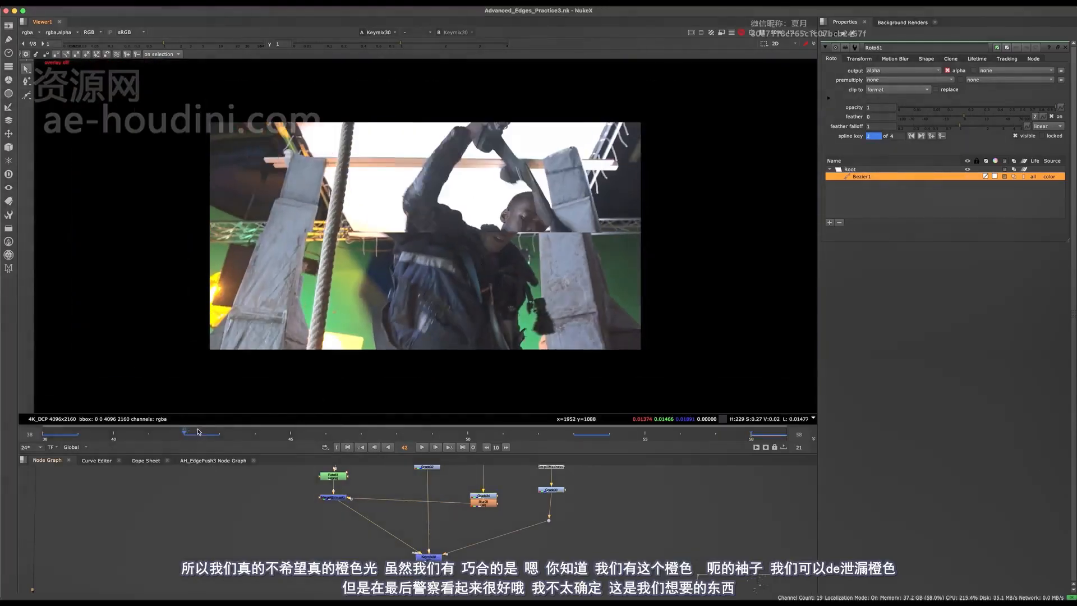
{"action": "scroll", "coordinate": [408, 237], "scroll_direction": "up", "scroll_amount": 4}
{"action": "middle_click_drag", "start_coordinate": [456, 510], "coordinate": [452, 537]}
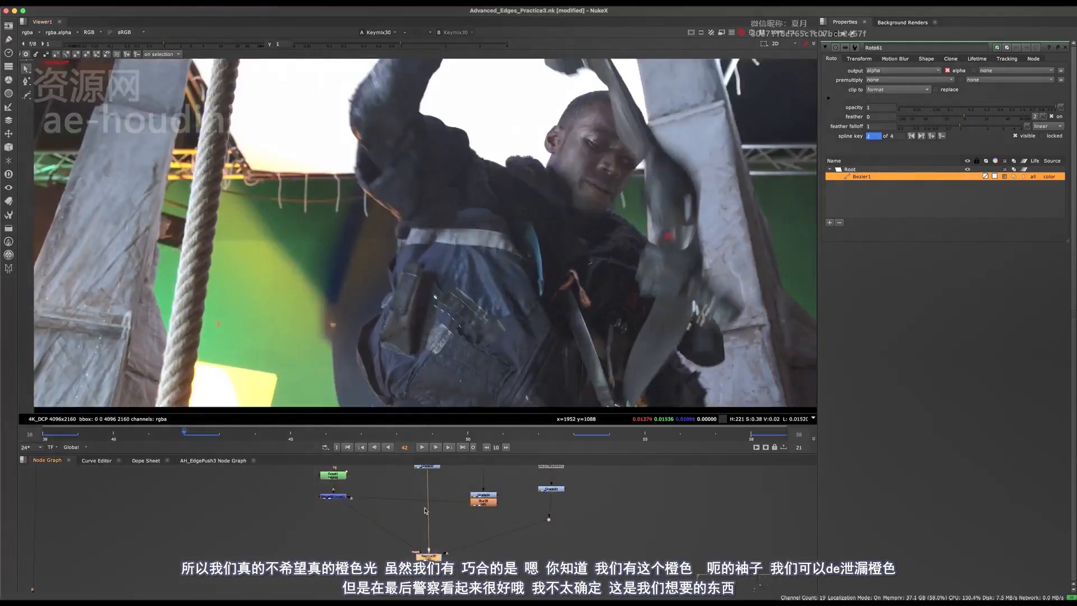
{"action": "middle_click_drag", "start_coordinate": [449, 487], "coordinate": [436, 549]}
{"action": "middle_click_drag", "start_coordinate": [420, 493], "coordinate": [415, 530]}
{"action": "left_click", "coordinate": [393, 505]}
{"action": "key", "text": "1"}
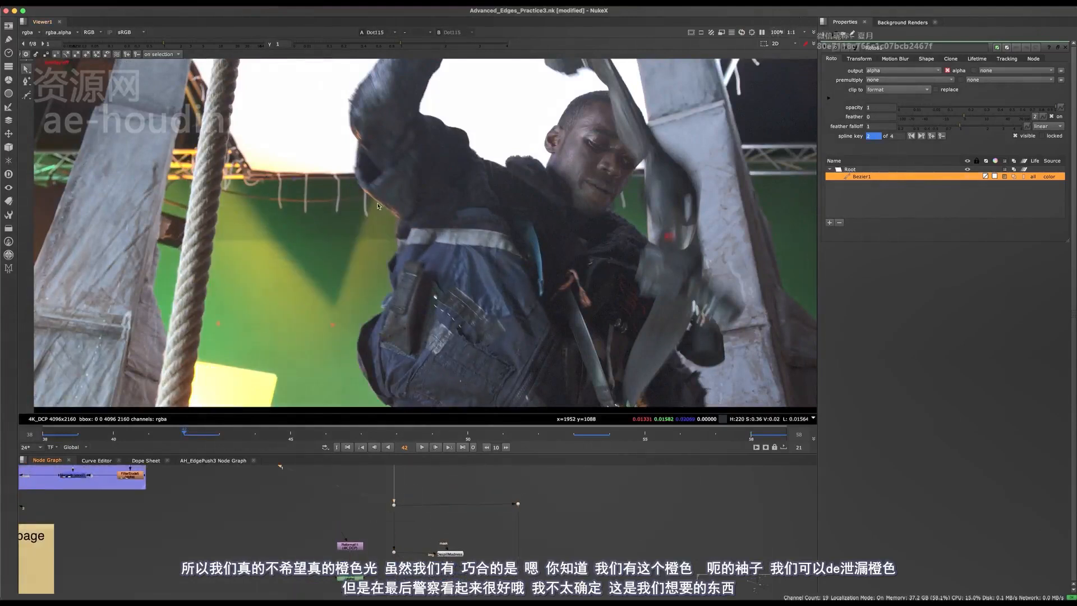
- View the Keymix30 output and zoom the node graph out
{"action": "middle_click_drag", "start_coordinate": [409, 539], "coordinate": [399, 411]}
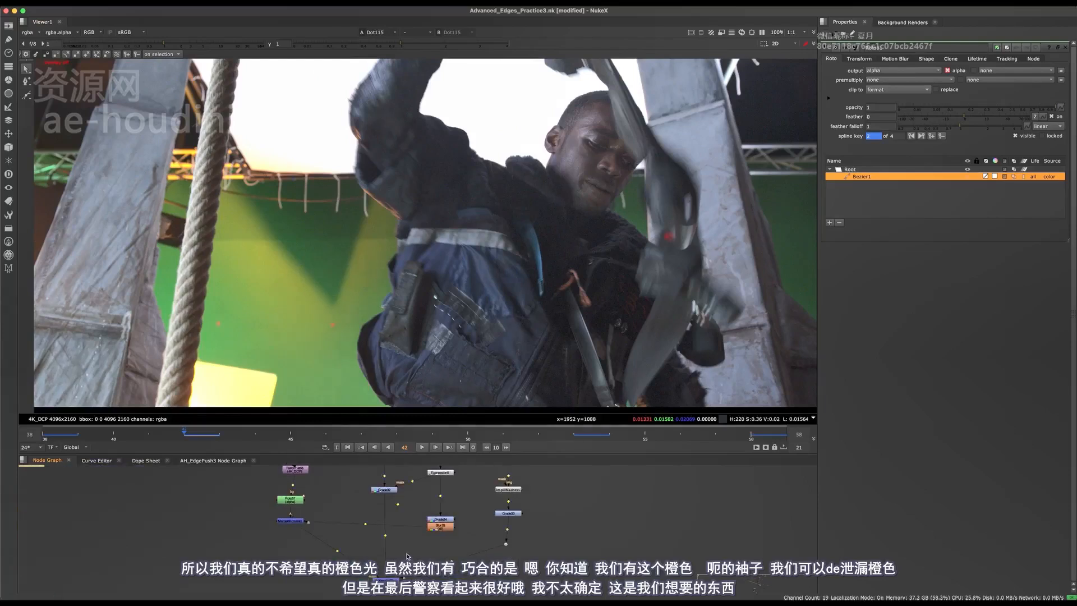
{"action": "left_click", "coordinate": [387, 580], "text": "shift+super"}
{"action": "scroll", "coordinate": [420, 560], "scroll_direction": "down", "scroll_amount": 8}
{"action": "middle_click_drag", "start_coordinate": [413, 583], "coordinate": [380, 499]}
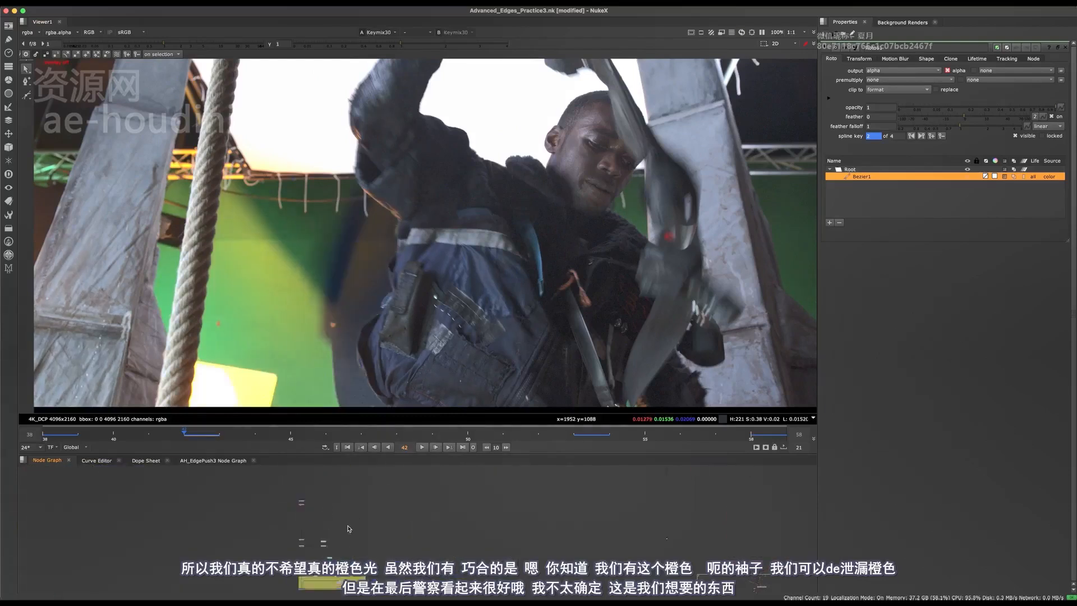
- Maximise the node graph briefly, then restore the normal panel layout
{"action": "key", "text": "space"}
{"action": "scroll", "coordinate": [609, 280], "scroll_direction": "up", "scroll_amount": 5}
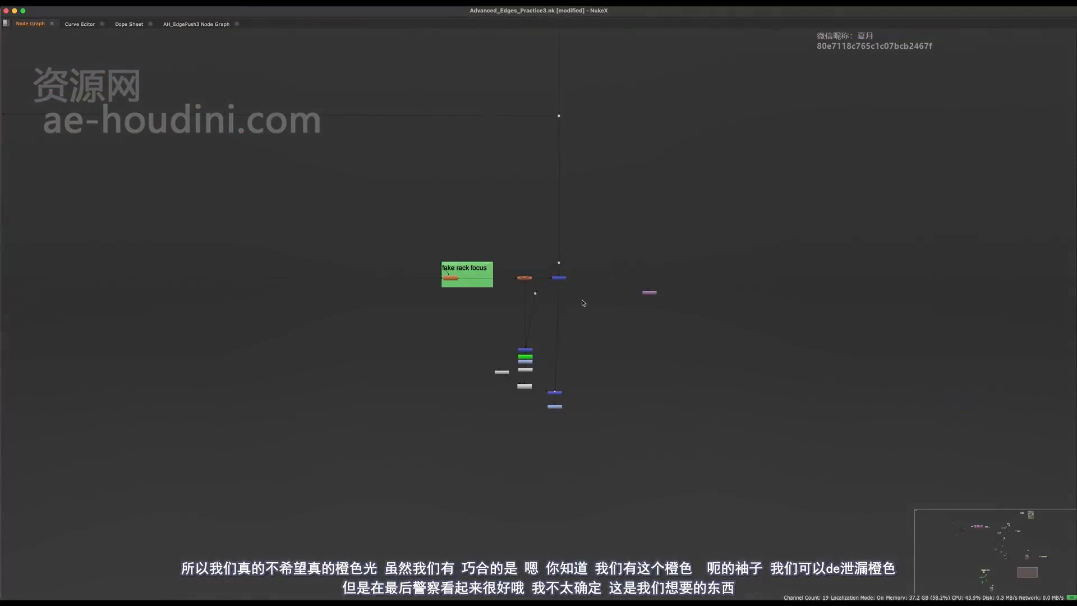
{"action": "scroll", "coordinate": [583, 303], "scroll_direction": "up", "scroll_amount": 3}
{"action": "key", "text": "space"}
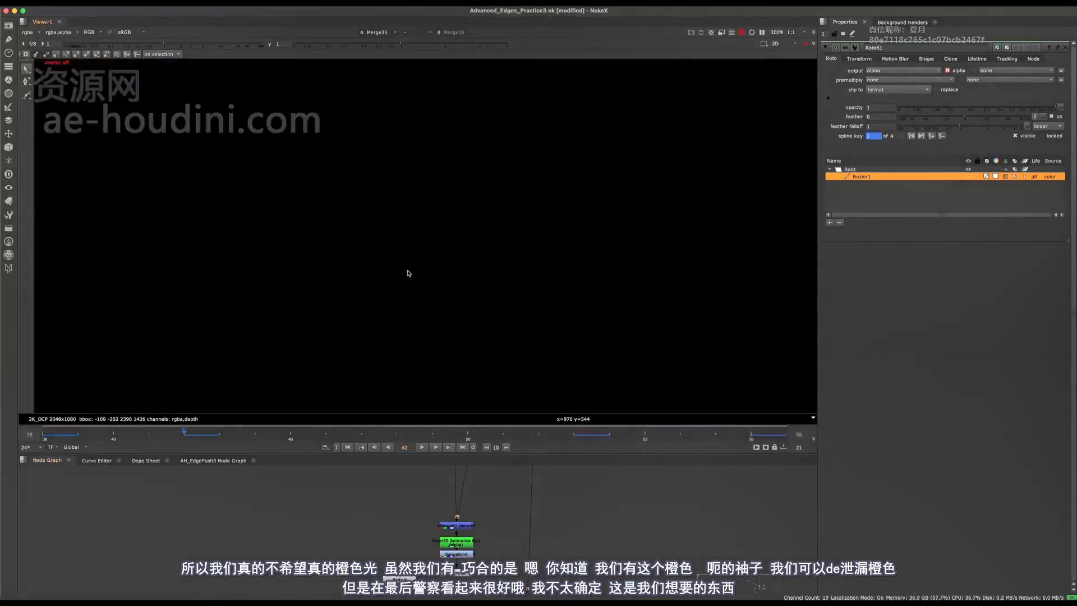
- Fit the composite and zoom in to inspect the actor's shoulder edge
{"action": "key", "text": "f"}
{"action": "scroll", "coordinate": [419, 261], "scroll_direction": "down", "scroll_amount": 3}
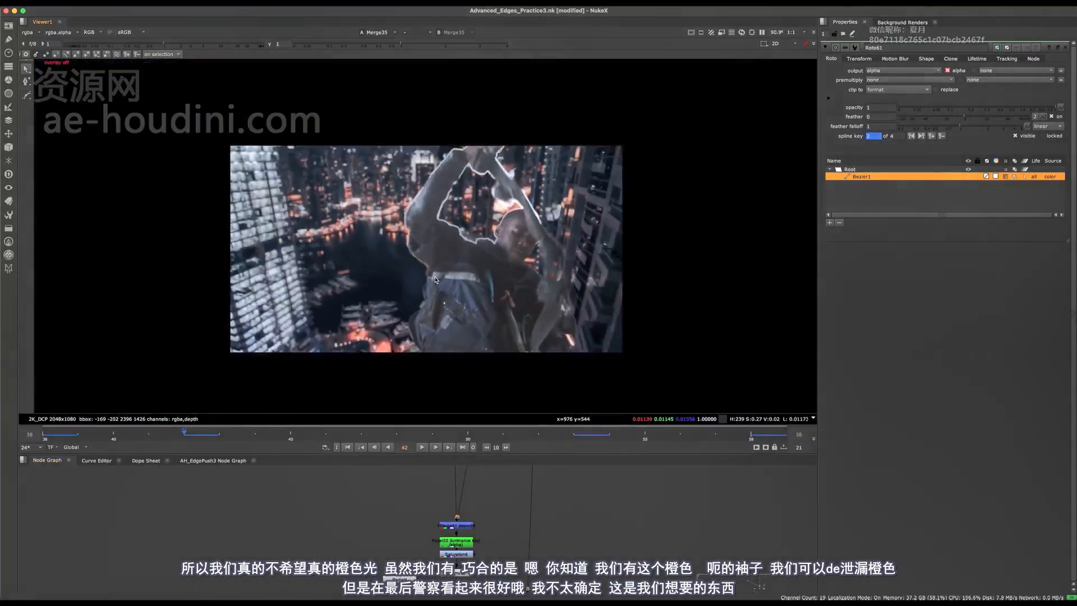
{"action": "scroll", "coordinate": [404, 250], "scroll_direction": "up", "scroll_amount": 6}
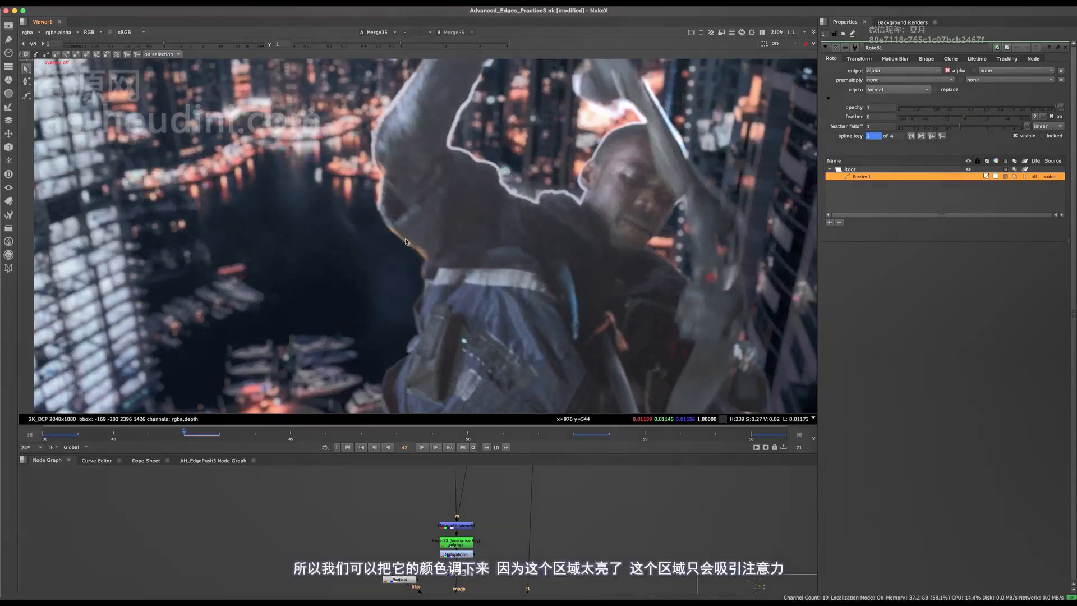
{"action": "scroll", "coordinate": [432, 292], "scroll_direction": "down", "scroll_amount": 4}
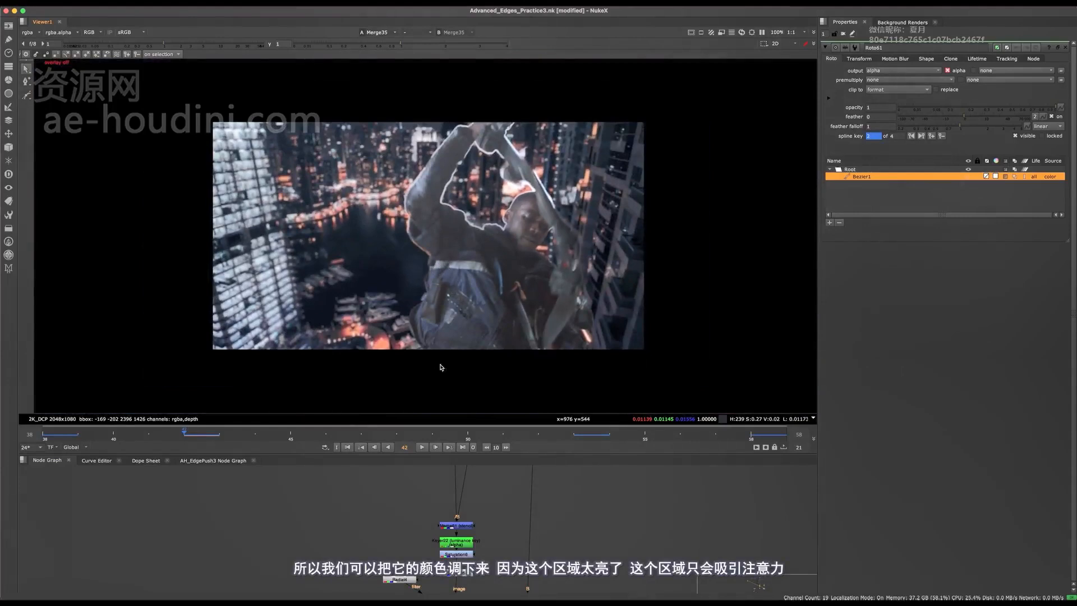
{"action": "scroll", "coordinate": [429, 220], "scroll_direction": "up", "scroll_amount": 3}
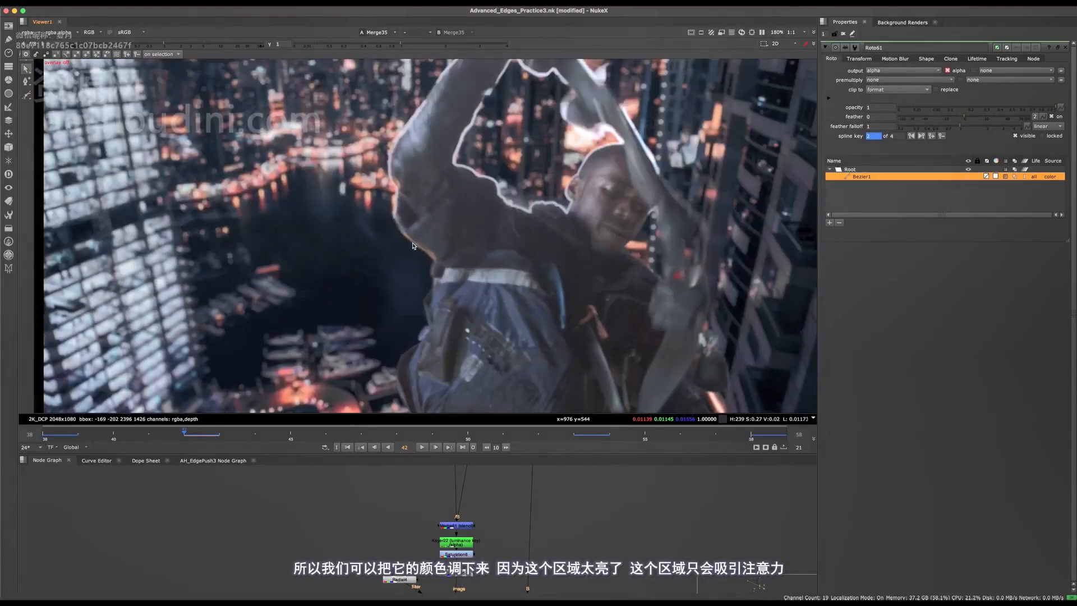
{"action": "middle_click_drag", "start_coordinate": [415, 243], "coordinate": [441, 227]}
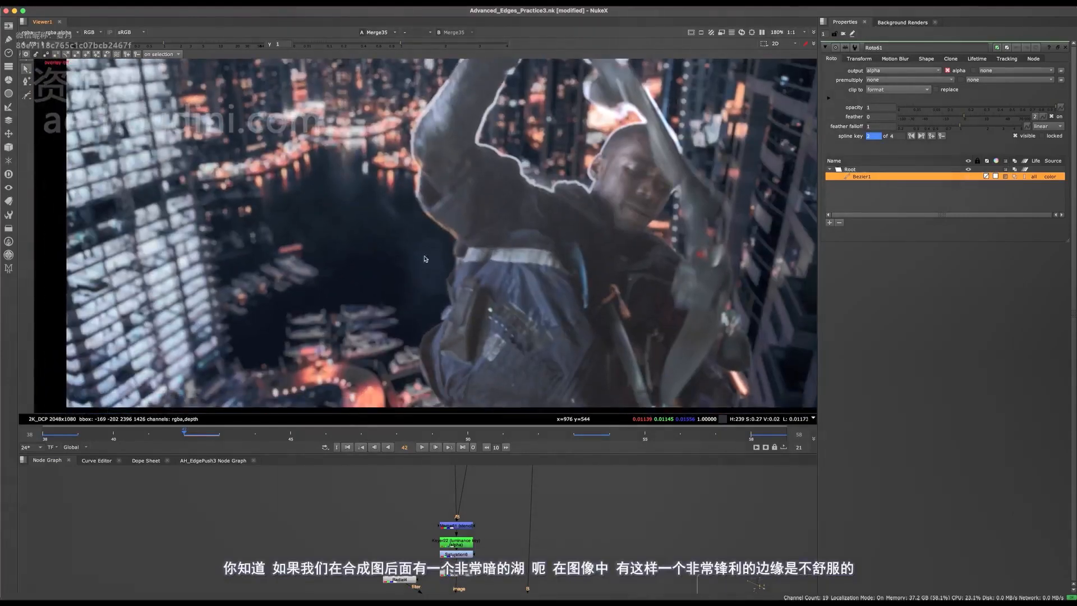
{"action": "scroll", "coordinate": [432, 249], "scroll_direction": "down", "scroll_amount": 2}
{"action": "scroll", "coordinate": [431, 250], "scroll_direction": "up", "scroll_amount": 2}
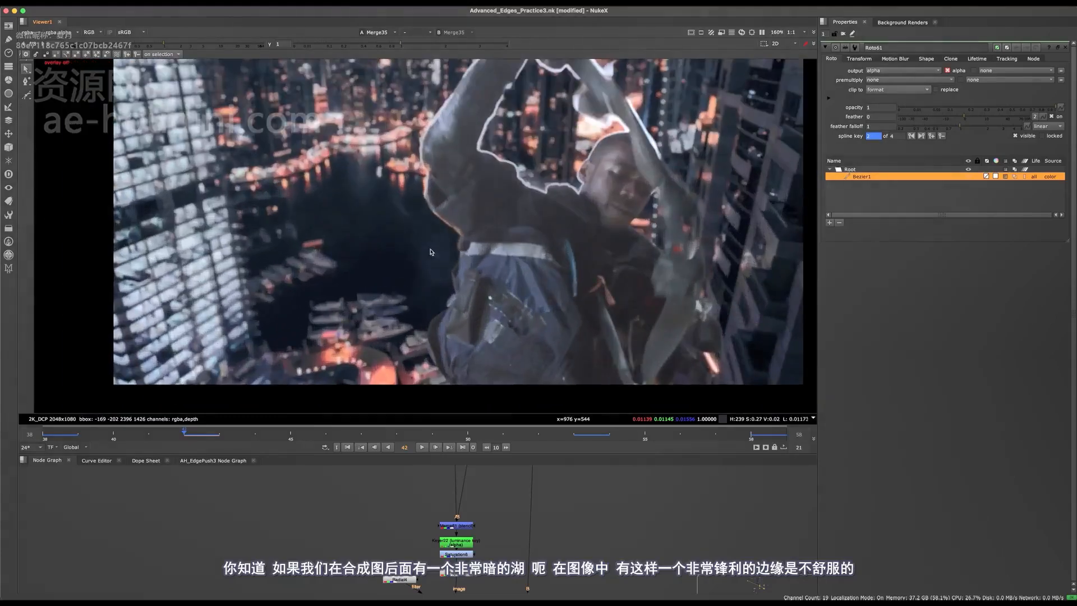
{"action": "scroll", "coordinate": [430, 250], "scroll_direction": "down", "scroll_amount": 2}
{"action": "scroll", "coordinate": [426, 250], "scroll_direction": "up", "scroll_amount": 1}
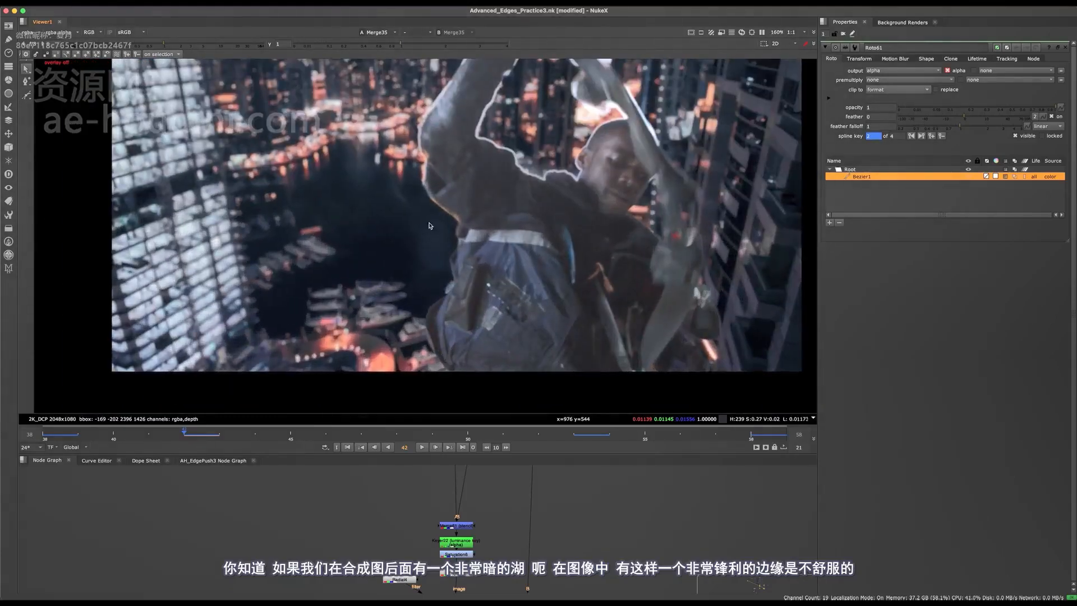
{"action": "scroll", "coordinate": [442, 236], "scroll_direction": "down", "scroll_amount": 3}
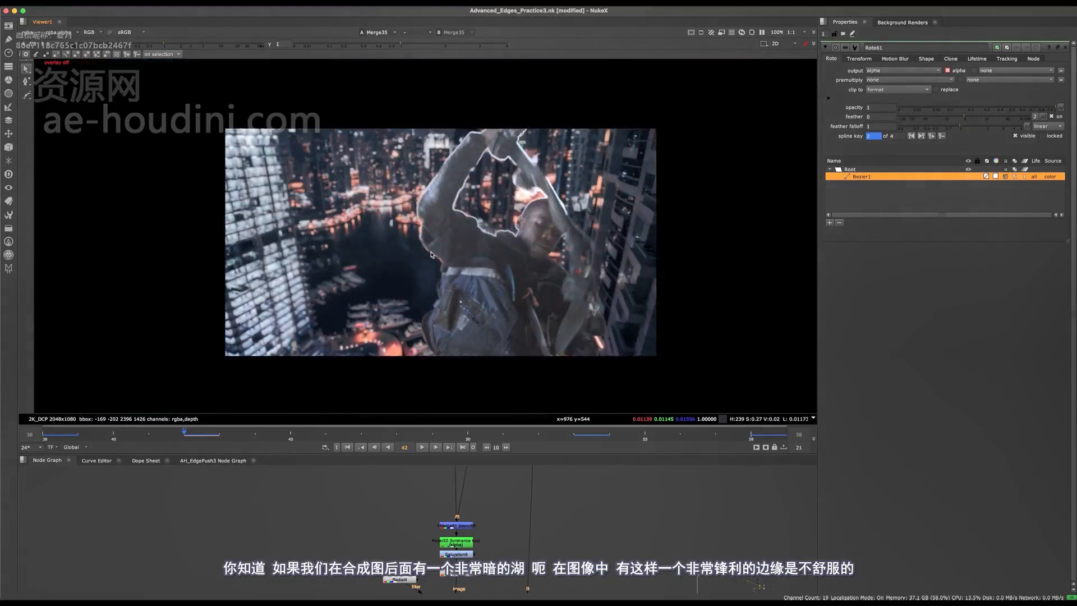
{"action": "scroll", "coordinate": [432, 256], "scroll_direction": "up", "scroll_amount": 2}
{"action": "scroll", "coordinate": [432, 258], "scroll_direction": "up", "scroll_amount": 2}
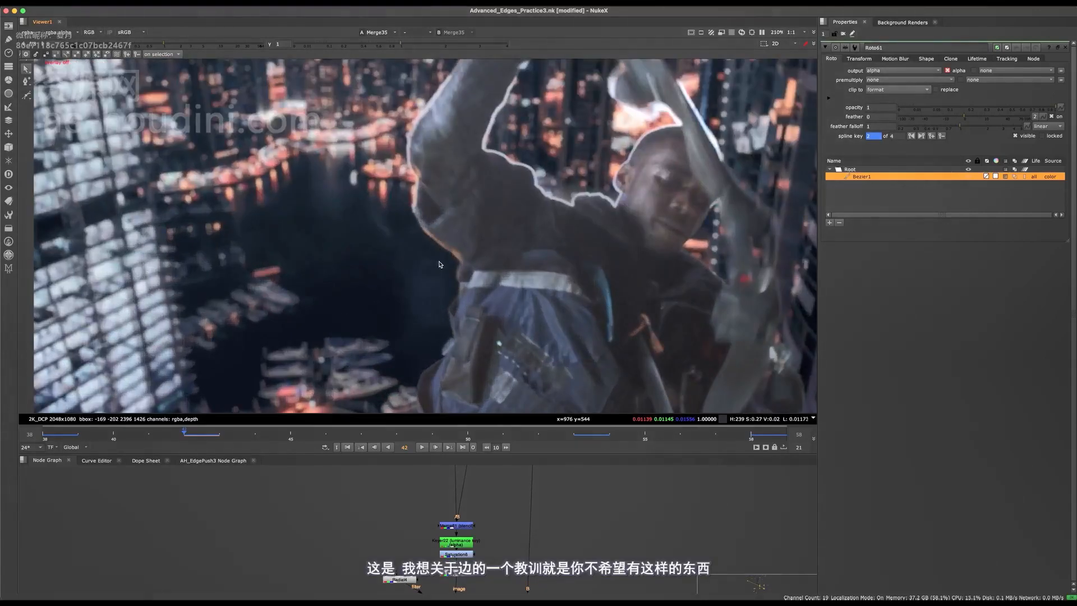
{"action": "scroll", "coordinate": [443, 245], "scroll_direction": "up", "scroll_amount": 2}
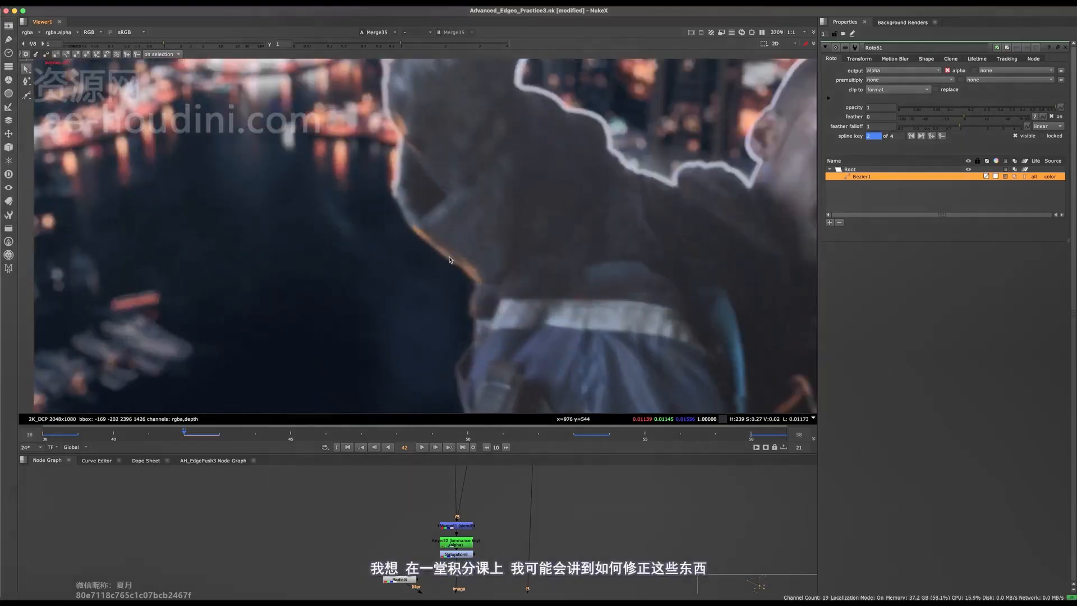
{"action": "scroll", "coordinate": [460, 235], "scroll_direction": "down", "scroll_amount": 2}
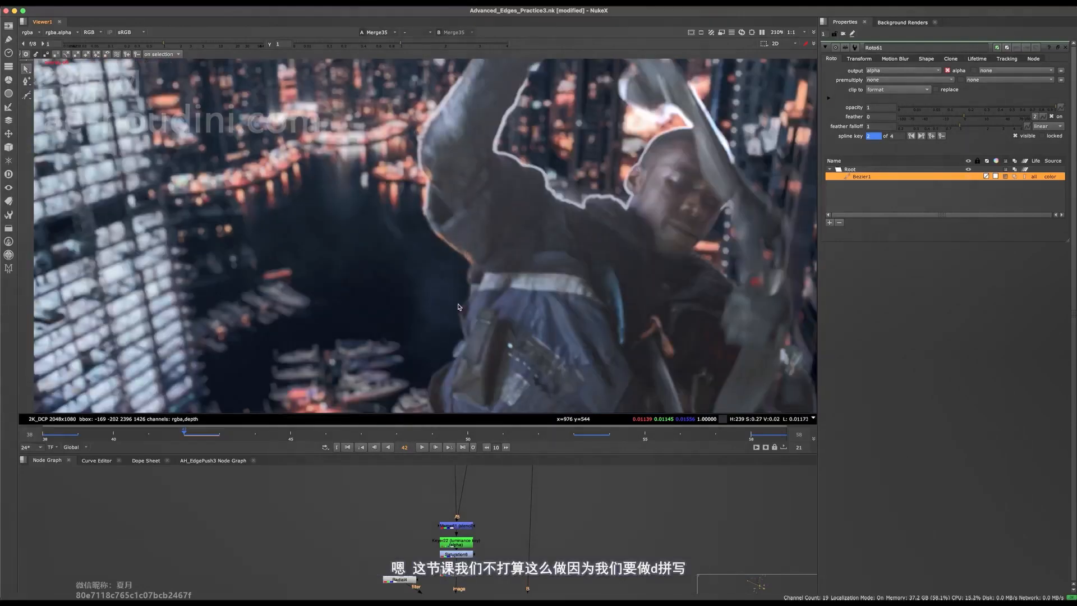
{"action": "scroll", "coordinate": [402, 520], "scroll_direction": "down", "scroll_amount": 10}
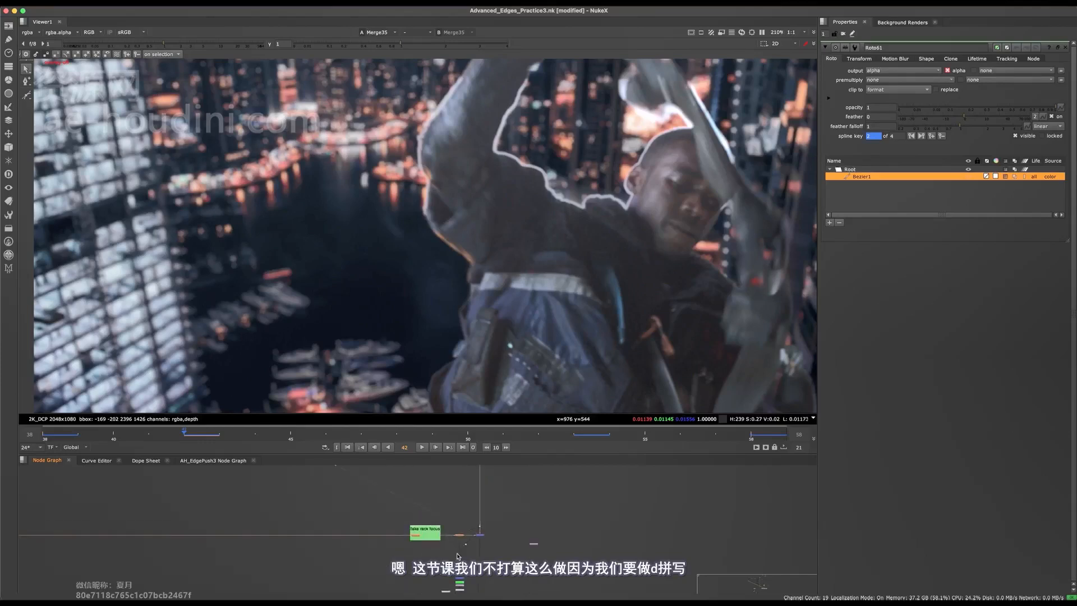
- Save the script, check the arm edge again, and maximise the node graph
{"action": "middle_click_drag", "start_coordinate": [446, 508], "coordinate": [511, 589]}
{"action": "key", "text": "ctrl+s"}
{"action": "scroll", "coordinate": [448, 227], "scroll_direction": "up", "scroll_amount": 1}
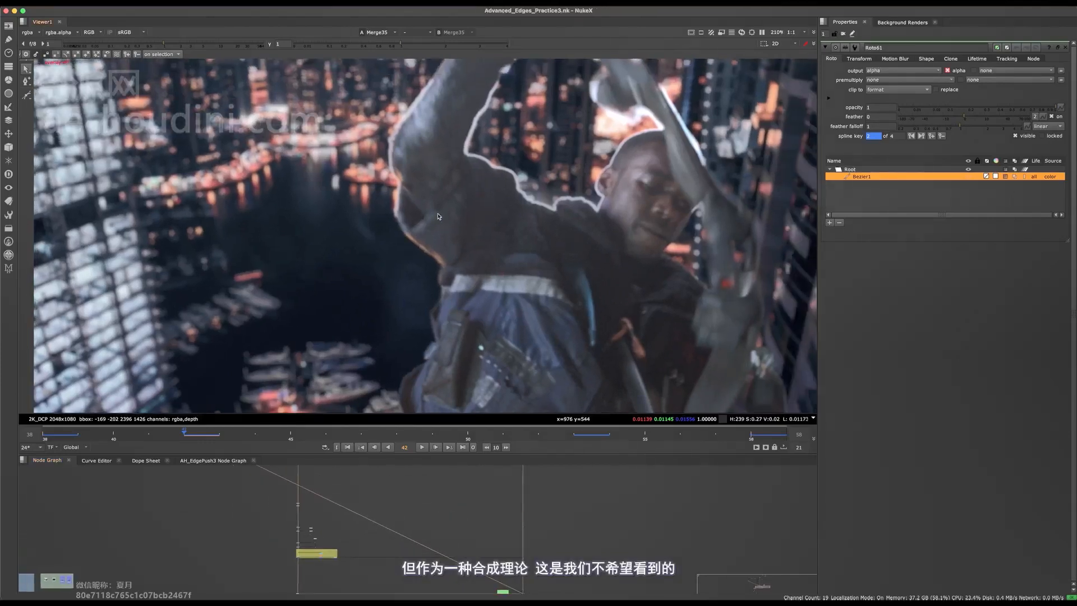
{"action": "scroll", "coordinate": [424, 225], "scroll_direction": "up", "scroll_amount": 2}
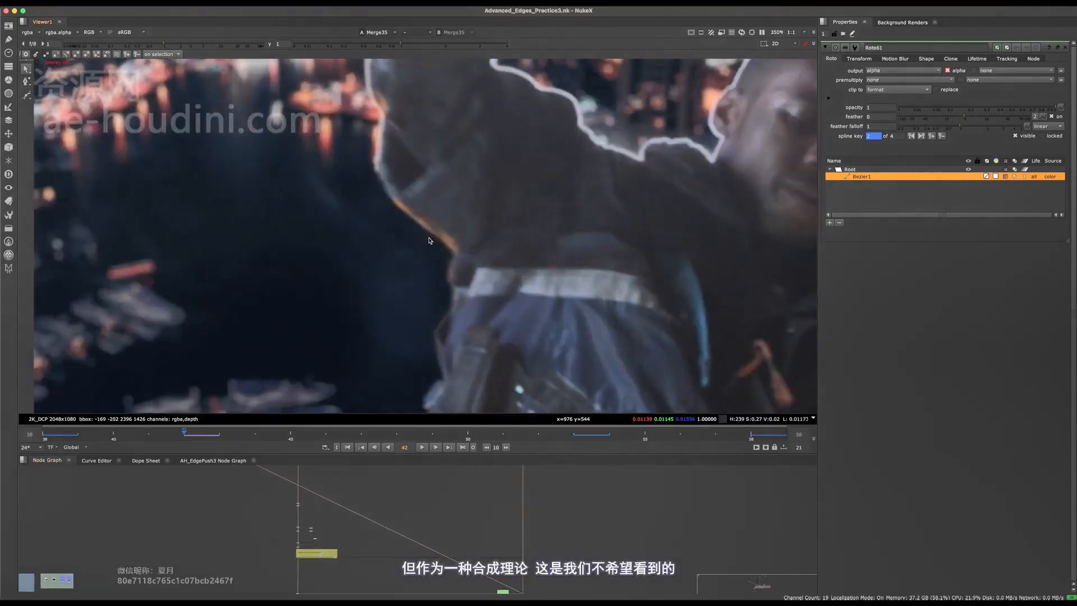
{"action": "middle_click_drag", "start_coordinate": [430, 240], "coordinate": [470, 189]}
{"action": "scroll", "coordinate": [456, 240], "scroll_direction": "down", "scroll_amount": 5}
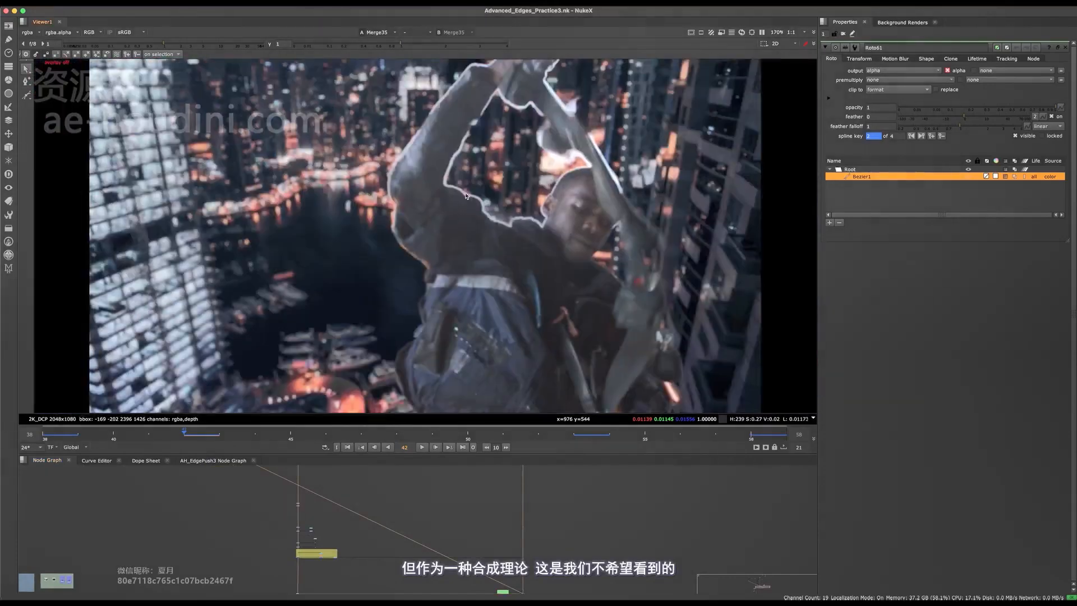
{"action": "middle_click_drag", "start_coordinate": [399, 493], "coordinate": [452, 517]}
{"action": "key", "text": "space"}
- Move Keymix30 lower beneath the other nodes
{"action": "scroll", "coordinate": [360, 430], "scroll_direction": "up", "scroll_amount": 12}
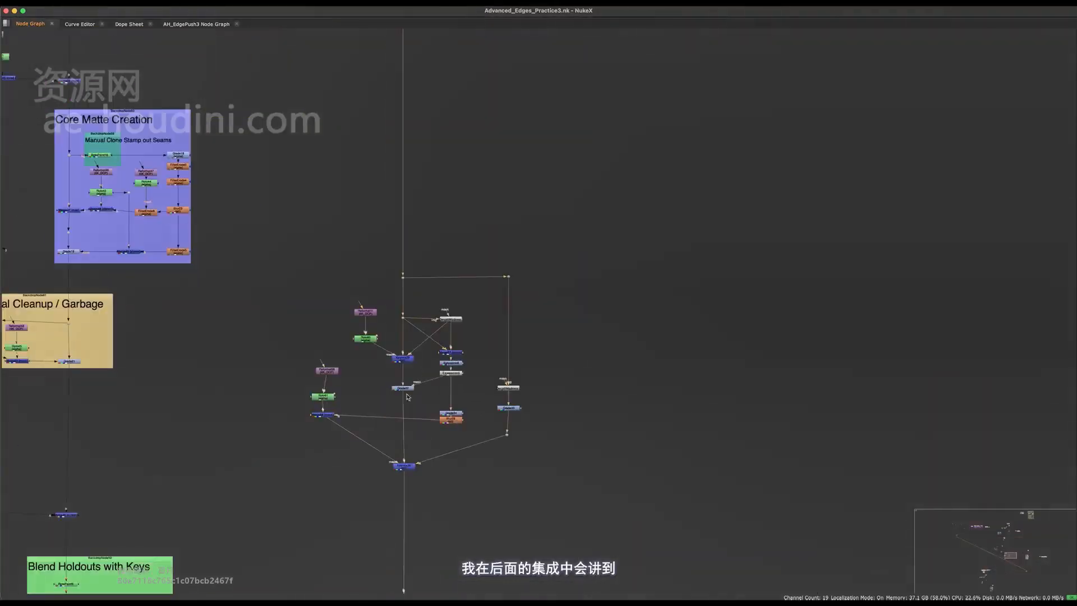
{"action": "left_click_drag", "start_coordinate": [424, 509], "coordinate": [453, 428]}
{"action": "key", "text": "space"}
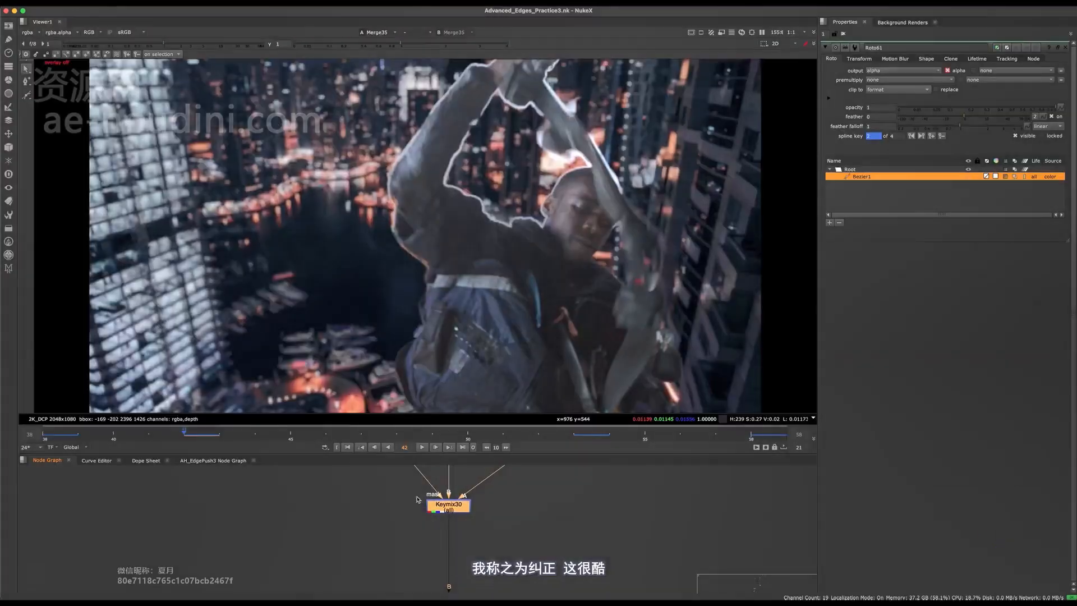
{"action": "middle_click_drag", "start_coordinate": [425, 493], "coordinate": [412, 554]}
{"action": "key", "text": "space"}
{"action": "middle_click_drag", "start_coordinate": [445, 458], "coordinate": [512, 350]}
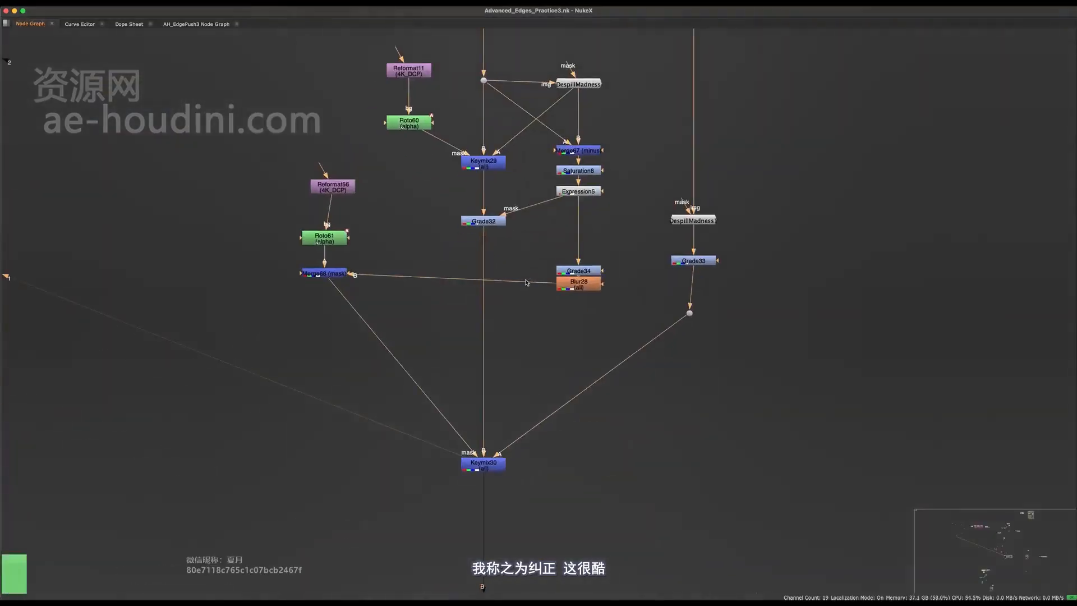
- Move the Reformat56, Roto61 and Merge68 roto branch down and to the left
{"action": "left_click_drag", "start_coordinate": [529, 181], "coordinate": [421, 493]}
{"action": "middle_click_drag", "start_coordinate": [483, 378], "coordinate": [472, 458]}
{"action": "middle_click_drag", "start_coordinate": [500, 267], "coordinate": [466, 399]}
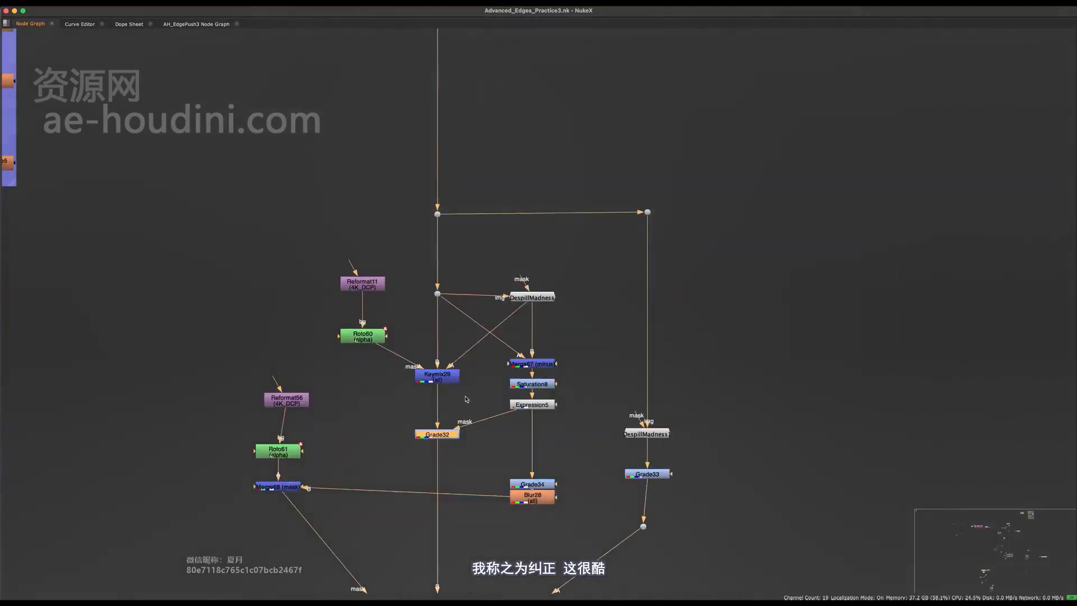
{"action": "left_click_drag", "start_coordinate": [357, 359], "coordinate": [246, 513]}
{"action": "middle_click_drag", "start_coordinate": [313, 424], "coordinate": [358, 370]}
{"action": "scroll", "coordinate": [357, 370], "scroll_direction": "down", "scroll_amount": 3}
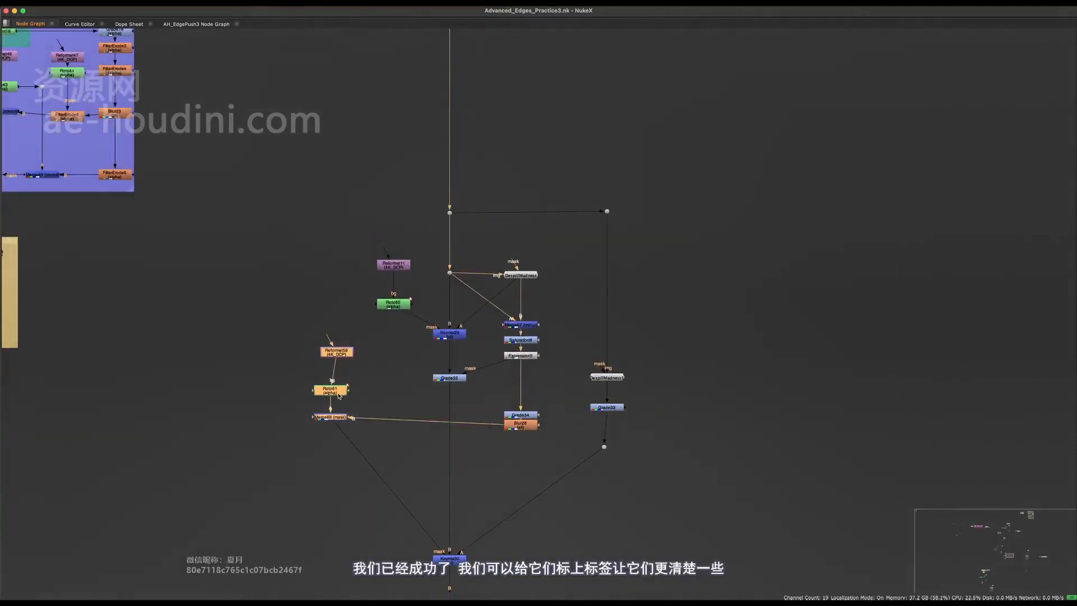
{"action": "left_click_drag", "start_coordinate": [339, 396], "coordinate": [318, 479]}
{"action": "left_click", "coordinate": [330, 516]}
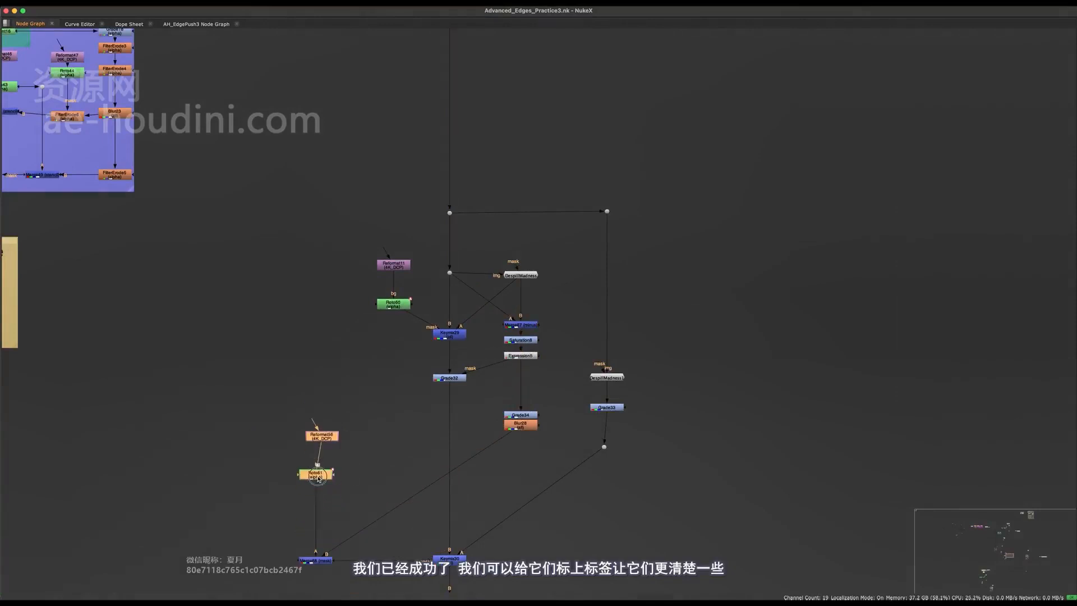
- Shift the DespillMadness1/Grade33 branch down, align the roto branch with Keymix30, and select the lower nodes
{"action": "middle_click_drag", "start_coordinate": [480, 448], "coordinate": [478, 479]}
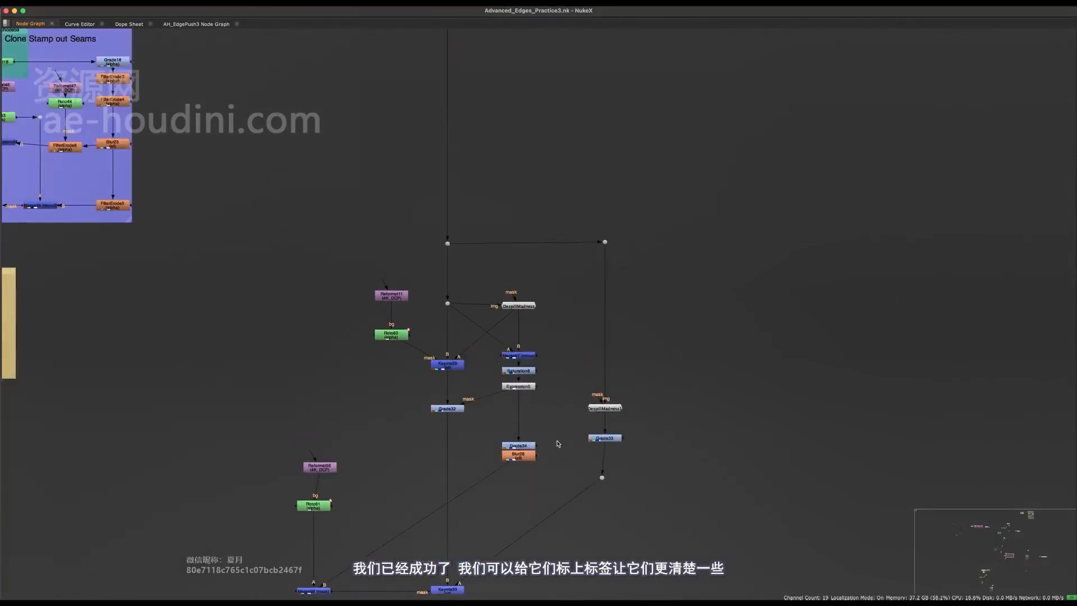
{"action": "left_click_drag", "start_coordinate": [557, 443], "coordinate": [517, 469]}
{"action": "middle_click_drag", "start_coordinate": [533, 505], "coordinate": [509, 389]}
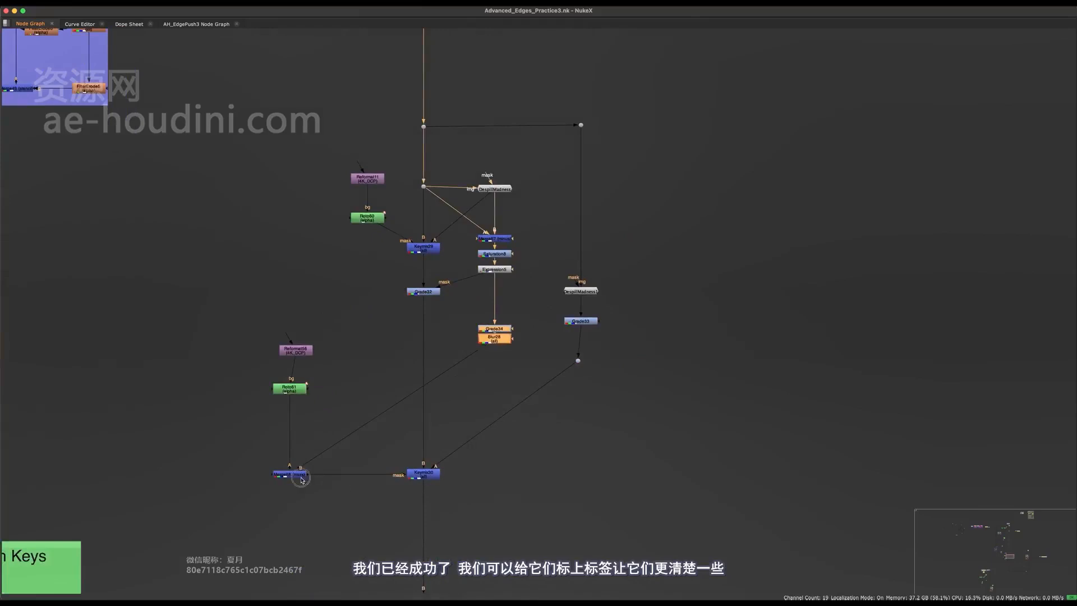
{"action": "left_click_drag", "start_coordinate": [301, 480], "coordinate": [302, 449]}
{"action": "left_click_drag", "start_coordinate": [629, 277], "coordinate": [560, 371]}
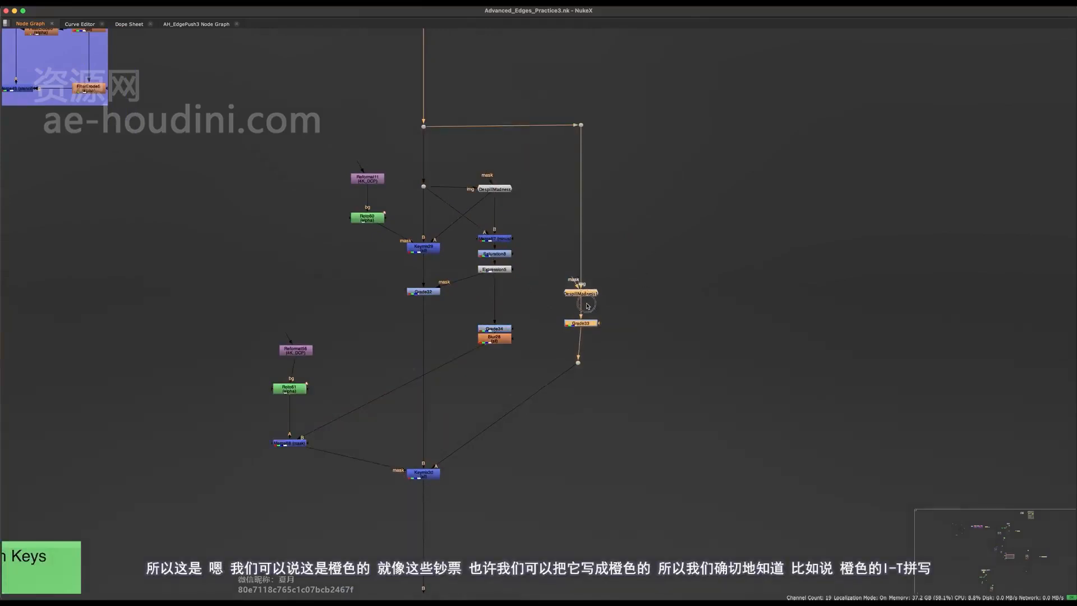
{"action": "left_click_drag", "start_coordinate": [587, 306], "coordinate": [588, 414]}
{"action": "left_click_drag", "start_coordinate": [326, 307], "coordinate": [245, 445]}
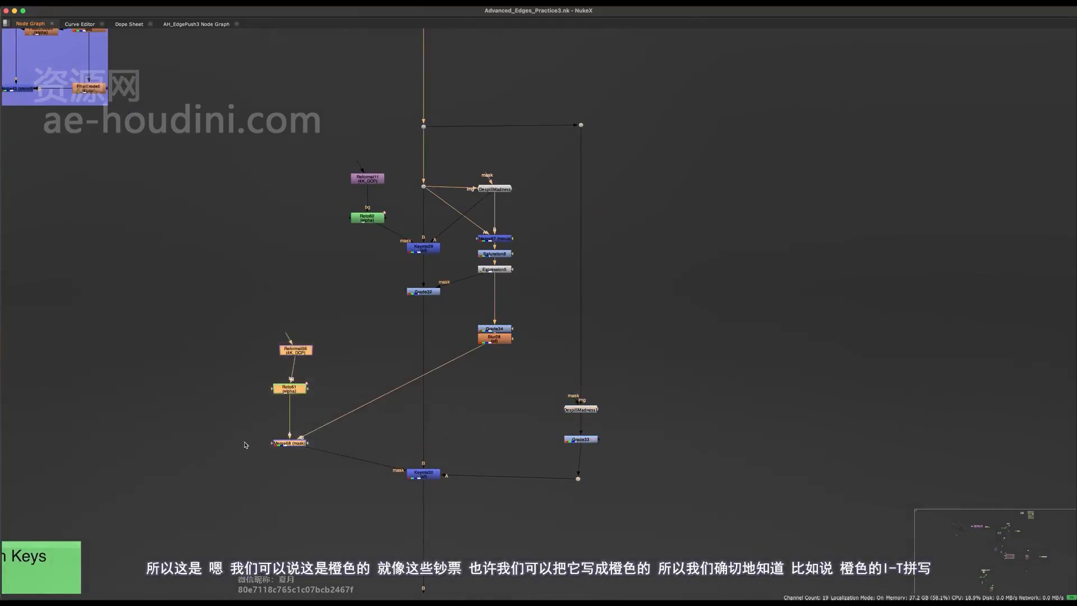
{"action": "left_click_drag", "start_coordinate": [301, 352], "coordinate": [300, 383]}
{"action": "left_click_drag", "start_coordinate": [658, 355], "coordinate": [238, 490]}
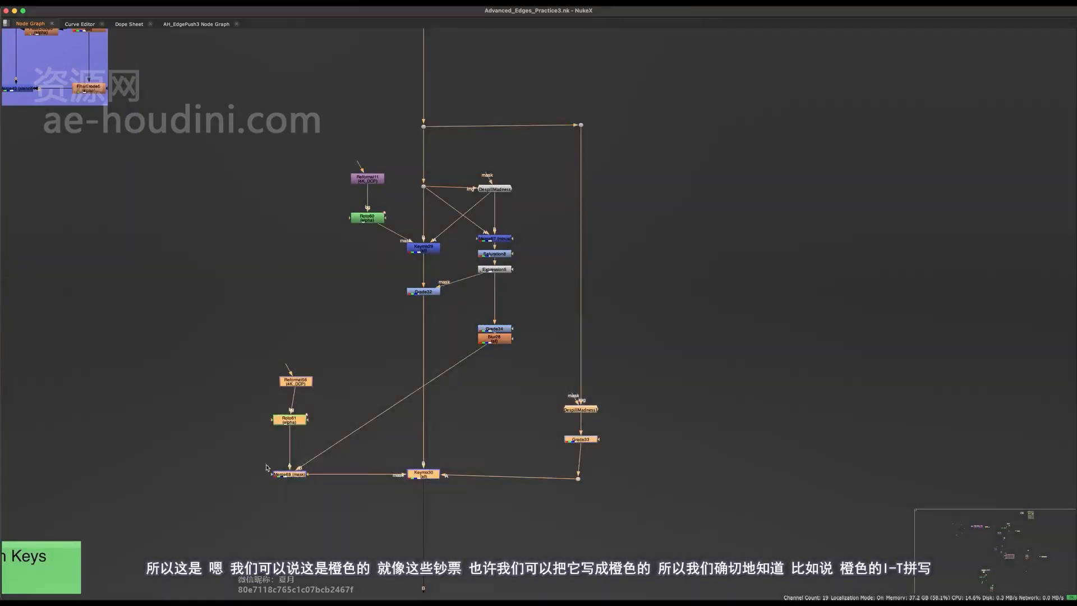
{"action": "key", "text": "Tab"}
- Add a Backdrop around the selected lower nodes and nudge it down slightly
{"action": "type", "text": "bac"}
{"action": "left_click", "coordinate": [235, 462]}
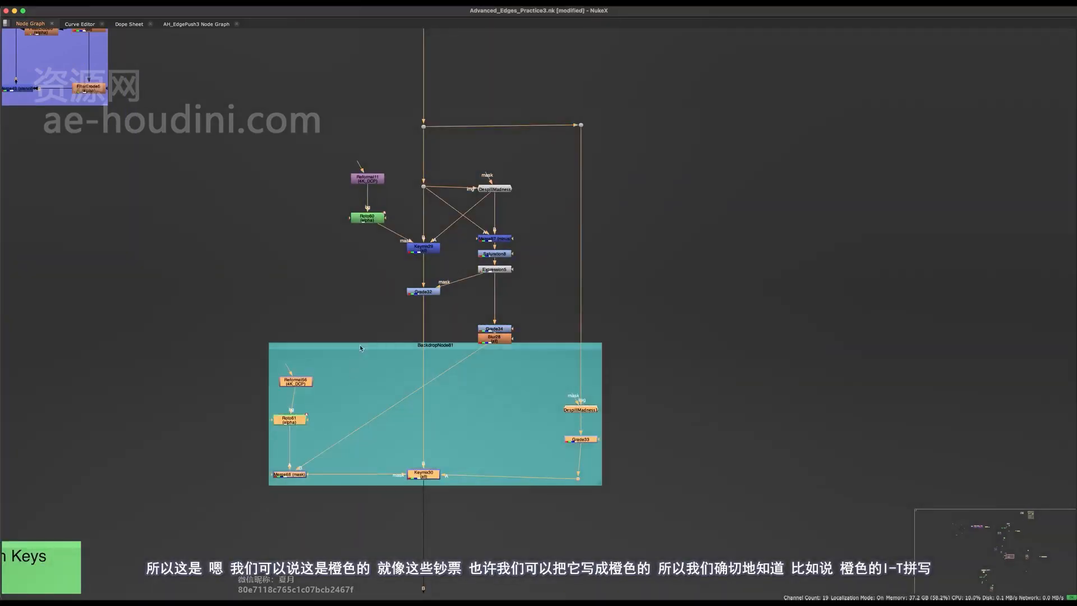
{"action": "left_click", "coordinate": [363, 353]}
{"action": "left_click_drag", "start_coordinate": [361, 348], "coordinate": [361, 365]}
{"action": "key", "text": "space"}
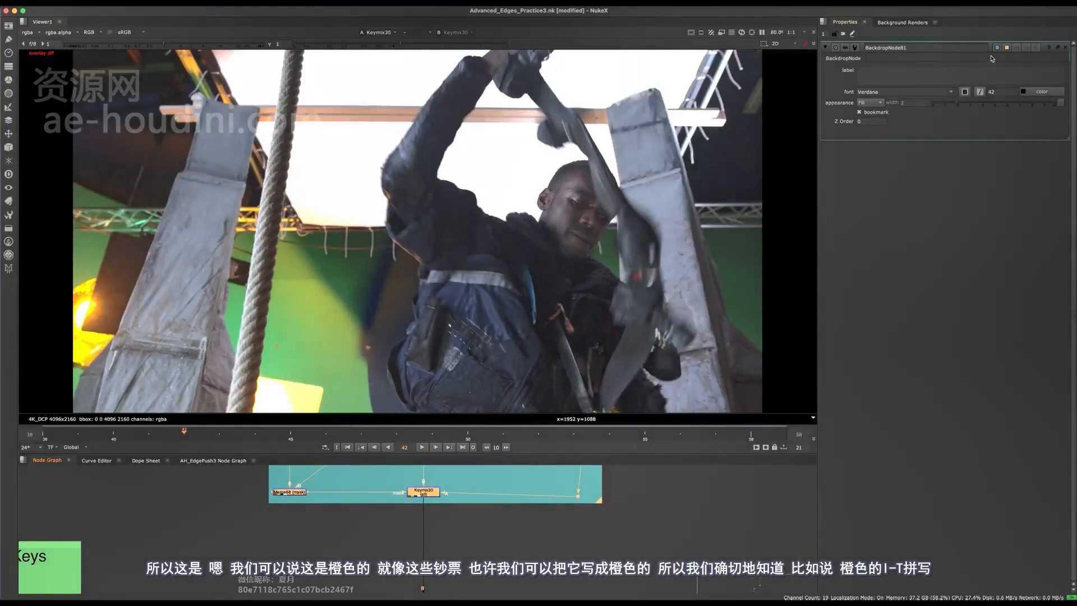
- Tint the backdrop pale orange and label it 'Orange light despill'
{"action": "left_click", "coordinate": [997, 47]}
{"action": "left_click_drag", "start_coordinate": [647, 333], "coordinate": [654, 344]}
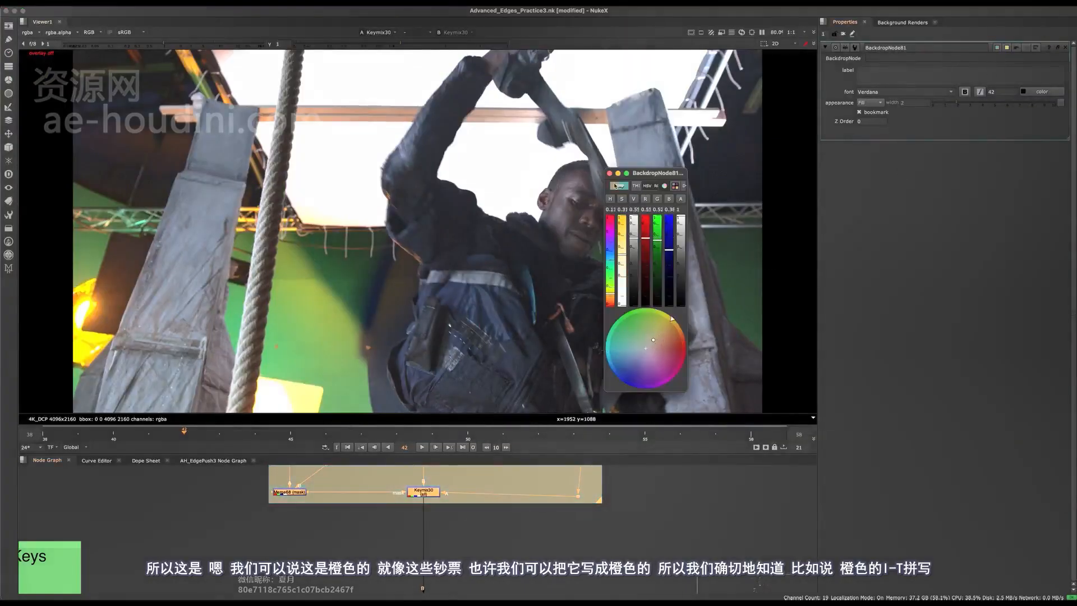
{"action": "left_click", "coordinate": [609, 174]}
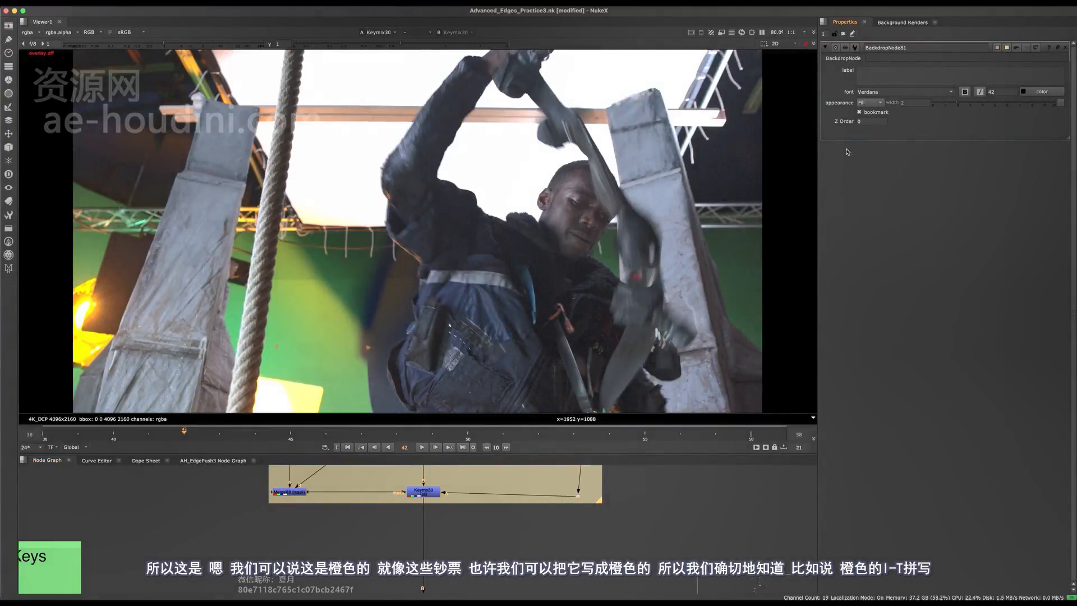
{"action": "left_click", "coordinate": [883, 77]}
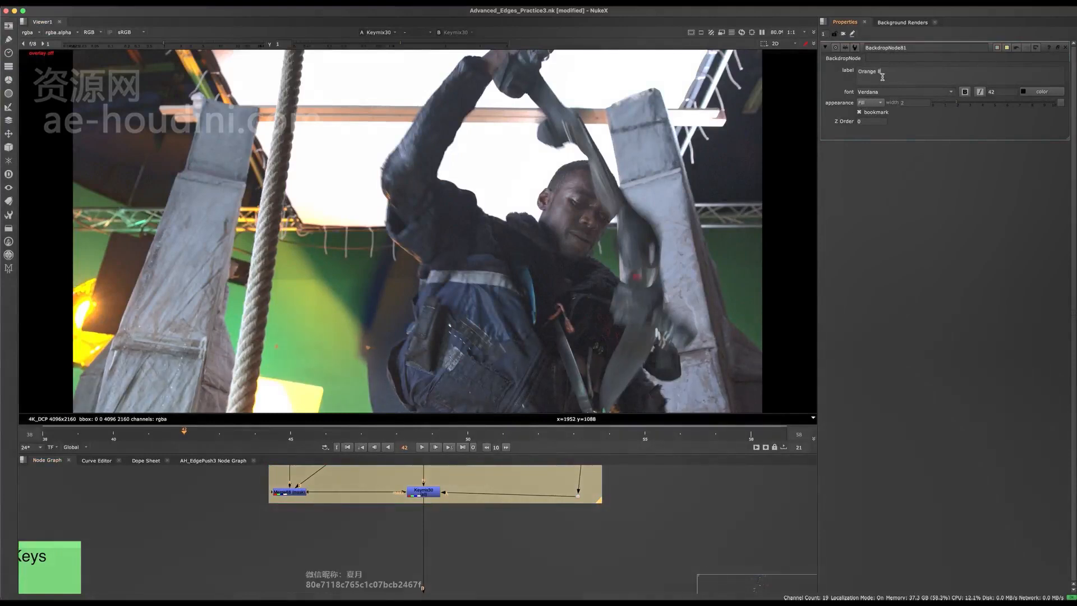
{"action": "middle_click_drag", "start_coordinate": [459, 476], "coordinate": [418, 524]}
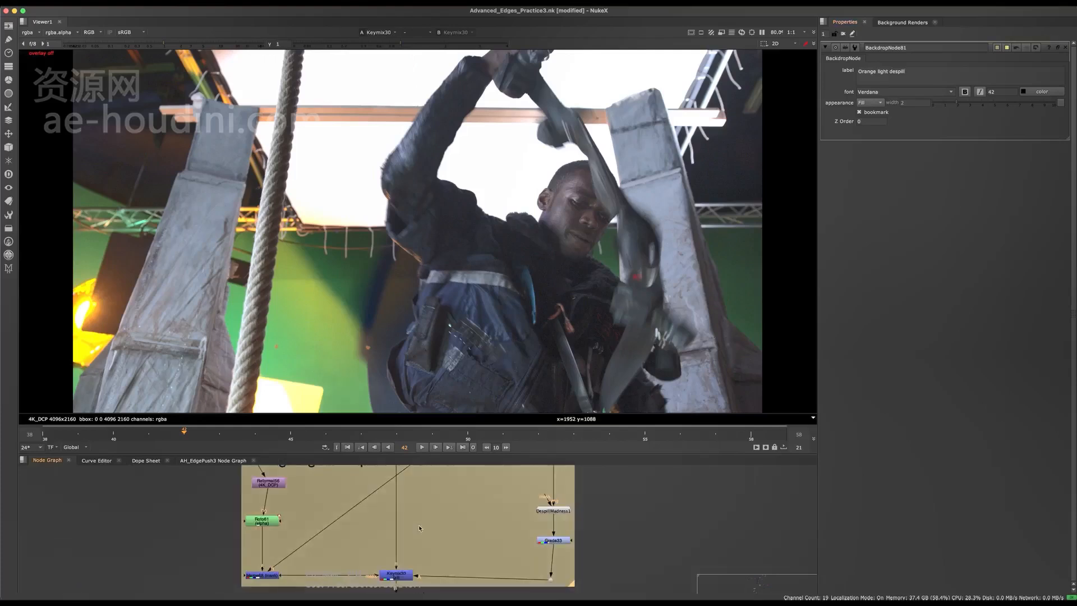
{"action": "key", "text": "space"}
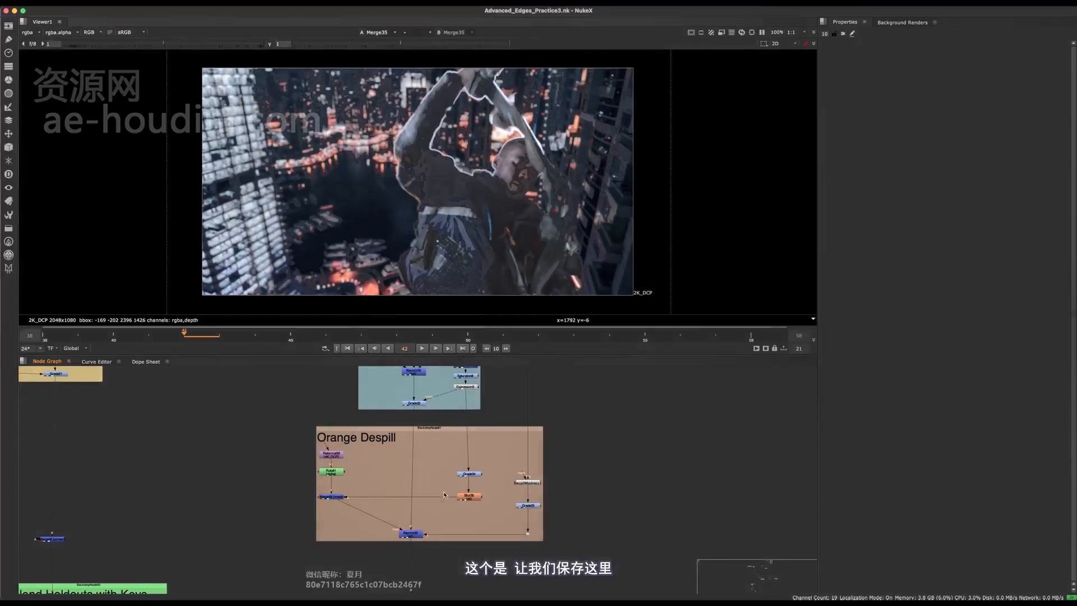
- Pan the Node Graph to review the SL Shirt and Orange Despill backdrops
{"action": "middle_click_drag", "start_coordinate": [442, 486], "coordinate": [427, 513]}
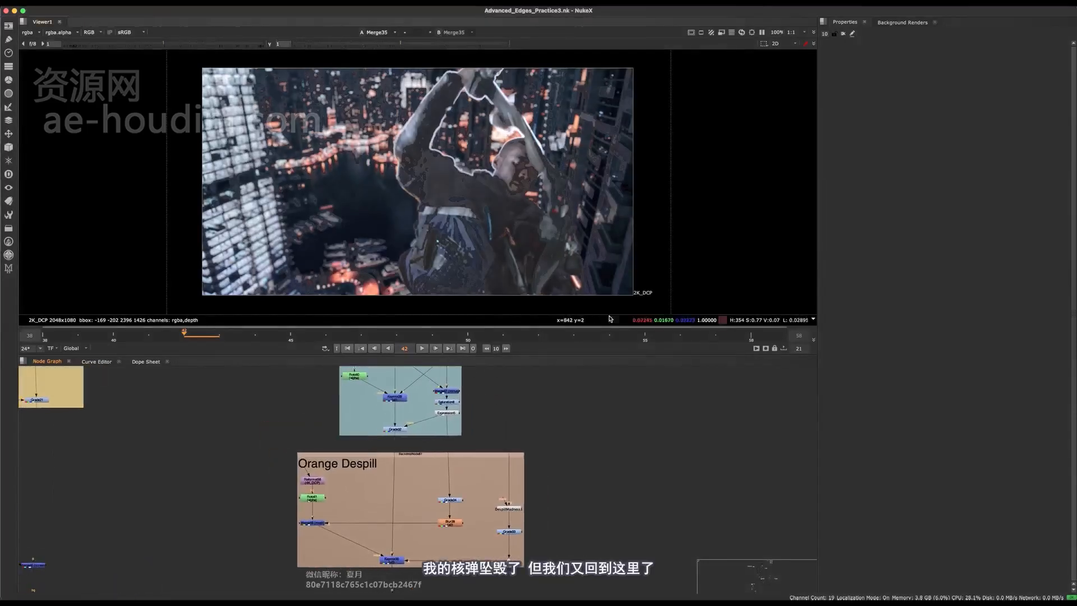
{"action": "middle_click_drag", "start_coordinate": [422, 471], "coordinate": [463, 421]}
{"action": "key", "text": "space"}
{"action": "scroll", "coordinate": [470, 375], "scroll_direction": "up", "scroll_amount": 4}
{"action": "middle_click_drag", "start_coordinate": [472, 371], "coordinate": [506, 237]}
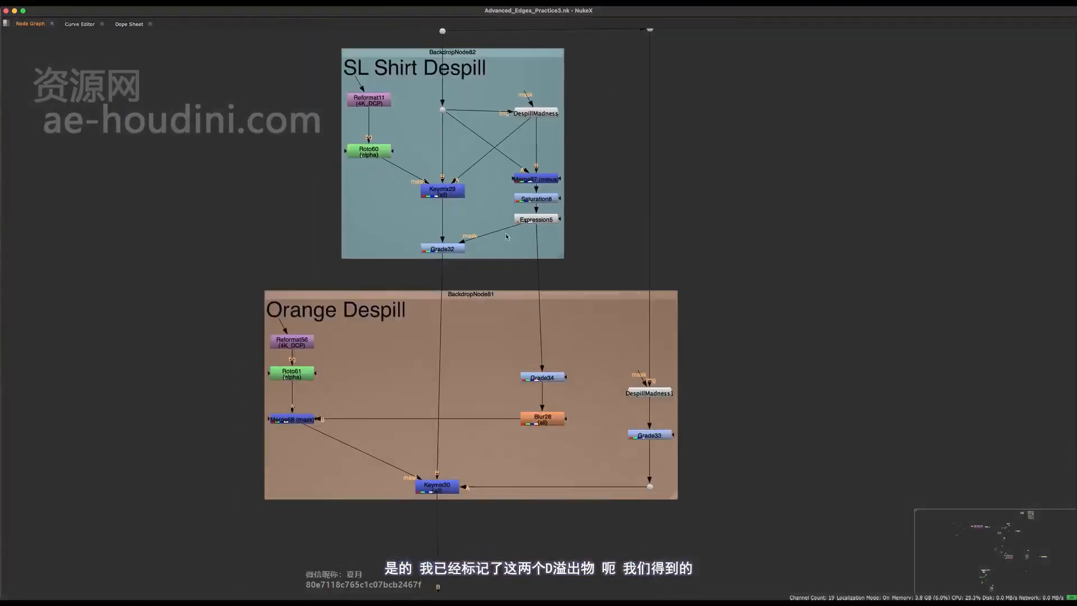
{"action": "left_click_drag", "start_coordinate": [445, 271], "coordinate": [435, 273]}
{"action": "middle_click_drag", "start_coordinate": [477, 168], "coordinate": [466, 265]}
{"action": "middle_click_drag", "start_coordinate": [457, 484], "coordinate": [462, 309]}
- Show Keymix30's result in the viewer
{"action": "left_click", "coordinate": [430, 409]}
{"action": "middle_click_drag", "start_coordinate": [469, 169], "coordinate": [455, 382]}
{"action": "middle_click_drag", "start_coordinate": [503, 80], "coordinate": [472, 296]}
{"action": "key", "text": "space"}
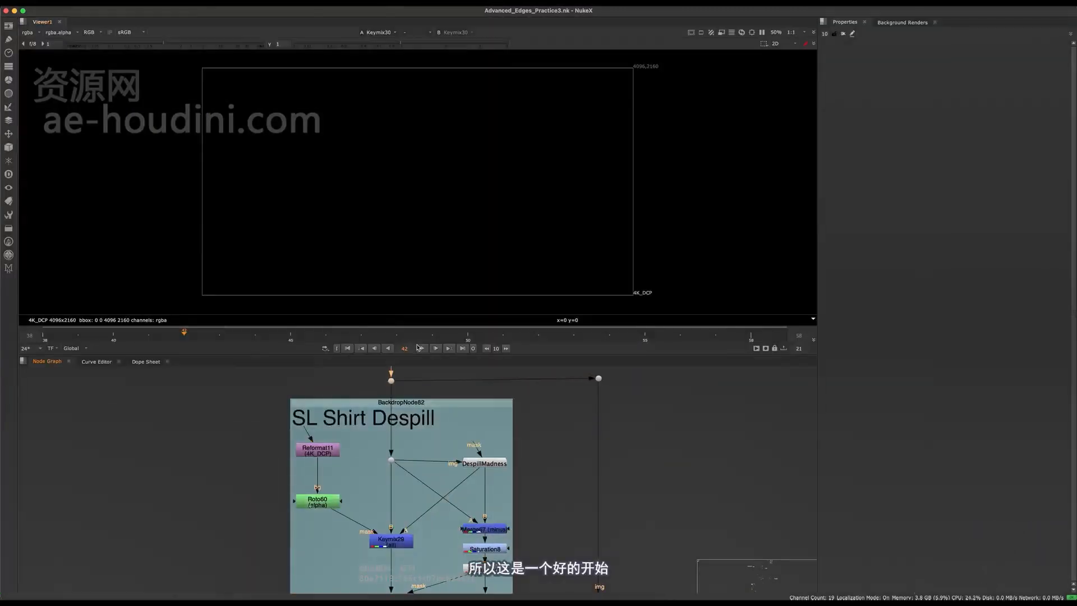
{"action": "middle_click_drag", "start_coordinate": [427, 584], "coordinate": [440, 317]}
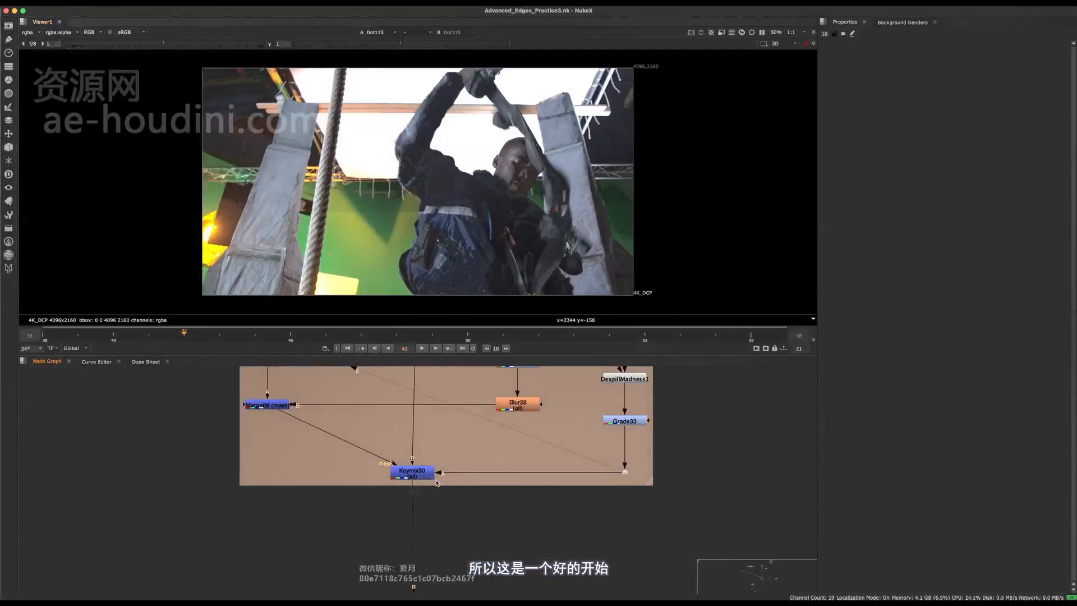
{"action": "key", "text": "1"}
{"action": "middle_click_drag", "start_coordinate": [424, 431], "coordinate": [407, 601]}
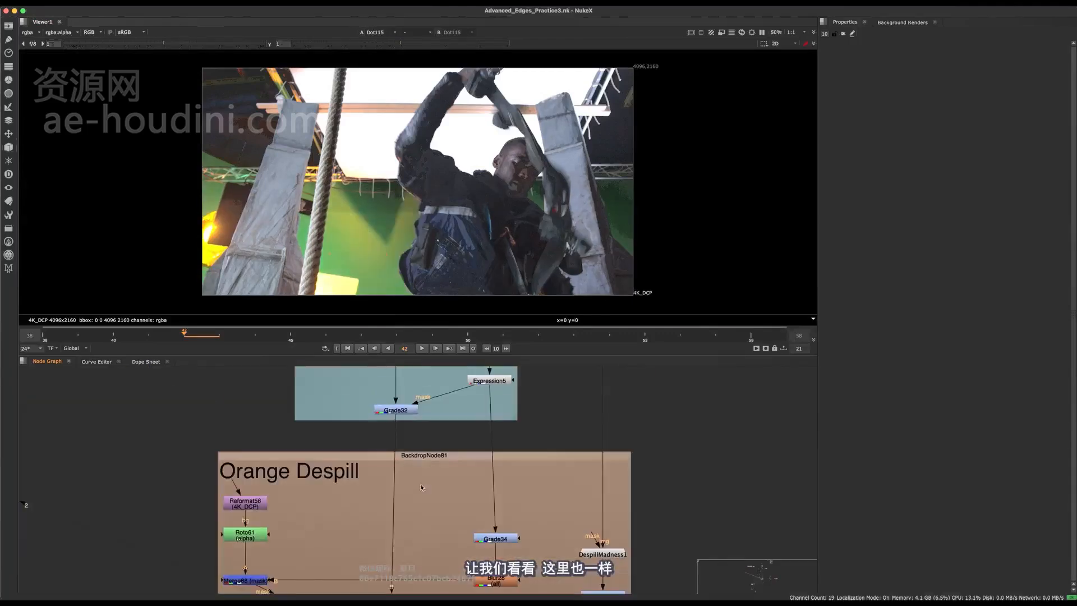
{"action": "scroll", "coordinate": [347, 451], "scroll_direction": "down", "scroll_amount": 3}
{"action": "middle_click_drag", "start_coordinate": [347, 451], "coordinate": [351, 577]}
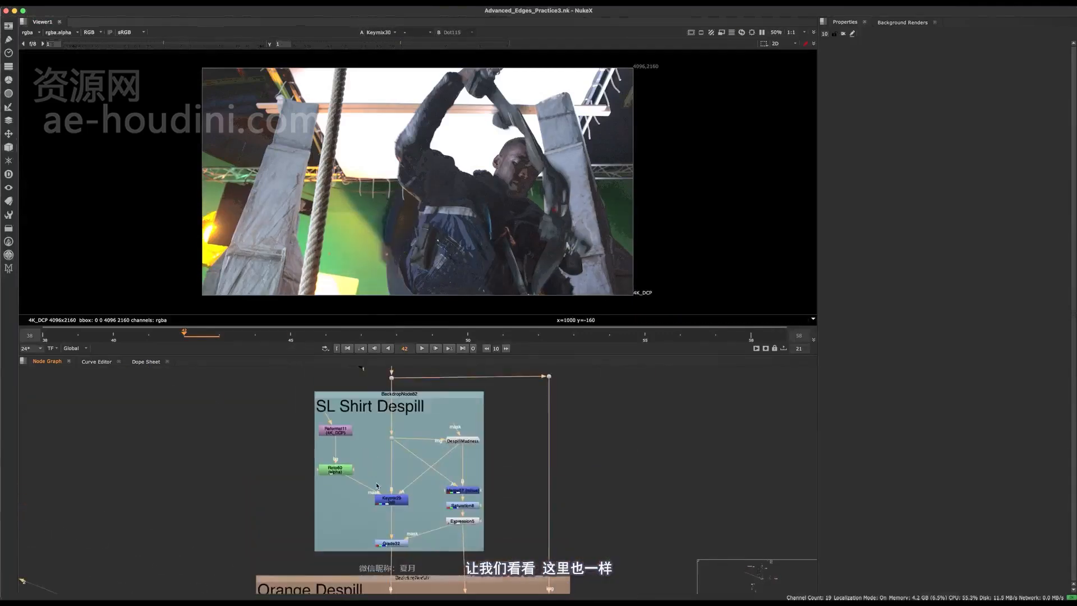
{"action": "scroll", "coordinate": [365, 498], "scroll_direction": "up", "scroll_amount": 4}
- Open Roto60's properties and show Grade32's output in the viewer
{"action": "double_click", "coordinate": [323, 457]}
{"action": "key", "text": "q"}
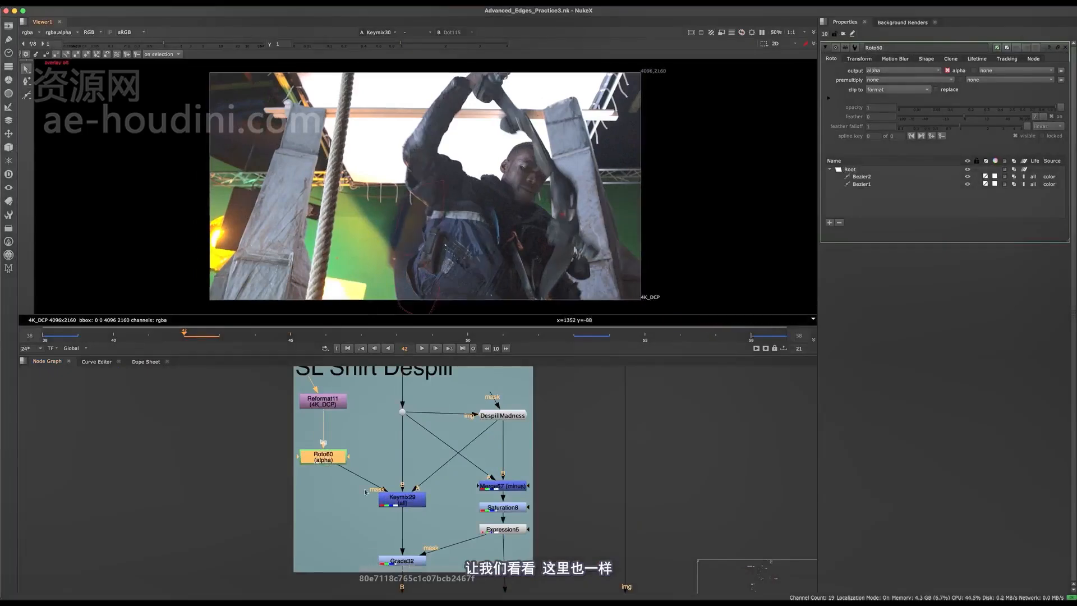
{"action": "left_click", "coordinate": [409, 473]}
{"action": "middle_click_drag", "start_coordinate": [410, 473], "coordinate": [387, 390]}
{"action": "left_click_drag", "start_coordinate": [415, 444], "coordinate": [330, 520]}
{"action": "key", "text": "1"}
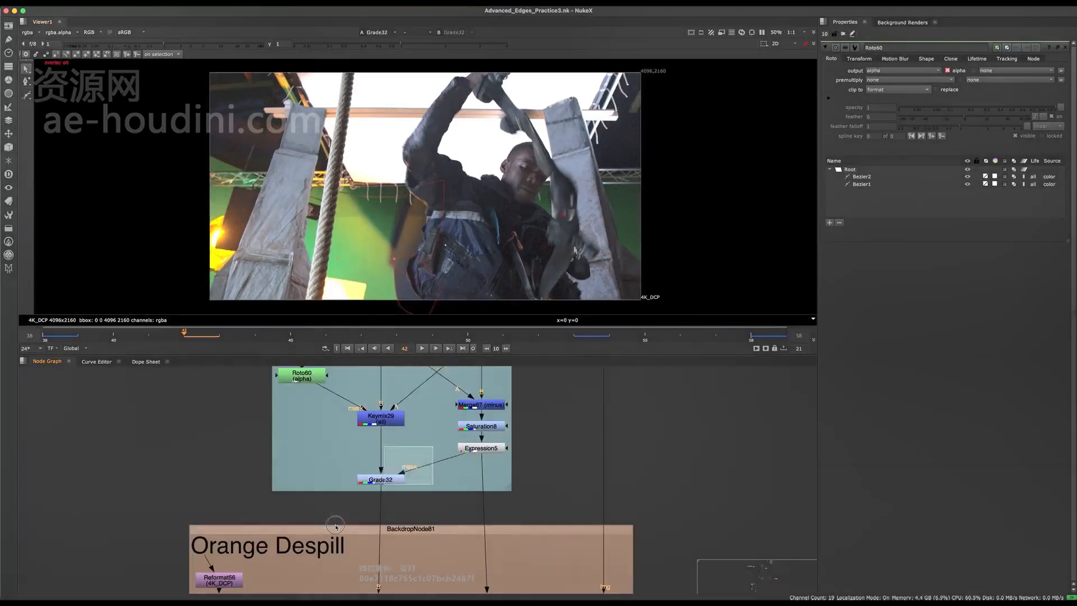
{"action": "middle_click_drag", "start_coordinate": [423, 451], "coordinate": [390, 517]}
- Toggle Grade32 off and on to compare, and open its properties
{"action": "key", "text": "d"}
{"action": "key", "text": "d"}
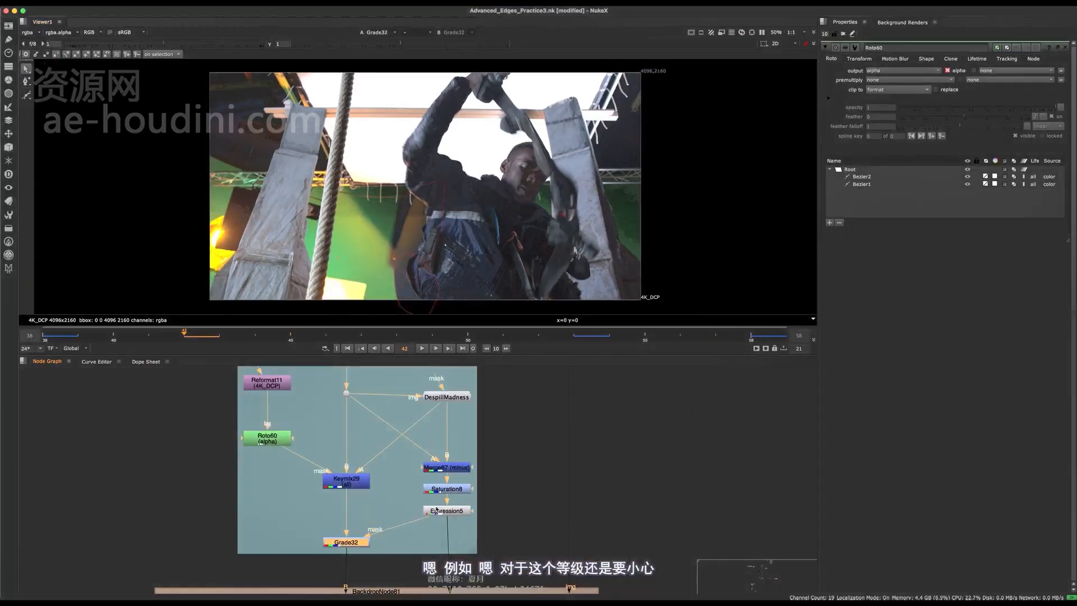
{"action": "left_click", "coordinate": [322, 563]}
{"action": "key", "text": "d"}
{"action": "key", "text": "d"}
{"action": "key", "text": "d"}
{"action": "key", "text": "d"}
{"action": "key", "text": "d"}
{"action": "key", "text": "d"}
{"action": "scroll", "coordinate": [358, 559], "scroll_direction": "up", "scroll_amount": 5}
{"action": "key", "text": "d"}
{"action": "key", "text": "d"}
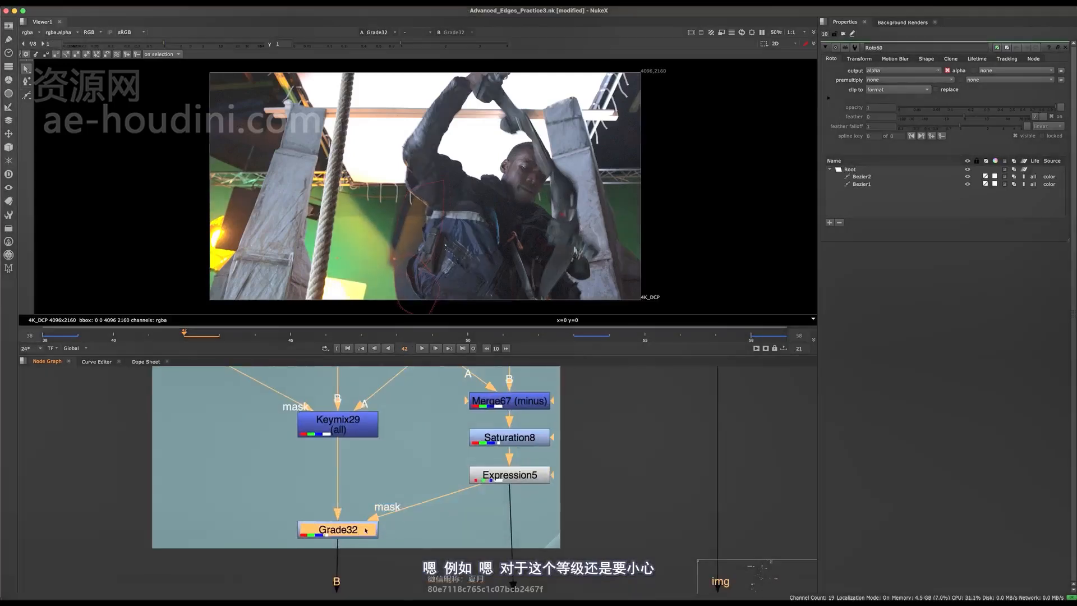
{"action": "double_click", "coordinate": [367, 530]}
{"action": "left_click_drag", "start_coordinate": [367, 529], "coordinate": [368, 532]}
{"action": "key", "text": "d"}
{"action": "key", "text": "d"}
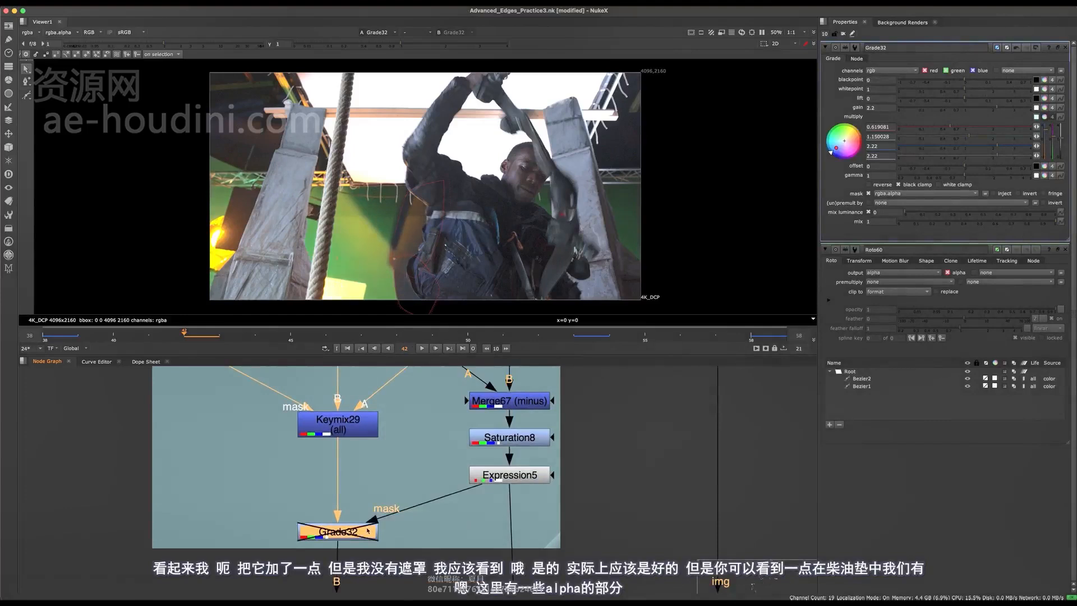
{"action": "scroll", "coordinate": [377, 519], "scroll_direction": "down", "scroll_amount": 3}
{"action": "key", "text": "d"}
{"action": "key", "text": "d"}
{"action": "key", "text": "d"}
{"action": "key", "text": "d"}
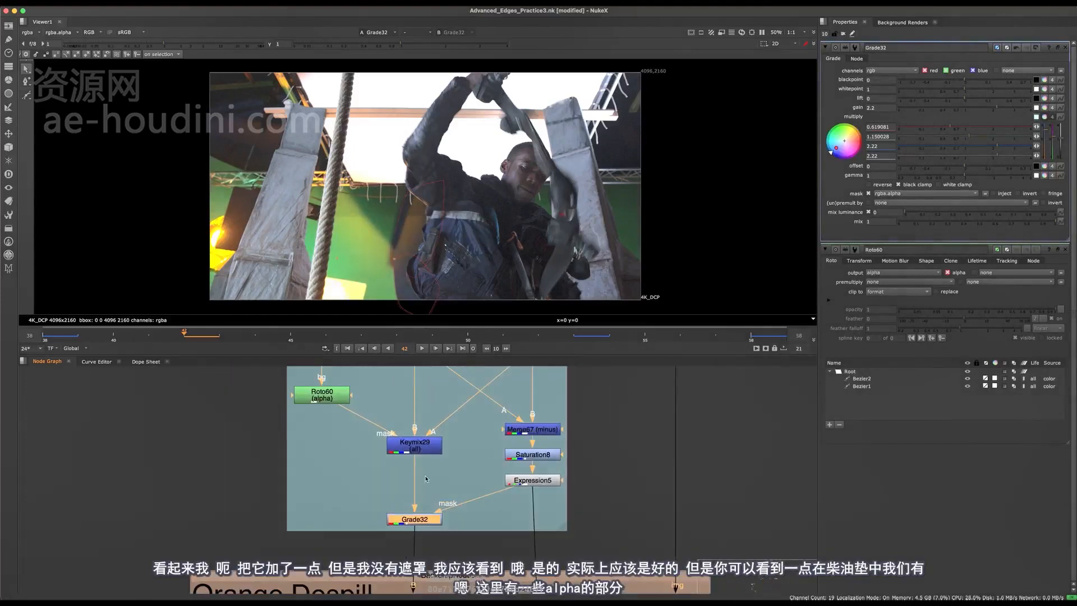
- Inspect Expression5's alpha matte, then return to Grade32 in full colour
{"action": "middle_click_drag", "start_coordinate": [440, 507], "coordinate": [479, 555]}
{"action": "left_click_drag", "start_coordinate": [558, 510], "coordinate": [489, 542]}
{"action": "key", "text": "1"}
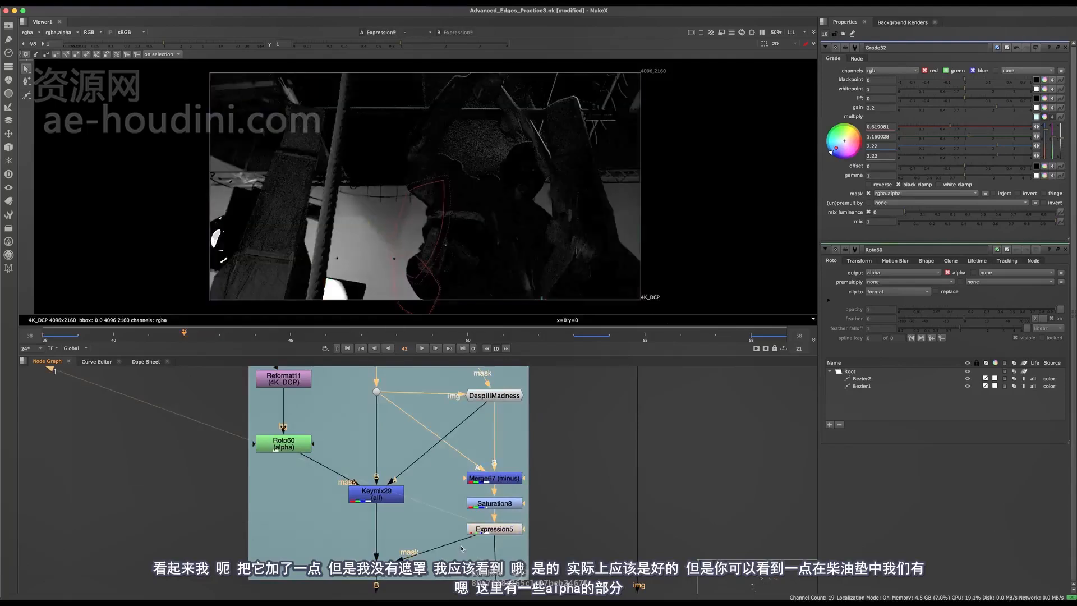
{"action": "key", "text": "a"}
{"action": "mouse_move", "coordinate": [462, 269]}
{"action": "middle_mouse_down"}
{"action": "mouse_move", "coordinate": [460, 283]}
{"action": "mouse_move", "coordinate": [461, 273]}
{"action": "middle_mouse_up"}
{"action": "middle_click_drag", "start_coordinate": [420, 559], "coordinate": [425, 494]}
{"action": "left_click", "coordinate": [400, 504]}
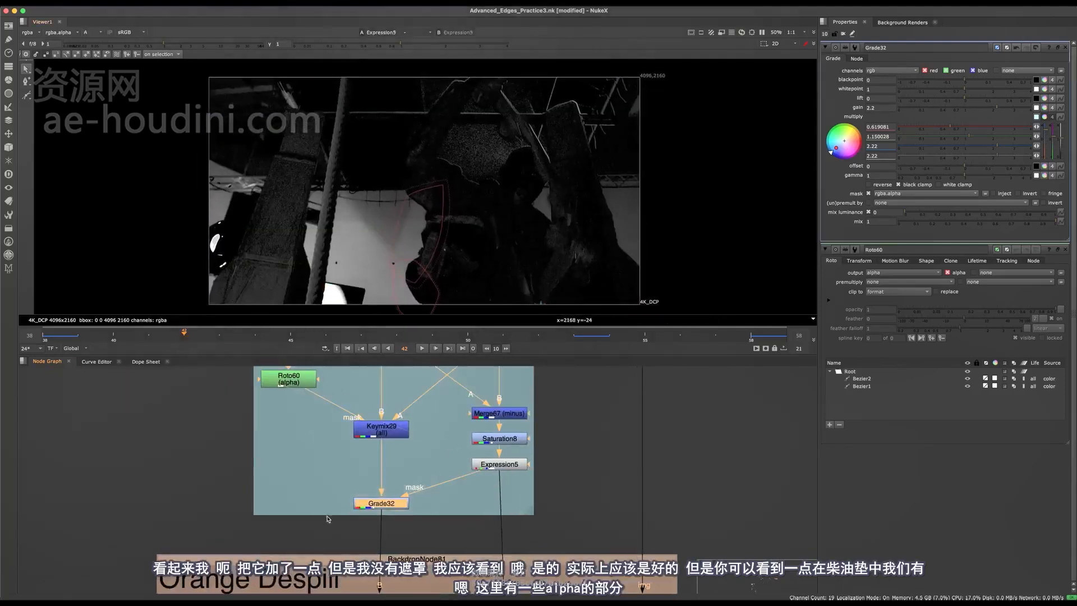
{"action": "key", "text": "1"}
{"action": "key", "text": "a"}
- View Expression5's output with the viewer overlays turned off
{"action": "left_click", "coordinate": [330, 525]}
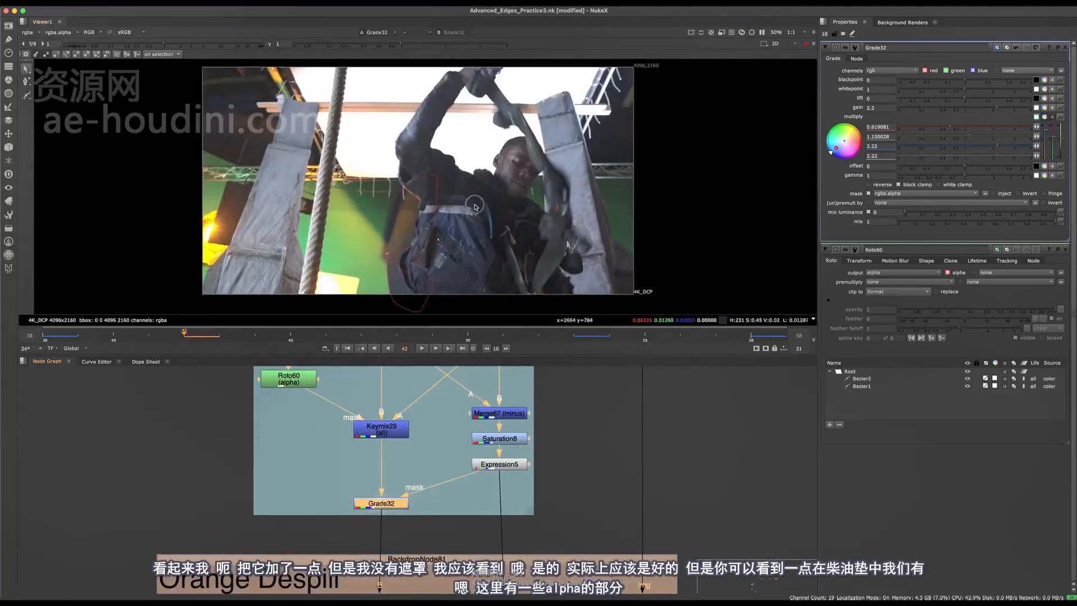
{"action": "scroll", "coordinate": [472, 216], "scroll_direction": "up", "scroll_amount": 5}
{"action": "left_click", "coordinate": [394, 504]}
{"action": "left_click", "coordinate": [487, 466]}
{"action": "key", "text": "1"}
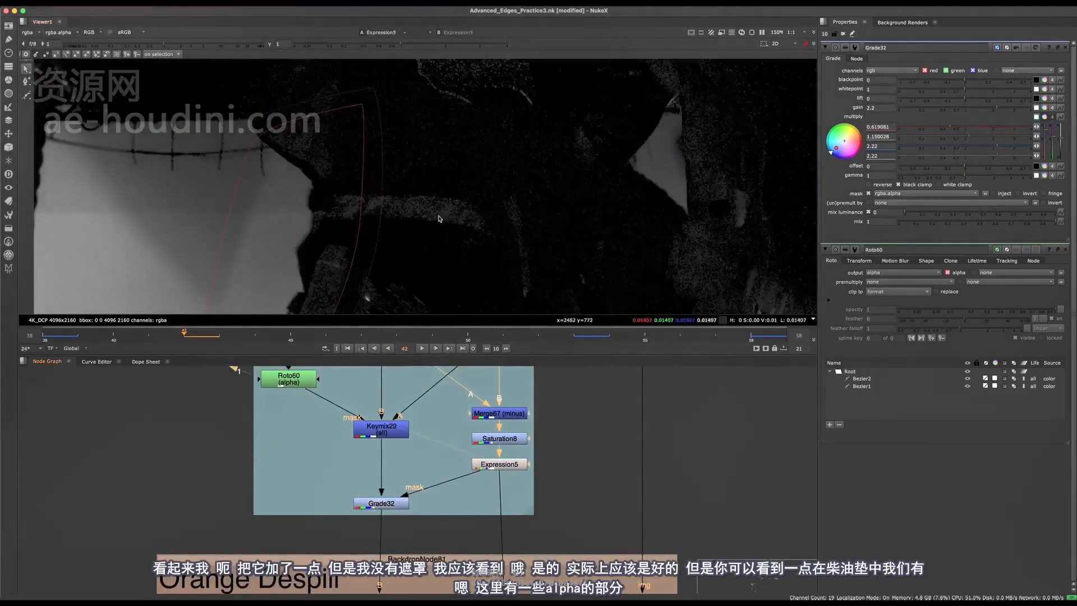
{"action": "scroll", "coordinate": [428, 212], "scroll_direction": "up", "scroll_amount": 2}
{"action": "scroll", "coordinate": [421, 198], "scroll_direction": "down", "scroll_amount": 3}
{"action": "scroll", "coordinate": [387, 145], "scroll_direction": "down", "scroll_amount": 2}
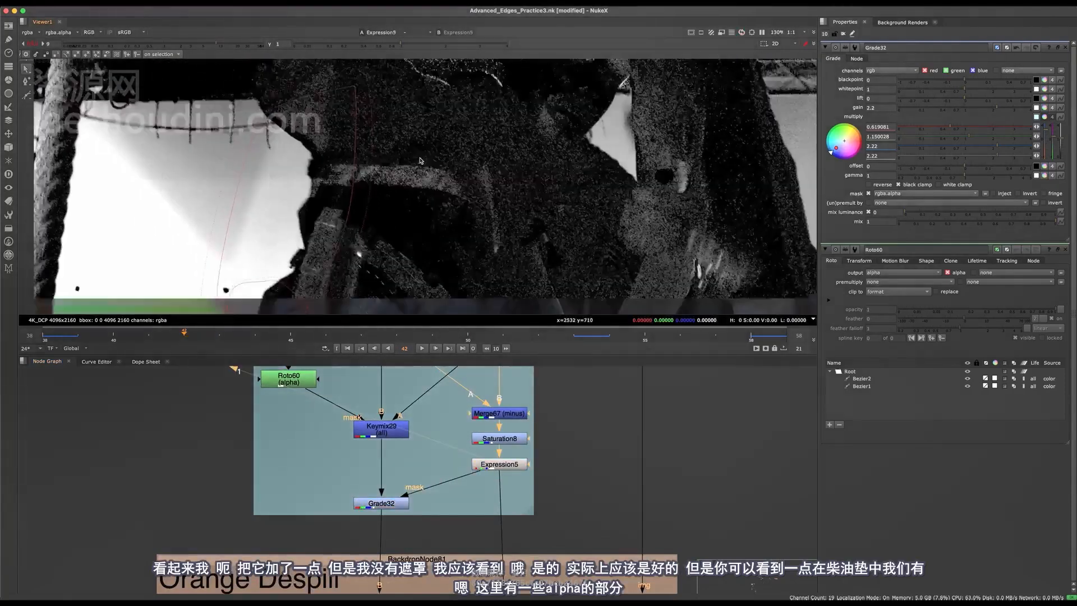
{"action": "scroll", "coordinate": [455, 211], "scroll_direction": "down", "scroll_amount": 6}
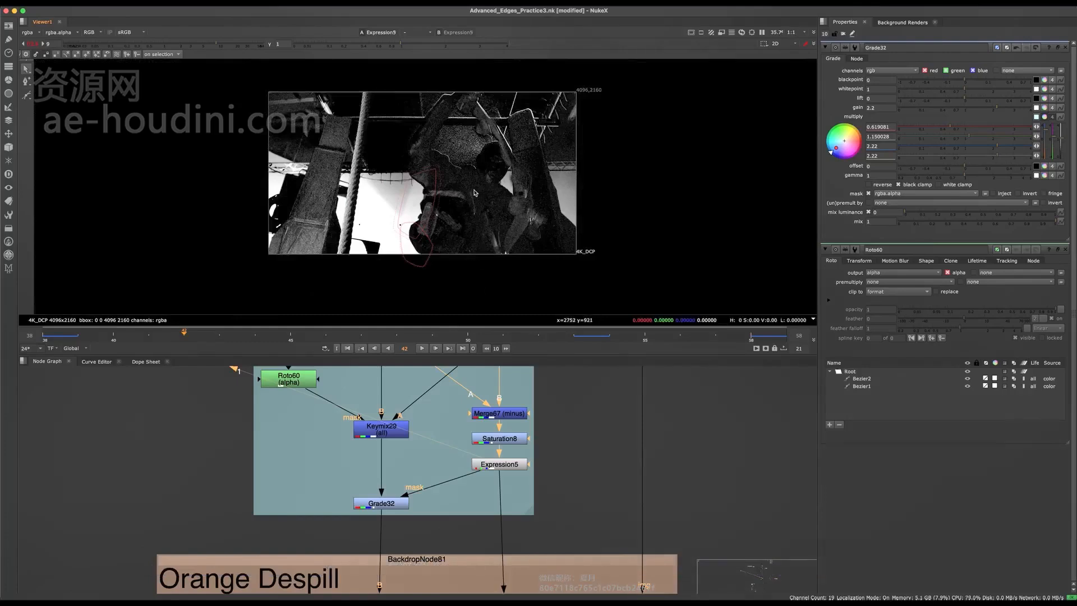
{"action": "key", "text": "o"}
{"action": "scroll", "coordinate": [458, 222], "scroll_direction": "up", "scroll_amount": 2}
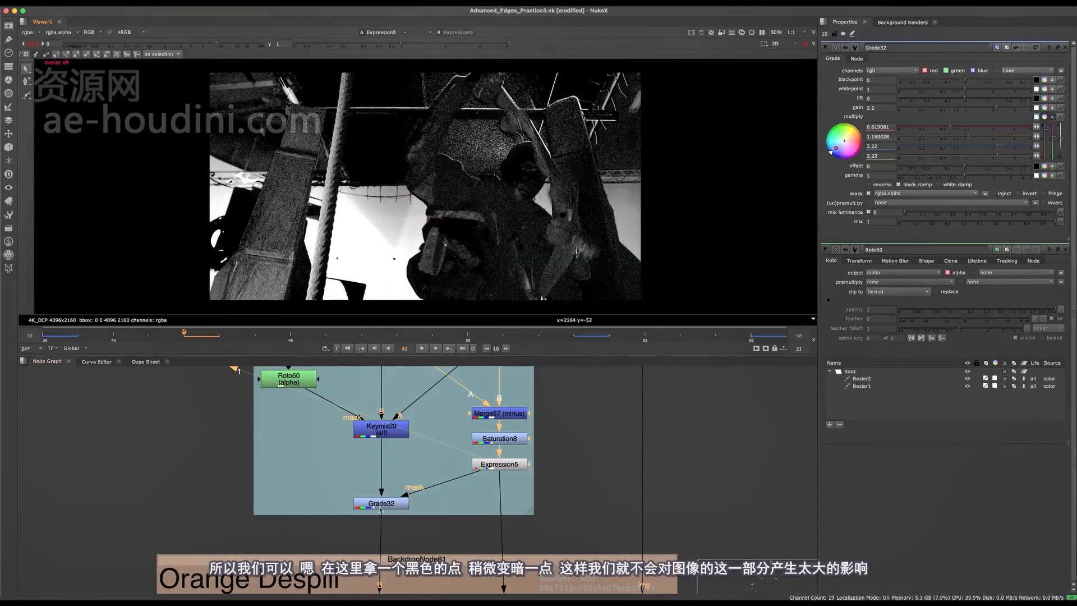
{"action": "scroll", "coordinate": [458, 441], "scroll_direction": "down", "scroll_amount": 4}
{"action": "scroll", "coordinate": [457, 441], "scroll_direction": "up", "scroll_amount": 6}
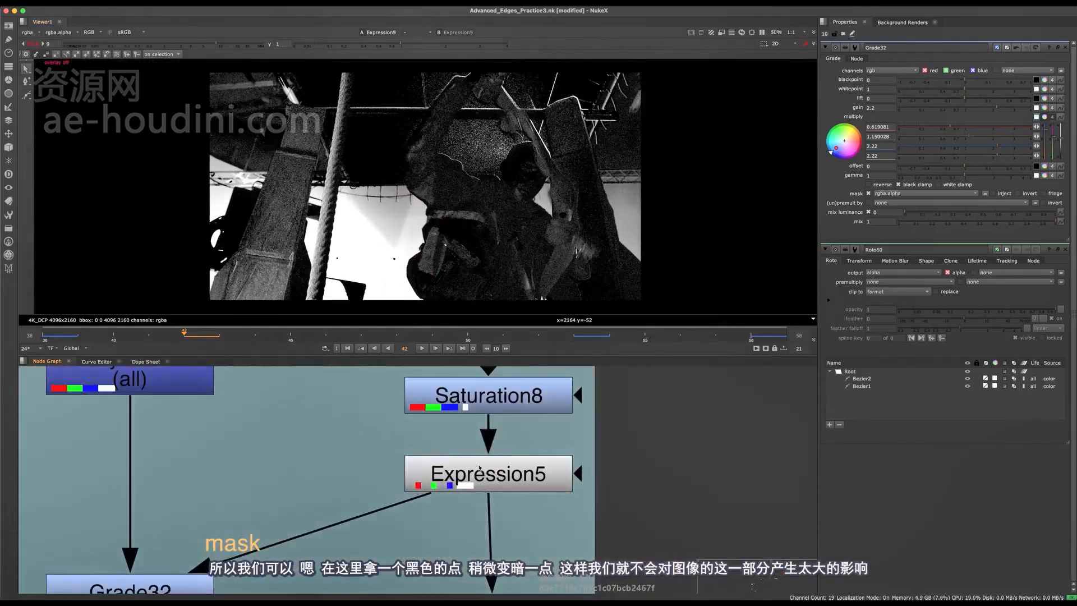
- Add Grade35 below Expression5 on rgba with blackpoint 0.014 to darken the mask
{"action": "key", "text": "g"}
{"action": "left_click", "coordinate": [906, 74]}
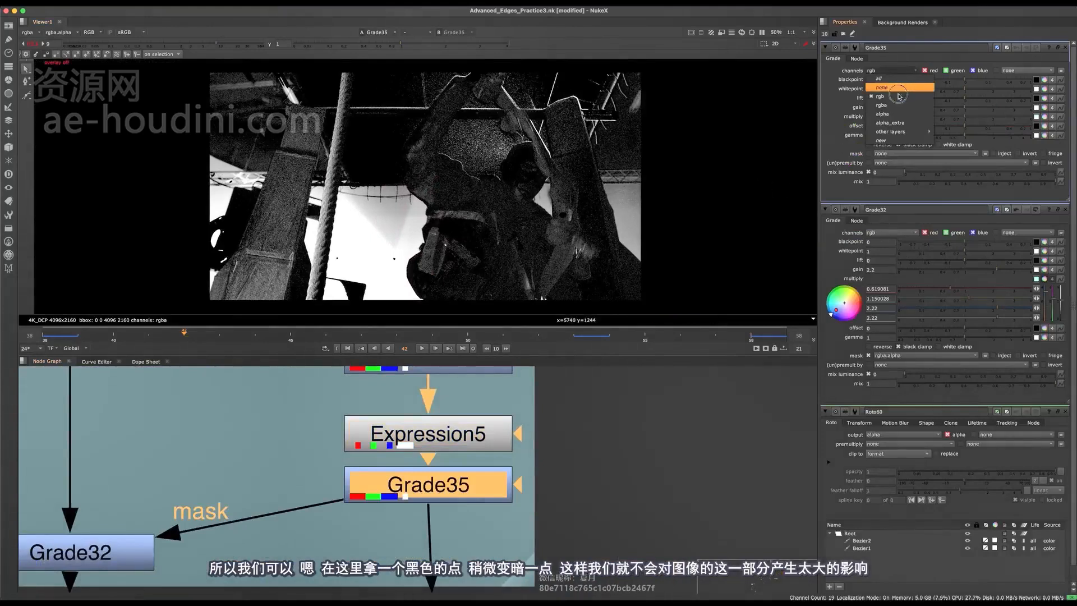
{"action": "left_click", "coordinate": [898, 106]}
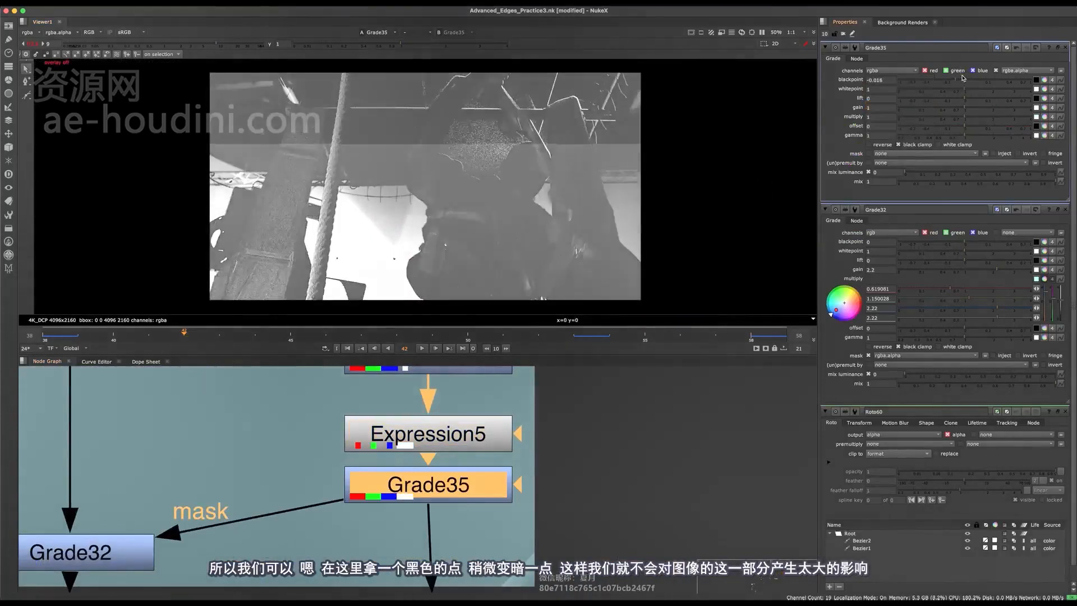
{"action": "left_click_drag", "start_coordinate": [968, 81], "coordinate": [970, 80]}
{"action": "scroll", "coordinate": [496, 173], "scroll_direction": "up", "scroll_amount": 4}
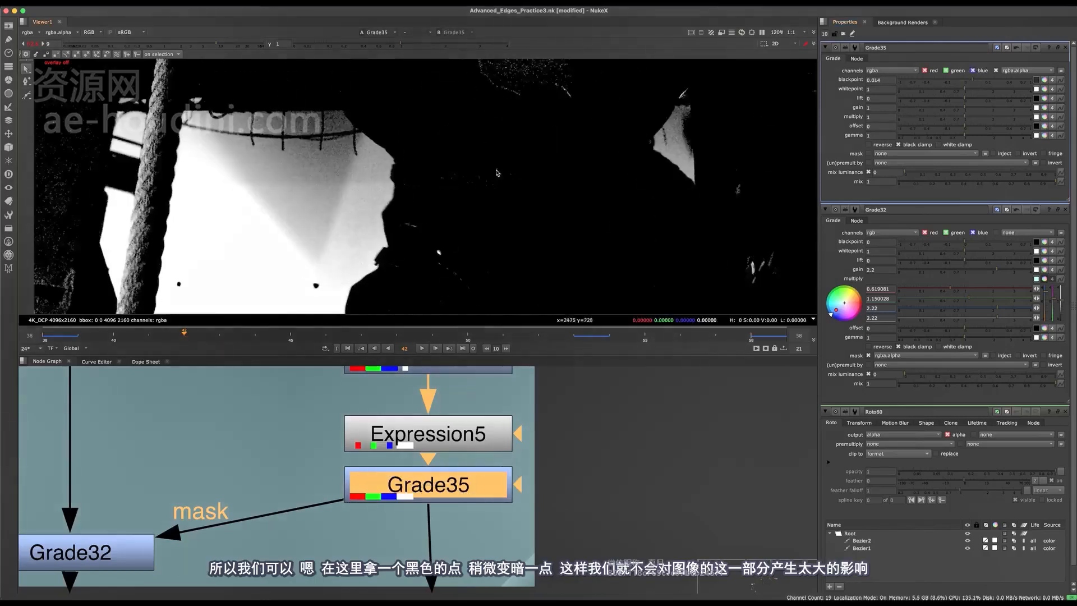
{"action": "scroll", "coordinate": [497, 172], "scroll_direction": "down", "scroll_amount": 4}
{"action": "scroll", "coordinate": [384, 427], "scroll_direction": "down", "scroll_amount": 5}
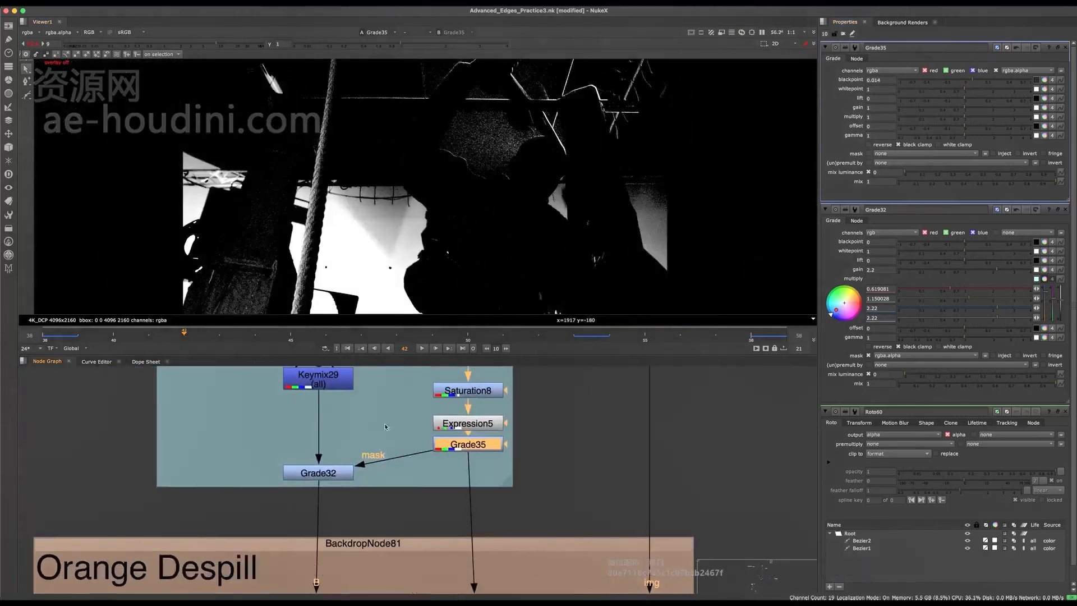
- View Grade32 in colour at default exposure and toggle the shirt despill off and on on the jacket
{"action": "left_click", "coordinate": [320, 473]}
{"action": "key", "text": "1"}
{"action": "left_click", "coordinate": [375, 425]}
{"action": "key", "text": "a"}
{"action": "key", "text": "a"}
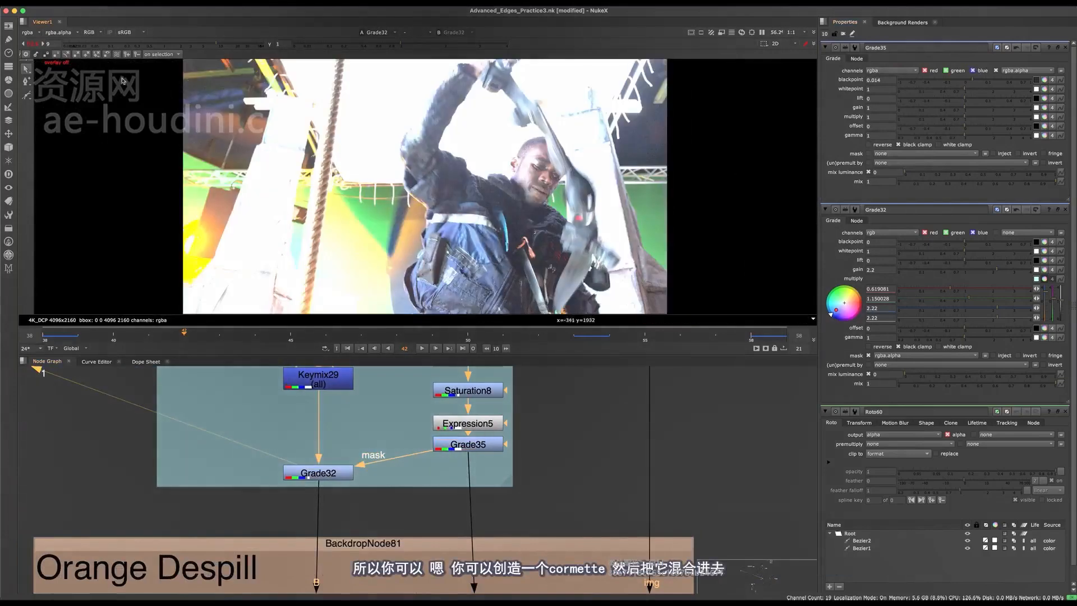
{"action": "left_click", "coordinate": [40, 43]}
{"action": "scroll", "coordinate": [391, 461], "scroll_direction": "down", "scroll_amount": 5}
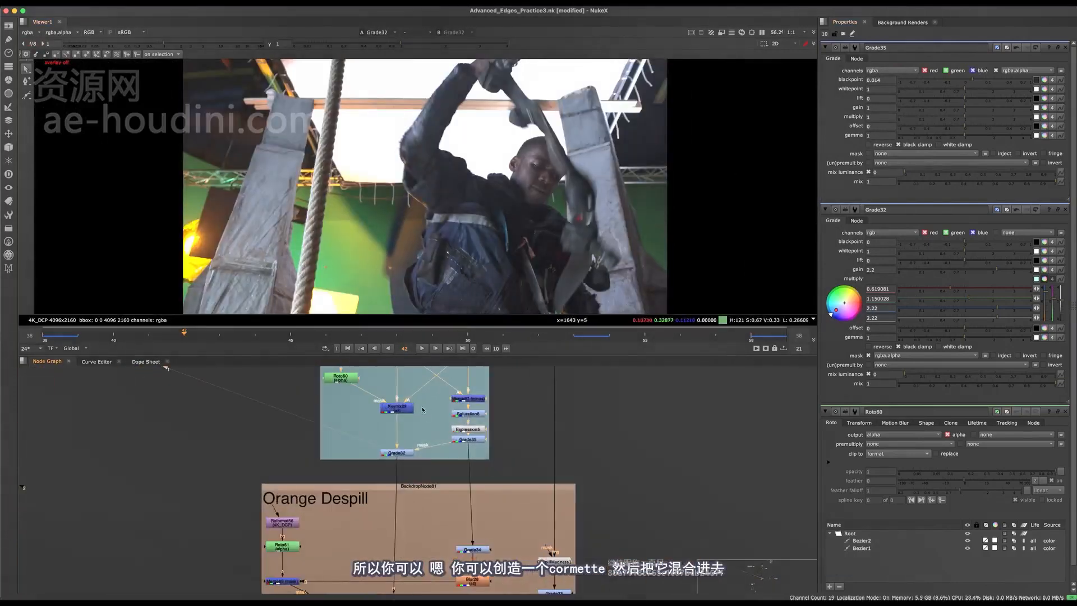
{"action": "scroll", "coordinate": [468, 248], "scroll_direction": "up", "scroll_amount": 8}
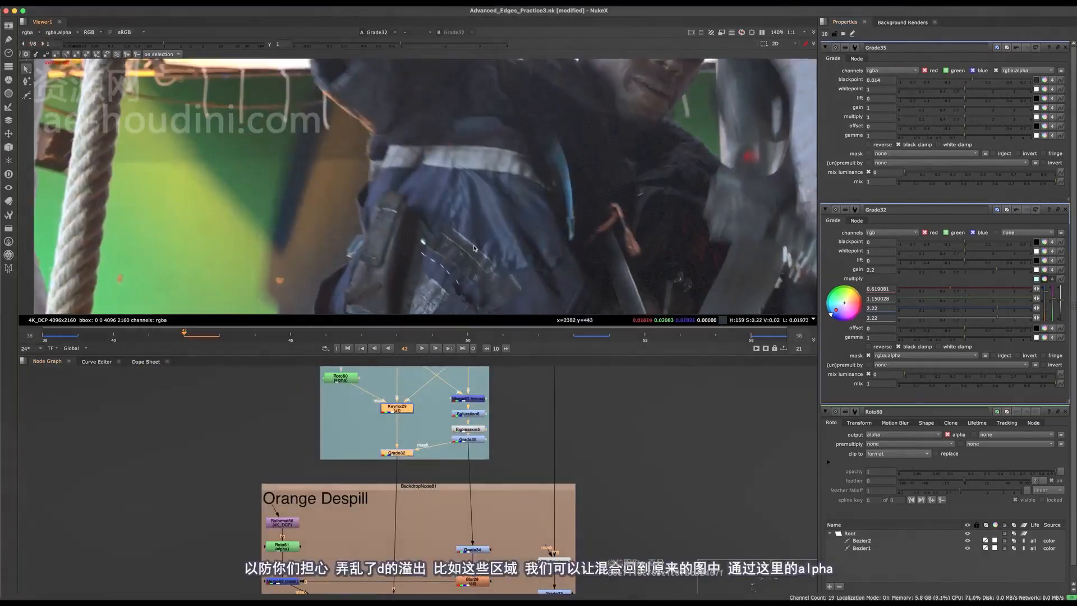
{"action": "key", "text": "d"}
{"action": "key", "text": "d"}
{"action": "scroll", "coordinate": [223, 212], "scroll_direction": "up", "scroll_amount": 5}
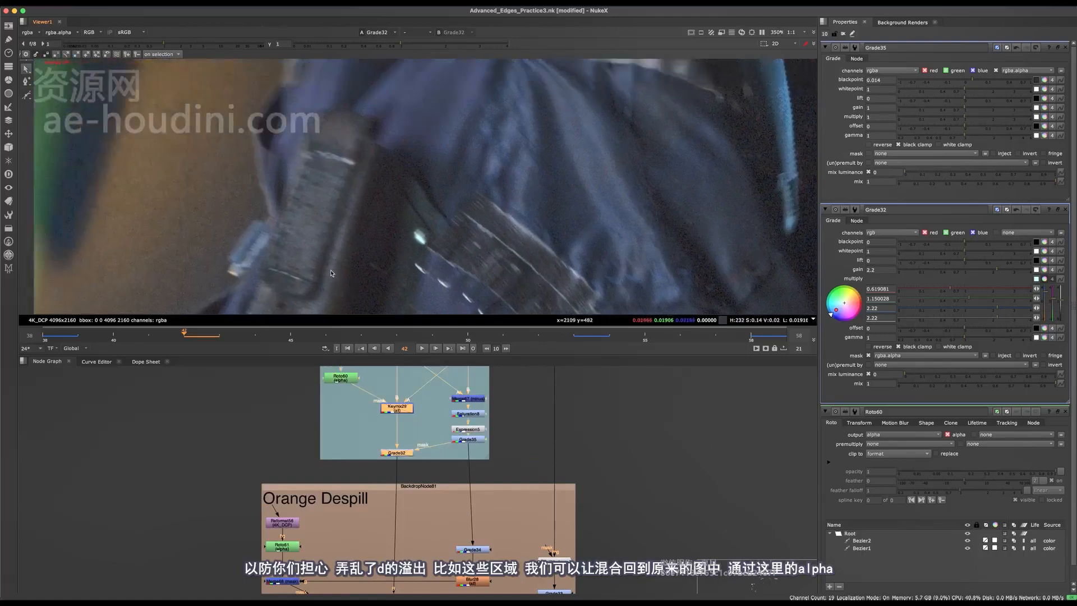
{"action": "key", "text": "d"}
{"action": "key", "text": "d"}
{"action": "key", "text": "d"}
{"action": "scroll", "coordinate": [383, 465], "scroll_direction": "down", "scroll_amount": 3}
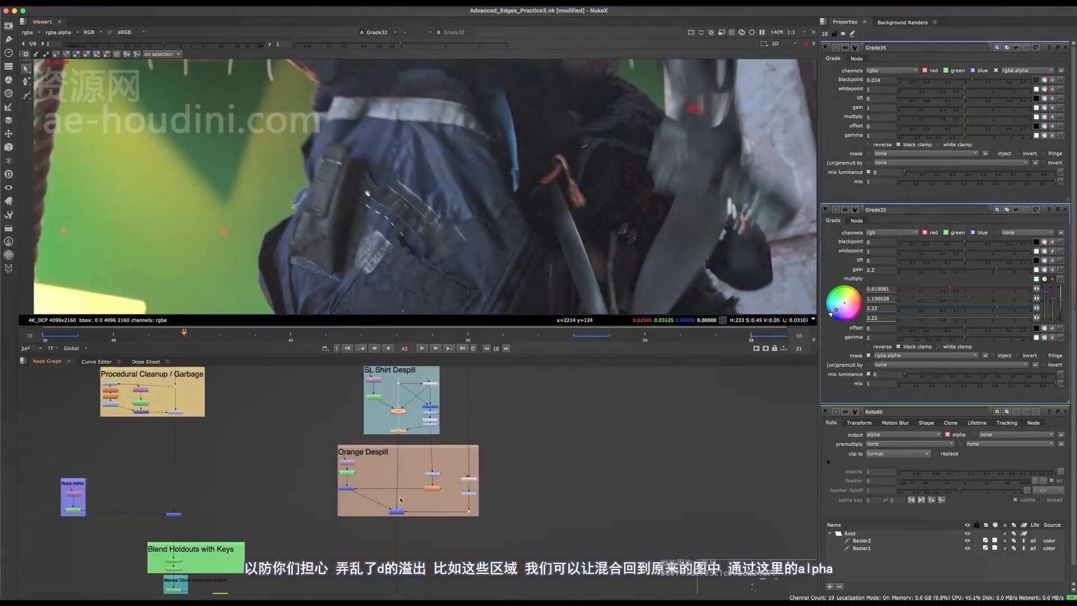
- Save the script and frame the backdrops around the main pipe in the full-screen node graph
{"action": "key", "text": "space"}
{"action": "scroll", "coordinate": [380, 357], "scroll_direction": "up", "scroll_amount": 5}
{"action": "left_click", "coordinate": [407, 242]}
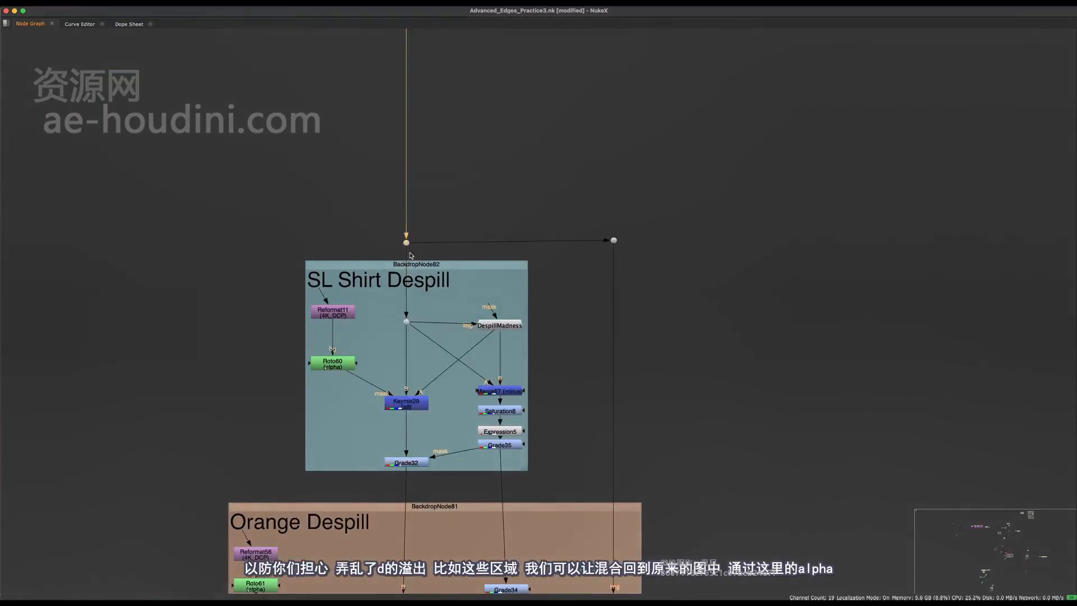
{"action": "scroll", "coordinate": [435, 260], "scroll_direction": "down", "scroll_amount": 4}
{"action": "key", "text": "super+s"}
{"action": "middle_click_drag", "start_coordinate": [320, 583], "coordinate": [498, 404]}
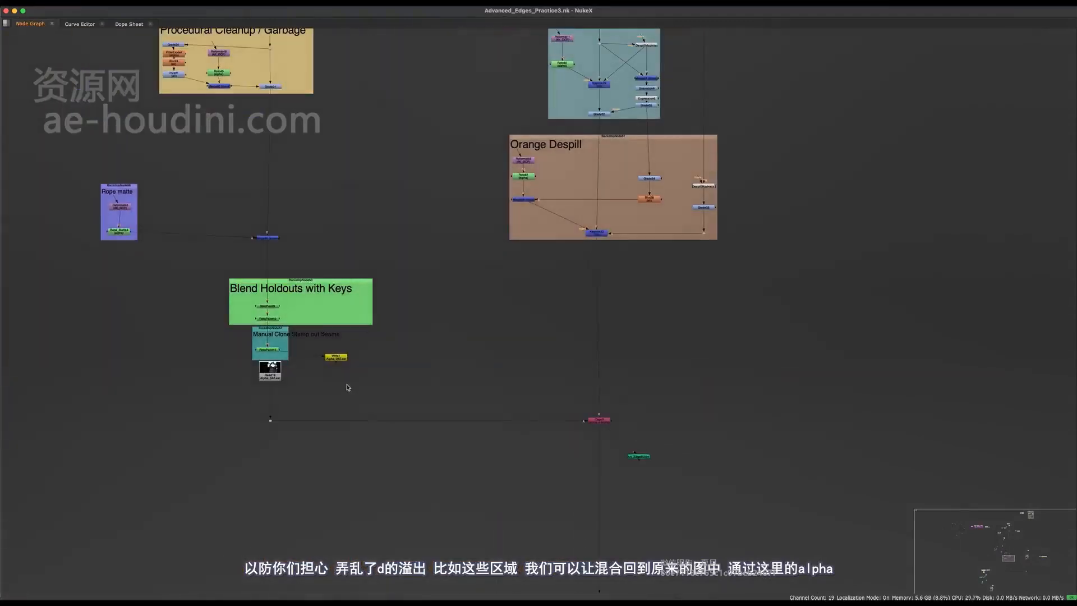
{"action": "left_click_drag", "start_coordinate": [352, 385], "coordinate": [216, 491]}
{"action": "middle_click_drag", "start_coordinate": [446, 304], "coordinate": [420, 435]}
{"action": "scroll", "coordinate": [403, 446], "scroll_direction": "down", "scroll_amount": 4}
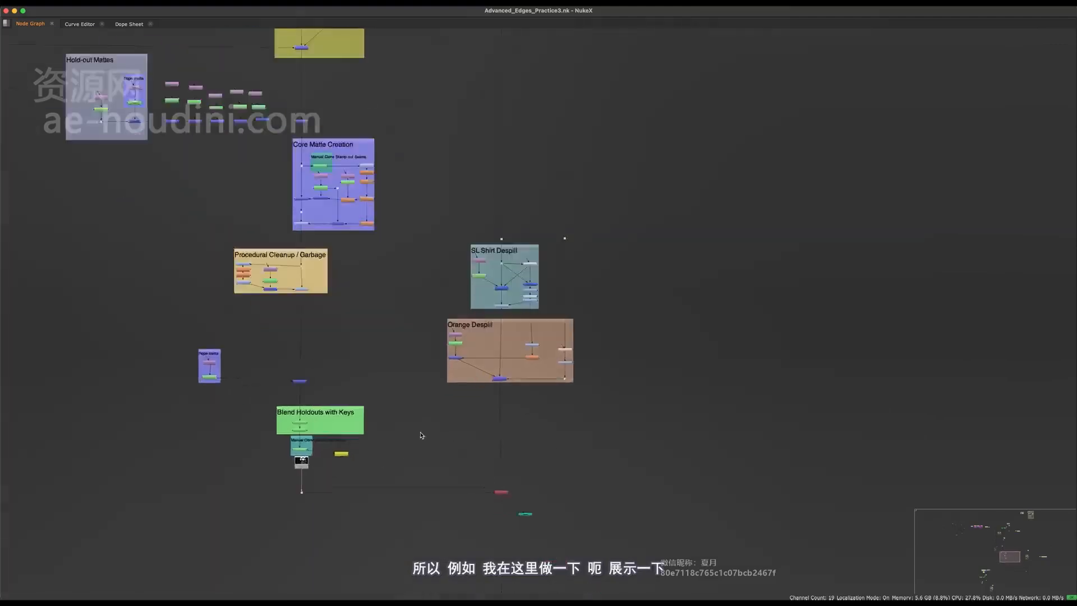
{"action": "scroll", "coordinate": [407, 448], "scroll_direction": "up", "scroll_amount": 3}
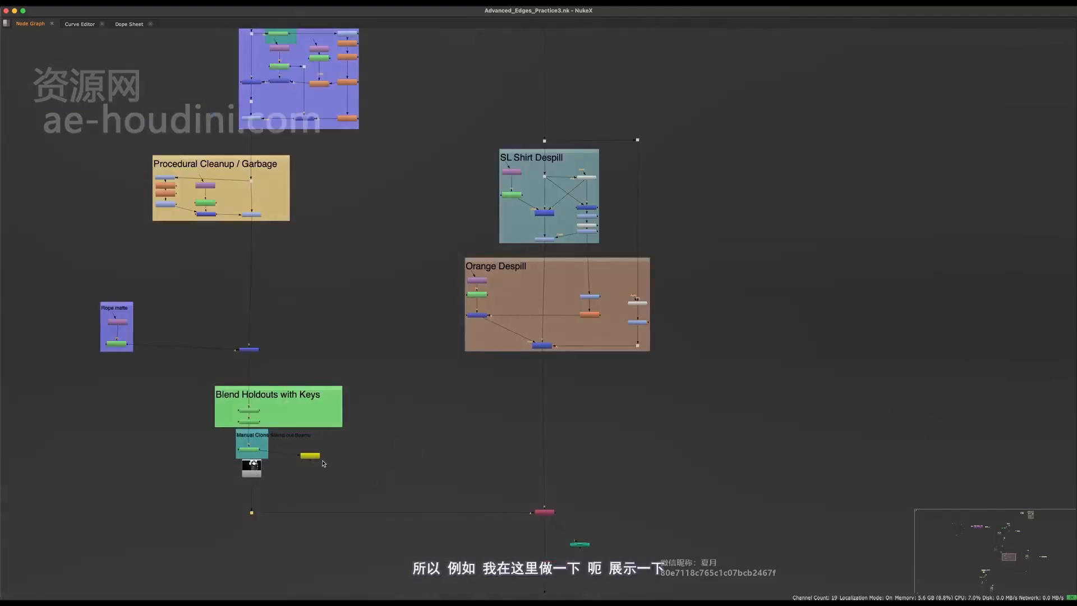
{"action": "left_click_drag", "start_coordinate": [202, 451], "coordinate": [207, 451]}
- Create a KeyMix node, Keymix31, and insert it into the pipe above Copy3
{"action": "key", "text": "Tab"}
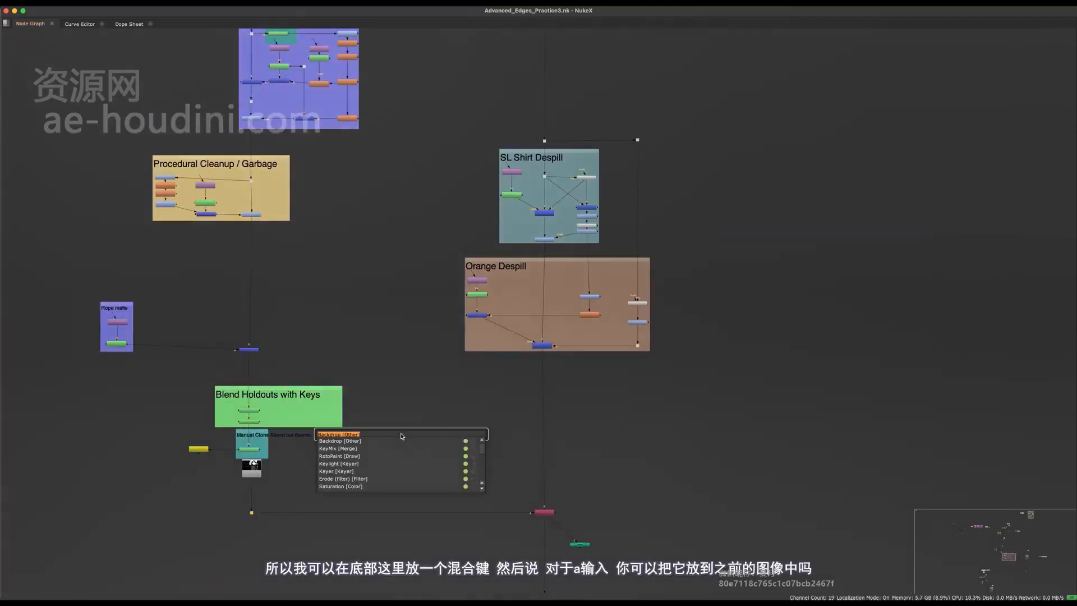
{"action": "type", "text": "keym"}
{"action": "key", "text": "Return"}
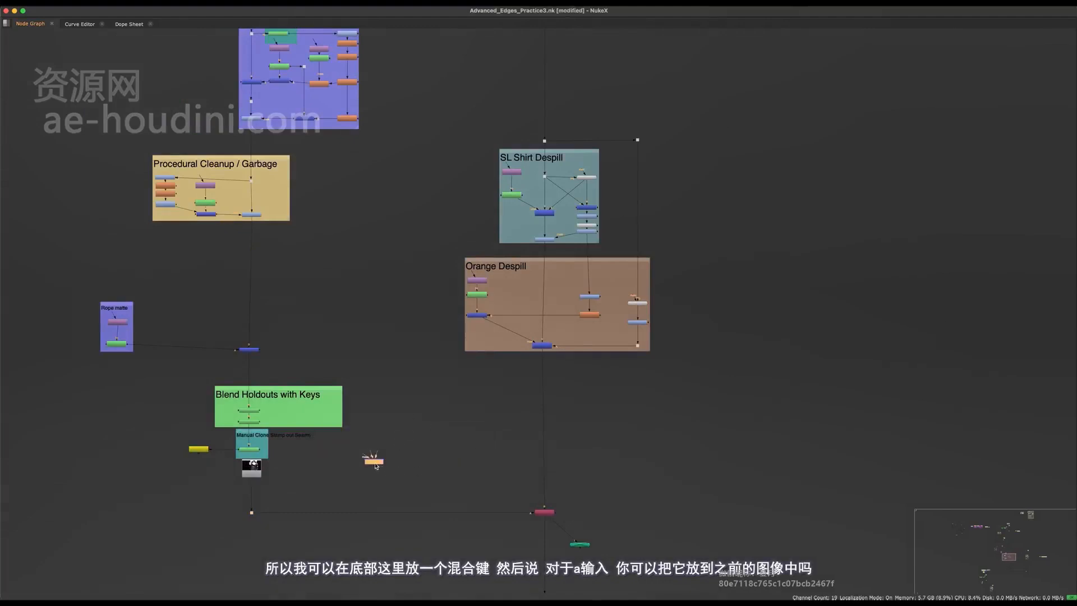
{"action": "left_click_drag", "start_coordinate": [375, 466], "coordinate": [545, 483]}
{"action": "scroll", "coordinate": [531, 488], "scroll_direction": "up", "scroll_amount": 5}
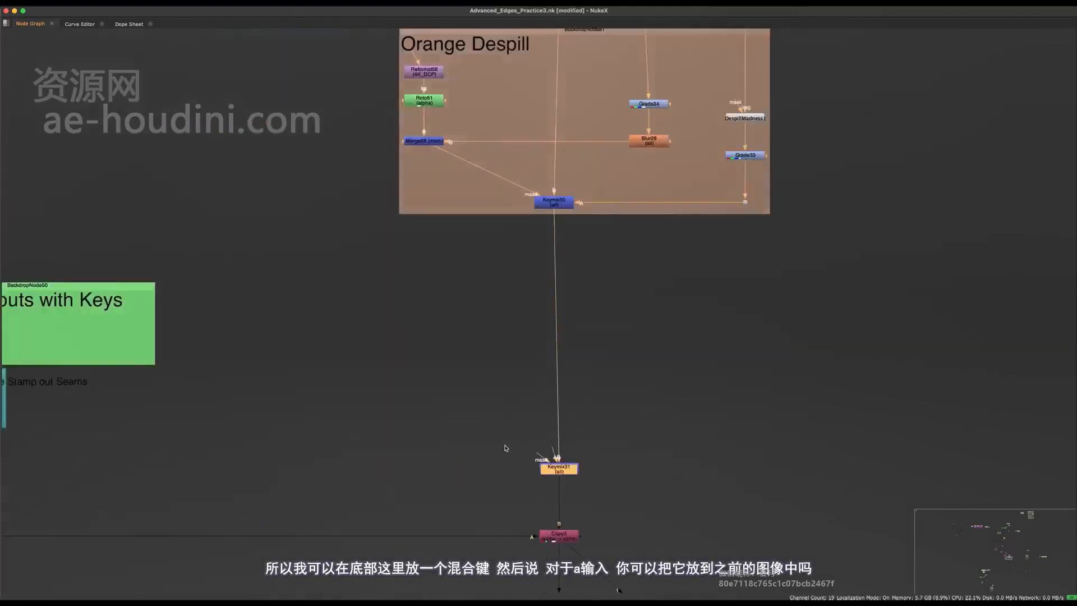
{"action": "left_click", "coordinate": [508, 474]}
{"action": "middle_click_drag", "start_coordinate": [505, 447], "coordinate": [529, 491]}
{"action": "scroll", "coordinate": [531, 491], "scroll_direction": "down", "scroll_amount": 3}
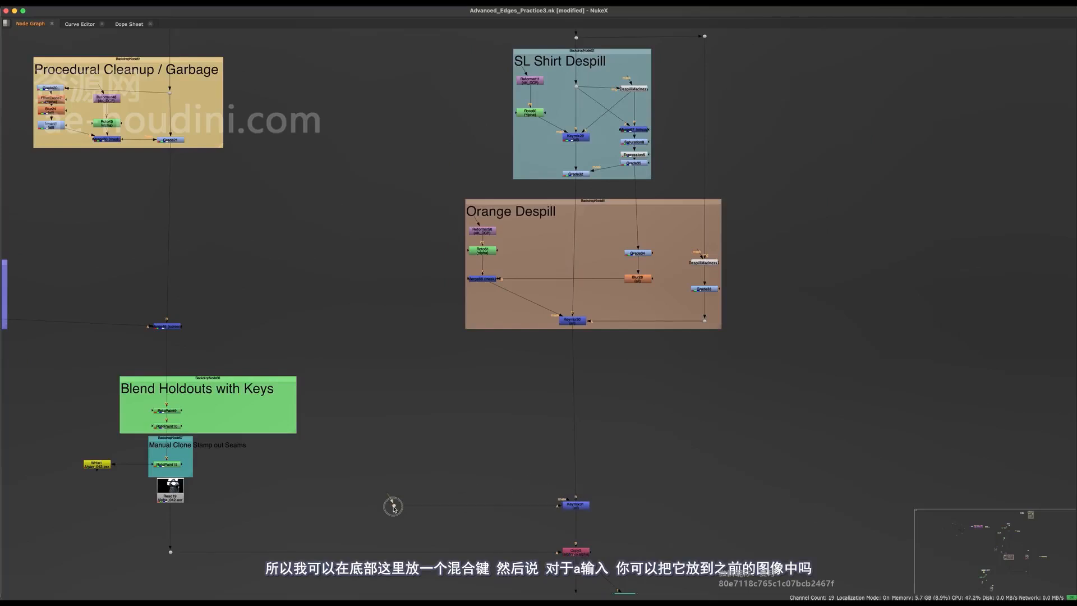
{"action": "scroll", "coordinate": [391, 503], "scroll_direction": "down", "scroll_amount": 2}
- Route a Dot off the original plate down into Keymix31's A input
{"action": "middle_click_drag", "start_coordinate": [391, 503], "coordinate": [391, 551]}
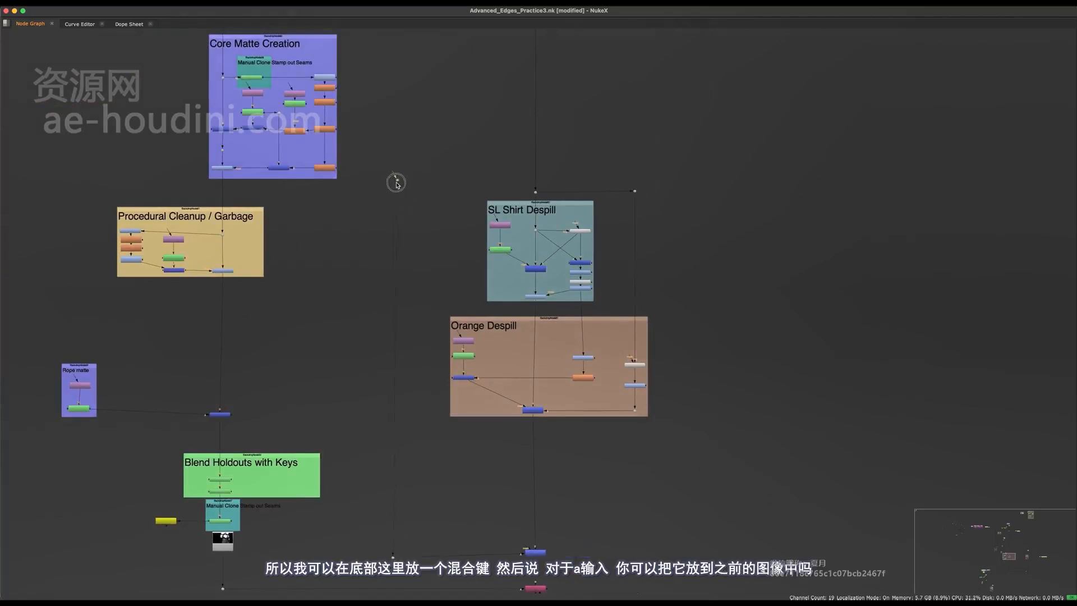
{"action": "left_click_drag", "start_coordinate": [396, 182], "coordinate": [390, 184]}
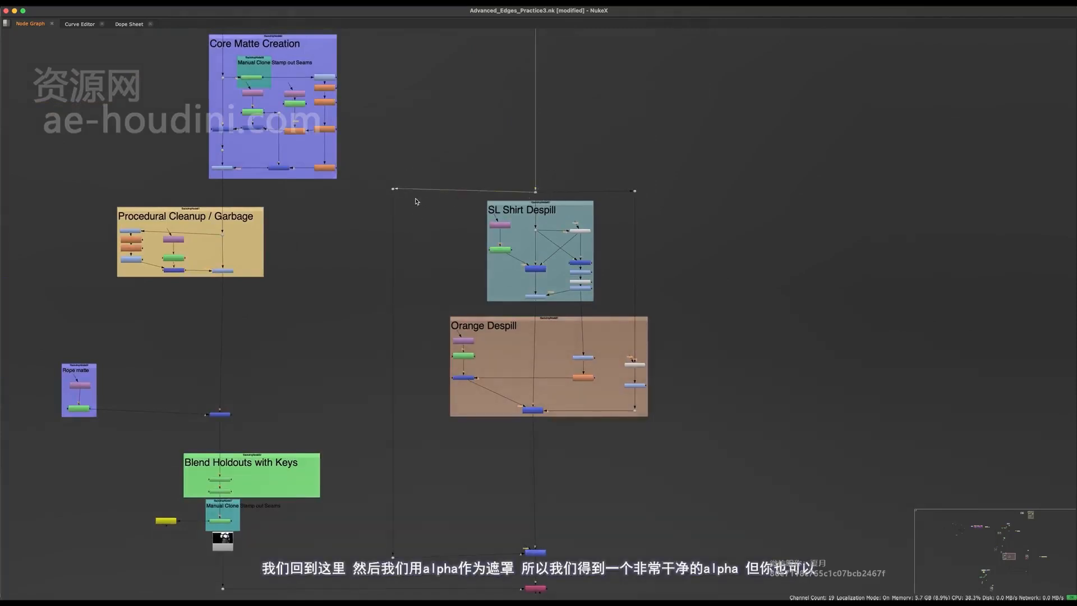
{"action": "middle_click_drag", "start_coordinate": [382, 540], "coordinate": [385, 424]}
{"action": "scroll", "coordinate": [385, 424], "scroll_direction": "up", "scroll_amount": 6}
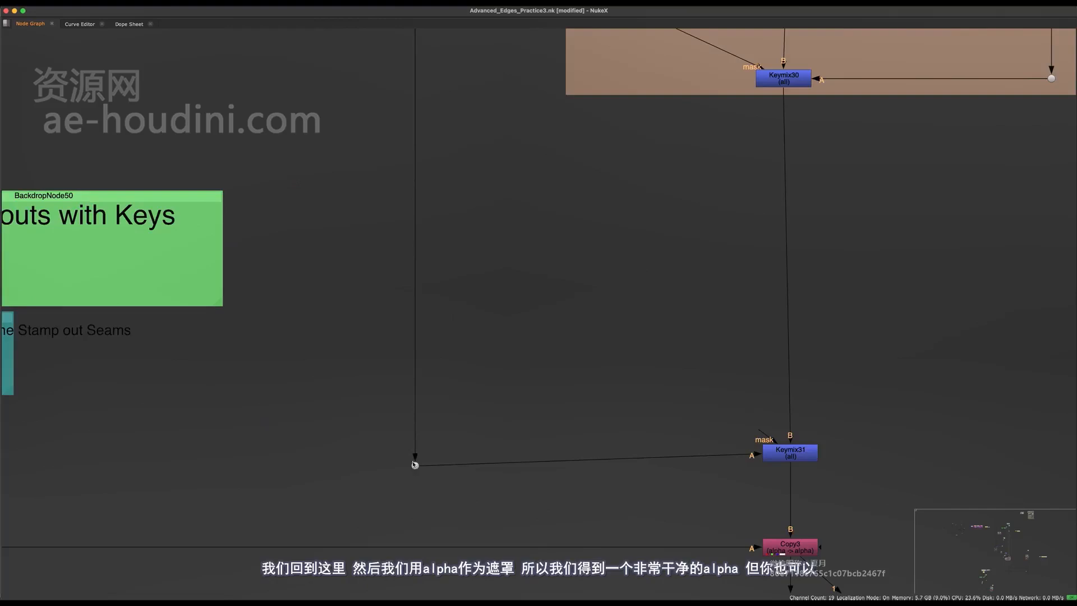
{"action": "left_click_drag", "start_coordinate": [414, 466], "coordinate": [415, 453]}
{"action": "middle_click_drag", "start_coordinate": [431, 481], "coordinate": [335, 364]}
- Add a Dot on the alpha pipe feeding Copy3, wire it into Keymix31's mask, and view Keymix31
{"action": "scroll", "coordinate": [641, 456], "scroll_direction": "up", "scroll_amount": 1}
{"action": "left_click", "coordinate": [681, 419]}
{"action": "middle_click_drag", "start_coordinate": [635, 299], "coordinate": [616, 340]}
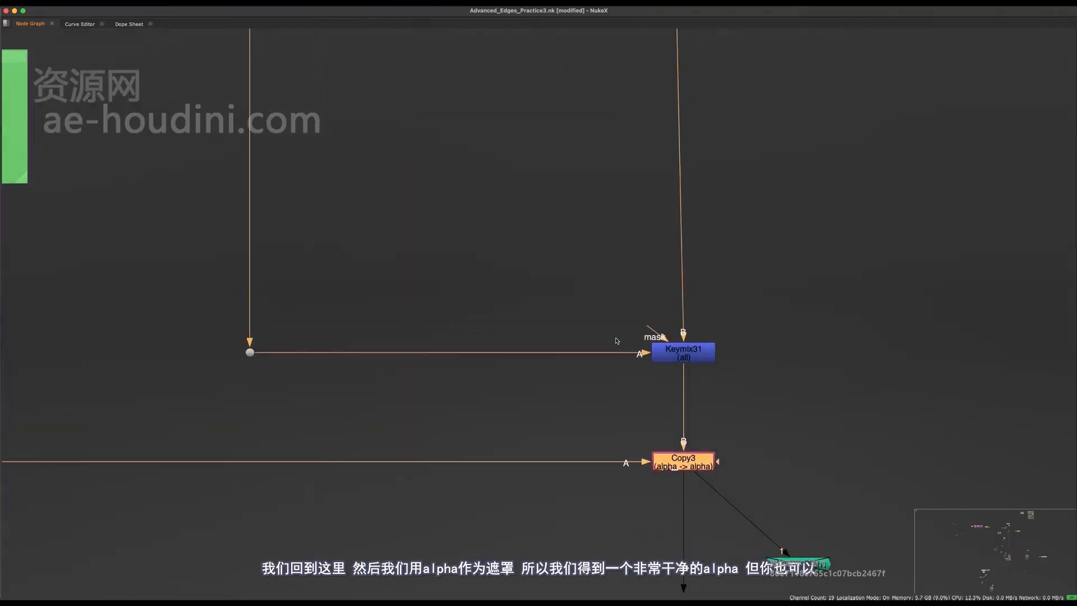
{"action": "left_click_drag", "start_coordinate": [322, 466], "coordinate": [446, 463], "text": "ctrl"}
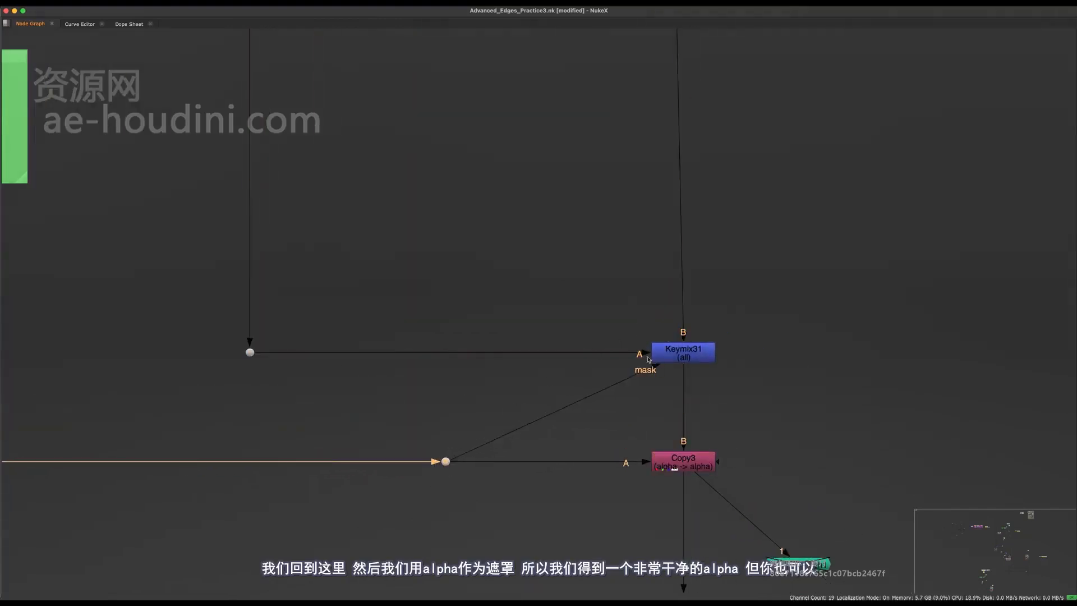
{"action": "left_click", "coordinate": [667, 354]}
{"action": "middle_click_drag", "start_coordinate": [546, 400], "coordinate": [509, 485]}
{"action": "key", "text": "space"}
{"action": "key", "text": "1"}
{"action": "middle_click_drag", "start_coordinate": [507, 547], "coordinate": [383, 545]}
- Toggle Keymix31 off and back on to compare its effect
{"action": "left_click", "coordinate": [522, 435]}
{"action": "key", "text": "d"}
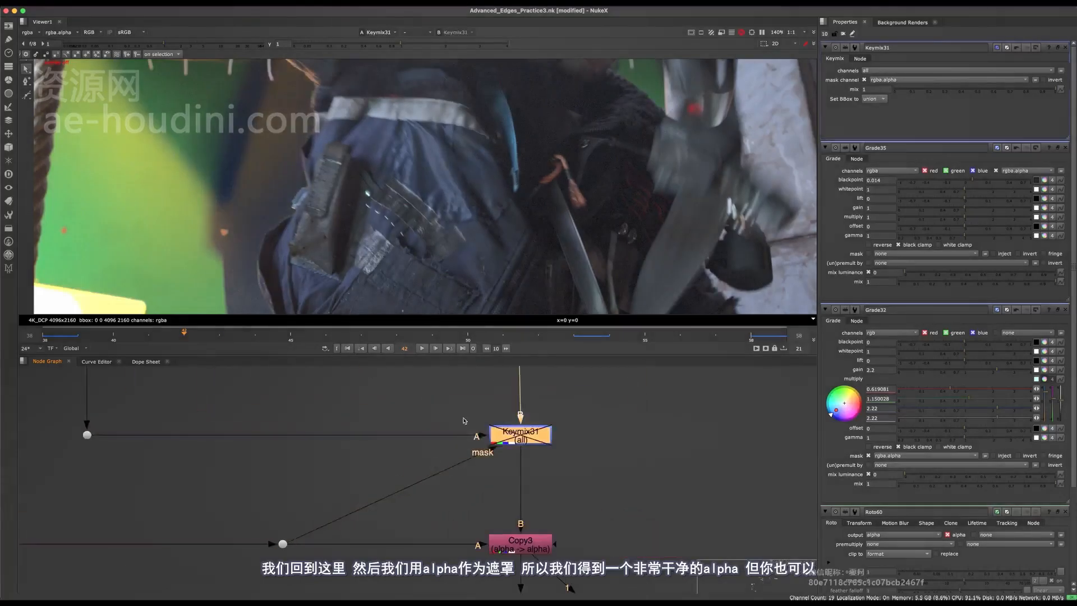
{"action": "key", "text": "d"}
{"action": "middle_click_drag", "start_coordinate": [231, 411], "coordinate": [384, 416]}
{"action": "middle_click_drag", "start_coordinate": [431, 492], "coordinate": [357, 445]}
{"action": "scroll", "coordinate": [357, 445], "scroll_direction": "up", "scroll_amount": 4}
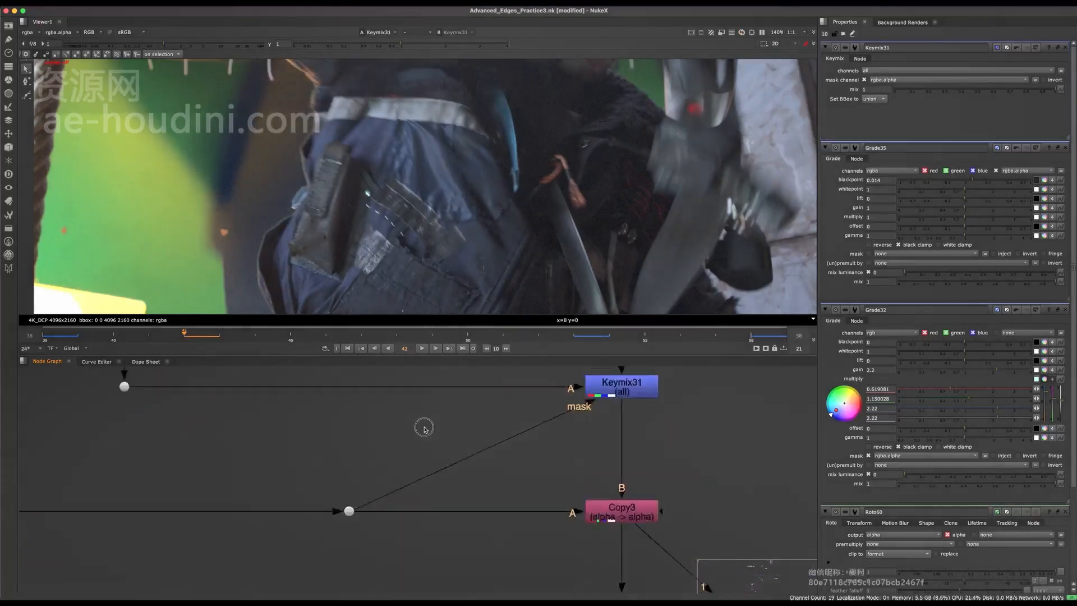
- Insert FilterErode10 on Keymix31's mask pipe with size 21, viewing the alpha
{"action": "key", "text": "Tab"}
{"action": "type", "text": "ero"}
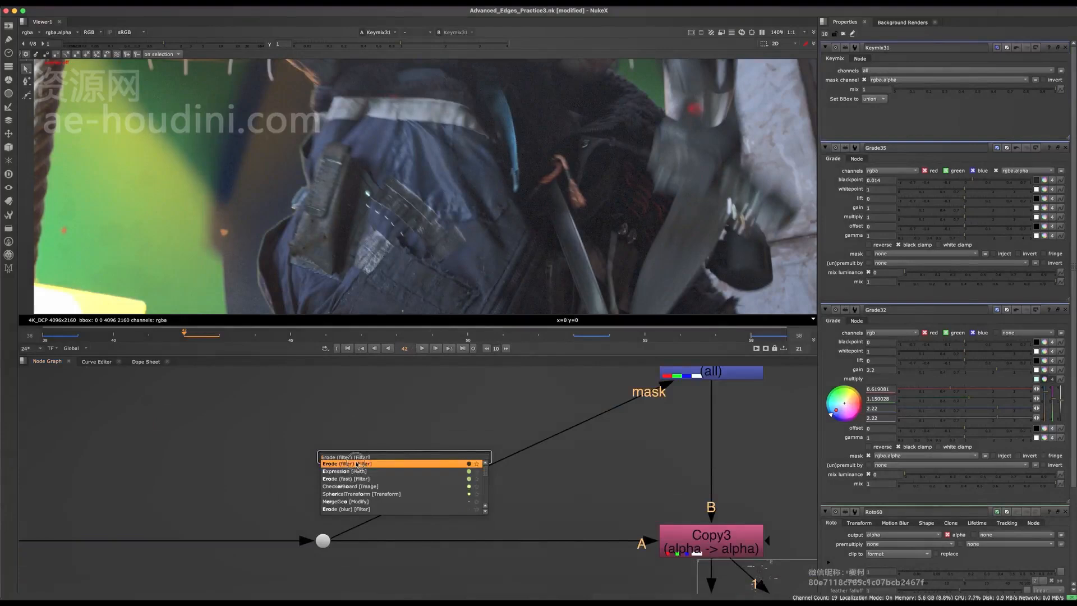
{"action": "key", "text": "Return"}
{"action": "left_click_drag", "start_coordinate": [399, 454], "coordinate": [415, 457]}
{"action": "key", "text": "a"}
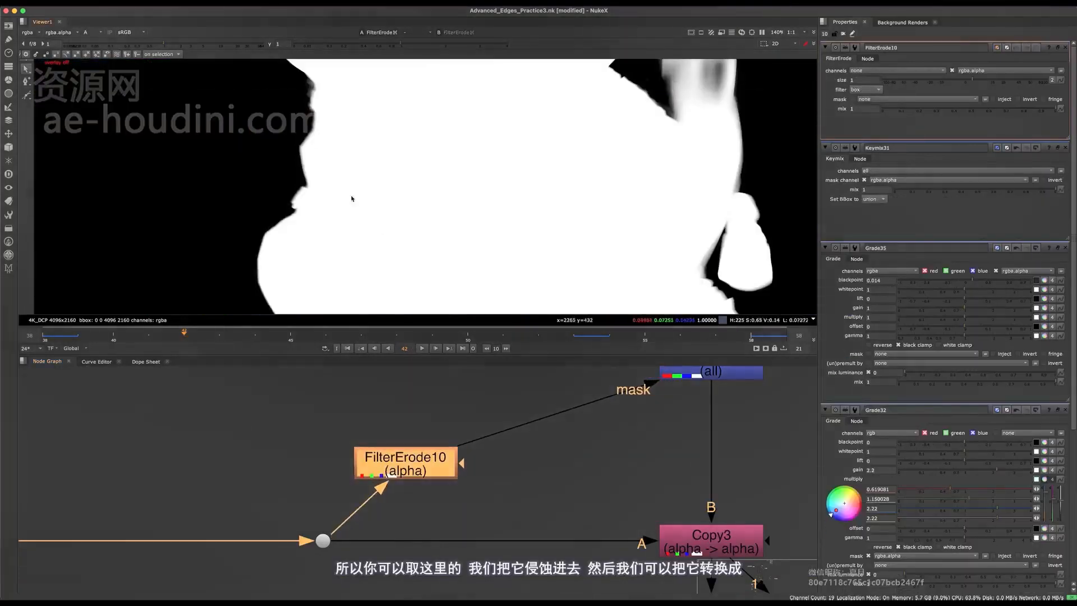
{"action": "left_click_drag", "start_coordinate": [972, 82], "coordinate": [1003, 76]}
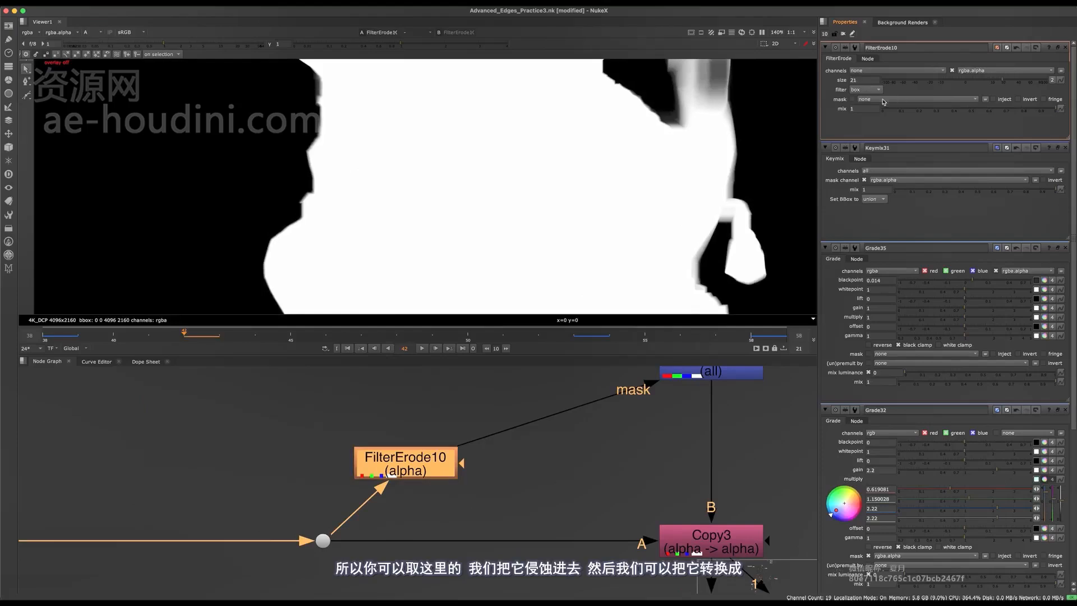
- Paste a copy as FilterErode11 after FilterErode10 and set its filter to gaussian
{"action": "key", "text": "ctrl+c"}
{"action": "key", "text": "ctrl+v"}
{"action": "left_click_drag", "start_coordinate": [408, 505], "coordinate": [536, 420]}
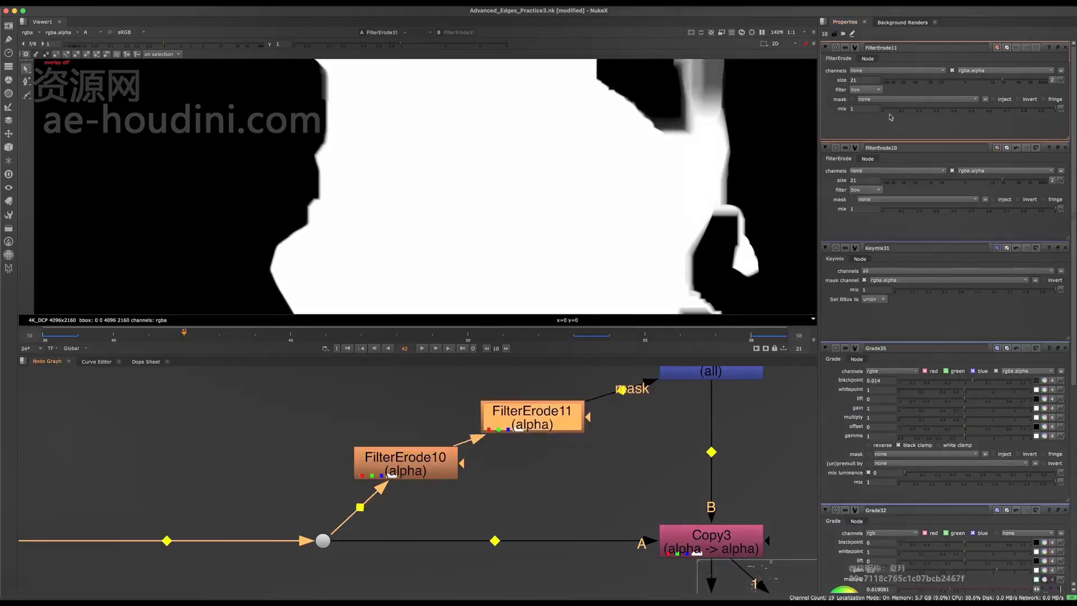
{"action": "left_click", "coordinate": [869, 90]}
{"action": "left_click", "coordinate": [874, 117]}
{"action": "scroll", "coordinate": [589, 223], "scroll_direction": "down", "scroll_amount": 3}
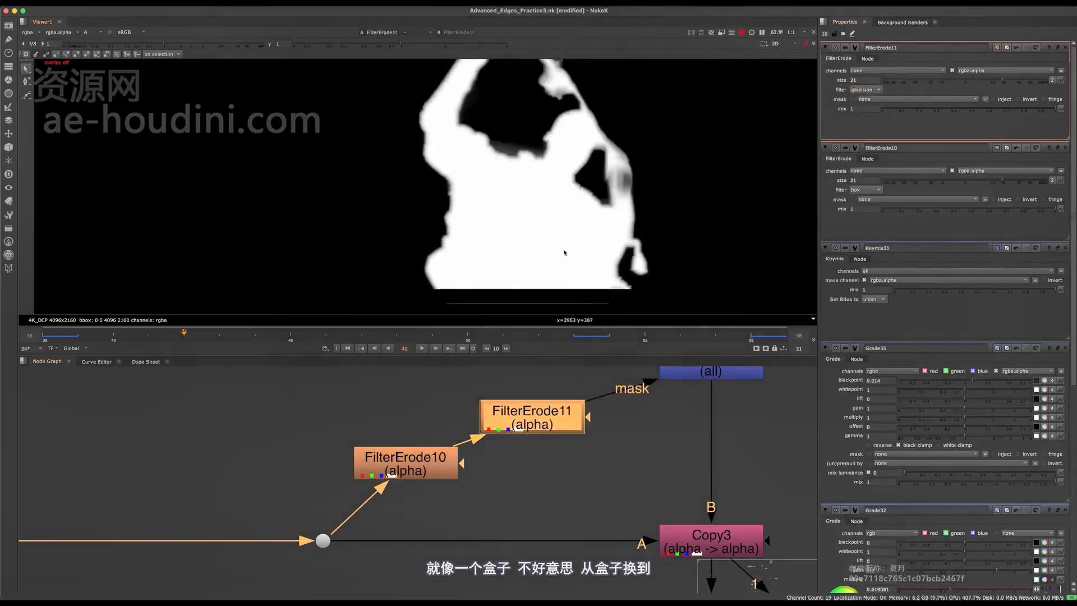
{"action": "middle_click_drag", "start_coordinate": [439, 488], "coordinate": [353, 514]}
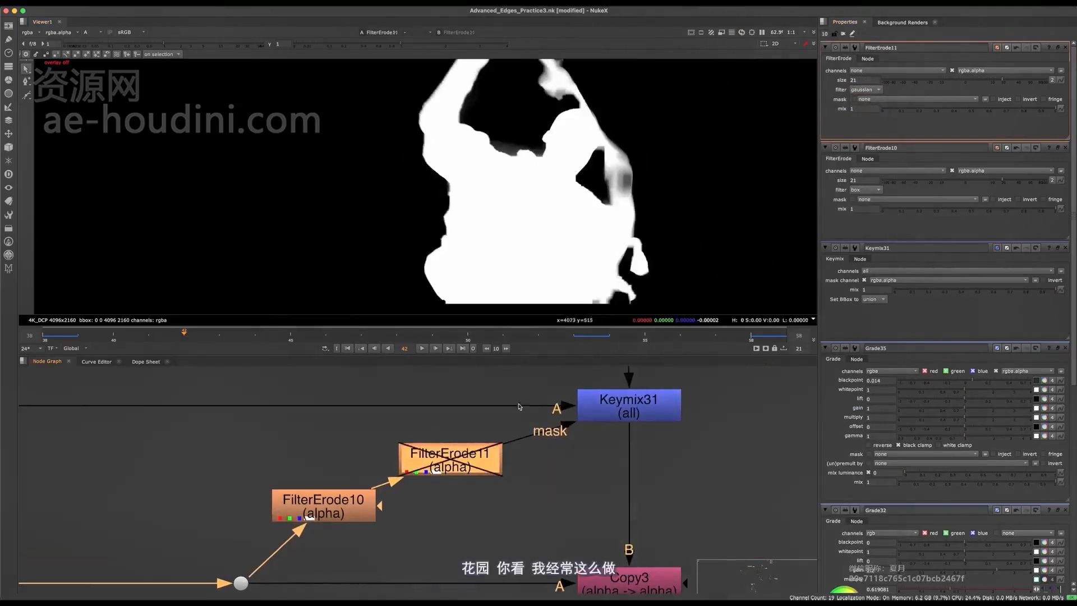
- Review both FilterErode nodes' settings, then close all three properties panels
{"action": "double_click", "coordinate": [349, 509]}
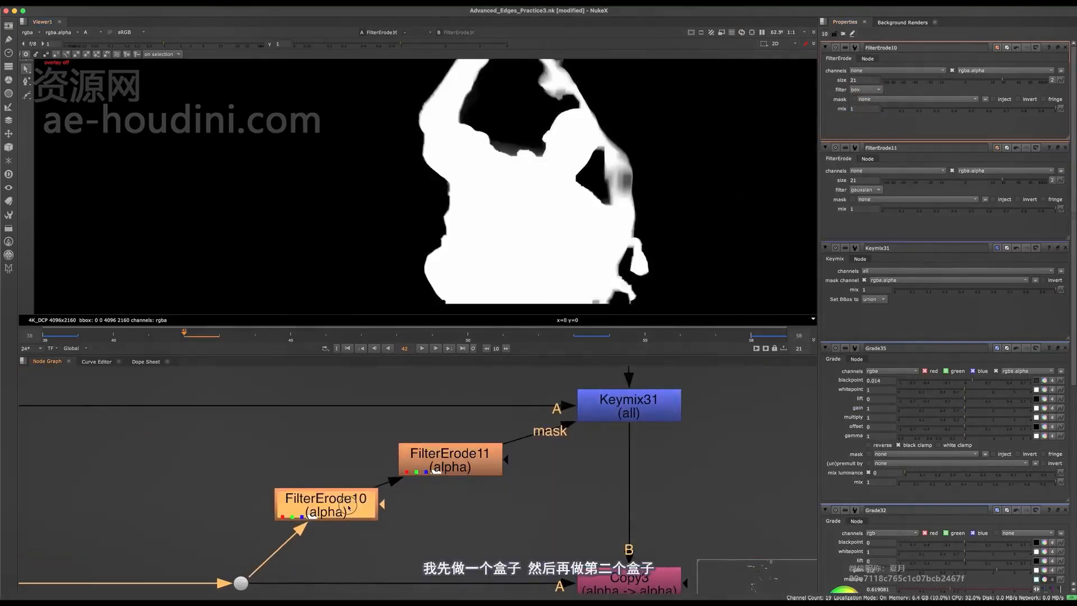
{"action": "double_click", "coordinate": [483, 469]}
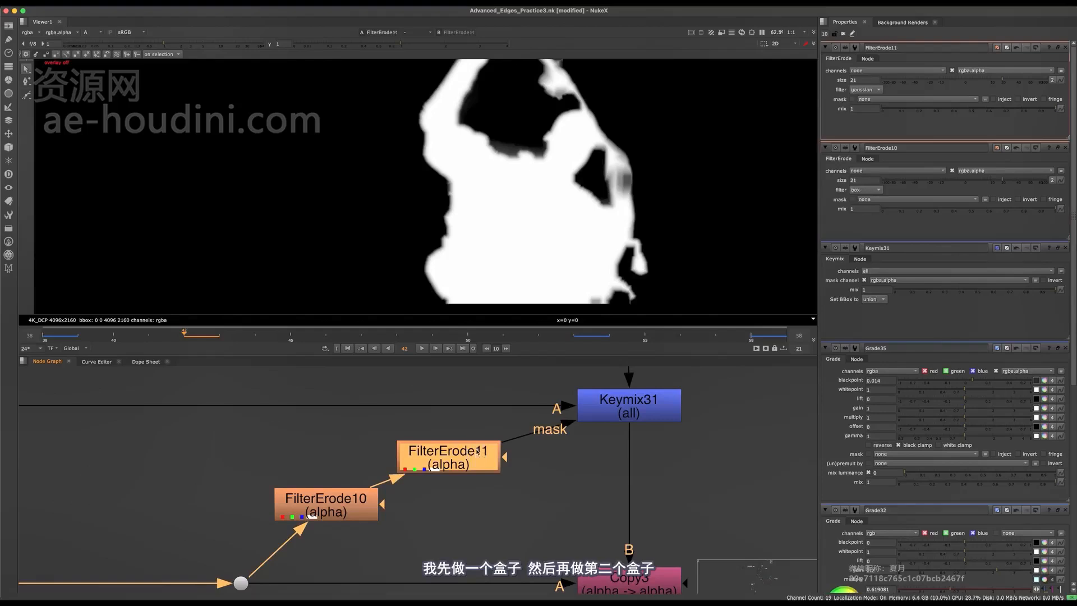
{"action": "left_click", "coordinate": [1067, 49]}
{"action": "left_click", "coordinate": [1067, 49]}
{"action": "left_click", "coordinate": [1067, 49]}
{"action": "left_click", "coordinate": [1066, 49]}
{"action": "left_click", "coordinate": [1066, 49]}
{"action": "left_click", "coordinate": [1067, 49]}
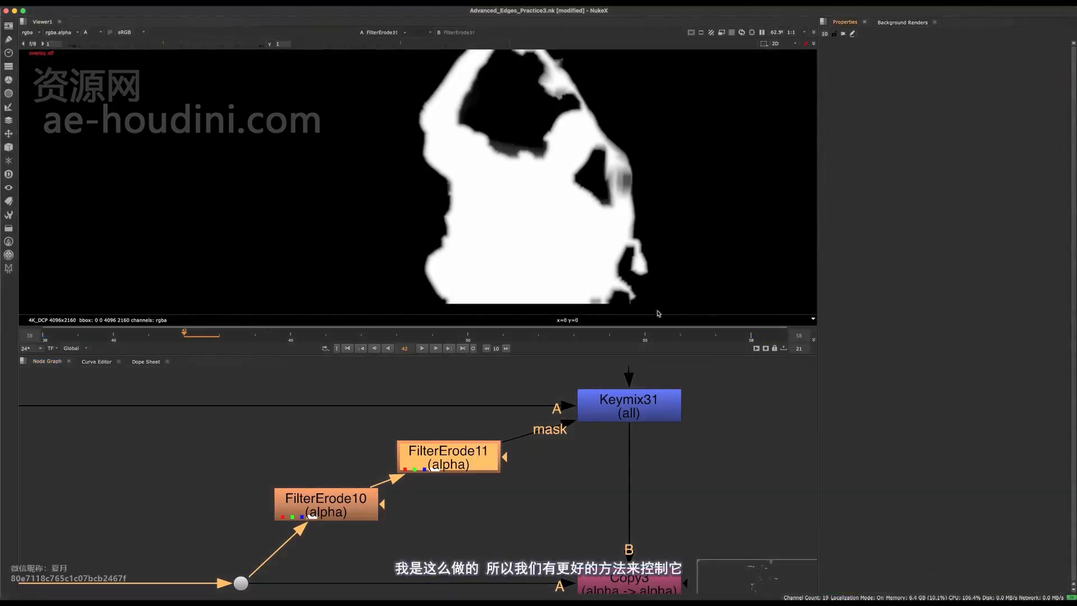
- View Keymix31's result in the viewer with the colour channels instead of alpha
{"action": "middle_click_drag", "start_coordinate": [489, 500], "coordinate": [368, 544]}
{"action": "left_click", "coordinate": [508, 449]}
{"action": "key", "text": "1"}
{"action": "key", "text": "a"}
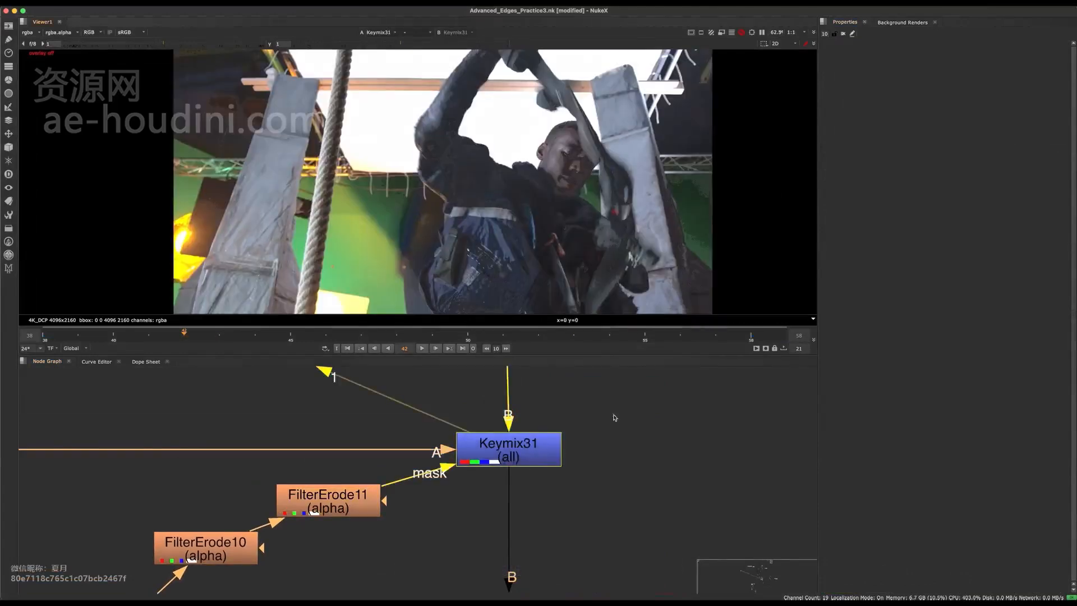
- Toggle Keymix31 on and off repeatedly while zooming the viewer to compare the core protection
{"action": "left_click", "coordinate": [528, 448]}
{"action": "key", "text": "d"}
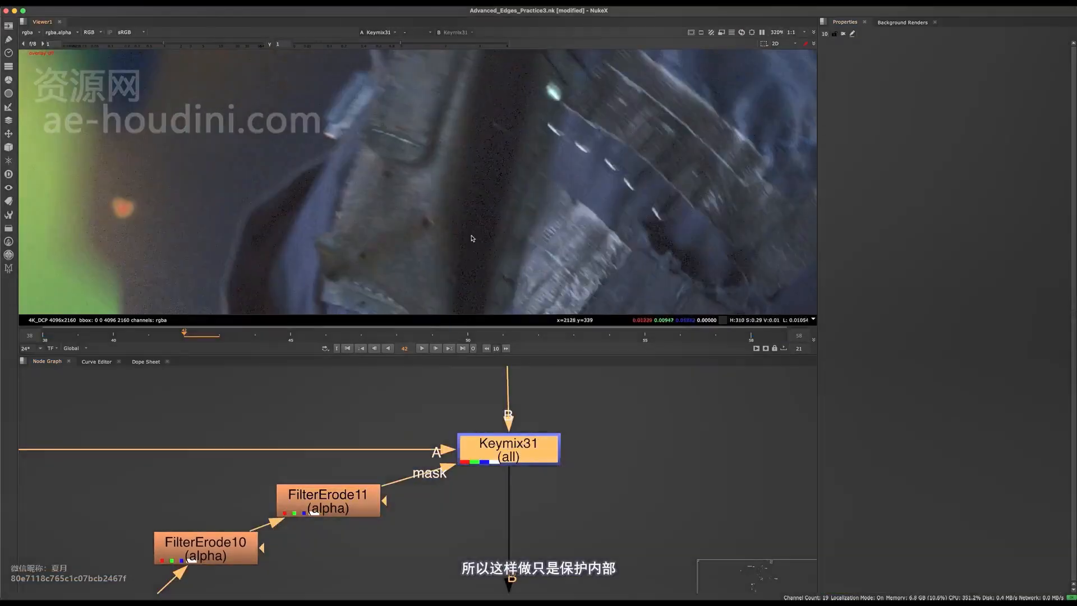
{"action": "key", "text": "d"}
{"action": "key", "text": "d"}
{"action": "middle_click_drag", "start_coordinate": [389, 151], "coordinate": [413, 239]}
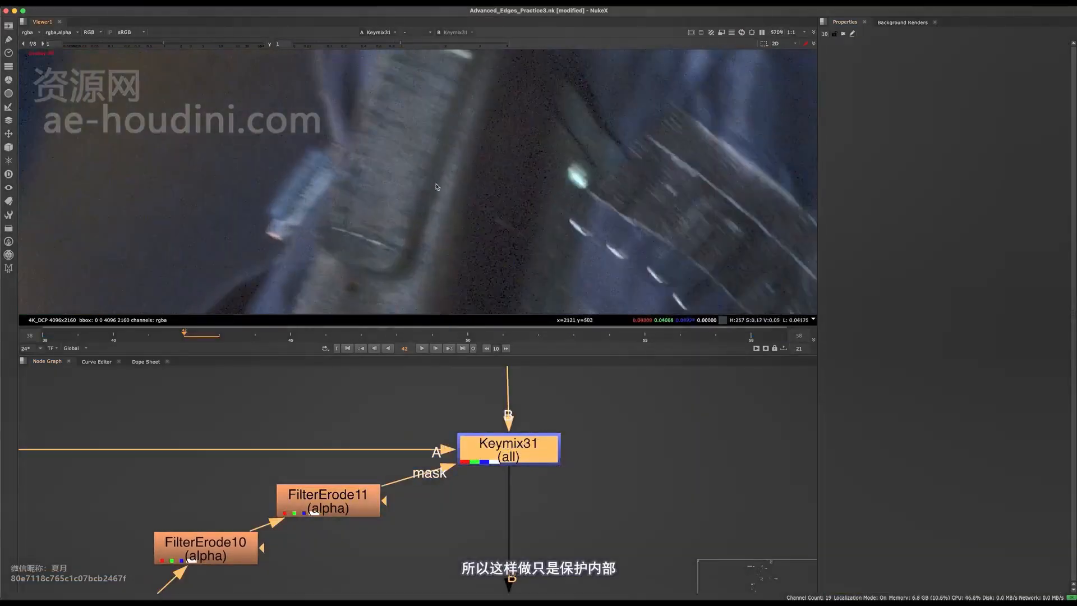
{"action": "key", "text": "d"}
{"action": "key", "text": "d"}
{"action": "key", "text": "d"}
{"action": "key", "text": "d"}
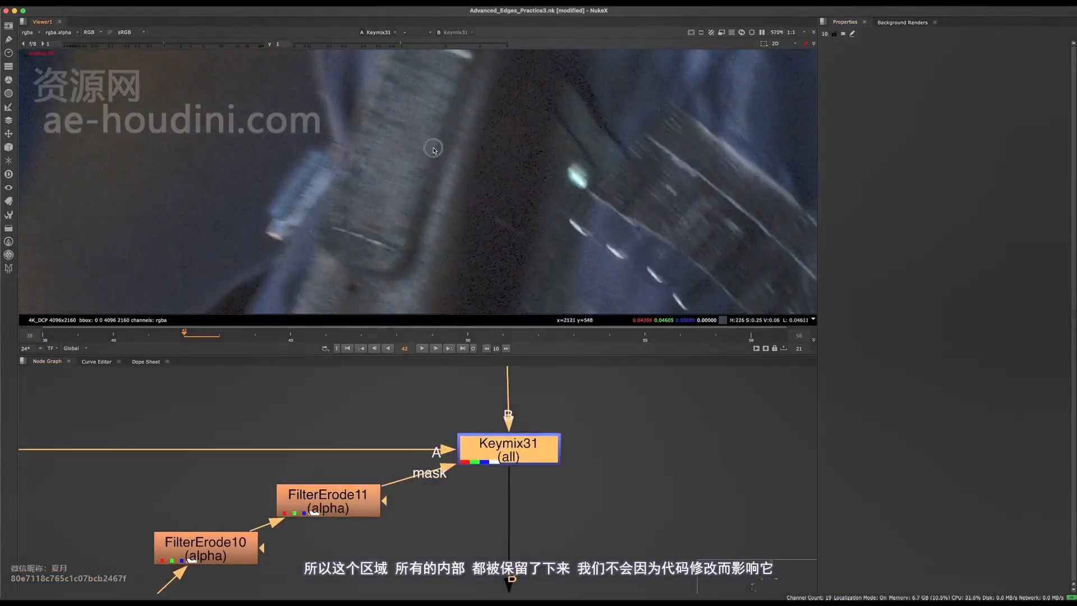
{"action": "scroll", "coordinate": [407, 195], "scroll_direction": "down", "scroll_amount": 5}
{"action": "scroll", "coordinate": [408, 197], "scroll_direction": "down", "scroll_amount": 2}
{"action": "scroll", "coordinate": [496, 211], "scroll_direction": "down", "scroll_amount": 5}
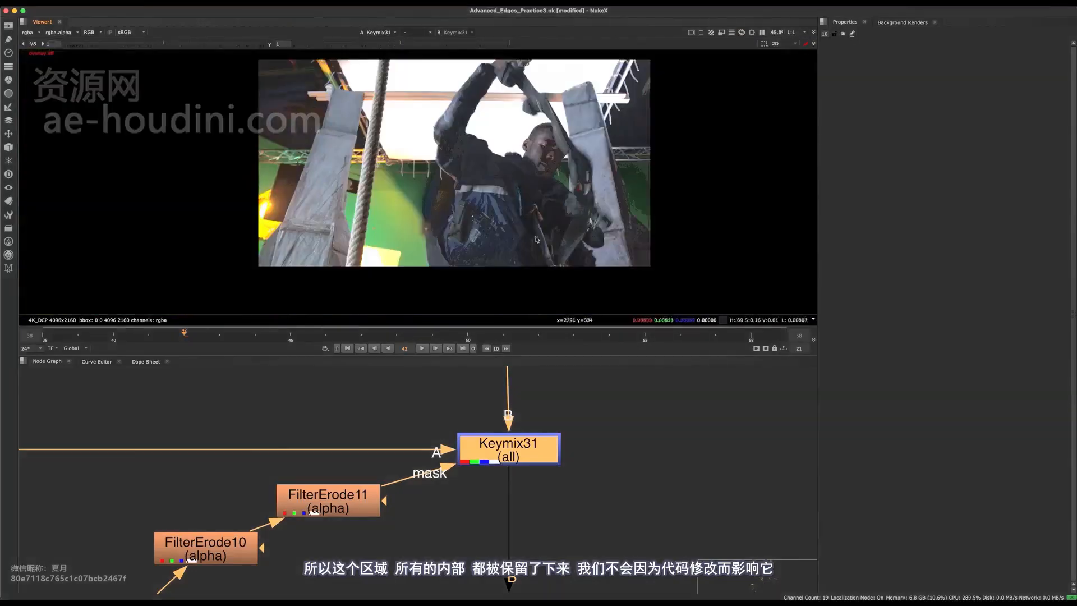
{"action": "scroll", "coordinate": [515, 213], "scroll_direction": "up", "scroll_amount": 4}
{"action": "key", "text": "d"}
{"action": "scroll", "coordinate": [515, 208], "scroll_direction": "up", "scroll_amount": 8}
{"action": "key", "text": "d"}
{"action": "key", "text": "d"}
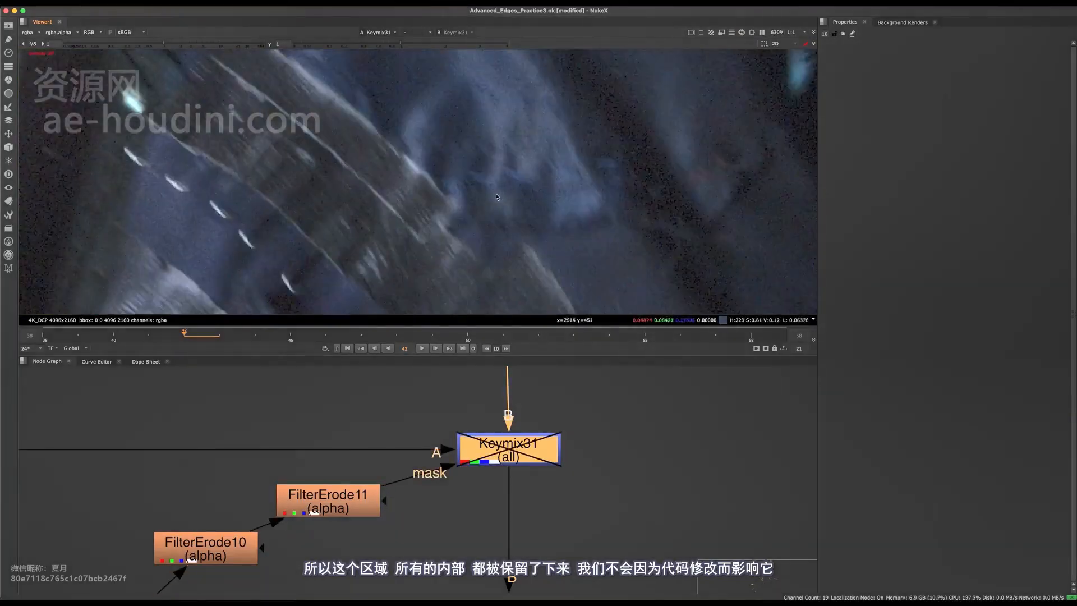
{"action": "key", "text": "d"}
{"action": "scroll", "coordinate": [461, 209], "scroll_direction": "down", "scroll_amount": 10}
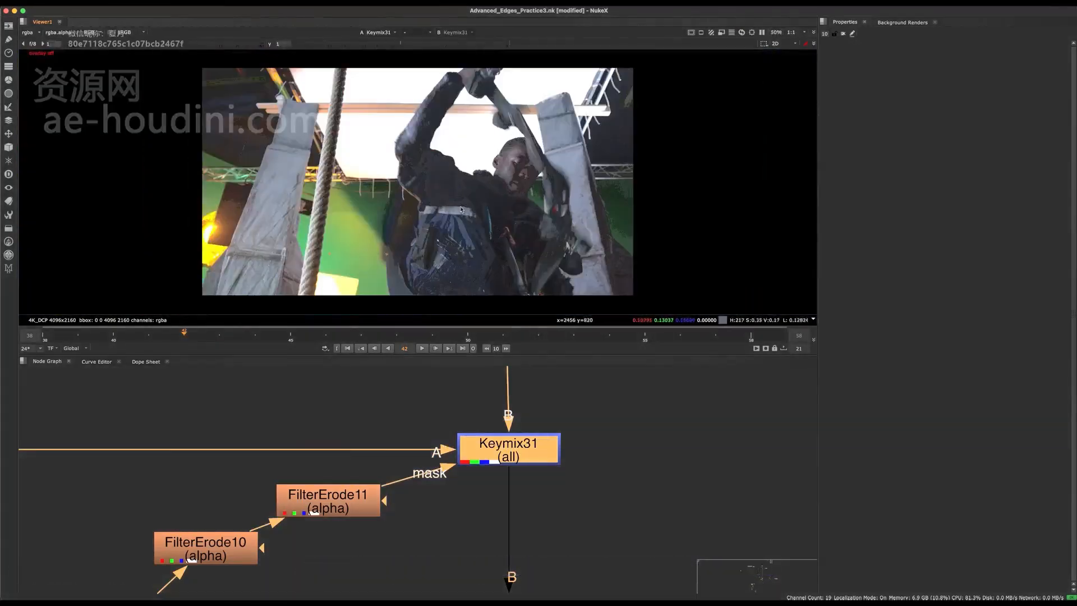
- Select Keymix31 together with FilterErode11 in the full-screen graph and save the script
{"action": "middle_click_drag", "start_coordinate": [520, 443], "coordinate": [419, 428]}
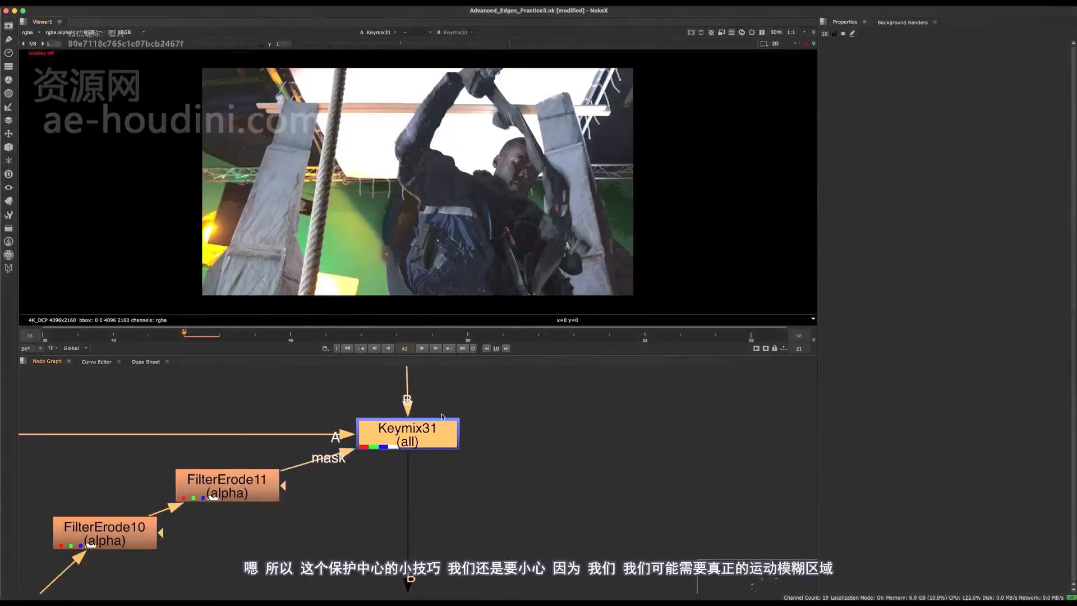
{"action": "scroll", "coordinate": [418, 428], "scroll_direction": "down", "scroll_amount": 6}
{"action": "key", "text": "space"}
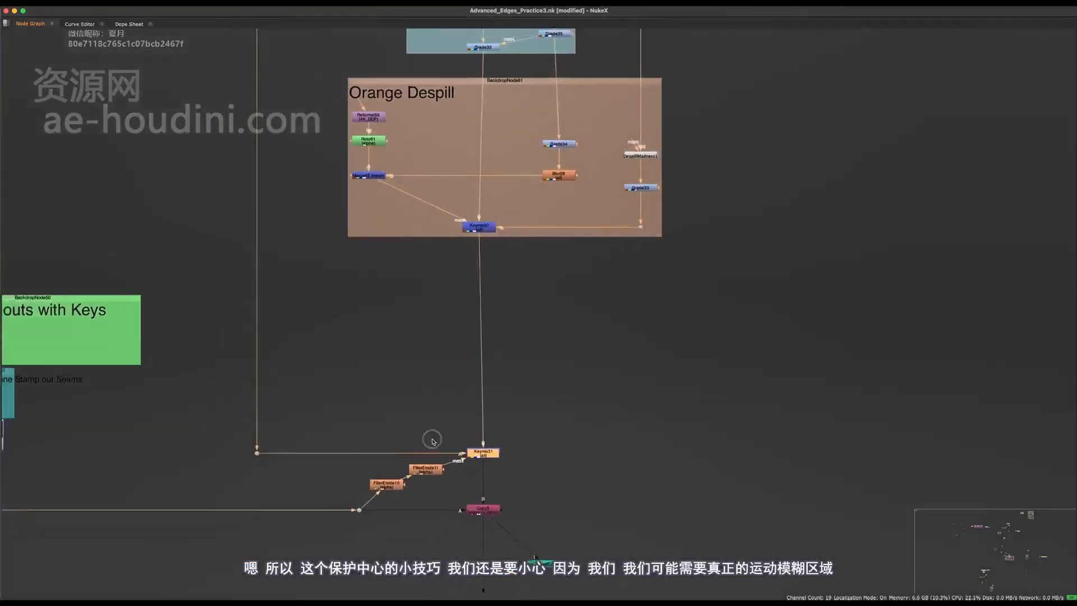
{"action": "scroll", "coordinate": [430, 466], "scroll_direction": "down", "scroll_amount": 2}
{"action": "scroll", "coordinate": [431, 472], "scroll_direction": "up", "scroll_amount": 5}
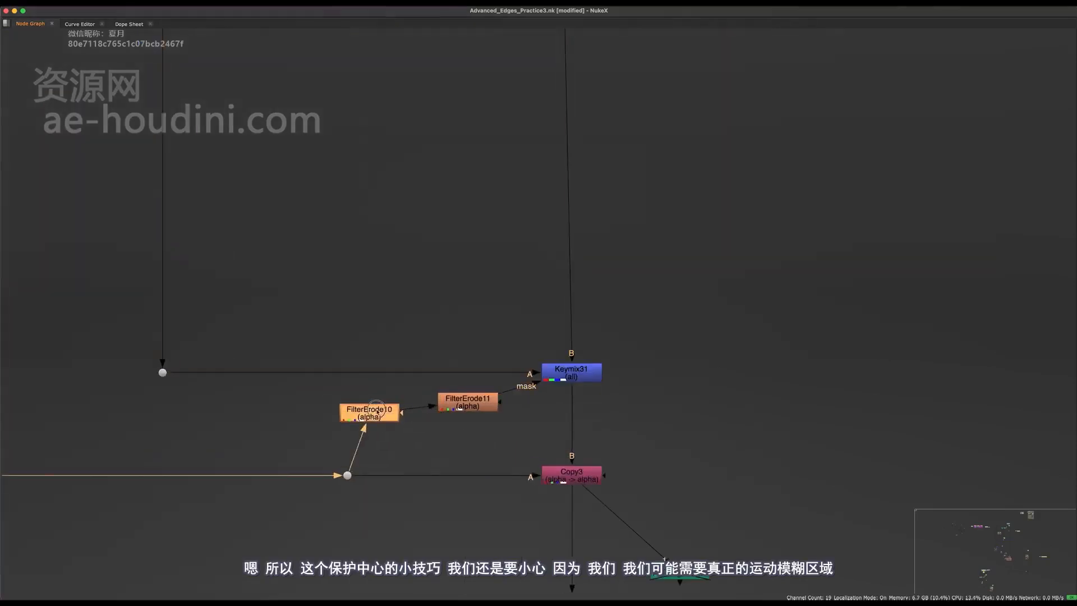
{"action": "left_click", "coordinate": [474, 409]}
{"action": "scroll", "coordinate": [634, 397], "scroll_direction": "down", "scroll_amount": 3}
{"action": "middle_click_drag", "start_coordinate": [550, 415], "coordinate": [409, 435]}
{"action": "left_click_drag", "start_coordinate": [608, 370], "coordinate": [383, 423]}
{"action": "middle_click_drag", "start_coordinate": [388, 425], "coordinate": [481, 443]}
{"action": "scroll", "coordinate": [522, 430], "scroll_direction": "down", "scroll_amount": 4}
{"action": "scroll", "coordinate": [544, 392], "scroll_direction": "up", "scroll_amount": 3}
{"action": "middle_click_drag", "start_coordinate": [547, 387], "coordinate": [487, 467]}
{"action": "key", "text": "super+s"}
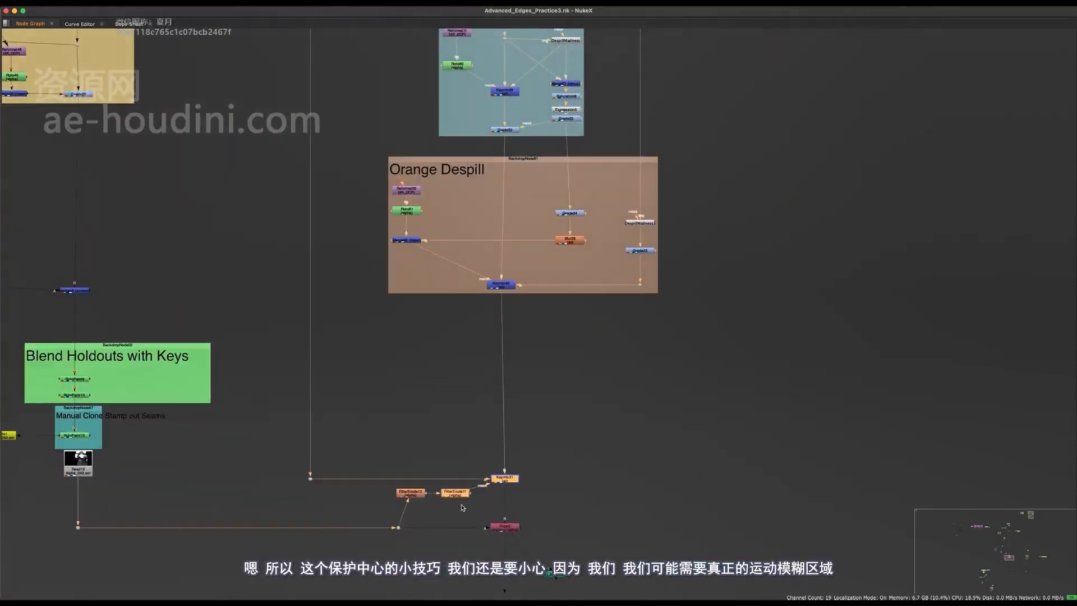
- Restore the viewer and properties panels, deselect Keymix31, and reframe toward Dynamic Despill
{"action": "scroll", "coordinate": [463, 508], "scroll_direction": "up", "scroll_amount": 1}
{"action": "key", "text": "space"}
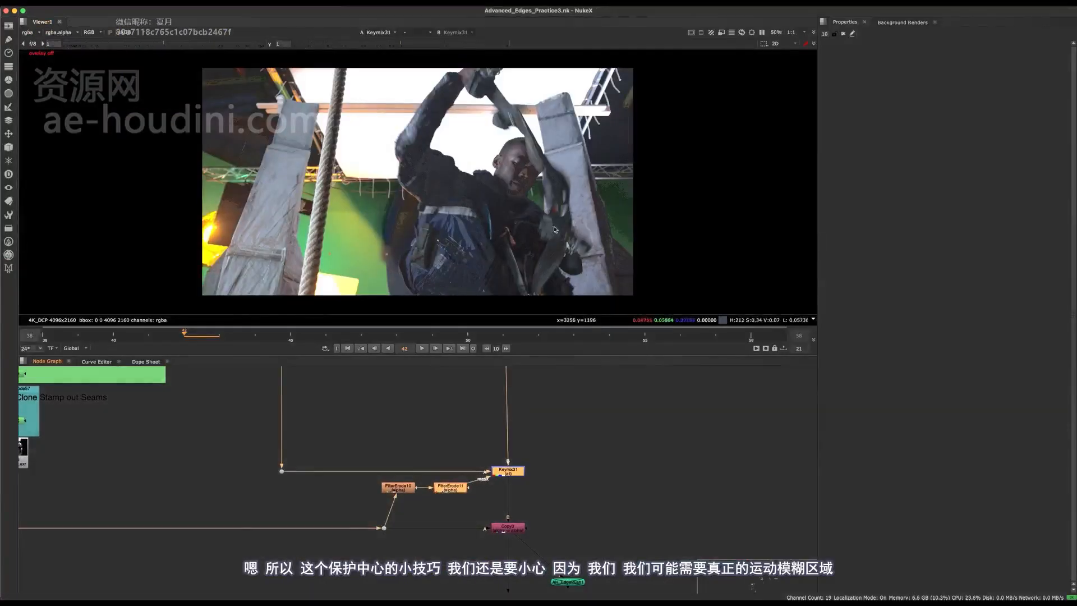
{"action": "left_click", "coordinate": [570, 449]}
{"action": "scroll", "coordinate": [500, 186], "scroll_direction": "up", "scroll_amount": 6}
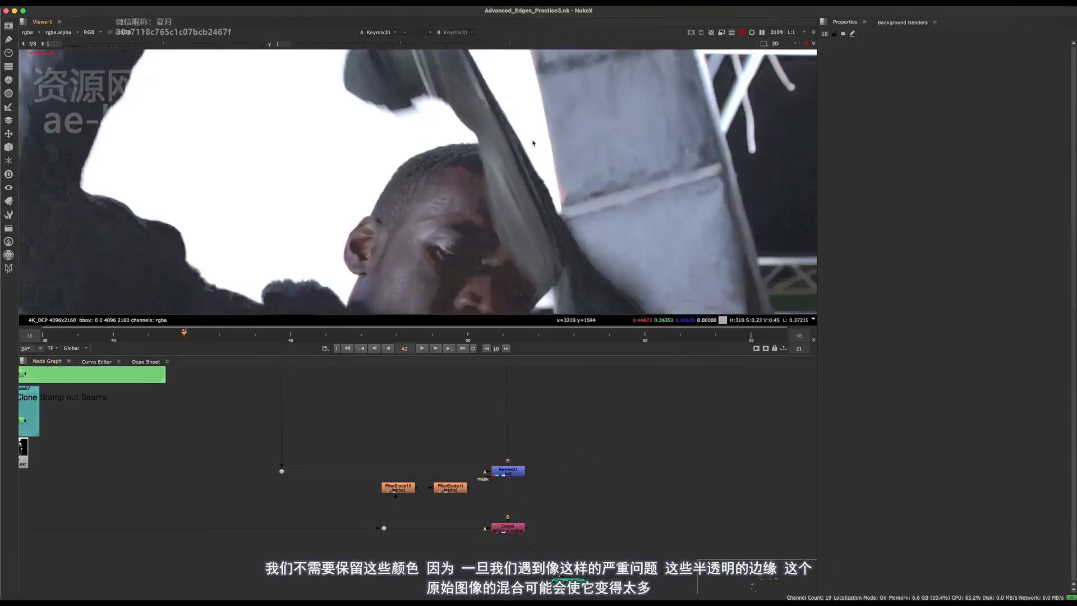
{"action": "scroll", "coordinate": [501, 186], "scroll_direction": "up", "scroll_amount": 2}
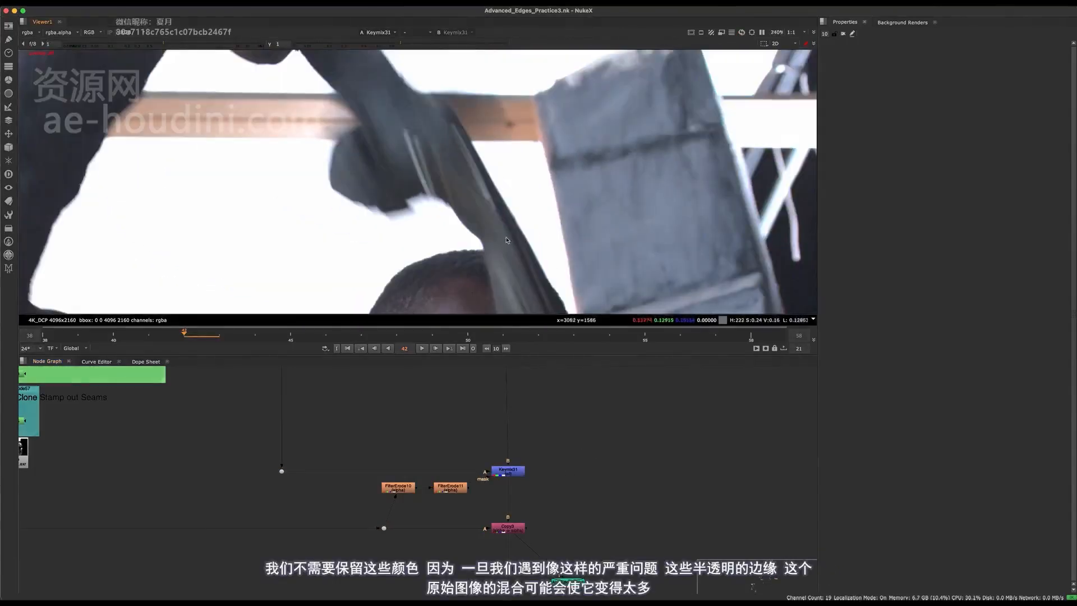
{"action": "scroll", "coordinate": [507, 240], "scroll_direction": "down", "scroll_amount": 4}
{"action": "middle_click_drag", "start_coordinate": [505, 201], "coordinate": [449, 133]}
{"action": "middle_click_drag", "start_coordinate": [449, 427], "coordinate": [435, 376]}
{"action": "scroll", "coordinate": [442, 401], "scroll_direction": "down", "scroll_amount": 5}
{"action": "scroll", "coordinate": [435, 426], "scroll_direction": "up", "scroll_amount": 2}
- View Premult1's output and zoom in on the bright edge near the actor's head
{"action": "left_click_drag", "start_coordinate": [458, 441], "coordinate": [382, 527]}
{"action": "key", "text": "1"}
{"action": "scroll", "coordinate": [465, 123], "scroll_direction": "up", "scroll_amount": 2}
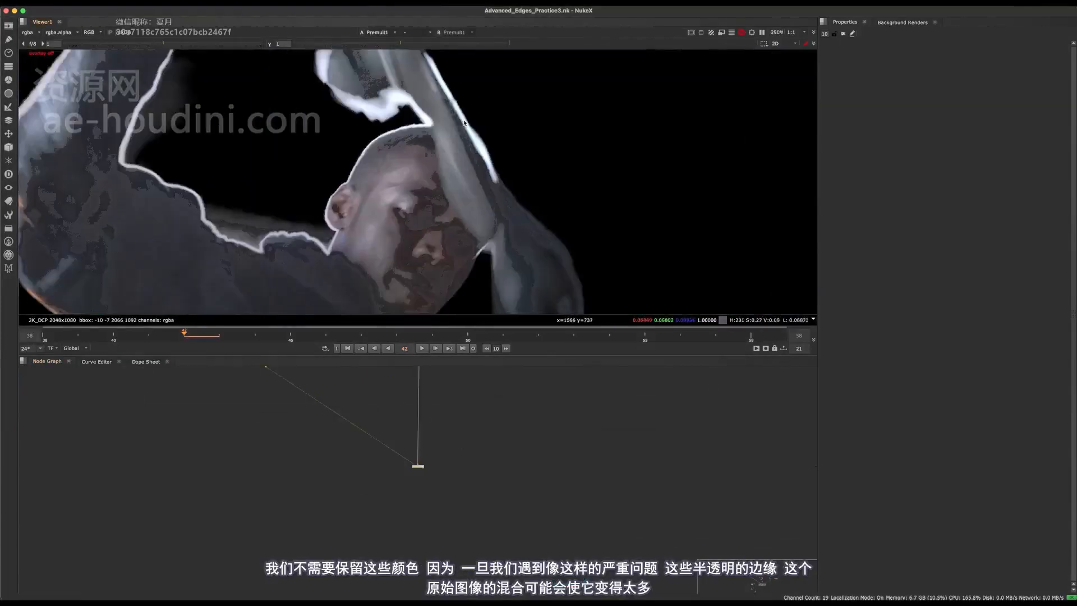
{"action": "scroll", "coordinate": [465, 123], "scroll_direction": "up", "scroll_amount": 3}
{"action": "middle_click_drag", "start_coordinate": [390, 180], "coordinate": [461, 218]}
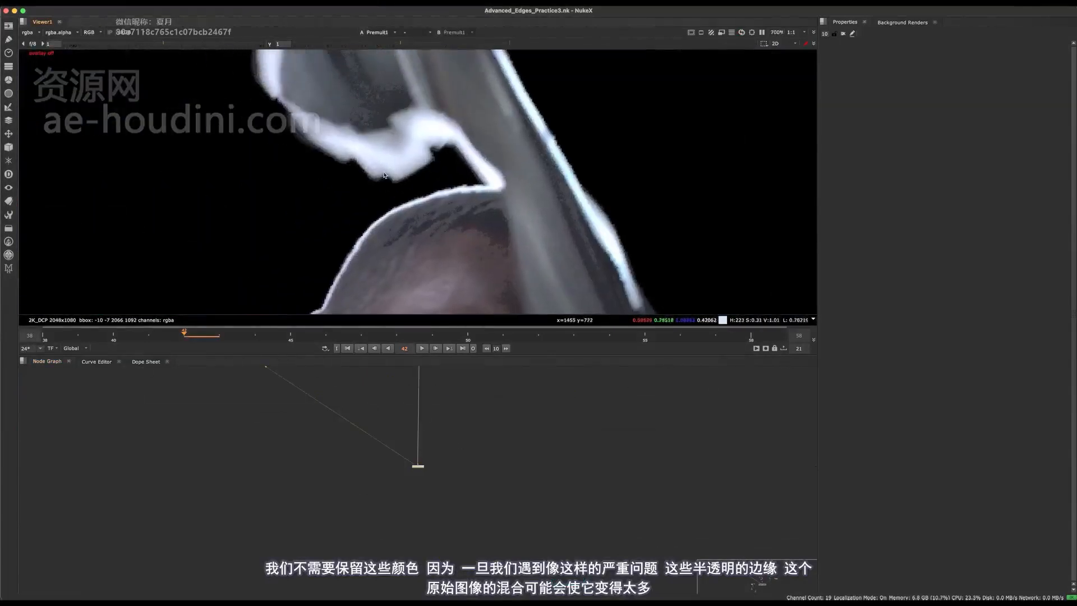
- Find Keymix31 in the graph and toggle it off and on to check its effect
{"action": "middle_click_drag", "start_coordinate": [453, 438], "coordinate": [467, 541]}
{"action": "middle_click_drag", "start_coordinate": [460, 377], "coordinate": [446, 465]}
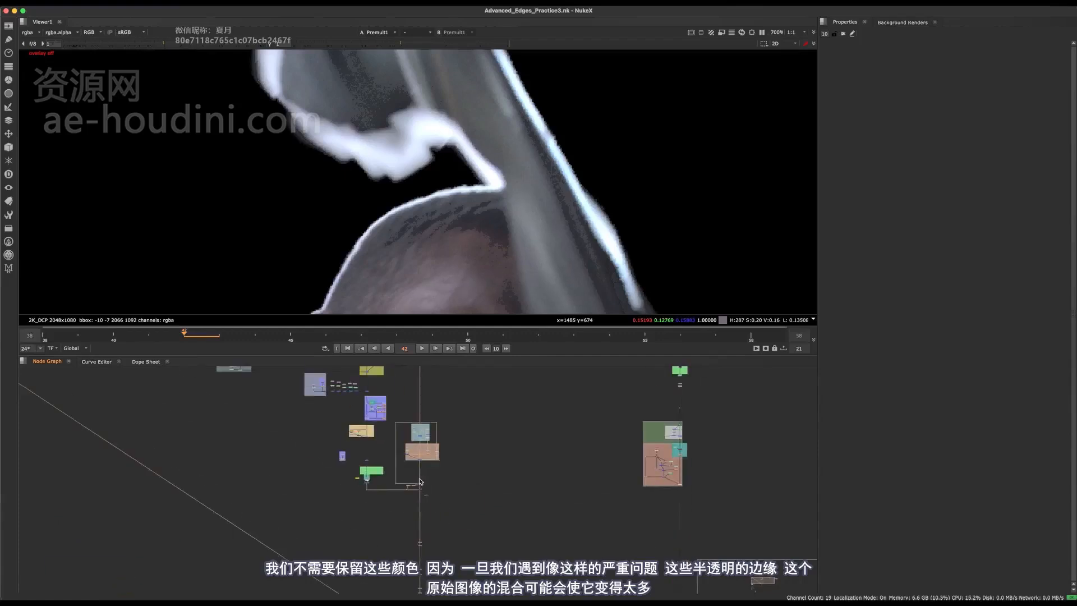
{"action": "scroll", "coordinate": [421, 481], "scroll_direction": "up", "scroll_amount": 5}
{"action": "left_click_drag", "start_coordinate": [508, 435], "coordinate": [411, 488]}
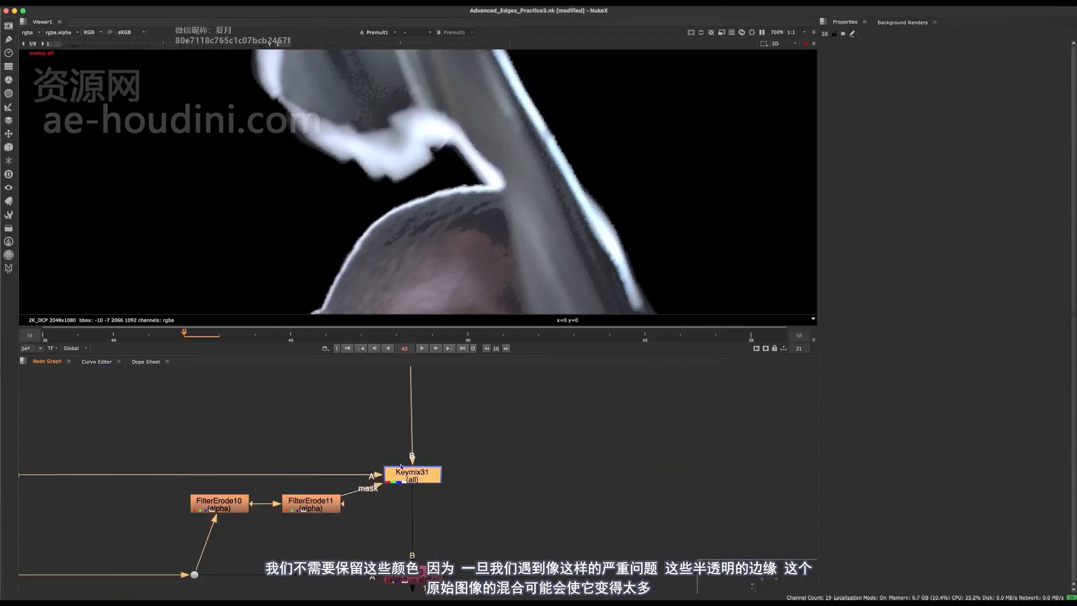
{"action": "scroll", "coordinate": [512, 196], "scroll_direction": "down", "scroll_amount": 3}
{"action": "scroll", "coordinate": [512, 196], "scroll_direction": "up", "scroll_amount": 2}
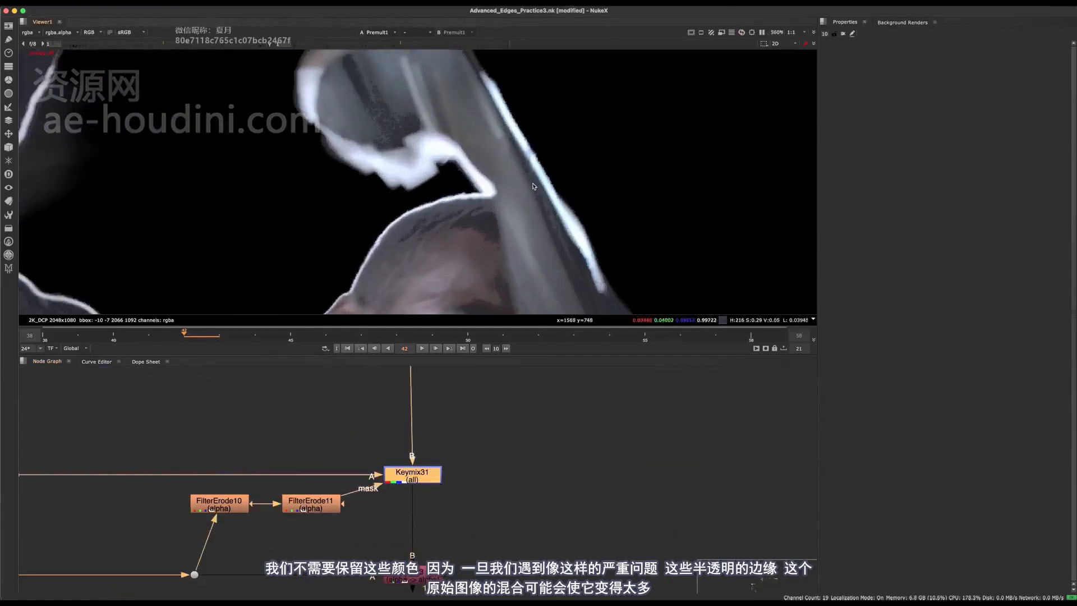
{"action": "scroll", "coordinate": [527, 171], "scroll_direction": "down", "scroll_amount": 3}
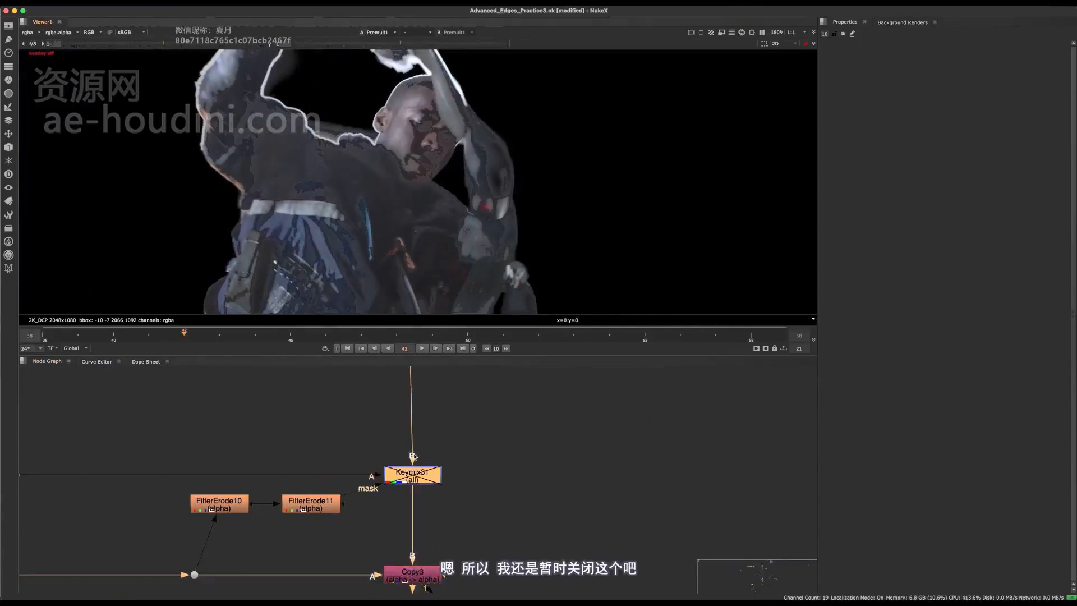
{"action": "key", "text": "d"}
{"action": "mouse_move", "coordinate": [393, 495]}
{"action": "middle_mouse_down"}
{"action": "mouse_move", "coordinate": [436, 507]}
{"action": "mouse_move", "coordinate": [370, 496]}
{"action": "mouse_move", "coordinate": [364, 520]}
{"action": "middle_mouse_up"}
{"action": "key", "text": "d"}
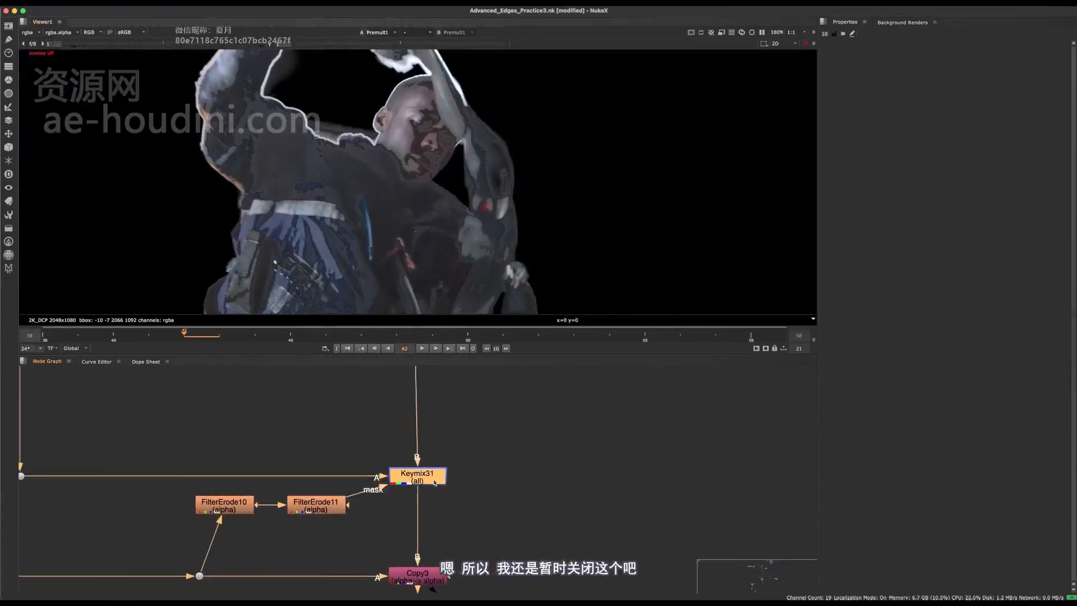
- Disable Keymix31 and enlarge the node graph to show the whole comp tree
{"action": "left_click_drag", "start_coordinate": [480, 432], "coordinate": [372, 536]}
{"action": "key", "text": "d"}
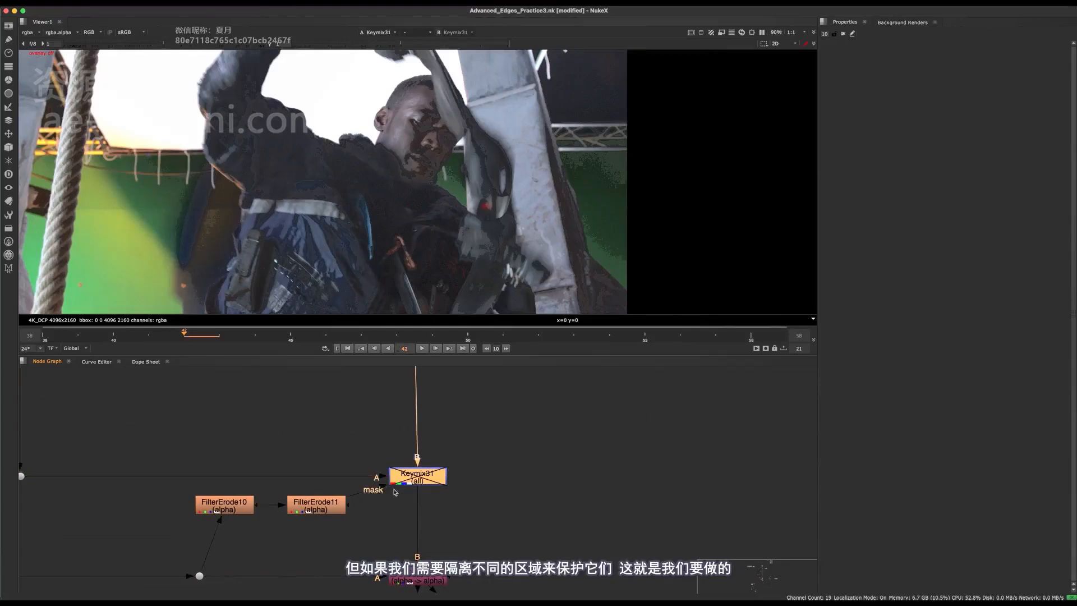
{"action": "middle_click_drag", "start_coordinate": [452, 183], "coordinate": [526, 137]}
{"action": "middle_click_drag", "start_coordinate": [453, 452], "coordinate": [568, 449]}
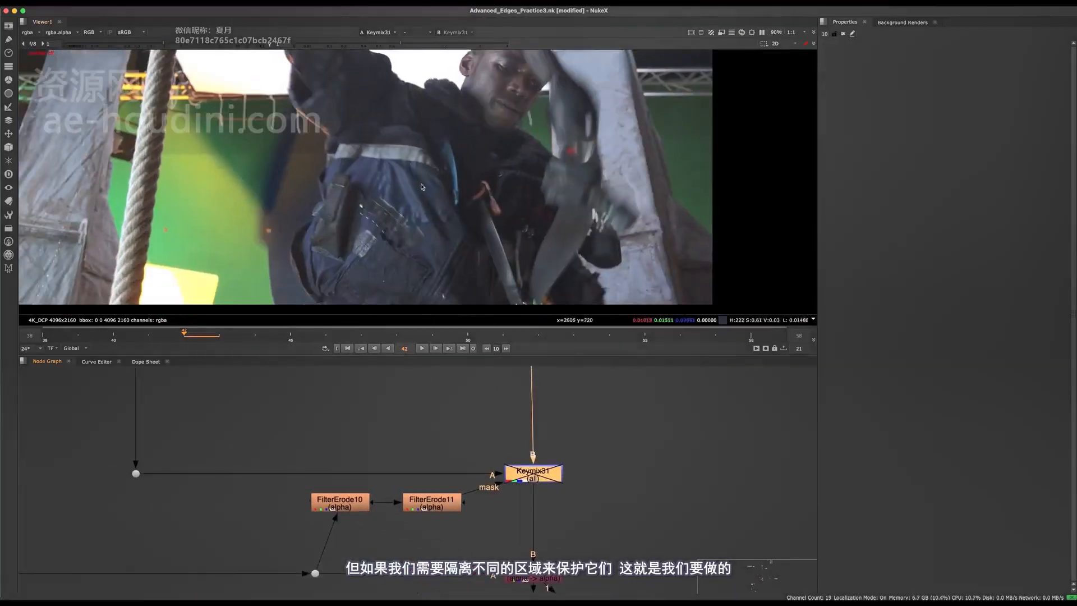
{"action": "middle_click_drag", "start_coordinate": [459, 237], "coordinate": [430, 267]}
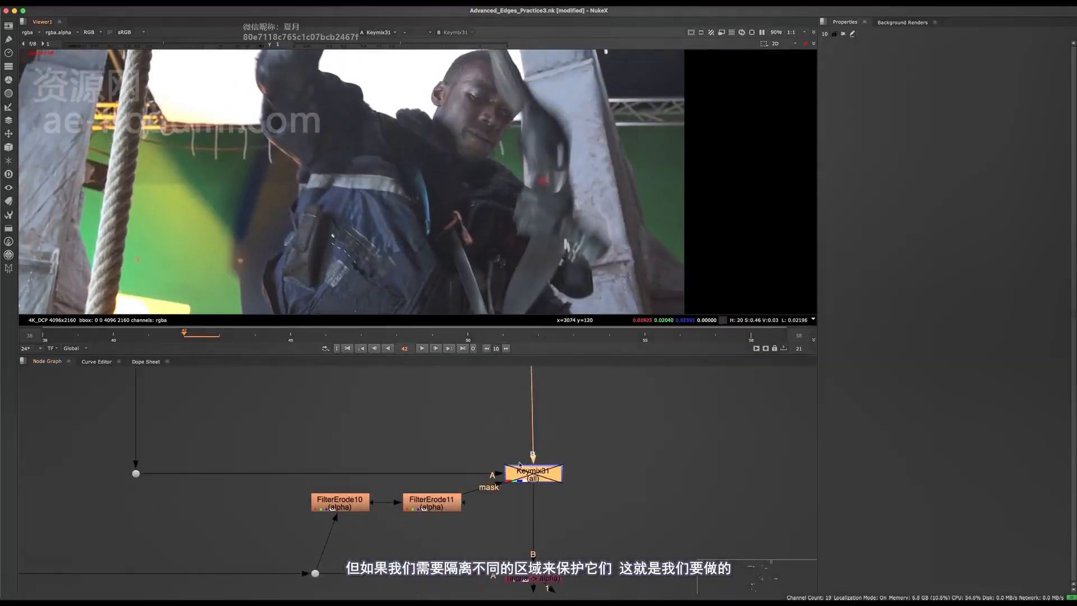
{"action": "scroll", "coordinate": [519, 465], "scroll_direction": "down", "scroll_amount": 5}
{"action": "key", "text": "space"}
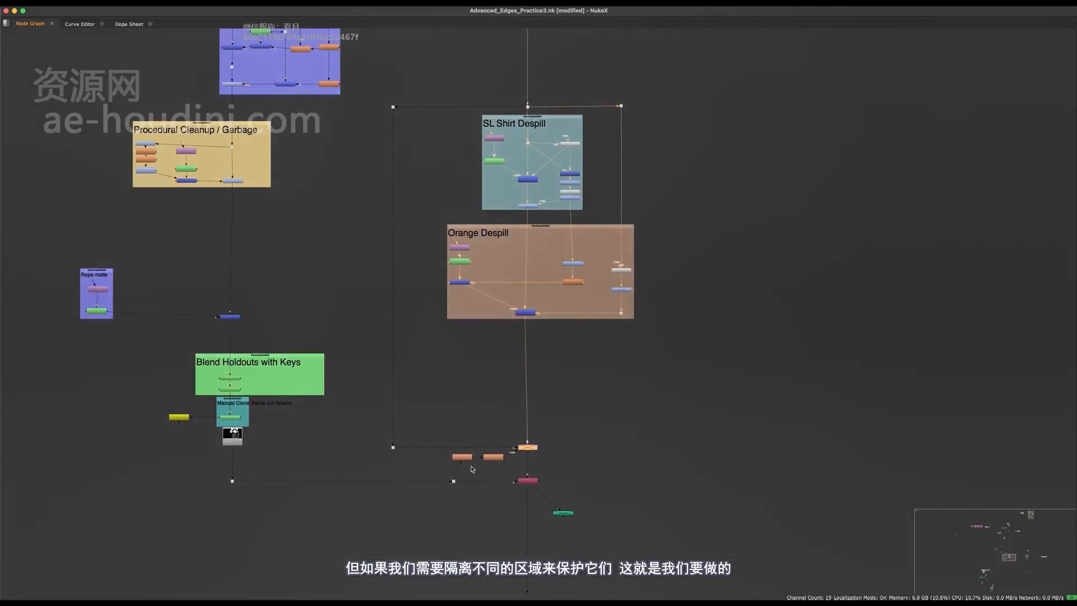
- Add BackdropNode83 around Keymix31 and both FilterErode nodes, then select it to edit its properties
{"action": "scroll", "coordinate": [473, 469], "scroll_direction": "up", "scroll_amount": 3}
{"action": "key", "text": "Tab"}
{"action": "type", "text": "bac"}
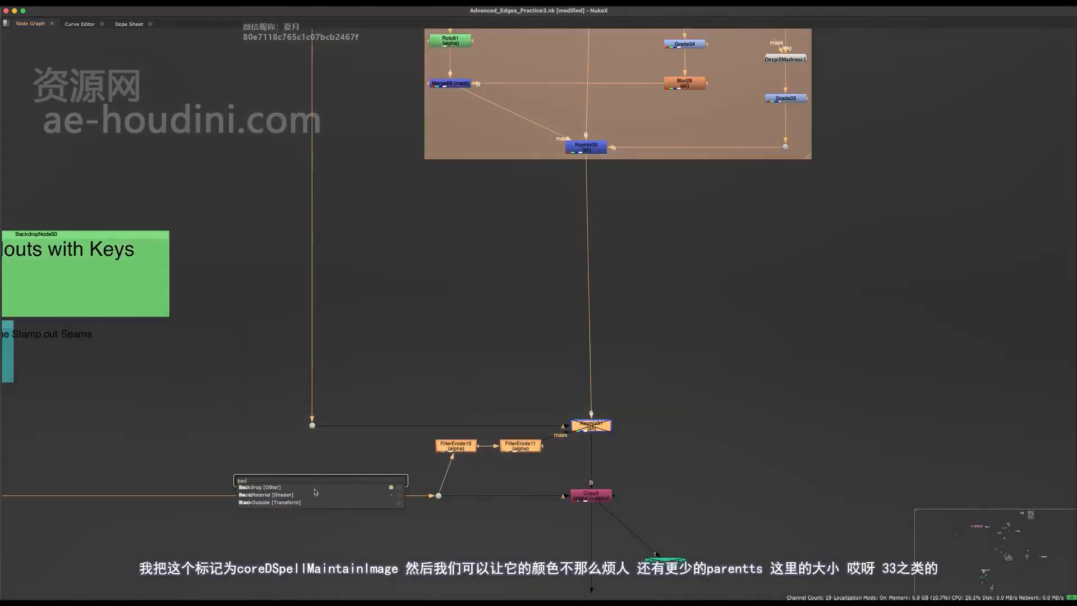
{"action": "key", "text": "Return"}
{"action": "left_click", "coordinate": [426, 392]}
{"action": "key", "text": "space"}
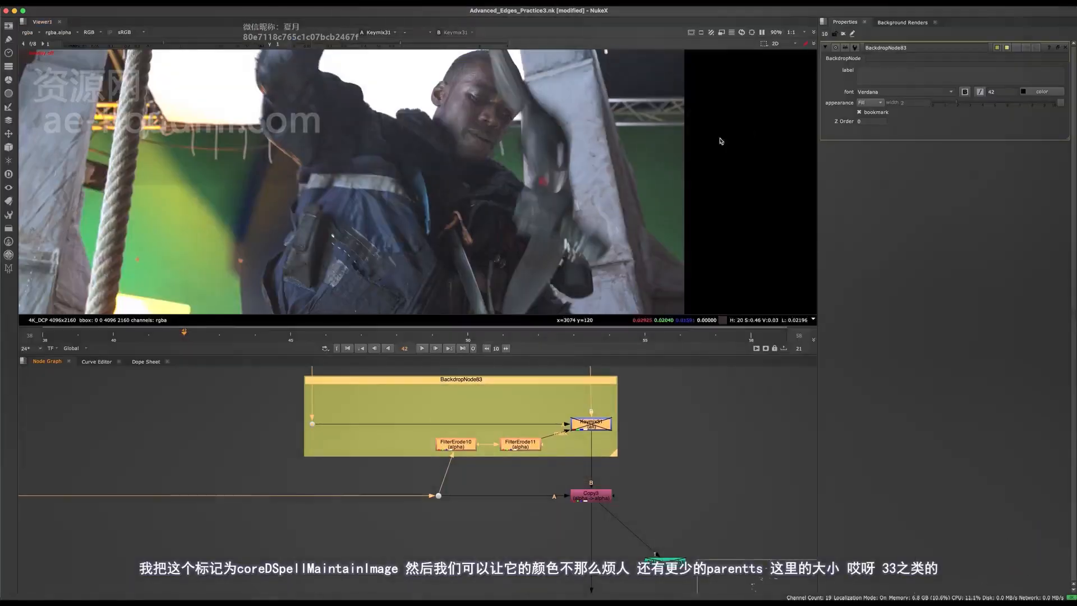
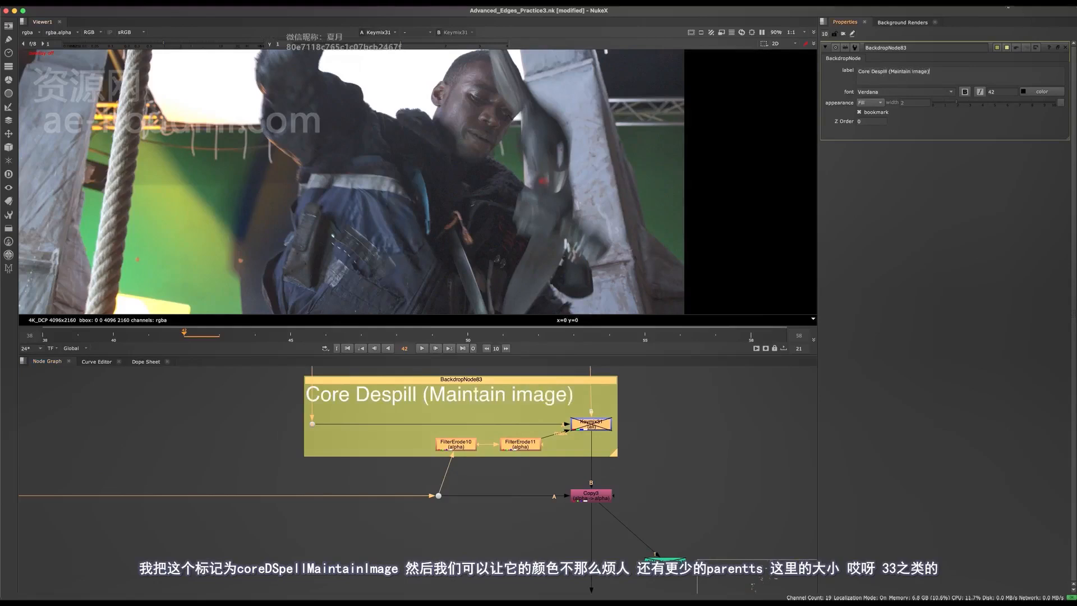
- Give BackdropNode83 a pale grey-green colour and a label font size of 33
{"action": "left_click", "coordinate": [998, 47]}
{"action": "left_click", "coordinate": [645, 353]}
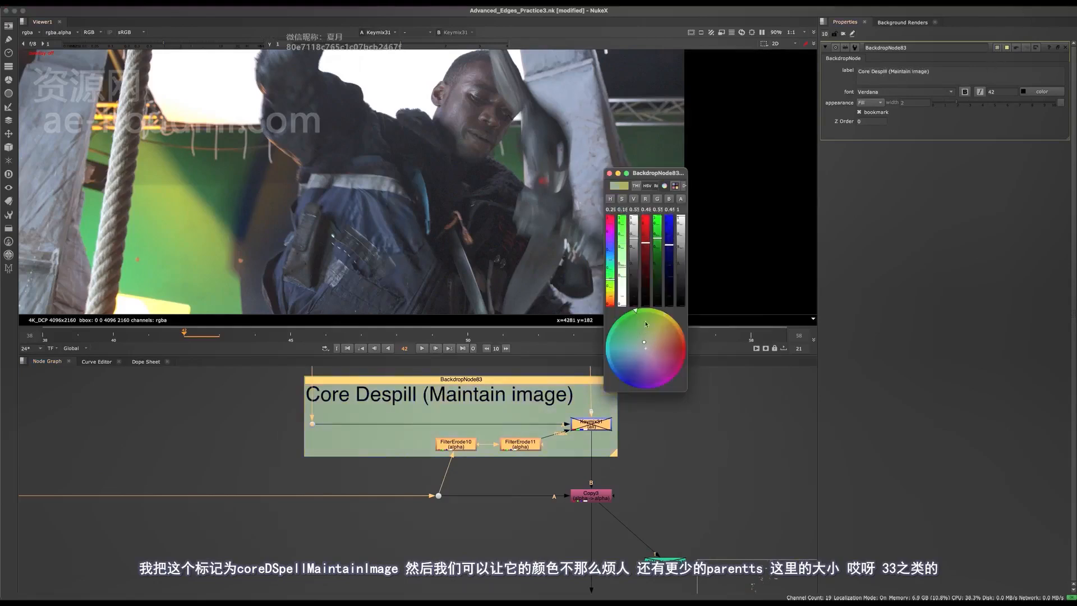
{"action": "left_click_drag", "start_coordinate": [1013, 93], "coordinate": [971, 93]}
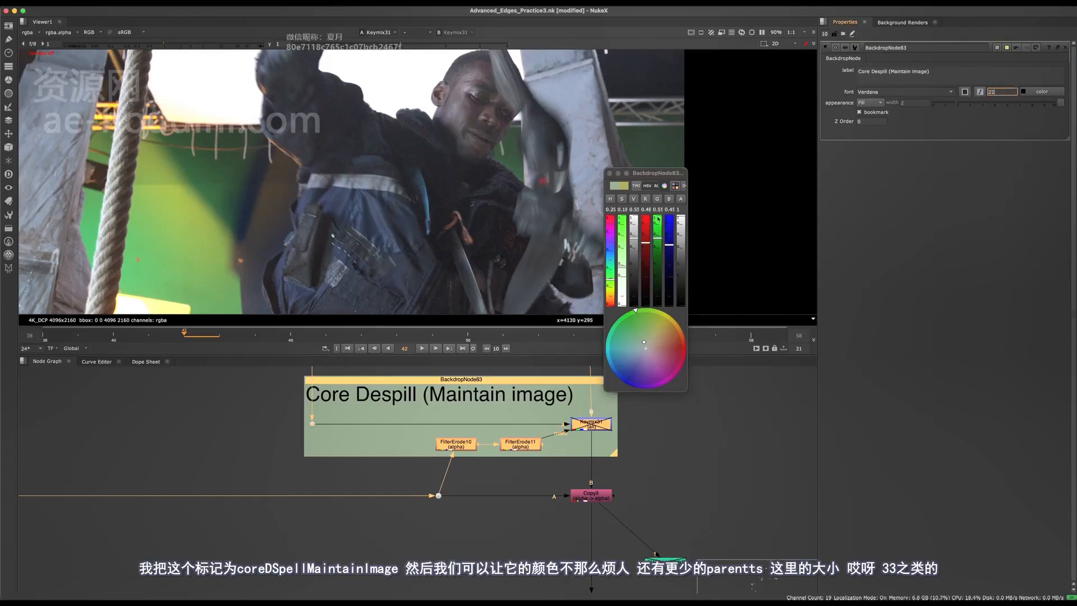
{"action": "left_click", "coordinate": [617, 179]}
{"action": "left_click", "coordinate": [659, 426]}
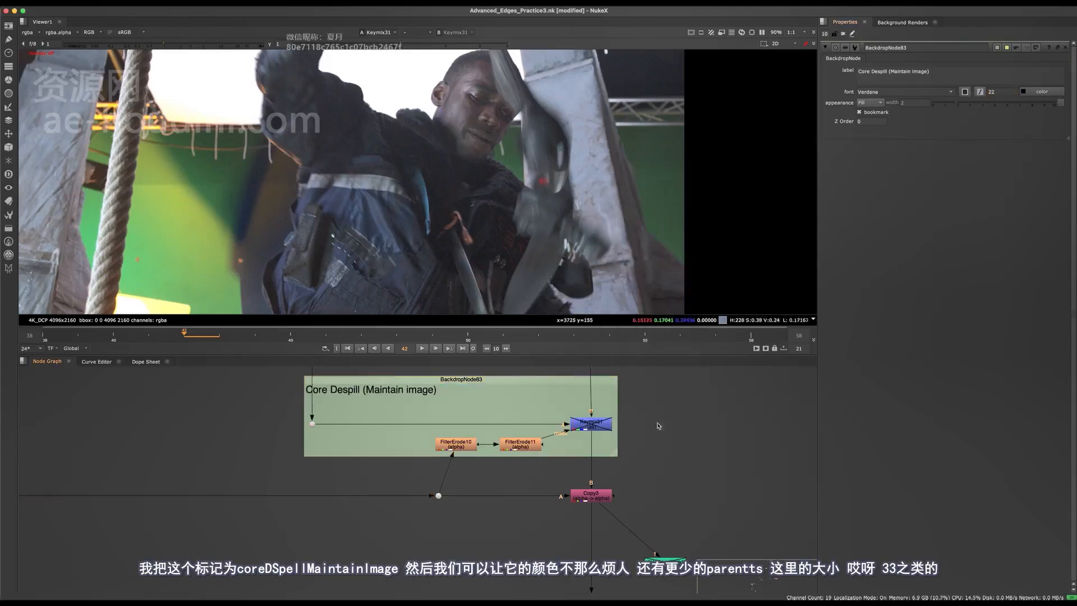
{"action": "left_click", "coordinate": [1004, 72]}
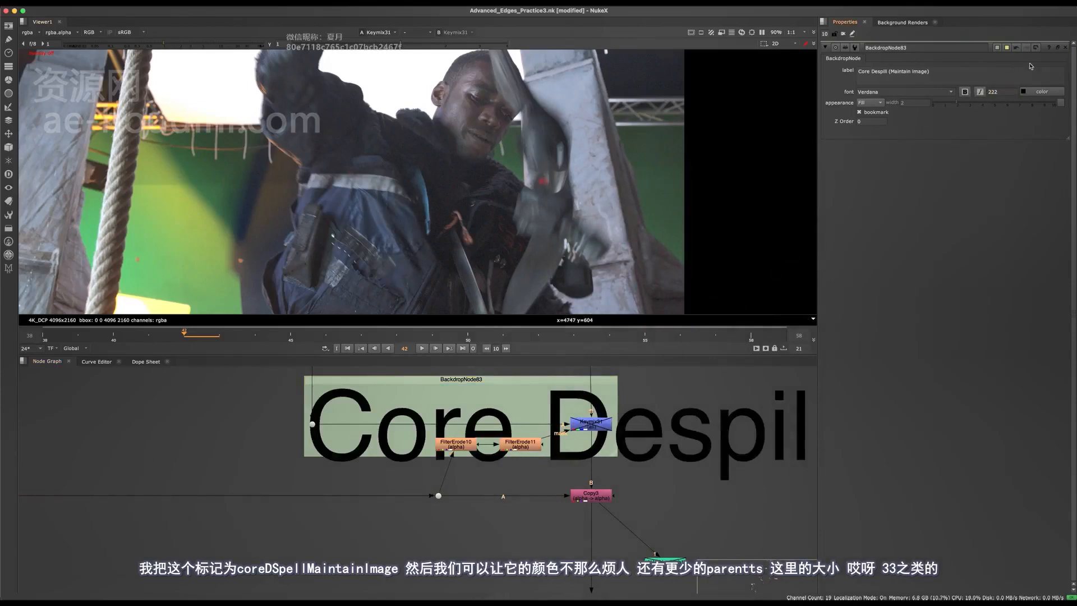
{"action": "key", "text": "Return"}
- Save the script and expand the node graph to fill the window
{"action": "middle_click_drag", "start_coordinate": [465, 426], "coordinate": [470, 367]}
{"action": "key", "text": "super+s"}
{"action": "key", "text": "space"}
{"action": "scroll", "coordinate": [600, 362], "scroll_direction": "up", "scroll_amount": 4}
- Select Keymix31 and toggle its disable state to compare the Core Despill result
{"action": "left_click", "coordinate": [563, 373]}
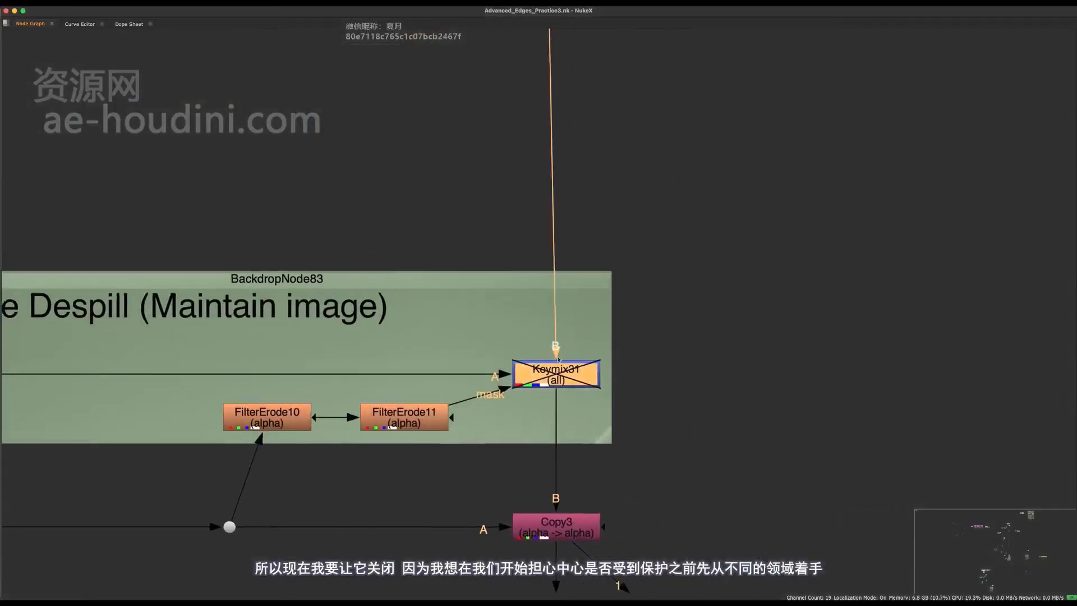
{"action": "scroll", "coordinate": [598, 412], "scroll_direction": "down", "scroll_amount": 6}
{"action": "middle_click_drag", "start_coordinate": [564, 395], "coordinate": [511, 499]}
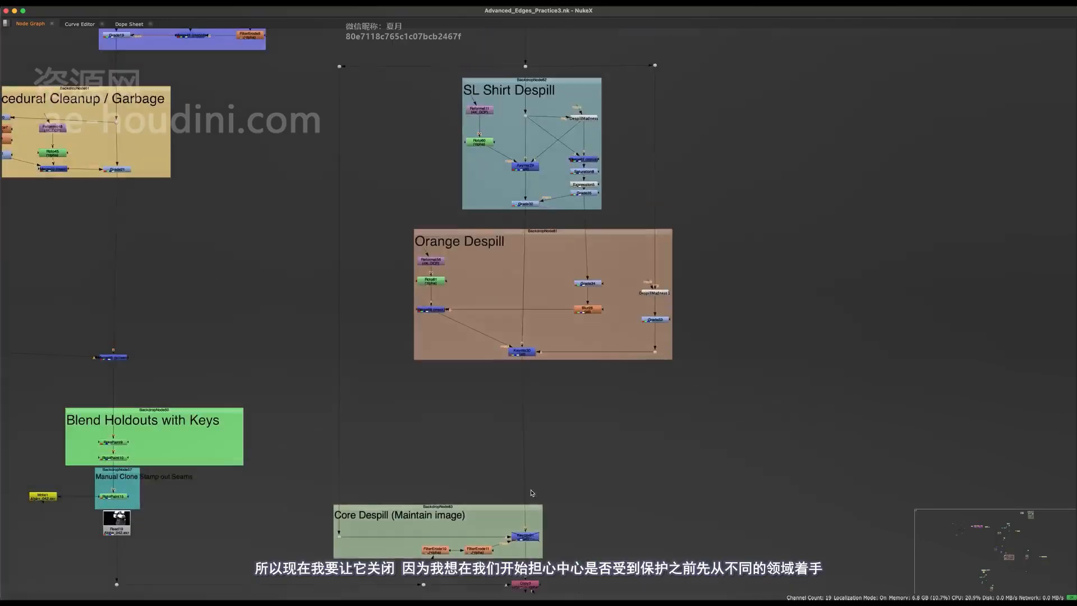
{"action": "key", "text": "space"}
{"action": "middle_click_drag", "start_coordinate": [440, 488], "coordinate": [422, 406]}
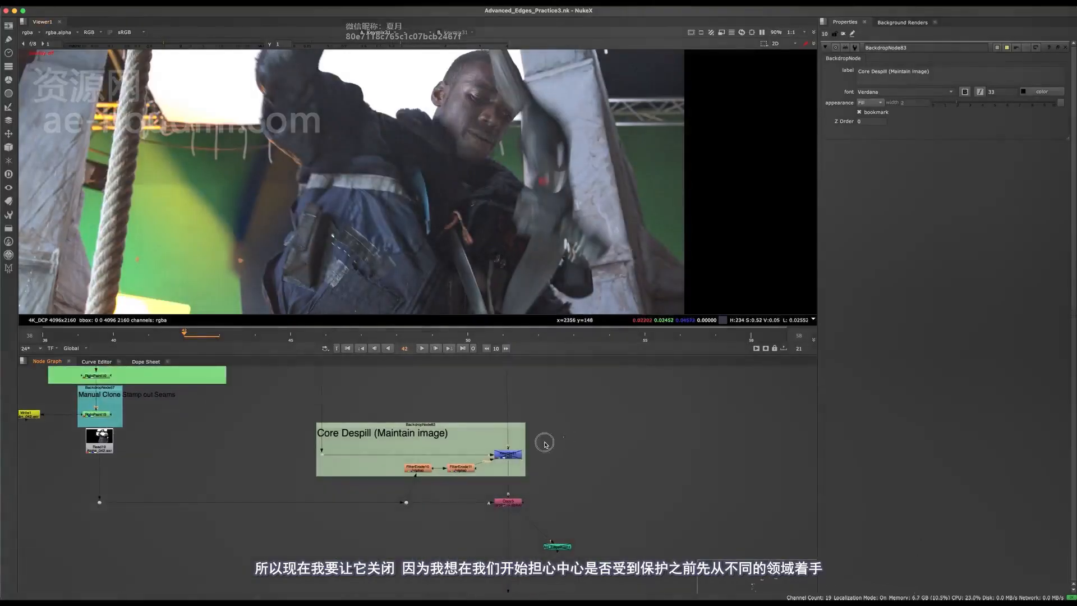
{"action": "key", "text": "d"}
{"action": "scroll", "coordinate": [397, 226], "scroll_direction": "up", "scroll_amount": 5}
{"action": "key", "text": "d"}
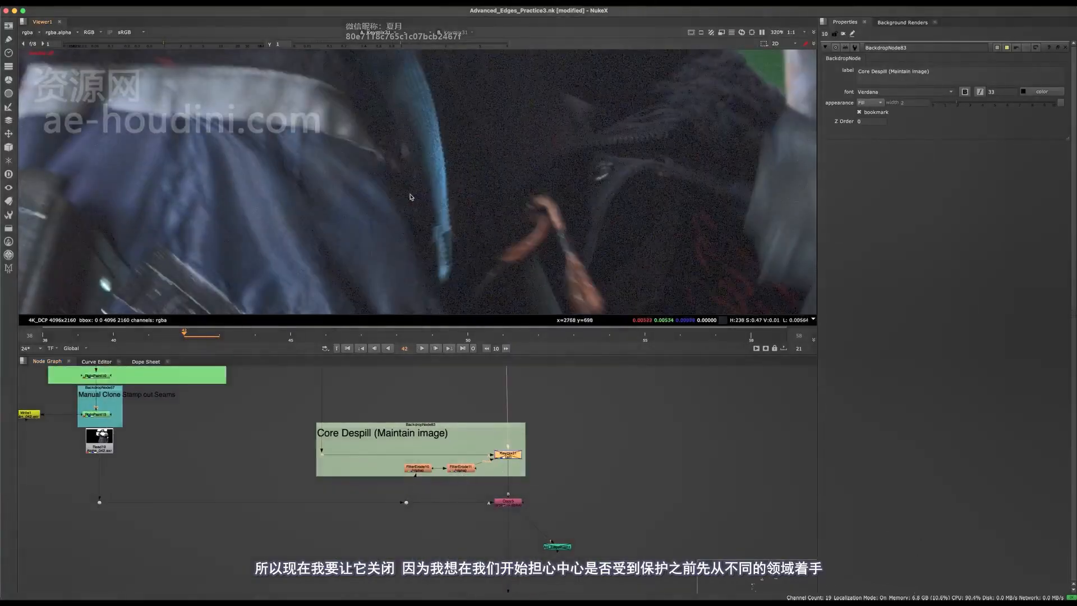
{"action": "key", "text": "d"}
{"action": "scroll", "coordinate": [415, 193], "scroll_direction": "down", "scroll_amount": 5}
{"action": "scroll", "coordinate": [465, 206], "scroll_direction": "down", "scroll_amount": 3}
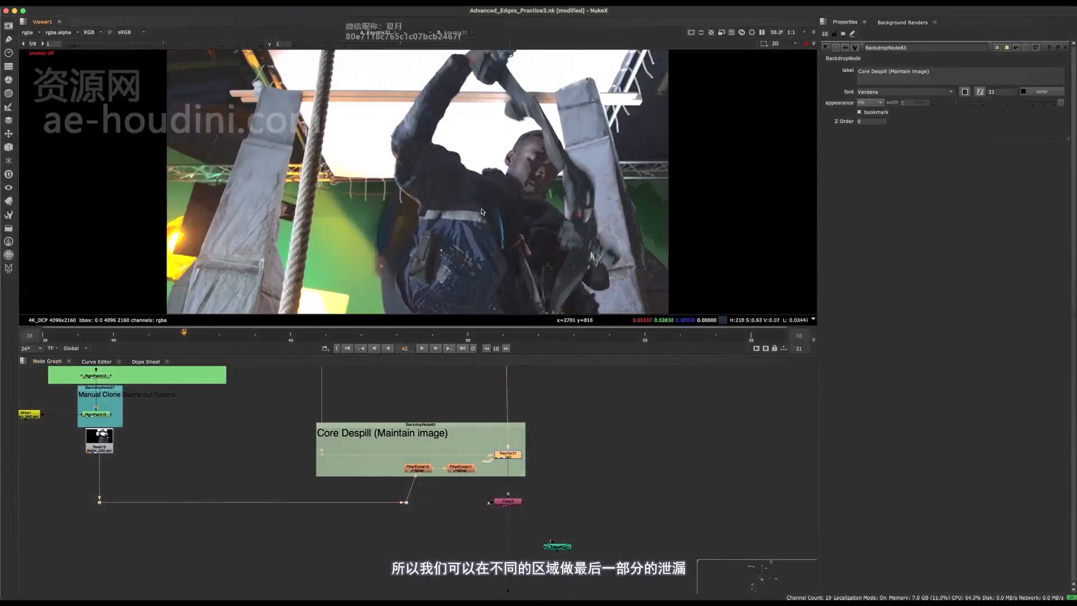
- Check Keymix30's effect near its backdrop and set the current frame to 51
{"action": "key", "text": "d"}
{"action": "middle_click_drag", "start_coordinate": [465, 373], "coordinate": [422, 506]}
{"action": "scroll", "coordinate": [452, 477], "scroll_direction": "up", "scroll_amount": 4}
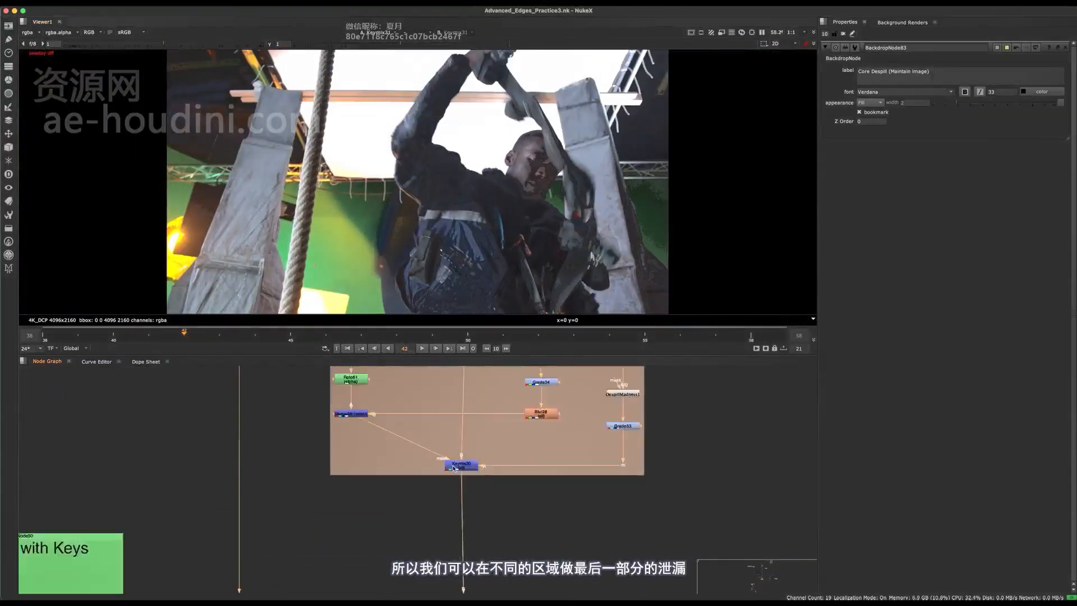
{"action": "left_click", "coordinate": [79, 340]}
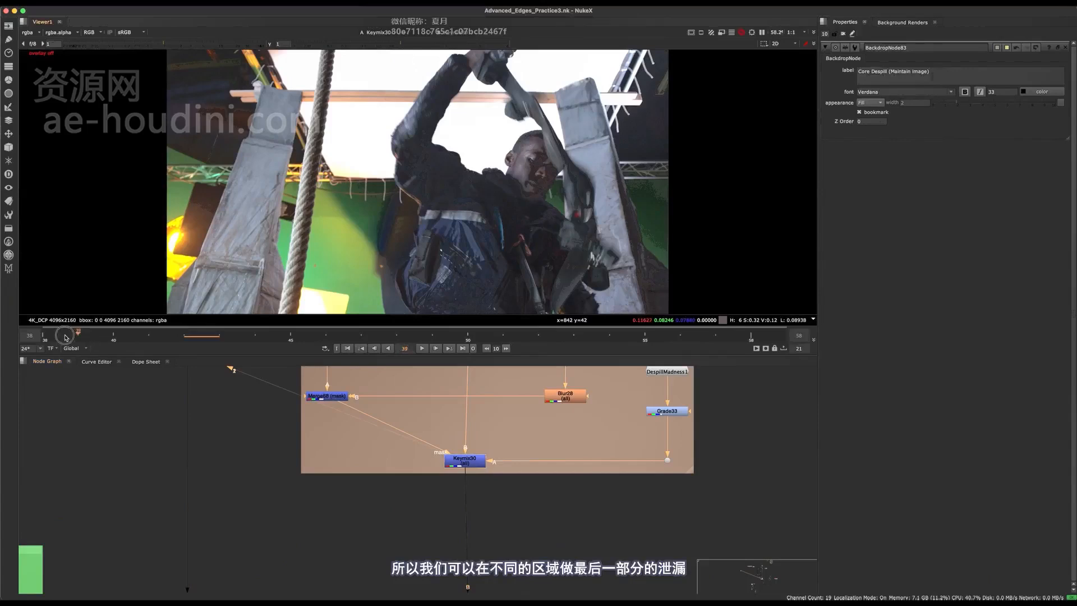
{"action": "left_click", "coordinate": [503, 338]}
{"action": "scroll", "coordinate": [557, 195], "scroll_direction": "up", "scroll_amount": 4}
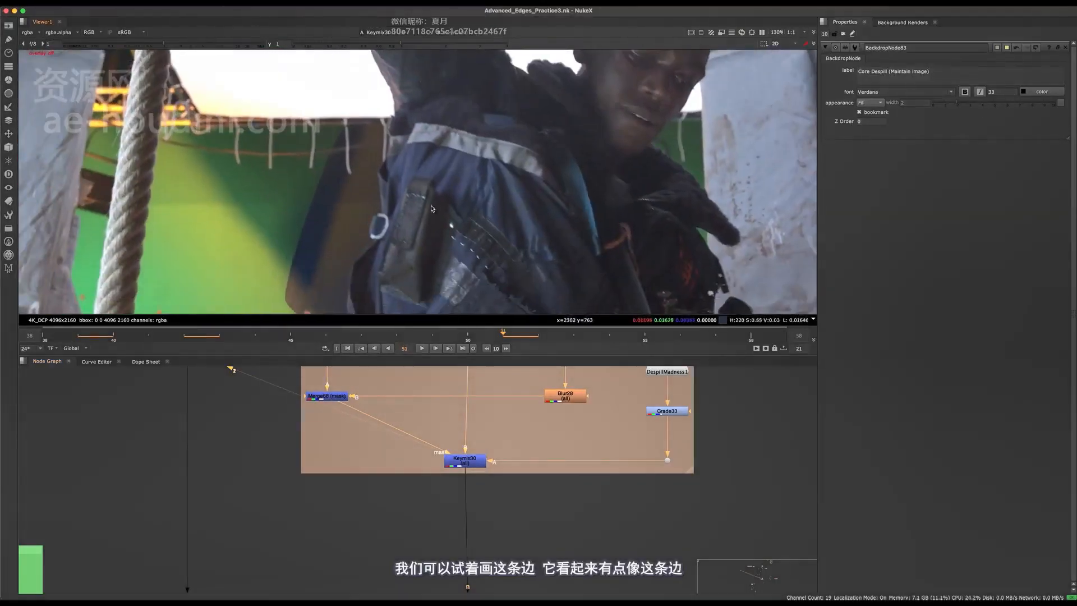
- Move to the teal shirt despill backdrop, view Grade32, and select Keymix29
{"action": "mouse_move", "coordinate": [413, 391]}
{"action": "middle_mouse_down"}
{"action": "mouse_move", "coordinate": [305, 519]}
{"action": "mouse_move", "coordinate": [296, 592]}
{"action": "middle_mouse_up"}
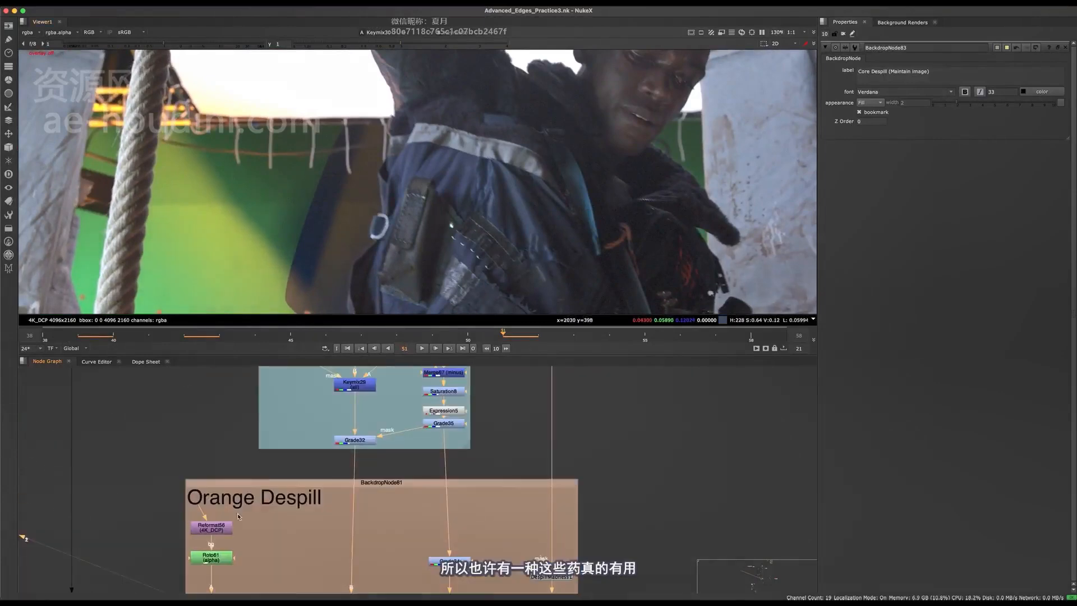
{"action": "mouse_move", "coordinate": [379, 416]}
{"action": "middle_mouse_down"}
{"action": "mouse_move", "coordinate": [399, 501]}
{"action": "mouse_move", "coordinate": [363, 581]}
{"action": "middle_mouse_up"}
{"action": "left_click", "coordinate": [375, 525]}
{"action": "key", "text": "1"}
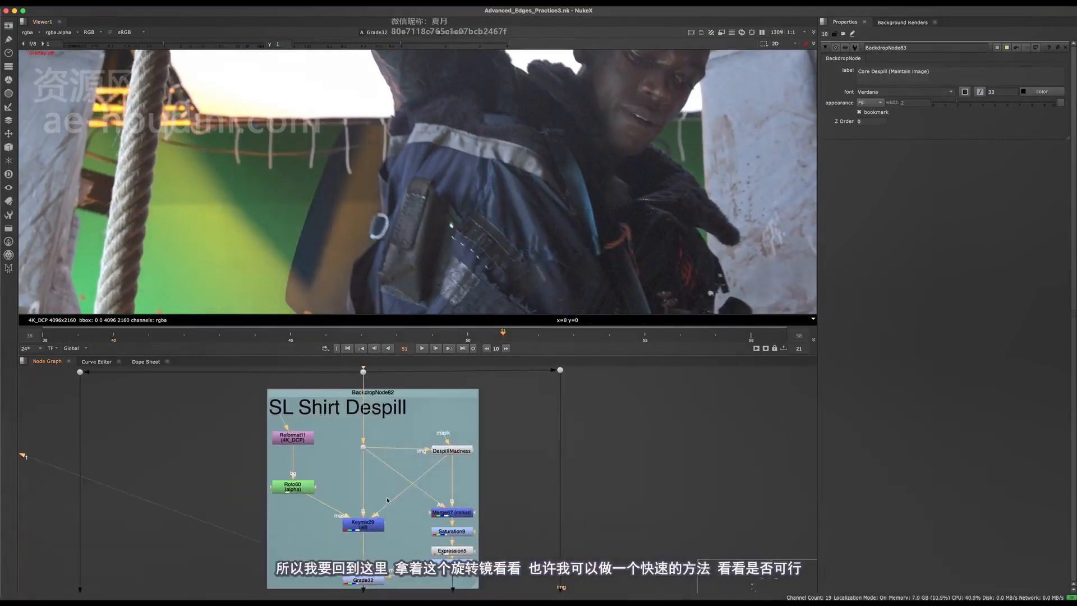
{"action": "left_click", "coordinate": [362, 528]}
- View Keymix29, open Roto60, and draw a new Bezier3 shape along the glove edge
{"action": "key", "text": "1"}
{"action": "double_click", "coordinate": [301, 495]}
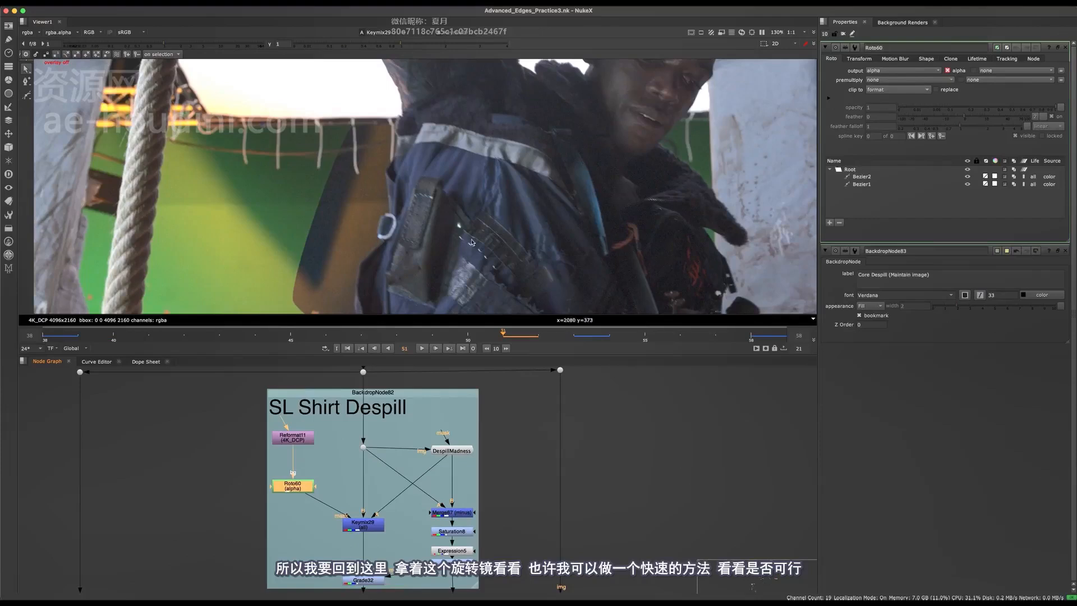
{"action": "left_click", "coordinate": [28, 99]}
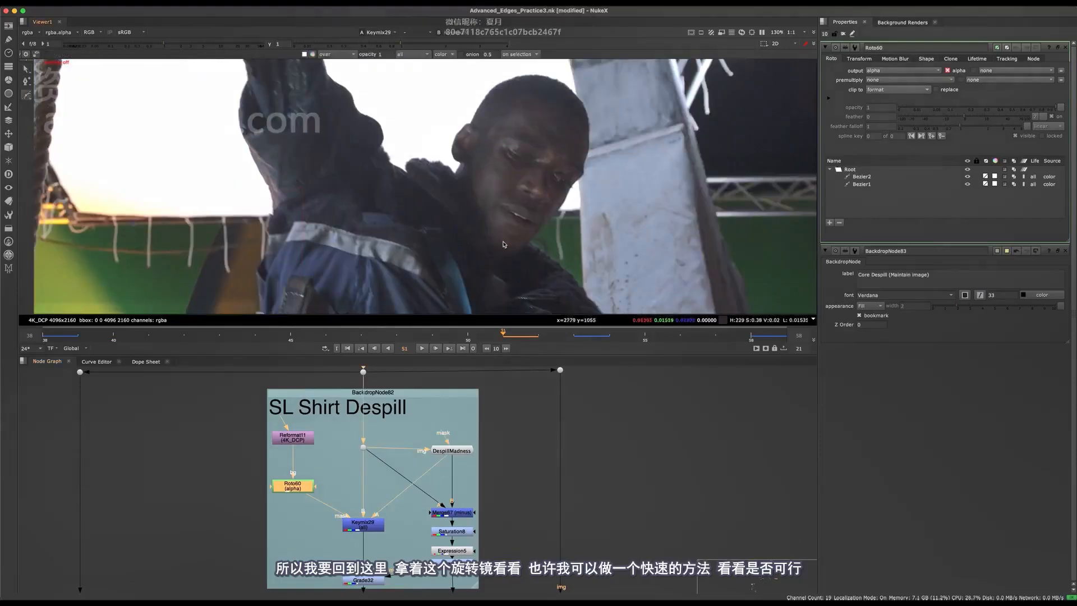
{"action": "middle_click_drag", "start_coordinate": [504, 244], "coordinate": [480, 175]}
{"action": "left_click", "coordinate": [532, 121]}
{"action": "left_click", "coordinate": [489, 165]}
{"action": "left_click", "coordinate": [487, 225]}
{"action": "left_click", "coordinate": [545, 241]}
{"action": "left_click", "coordinate": [613, 186]}
{"action": "key", "text": "Return"}
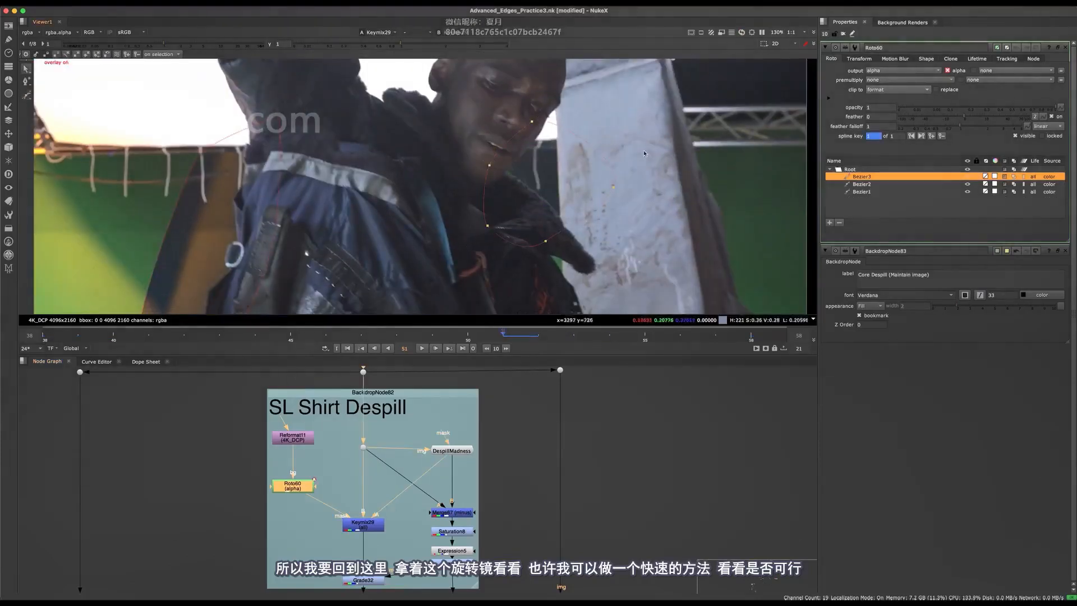
- Select all Bezier3 points and move the shape right and slightly lower
{"action": "key", "text": "ctrl+a"}
{"action": "scroll", "coordinate": [673, 134], "scroll_direction": "up", "scroll_amount": 4}
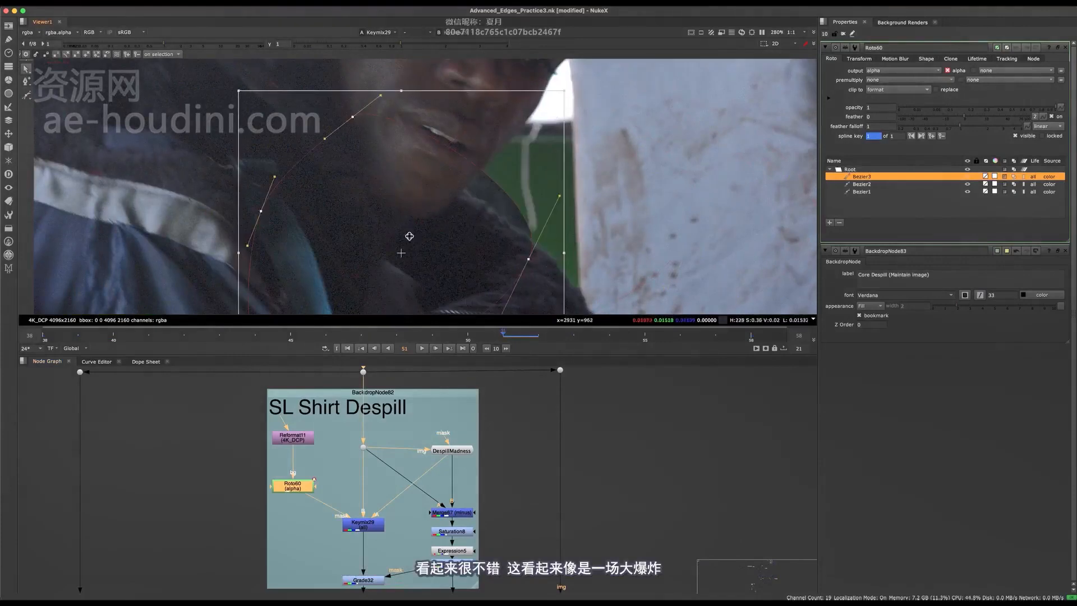
{"action": "left_click_drag", "start_coordinate": [410, 236], "coordinate": [566, 202]}
{"action": "scroll", "coordinate": [553, 169], "scroll_direction": "down", "scroll_amount": 4}
{"action": "middle_click_drag", "start_coordinate": [569, 207], "coordinate": [561, 144]}
{"action": "scroll", "coordinate": [562, 143], "scroll_direction": "up", "scroll_amount": 2}
- Reselect a group of Bezier3's points and drag them down to refit the edge
{"action": "left_click", "coordinate": [539, 218]}
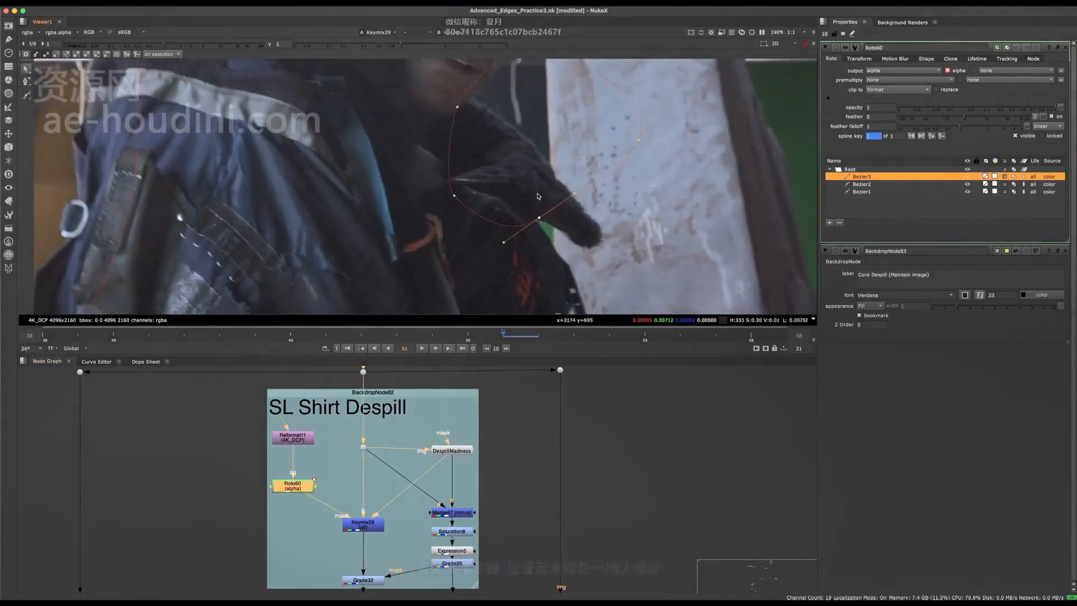
{"action": "scroll", "coordinate": [530, 194], "scroll_direction": "down", "scroll_amount": 5}
{"action": "left_click_drag", "start_coordinate": [636, 141], "coordinate": [448, 261]}
{"action": "scroll", "coordinate": [530, 199], "scroll_direction": "up", "scroll_amount": 3}
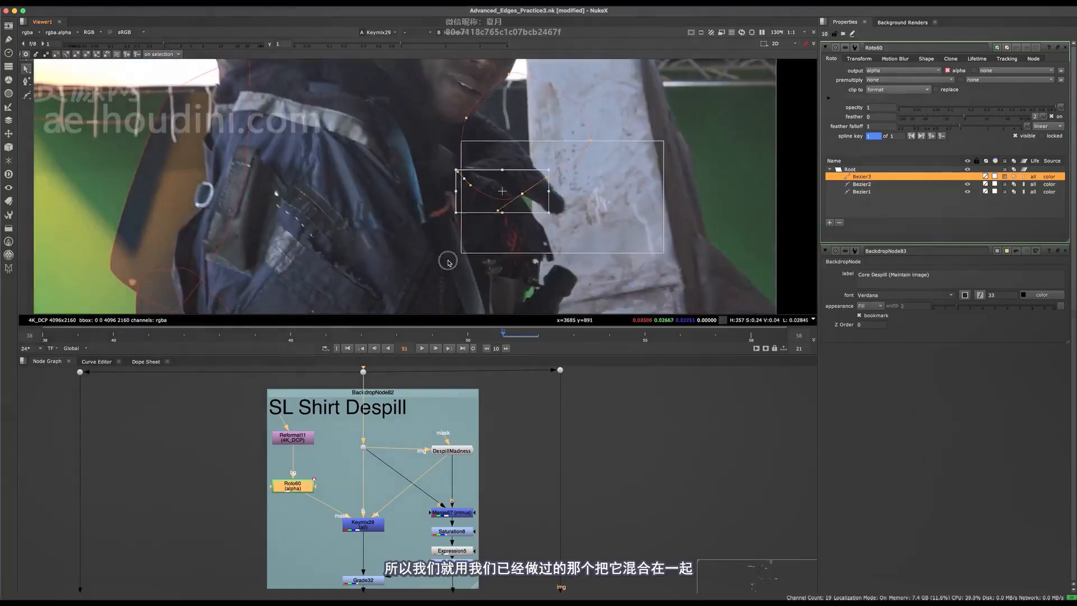
{"action": "left_click_drag", "start_coordinate": [655, 122], "coordinate": [449, 224]}
{"action": "left_click_drag", "start_coordinate": [527, 215], "coordinate": [536, 309]}
{"action": "middle_click_drag", "start_coordinate": [545, 310], "coordinate": [539, 196]}
{"action": "left_click_drag", "start_coordinate": [540, 197], "coordinate": [539, 301]}
{"action": "scroll", "coordinate": [538, 249], "scroll_direction": "down", "scroll_amount": 4}
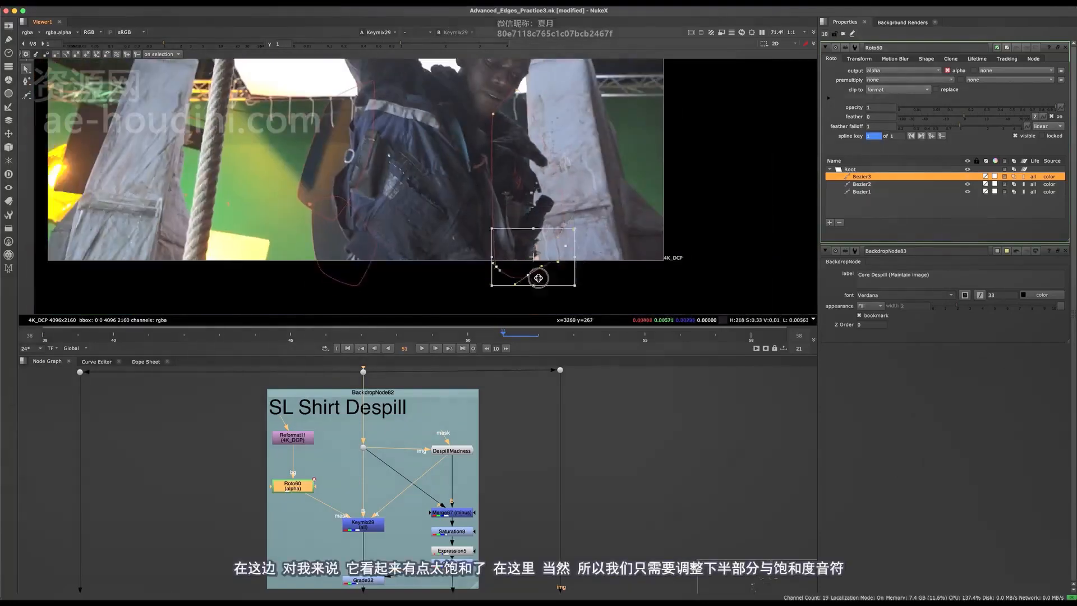
{"action": "scroll", "coordinate": [540, 246], "scroll_direction": "up", "scroll_amount": 8}
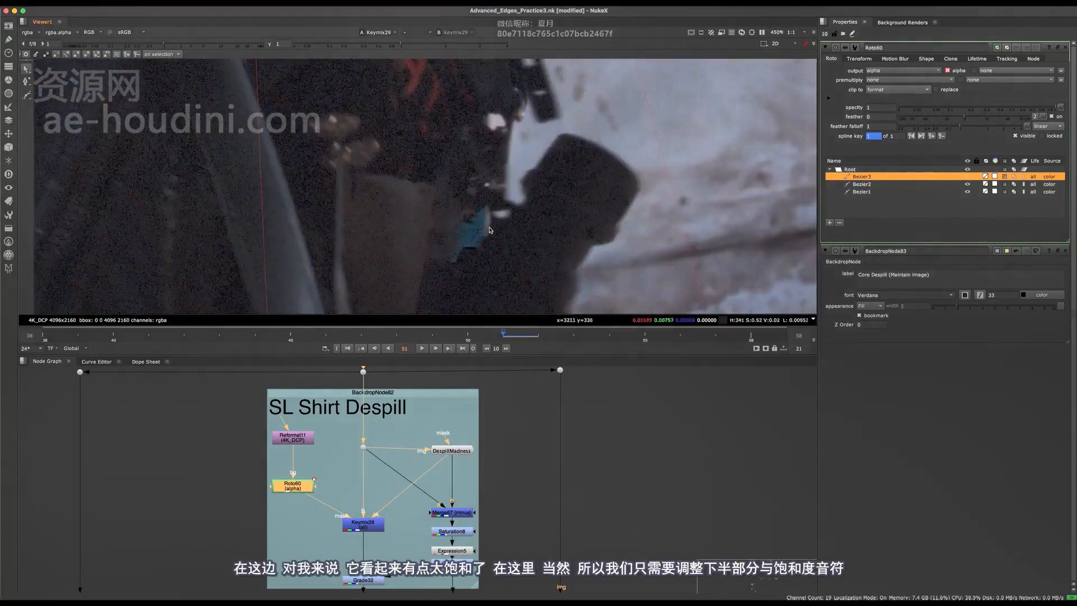
{"action": "scroll", "coordinate": [469, 236], "scroll_direction": "down", "scroll_amount": 3}
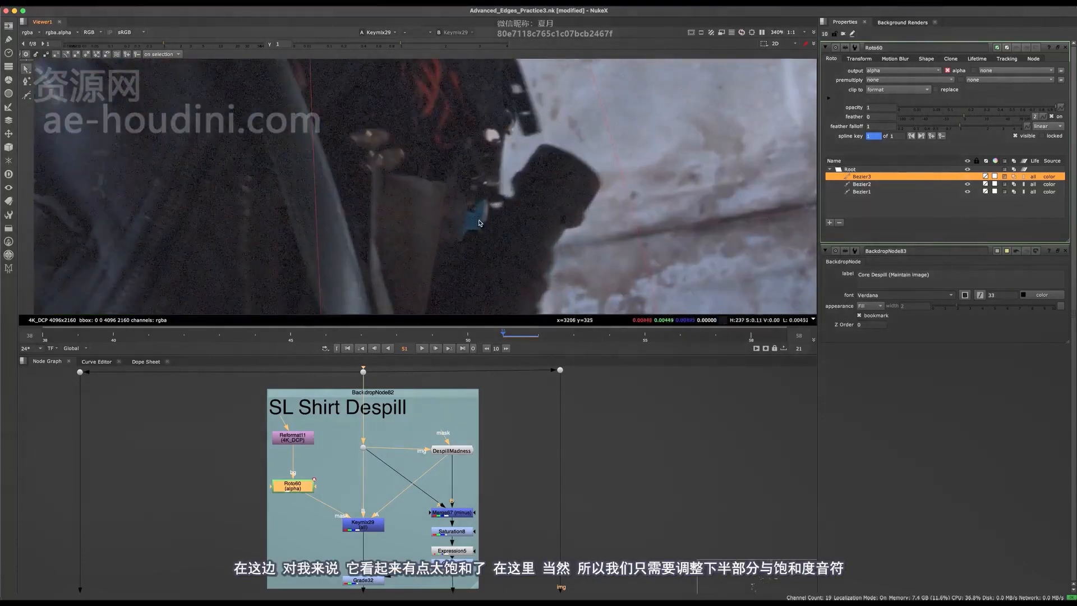
{"action": "scroll", "coordinate": [471, 248], "scroll_direction": "down", "scroll_amount": 7}
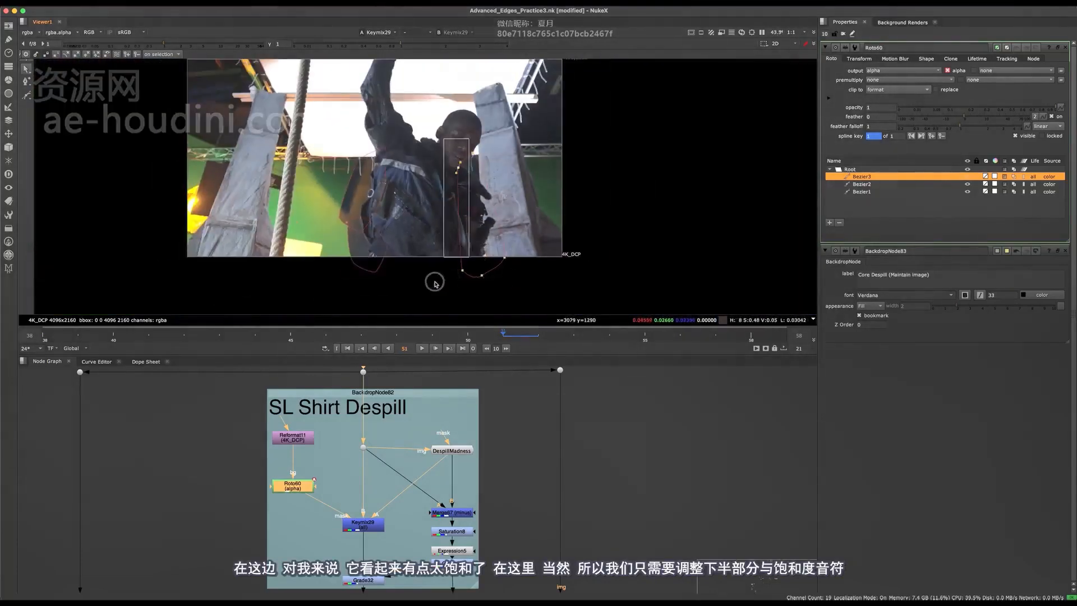
{"action": "scroll", "coordinate": [435, 282], "scroll_direction": "up", "scroll_amount": 5}
{"action": "scroll", "coordinate": [469, 230], "scroll_direction": "down", "scroll_amount": 2}
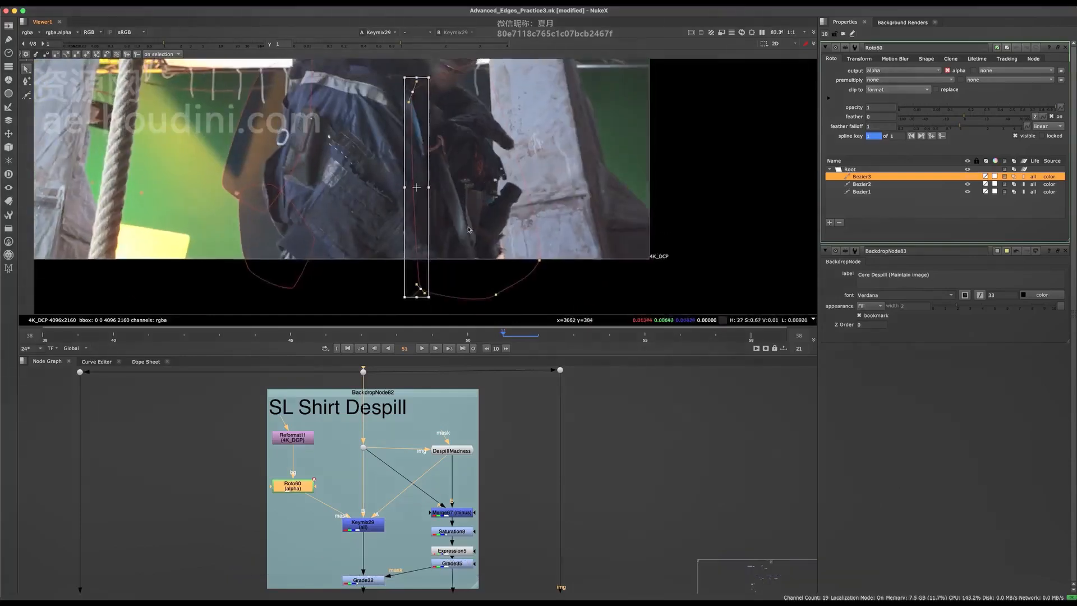
{"action": "middle_click_drag", "start_coordinate": [446, 227], "coordinate": [514, 242]}
- Reposition Bezier3 at frame 56 to set a key there
{"action": "left_click", "coordinate": [682, 336]}
{"action": "mouse_move", "coordinate": [511, 242]}
{"action": "left_mouse_down"}
{"action": "mouse_move", "coordinate": [495, 236]}
{"action": "mouse_move", "coordinate": [507, 241]}
{"action": "left_mouse_up"}
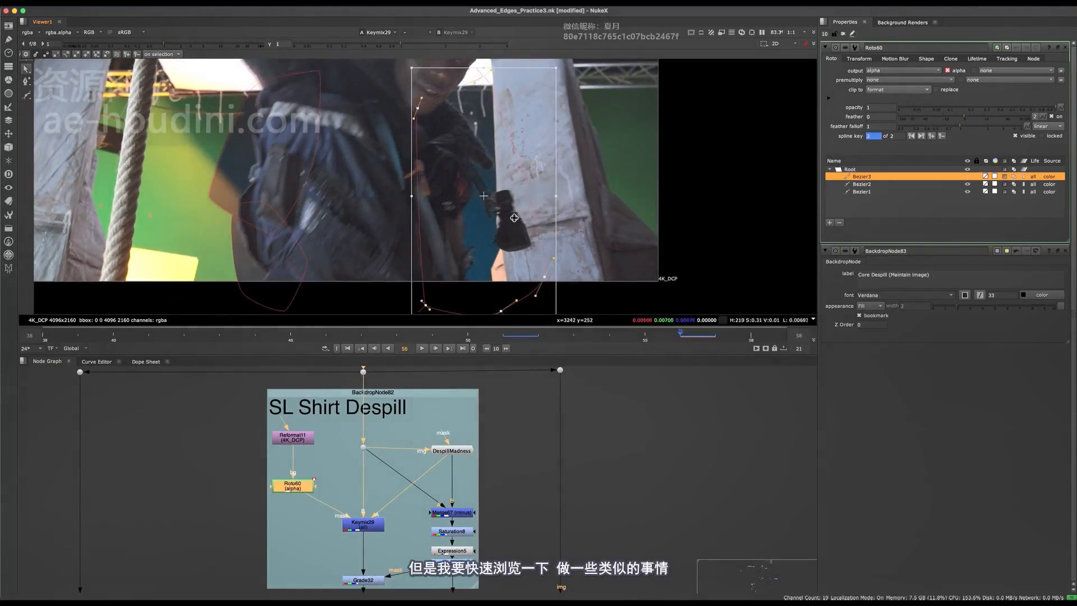
{"action": "middle_click_drag", "start_coordinate": [519, 109], "coordinate": [510, 151]}
{"action": "scroll", "coordinate": [434, 149], "scroll_direction": "up", "scroll_amount": 2}
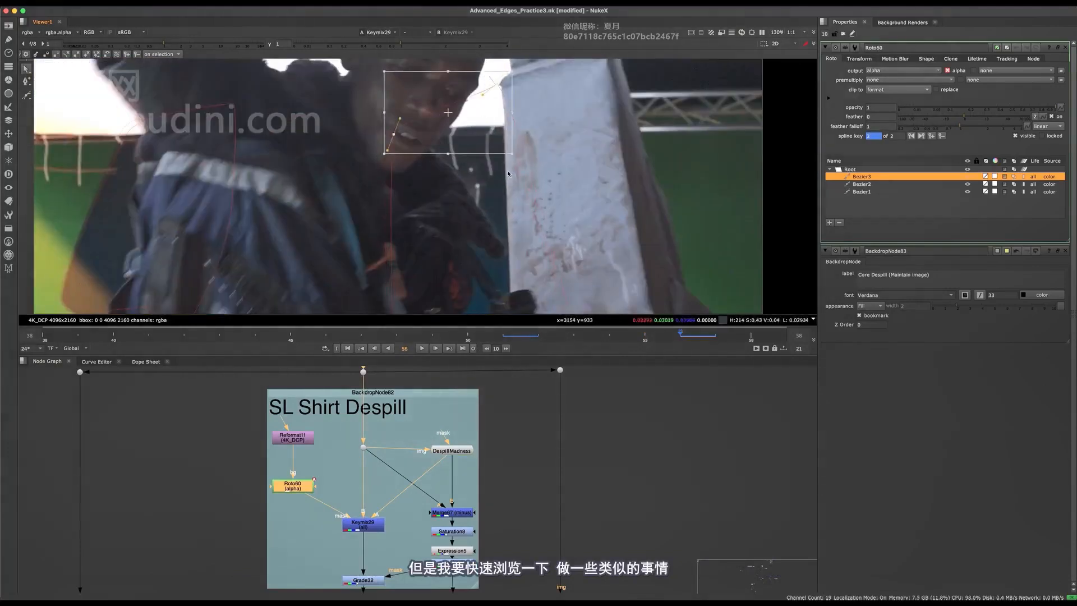
{"action": "scroll", "coordinate": [509, 173], "scroll_direction": "down", "scroll_amount": 5}
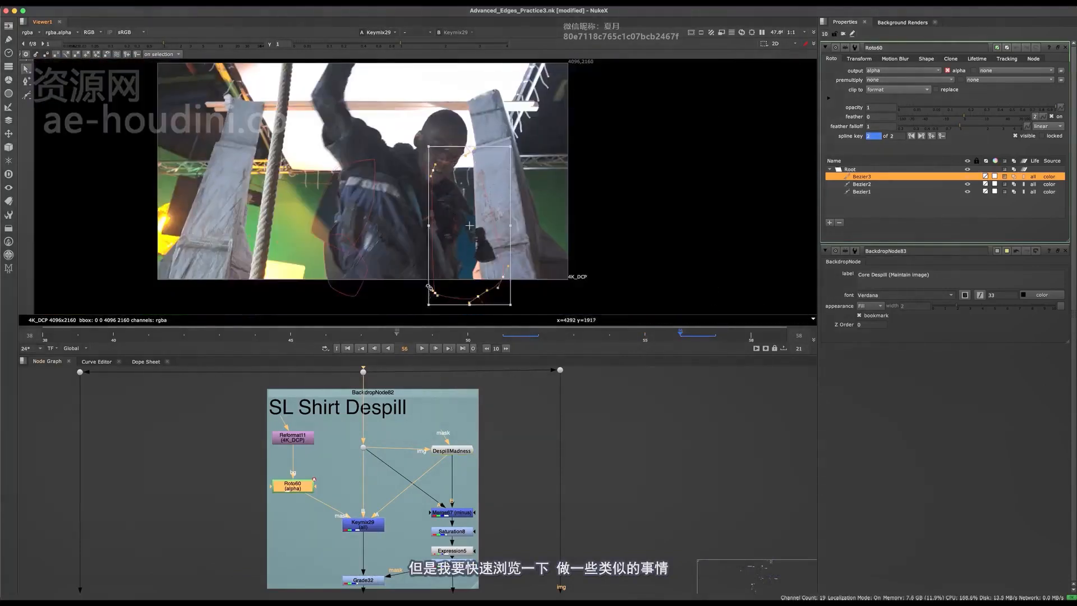
{"action": "scroll", "coordinate": [458, 265], "scroll_direction": "up", "scroll_amount": 2}
- Shift Bezier3 right and up at frame 43 to key it
{"action": "left_click_drag", "start_coordinate": [286, 339], "coordinate": [252, 341]}
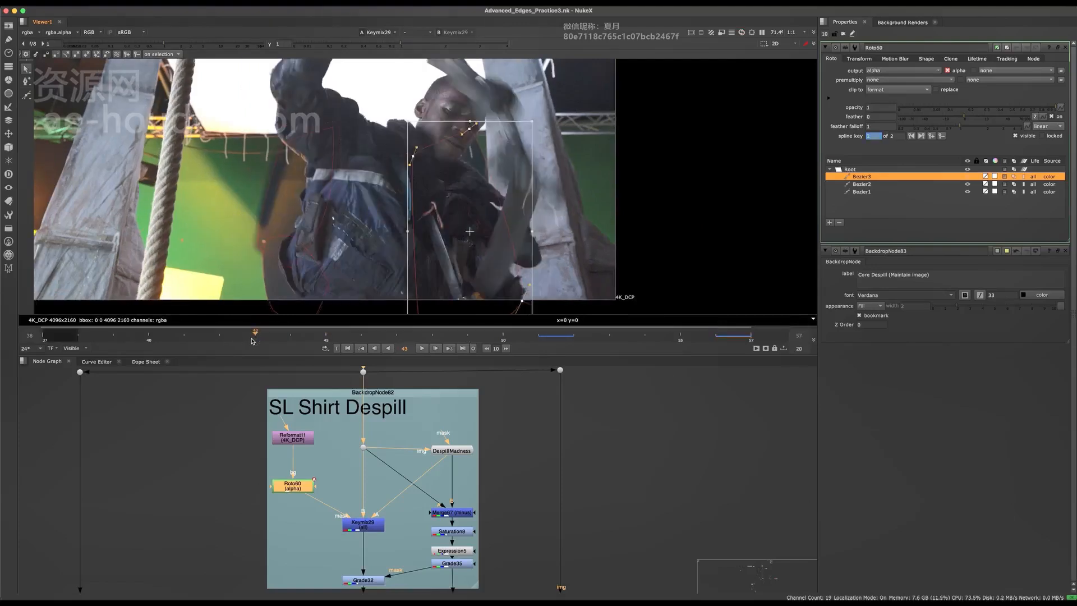
{"action": "left_click_drag", "start_coordinate": [490, 237], "coordinate": [507, 229]}
{"action": "scroll", "coordinate": [513, 229], "scroll_direction": "up", "scroll_amount": 2}
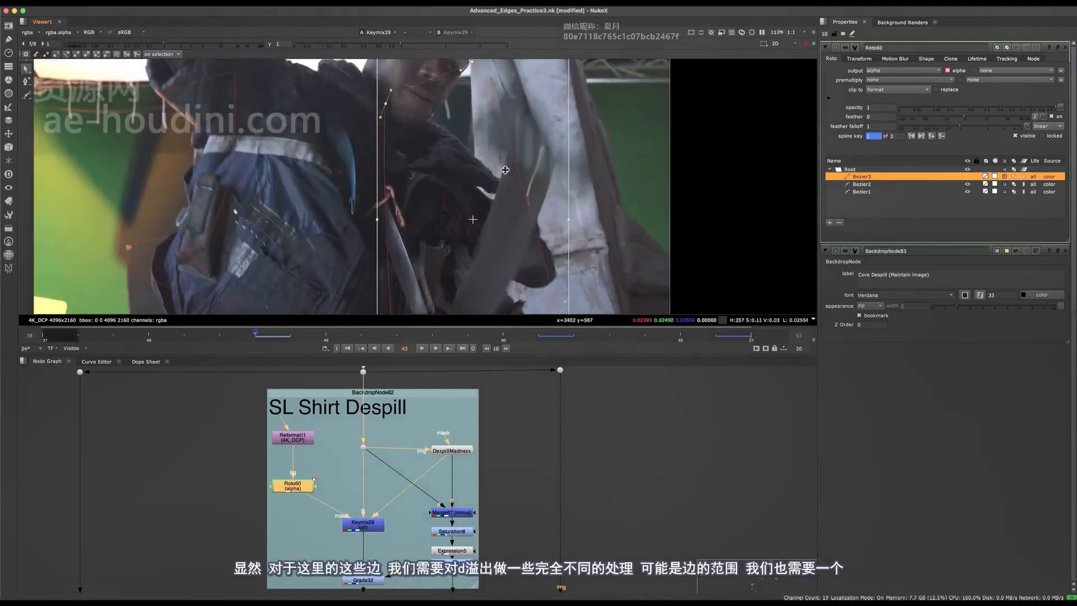
{"action": "scroll", "coordinate": [493, 174], "scroll_direction": "up", "scroll_amount": 3}
{"action": "scroll", "coordinate": [563, 180], "scroll_direction": "down", "scroll_amount": 3}
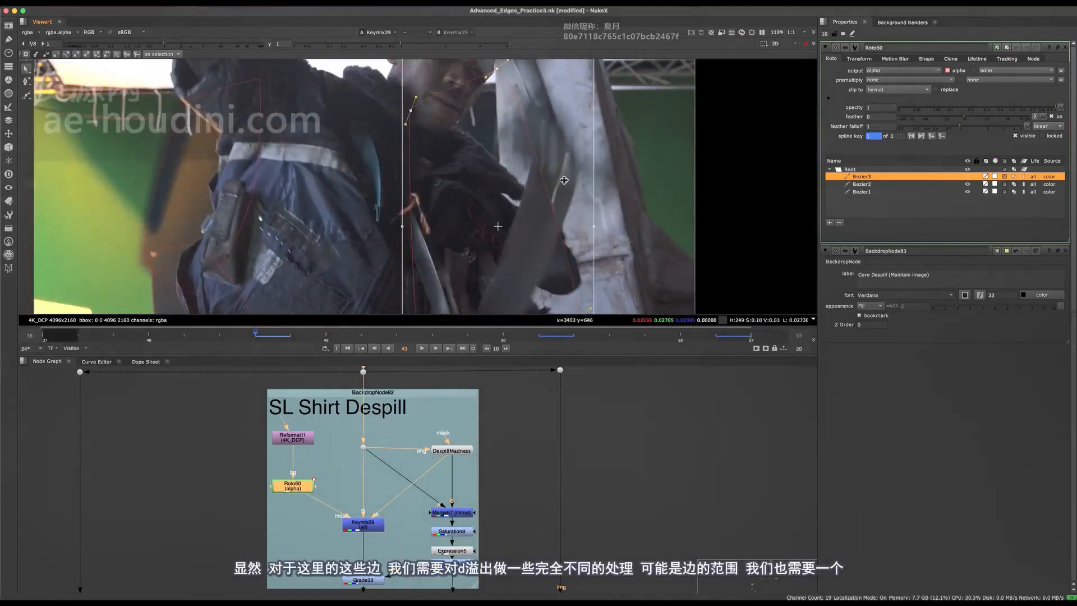
{"action": "scroll", "coordinate": [608, 145], "scroll_direction": "down", "scroll_amount": 3}
{"action": "middle_click_drag", "start_coordinate": [607, 150], "coordinate": [560, 147]}
{"action": "scroll", "coordinate": [542, 182], "scroll_direction": "up", "scroll_amount": 2}
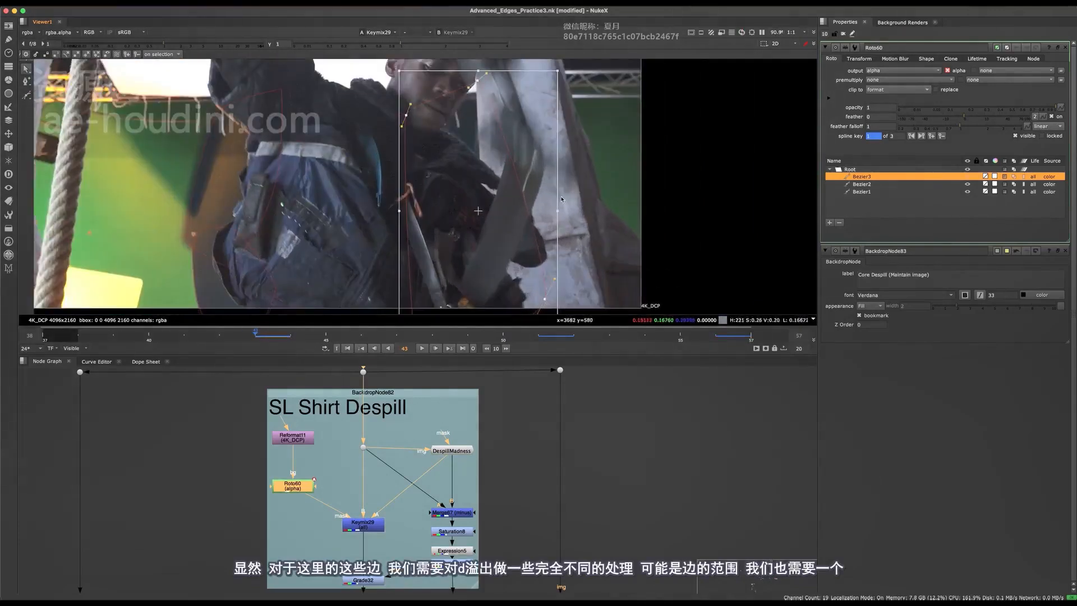
- Step through frames 43–48 with overlays hidden, then nudge Bezier3 to key frame 48
{"action": "key", "text": "q"}
{"action": "left_click_drag", "start_coordinate": [363, 334], "coordinate": [428, 335]}
{"action": "scroll", "coordinate": [550, 161], "scroll_direction": "down", "scroll_amount": 2}
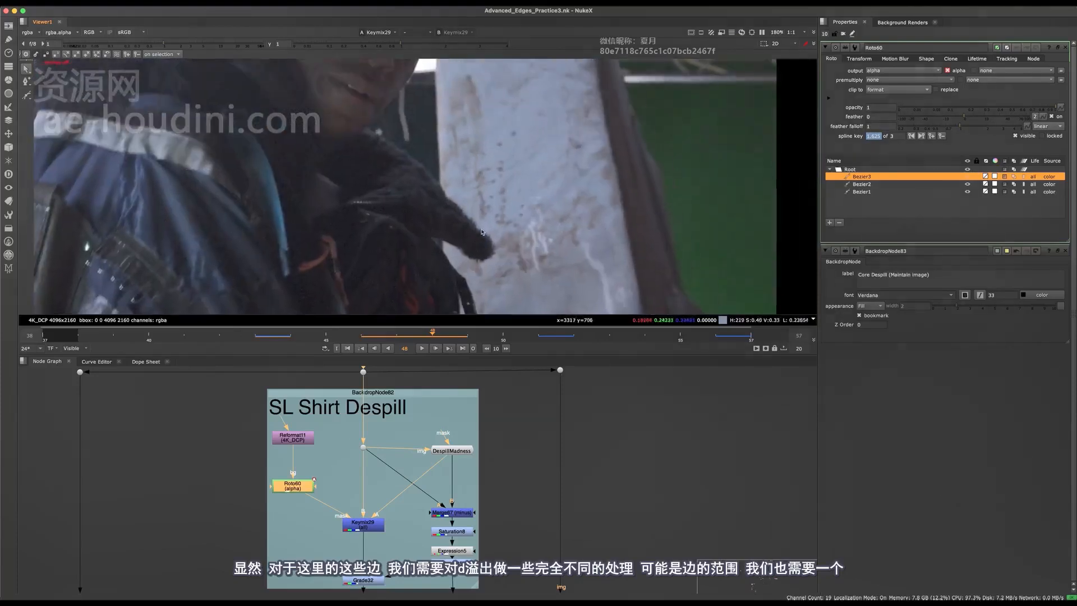
{"action": "scroll", "coordinate": [471, 226], "scroll_direction": "down", "scroll_amount": 5}
{"action": "key", "text": "o"}
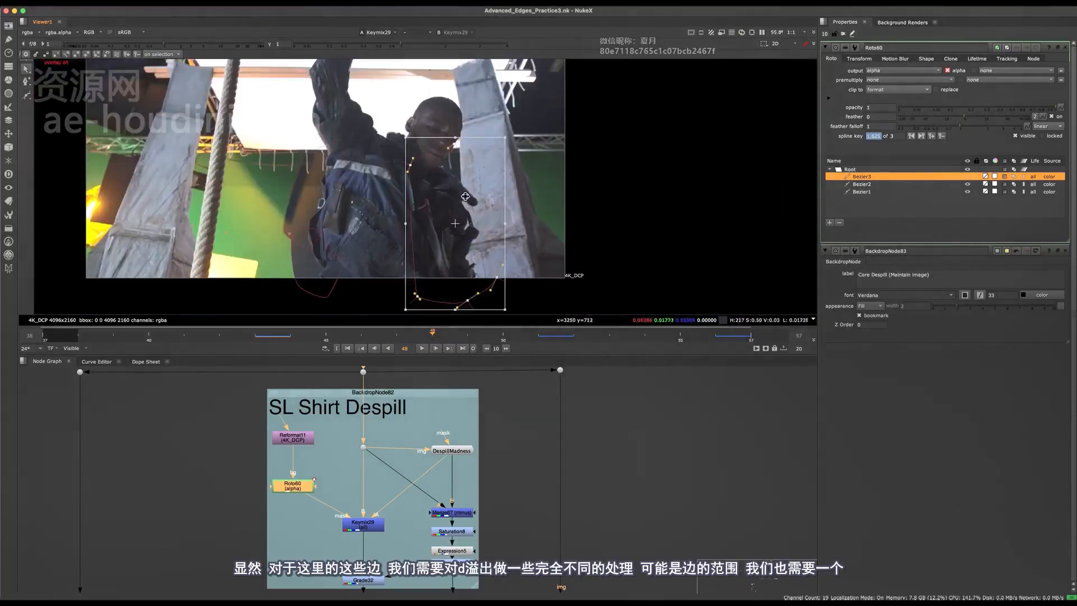
{"action": "left_click_drag", "start_coordinate": [461, 226], "coordinate": [463, 227]}
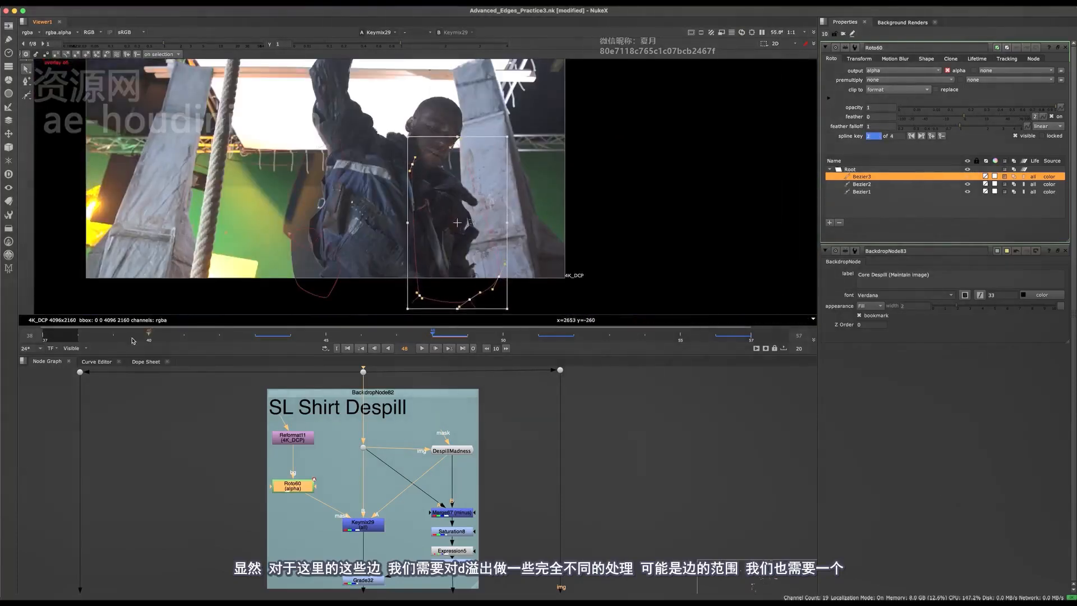
- Scrub frames 40–55 to check the Bezier3 fit, stopping at frame 54
{"action": "left_click", "coordinate": [133, 338]}
{"action": "left_click_drag", "start_coordinate": [144, 340], "coordinate": [692, 341]}
{"action": "scroll", "coordinate": [458, 207], "scroll_direction": "up", "scroll_amount": 2}
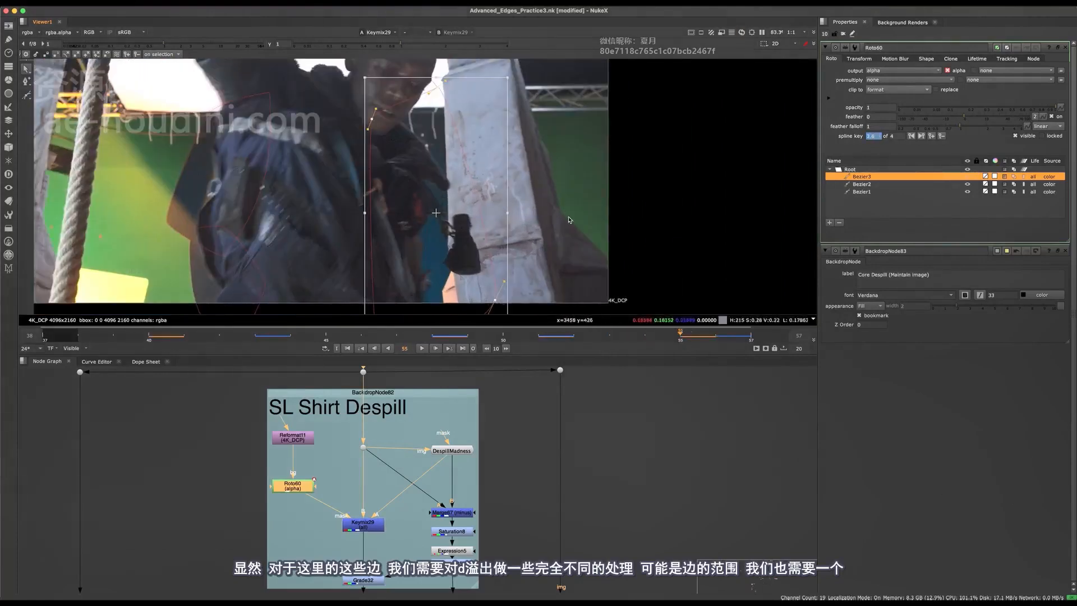
{"action": "left_click", "coordinate": [645, 337]}
{"action": "scroll", "coordinate": [443, 186], "scroll_direction": "up", "scroll_amount": 4}
{"action": "scroll", "coordinate": [527, 175], "scroll_direction": "down", "scroll_amount": 5}
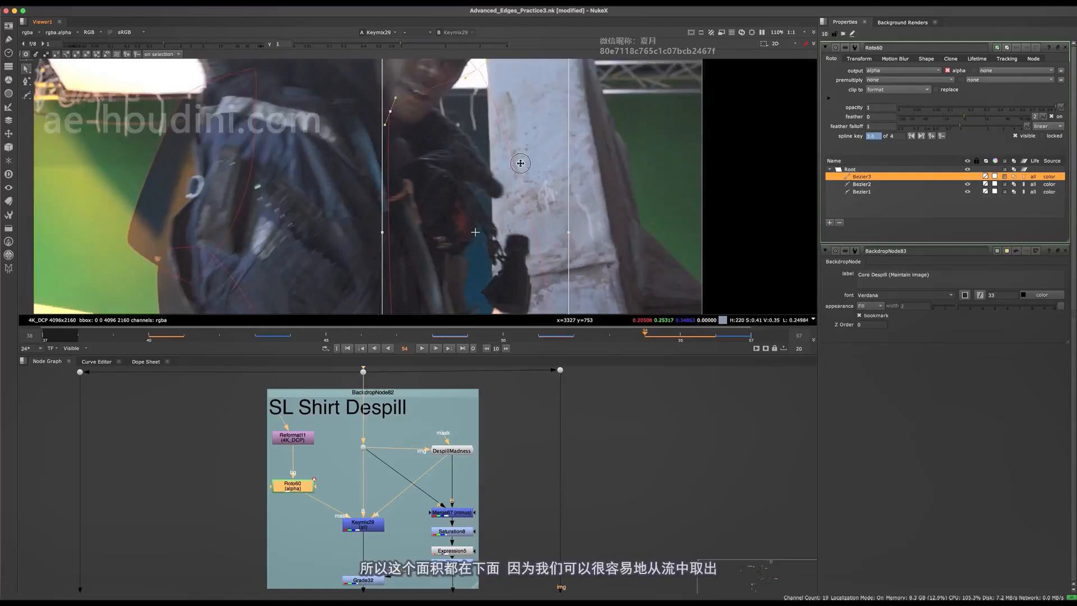
{"action": "scroll", "coordinate": [439, 512], "scroll_direction": "down", "scroll_amount": 1}
- Navigate the node graph back to the SL Shirt Despill backdrop with the viewer layout restored
{"action": "middle_click_drag", "start_coordinate": [440, 513], "coordinate": [430, 463]}
{"action": "scroll", "coordinate": [430, 464], "scroll_direction": "down", "scroll_amount": 3}
{"action": "key", "text": "space"}
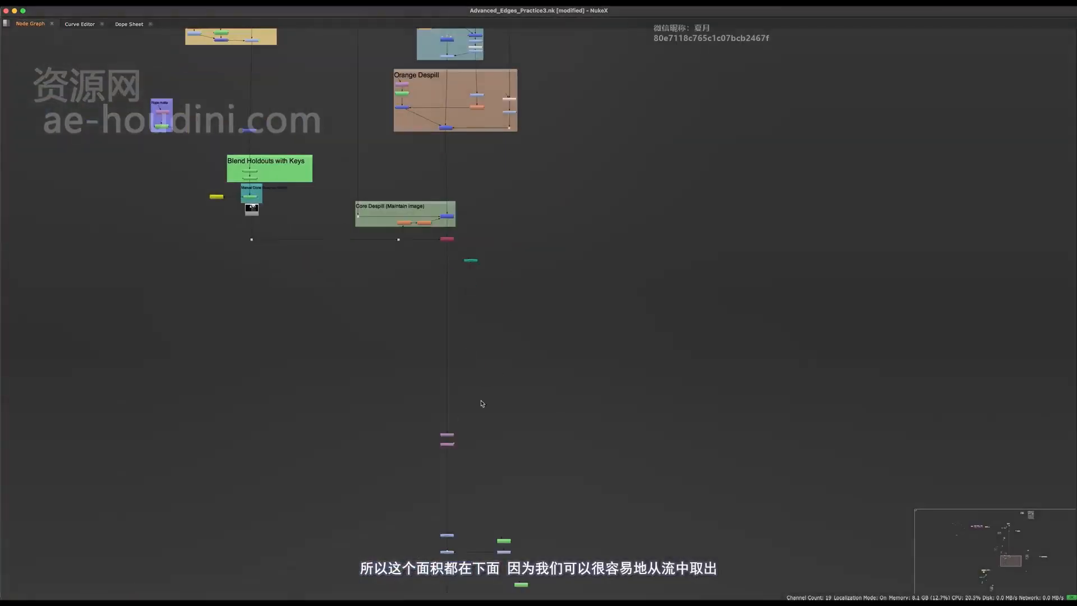
{"action": "middle_click_drag", "start_coordinate": [460, 347], "coordinate": [503, 438]}
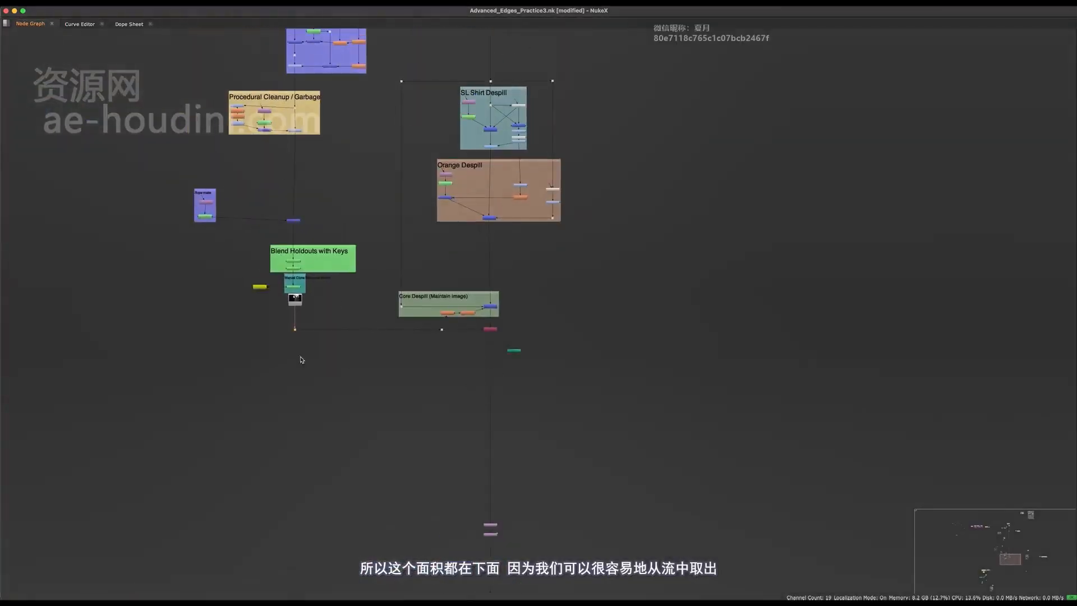
{"action": "middle_click_drag", "start_coordinate": [453, 123], "coordinate": [312, 366]}
{"action": "scroll", "coordinate": [400, 289], "scroll_direction": "up", "scroll_amount": 5}
{"action": "key", "text": "space"}
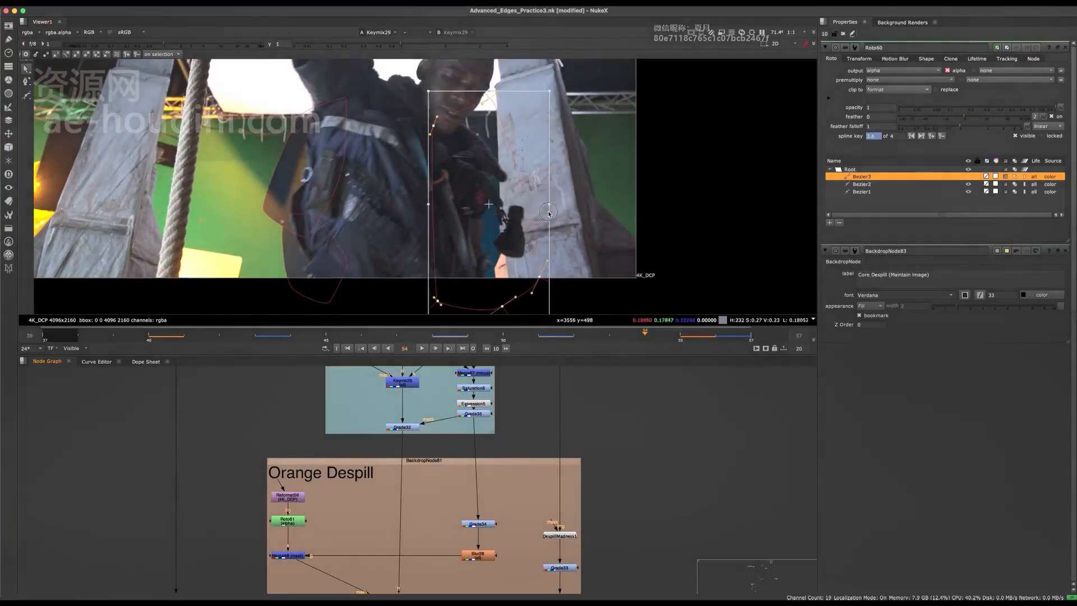
{"action": "scroll", "coordinate": [548, 214], "scroll_direction": "down", "scroll_amount": 2}
{"action": "middle_click_drag", "start_coordinate": [430, 406], "coordinate": [411, 489]}
- Add a Saturation node and insert it between DespillMadness and Keymix29
{"action": "left_click", "coordinate": [388, 487]}
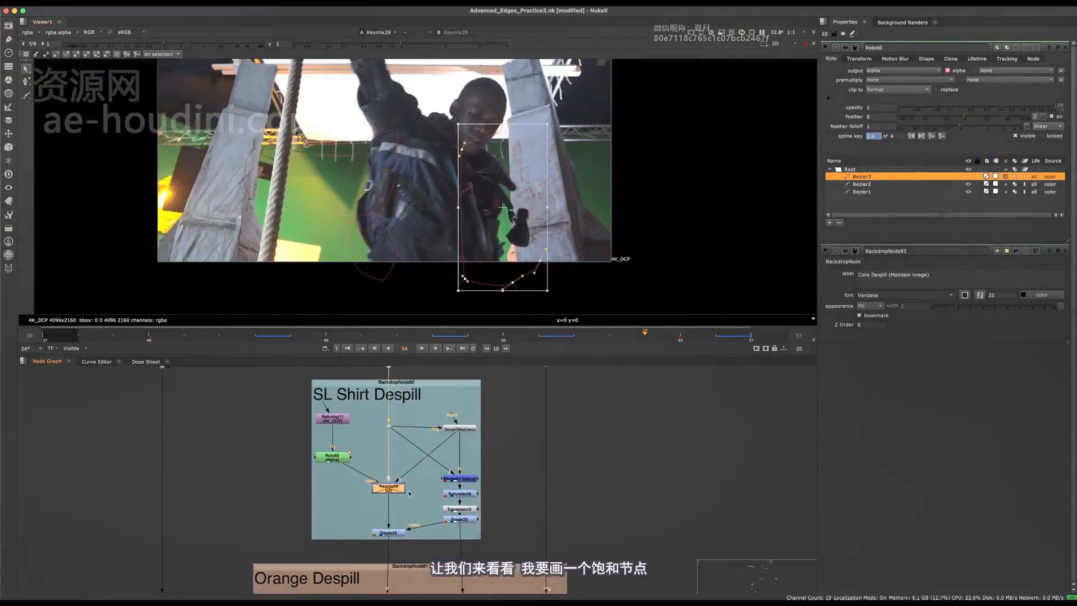
{"action": "scroll", "coordinate": [460, 462], "scroll_direction": "up", "scroll_amount": 2}
{"action": "left_click", "coordinate": [457, 453]}
{"action": "key", "text": "space"}
{"action": "middle_click_drag", "start_coordinate": [452, 443], "coordinate": [557, 268]}
{"action": "scroll", "coordinate": [453, 470], "scroll_direction": "up", "scroll_amount": 3}
{"action": "scroll", "coordinate": [492, 403], "scroll_direction": "up", "scroll_amount": 2}
{"action": "key", "text": "Tab"}
{"action": "type", "text": "s"}
{"action": "left_click", "coordinate": [516, 377]}
{"action": "scroll", "coordinate": [560, 283], "scroll_direction": "down", "scroll_amount": 3}
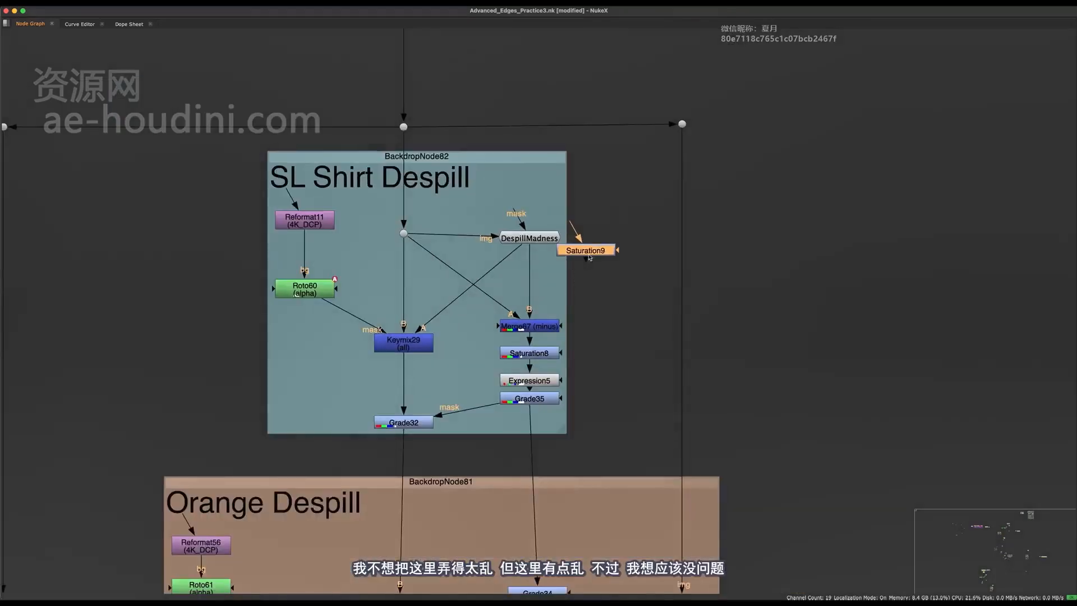
{"action": "left_click_drag", "start_coordinate": [459, 312], "coordinate": [518, 268]}
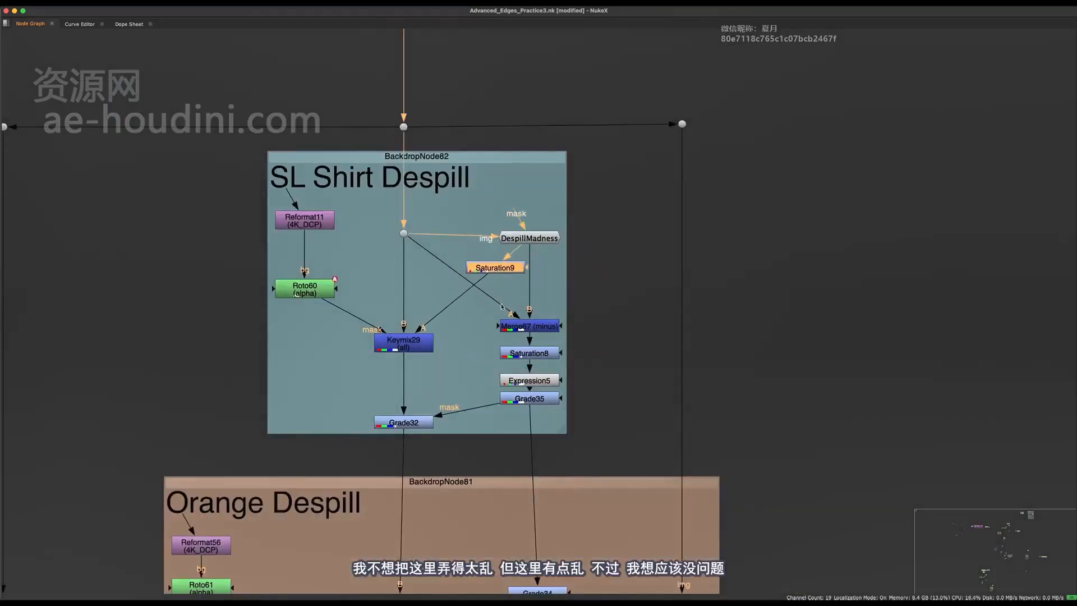
- Connect Saturation9's mask input to Roto62 and copy the Reformat11 node
{"action": "middle_click_drag", "start_coordinate": [566, 270], "coordinate": [495, 371]}
{"action": "scroll", "coordinate": [502, 370], "scroll_direction": "up", "scroll_amount": 2}
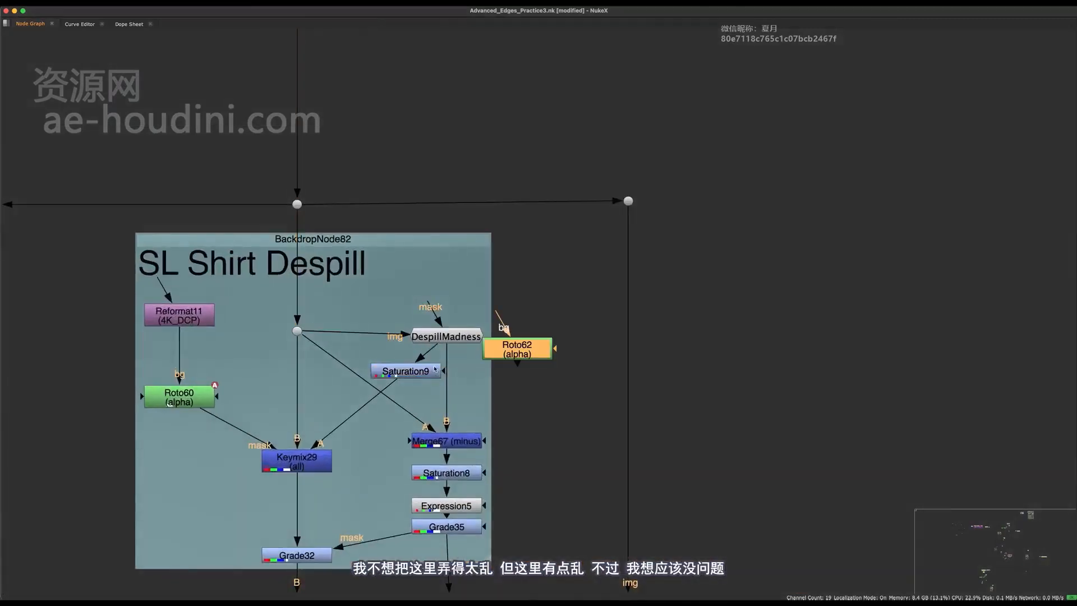
{"action": "left_click_drag", "start_coordinate": [462, 344], "coordinate": [492, 365]}
{"action": "left_click", "coordinate": [180, 316]}
{"action": "key", "text": "super+c"}
{"action": "left_click", "coordinate": [515, 289]}
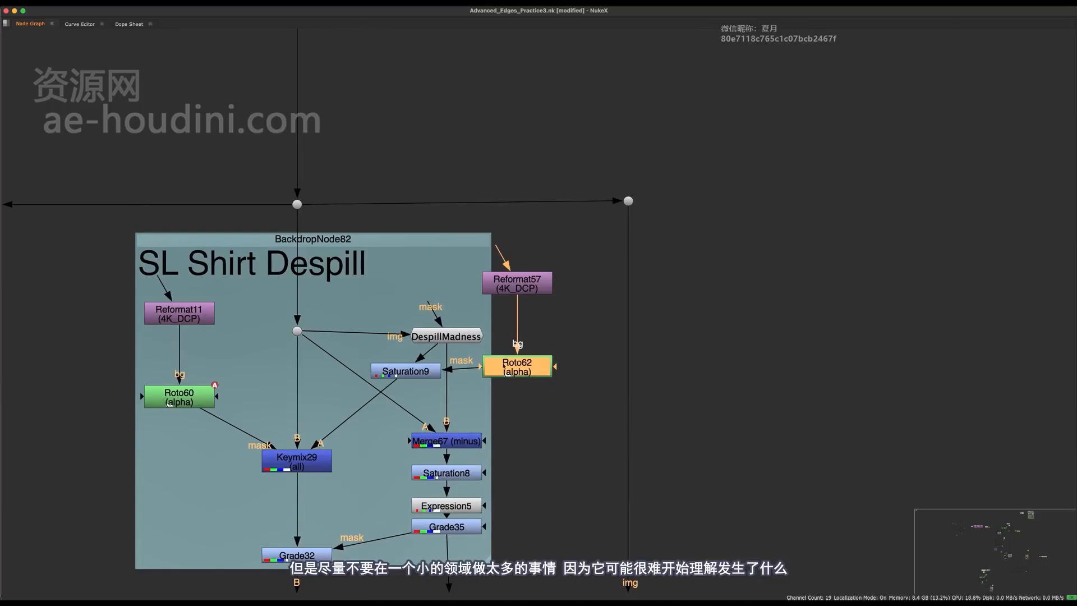
- Move the Merge67, Saturation8, Expression5 and Grade35 chain further down
{"action": "middle_click_drag", "start_coordinate": [412, 371], "coordinate": [419, 351]}
{"action": "scroll", "coordinate": [452, 351], "scroll_direction": "down", "scroll_amount": 2}
{"action": "middle_click_drag", "start_coordinate": [490, 381], "coordinate": [526, 299]}
{"action": "left_click_drag", "start_coordinate": [535, 324], "coordinate": [505, 387]}
{"action": "middle_click_drag", "start_coordinate": [512, 323], "coordinate": [520, 336]}
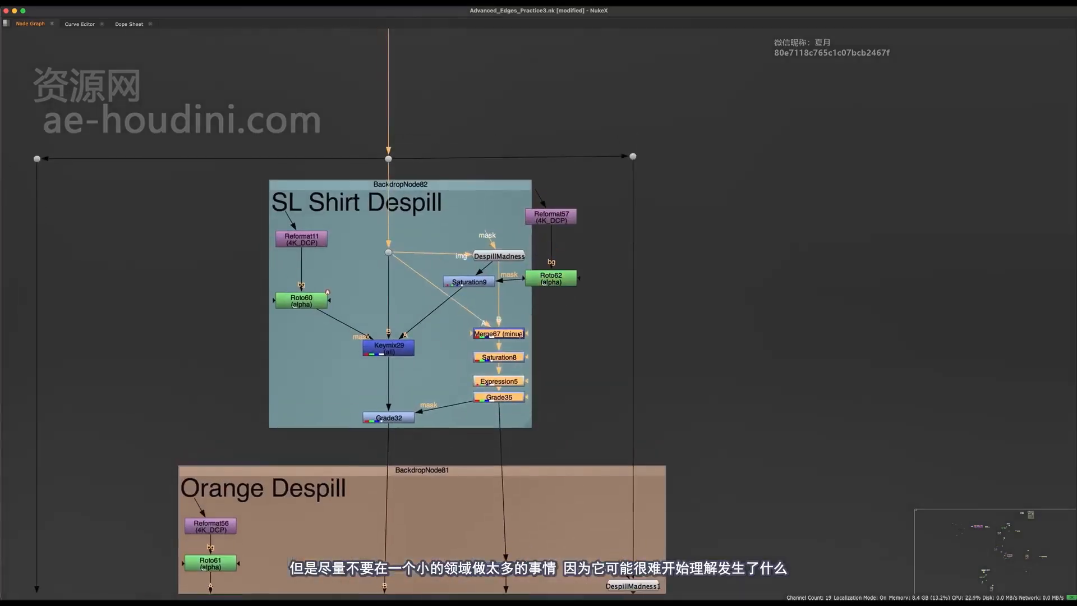
{"action": "left_click_drag", "start_coordinate": [520, 336], "coordinate": [521, 353]}
{"action": "left_click", "coordinate": [529, 440]}
{"action": "scroll", "coordinate": [528, 440], "scroll_direction": "up", "scroll_amount": 2}
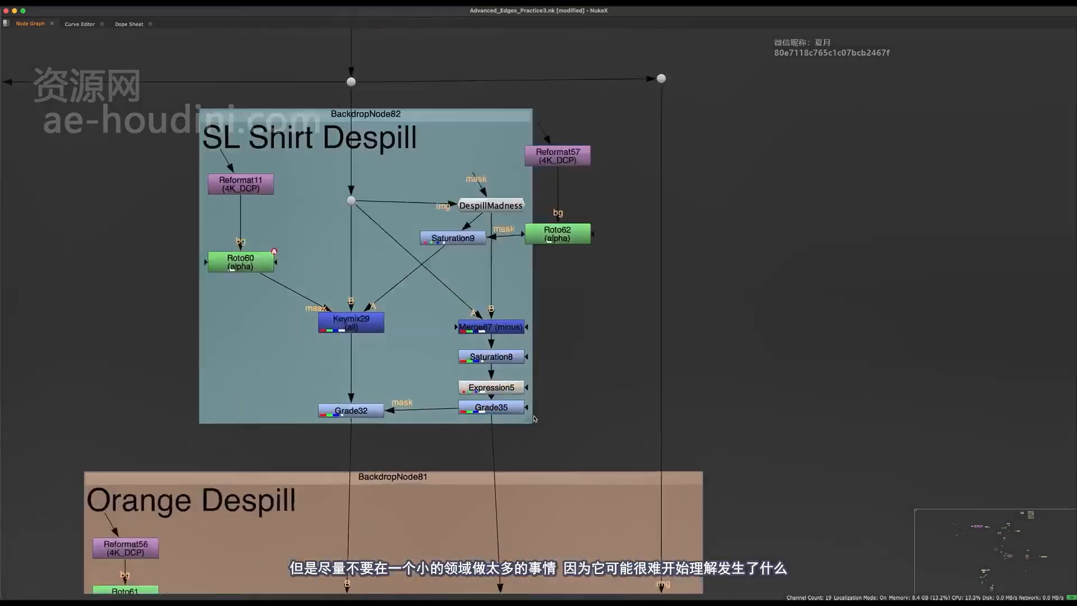
{"action": "scroll", "coordinate": [535, 418], "scroll_direction": "up", "scroll_amount": 1}
{"action": "scroll", "coordinate": [570, 373], "scroll_direction": "down", "scroll_amount": 3}
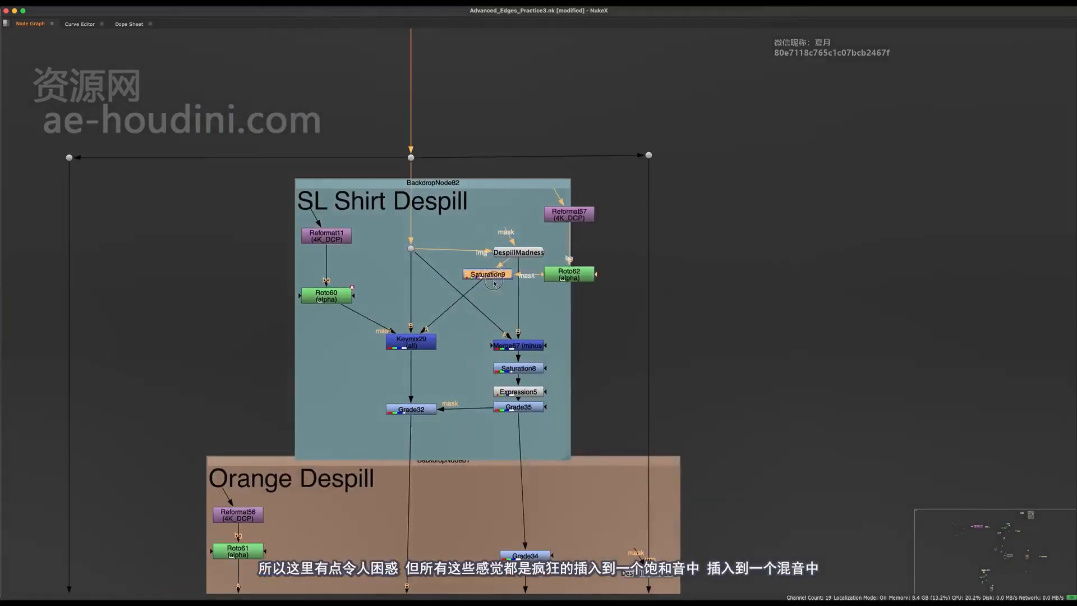
- Reposition Roto62, DespillMadness and Saturation9 within the SL Shirt Despill backdrop
{"action": "left_click_drag", "start_coordinate": [568, 274], "coordinate": [605, 277]}
{"action": "scroll", "coordinate": [563, 299], "scroll_direction": "up", "scroll_amount": 3}
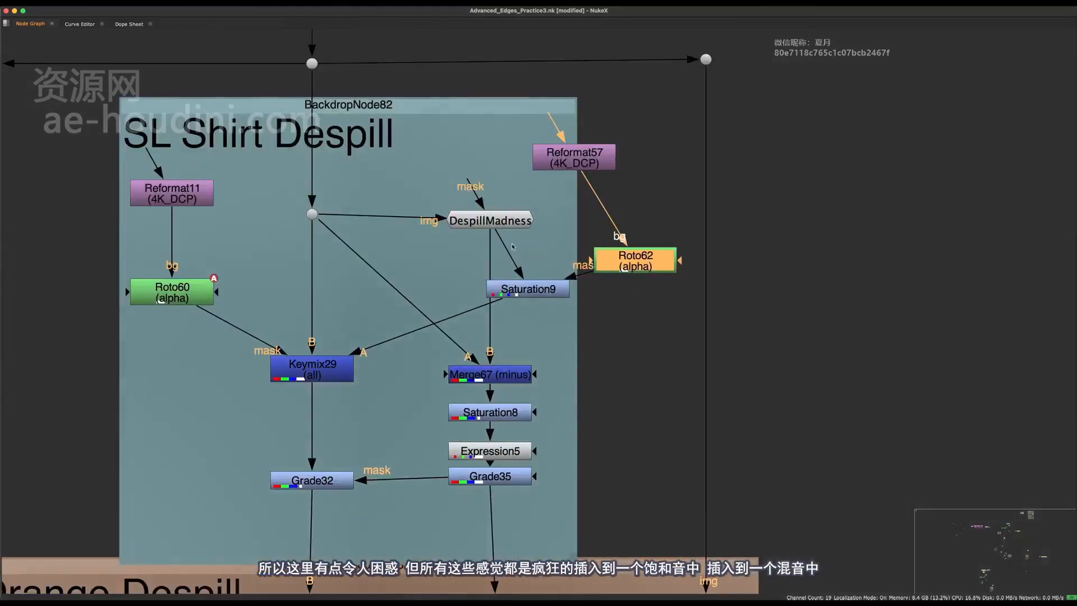
{"action": "mouse_move", "coordinate": [490, 221]}
{"action": "left_mouse_down"}
{"action": "mouse_move", "coordinate": [484, 210]}
{"action": "mouse_move", "coordinate": [472, 227]}
{"action": "left_mouse_up"}
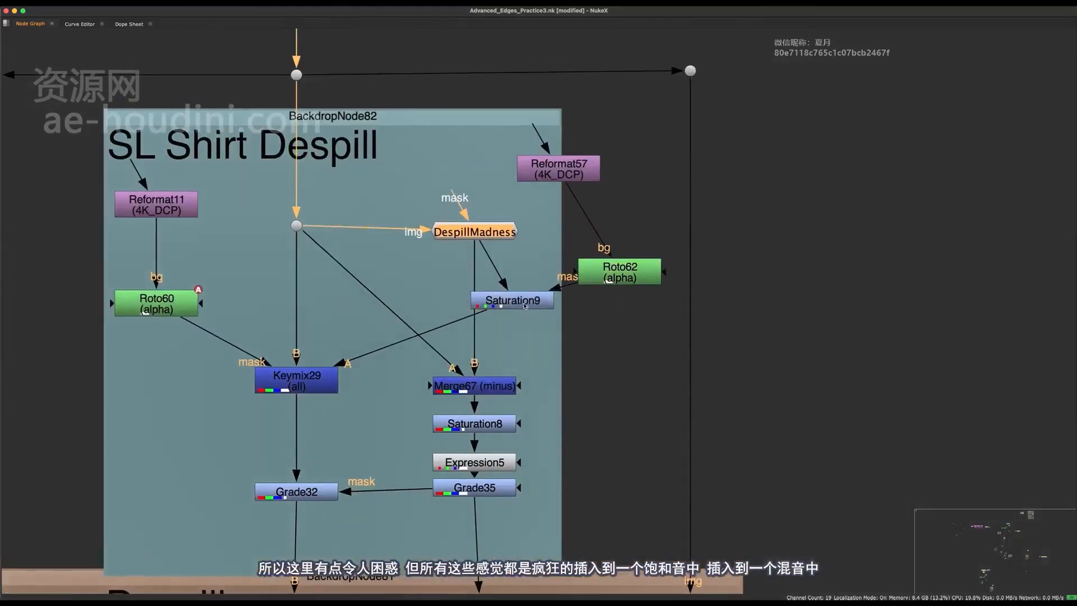
{"action": "left_click_drag", "start_coordinate": [525, 298], "coordinate": [543, 300]}
{"action": "middle_click_drag", "start_coordinate": [550, 297], "coordinate": [473, 331]}
{"action": "scroll", "coordinate": [540, 328], "scroll_direction": "down", "scroll_amount": 3}
{"action": "left_click", "coordinate": [361, 392]}
{"action": "left_click_drag", "start_coordinate": [478, 297], "coordinate": [470, 284]}
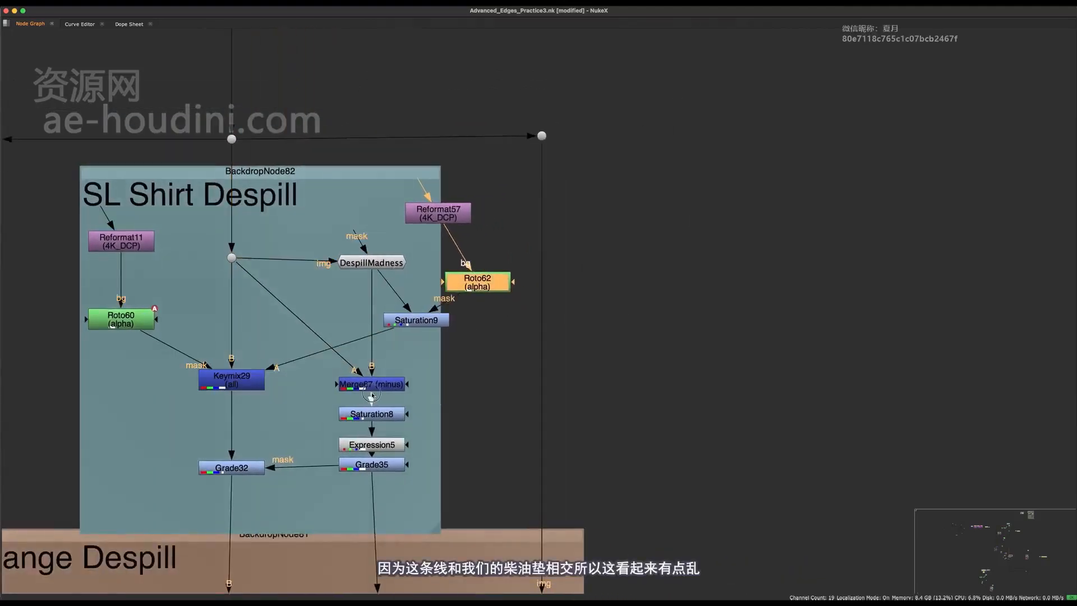
- Shift the Merge67-to-Grade35 chain down-left, then back up-right into place
{"action": "left_click_drag", "start_coordinate": [375, 386], "coordinate": [372, 389]}
{"action": "left_click_drag", "start_coordinate": [429, 359], "coordinate": [308, 544]}
{"action": "left_click_drag", "start_coordinate": [379, 442], "coordinate": [363, 455]}
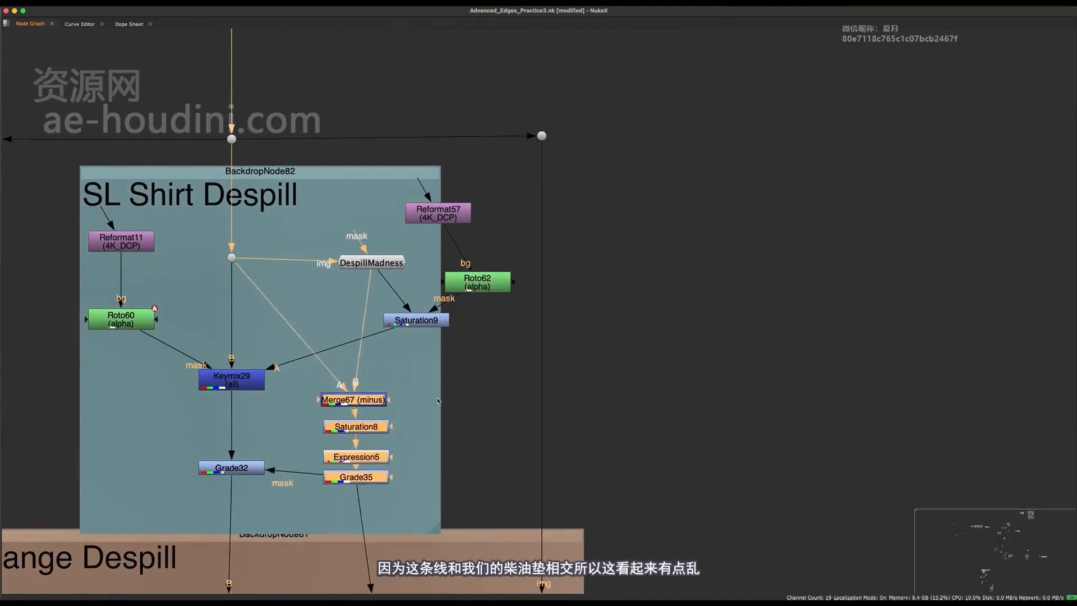
{"action": "middle_click_drag", "start_coordinate": [437, 401], "coordinate": [538, 416]}
{"action": "left_click_drag", "start_coordinate": [456, 442], "coordinate": [472, 429]}
{"action": "middle_click_drag", "start_coordinate": [552, 365], "coordinate": [487, 397]}
{"action": "scroll", "coordinate": [498, 364], "scroll_direction": "up", "scroll_amount": 2}
{"action": "left_click", "coordinate": [500, 358]}
- Place Reformat57 above Roto62 and Saturation9 just below it
{"action": "left_click_drag", "start_coordinate": [459, 373], "coordinate": [533, 379]}
{"action": "left_click_drag", "start_coordinate": [488, 256], "coordinate": [544, 269]}
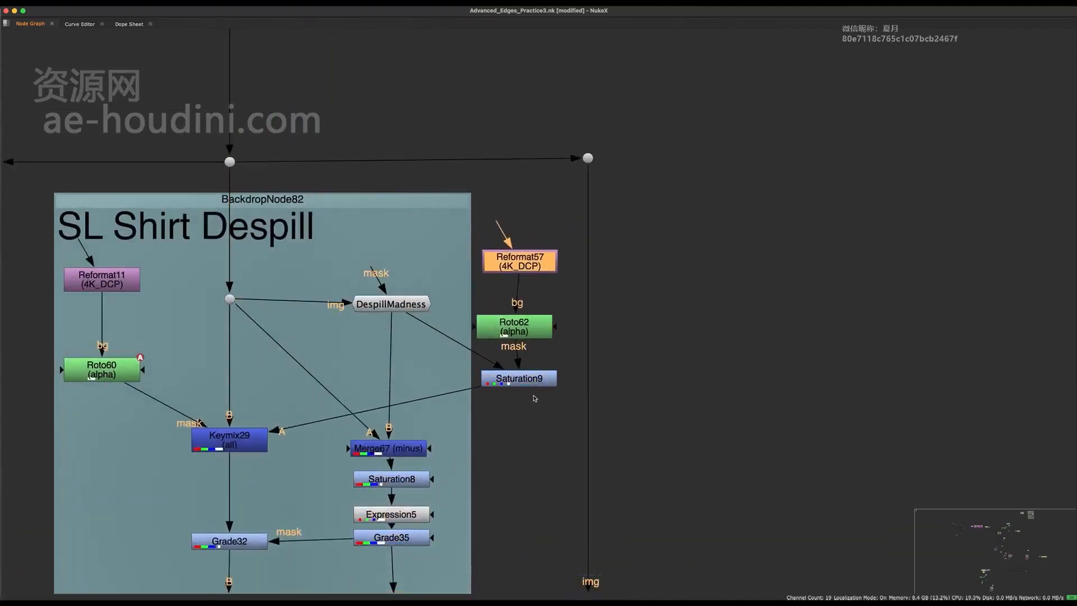
{"action": "left_click_drag", "start_coordinate": [531, 380], "coordinate": [529, 384]}
{"action": "left_click", "coordinate": [522, 329]}
{"action": "key", "text": "space"}
{"action": "middle_click_drag", "start_coordinate": [512, 218], "coordinate": [498, 196]}
{"action": "scroll", "coordinate": [498, 196], "scroll_direction": "up", "scroll_amount": 5}
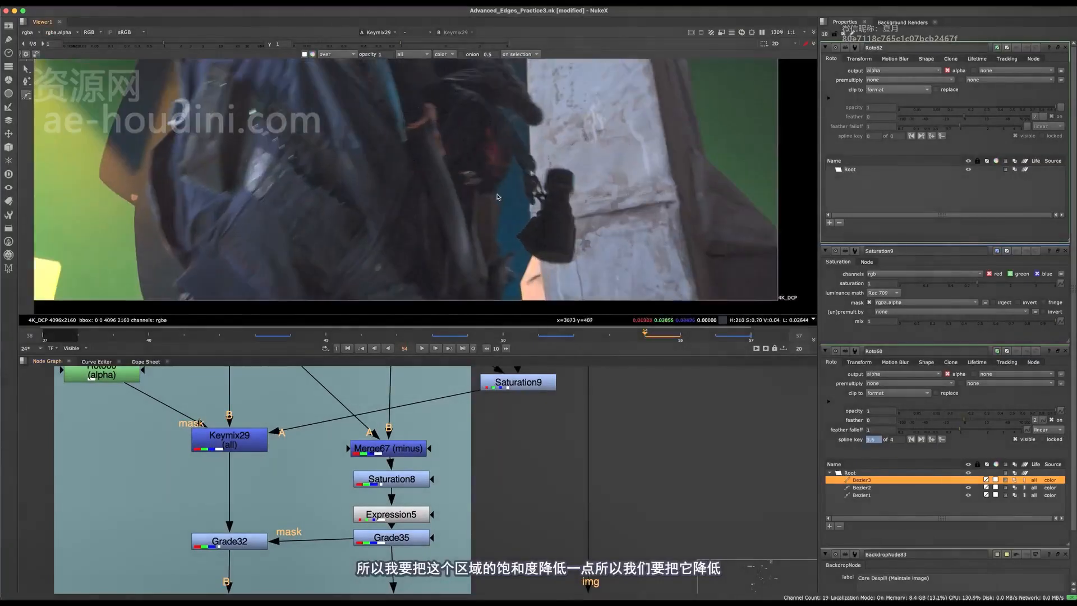
{"action": "left_click", "coordinate": [494, 152]}
{"action": "left_click", "coordinate": [453, 260]}
{"action": "middle_click_drag", "start_coordinate": [465, 262], "coordinate": [463, 234]}
{"action": "scroll", "coordinate": [486, 266], "scroll_direction": "down", "scroll_amount": 2}
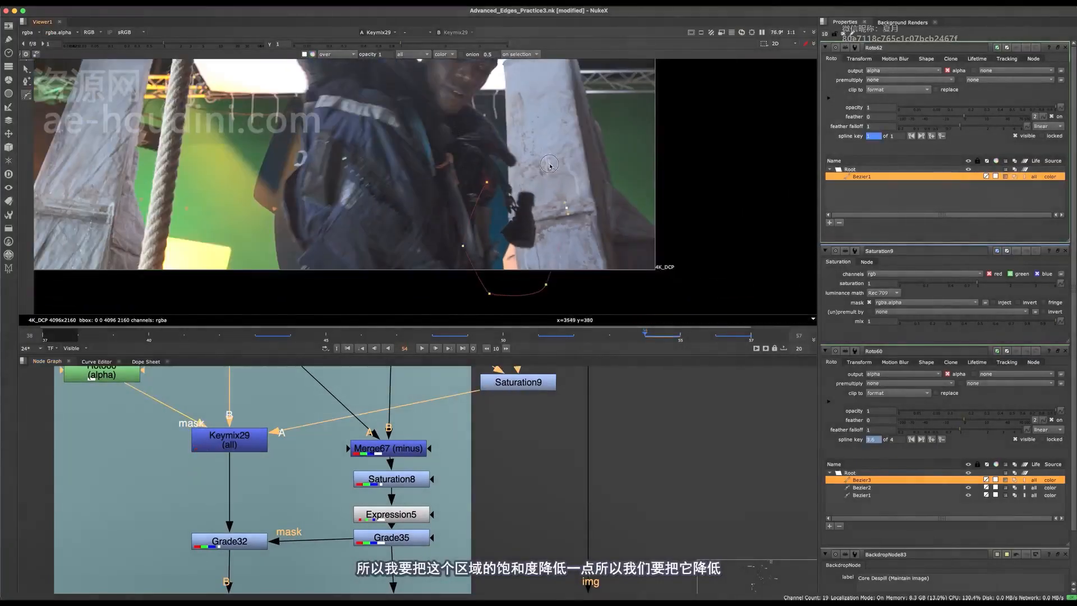
{"action": "double_click", "coordinate": [521, 387]}
{"action": "key", "text": "1"}
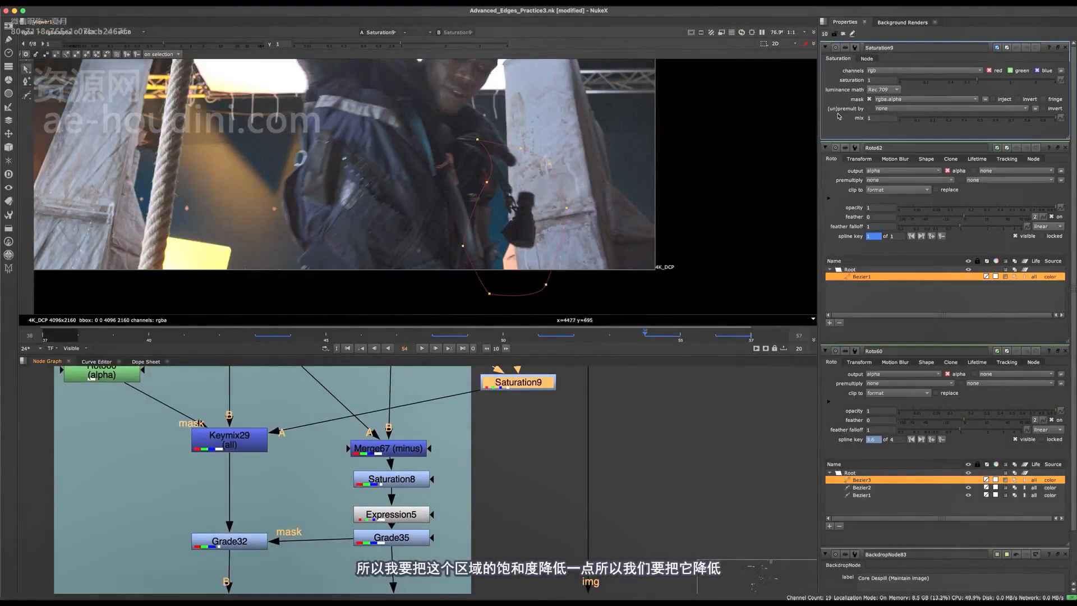
{"action": "left_click_drag", "start_coordinate": [958, 84], "coordinate": [955, 82]}
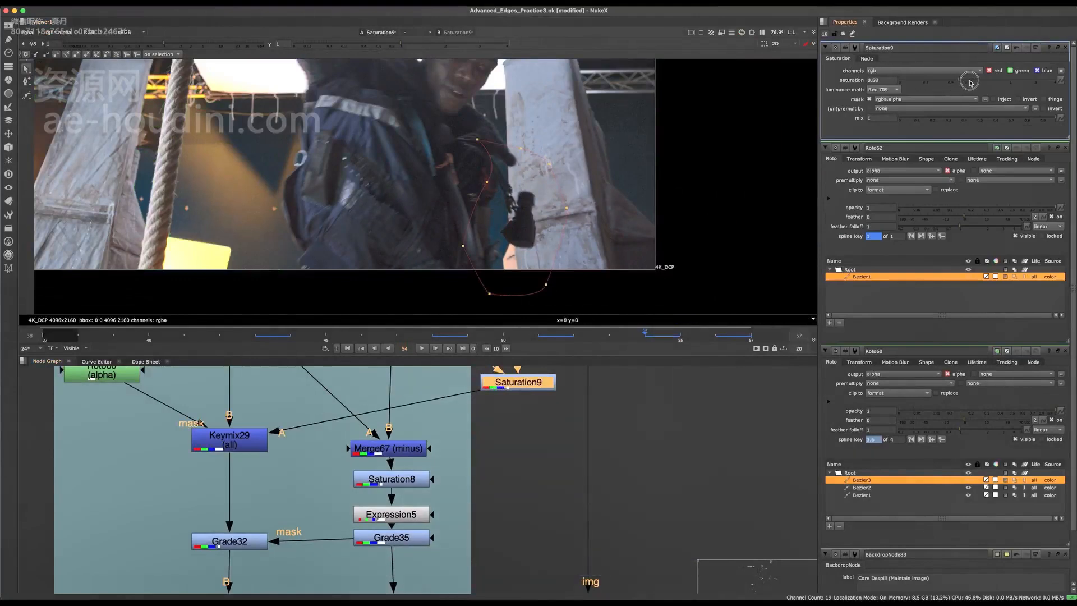
{"action": "middle_click_drag", "start_coordinate": [357, 495], "coordinate": [418, 554]}
{"action": "scroll", "coordinate": [418, 554], "scroll_direction": "down", "scroll_amount": 4}
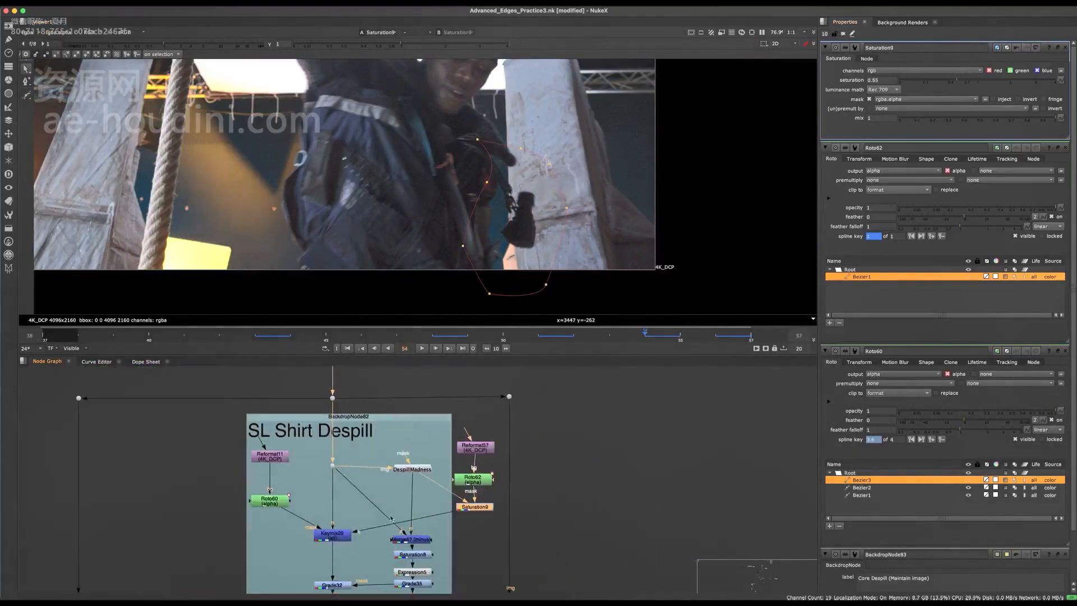
{"action": "scroll", "coordinate": [466, 524], "scroll_direction": "up", "scroll_amount": 2}
{"action": "middle_click_drag", "start_coordinate": [466, 525], "coordinate": [396, 513]}
{"action": "key", "text": "d"}
{"action": "key", "text": "d"}
{"action": "scroll", "coordinate": [520, 217], "scroll_direction": "up", "scroll_amount": 3}
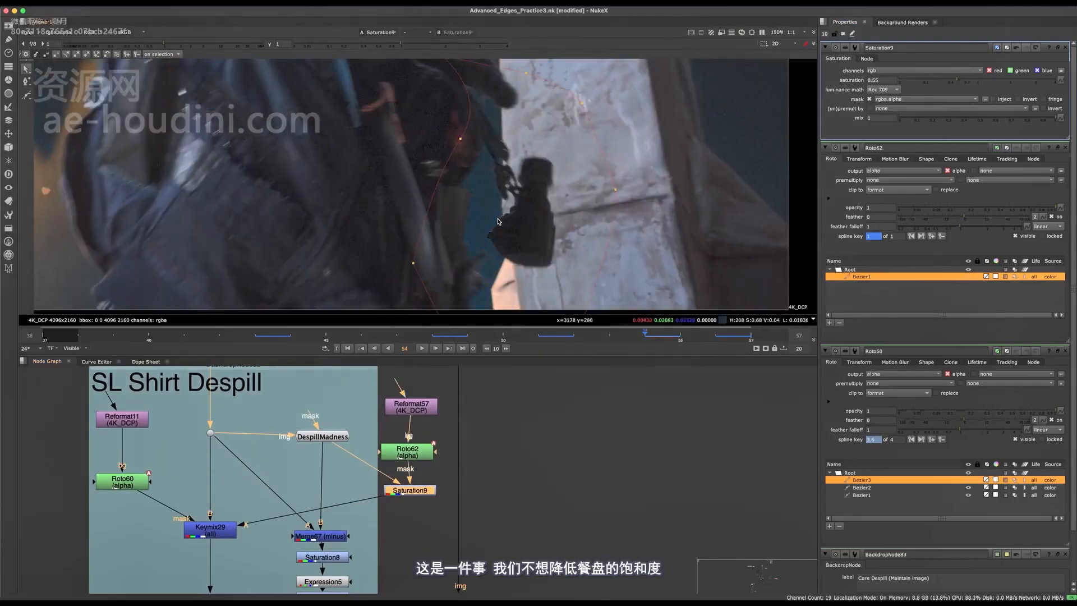
{"action": "middle_click_drag", "start_coordinate": [498, 222], "coordinate": [499, 308]}
{"action": "left_click_drag", "start_coordinate": [206, 45], "coordinate": [211, 45]}
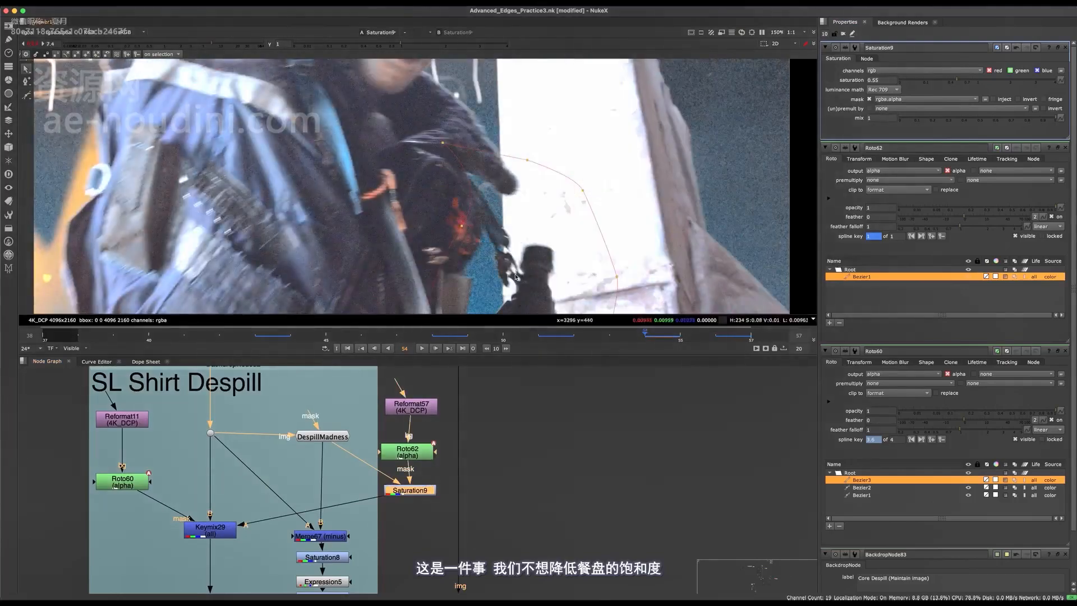
{"action": "middle_click_drag", "start_coordinate": [494, 415], "coordinate": [498, 388]}
{"action": "middle_click_drag", "start_coordinate": [487, 306], "coordinate": [499, 163]}
{"action": "scroll", "coordinate": [498, 191], "scroll_direction": "down", "scroll_amount": 3}
{"action": "scroll", "coordinate": [498, 201], "scroll_direction": "up", "scroll_amount": 1}
{"action": "scroll", "coordinate": [495, 201], "scroll_direction": "up", "scroll_amount": 1}
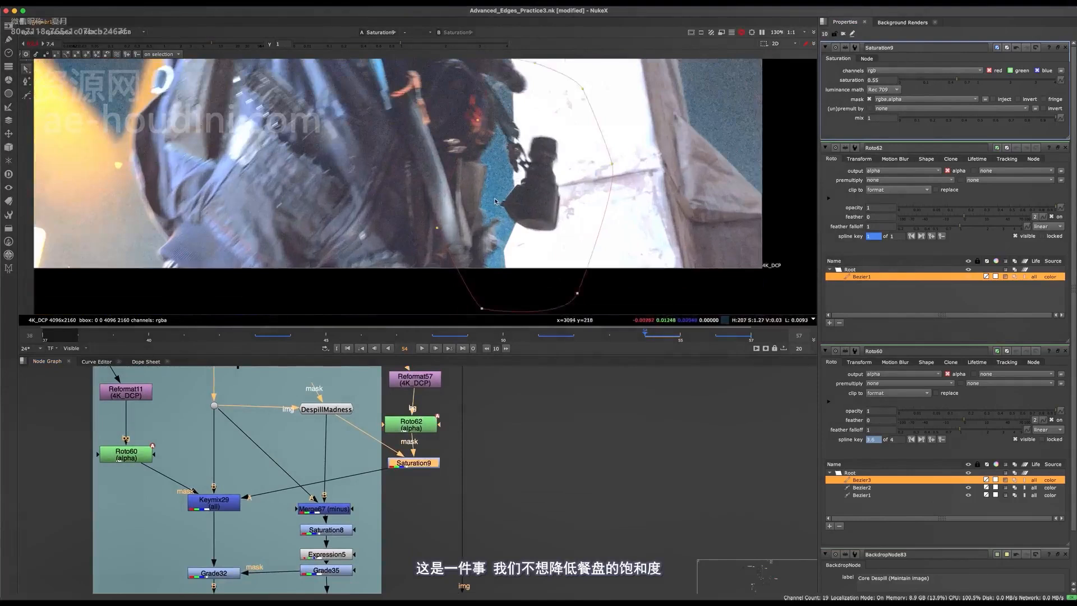
{"action": "key", "text": "o"}
{"action": "scroll", "coordinate": [479, 147], "scroll_direction": "down", "scroll_amount": 1}
{"action": "scroll", "coordinate": [479, 122], "scroll_direction": "up", "scroll_amount": 3}
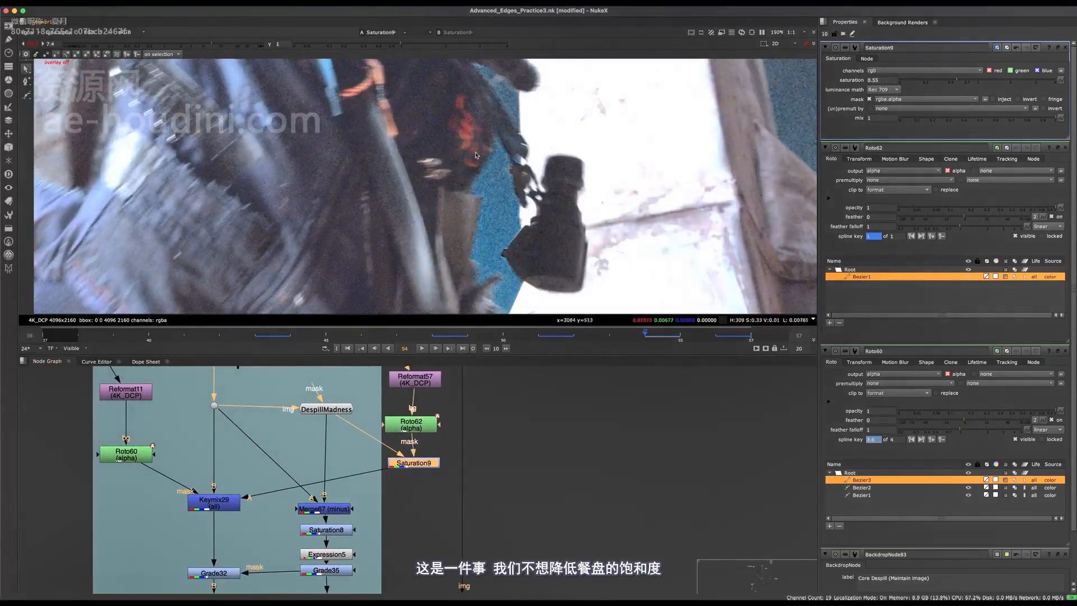
{"action": "key", "text": "o"}
{"action": "scroll", "coordinate": [476, 158], "scroll_direction": "down", "scroll_amount": 2}
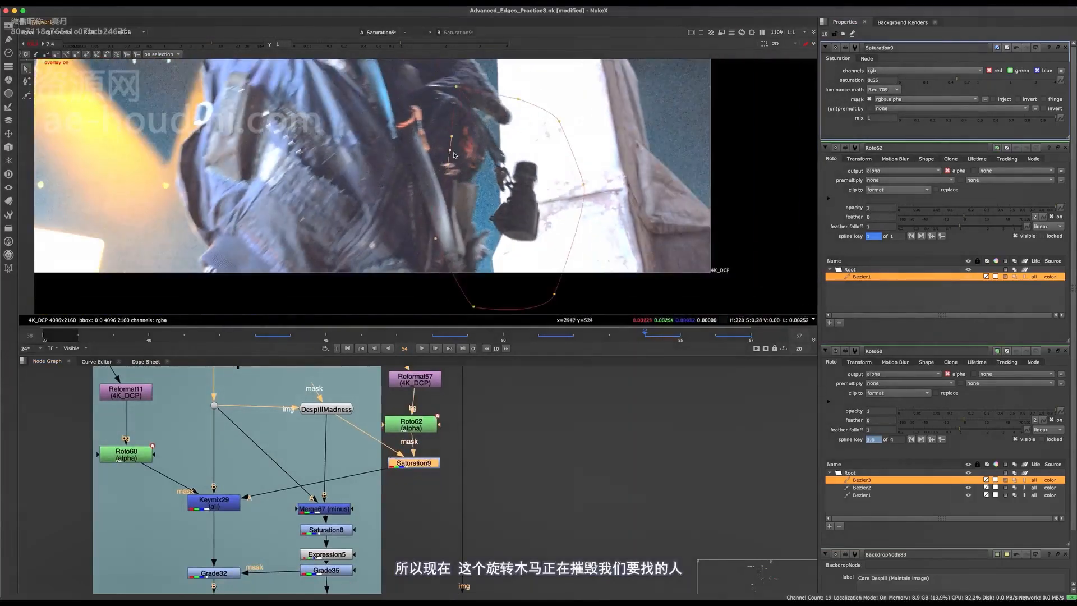
{"action": "key", "text": "o"}
{"action": "scroll", "coordinate": [457, 155], "scroll_direction": "up", "scroll_amount": 2}
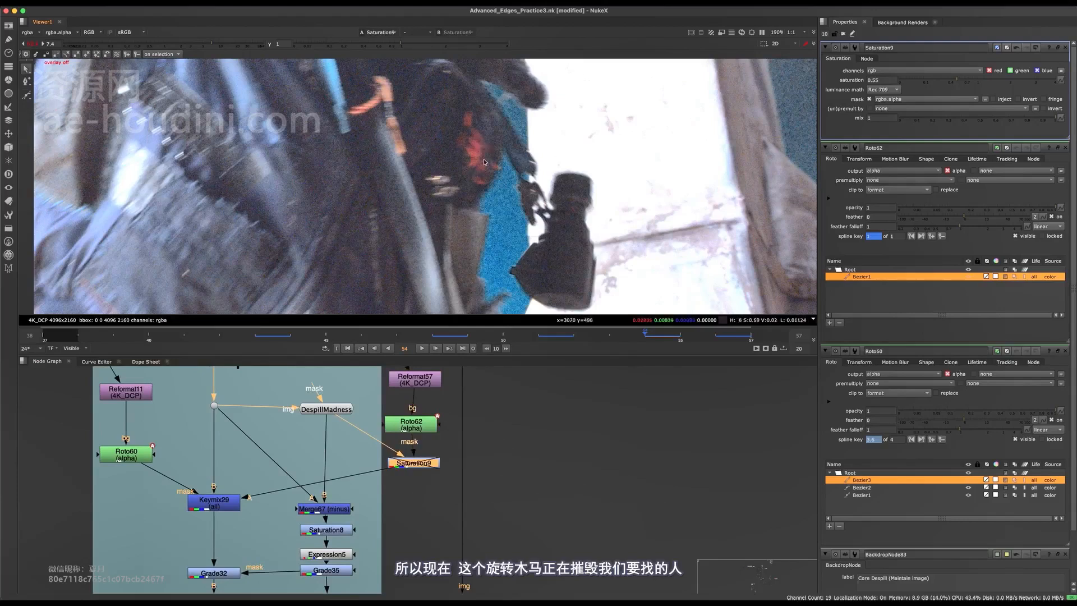
- View Keymix31's output and lower FilterErode10's size from 13.5 to 12.5
{"action": "scroll", "coordinate": [384, 499], "scroll_direction": "down", "scroll_amount": 3}
{"action": "middle_click_drag", "start_coordinate": [384, 499], "coordinate": [464, 334]}
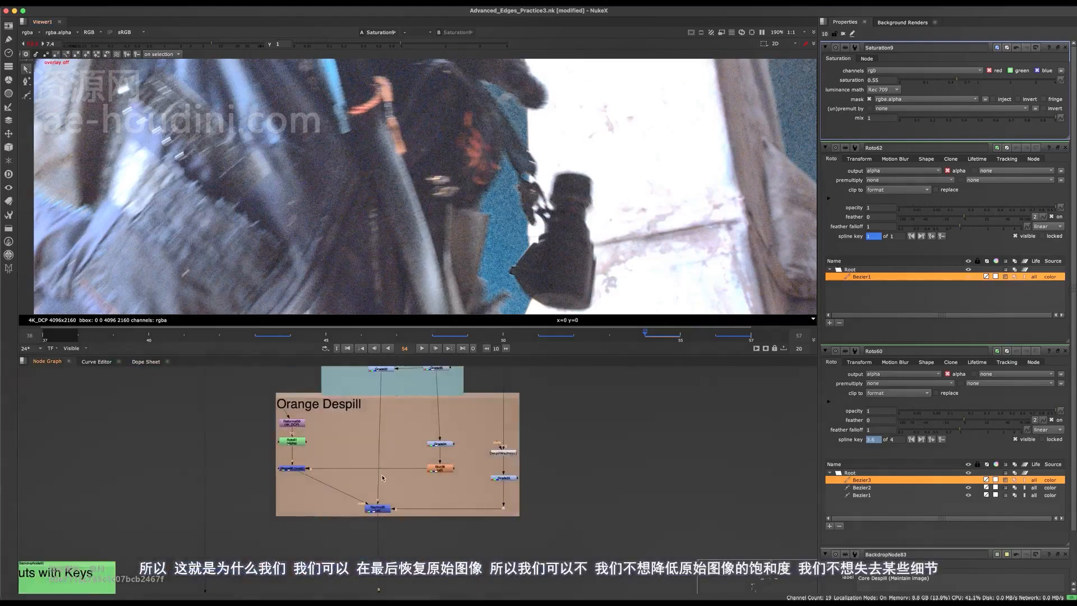
{"action": "middle_click_drag", "start_coordinate": [379, 586], "coordinate": [364, 523]}
{"action": "middle_click_drag", "start_coordinate": [404, 393], "coordinate": [380, 501]}
{"action": "key", "text": "1"}
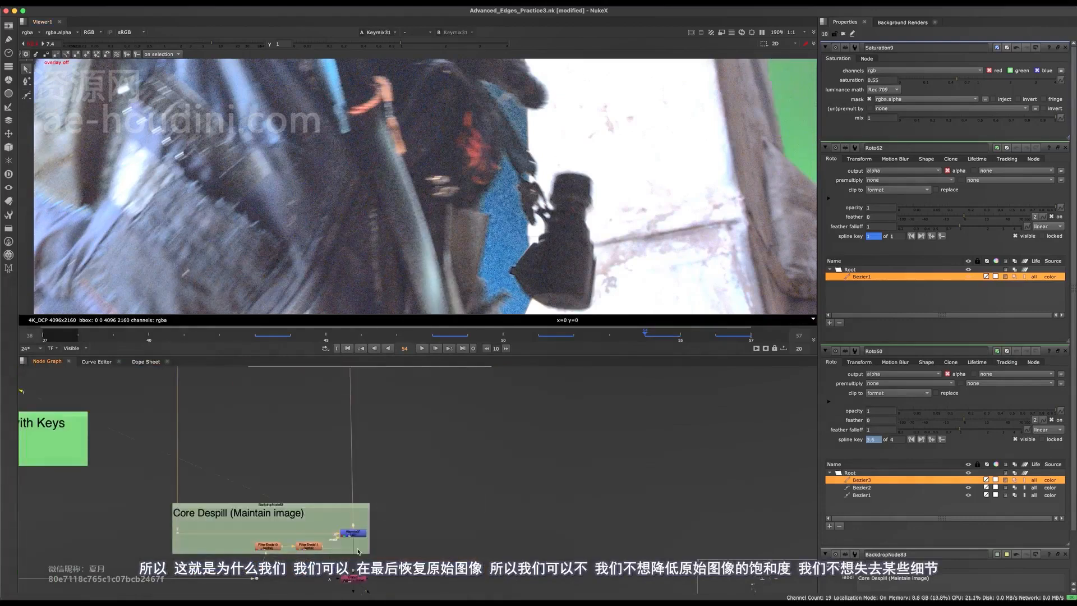
{"action": "scroll", "coordinate": [337, 553], "scroll_direction": "up", "scroll_amount": 2}
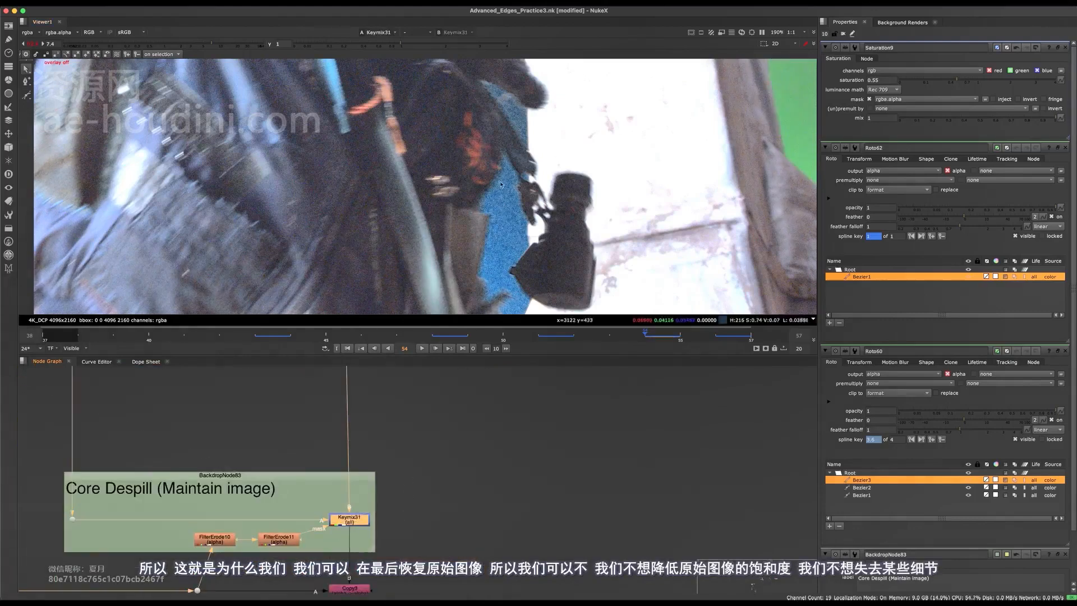
{"action": "scroll", "coordinate": [501, 185], "scroll_direction": "up", "scroll_amount": 3}
{"action": "middle_click_drag", "start_coordinate": [287, 559], "coordinate": [342, 453]}
{"action": "scroll", "coordinate": [343, 457], "scroll_direction": "up", "scroll_amount": 2}
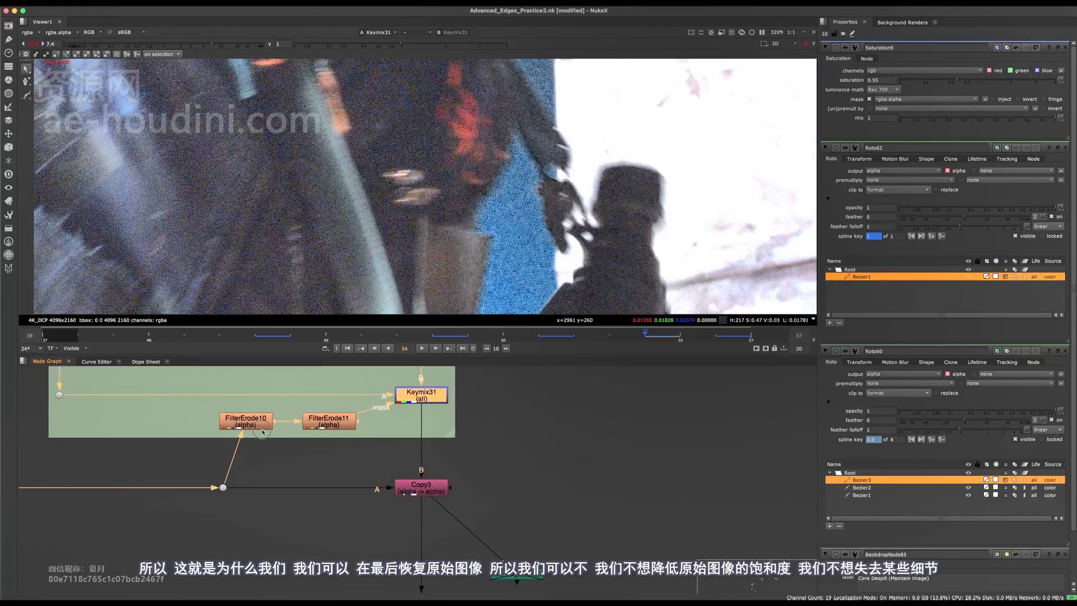
{"action": "double_click", "coordinate": [254, 427]}
{"action": "middle_click_drag", "start_coordinate": [489, 175], "coordinate": [488, 192]}
{"action": "scroll", "coordinate": [482, 175], "scroll_direction": "down", "scroll_amount": 2}
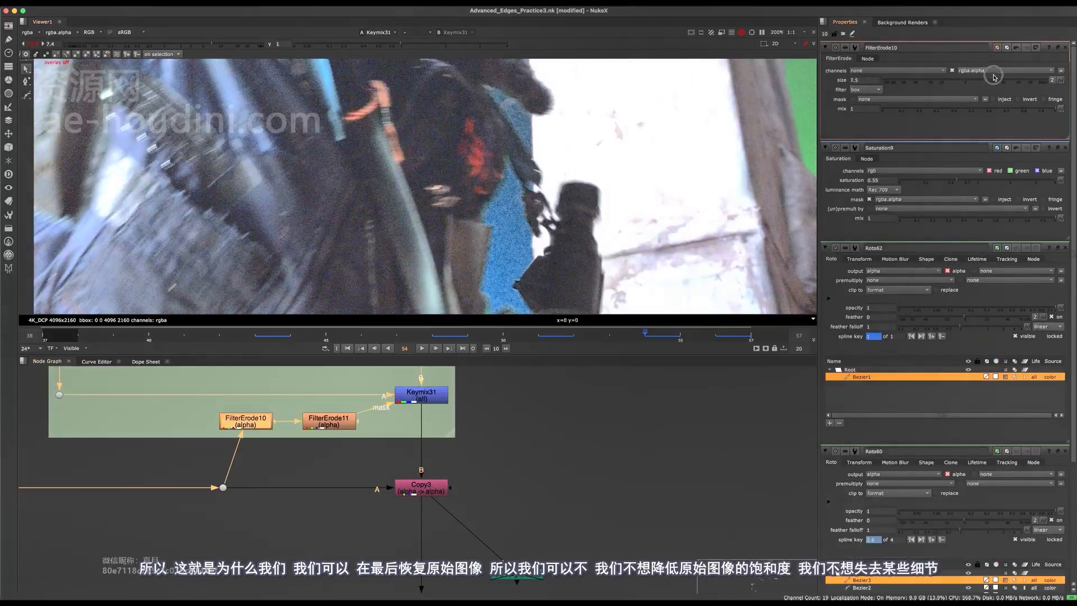
{"action": "left_click_drag", "start_coordinate": [995, 77], "coordinate": [994, 77]}
- Toggle Keymix31 on and off to compare the shirt edges, resetting viewer gain to 1
{"action": "left_click_drag", "start_coordinate": [488, 385], "coordinate": [439, 397]}
{"action": "middle_click_drag", "start_coordinate": [460, 384], "coordinate": [479, 416]}
{"action": "middle_click_drag", "start_coordinate": [479, 194], "coordinate": [726, 194]}
{"action": "middle_click_drag", "start_coordinate": [516, 201], "coordinate": [736, 180]}
{"action": "key", "text": "d"}
{"action": "key", "text": "d"}
{"action": "middle_click_drag", "start_coordinate": [574, 149], "coordinate": [558, 290]}
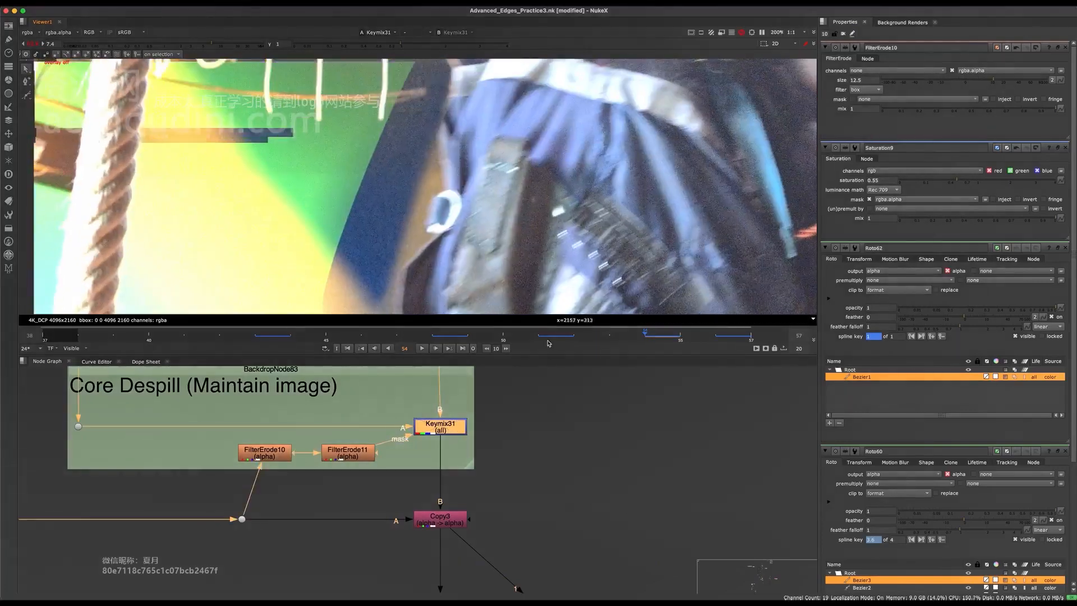
{"action": "key", "text": "d"}
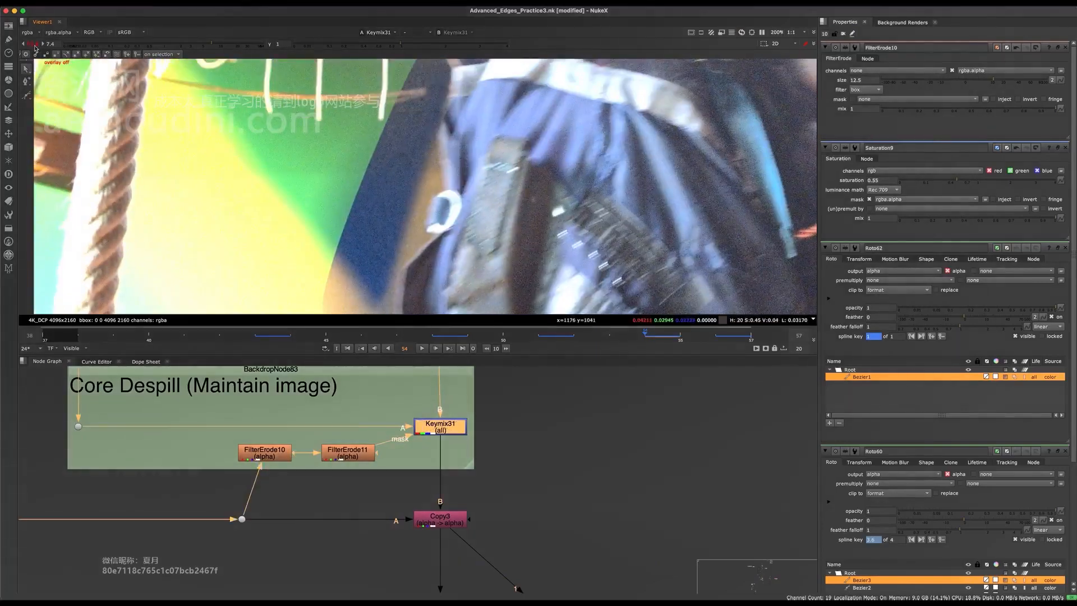
{"action": "left_click", "coordinate": [34, 45]}
{"action": "scroll", "coordinate": [348, 180], "scroll_direction": "down", "scroll_amount": 3}
{"action": "middle_click_drag", "start_coordinate": [470, 301], "coordinate": [418, 225]}
{"action": "key", "text": "d"}
{"action": "key", "text": "d"}
{"action": "key", "text": "d"}
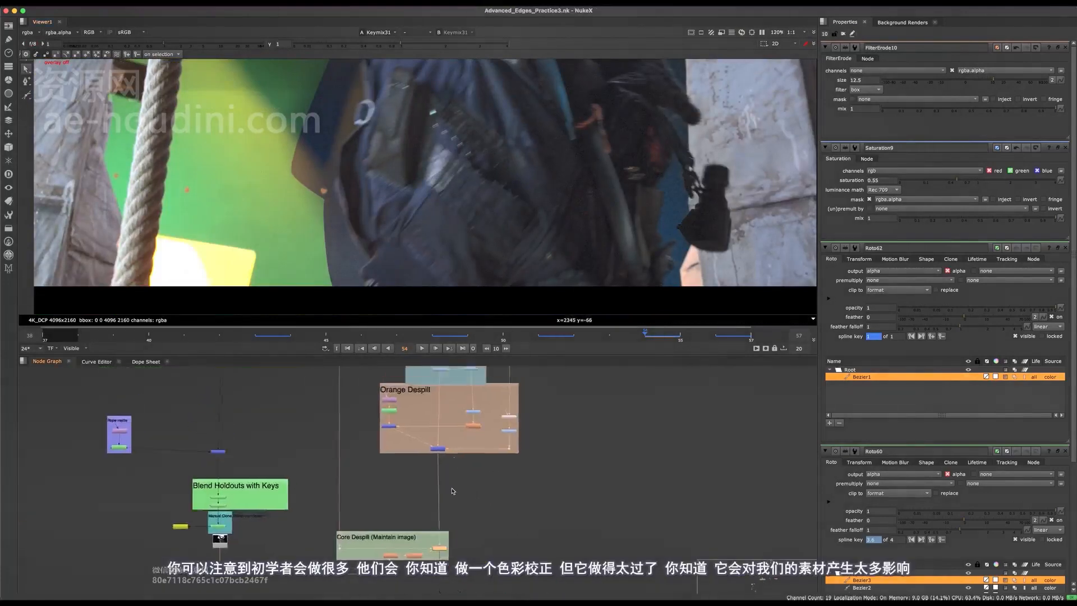
- Boost the viewer gain and disable Grade32 to compare its effect
{"action": "middle_click_drag", "start_coordinate": [617, 218], "coordinate": [505, 245]}
{"action": "scroll", "coordinate": [571, 164], "scroll_direction": "up", "scroll_amount": 2}
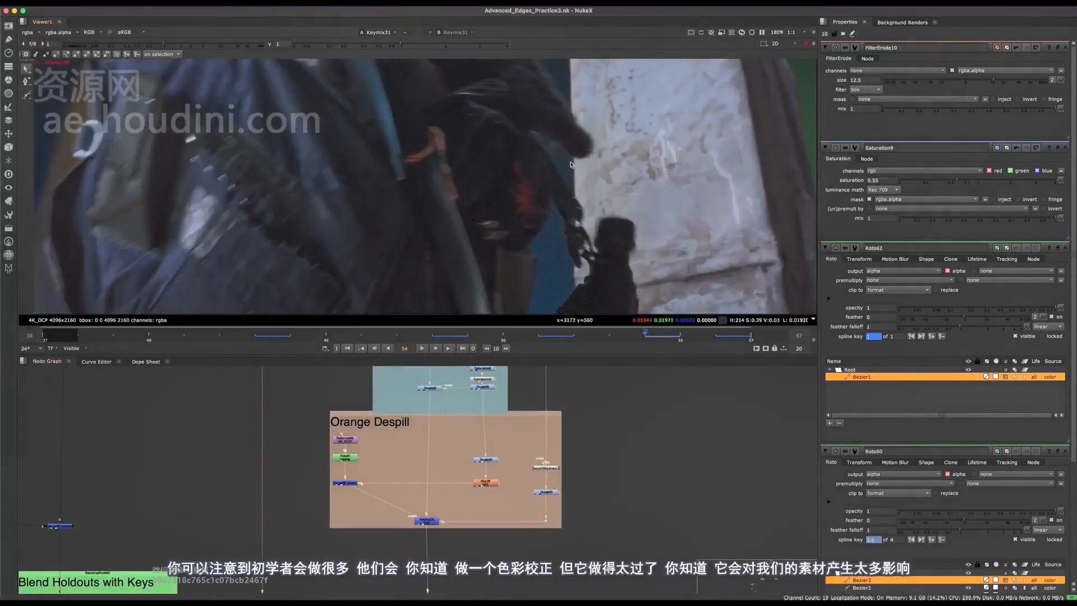
{"action": "left_click_drag", "start_coordinate": [235, 44], "coordinate": [473, 154]}
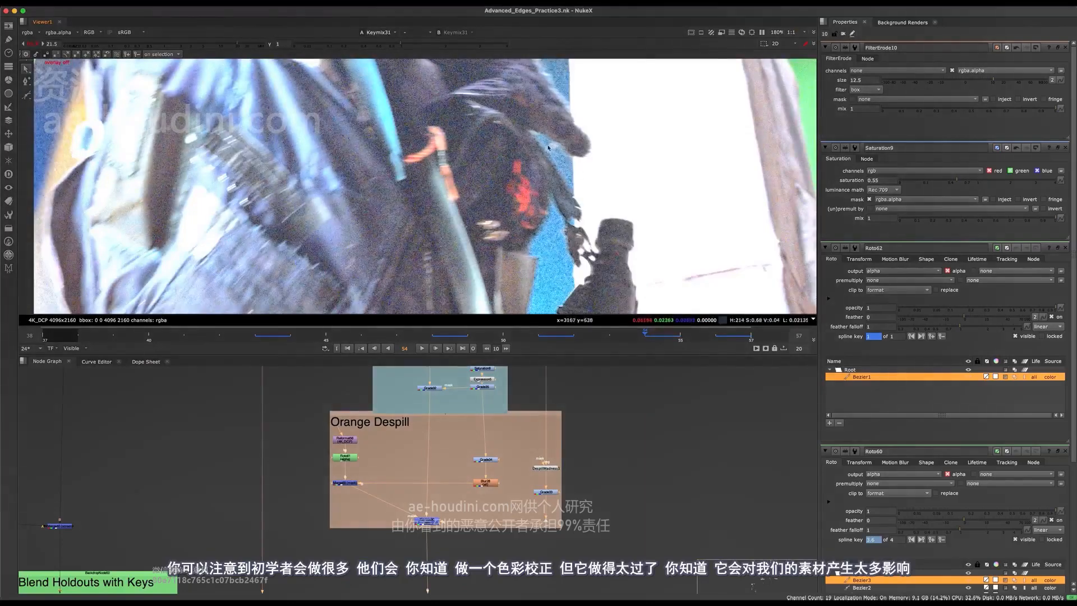
{"action": "middle_click_drag", "start_coordinate": [445, 448], "coordinate": [441, 519]}
{"action": "scroll", "coordinate": [433, 471], "scroll_direction": "up", "scroll_amount": 5}
{"action": "left_click", "coordinate": [420, 442]}
{"action": "key", "text": "d"}
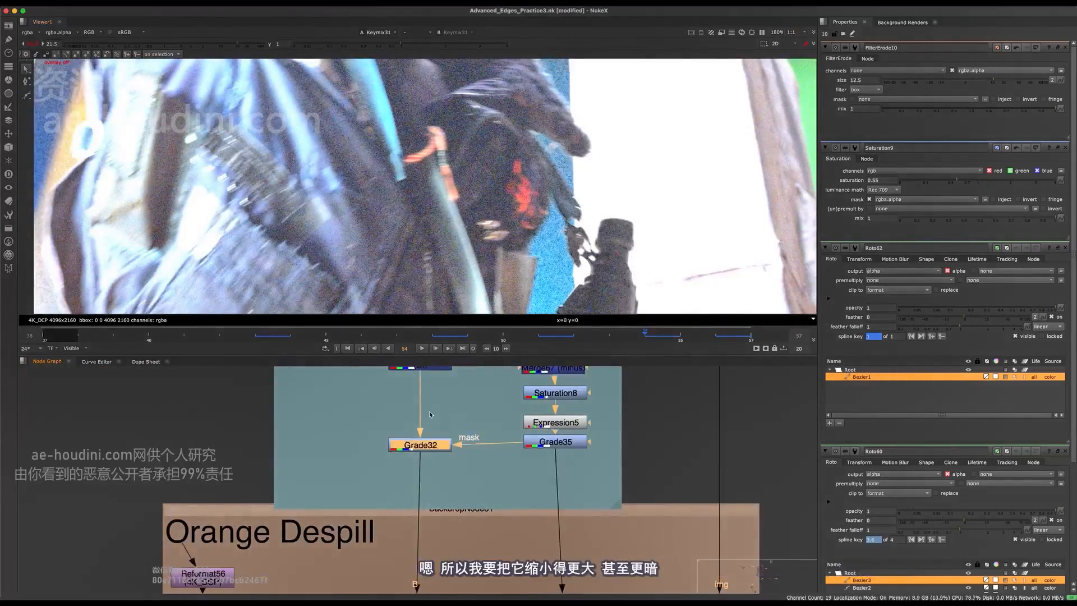
- Disable Saturation9 to compare, reset viewer gain, and make room beneath Saturation9
{"action": "middle_click_drag", "start_coordinate": [452, 419], "coordinate": [331, 556]}
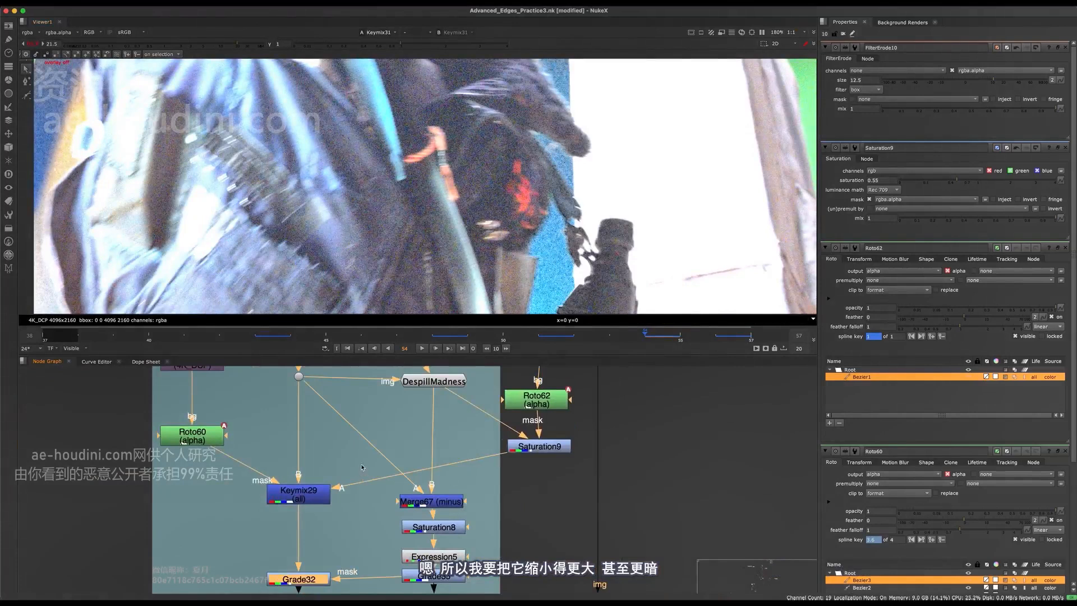
{"action": "left_click_drag", "start_coordinate": [541, 444], "coordinate": [541, 447]}
{"action": "key", "text": "d"}
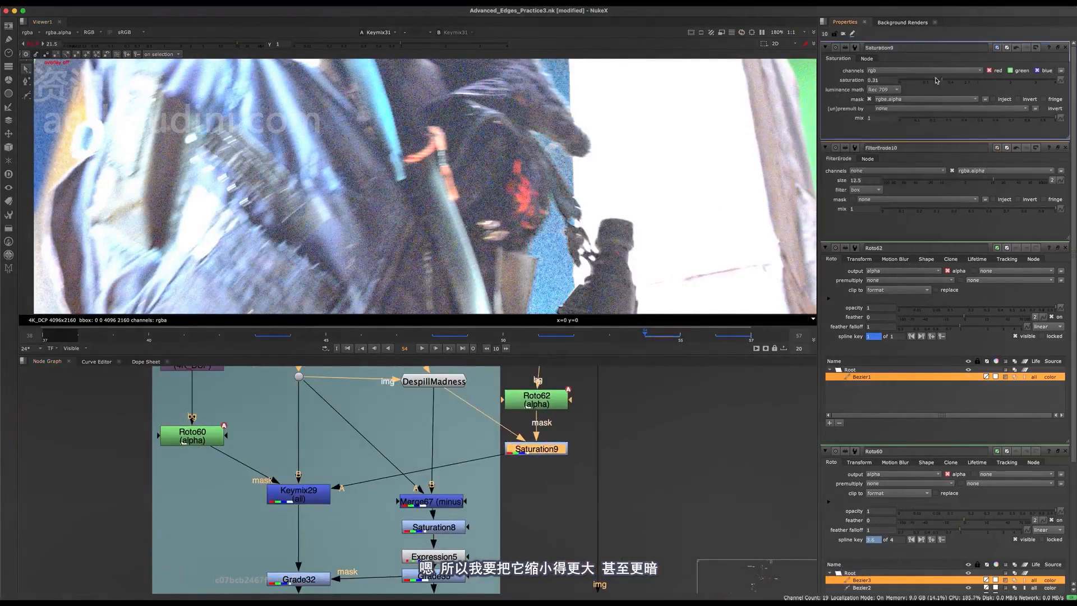
{"action": "left_click", "coordinate": [24, 42]}
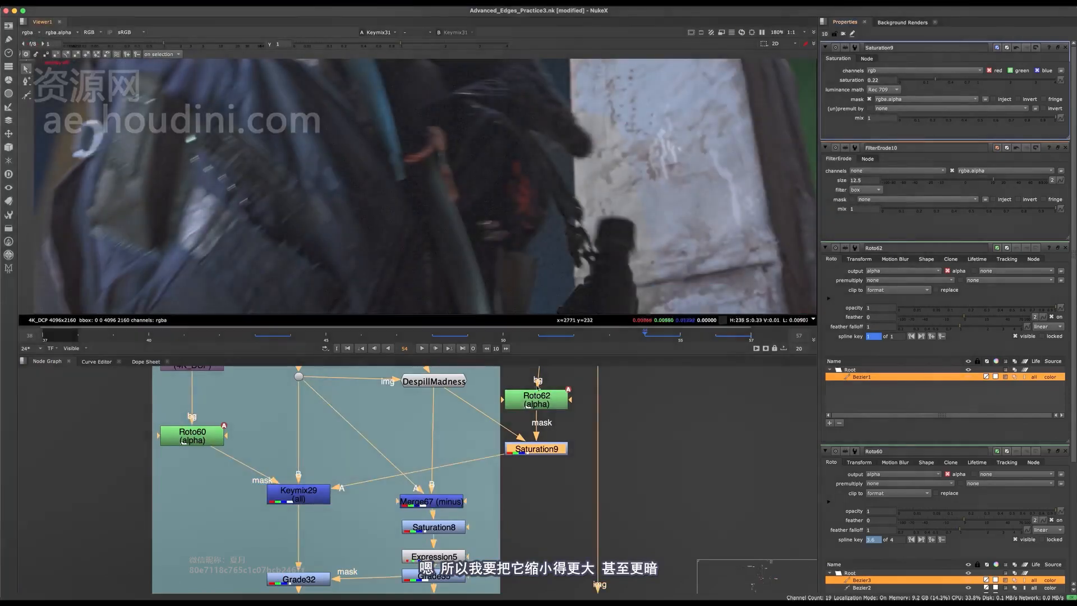
{"action": "scroll", "coordinate": [526, 235], "scroll_direction": "down", "scroll_amount": 5}
{"action": "scroll", "coordinate": [526, 234], "scroll_direction": "up", "scroll_amount": 5}
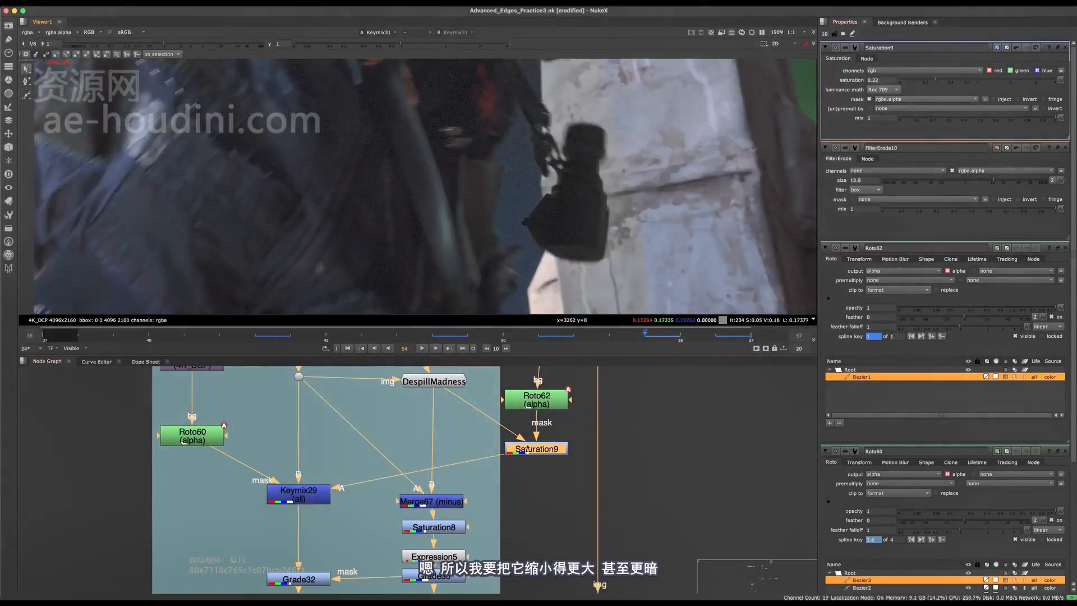
{"action": "scroll", "coordinate": [528, 449], "scroll_direction": "up", "scroll_amount": 1}
{"action": "middle_click_drag", "start_coordinate": [533, 453], "coordinate": [505, 495]}
{"action": "scroll", "coordinate": [505, 495], "scroll_direction": "down", "scroll_amount": 1}
{"action": "left_click_drag", "start_coordinate": [507, 492], "coordinate": [449, 480]}
- Add Grade36 below Saturation9 with gain 0.68 and compare it on and off
{"action": "key", "text": "g"}
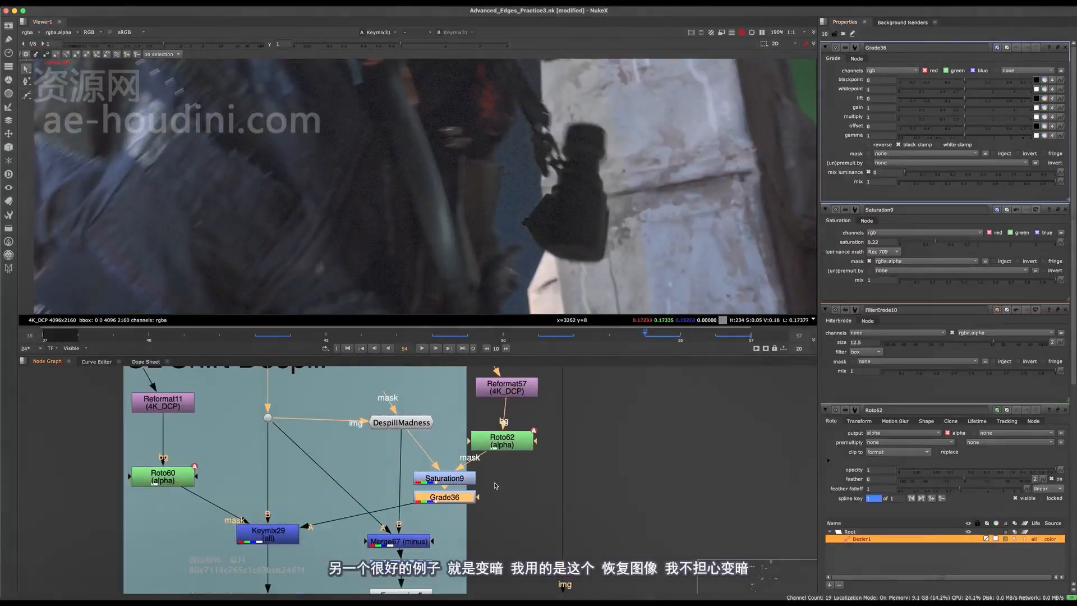
{"action": "left_click_drag", "start_coordinate": [956, 113], "coordinate": [953, 110]}
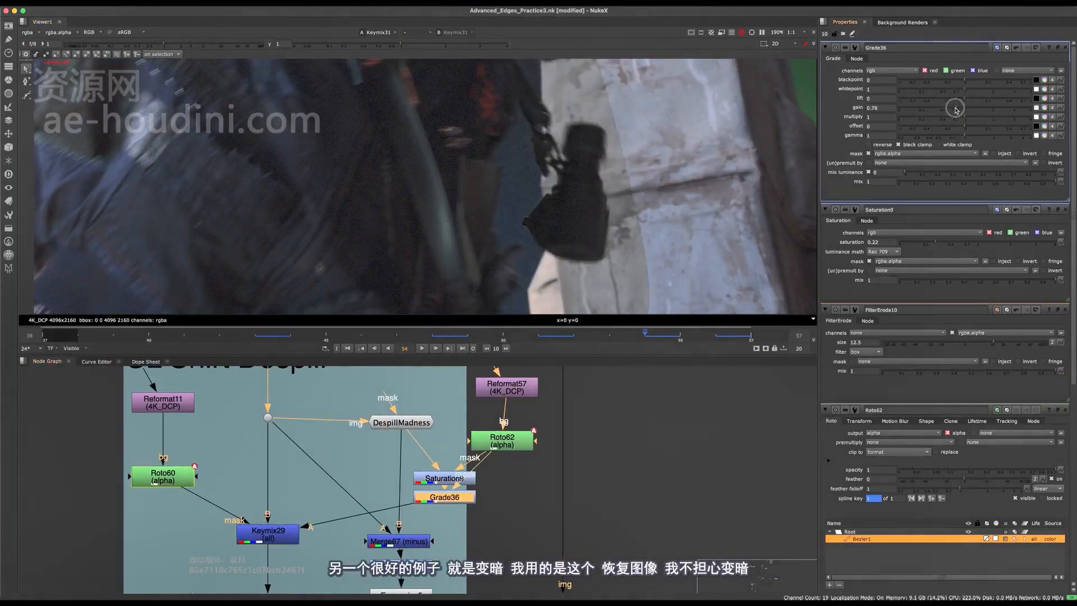
{"action": "scroll", "coordinate": [529, 189], "scroll_direction": "down", "scroll_amount": 5}
{"action": "key", "text": "d"}
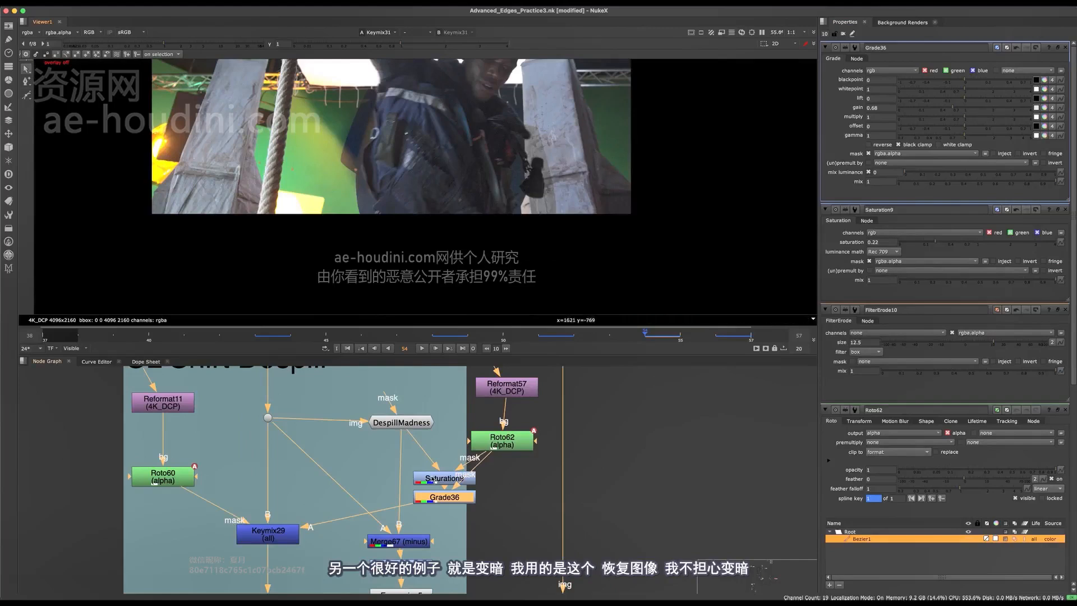
{"action": "key", "text": "d"}
{"action": "key", "text": "d"}
- Select Keymix31 in Core Despill, brighten the viewer to check dark areas, and save
{"action": "middle_click_drag", "start_coordinate": [455, 519], "coordinate": [454, 393]}
{"action": "scroll", "coordinate": [453, 392], "scroll_direction": "down", "scroll_amount": 4}
{"action": "middle_click_drag", "start_coordinate": [379, 586], "coordinate": [404, 341]}
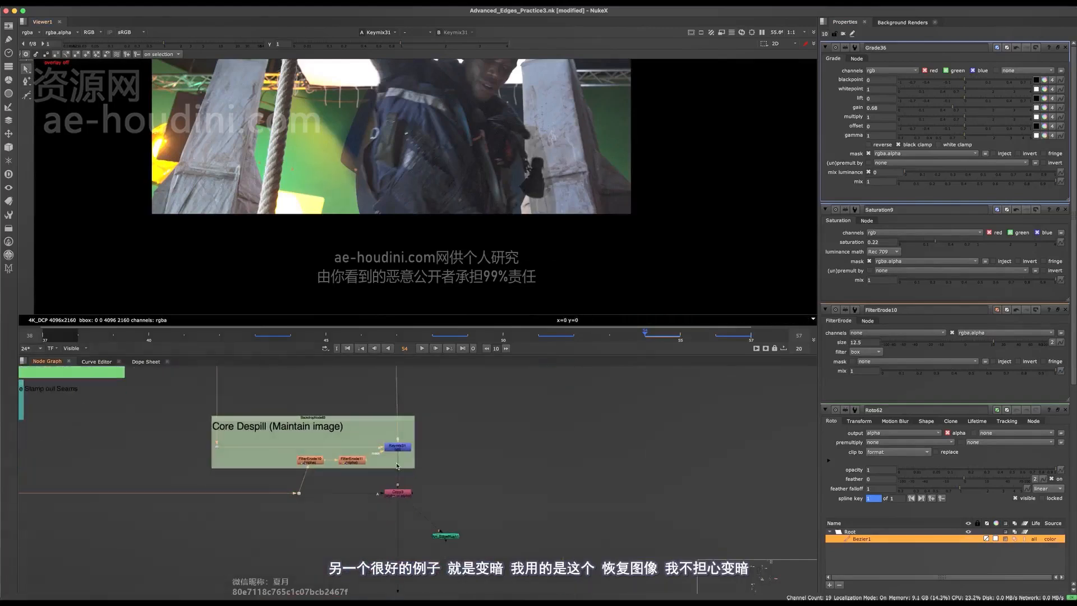
{"action": "left_click", "coordinate": [397, 447]}
{"action": "scroll", "coordinate": [525, 164], "scroll_direction": "up", "scroll_amount": 3}
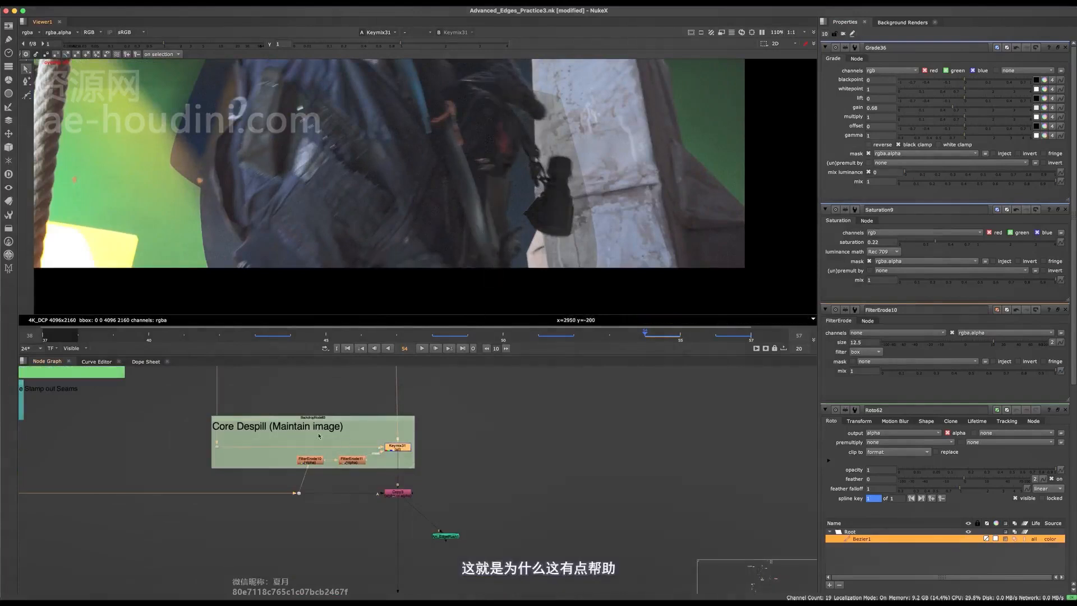
{"action": "left_click", "coordinate": [203, 45]}
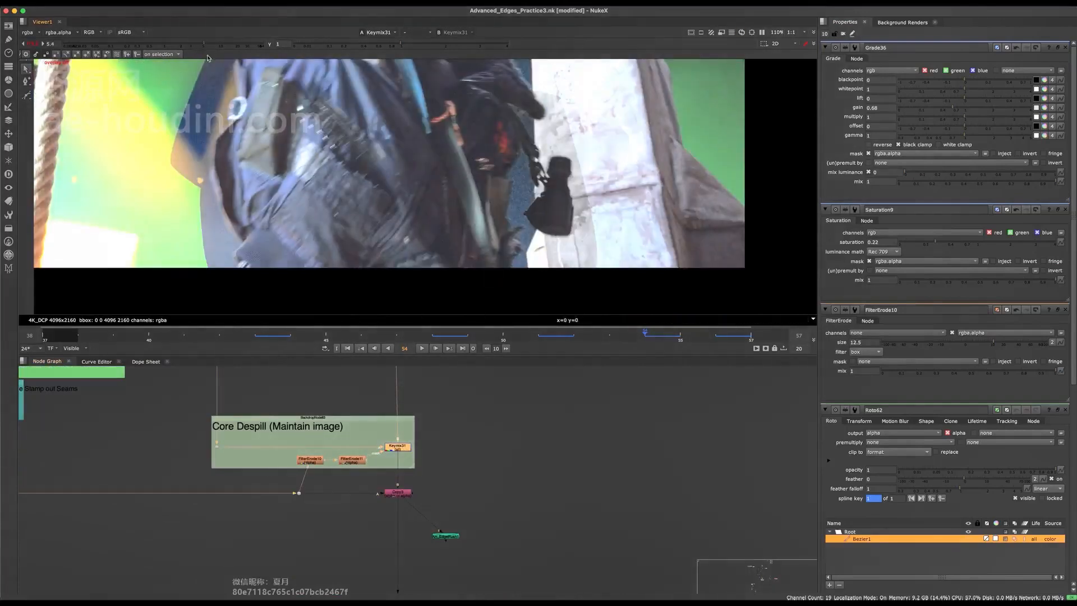
{"action": "key", "text": "super+s"}
- Fit the image in the viewer and scrub the timeline from frame 43 to 52
{"action": "scroll", "coordinate": [410, 371], "scroll_direction": "down", "scroll_amount": 2}
{"action": "key", "text": "f"}
{"action": "left_click_drag", "start_coordinate": [361, 338], "coordinate": [247, 340]}
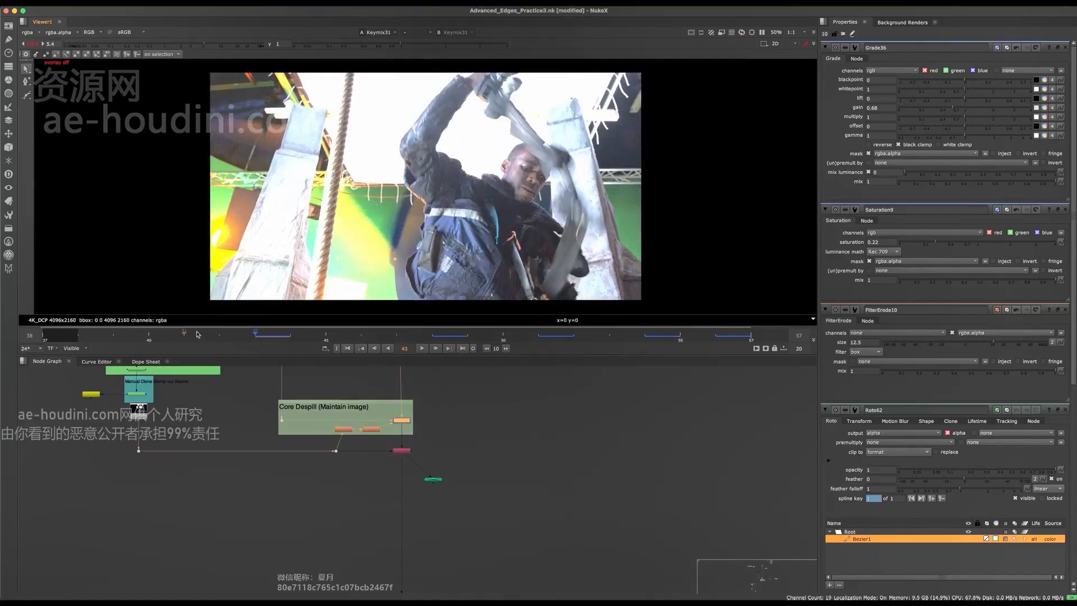
{"action": "left_click_drag", "start_coordinate": [196, 335], "coordinate": [612, 348]}
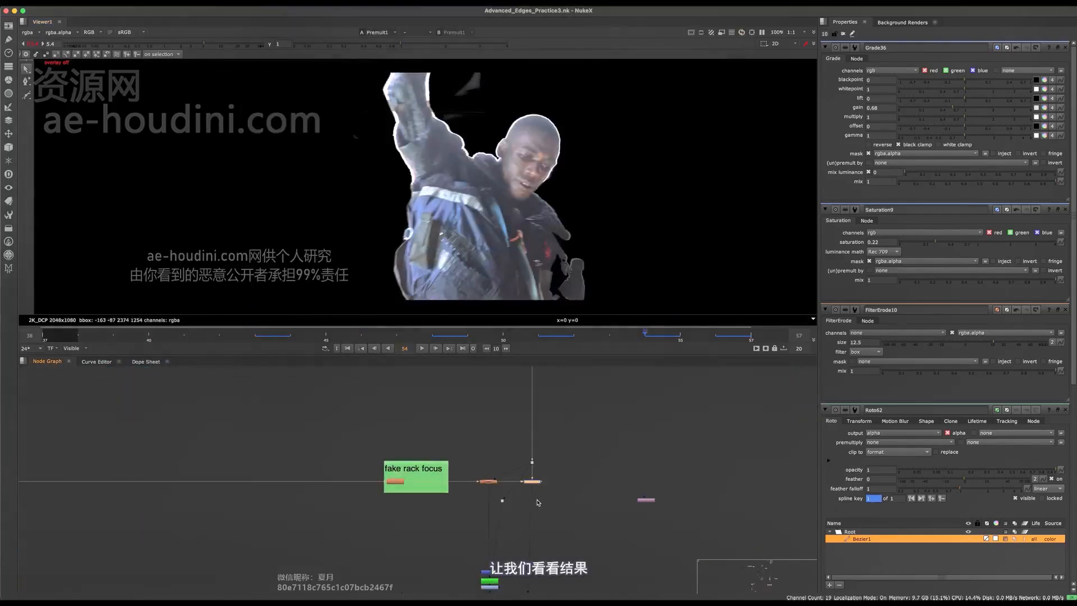
{"action": "middle_click_drag", "start_coordinate": [324, 450], "coordinate": [559, 518]}
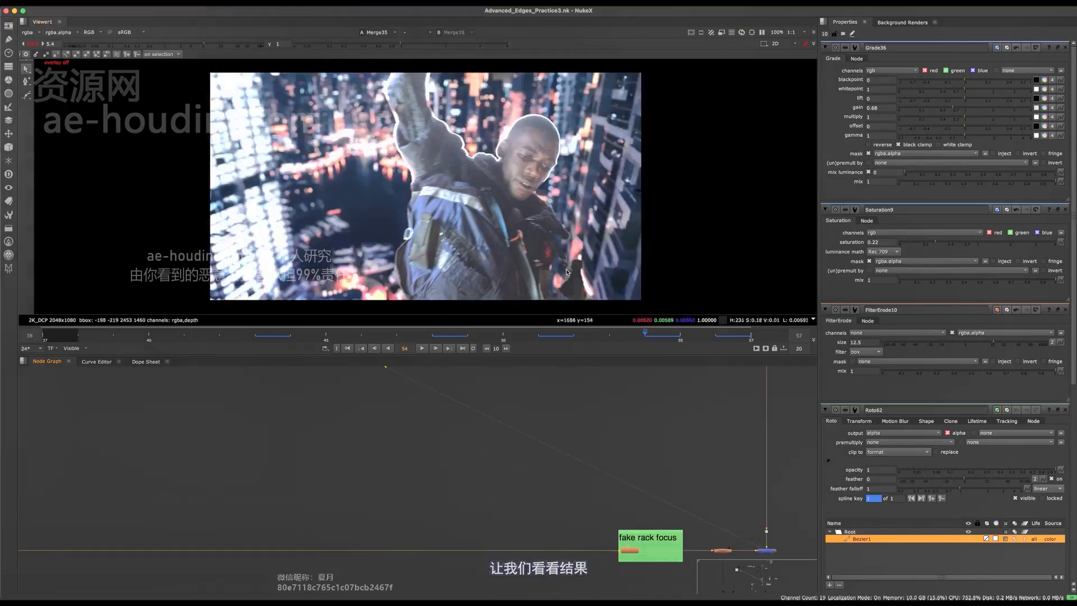
{"action": "scroll", "coordinate": [563, 269], "scroll_direction": "up", "scroll_amount": 5}
{"action": "middle_click_drag", "start_coordinate": [551, 174], "coordinate": [512, 273]}
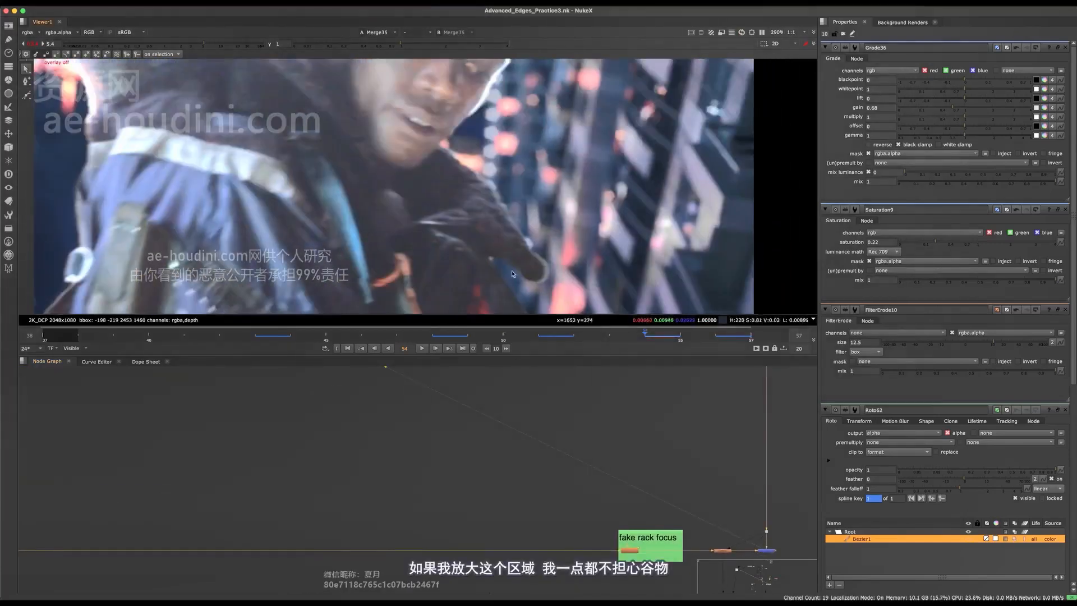
{"action": "scroll", "coordinate": [500, 156], "scroll_direction": "down", "scroll_amount": 3}
{"action": "scroll", "coordinate": [387, 415], "scroll_direction": "down", "scroll_amount": 6}
{"action": "middle_click_drag", "start_coordinate": [387, 416], "coordinate": [441, 548]}
{"action": "scroll", "coordinate": [609, 215], "scroll_direction": "up", "scroll_amount": 3}
{"action": "scroll", "coordinate": [511, 159], "scroll_direction": "down", "scroll_amount": 3}
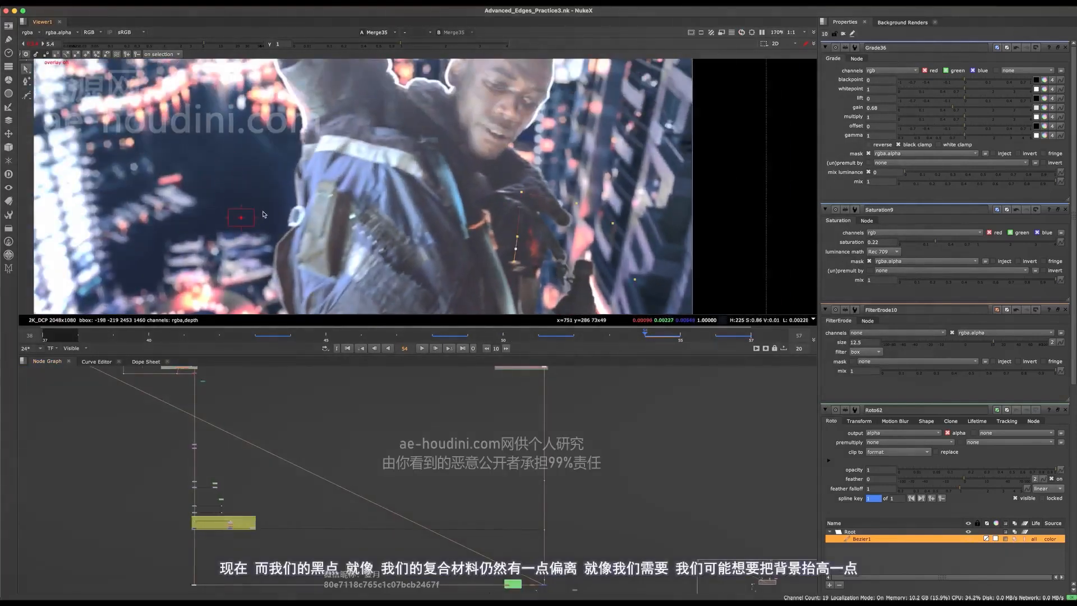
{"action": "scroll", "coordinate": [266, 217], "scroll_direction": "up", "scroll_amount": 4}
{"action": "scroll", "coordinate": [286, 216], "scroll_direction": "down", "scroll_amount": 2}
{"action": "key", "text": "f"}
{"action": "scroll", "coordinate": [408, 215], "scroll_direction": "up", "scroll_amount": 4}
{"action": "middle_click_drag", "start_coordinate": [368, 221], "coordinate": [249, 143]}
{"action": "scroll", "coordinate": [375, 221], "scroll_direction": "down", "scroll_amount": 3}
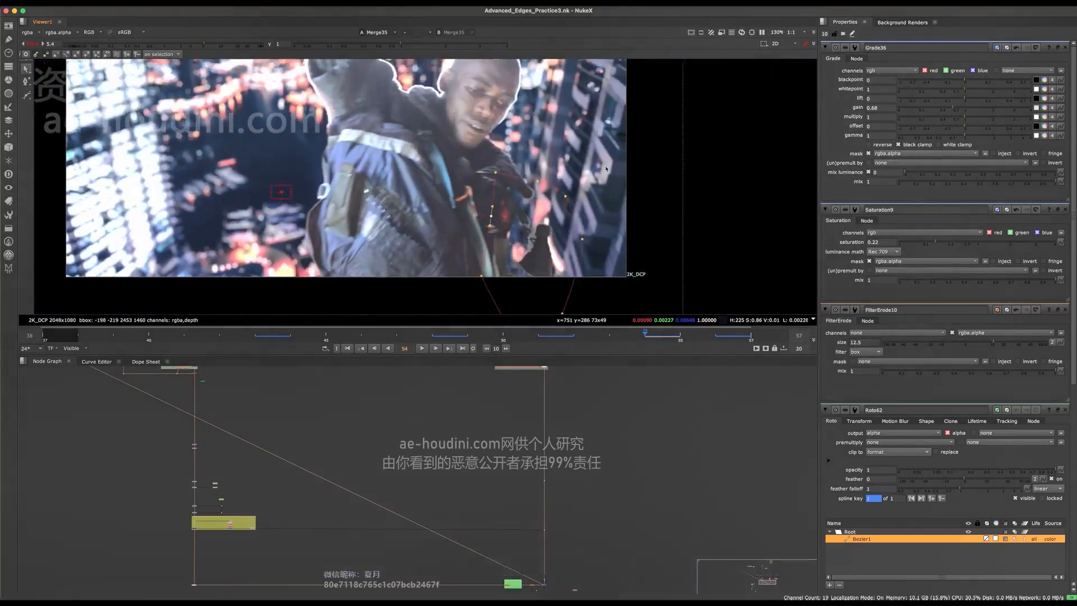
{"action": "middle_click_drag", "start_coordinate": [499, 221], "coordinate": [524, 196]}
{"action": "middle_click_drag", "start_coordinate": [270, 143], "coordinate": [312, 183]}
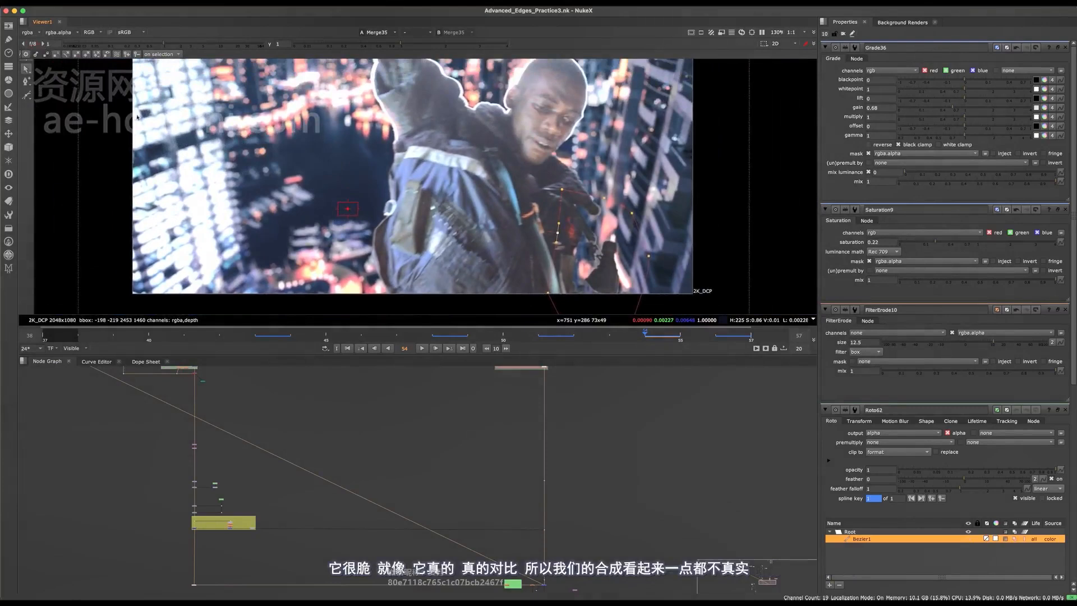
{"action": "middle_click_drag", "start_coordinate": [137, 117], "coordinate": [163, 127]}
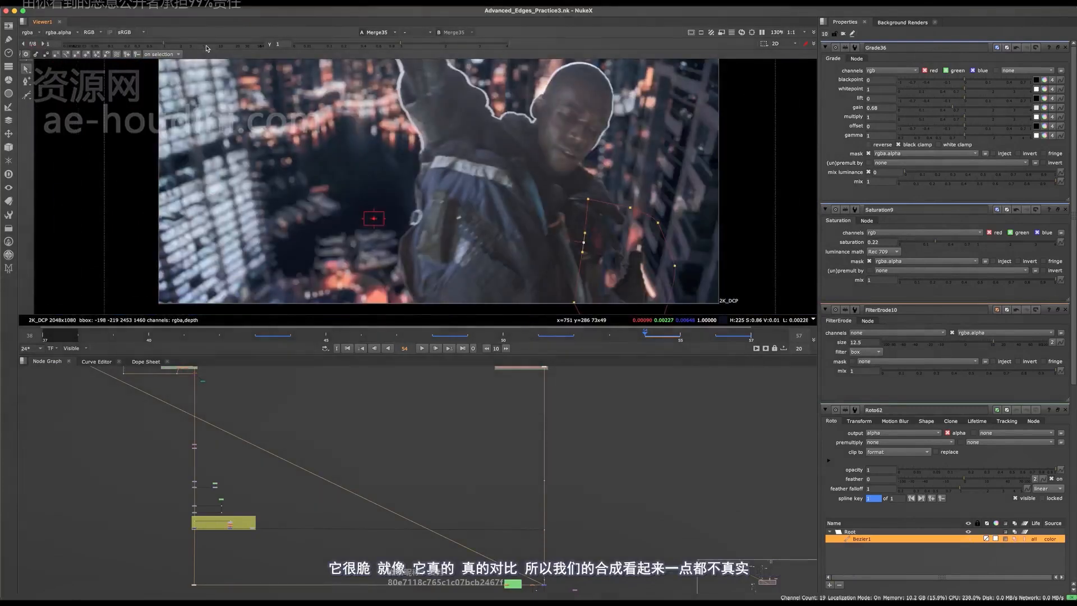
{"action": "left_click_drag", "start_coordinate": [207, 49], "coordinate": [227, 45]}
{"action": "scroll", "coordinate": [412, 222], "scroll_direction": "down", "scroll_amount": 2}
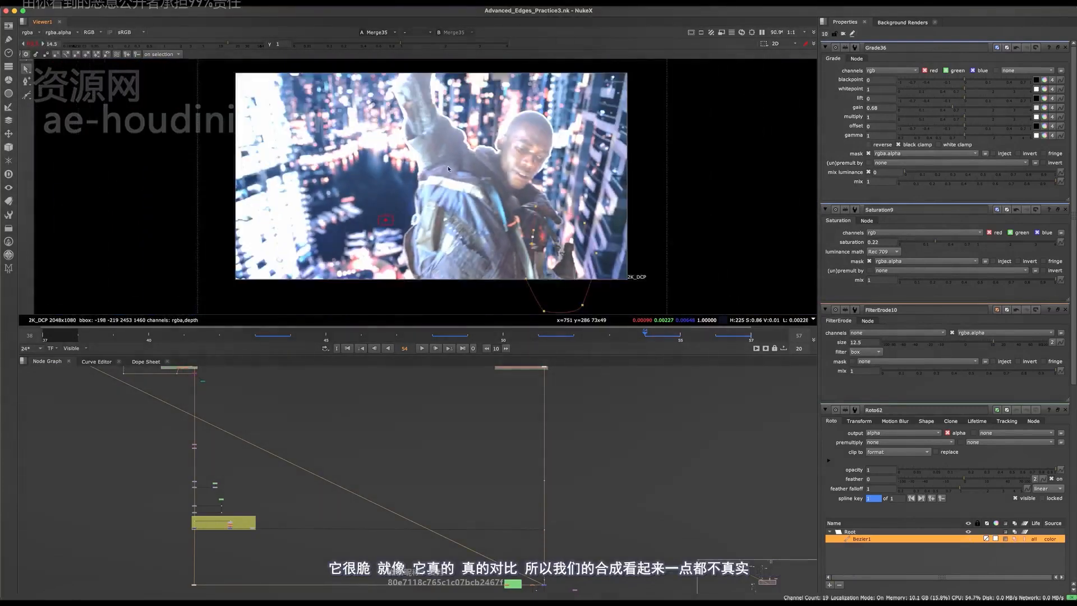
{"action": "scroll", "coordinate": [448, 169], "scroll_direction": "up", "scroll_amount": 2}
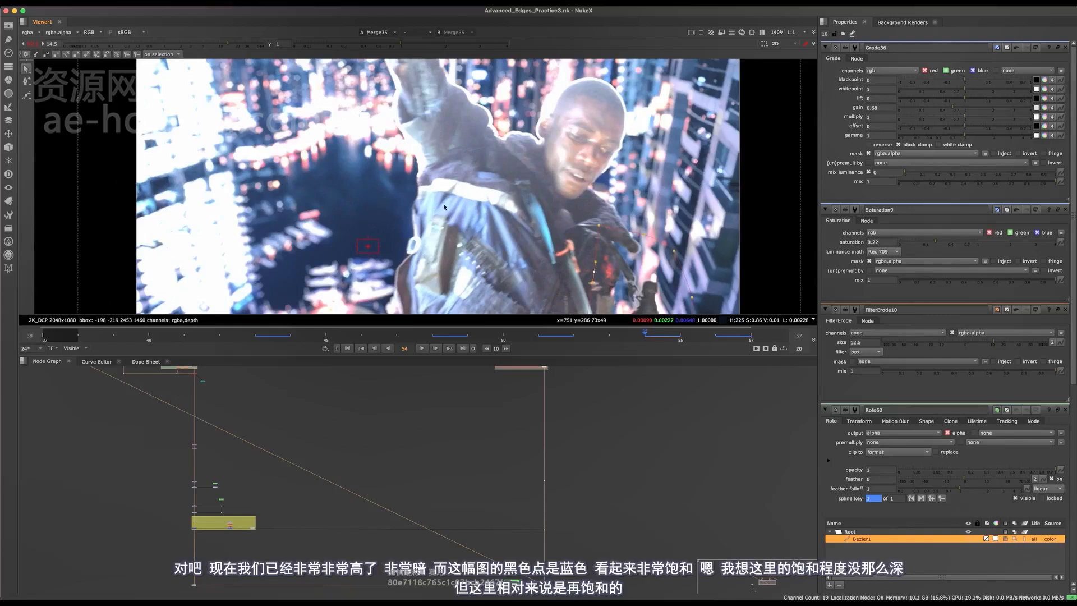
{"action": "middle_click_drag", "start_coordinate": [346, 225], "coordinate": [461, 211]}
{"action": "middle_click_drag", "start_coordinate": [507, 179], "coordinate": [483, 197]}
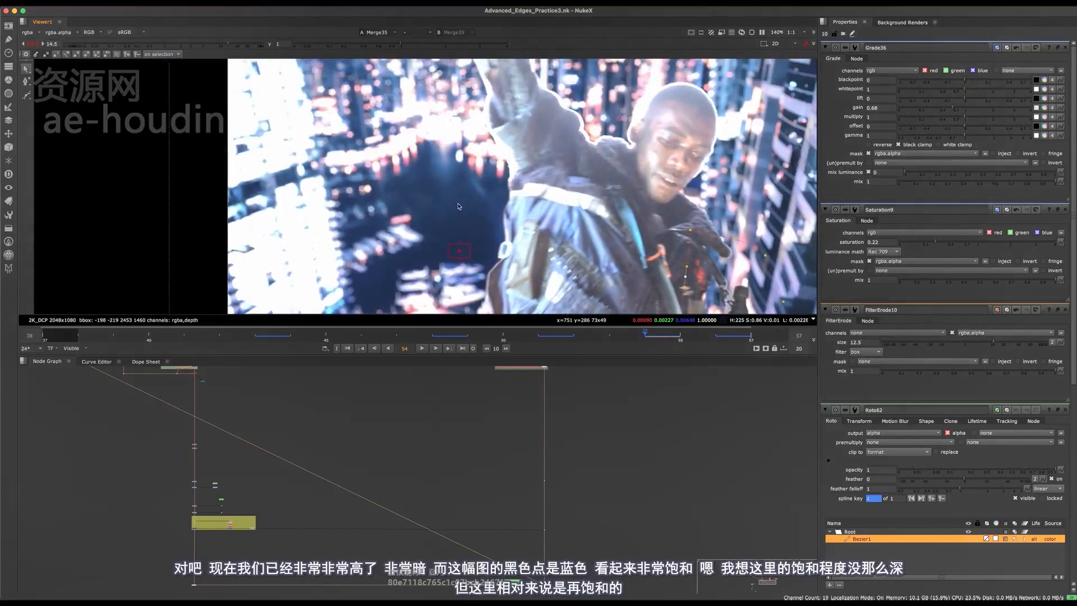
{"action": "scroll", "coordinate": [444, 205], "scroll_direction": "up", "scroll_amount": 3}
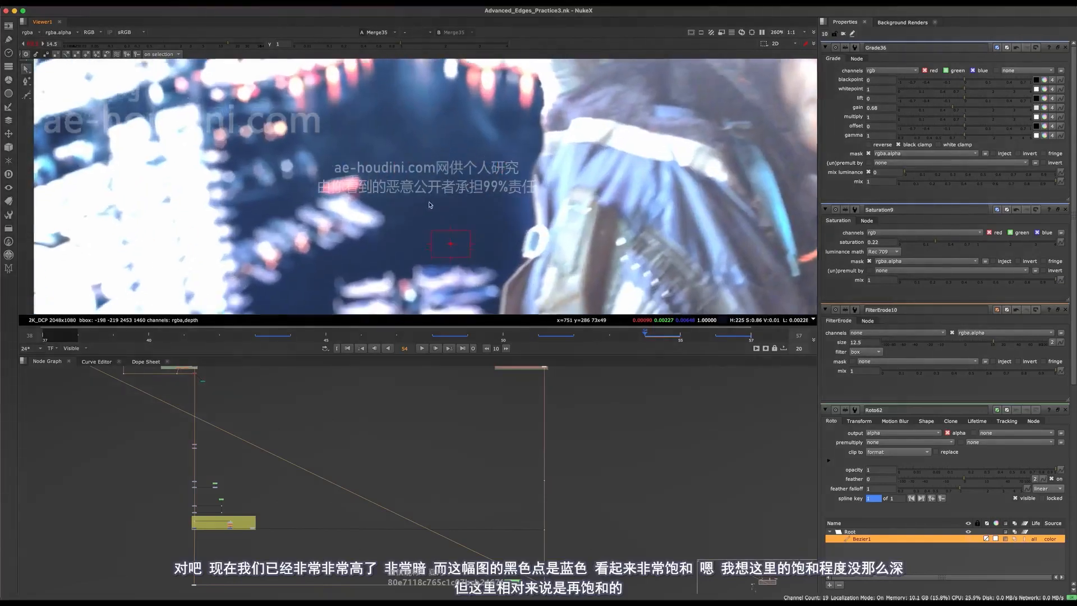
{"action": "scroll", "coordinate": [430, 205], "scroll_direction": "down", "scroll_amount": 3}
{"action": "middle_click_drag", "start_coordinate": [449, 207], "coordinate": [326, 206]}
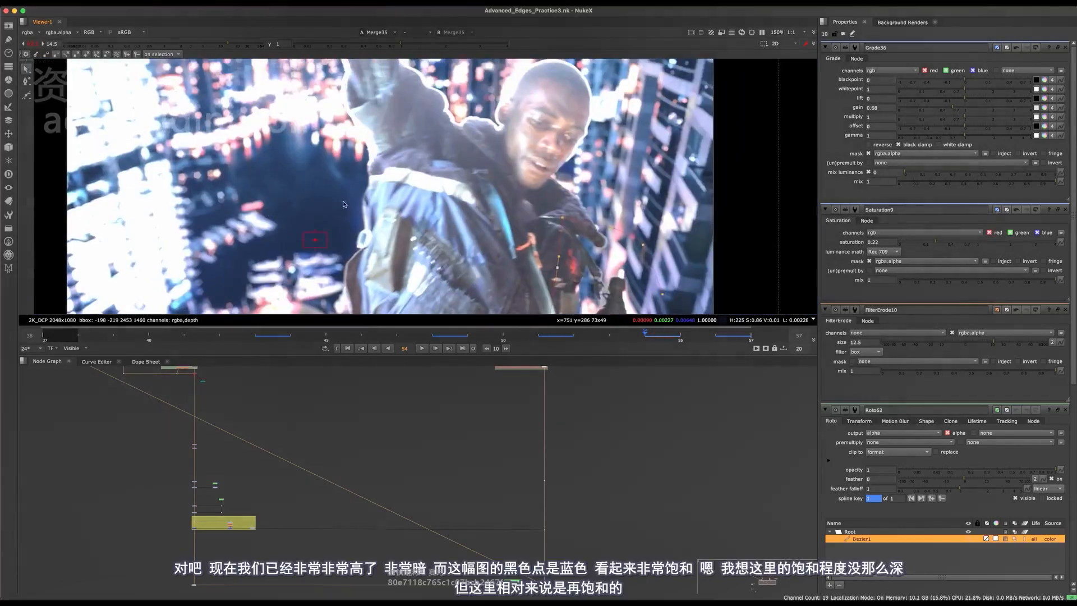
{"action": "middle_click_drag", "start_coordinate": [570, 192], "coordinate": [519, 186]}
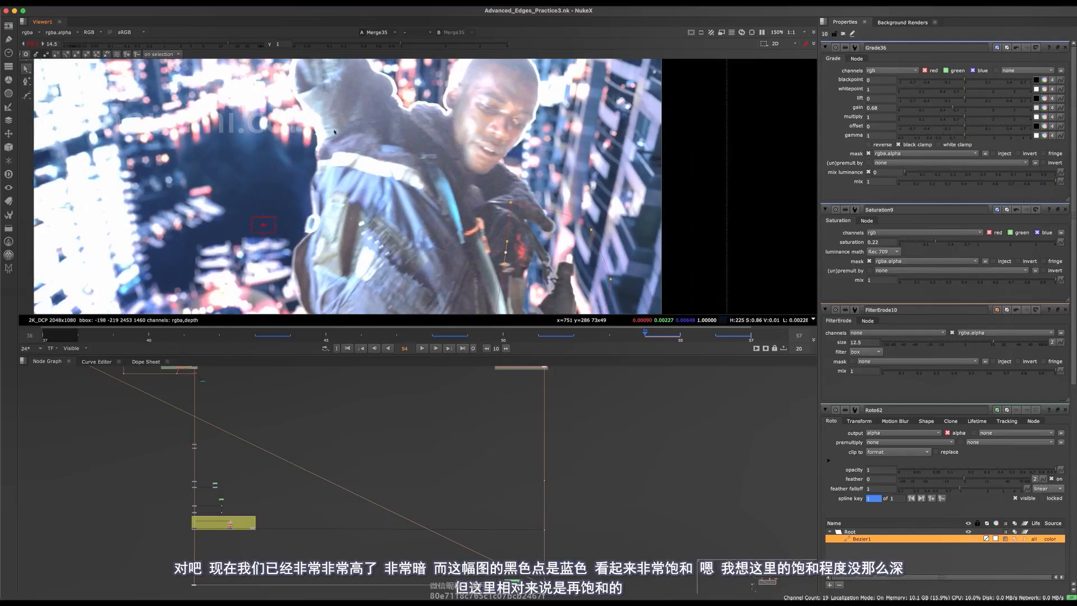
{"action": "middle_click_drag", "start_coordinate": [389, 223], "coordinate": [478, 194]}
{"action": "scroll", "coordinate": [477, 192], "scroll_direction": "down", "scroll_amount": 4}
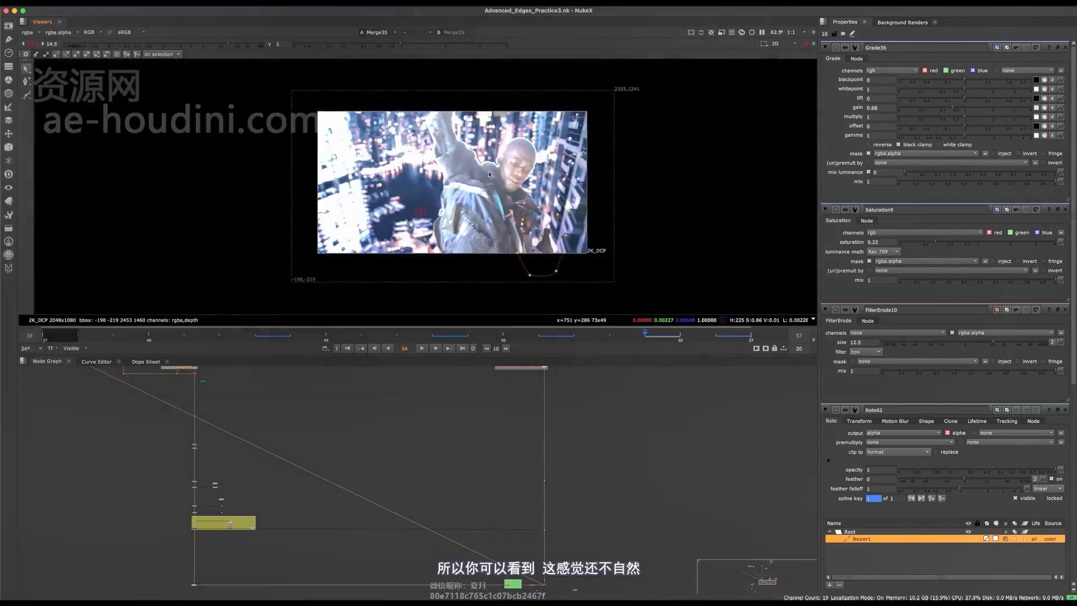
{"action": "scroll", "coordinate": [477, 192], "scroll_direction": "up", "scroll_amount": 2}
{"action": "scroll", "coordinate": [459, 167], "scroll_direction": "up", "scroll_amount": 1}
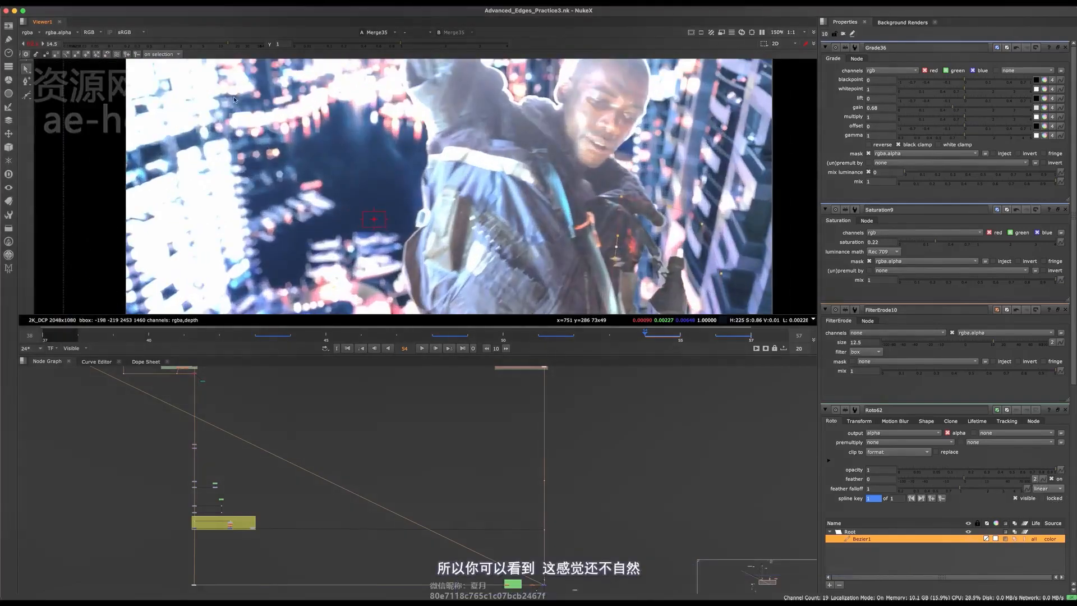
{"action": "left_click", "coordinate": [30, 45]}
- Select Keymix30 in the Orange Despill group and brighten the viewer to reveal edges
{"action": "middle_click_drag", "start_coordinate": [380, 408], "coordinate": [337, 466]}
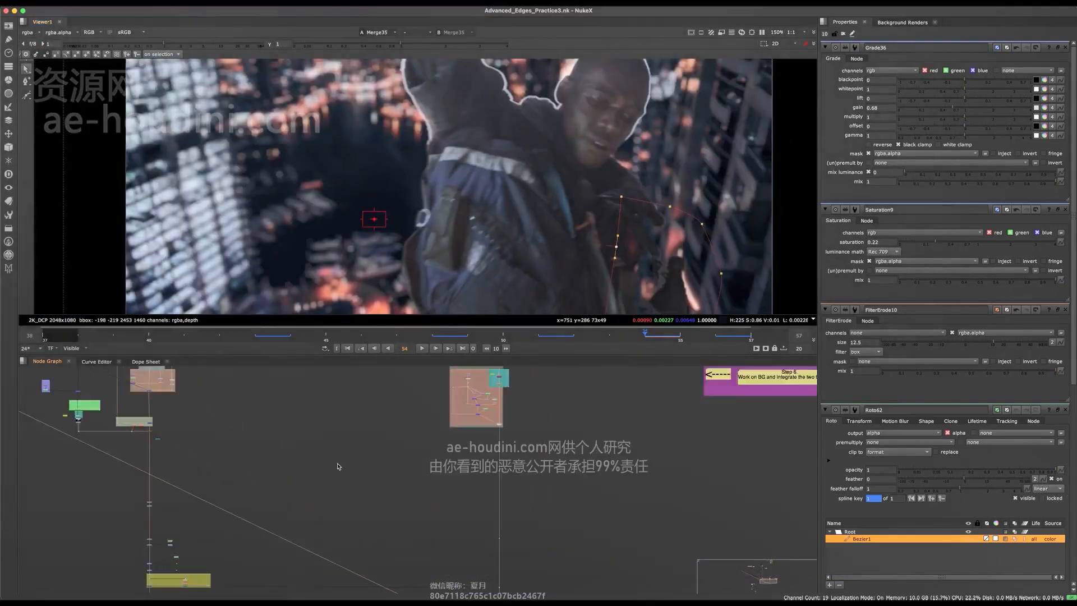
{"action": "middle_click_drag", "start_coordinate": [275, 373], "coordinate": [369, 485]}
{"action": "key", "text": "space"}
{"action": "scroll", "coordinate": [393, 365], "scroll_direction": "up", "scroll_amount": 8}
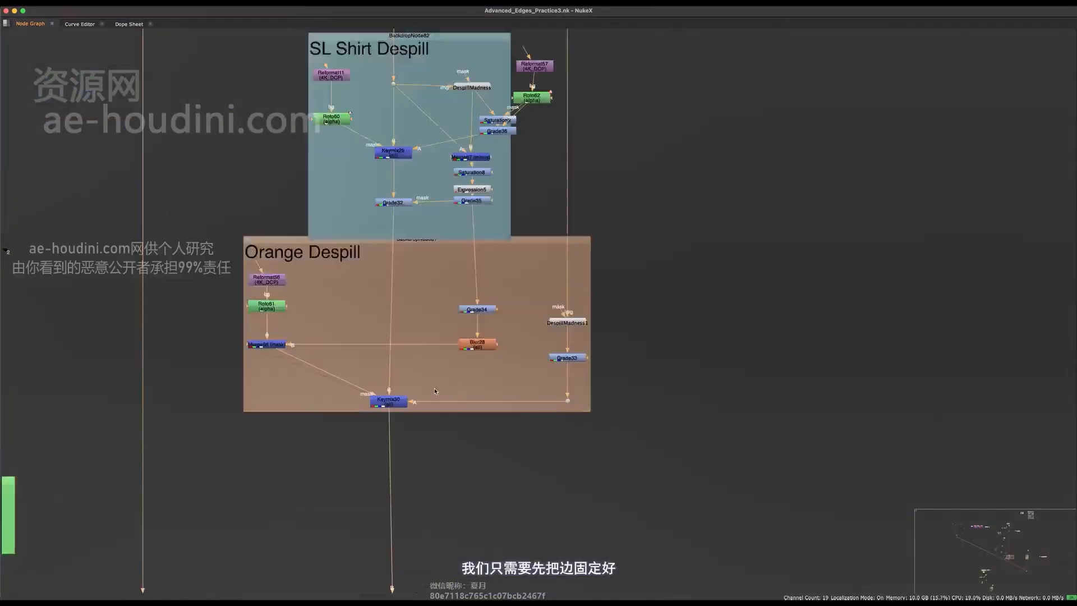
{"action": "left_click", "coordinate": [389, 398]}
{"action": "middle_click_drag", "start_coordinate": [392, 396], "coordinate": [379, 431]}
{"action": "key", "text": "space"}
{"action": "middle_click_drag", "start_coordinate": [631, 219], "coordinate": [504, 201]}
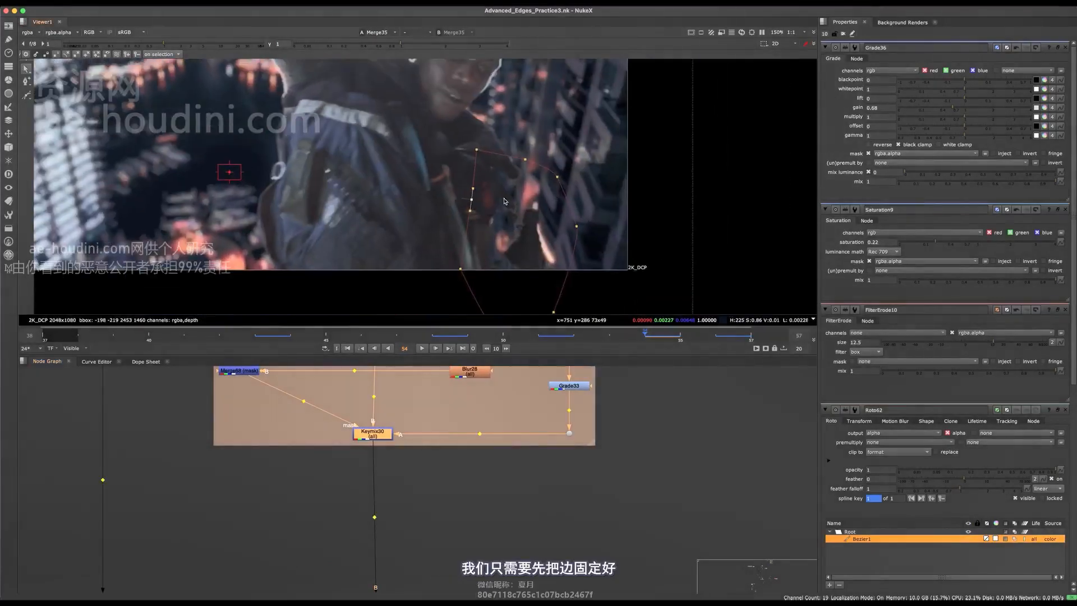
{"action": "left_click_drag", "start_coordinate": [188, 46], "coordinate": [202, 43]}
{"action": "scroll", "coordinate": [505, 233], "scroll_direction": "up", "scroll_amount": 5}
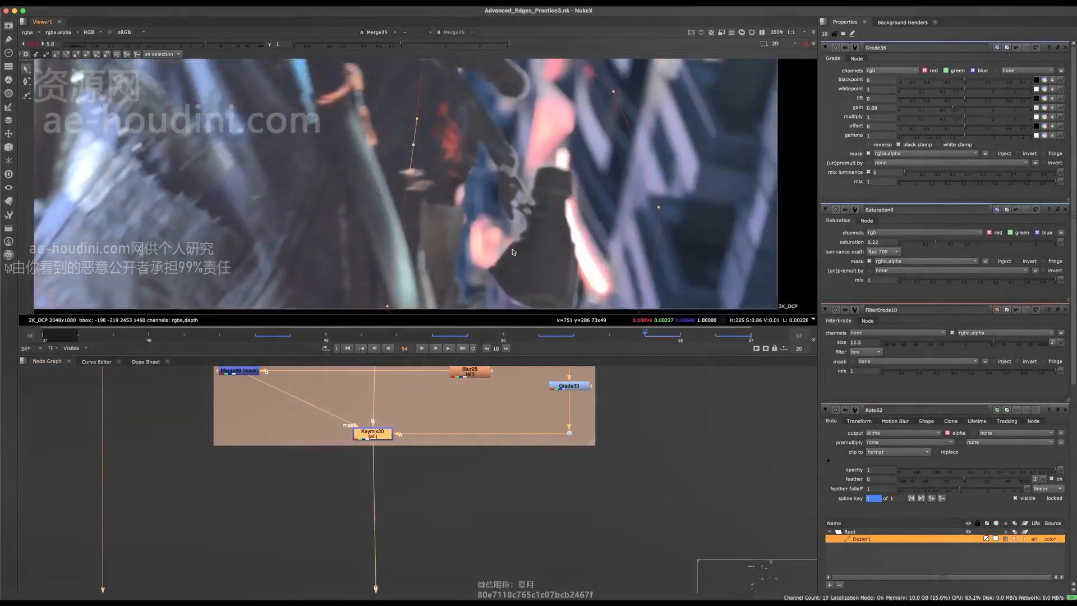
- Toggle Grade32 off and back on to compare its effect
{"action": "middle_click_drag", "start_coordinate": [415, 387], "coordinate": [402, 542]}
{"action": "left_click_drag", "start_coordinate": [401, 498], "coordinate": [323, 571]}
{"action": "key", "text": "d"}
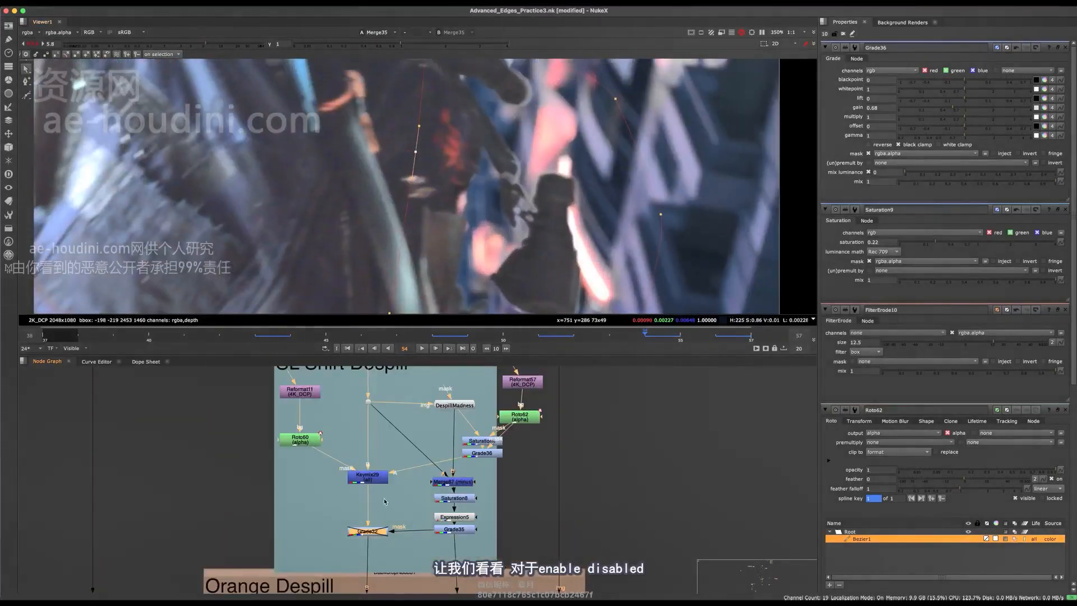
{"action": "key", "text": "d"}
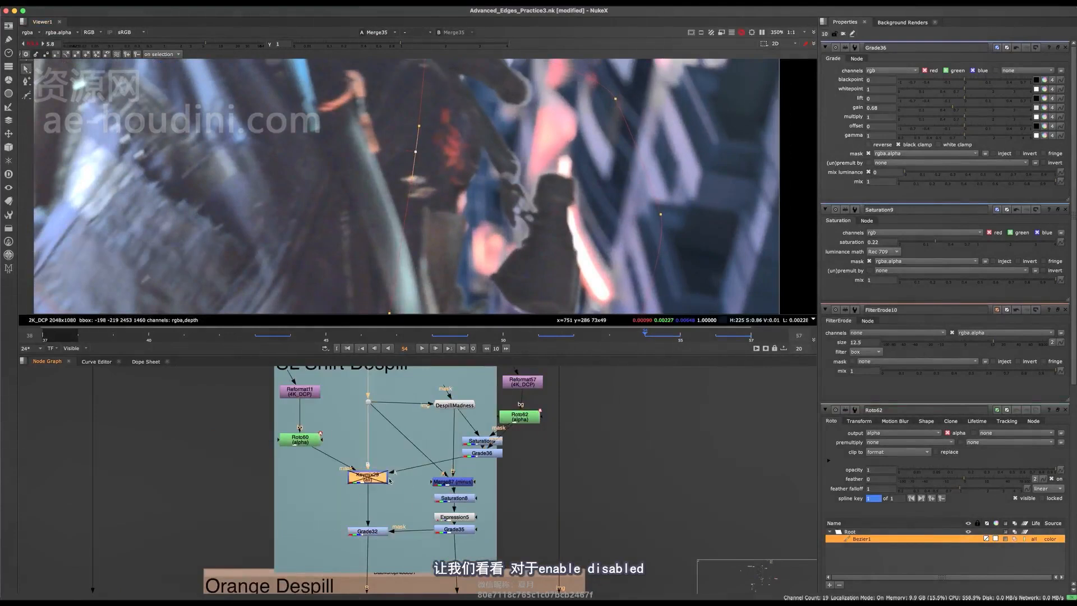
- Compare Keymix29's edge fix on and off, leave it enabled, and save Advanced_Edges_Practice3.nk
{"action": "key", "text": "d"}
{"action": "scroll", "coordinate": [480, 281], "scroll_direction": "down", "scroll_amount": 2}
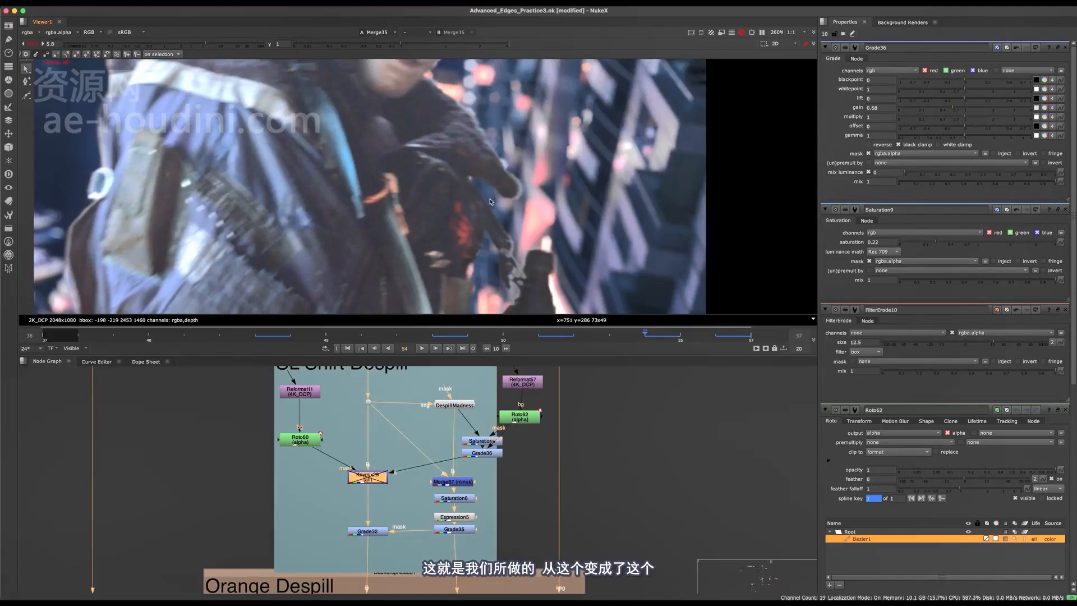
{"action": "key", "text": "d"}
{"action": "middle_click_drag", "start_coordinate": [542, 295], "coordinate": [525, 200]}
{"action": "key", "text": "d"}
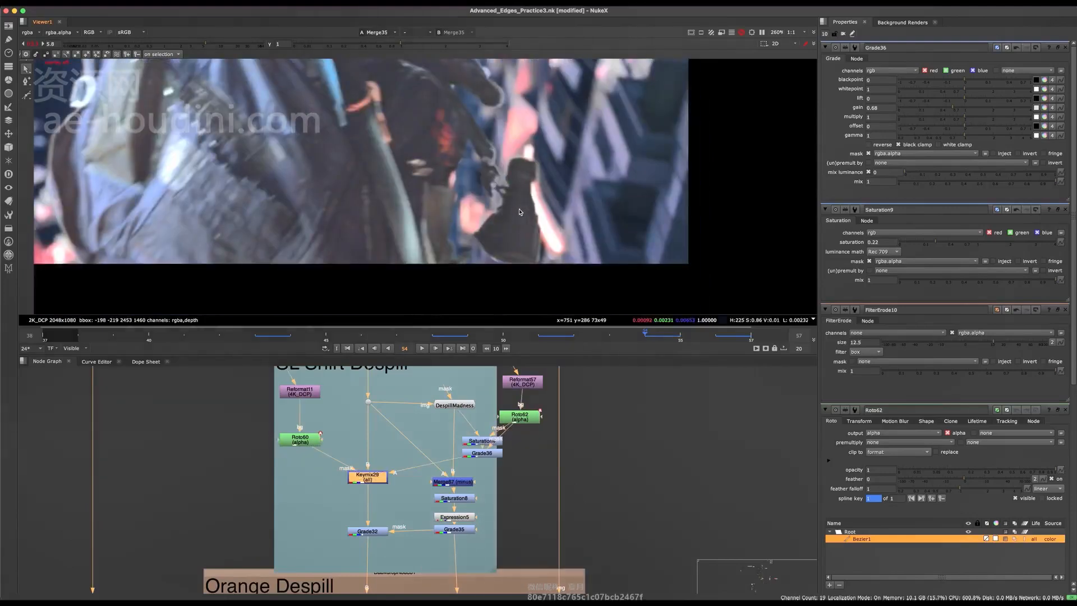
{"action": "scroll", "coordinate": [519, 201], "scroll_direction": "up", "scroll_amount": 3}
{"action": "key", "text": "d"}
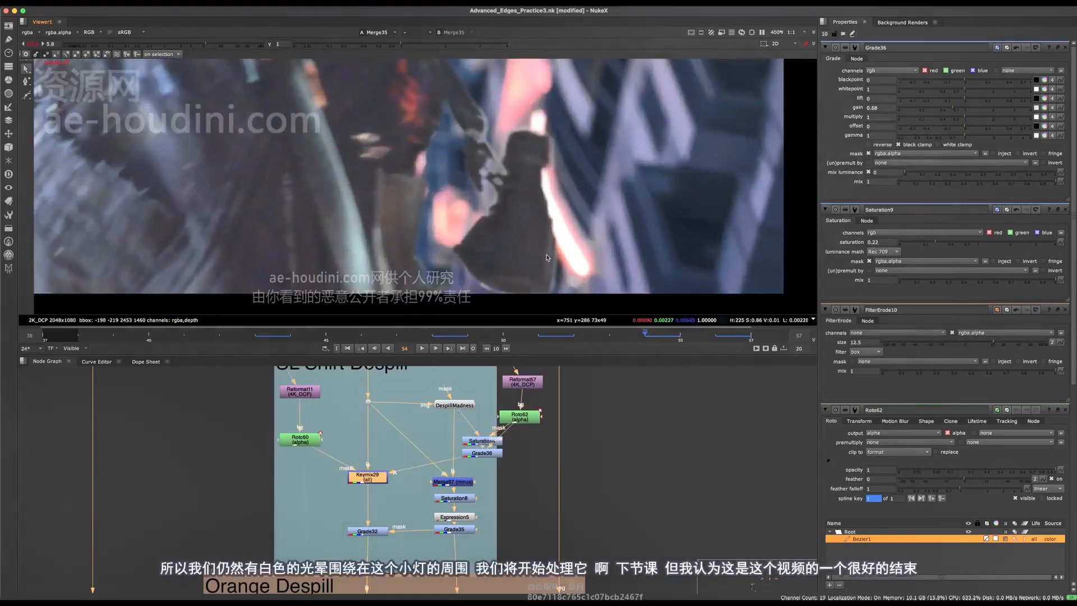
{"action": "scroll", "coordinate": [591, 286], "scroll_direction": "down", "scroll_amount": 6}
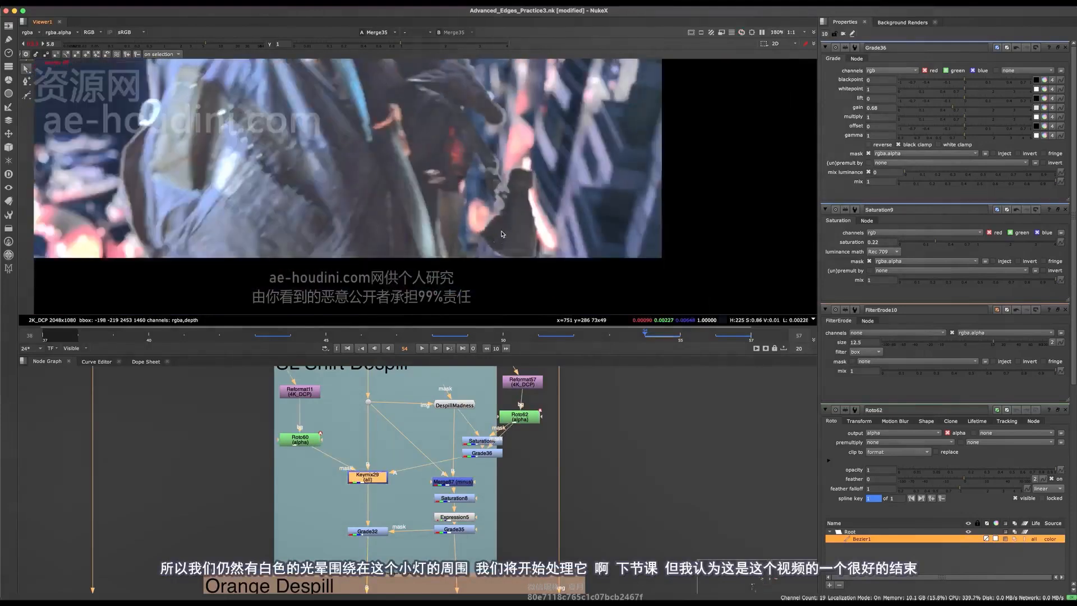
{"action": "key", "text": "d"}
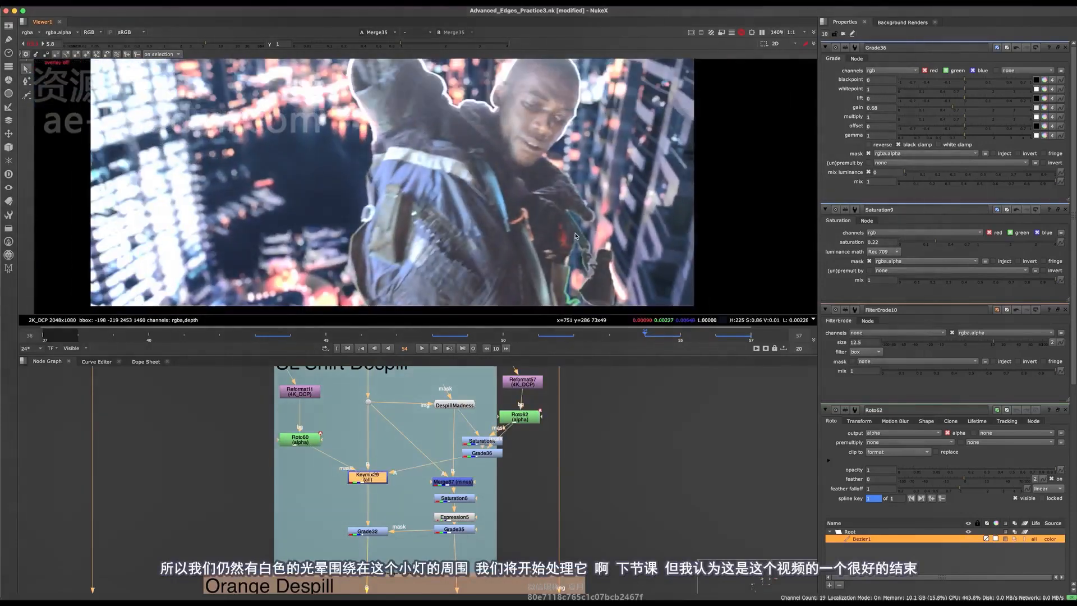
{"action": "key", "text": "ctrl+s"}
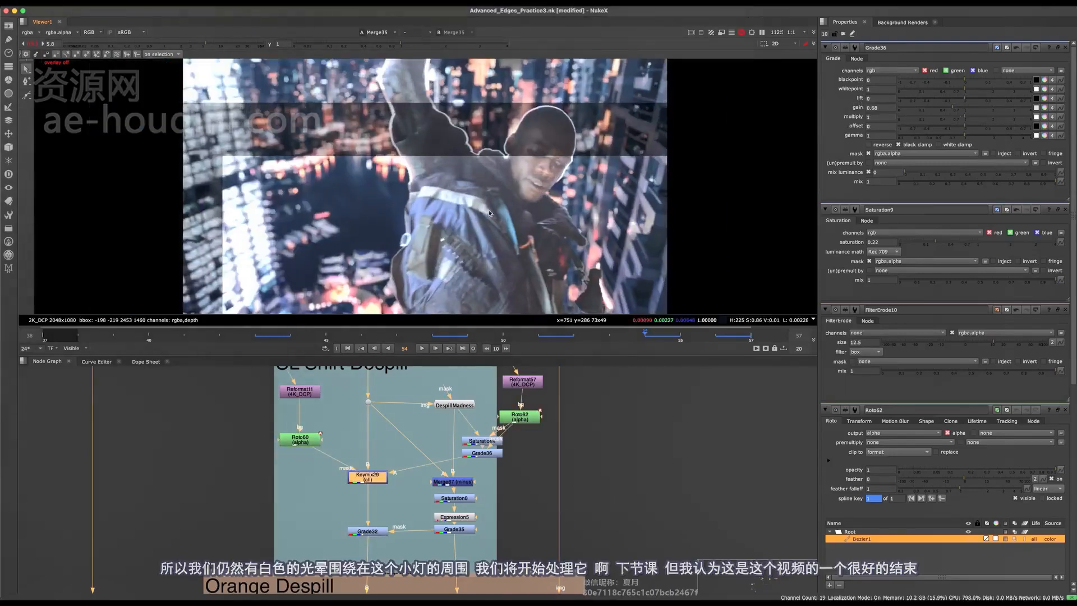
{"action": "left_click", "coordinate": [34, 45]}
- With the Node Graph maximized, select Grade36 together with Saturation9
{"action": "scroll", "coordinate": [370, 412], "scroll_direction": "down", "scroll_amount": 6}
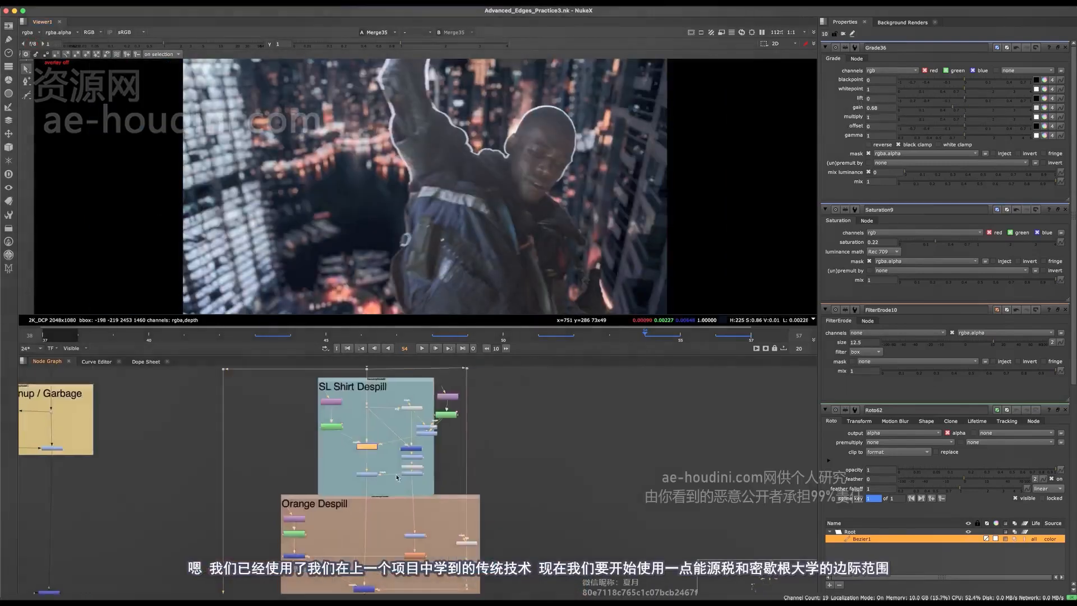
{"action": "scroll", "coordinate": [393, 409], "scroll_direction": "up", "scroll_amount": 6}
{"action": "key", "text": "space"}
{"action": "scroll", "coordinate": [423, 406], "scroll_direction": "up", "scroll_amount": 3}
{"action": "left_click", "coordinate": [437, 388]}
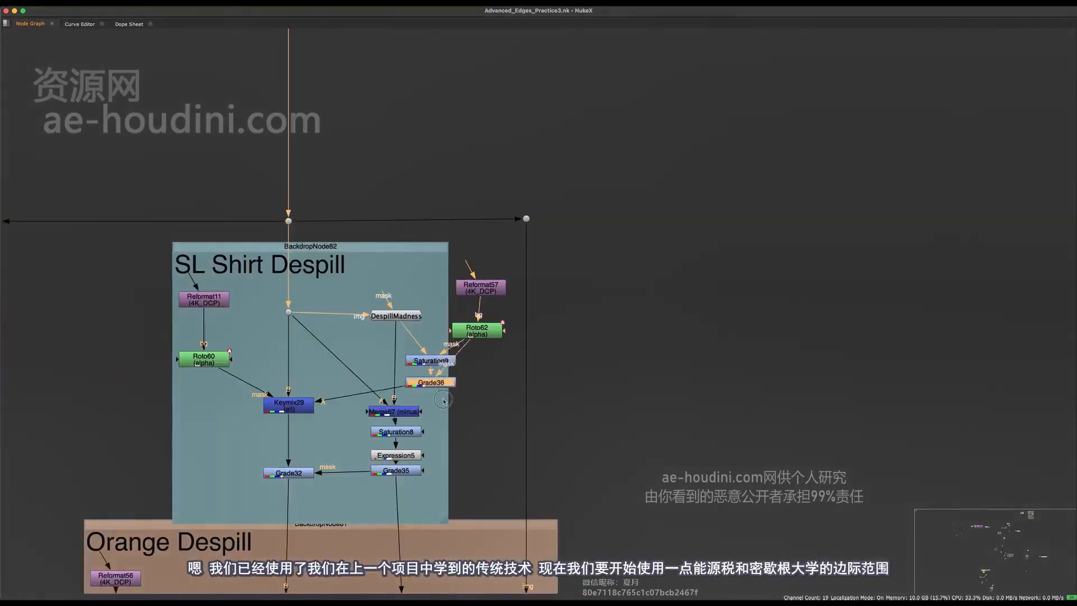
{"action": "left_click_drag", "start_coordinate": [473, 357], "coordinate": [430, 391]}
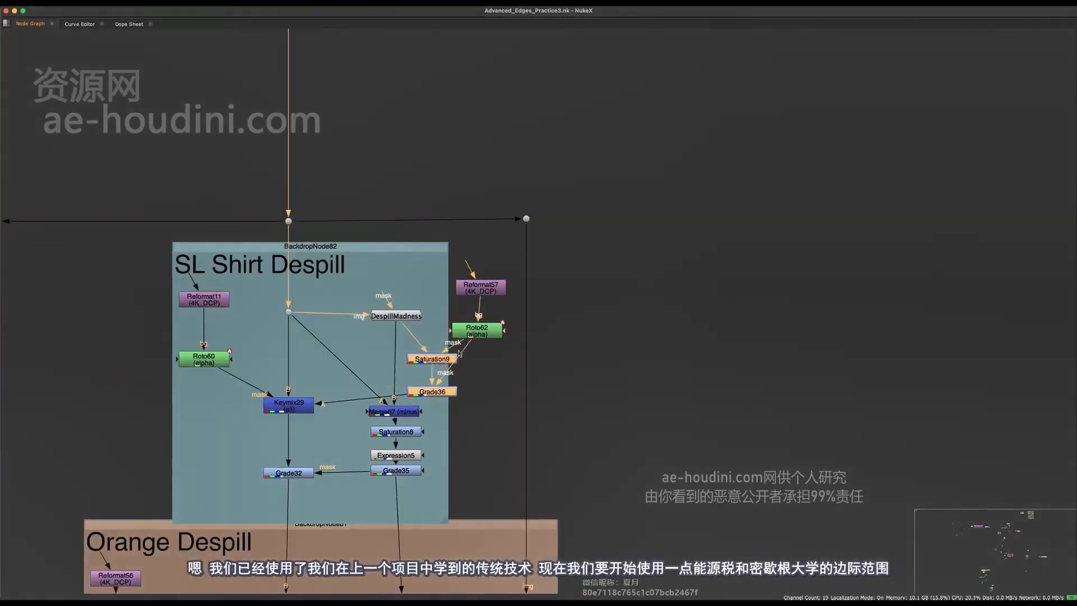
{"action": "scroll", "coordinate": [459, 354], "scroll_direction": "down", "scroll_amount": 6}
{"action": "scroll", "coordinate": [371, 313], "scroll_direction": "up", "scroll_amount": 4}
- Move the SL Shirt Despill backdrop with its nodes, then select Reformat11 and Roto60
{"action": "middle_click_drag", "start_coordinate": [377, 310], "coordinate": [413, 364]}
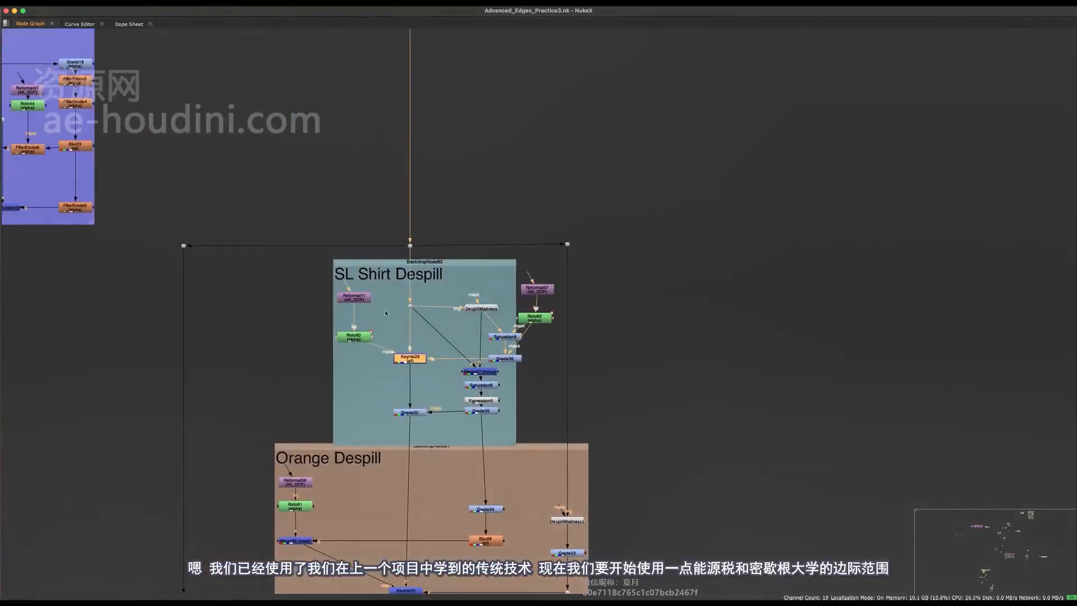
{"action": "left_click_drag", "start_coordinate": [430, 263], "coordinate": [359, 367]}
{"action": "key", "text": "super+z"}
{"action": "scroll", "coordinate": [375, 309], "scroll_direction": "up", "scroll_amount": 2}
{"action": "middle_click_drag", "start_coordinate": [376, 308], "coordinate": [387, 291]}
{"action": "left_click_drag", "start_coordinate": [390, 276], "coordinate": [366, 320]}
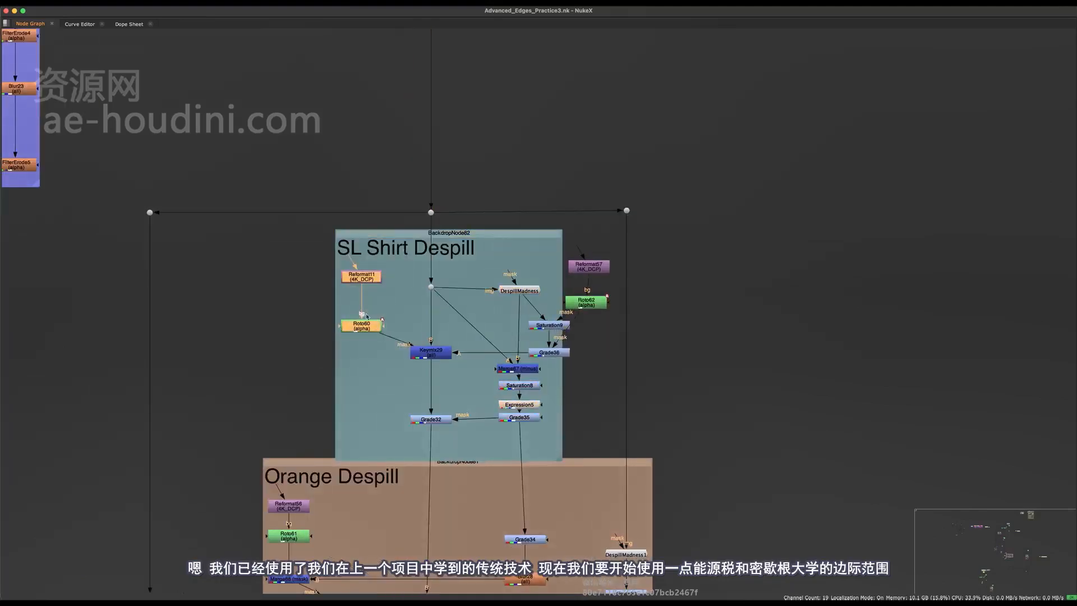
{"action": "scroll", "coordinate": [375, 324], "scroll_direction": "down", "scroll_amount": 3}
- Browse past Keymix30 and Keymix31 in Core Despill down to Copy3, then restore the layout
{"action": "middle_click_drag", "start_coordinate": [402, 402], "coordinate": [414, 123]}
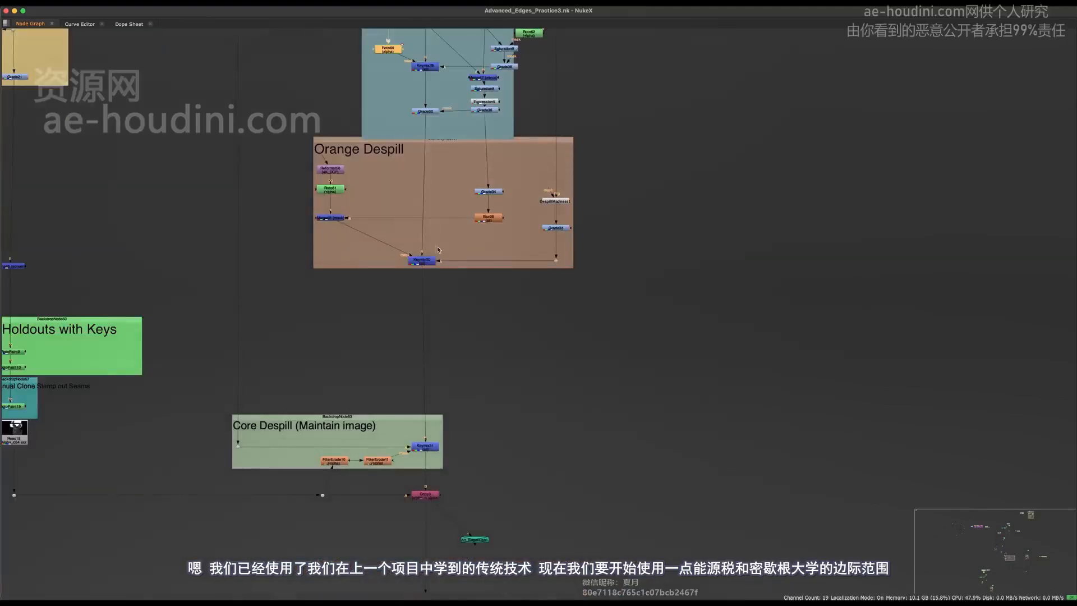
{"action": "left_click", "coordinate": [433, 260]}
{"action": "middle_click_drag", "start_coordinate": [434, 259], "coordinate": [520, 122]}
{"action": "left_click", "coordinate": [512, 310]}
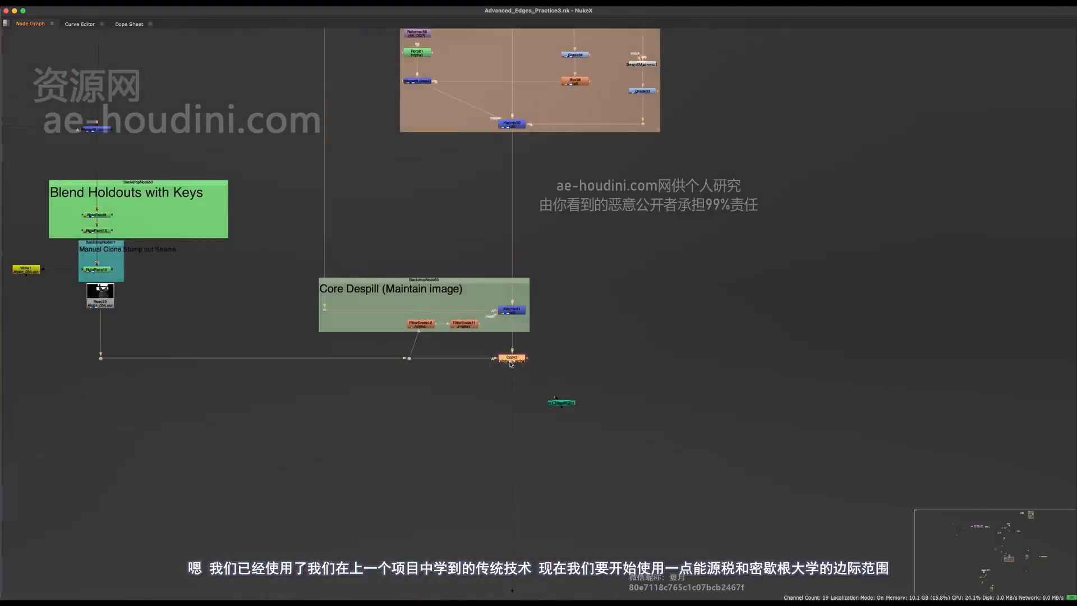
{"action": "middle_click_drag", "start_coordinate": [511, 365], "coordinate": [464, 442]}
{"action": "key", "text": "space"}
{"action": "scroll", "coordinate": [458, 456], "scroll_direction": "down", "scroll_amount": 3}
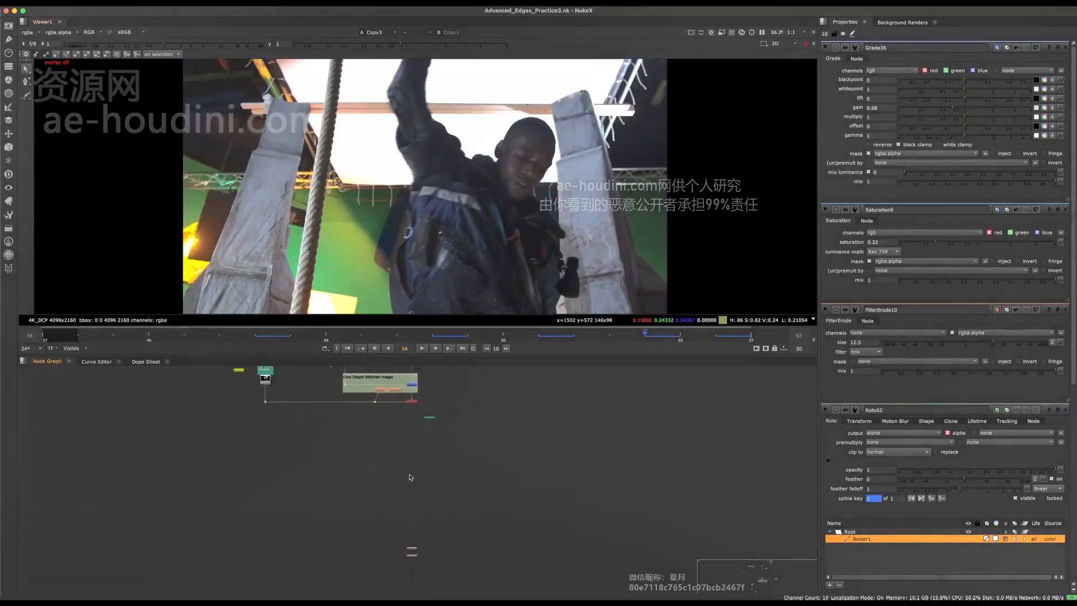